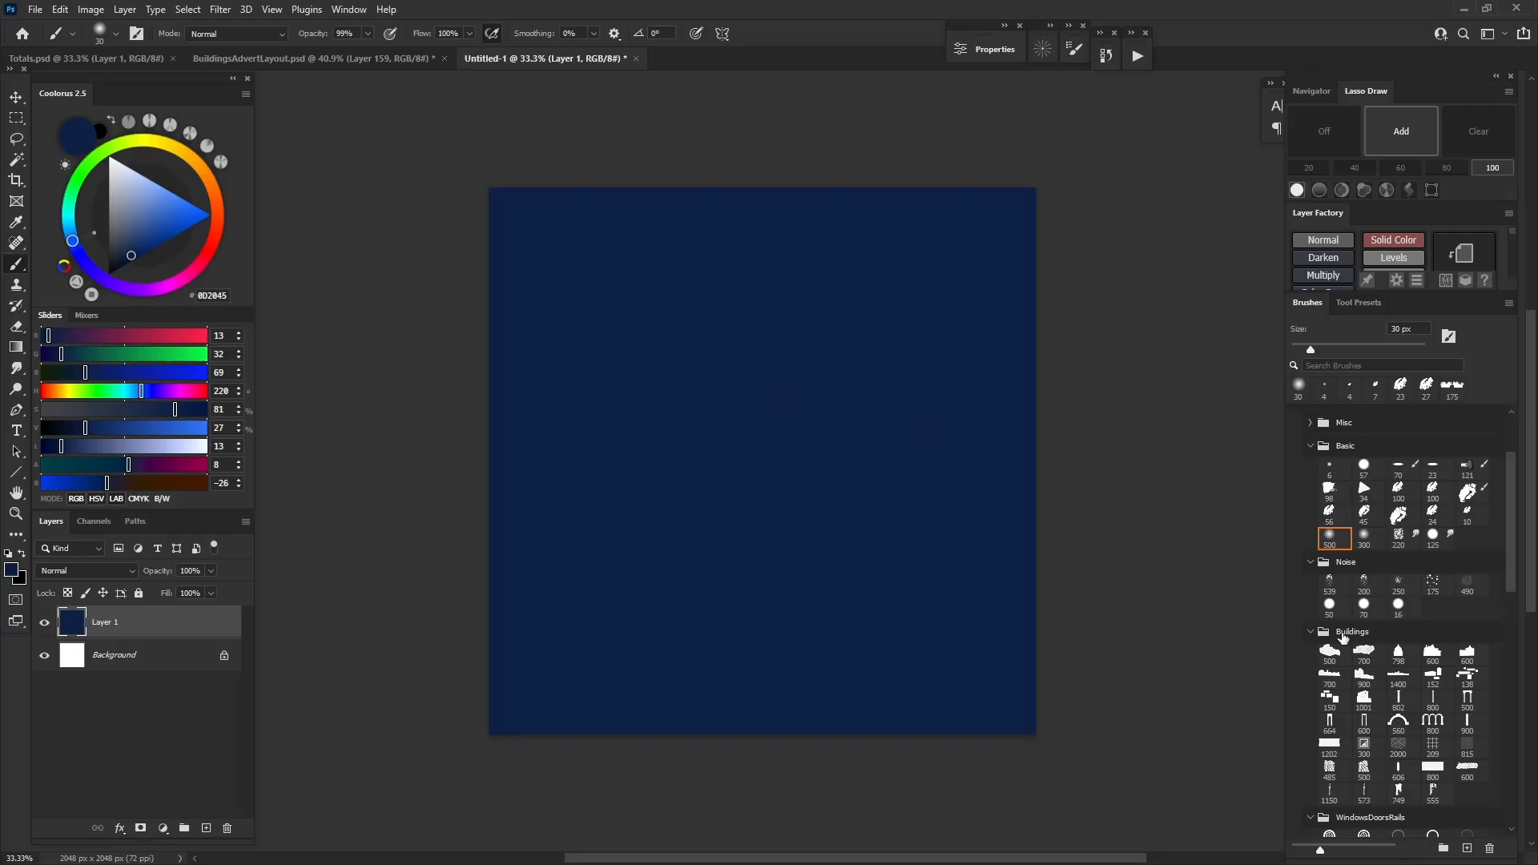
Paint dark navy (#0B1833) texture over the upper sky with the 200 px Noise brush, enlarged to about 611 px
{"action": "left_click", "coordinate": [1361, 587]}
{"action": "left_click_drag", "start_coordinate": [656, 488], "coordinate": [711, 494]}
{"action": "left_click", "coordinate": [125, 260]}
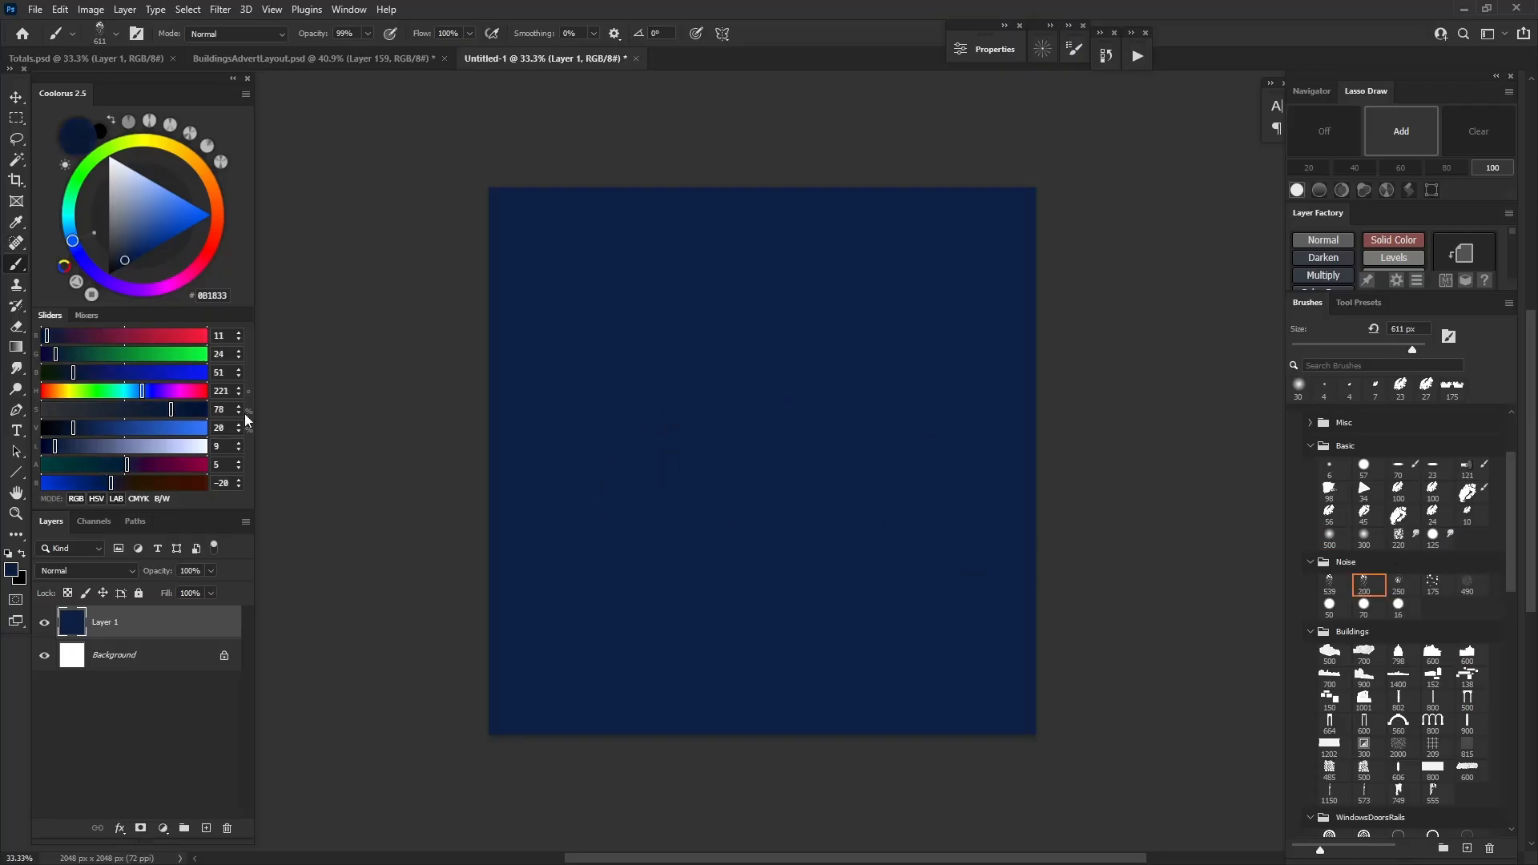
{"action": "mouse_move", "coordinate": [720, 379]}
{"action": "left_mouse_down"}
{"action": "mouse_move", "coordinate": [841, 452]}
{"action": "mouse_move", "coordinate": [776, 483]}
{"action": "mouse_move", "coordinate": [660, 241]}
{"action": "left_mouse_up"}
{"action": "left_click_drag", "start_coordinate": [779, 364], "coordinate": [840, 374]}
{"action": "mouse_move", "coordinate": [907, 484]}
{"action": "left_mouse_down"}
{"action": "mouse_move", "coordinate": [856, 385]}
{"action": "mouse_move", "coordinate": [979, 237]}
{"action": "mouse_move", "coordinate": [755, 387]}
{"action": "mouse_move", "coordinate": [517, 438]}
{"action": "mouse_move", "coordinate": [833, 569]}
{"action": "left_mouse_up"}
Blend the sky texture at 833 px with blue tones sampled from the canvas
{"action": "left_click", "coordinate": [746, 496], "text": "alt"}
{"action": "mouse_move", "coordinate": [746, 495]}
{"action": "left_mouse_down"}
{"action": "mouse_move", "coordinate": [814, 566]}
{"action": "mouse_move", "coordinate": [980, 603]}
{"action": "left_mouse_up"}
{"action": "left_click", "coordinate": [607, 214], "text": "alt"}
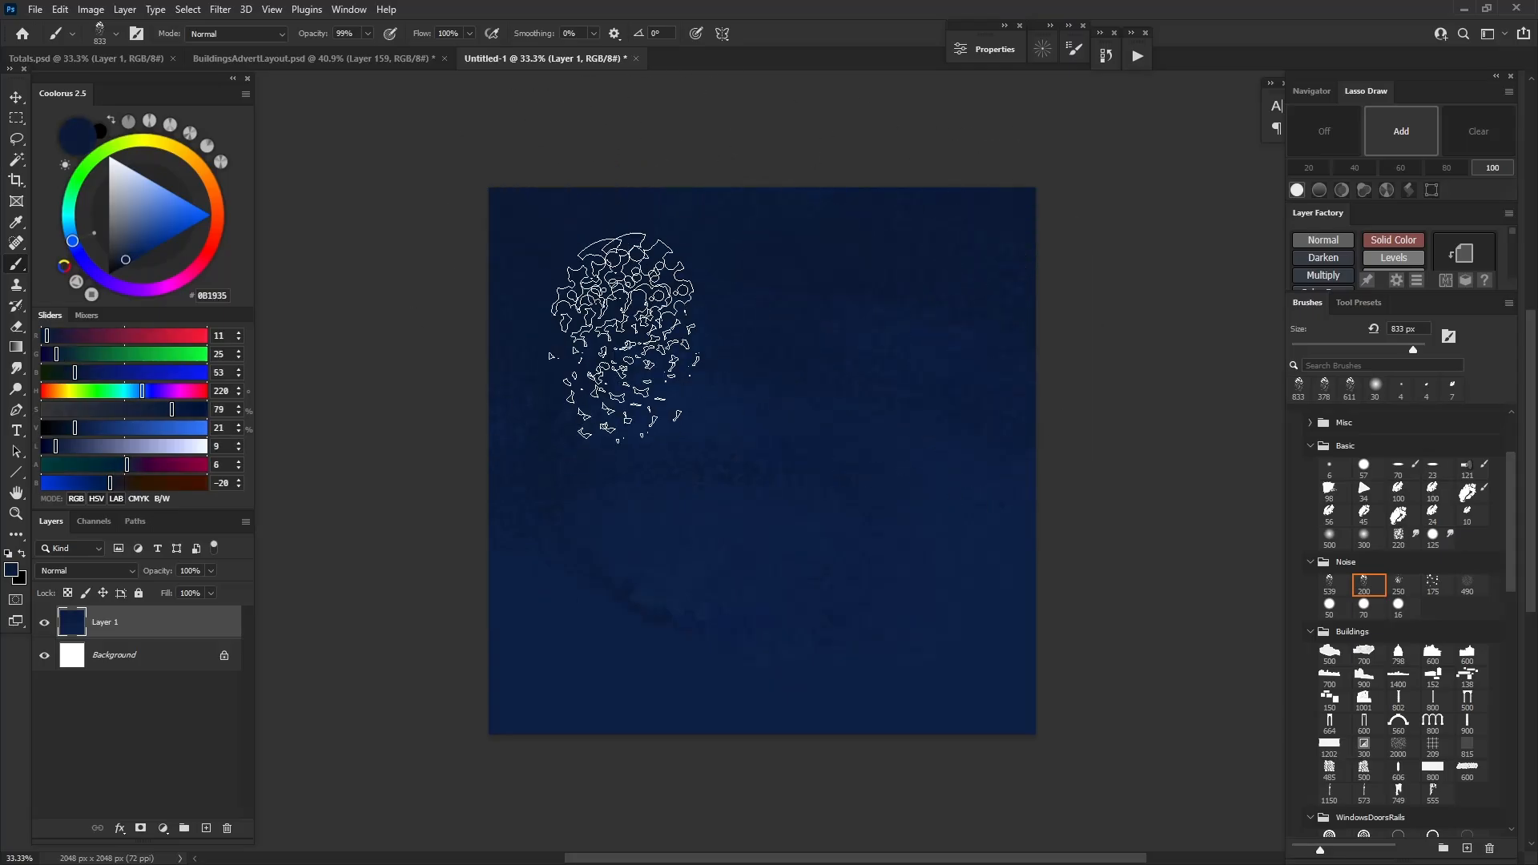
{"action": "mouse_move", "coordinate": [807, 455]}
{"action": "left_mouse_down"}
{"action": "mouse_move", "coordinate": [550, 275]}
{"action": "mouse_move", "coordinate": [798, 535]}
{"action": "mouse_move", "coordinate": [611, 623]}
{"action": "mouse_move", "coordinate": [490, 410]}
{"action": "left_mouse_up"}
{"action": "left_click", "coordinate": [798, 535], "text": "alt"}
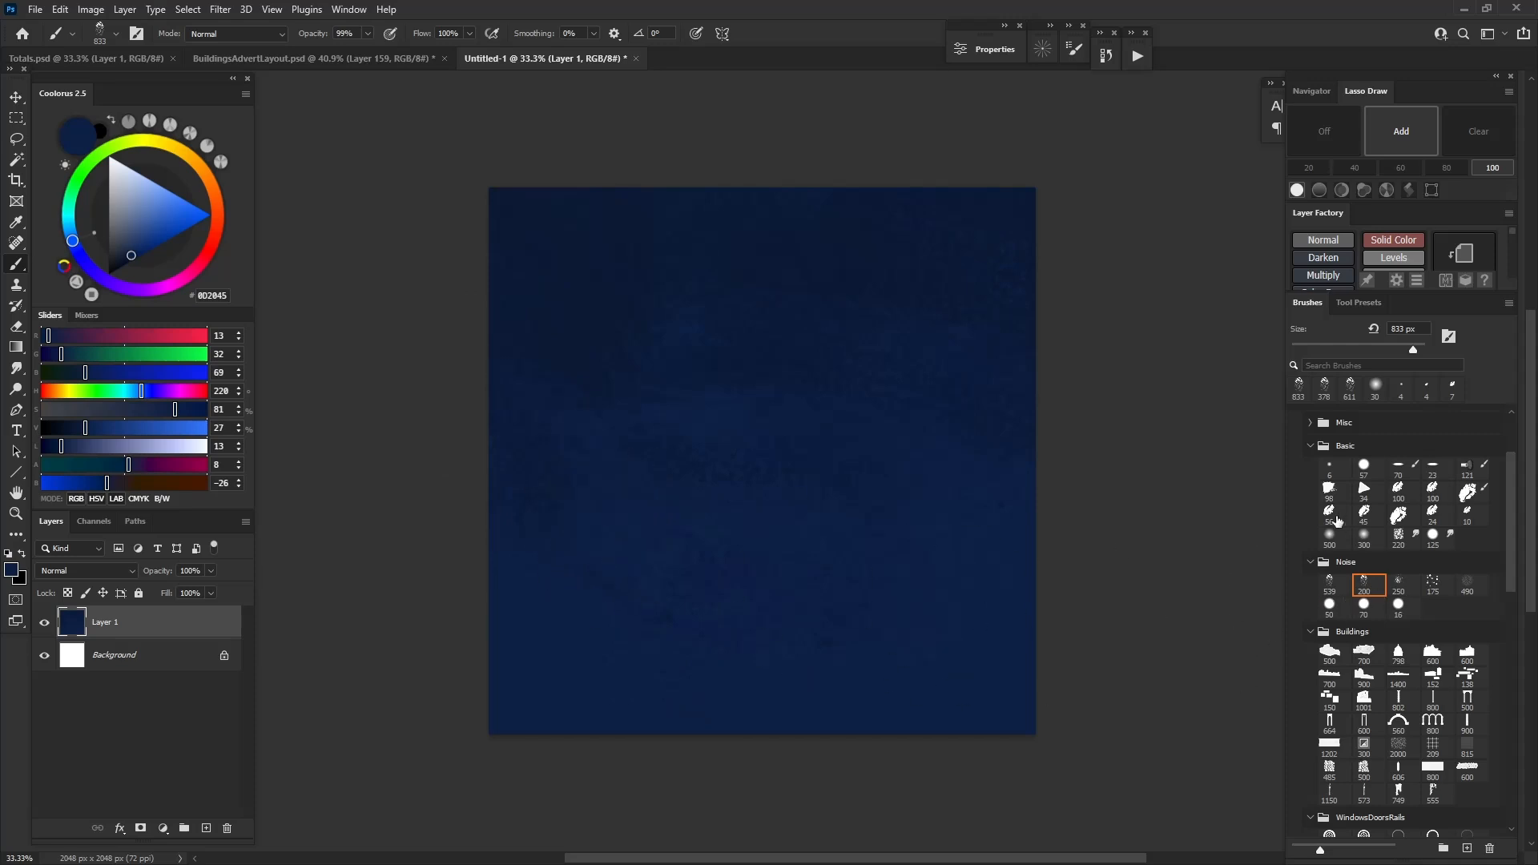
Paint a soft lighter-blue (#274173) horizontal glow band across the lower middle of the sky with the 500 px soft round brush
{"action": "left_click", "coordinate": [1311, 422]}
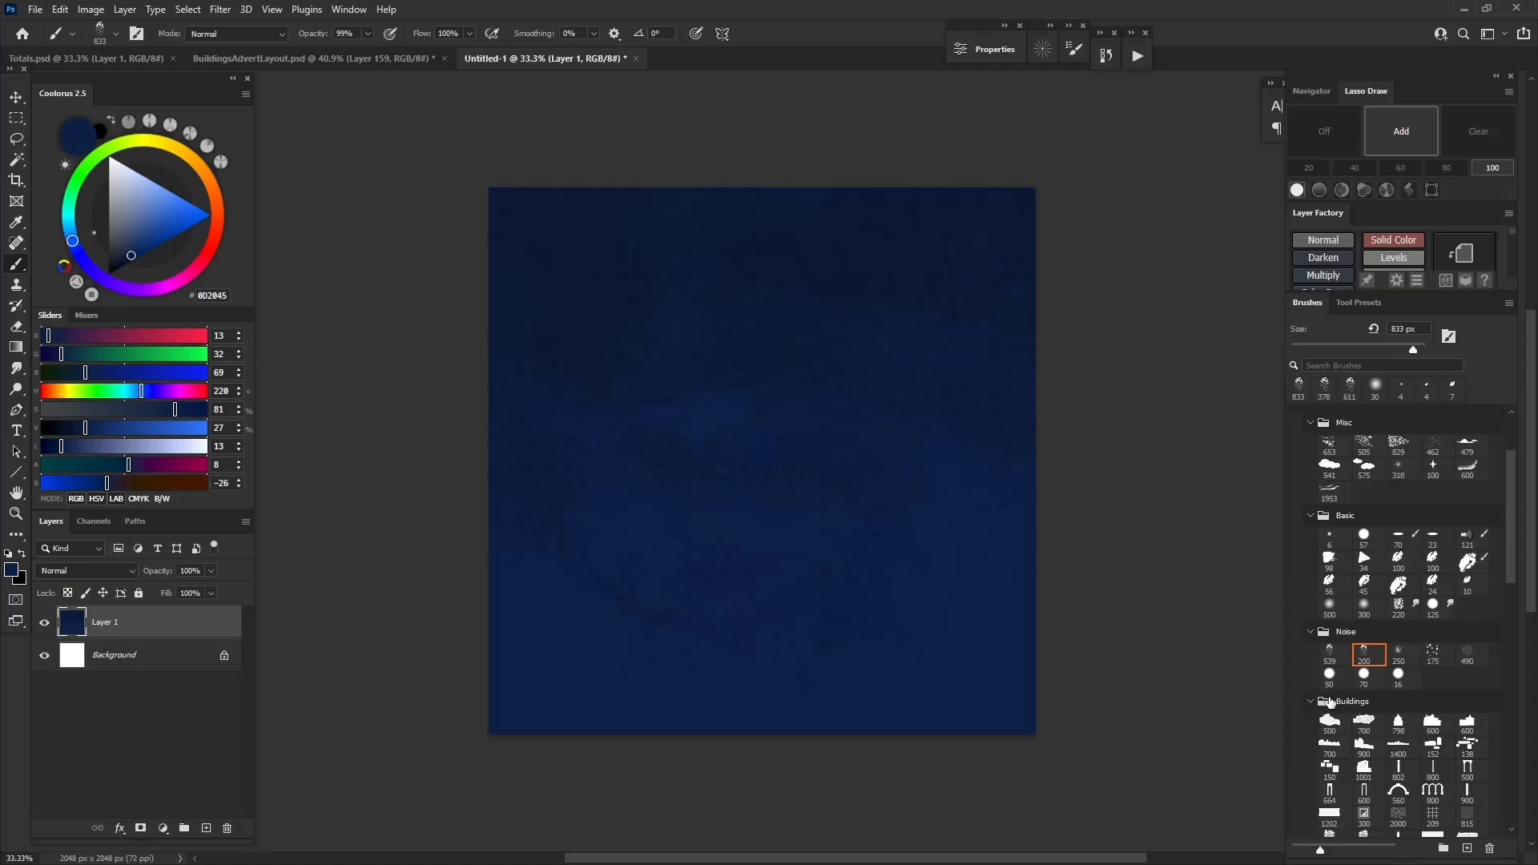
{"action": "left_click", "coordinate": [1329, 612]}
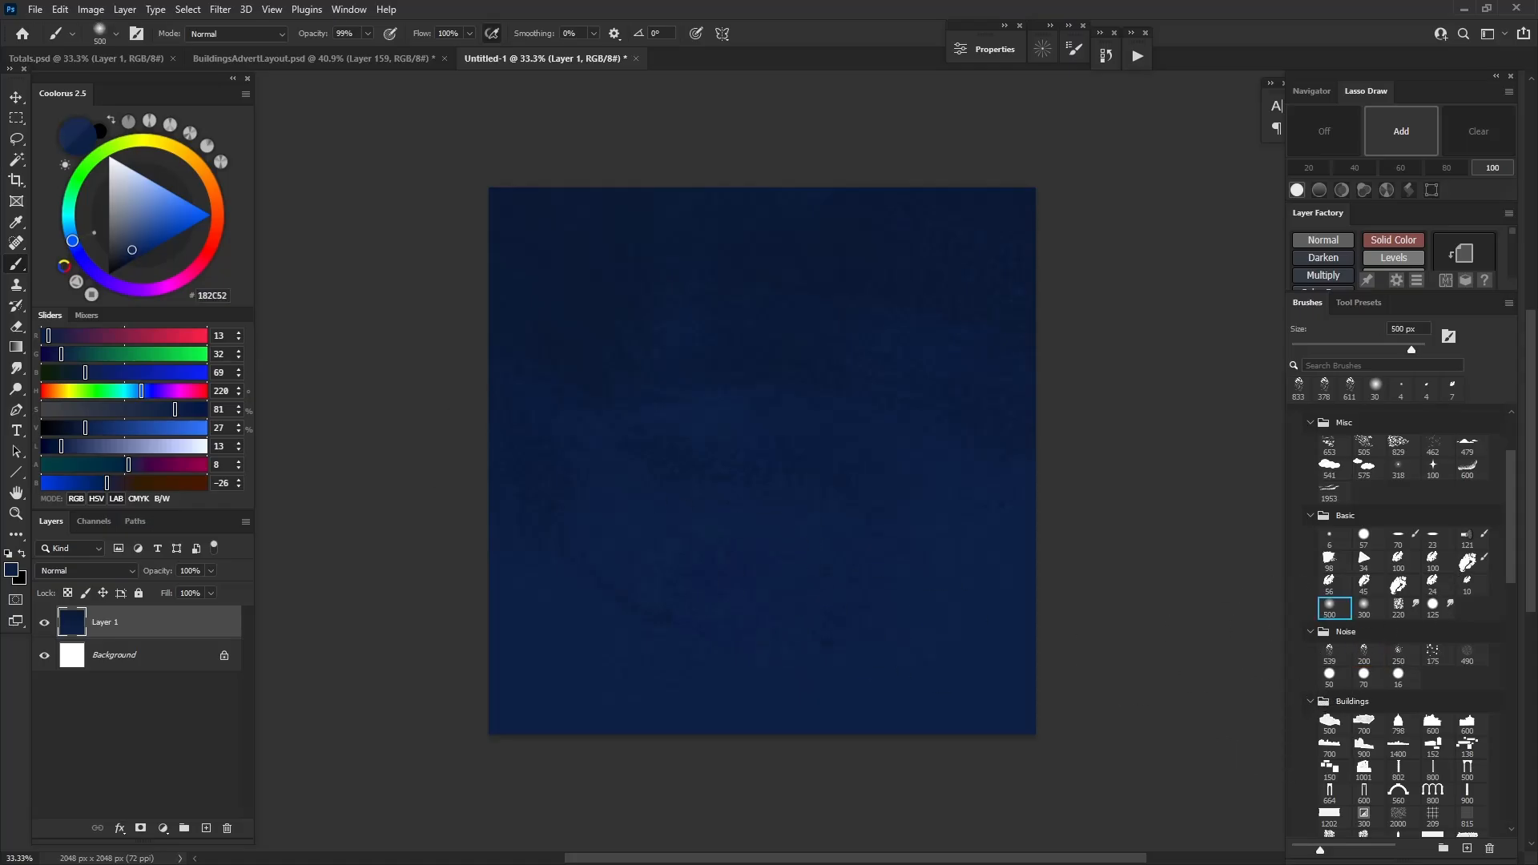
{"action": "left_click_drag", "start_coordinate": [138, 240], "coordinate": [140, 238]}
{"action": "left_click_drag", "start_coordinate": [1160, 599], "coordinate": [488, 590]}
{"action": "right_click", "coordinate": [652, 599], "text": "alt"}
{"action": "mouse_move", "coordinate": [653, 598]}
{"action": "left_mouse_down"}
{"action": "mouse_move", "coordinate": [1130, 558]}
{"action": "mouse_move", "coordinate": [786, 488]}
{"action": "mouse_move", "coordinate": [831, 566]}
{"action": "mouse_move", "coordinate": [862, 570]}
{"action": "left_mouse_up"}
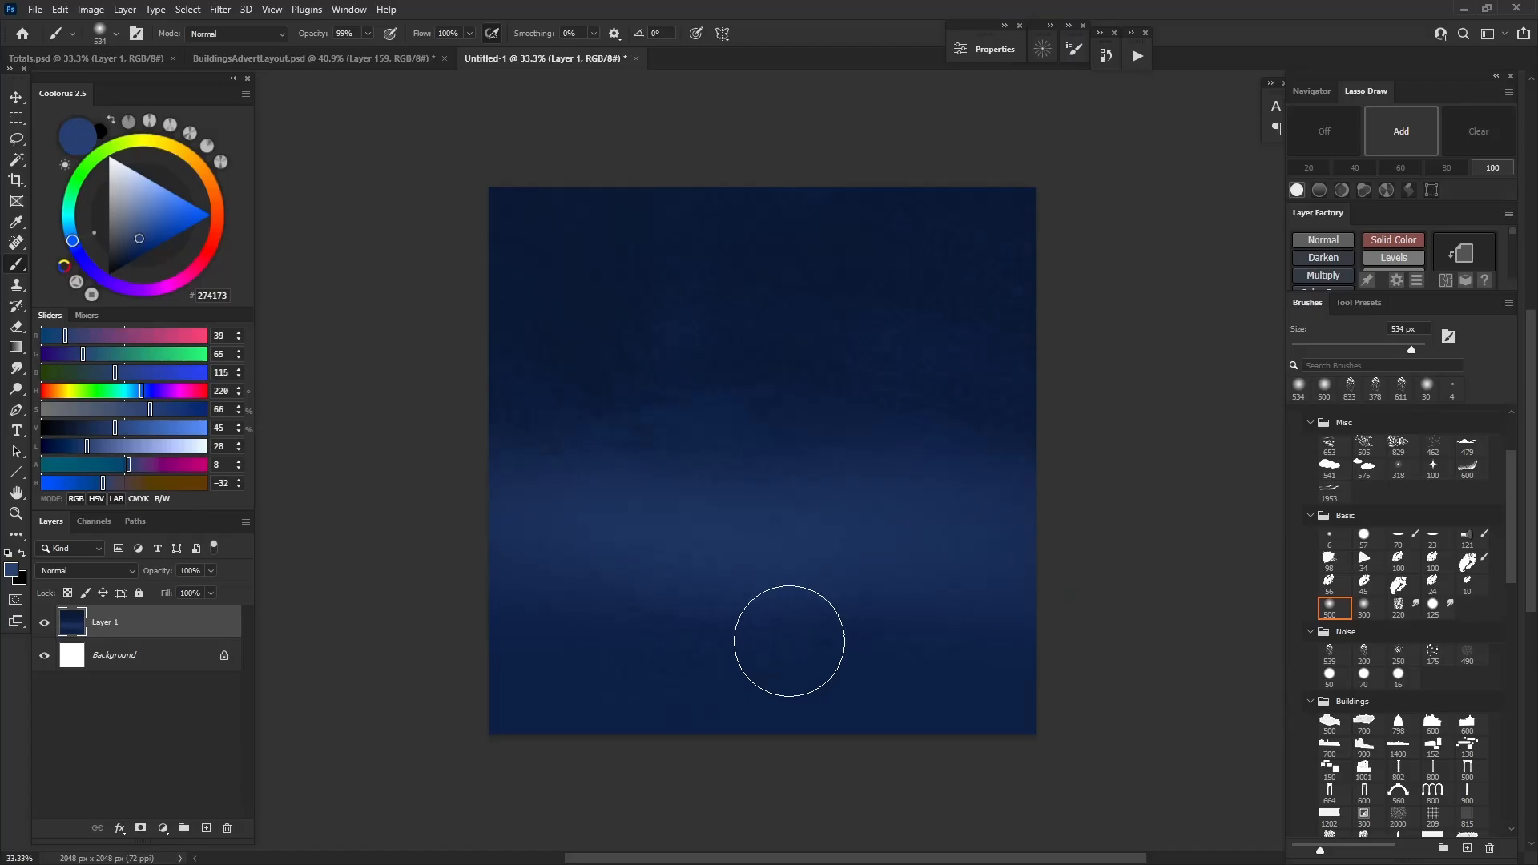
Add a new layer and scatter tiny green (#277339) stars across the sky with the 16 px Noise brush
{"action": "left_click", "coordinate": [1399, 468]}
{"action": "left_click", "coordinate": [1398, 677]}
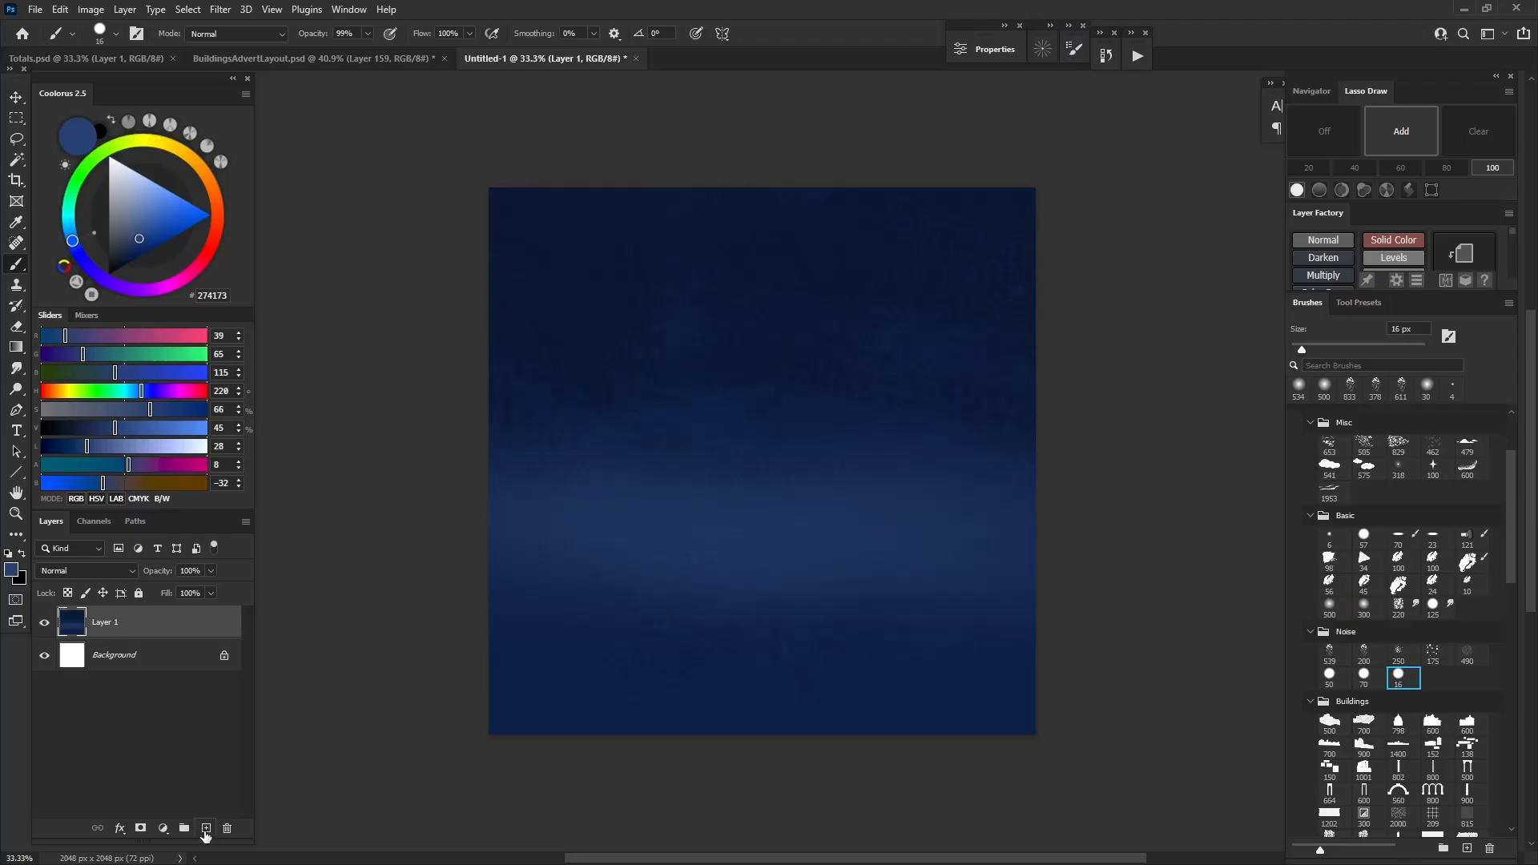
{"action": "left_click", "coordinate": [206, 828]}
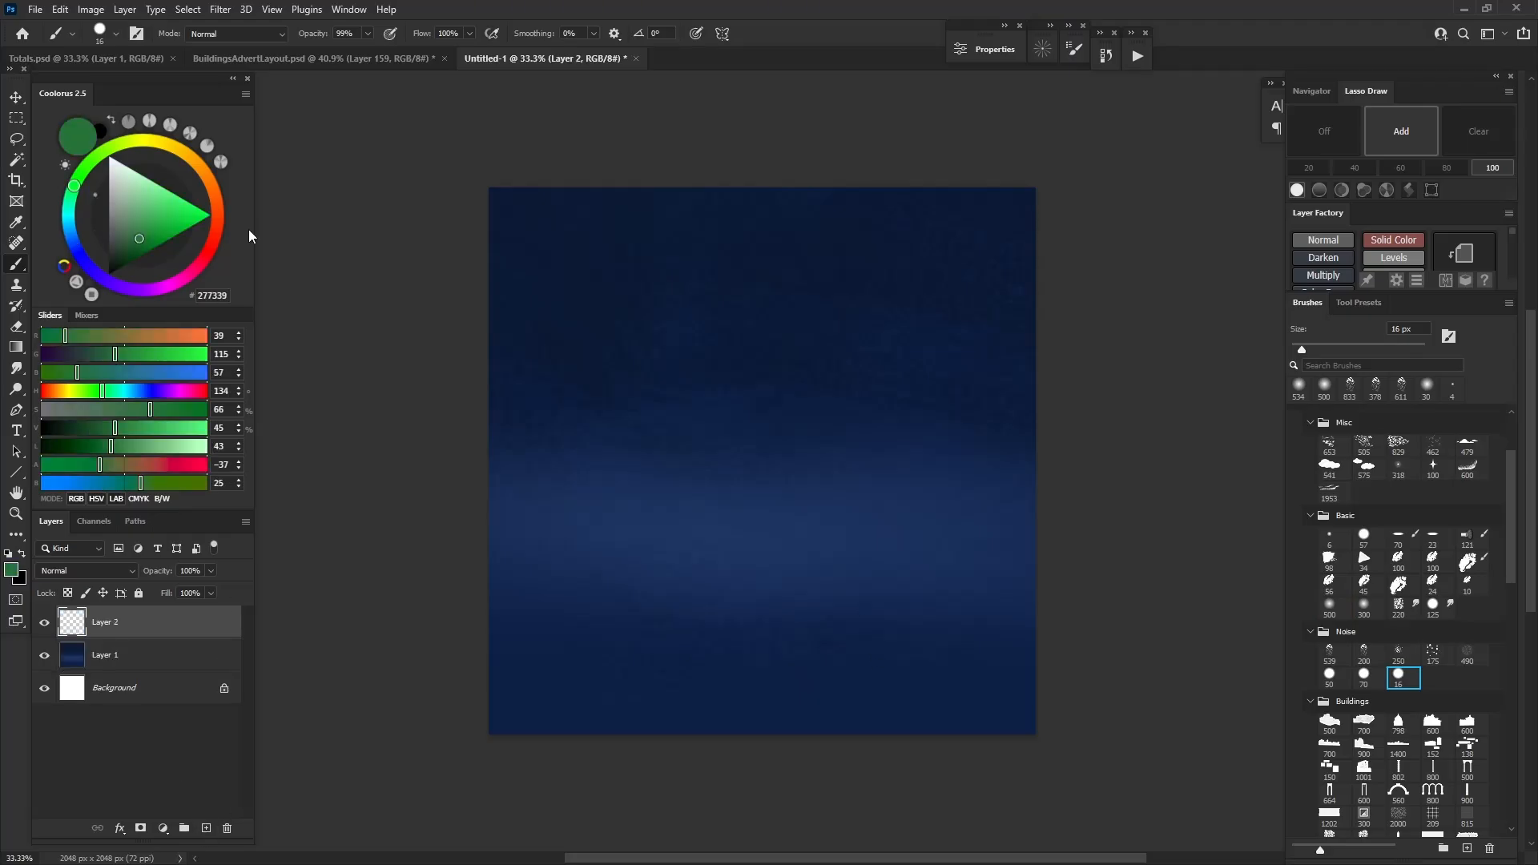
{"action": "left_click_drag", "start_coordinate": [820, 337], "coordinate": [805, 401]}
Scatter more stars in blue (#273473, #5869BE) and purple (#9458BE), enlarging the brush to 30 px for bigger ones
{"action": "left_click", "coordinate": [74, 246]}
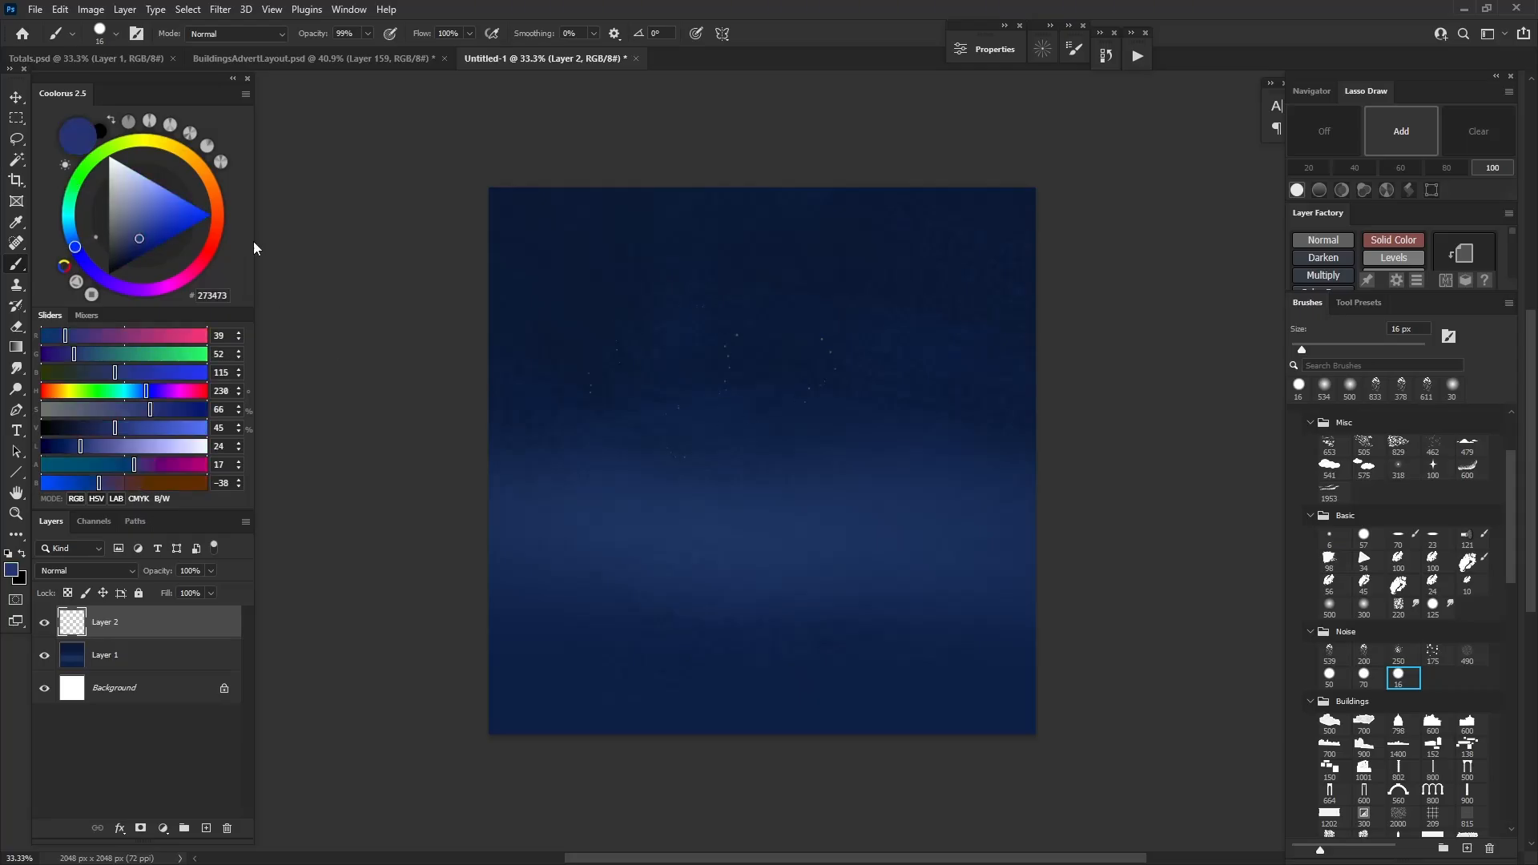
{"action": "left_click", "coordinate": [149, 210]}
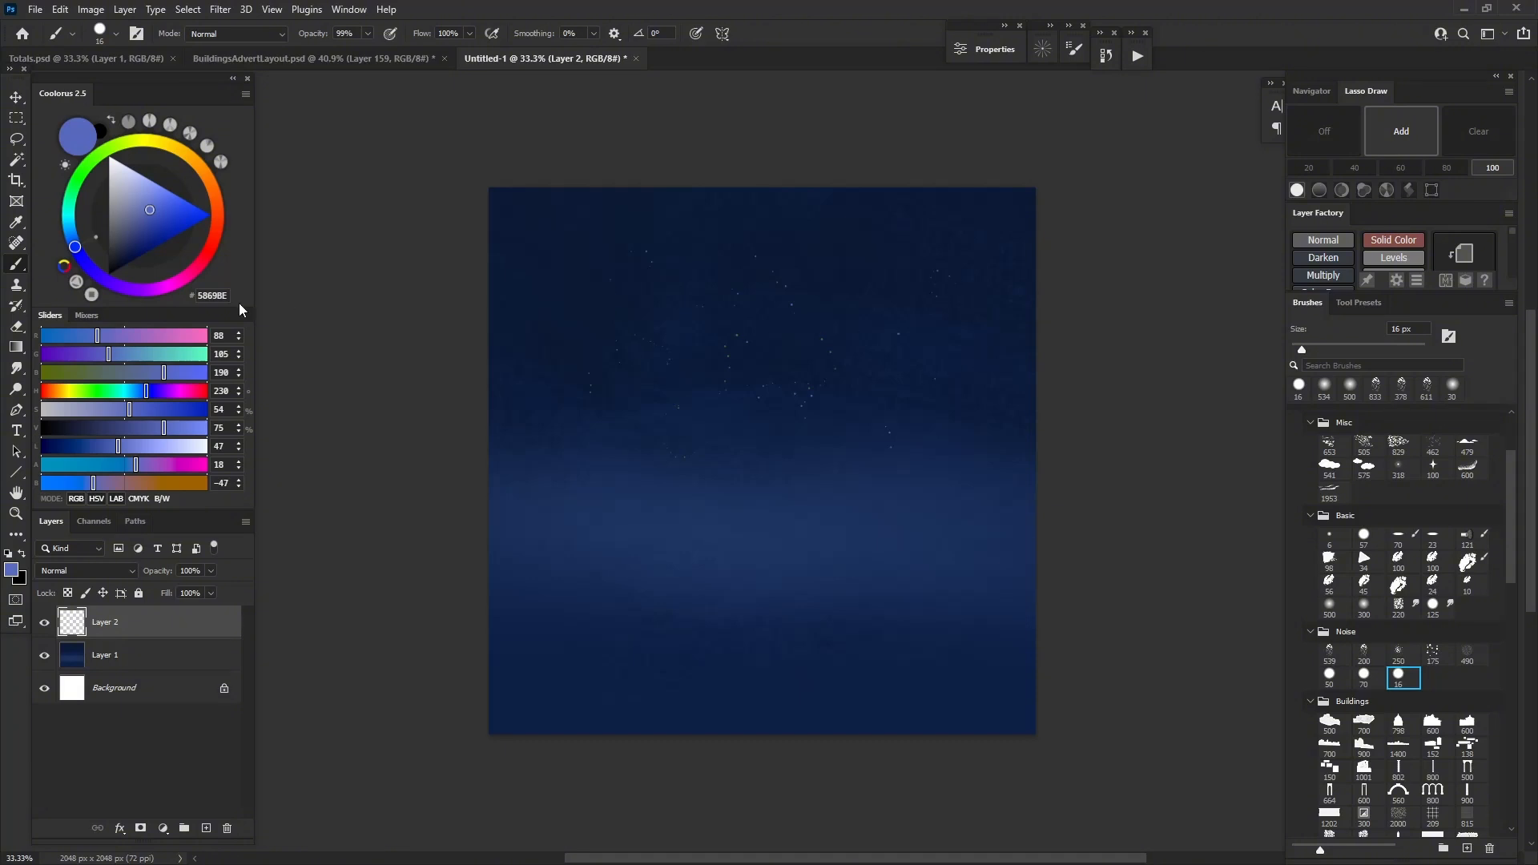
{"action": "left_click", "coordinate": [144, 290]}
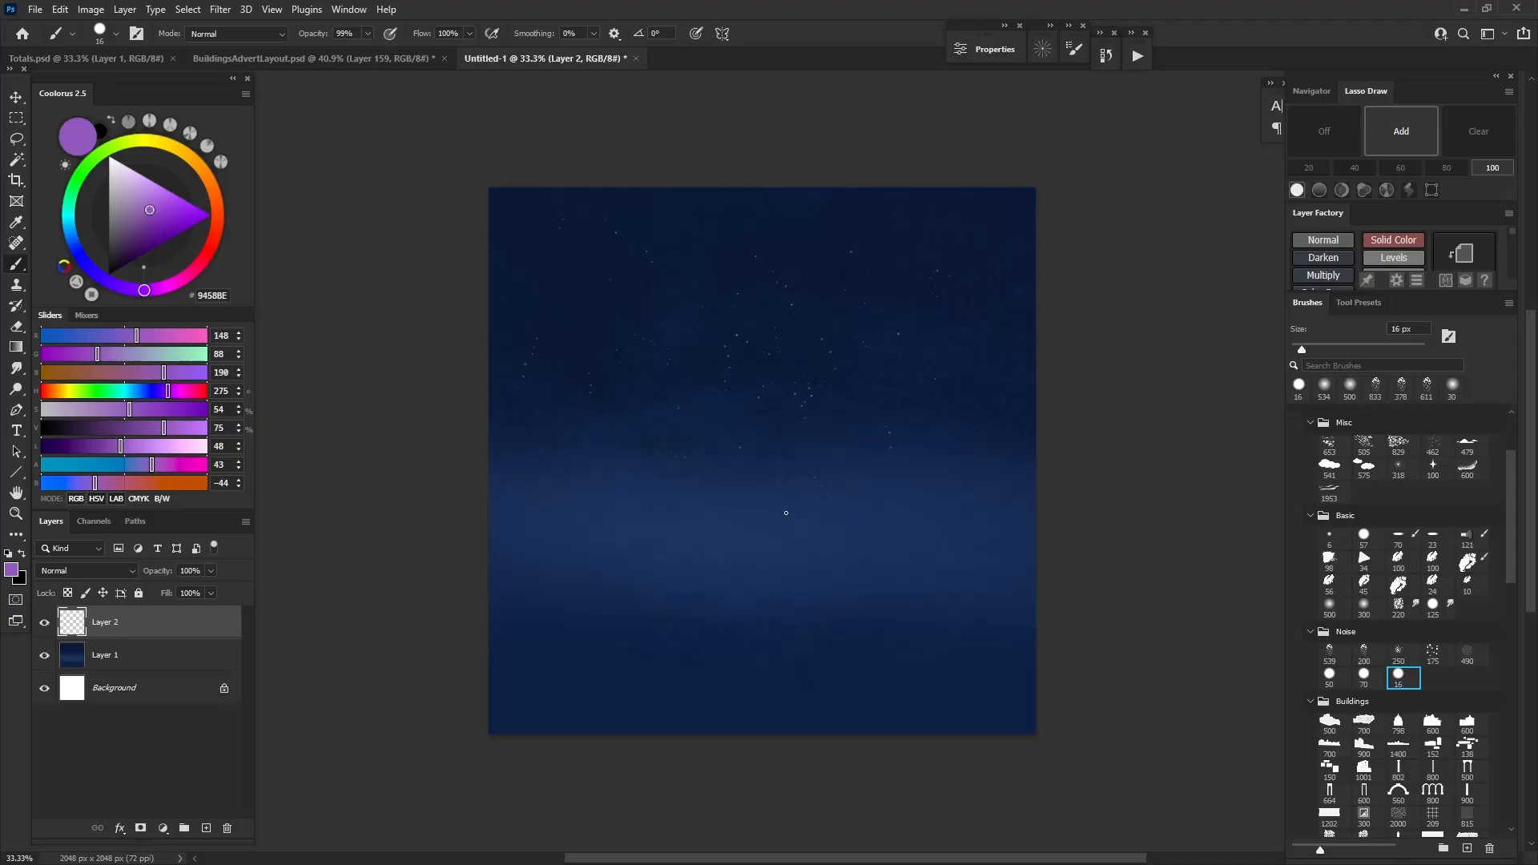
{"action": "key", "text": "bracketright"}
{"action": "key", "text": "bracketright"}
Duplicate the star layer, apply an 8.4-pixel Gaussian Blur to the copy and compare the layers' visibility
{"action": "key", "text": "ctrl+j"}
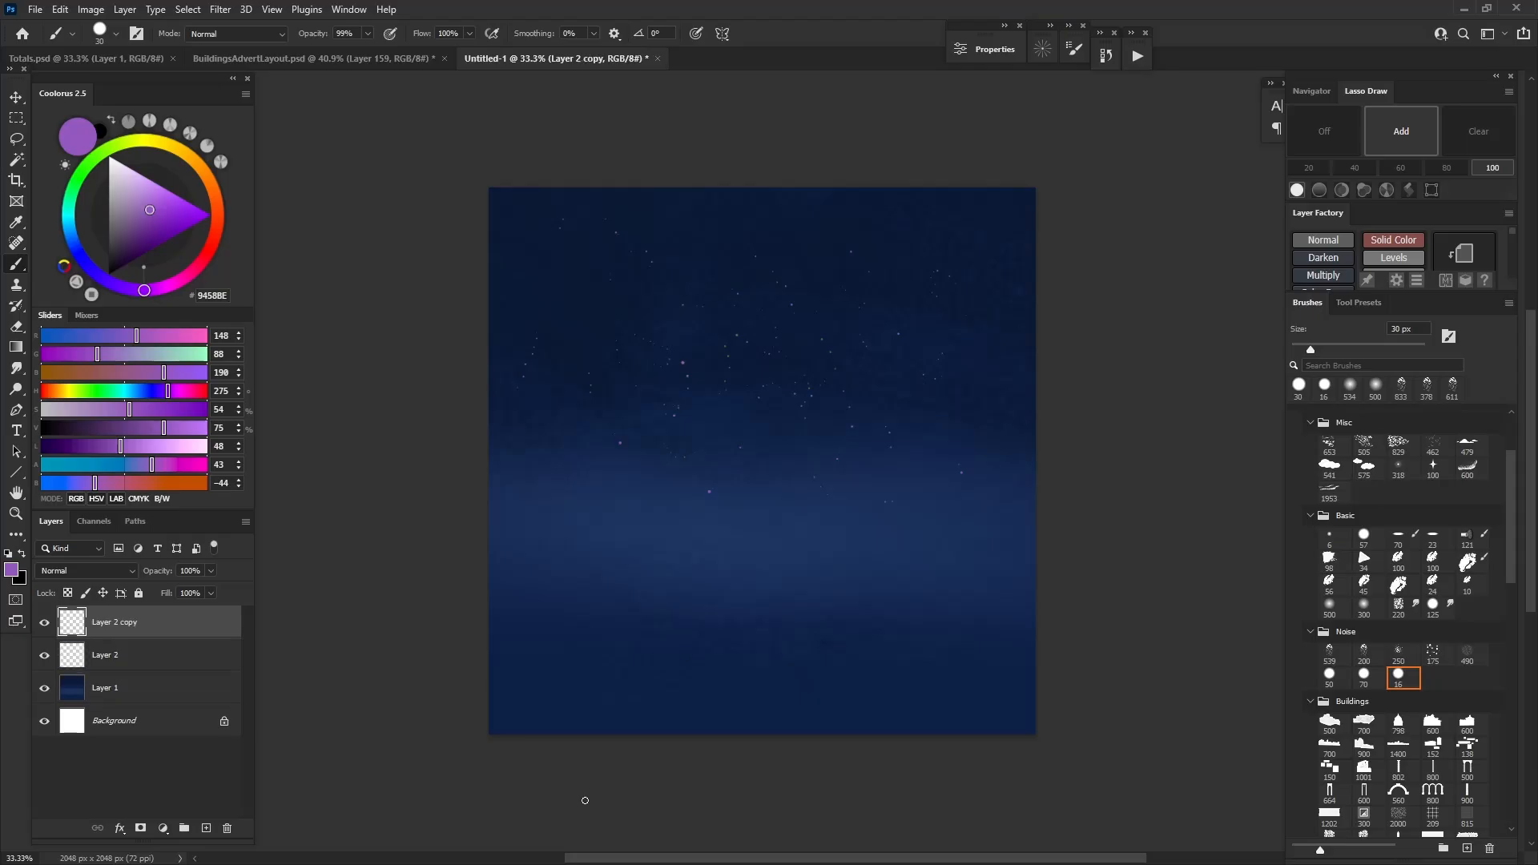
{"action": "left_click", "coordinate": [221, 10]}
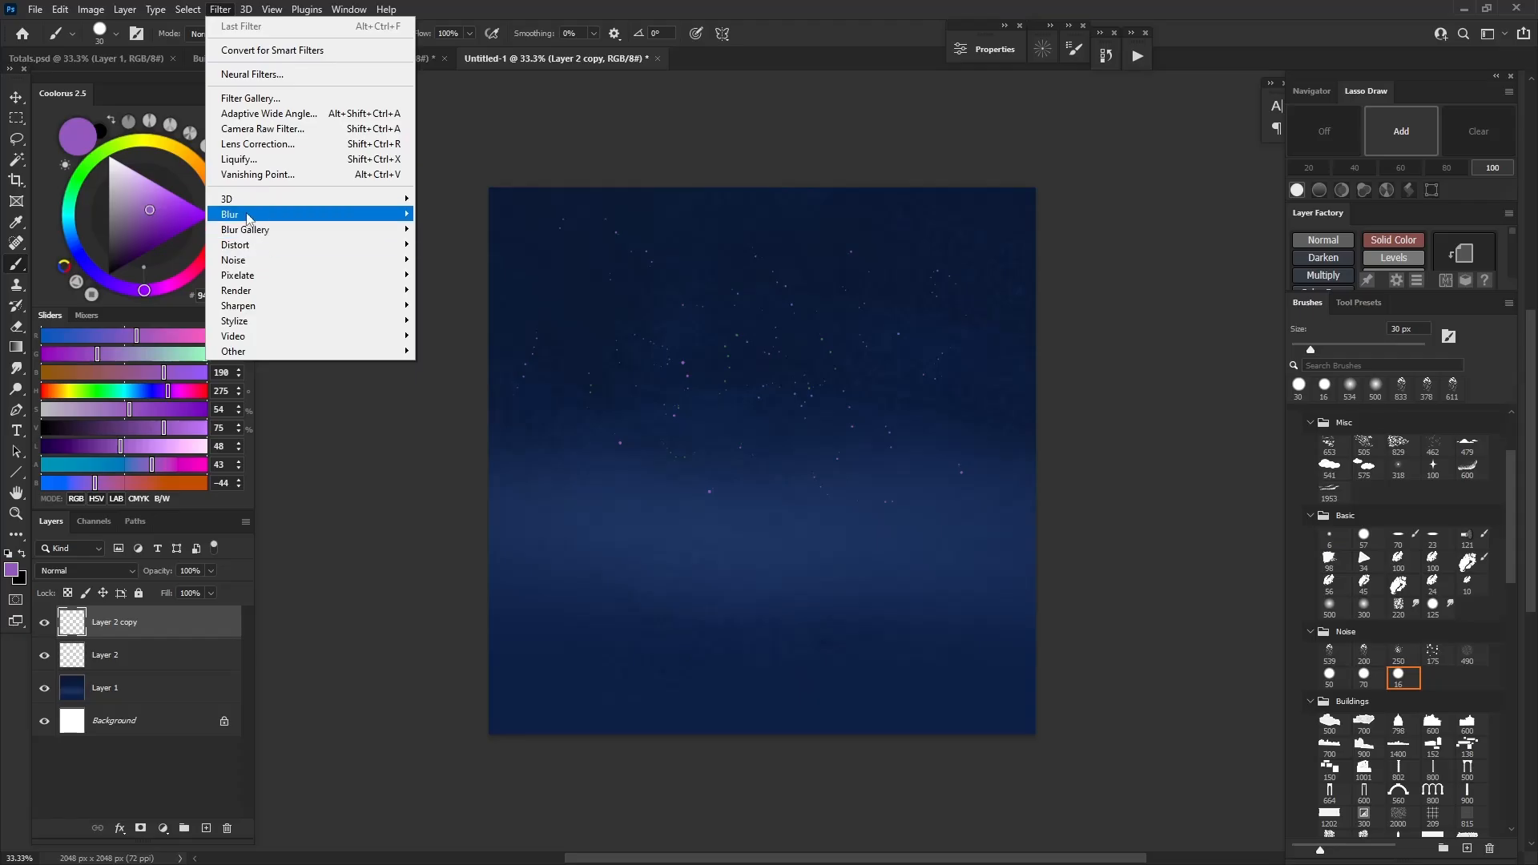
{"action": "mouse_move", "coordinate": [249, 216]}
{"action": "left_click", "coordinate": [460, 274]}
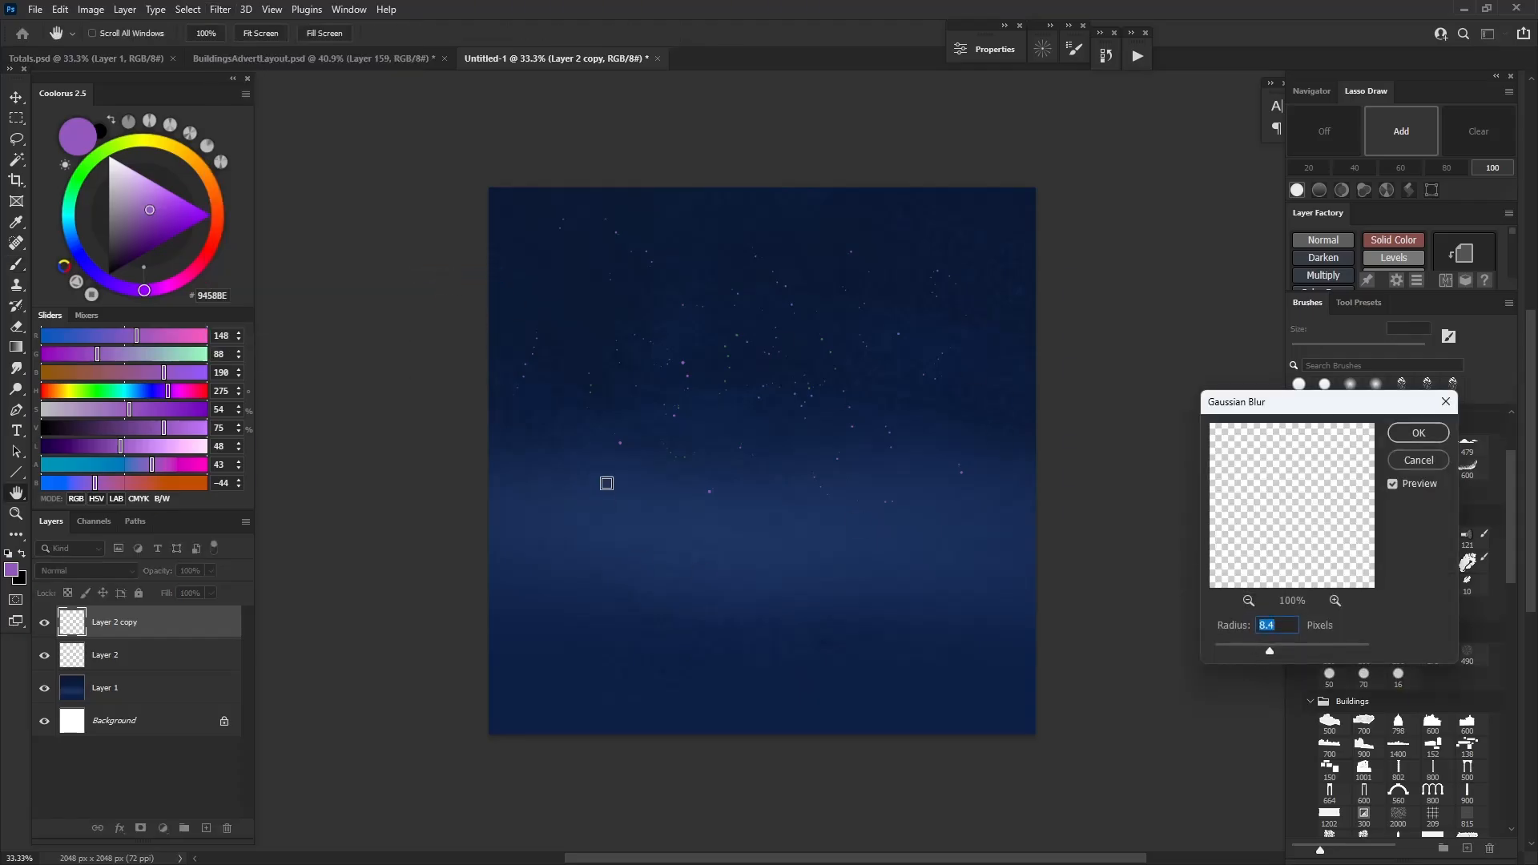
{"action": "key", "text": "Return"}
{"action": "scroll", "coordinate": [780, 388], "scroll_direction": "up", "scroll_amount": 5}
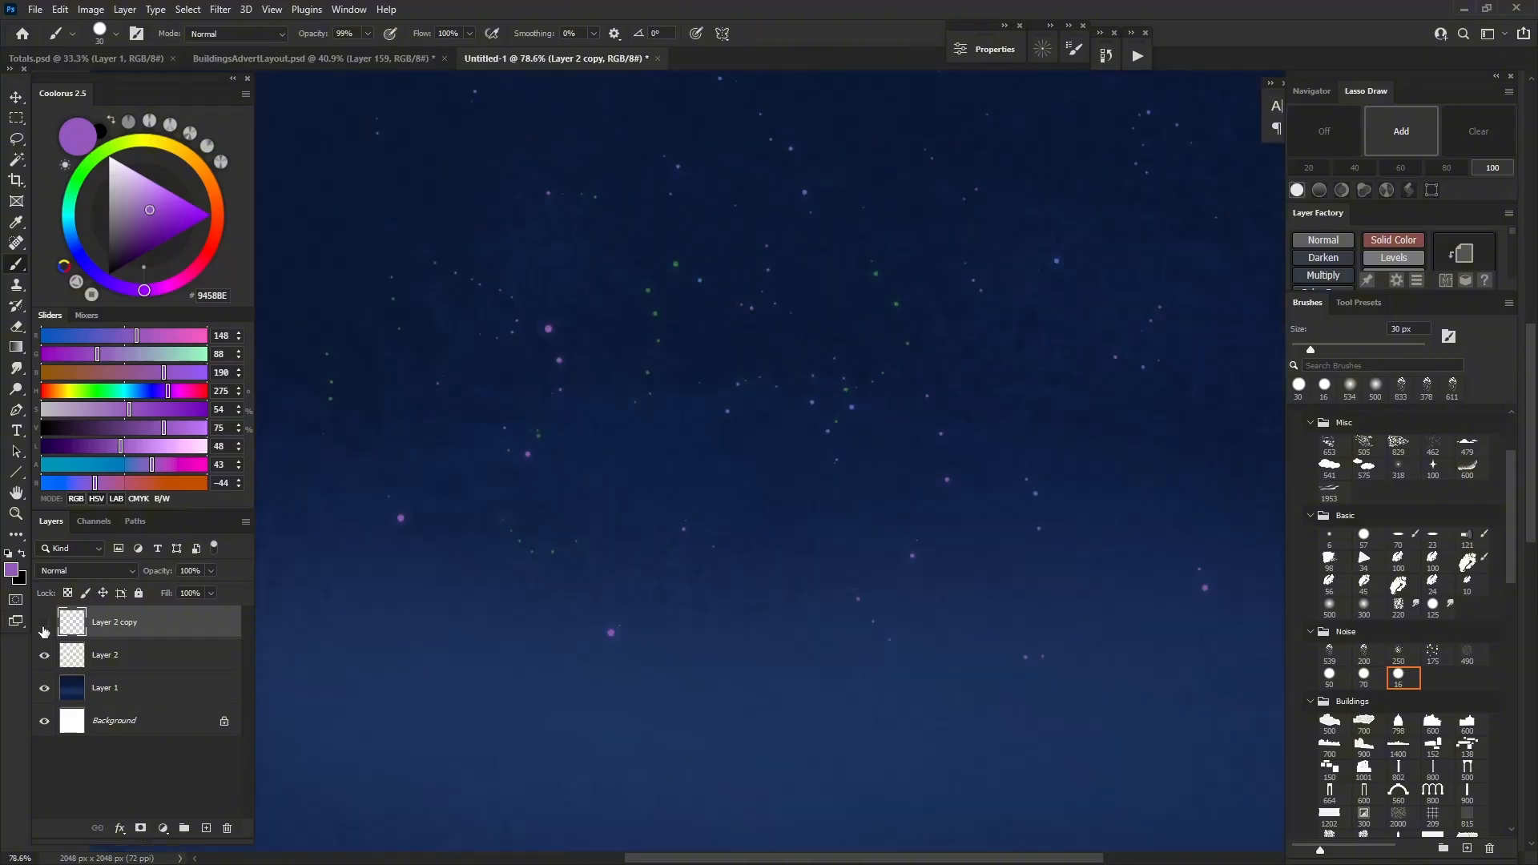
{"action": "left_click", "coordinate": [42, 656]}
Group the two star layers and name the group Stars
{"action": "left_click", "coordinate": [134, 661], "text": "shift"}
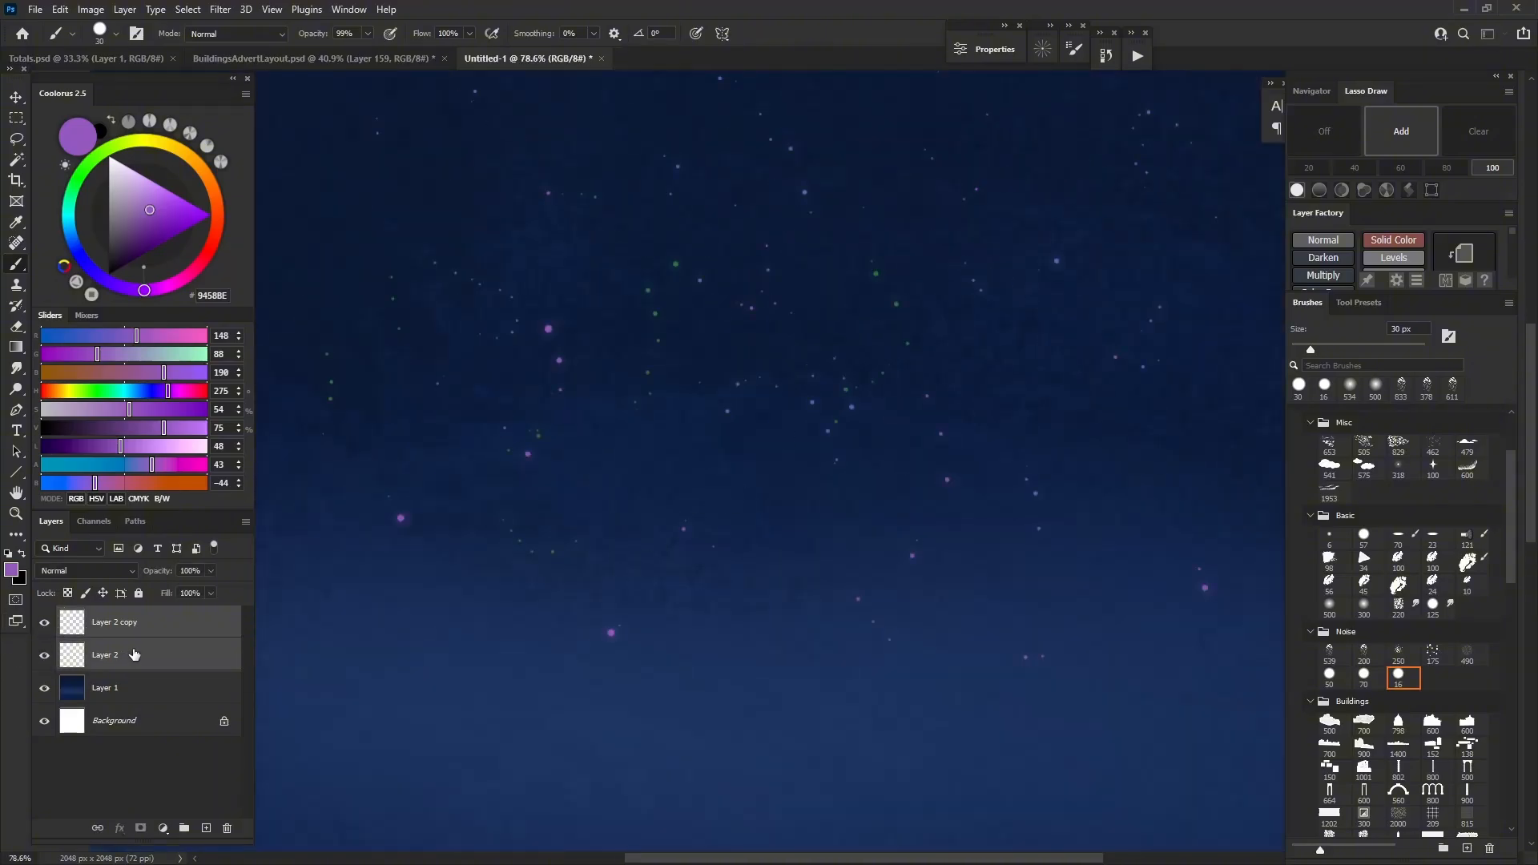
{"action": "key", "text": "ctrl+g"}
{"action": "double_click", "coordinate": [101, 615]}
{"action": "type", "text": "St"}
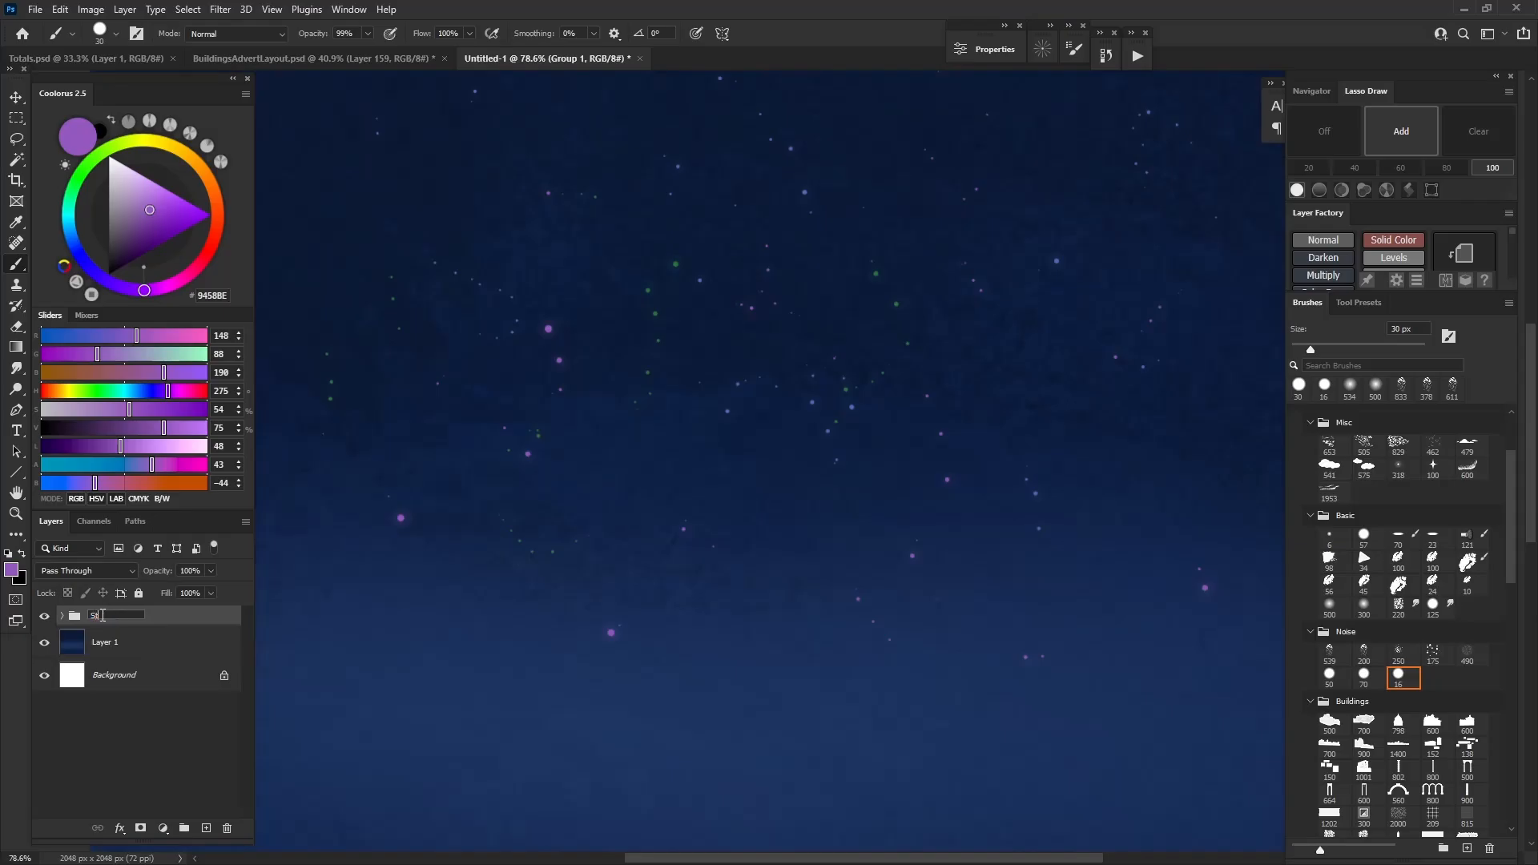
{"action": "type", "text": "ars"}
{"action": "key", "text": "Return"}
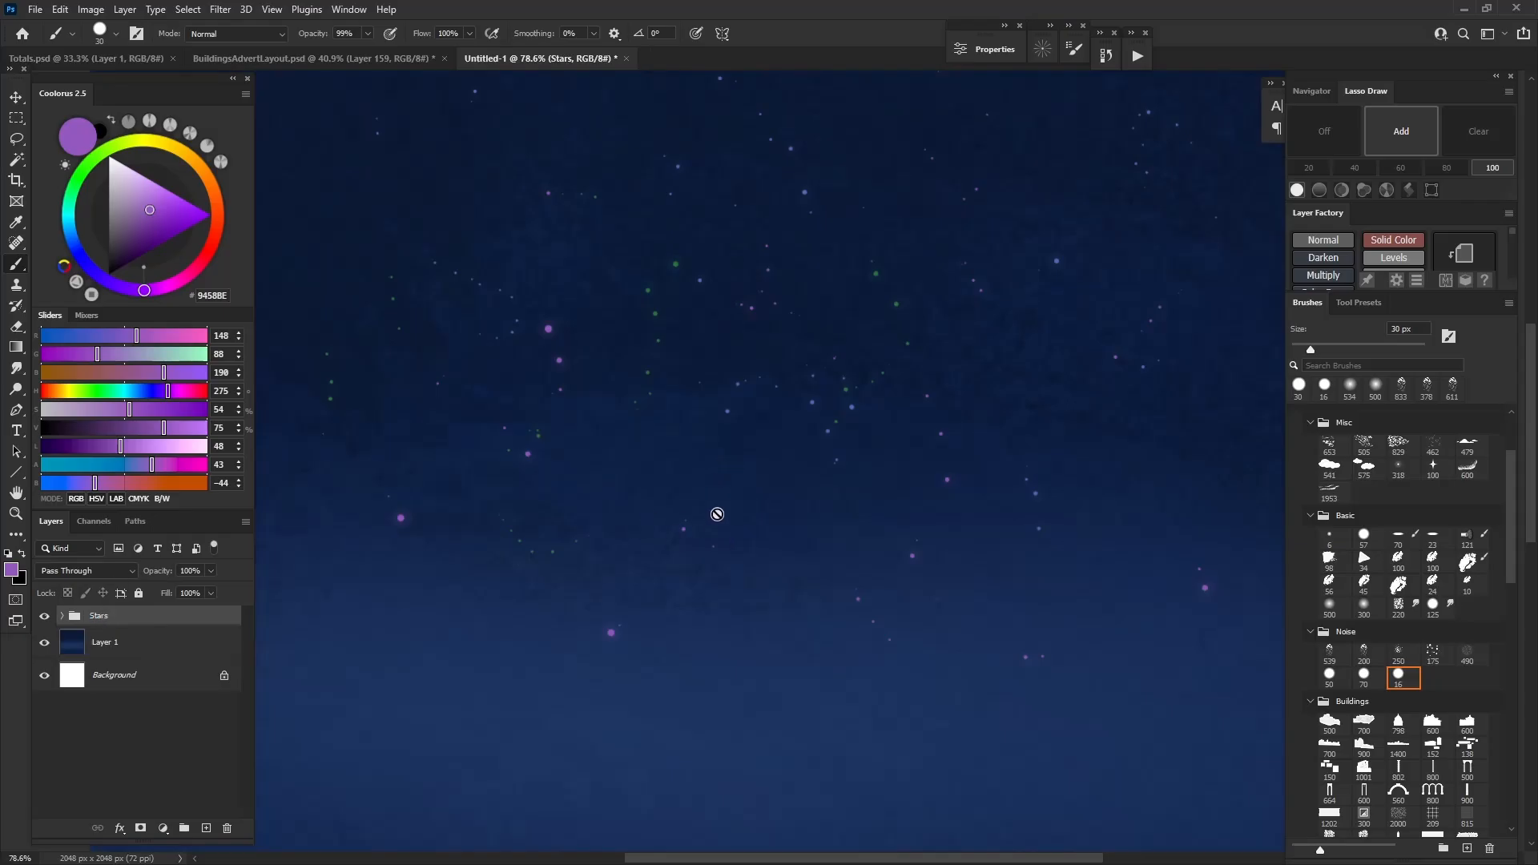
Save the document as Demo2.psd
{"action": "scroll", "coordinate": [717, 514], "scroll_direction": "down", "scroll_amount": 4}
{"action": "scroll", "coordinate": [817, 505], "scroll_direction": "up", "scroll_amount": 1}
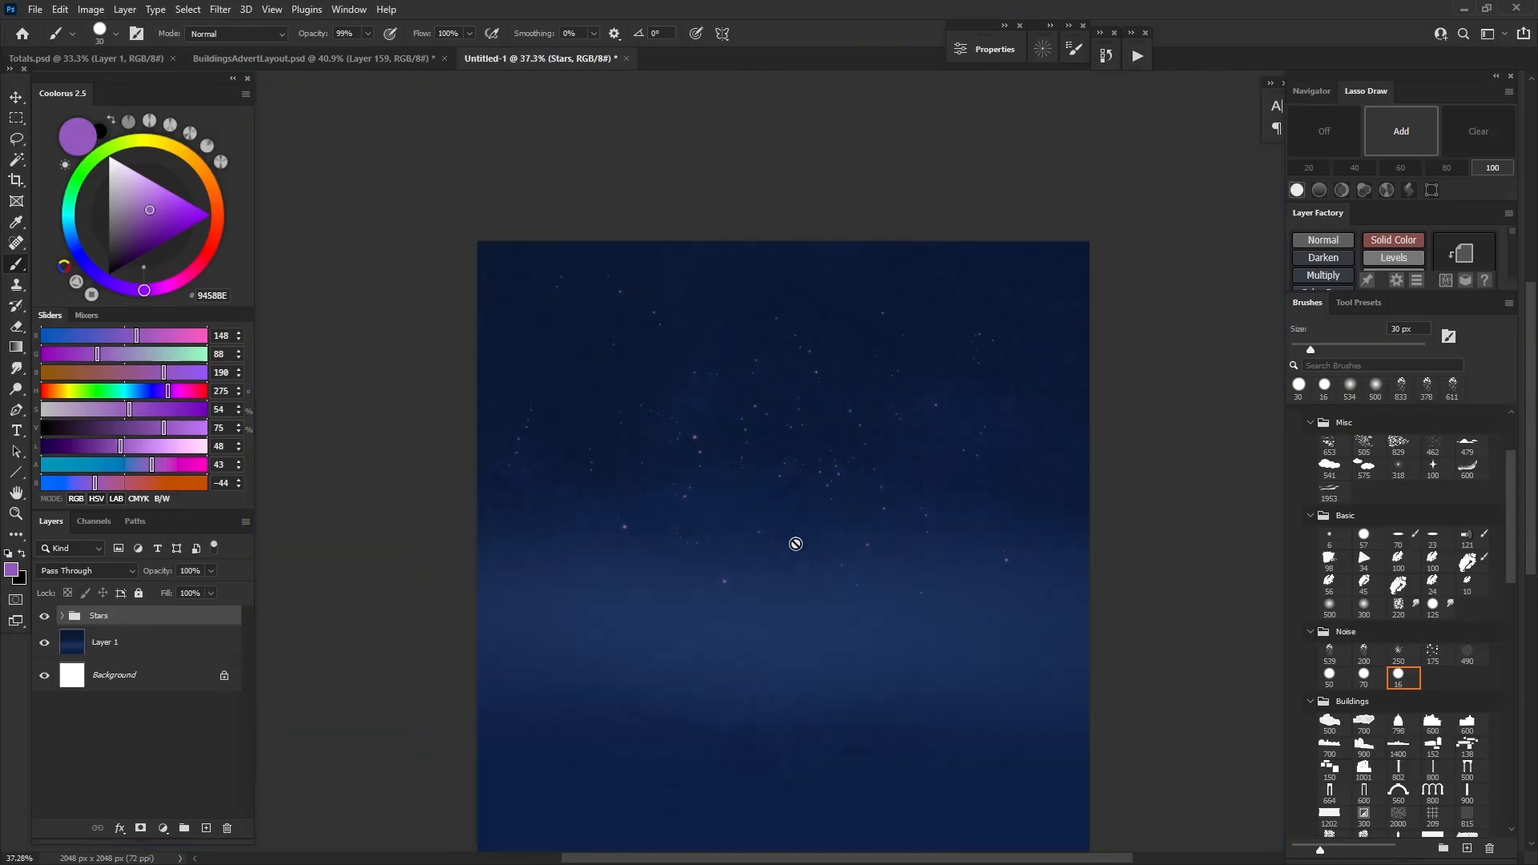
{"action": "key", "text": "ctrl+s"}
Add a new layer above the Stars group and stamp purple (#A764D6) four-point stars with the reduced 100 px star brush
{"action": "left_click", "coordinate": [206, 828]}
{"action": "left_click", "coordinate": [1432, 468]}
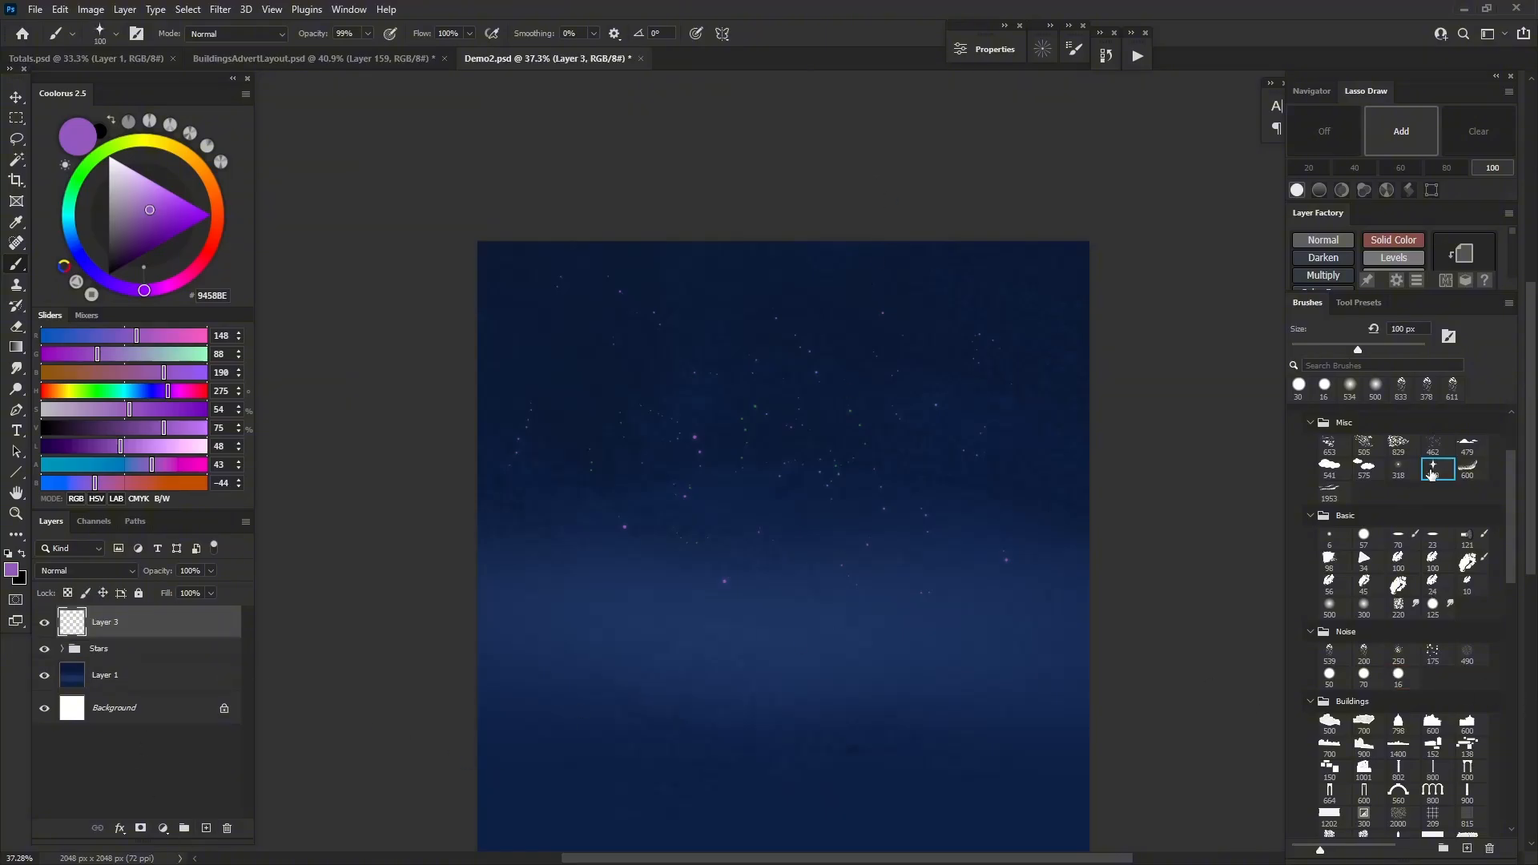
{"action": "scroll", "coordinate": [921, 404], "scroll_direction": "up", "scroll_amount": 3}
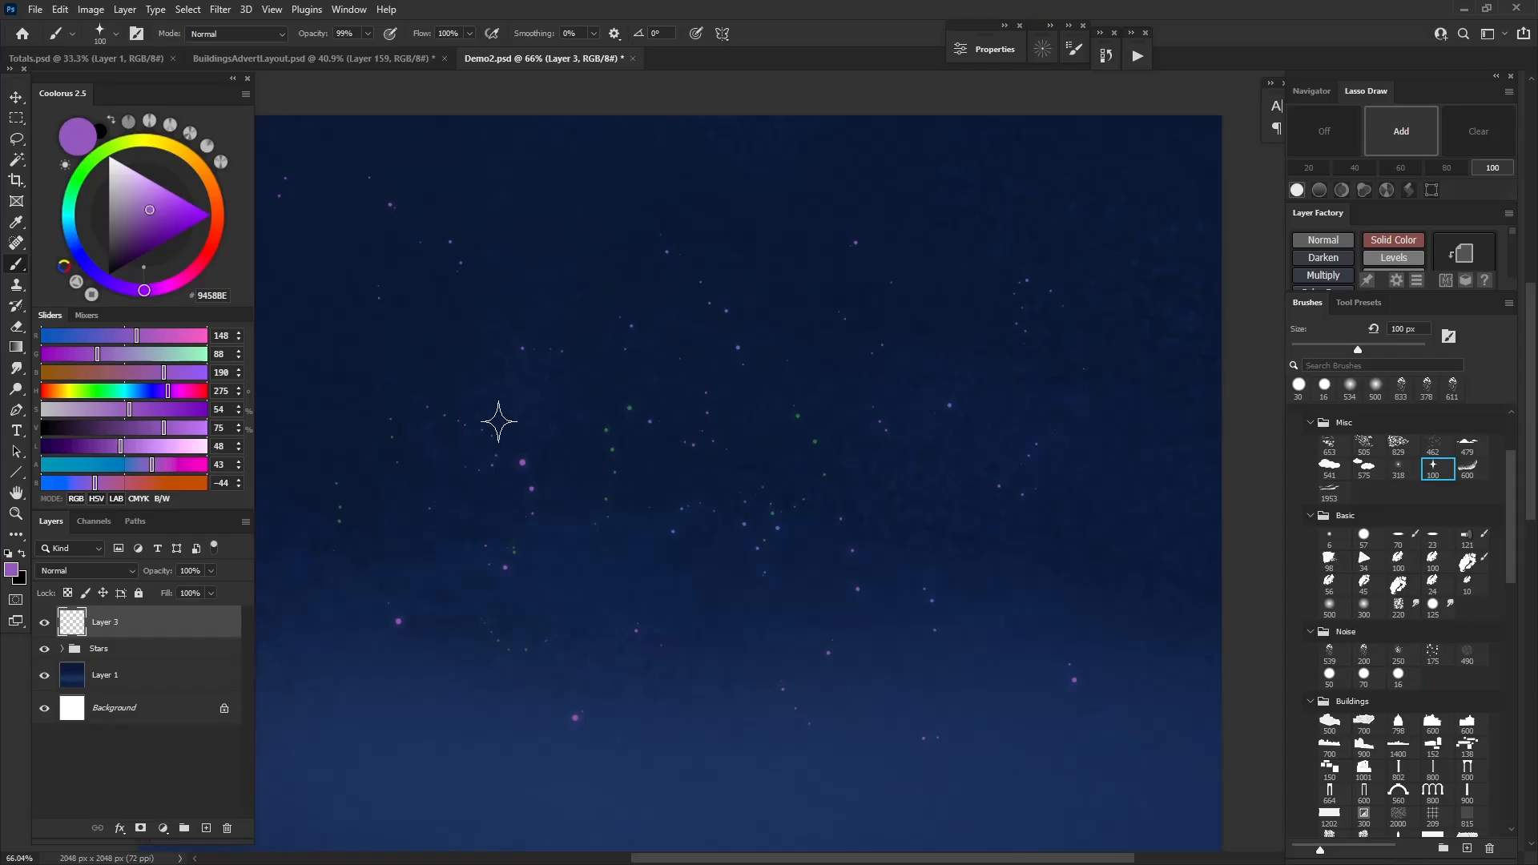
{"action": "left_click", "coordinate": [154, 201]}
{"action": "left_click_drag", "start_coordinate": [883, 401], "coordinate": [861, 402]}
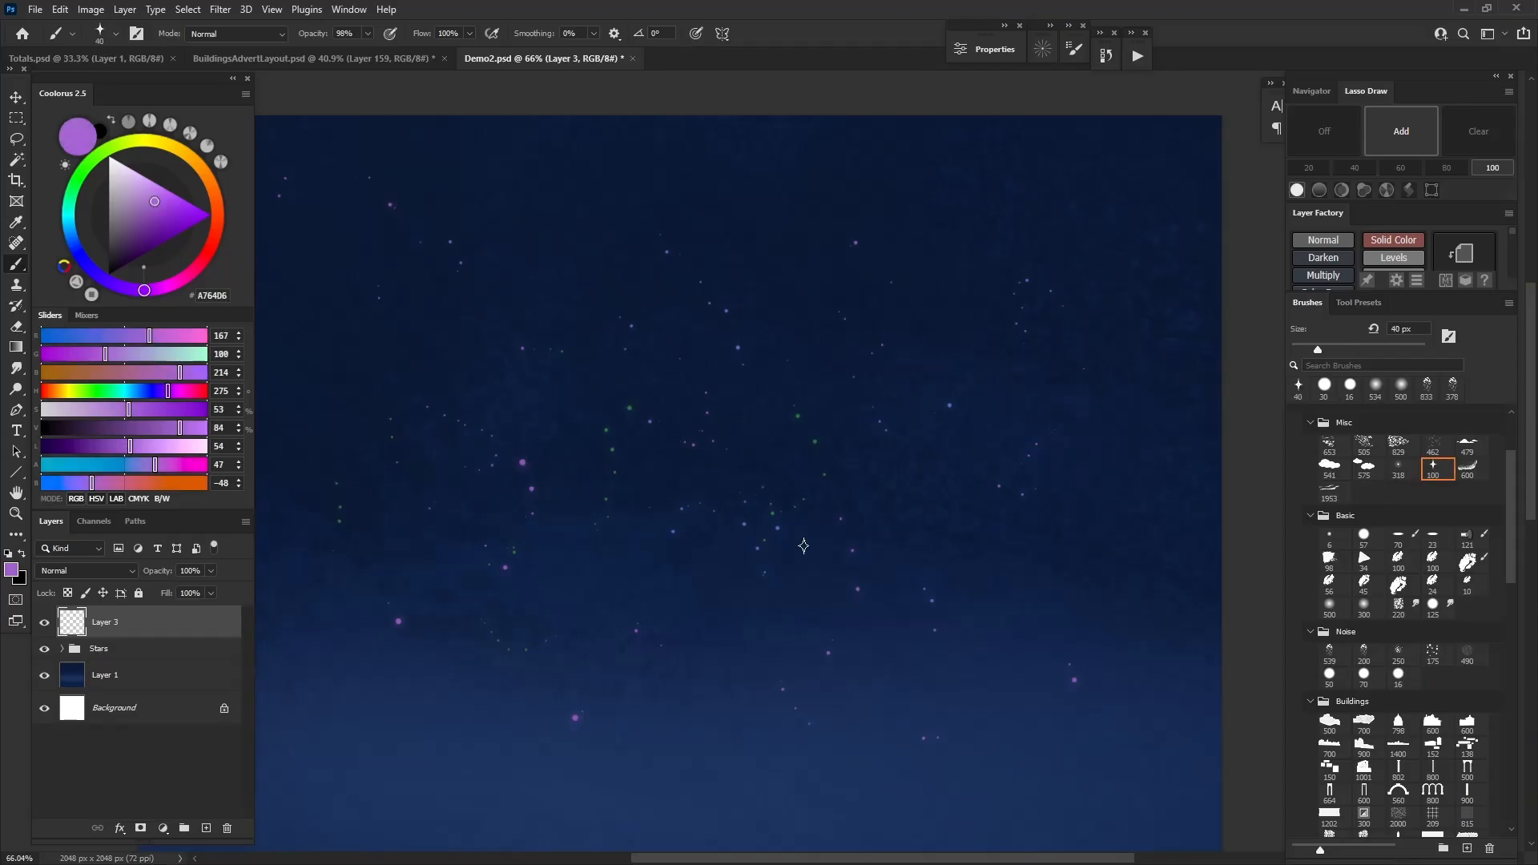
{"action": "left_click", "coordinate": [844, 420]}
{"action": "left_click", "coordinate": [738, 635]}
{"action": "left_click", "coordinate": [508, 370]}
Stamp light-blue (#84C7EA) four-point stars around the sky at 50 px and pick the 318 px glow brush
{"action": "left_click", "coordinate": [150, 189]}
{"action": "left_click", "coordinate": [69, 228]}
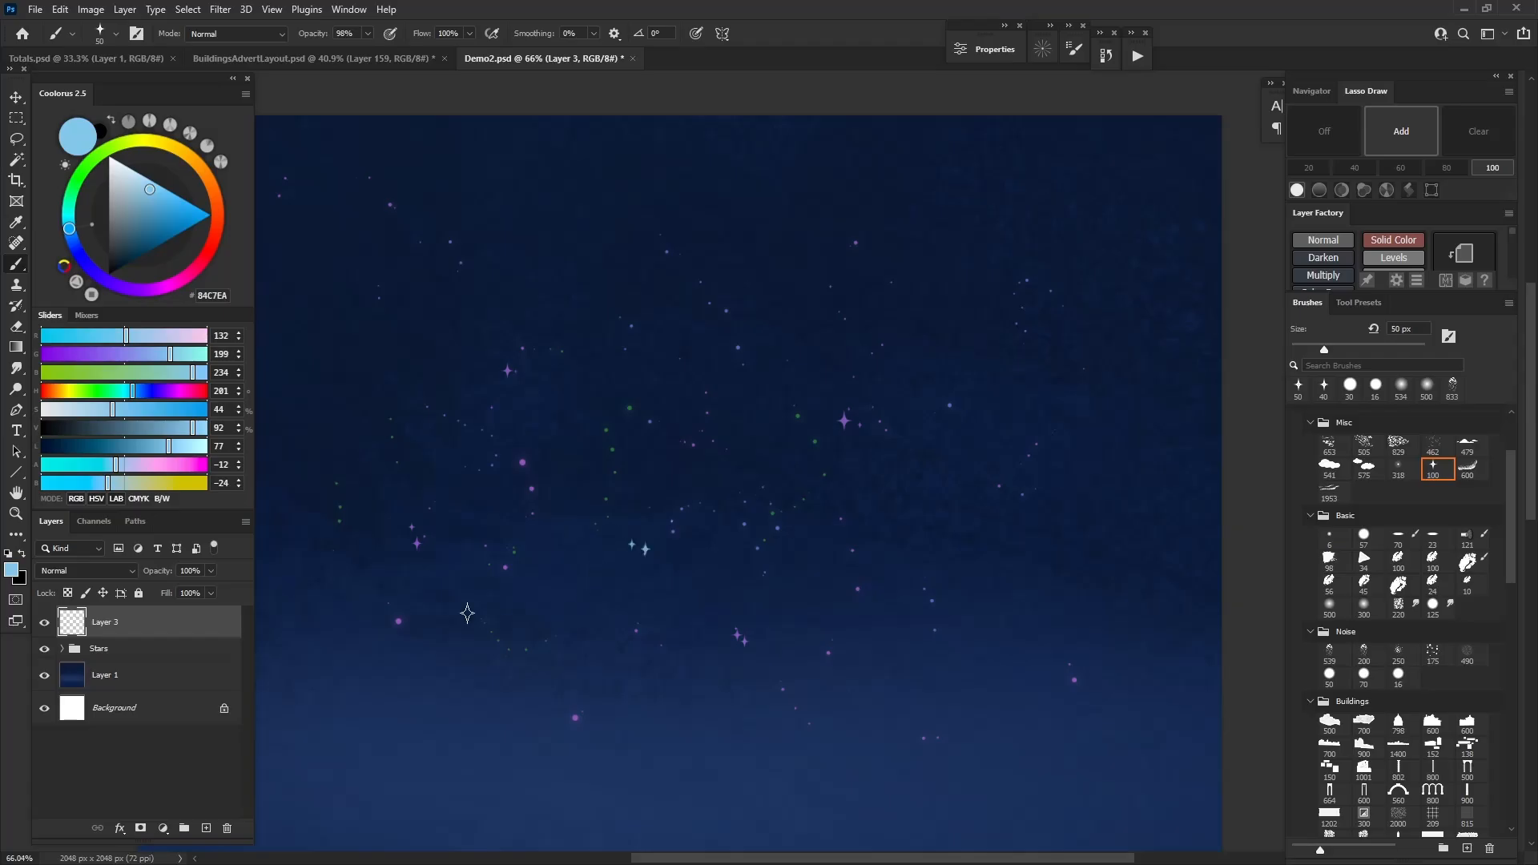
{"action": "left_click", "coordinate": [428, 644]}
{"action": "left_click", "coordinate": [355, 429]}
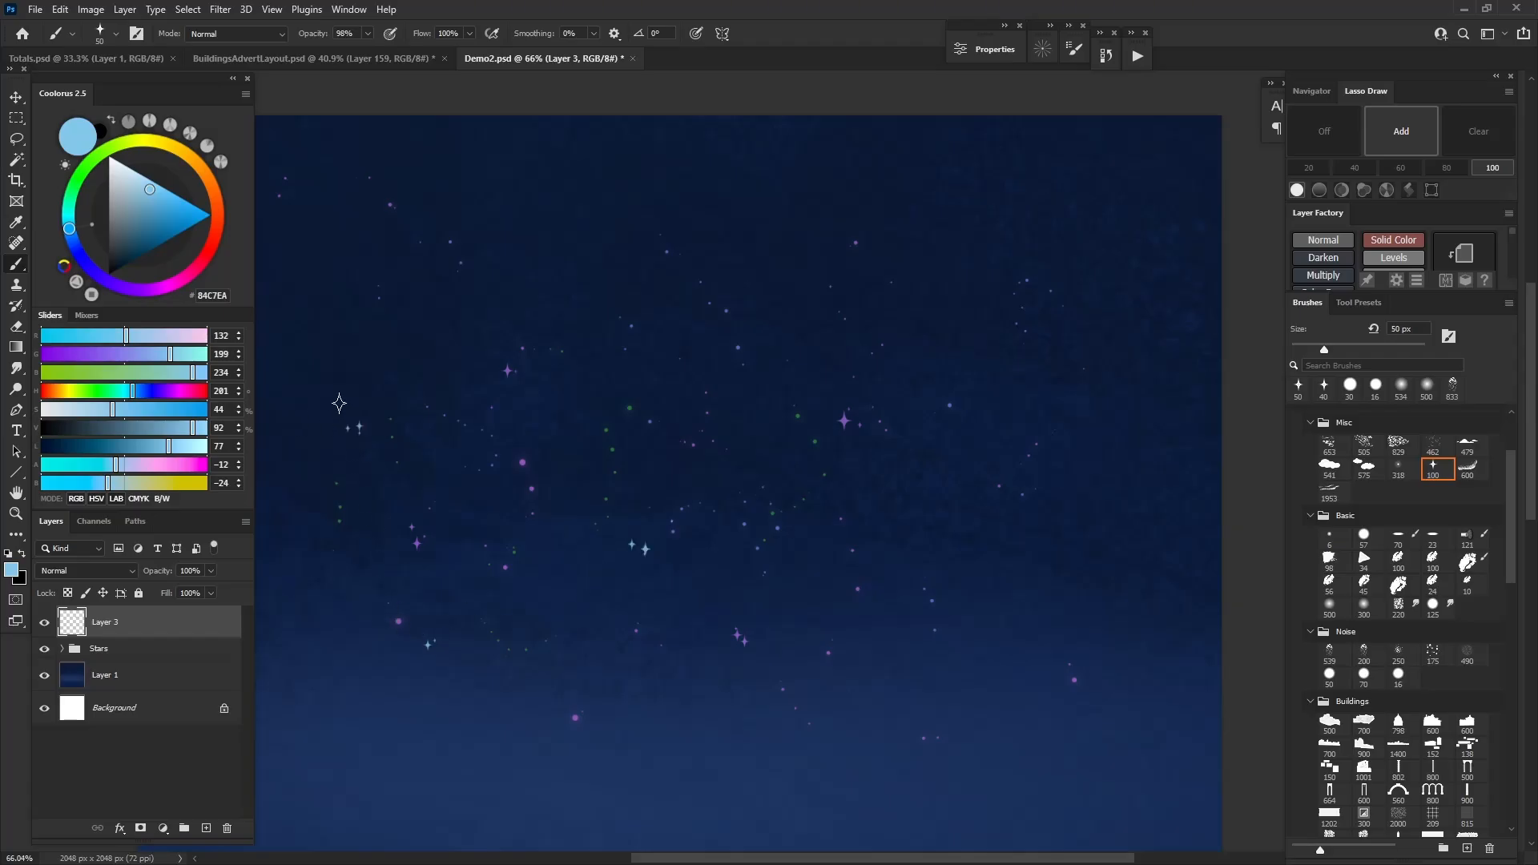
{"action": "left_click", "coordinate": [771, 331]}
{"action": "left_click", "coordinate": [1397, 467]}
{"action": "left_click", "coordinate": [876, 514]}
{"action": "left_click", "coordinate": [864, 543]}
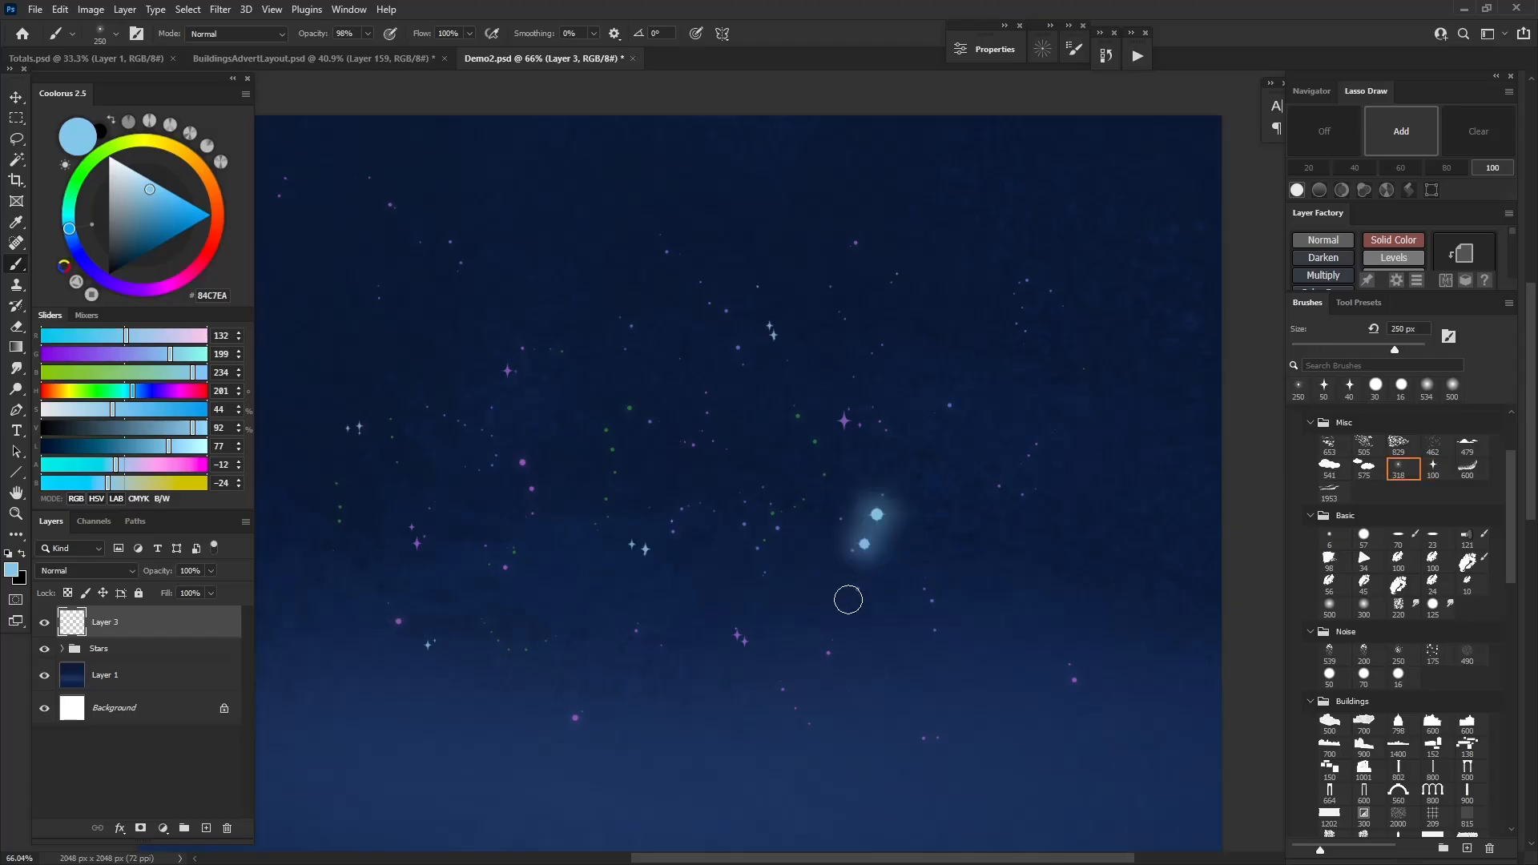
{"action": "key", "text": "ctrl+z"}
{"action": "key", "text": "ctrl+z"}
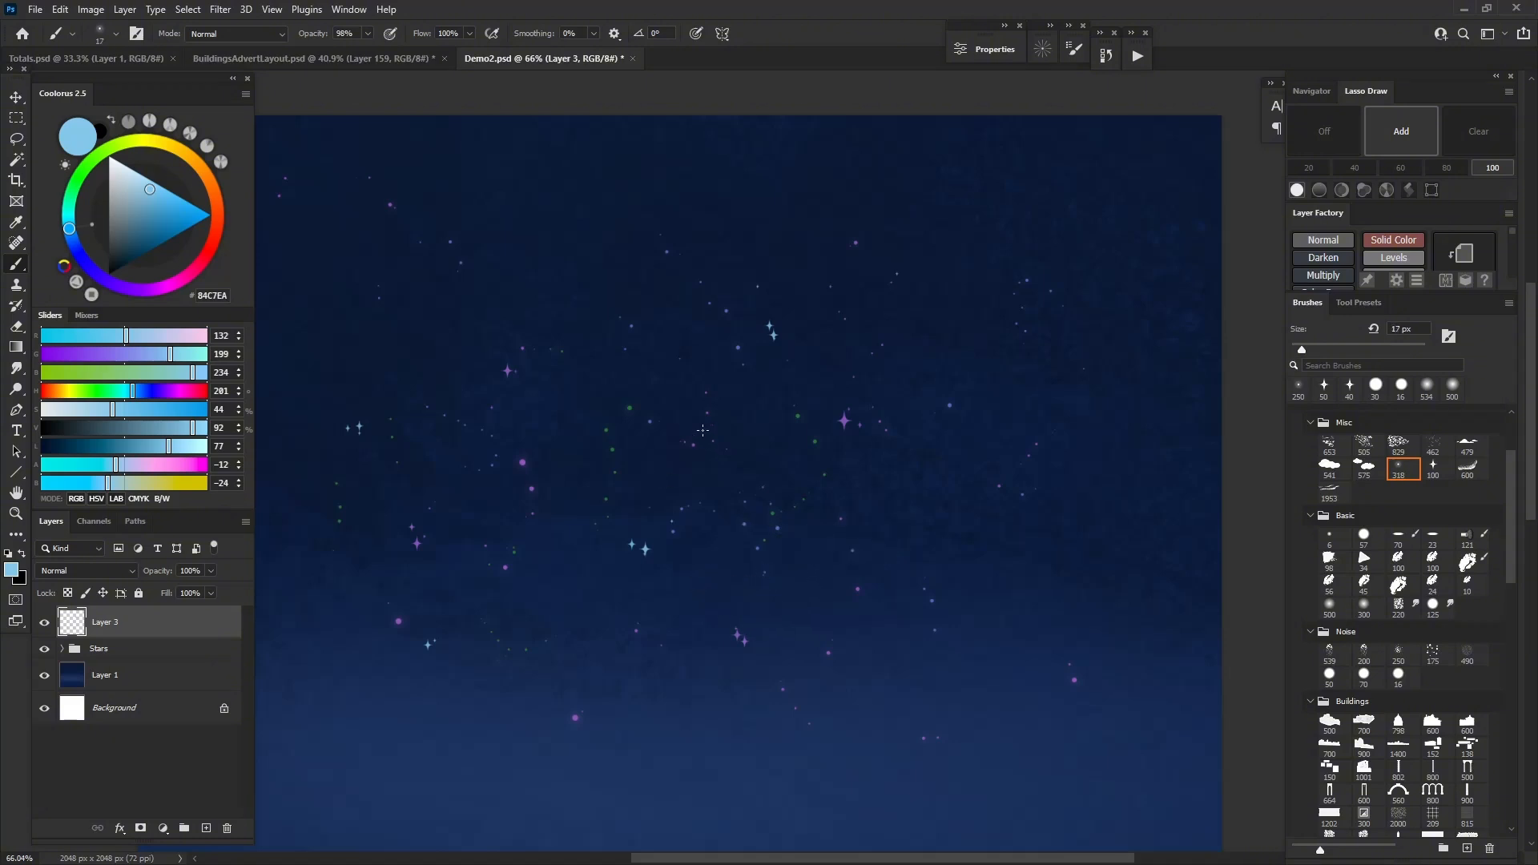
Scatter small light-blue glowing star clusters over the sky with the glow brush at sizes from 17 to 70 px
{"action": "left_click_drag", "start_coordinate": [706, 414], "coordinate": [718, 429]}
{"action": "right_click", "coordinate": [692, 461], "text": "alt"}
{"action": "left_click", "coordinate": [754, 460]}
{"action": "left_click", "coordinate": [796, 467]}
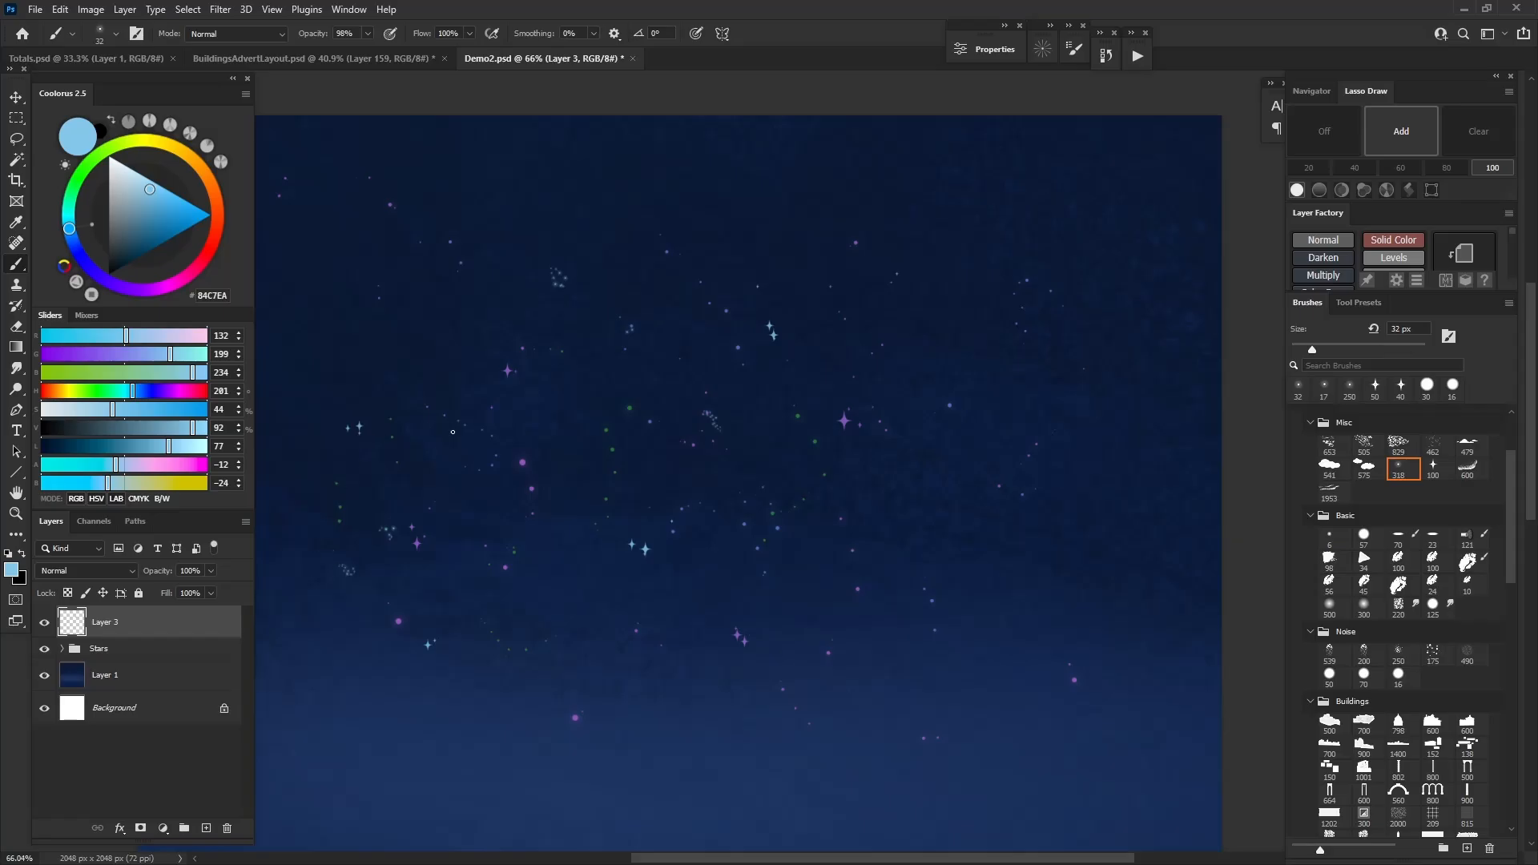
{"action": "left_click", "coordinate": [845, 562]}
{"action": "left_click", "coordinate": [926, 490]}
{"action": "left_click", "coordinate": [949, 333]}
Erase surplus stars and thin out the glowing clusters with the textured eraser at about 44 px
{"action": "key", "text": "e"}
{"action": "left_click_drag", "start_coordinate": [757, 446], "coordinate": [772, 448]}
{"action": "left_click_drag", "start_coordinate": [917, 493], "coordinate": [924, 486]}
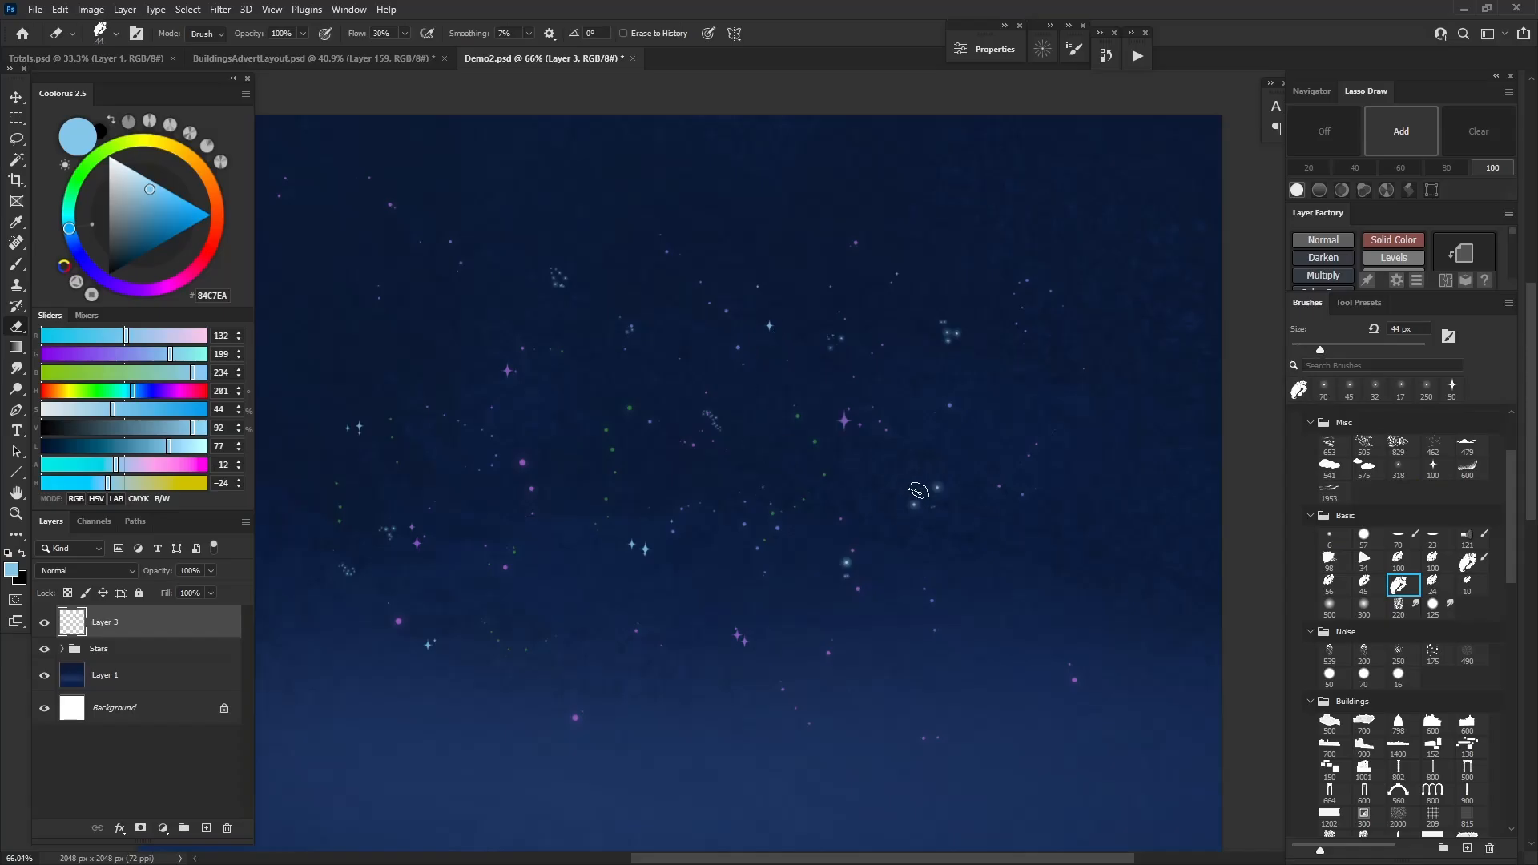
{"action": "left_click_drag", "start_coordinate": [838, 567], "coordinate": [846, 561]}
{"action": "left_click", "coordinate": [630, 542]}
{"action": "left_click", "coordinate": [945, 337]}
Increase the tip spacing of the 318 px glow brush in the brush settings
{"action": "left_click", "coordinate": [1398, 466]}
{"action": "key", "text": "F5"}
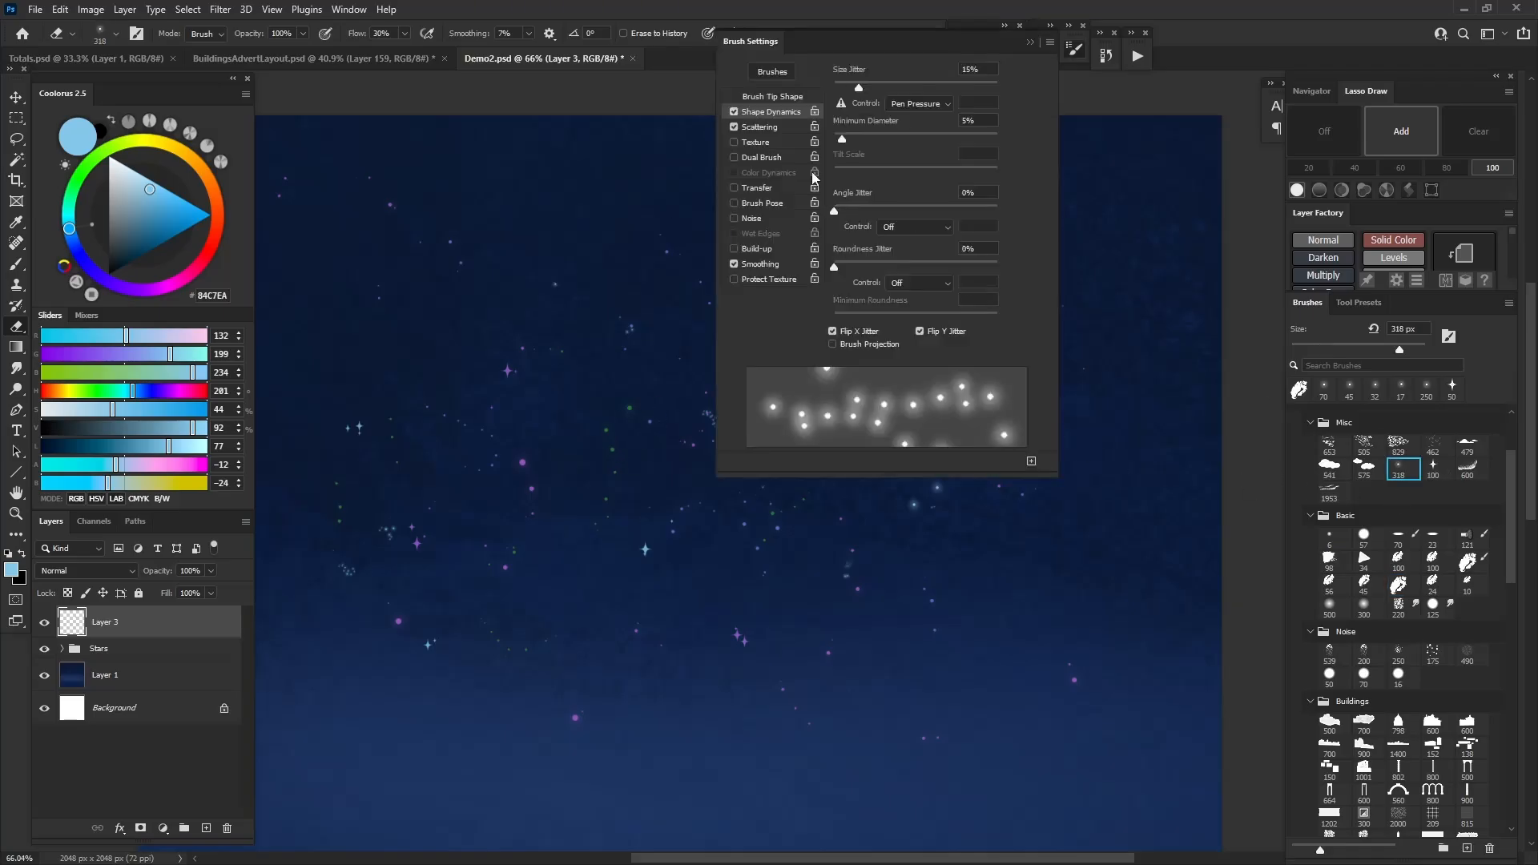
{"action": "left_click", "coordinate": [785, 97]}
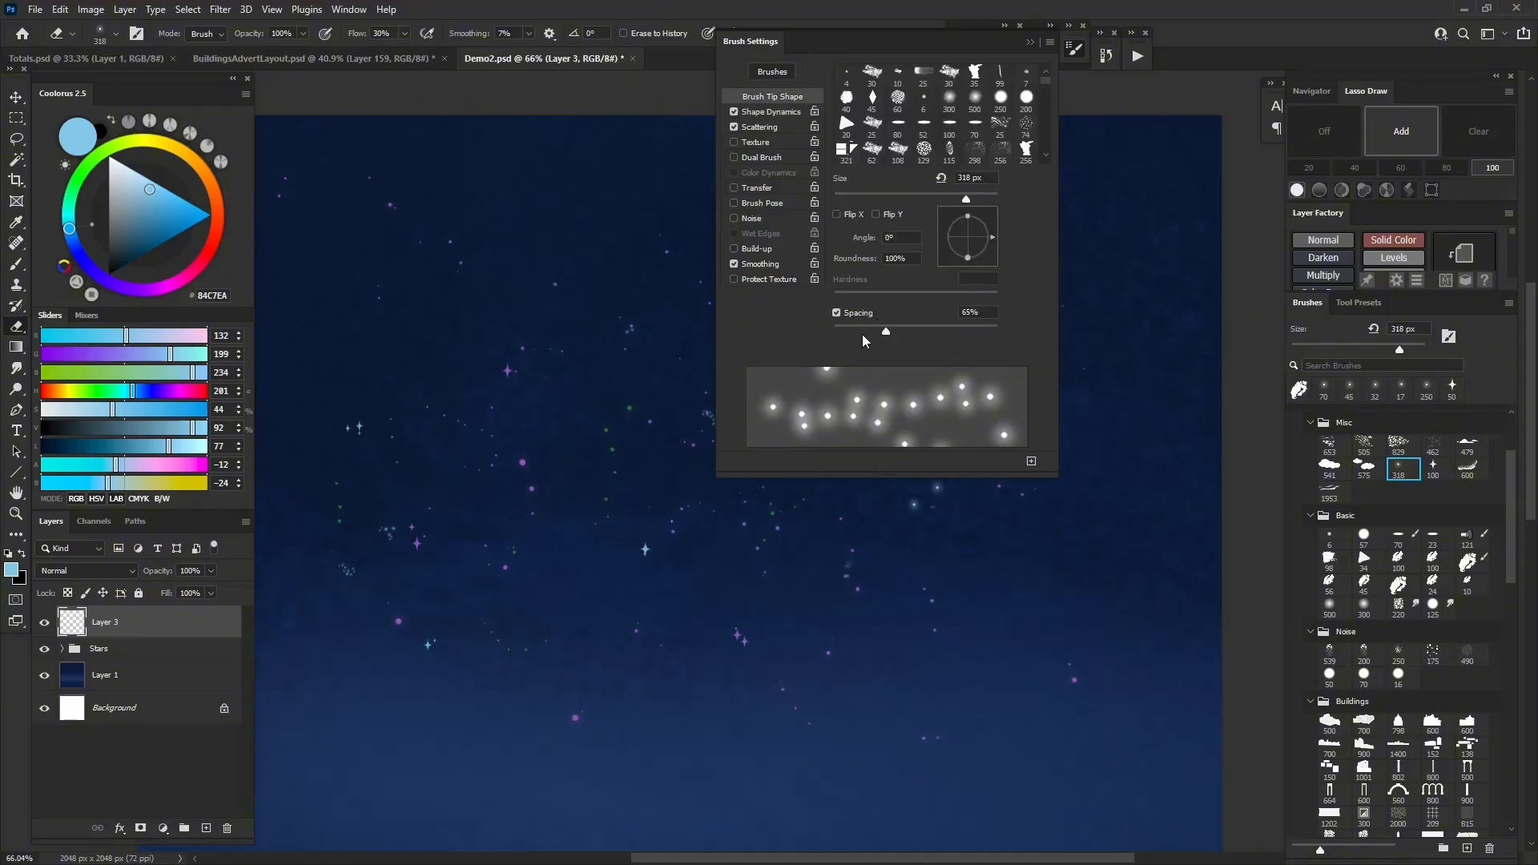
{"action": "left_click_drag", "start_coordinate": [886, 334], "coordinate": [918, 333]}
Set the 100 px star brush's tip spacing to 171%, reduce it to 63 px and try it on the sky
{"action": "left_click", "coordinate": [1433, 466]}
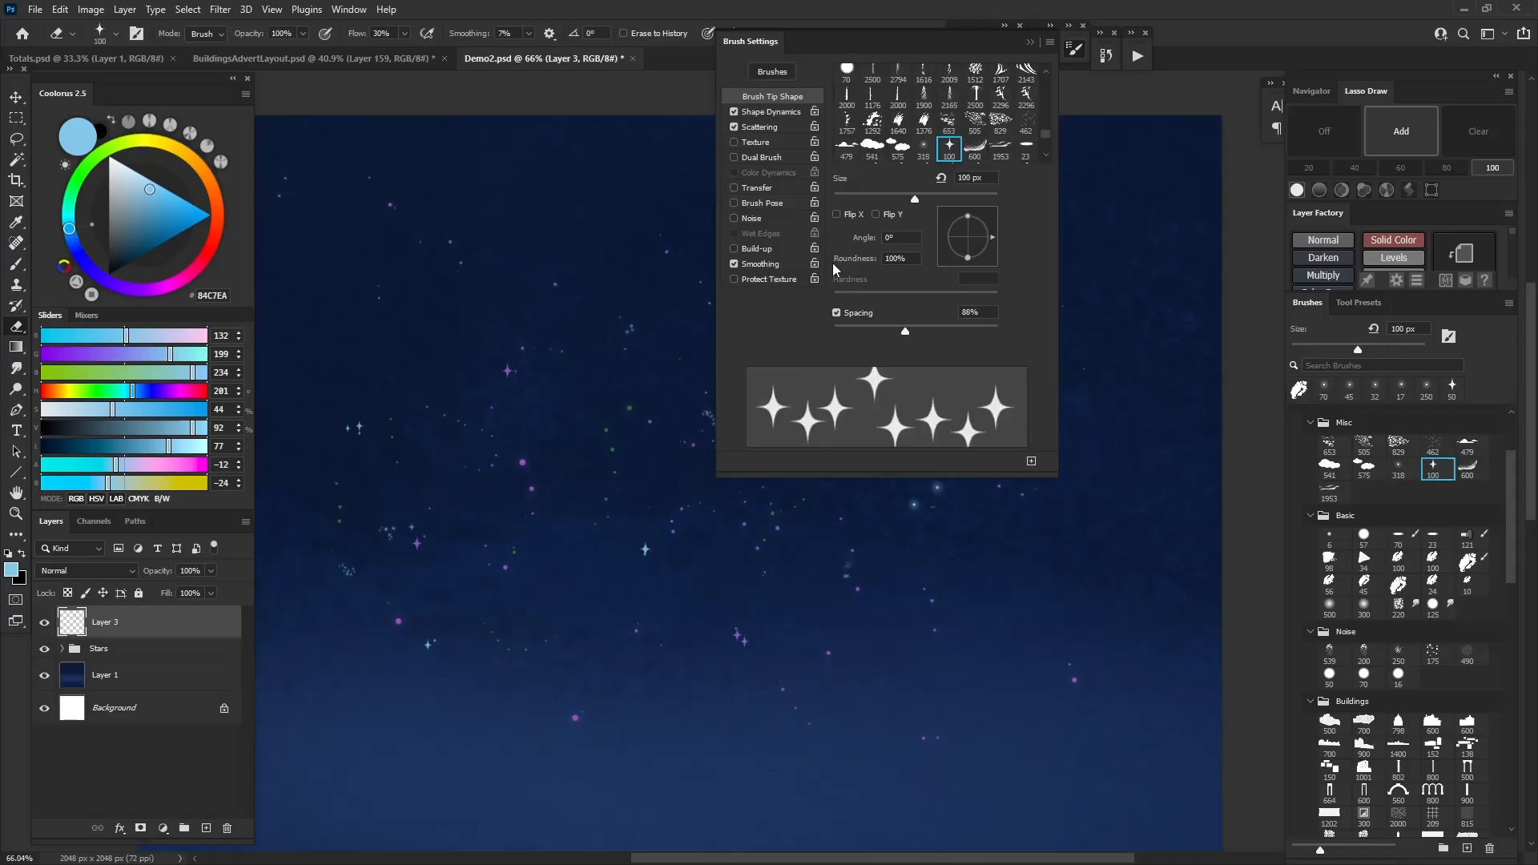
{"action": "mouse_move", "coordinate": [913, 327]}
{"action": "left_mouse_down"}
{"action": "mouse_move", "coordinate": [937, 334]}
{"action": "mouse_move", "coordinate": [943, 312]}
{"action": "left_mouse_up"}
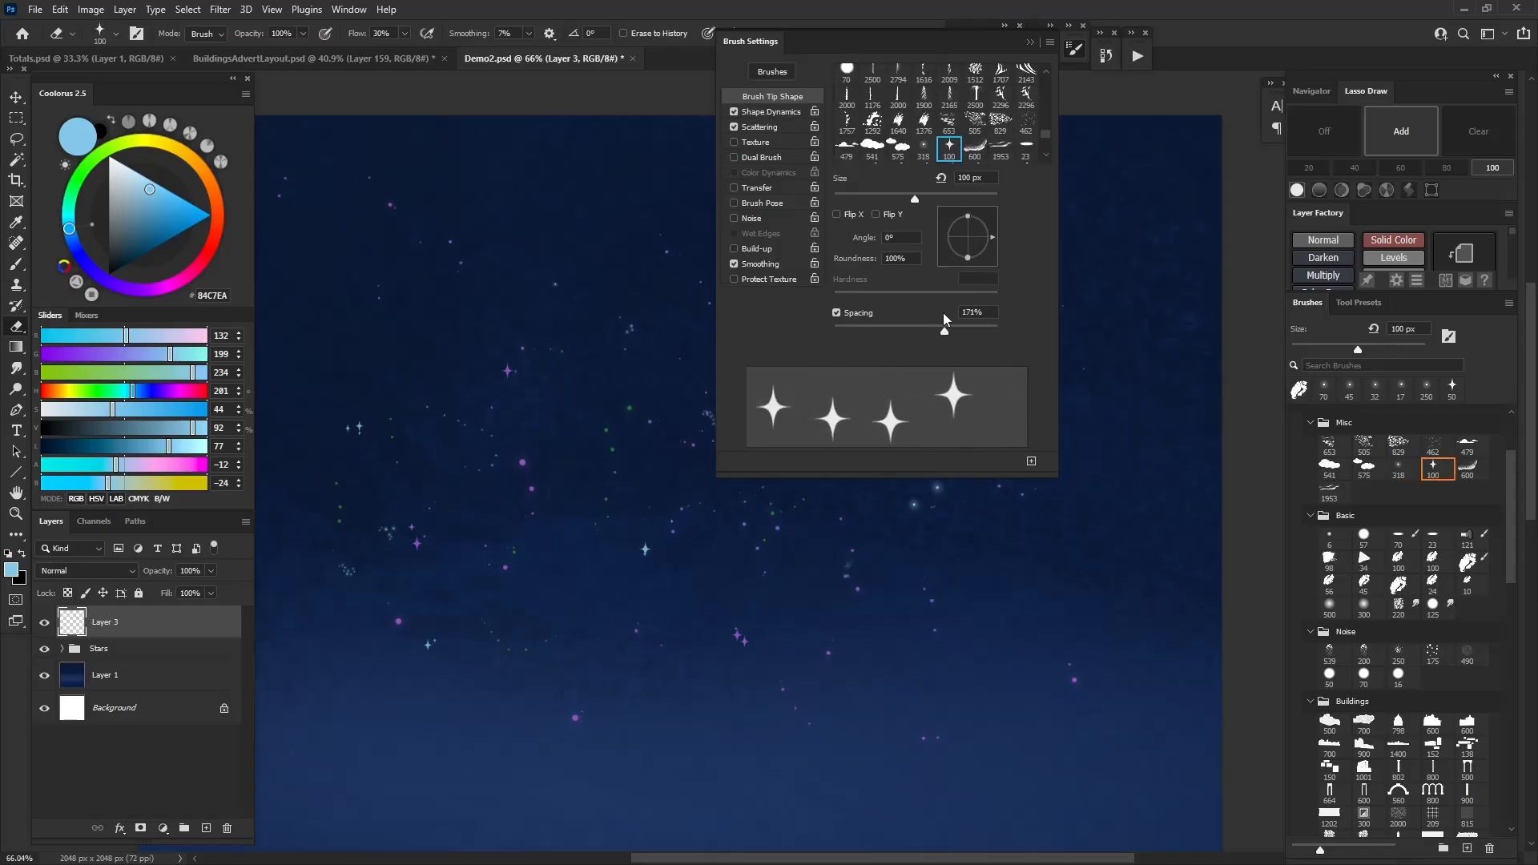
{"action": "left_click", "coordinate": [1027, 43]}
{"action": "key", "text": "bracketleft"}
{"action": "key", "text": "bracketleft"}
{"action": "key", "text": "bracketleft"}
{"action": "key", "text": "bracketleft"}
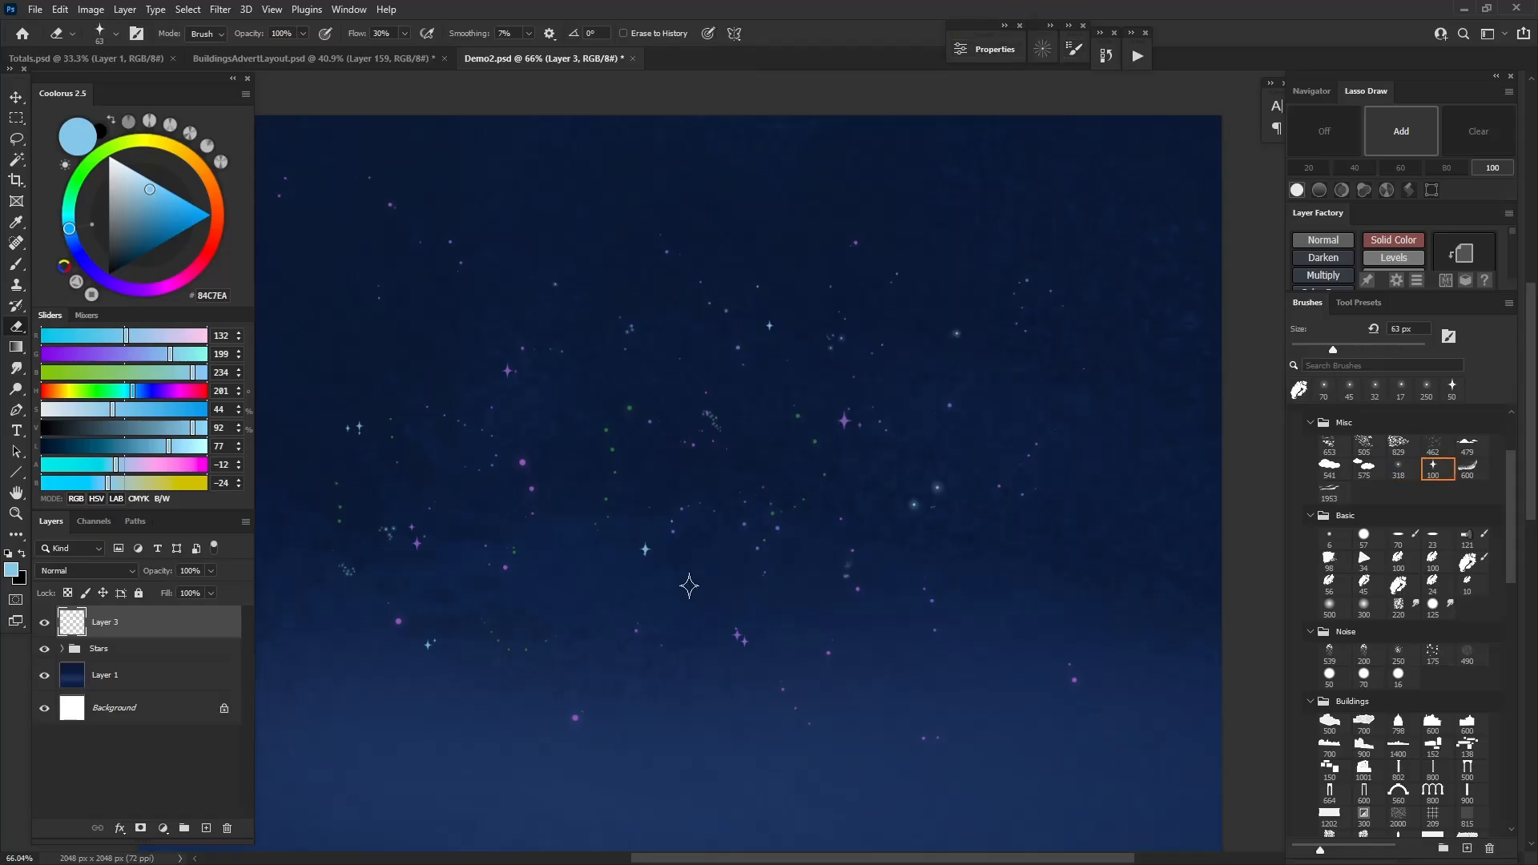
{"action": "left_click", "coordinate": [414, 413]}
Switch back to the Brush tool with the 100 px star brush and set its tip spacing to 131%
{"action": "key", "text": "b"}
{"action": "left_click", "coordinate": [1434, 471]}
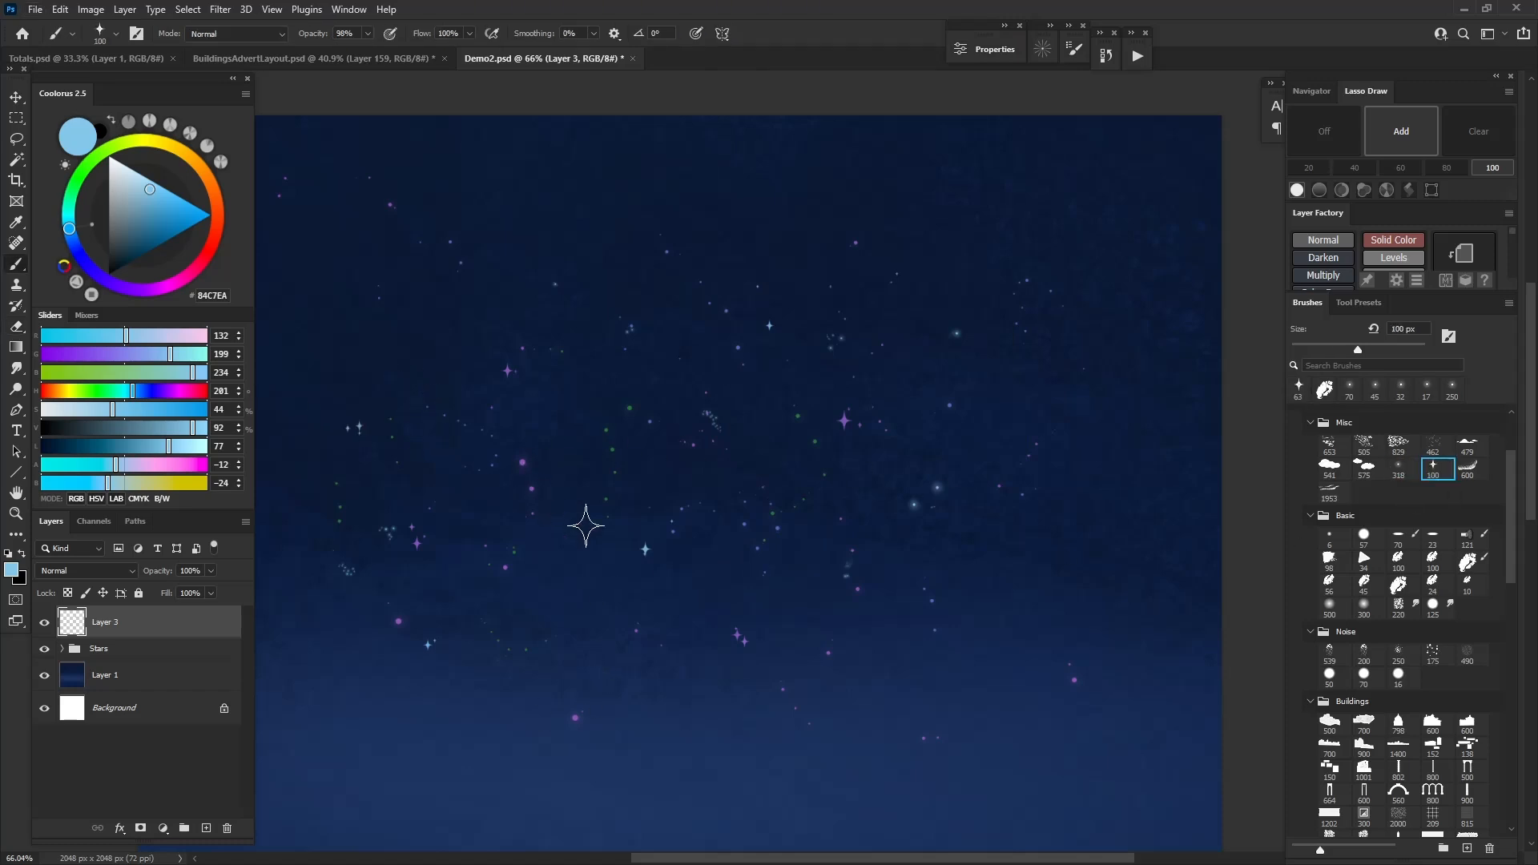
{"action": "key", "text": "F5"}
{"action": "left_click", "coordinate": [929, 331]}
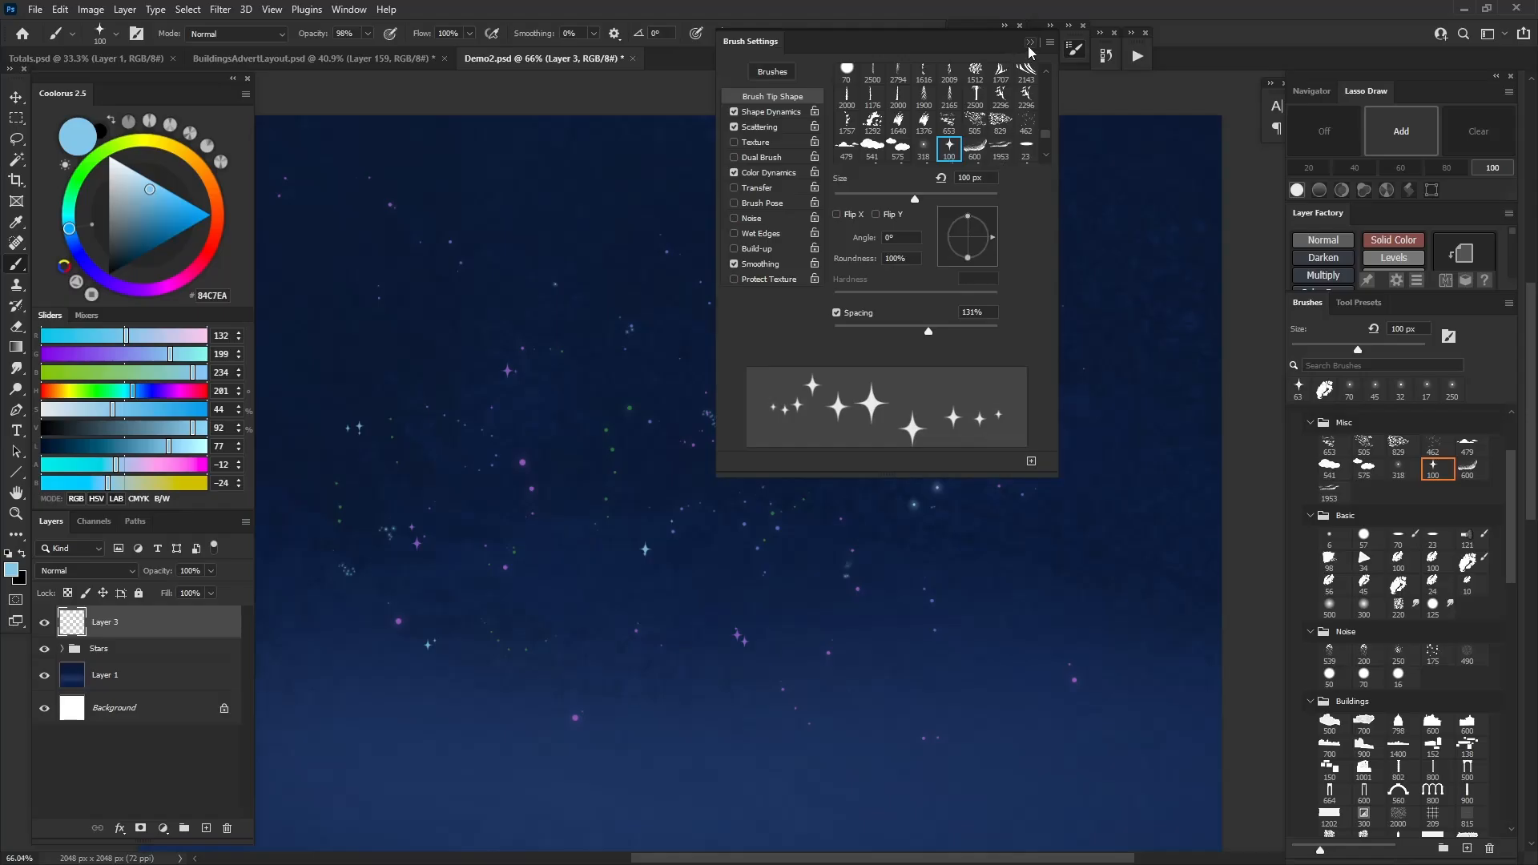
Close the brush settings and dab a few small stars on the sky with the star brush at 33 px
{"action": "left_click", "coordinate": [1030, 43]}
{"action": "left_click", "coordinate": [534, 594]}
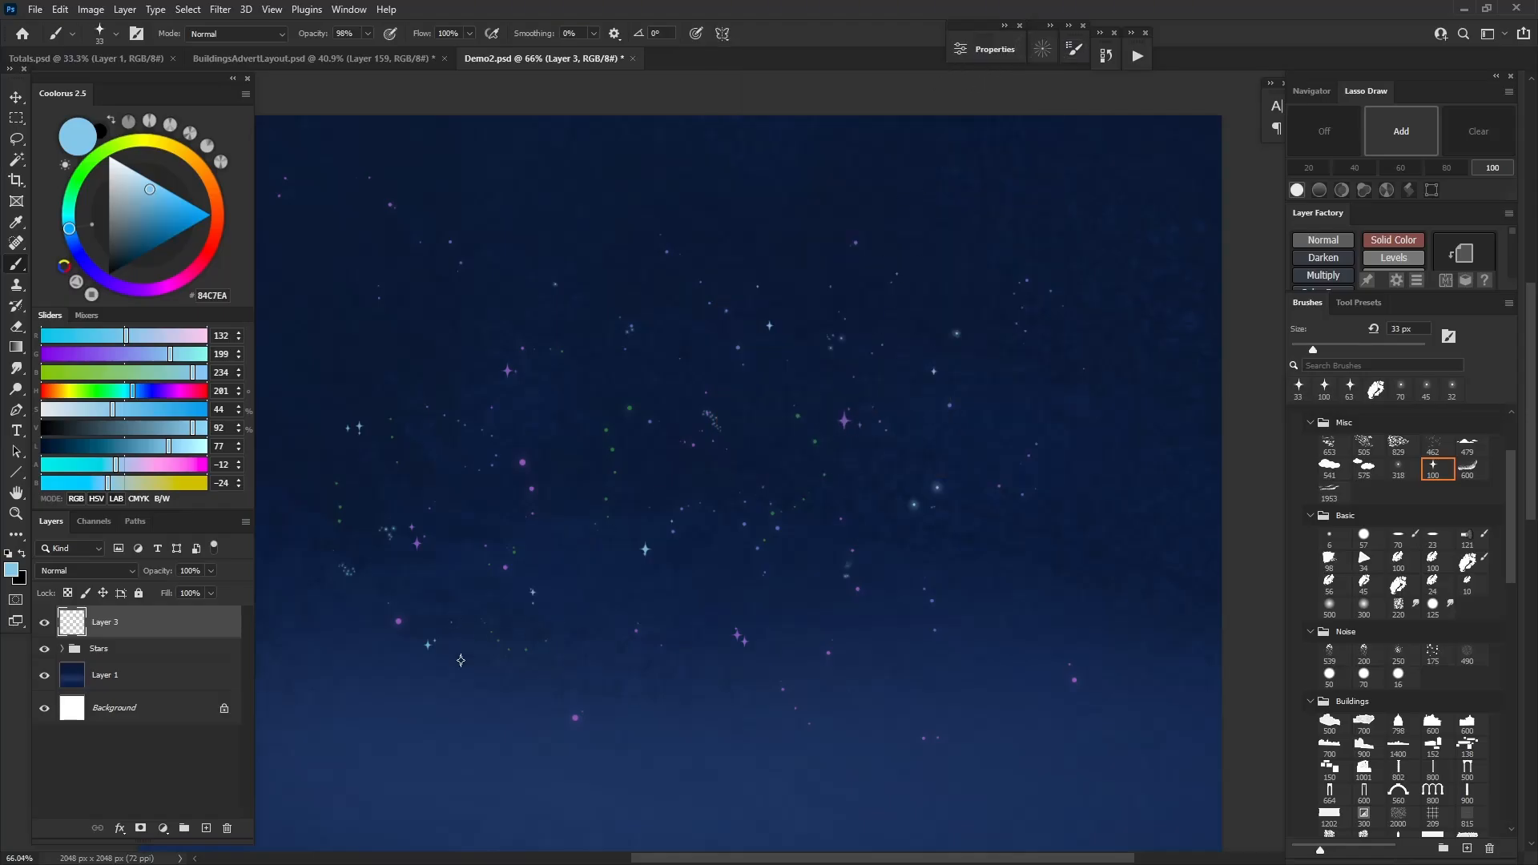
{"action": "scroll", "coordinate": [970, 476], "scroll_direction": "down", "scroll_amount": 5}
{"action": "scroll", "coordinate": [921, 474], "scroll_direction": "up", "scroll_amount": 4}
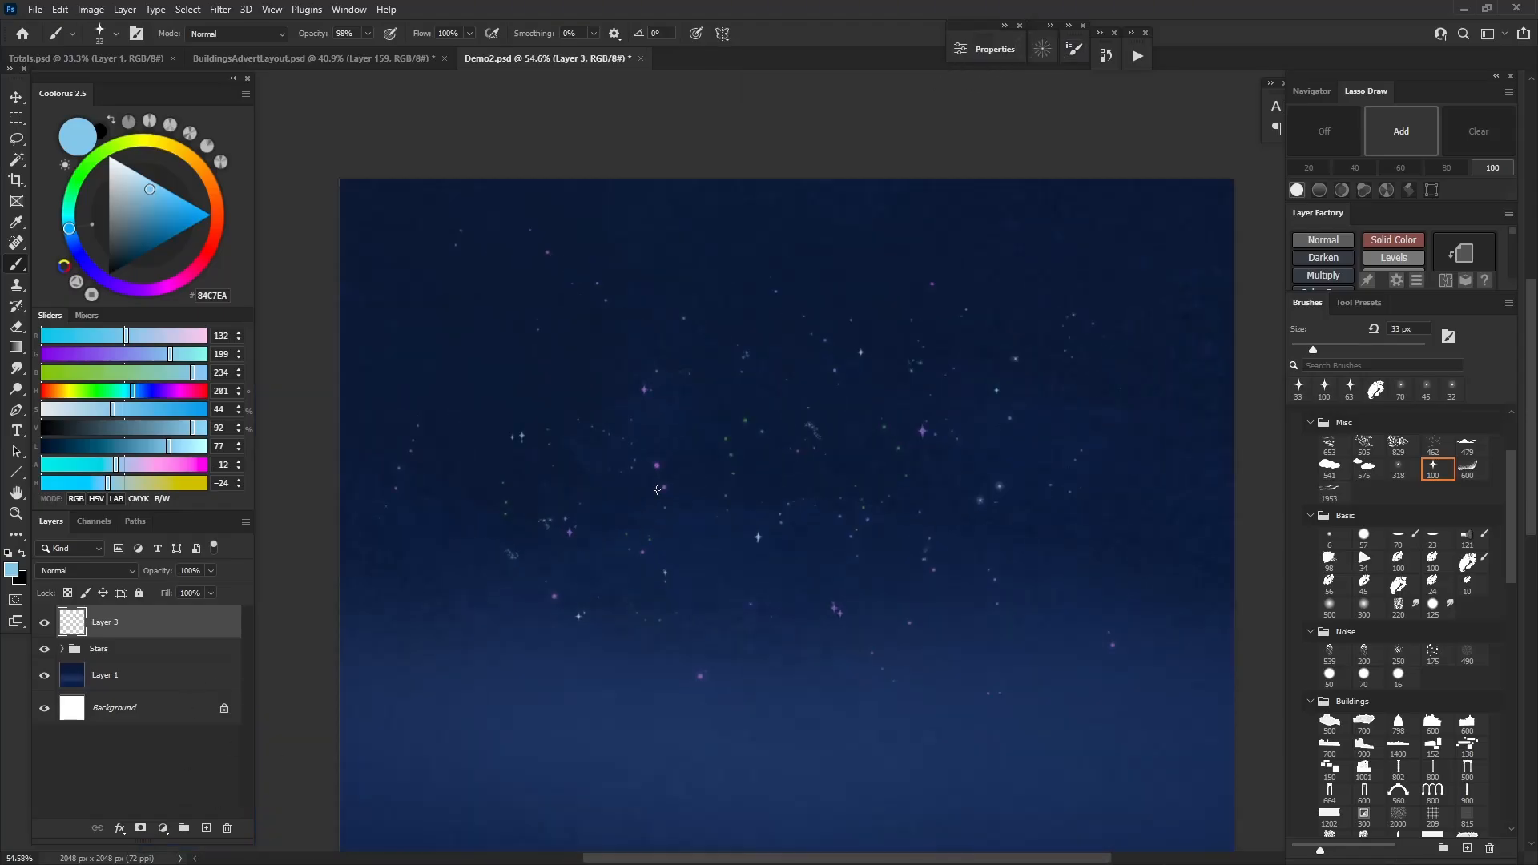
Switch to the Eraser tool and give it the 6 px Basic brush
{"action": "key", "text": "e"}
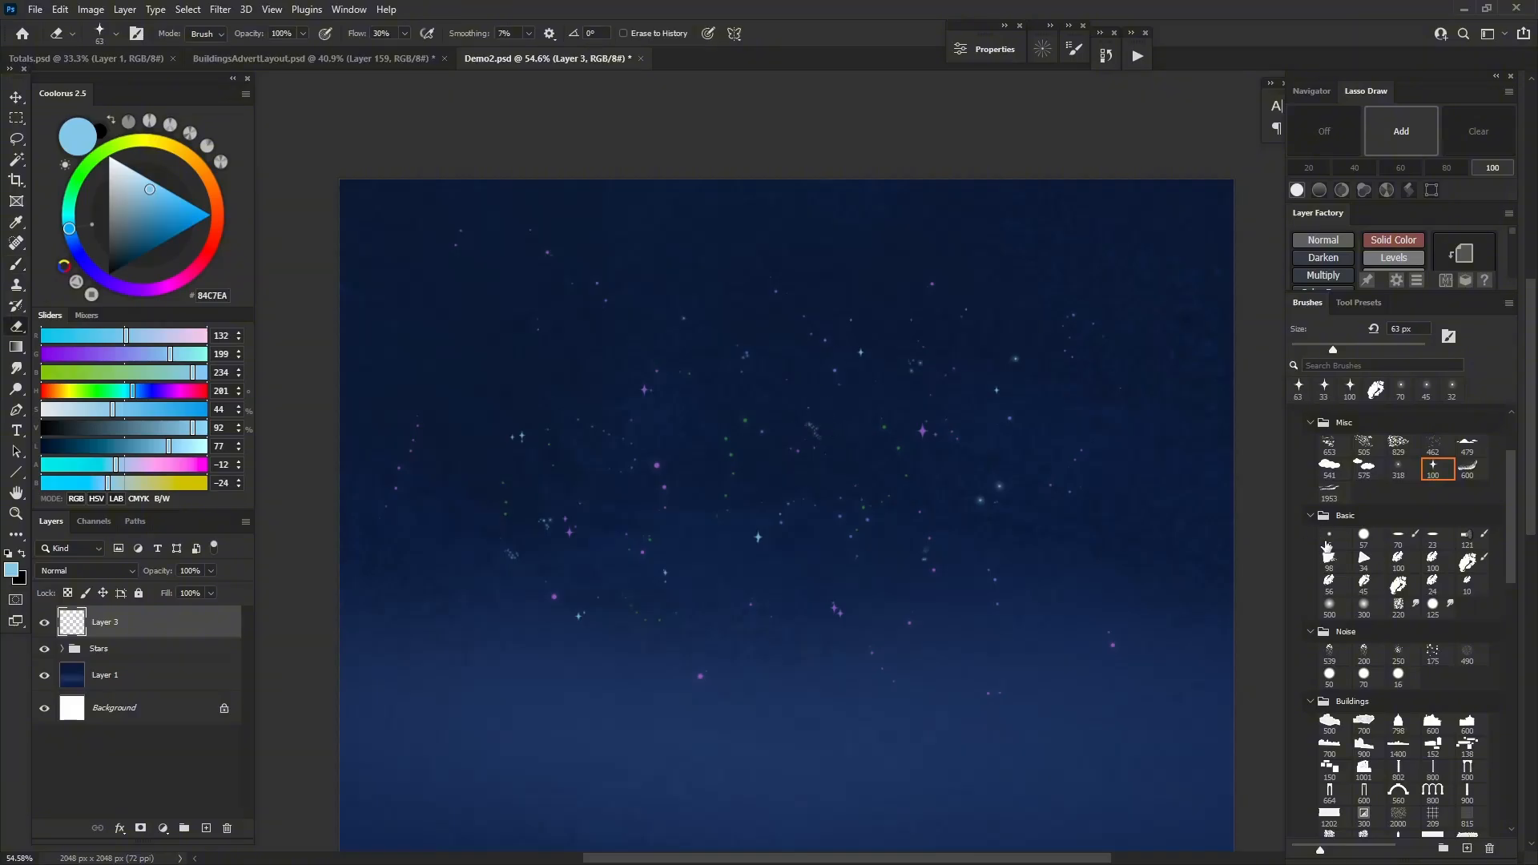
{"action": "left_click", "coordinate": [1328, 538]}
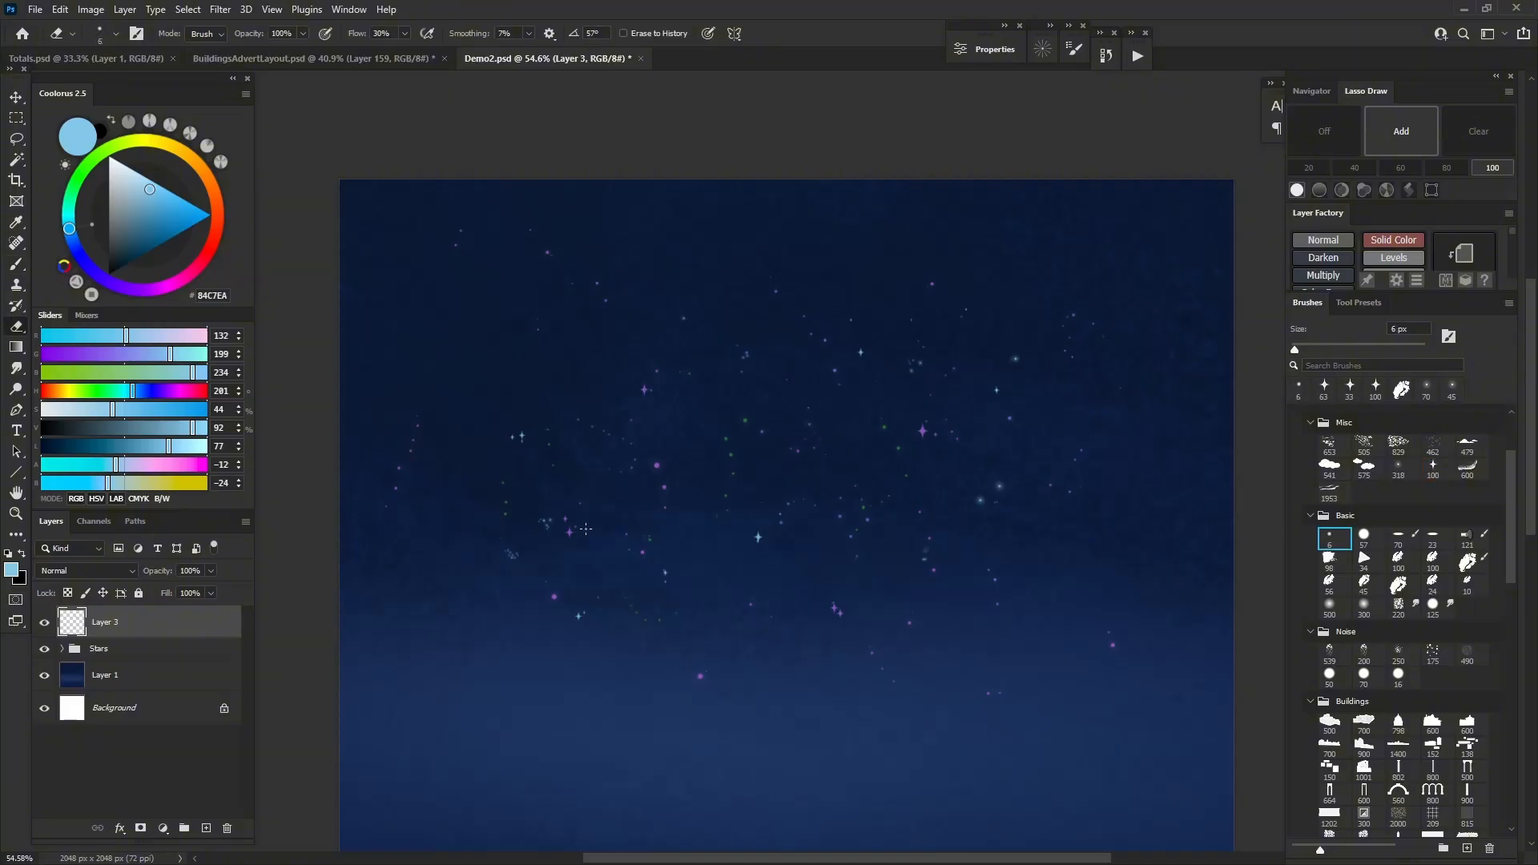
{"action": "scroll", "coordinate": [783, 501], "scroll_direction": "down", "scroll_amount": 3}
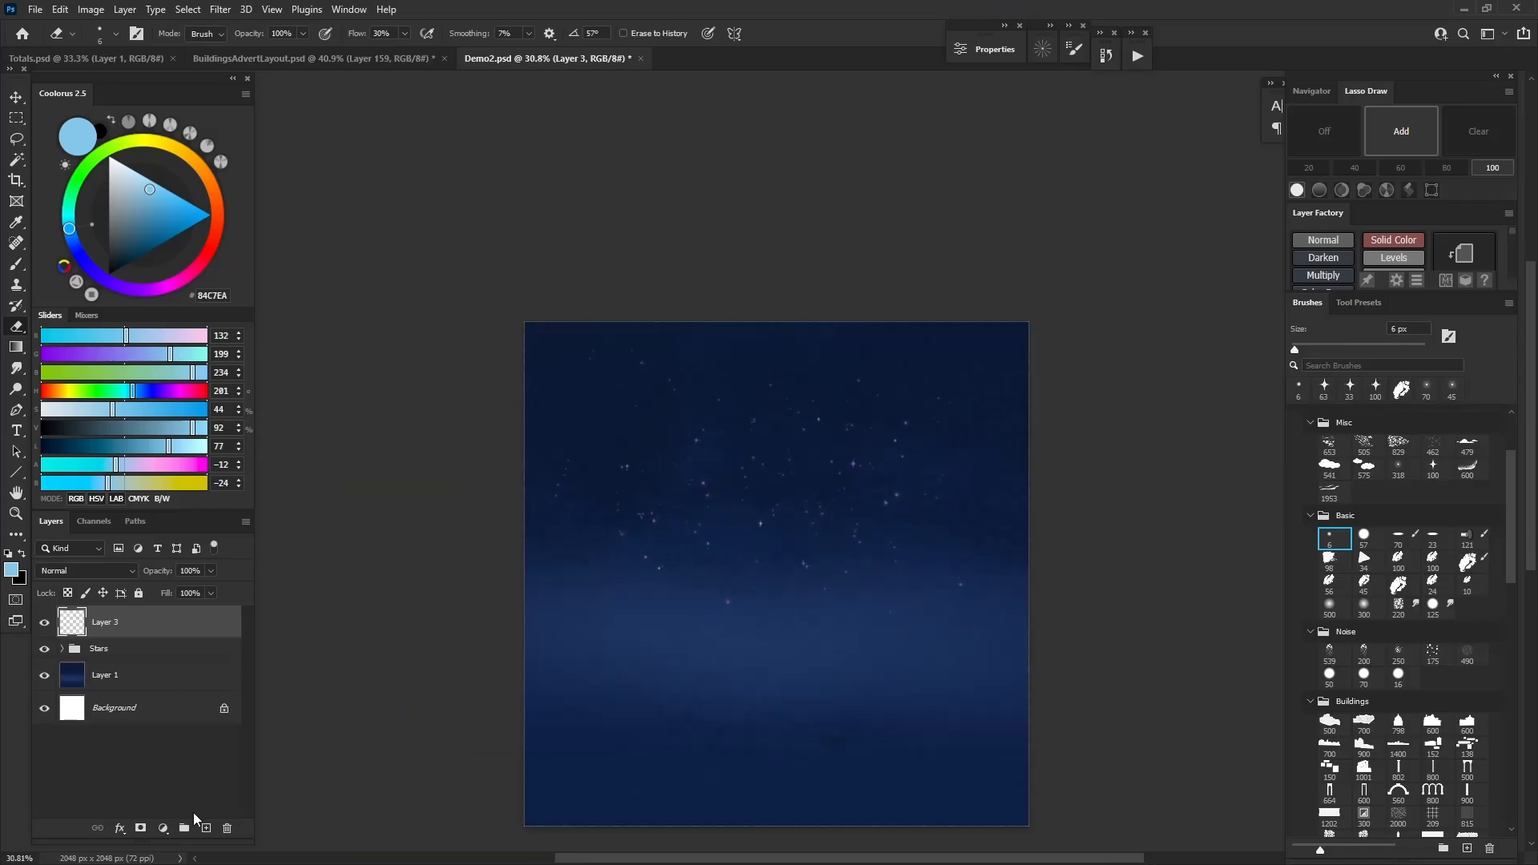
Create a layer above the stars and ready the Brush tool with the 500 px Buildings brush in dark blue #0A2736
{"action": "left_click", "coordinate": [206, 828]}
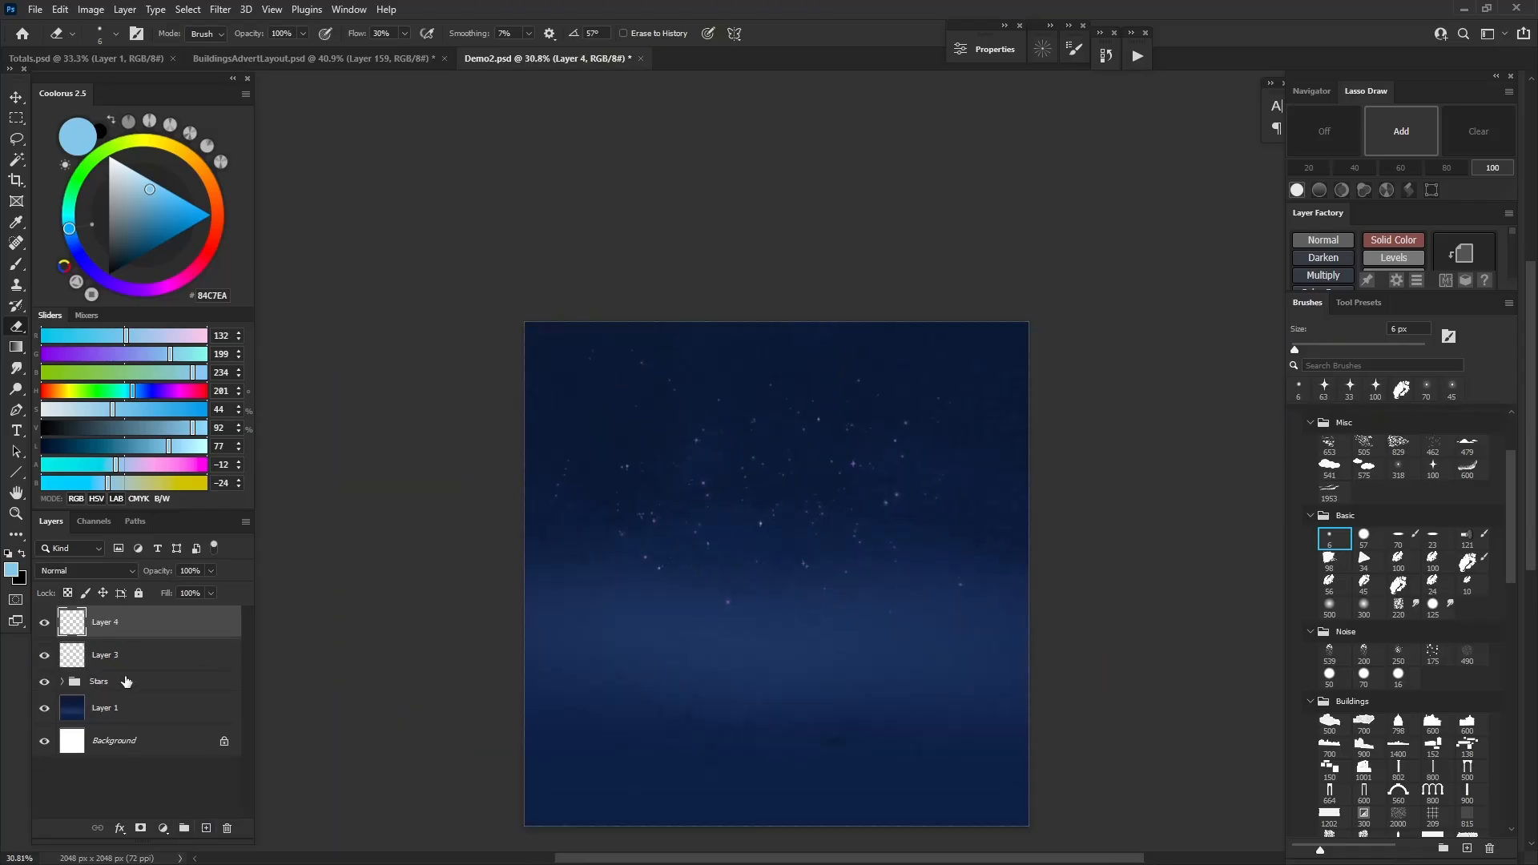
{"action": "scroll", "coordinate": [1337, 638], "scroll_direction": "down", "scroll_amount": 2}
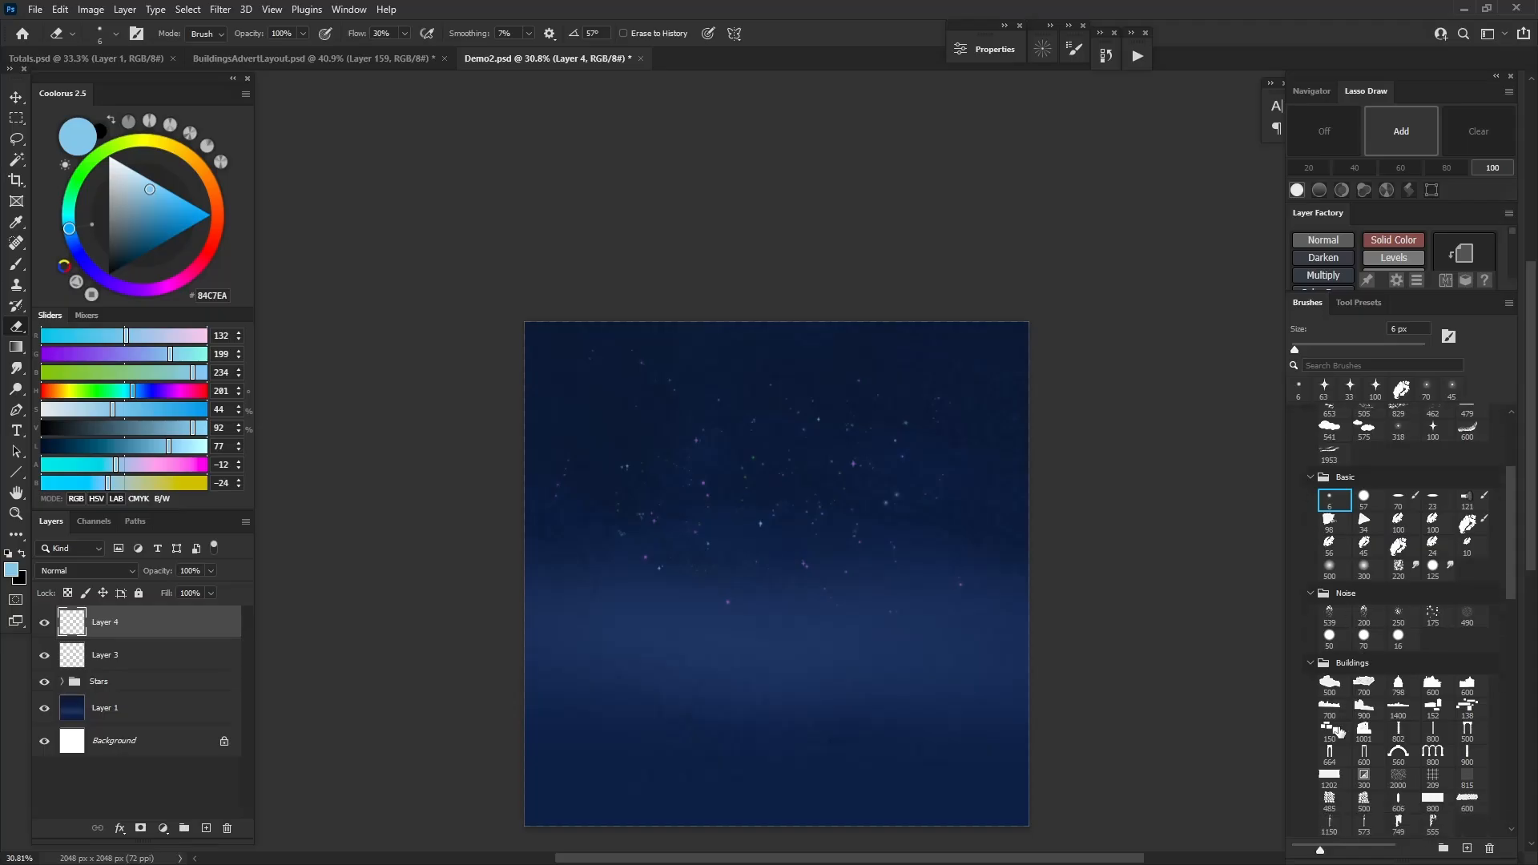
{"action": "left_click", "coordinate": [1330, 645]}
{"action": "left_click_drag", "start_coordinate": [740, 594], "coordinate": [690, 594]}
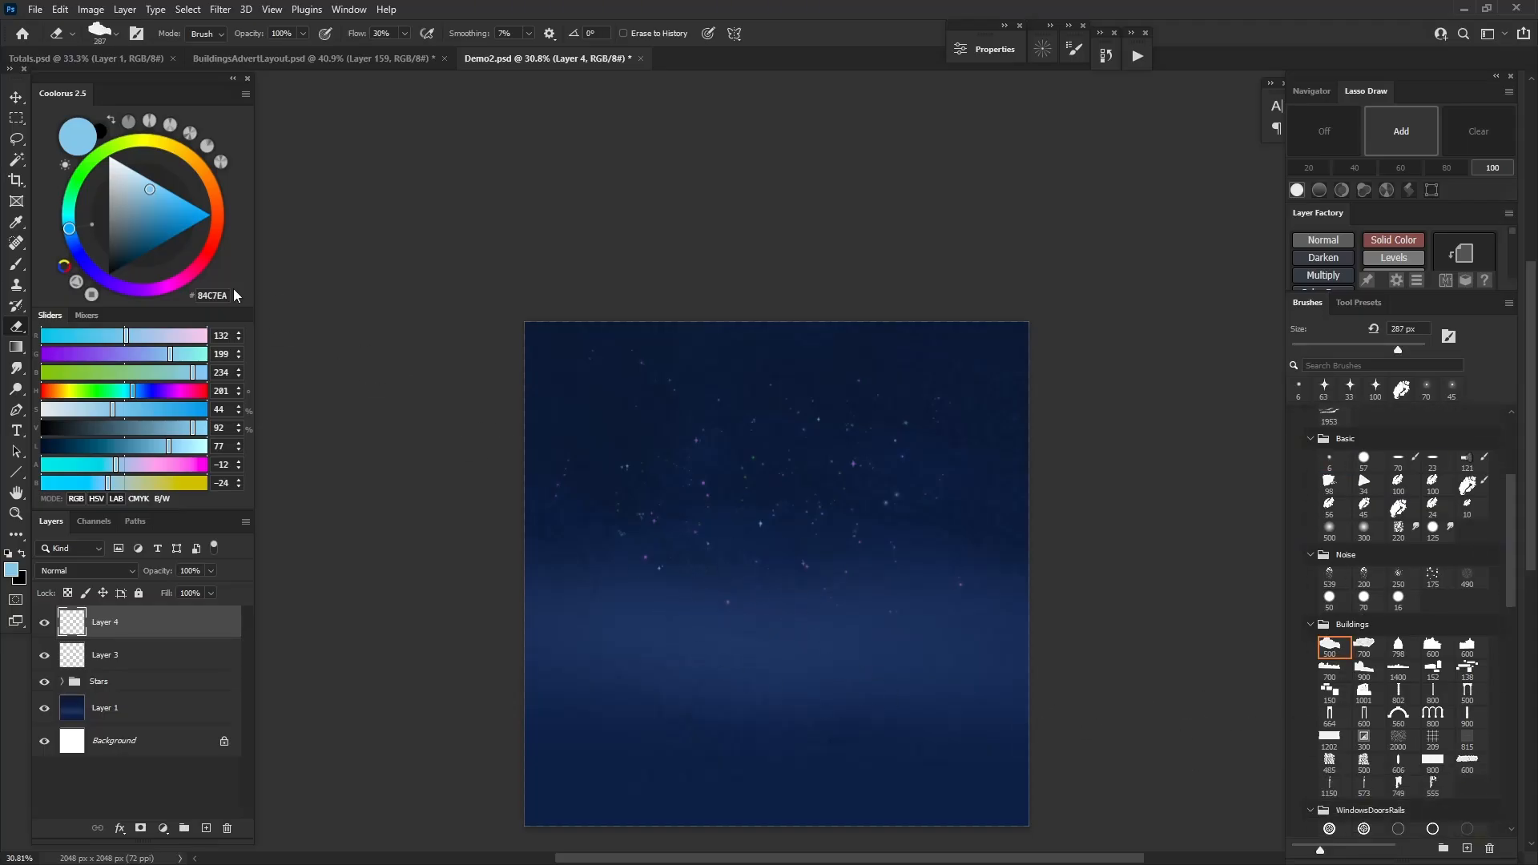
{"action": "left_click_drag", "start_coordinate": [132, 240], "coordinate": [126, 259]}
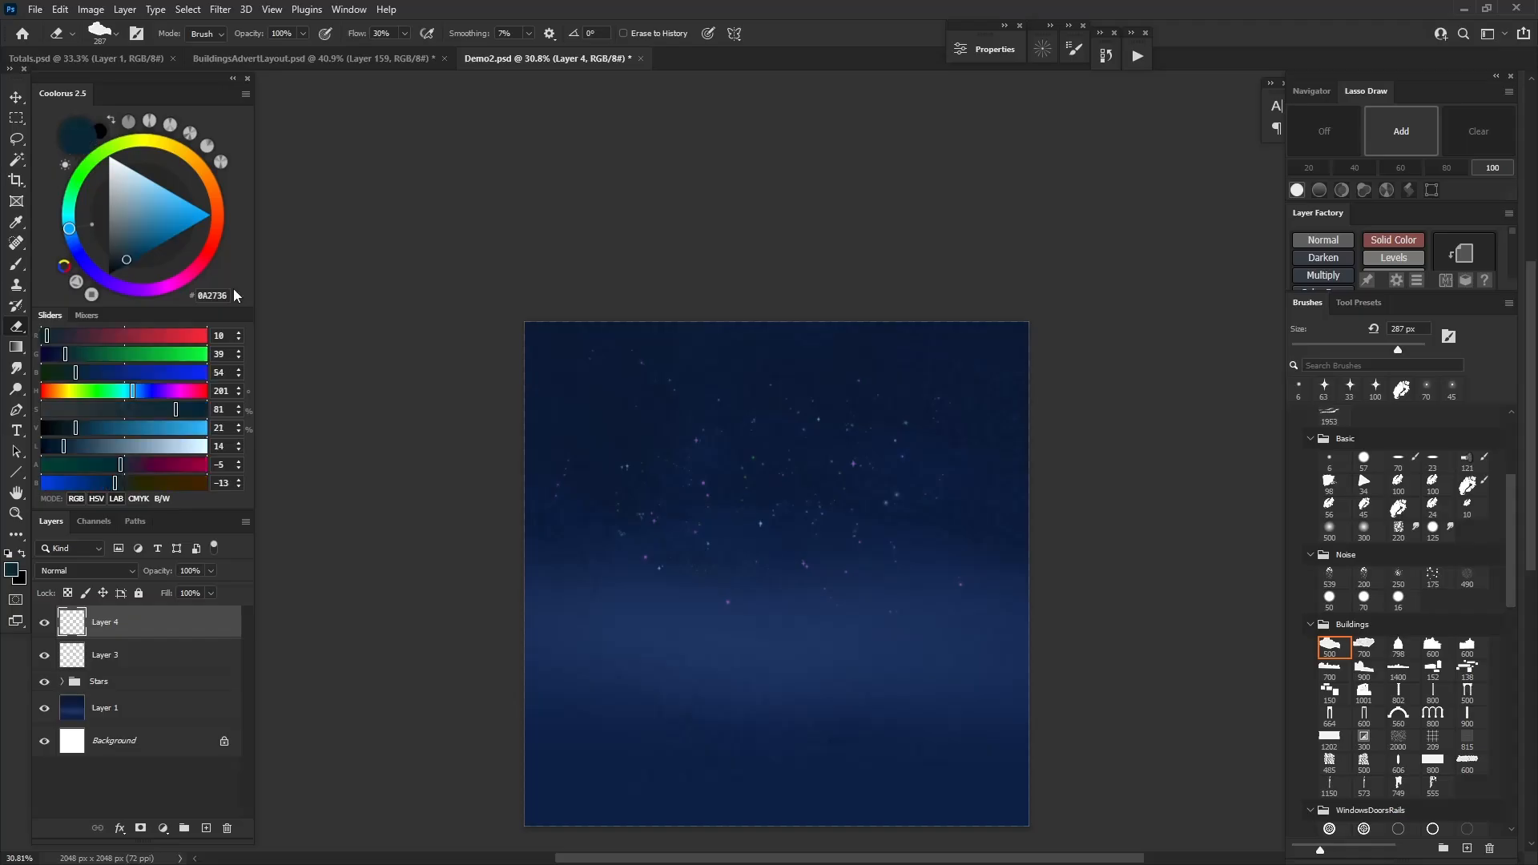
{"action": "left_click_drag", "start_coordinate": [715, 594], "coordinate": [703, 604]}
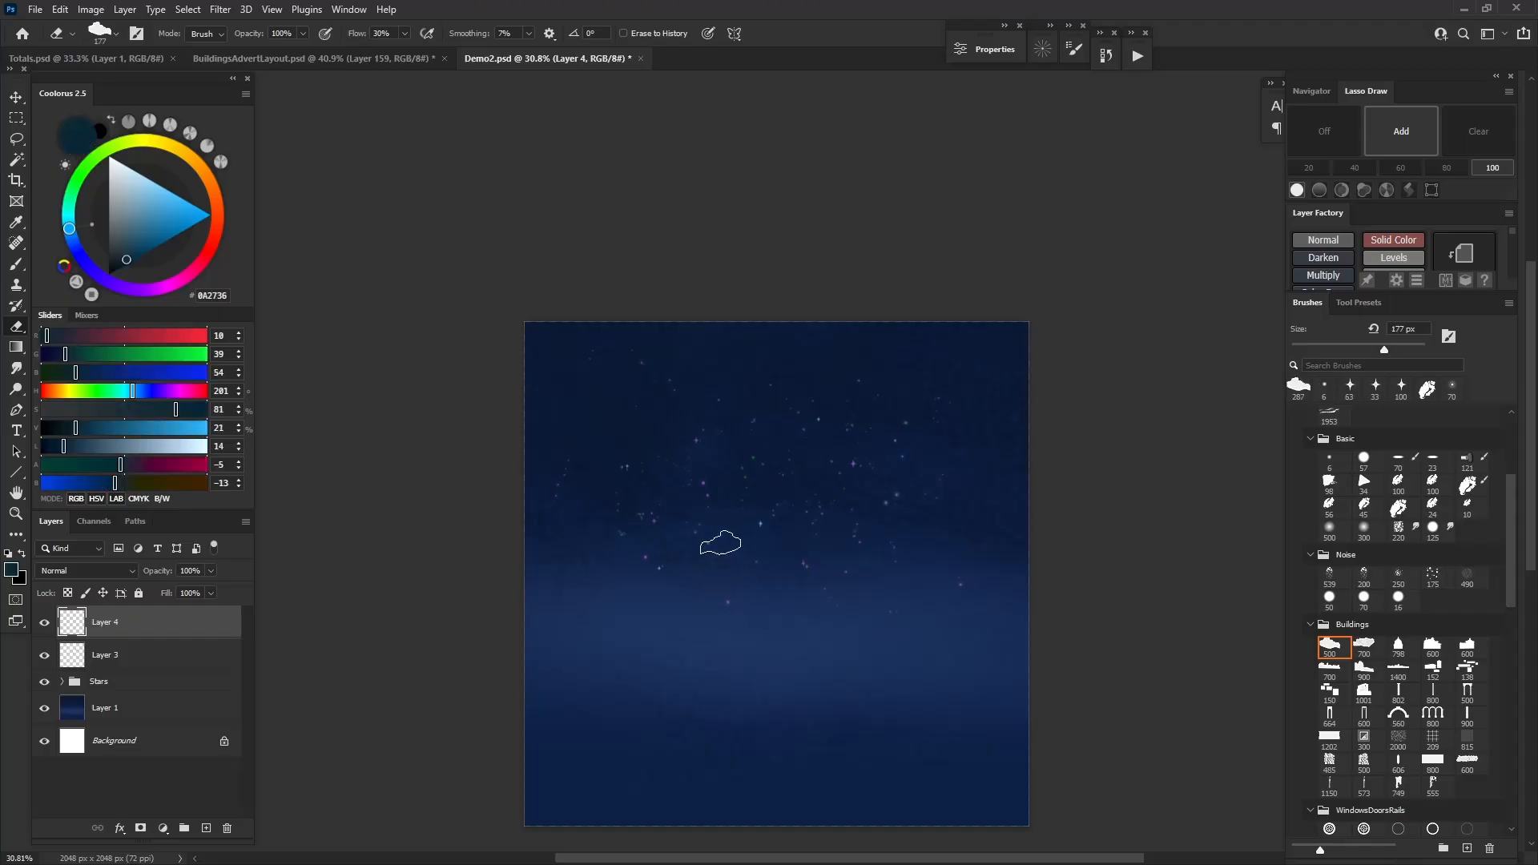
{"action": "key", "text": "b"}
{"action": "left_click", "coordinate": [1328, 669]}
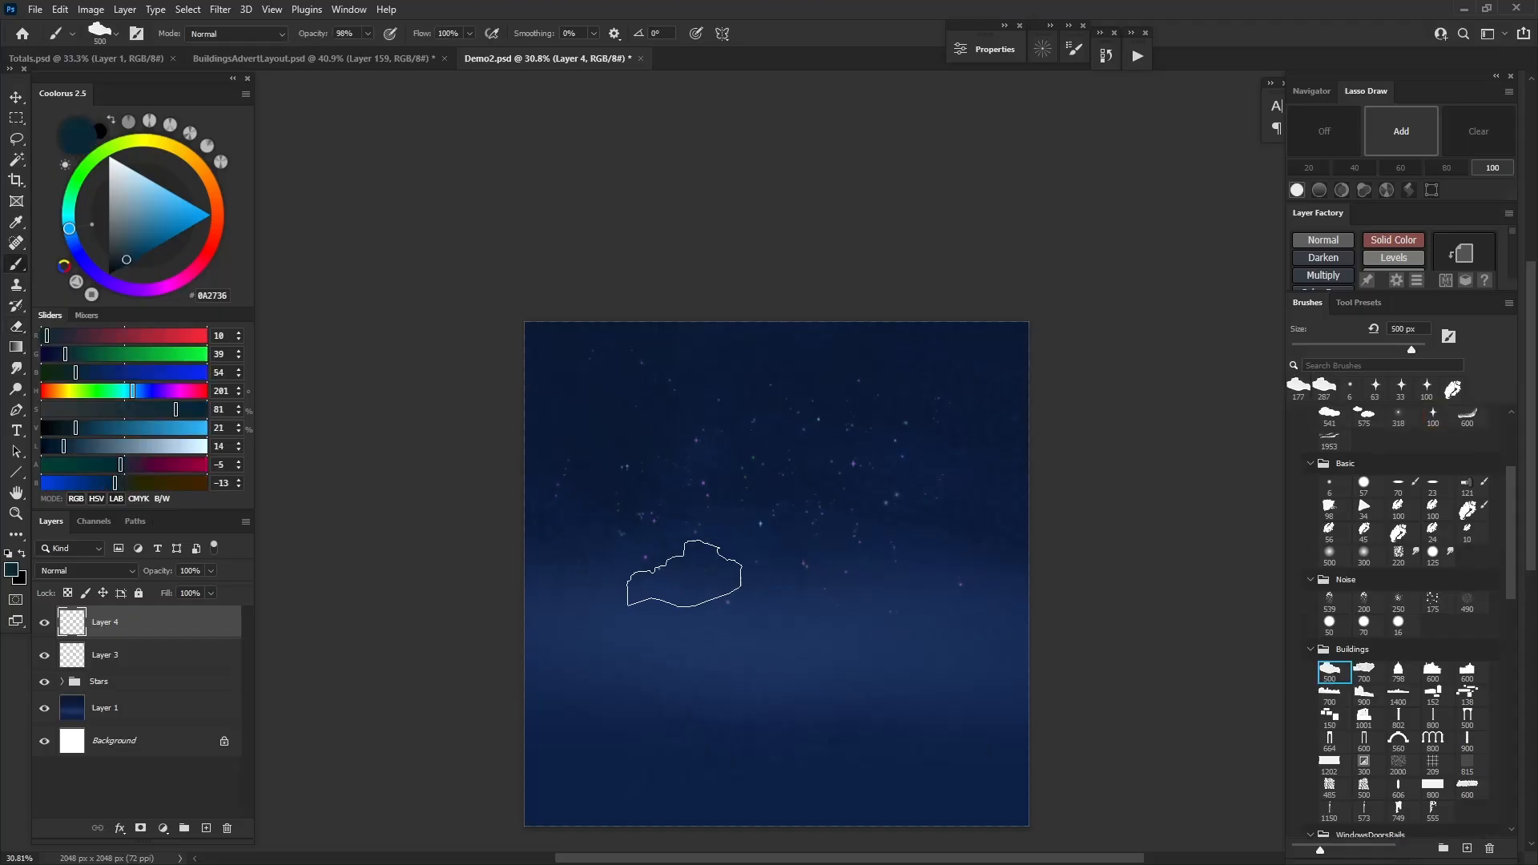
Set the colour to dark navy #091324 and stamp the first building silhouettes left of centre with the 500 px Buildings brush
{"action": "mouse_move", "coordinate": [707, 603]}
{"action": "left_mouse_down"}
{"action": "mouse_move", "coordinate": [687, 604]}
{"action": "mouse_move", "coordinate": [714, 567]}
{"action": "mouse_move", "coordinate": [731, 597]}
{"action": "mouse_move", "coordinate": [816, 606]}
{"action": "left_mouse_up"}
{"action": "left_click", "coordinate": [626, 346], "text": "alt"}
{"action": "left_click", "coordinate": [119, 264]}
{"action": "left_click", "coordinate": [735, 531]}
{"action": "left_click", "coordinate": [717, 567]}
{"action": "left_click", "coordinate": [717, 538]}
{"action": "left_click", "coordinate": [720, 521]}
Switch to the adjacent 700 px Buildings brush and widen the silhouette mass to both sides with more stamps
{"action": "key", "text": "period"}
{"action": "left_click", "coordinate": [776, 570]}
{"action": "left_click", "coordinate": [758, 545]}
{"action": "left_click", "coordinate": [694, 559]}
{"action": "left_click", "coordinate": [676, 601]}
{"action": "left_click", "coordinate": [803, 583]}
Stamp a pointed peak on top of the silhouette with the 798 px spire-shaped Buildings brush at reduced sizes
{"action": "left_click", "coordinate": [1398, 672]}
{"action": "left_click_drag", "start_coordinate": [735, 549], "coordinate": [630, 567]}
{"action": "left_click_drag", "start_coordinate": [713, 514], "coordinate": [725, 514]}
{"action": "left_click", "coordinate": [719, 505]}
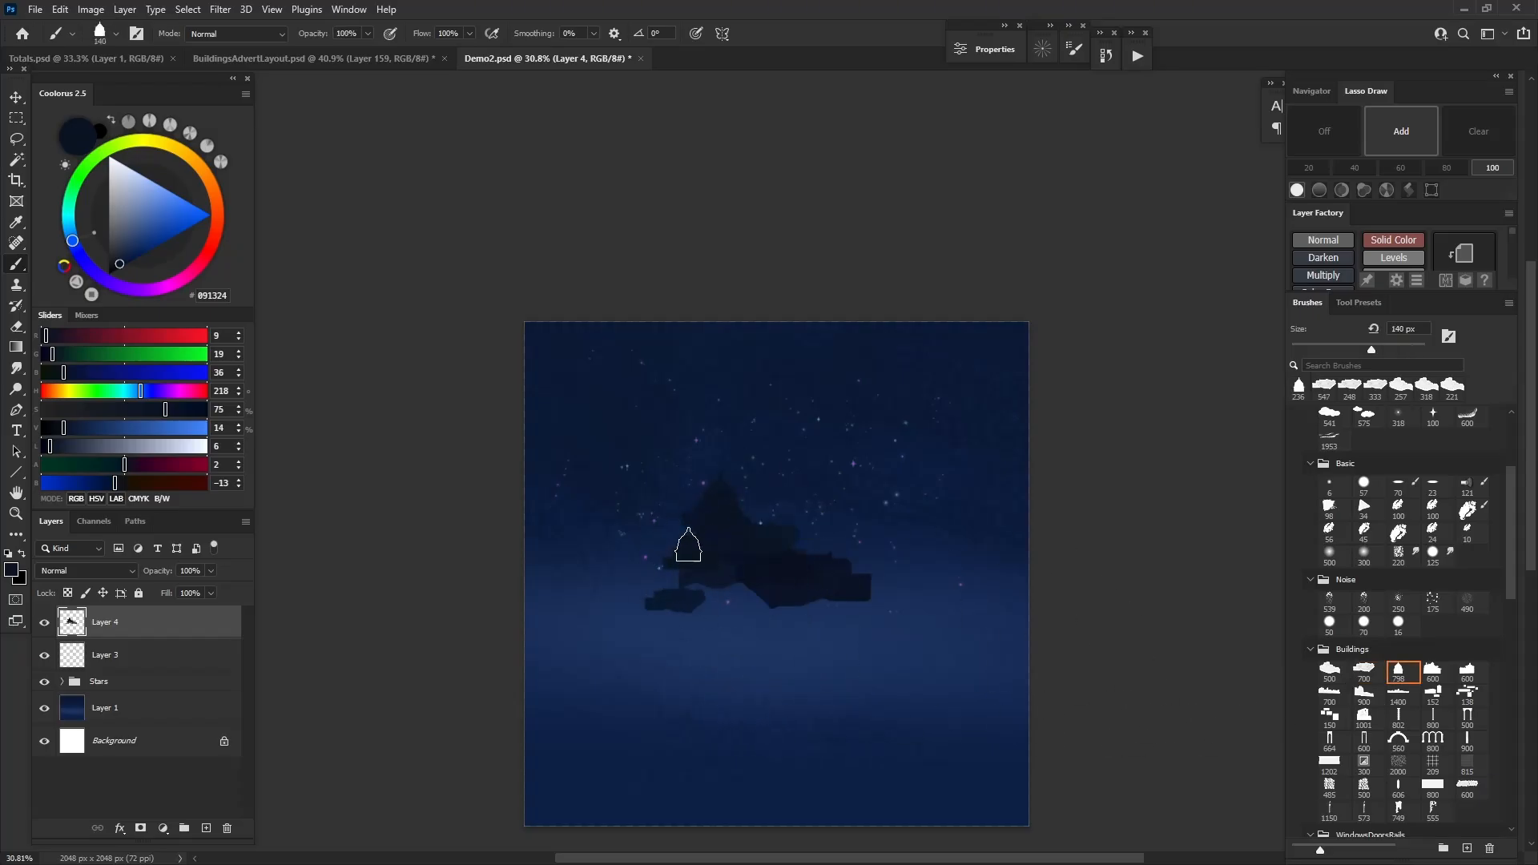
Stamp house silhouettes along the centre and right of the base with the first 600 px Buildings brush at reduced sizes
{"action": "left_click", "coordinate": [1432, 671]}
{"action": "mouse_move", "coordinate": [766, 589]}
{"action": "left_mouse_down"}
{"action": "mouse_move", "coordinate": [713, 591]}
{"action": "mouse_move", "coordinate": [730, 626]}
{"action": "mouse_move", "coordinate": [711, 619]}
{"action": "left_mouse_up"}
{"action": "left_click", "coordinate": [739, 598]}
{"action": "left_click", "coordinate": [784, 595]}
{"action": "left_click_drag", "start_coordinate": [827, 606], "coordinate": [863, 614]}
{"action": "left_click", "coordinate": [854, 605]}
{"action": "mouse_move", "coordinate": [702, 602]}
{"action": "left_mouse_down"}
{"action": "mouse_move", "coordinate": [656, 607]}
{"action": "mouse_move", "coordinate": [641, 630]}
{"action": "mouse_move", "coordinate": [785, 641]}
{"action": "left_mouse_up"}
Stamp domed building silhouettes across the lower front and left side with the second 600 px Buildings brush
{"action": "left_click", "coordinate": [1467, 672]}
{"action": "left_click", "coordinate": [658, 606]}
{"action": "left_click", "coordinate": [717, 607]}
{"action": "left_click", "coordinate": [782, 621]}
{"action": "left_click", "coordinate": [803, 608]}
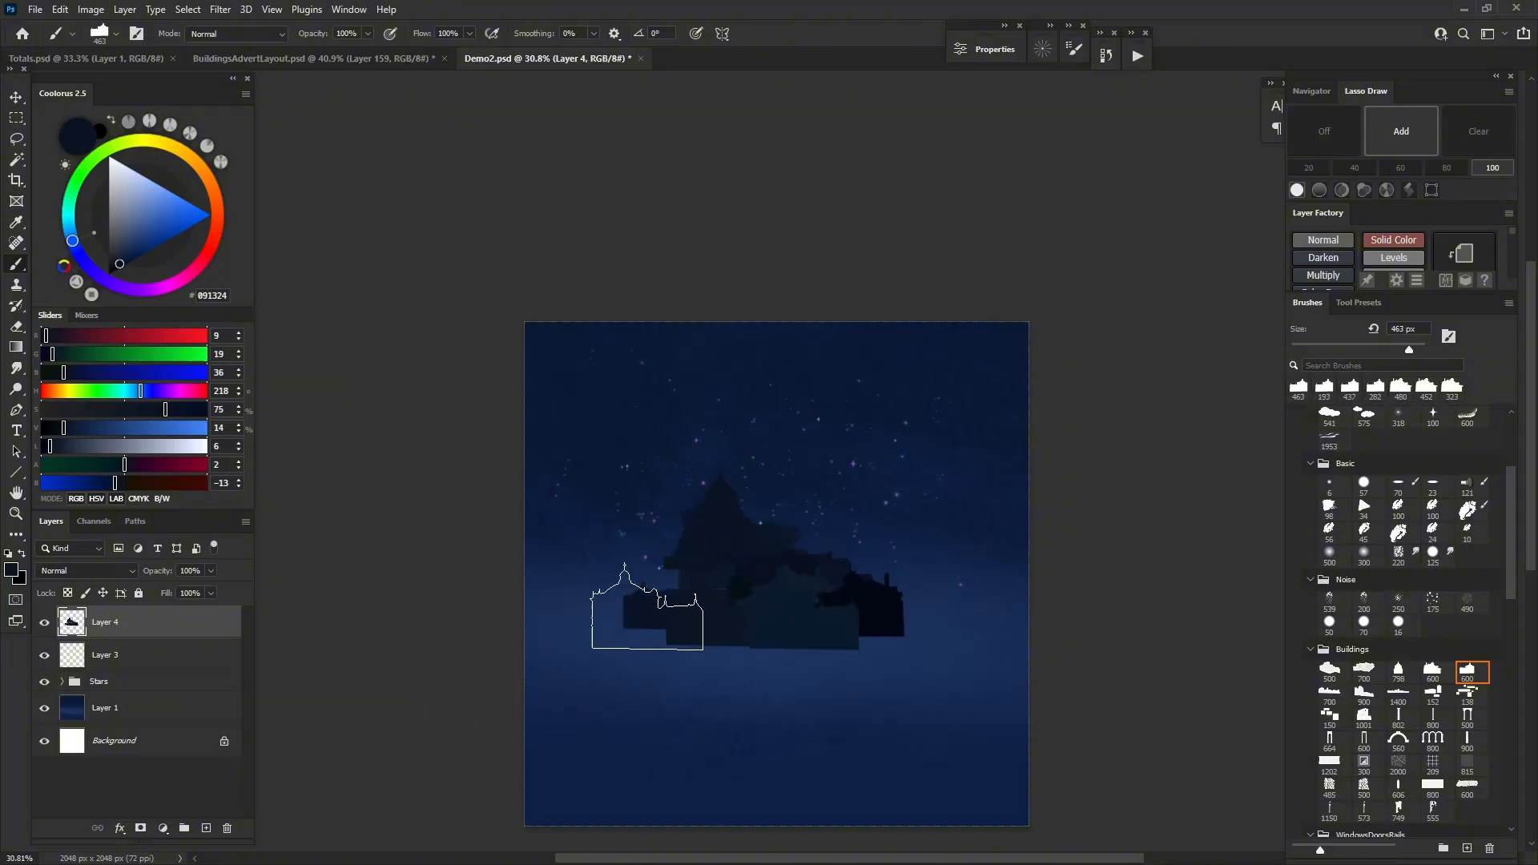
{"action": "left_click", "coordinate": [647, 605]}
Sample near-black #040715 from the silhouette and stamp a wide skyline strip along the base with the 1400 px Buildings brush at 1363 px
{"action": "left_click", "coordinate": [1398, 694]}
{"action": "left_click_drag", "start_coordinate": [748, 601], "coordinate": [743, 602]}
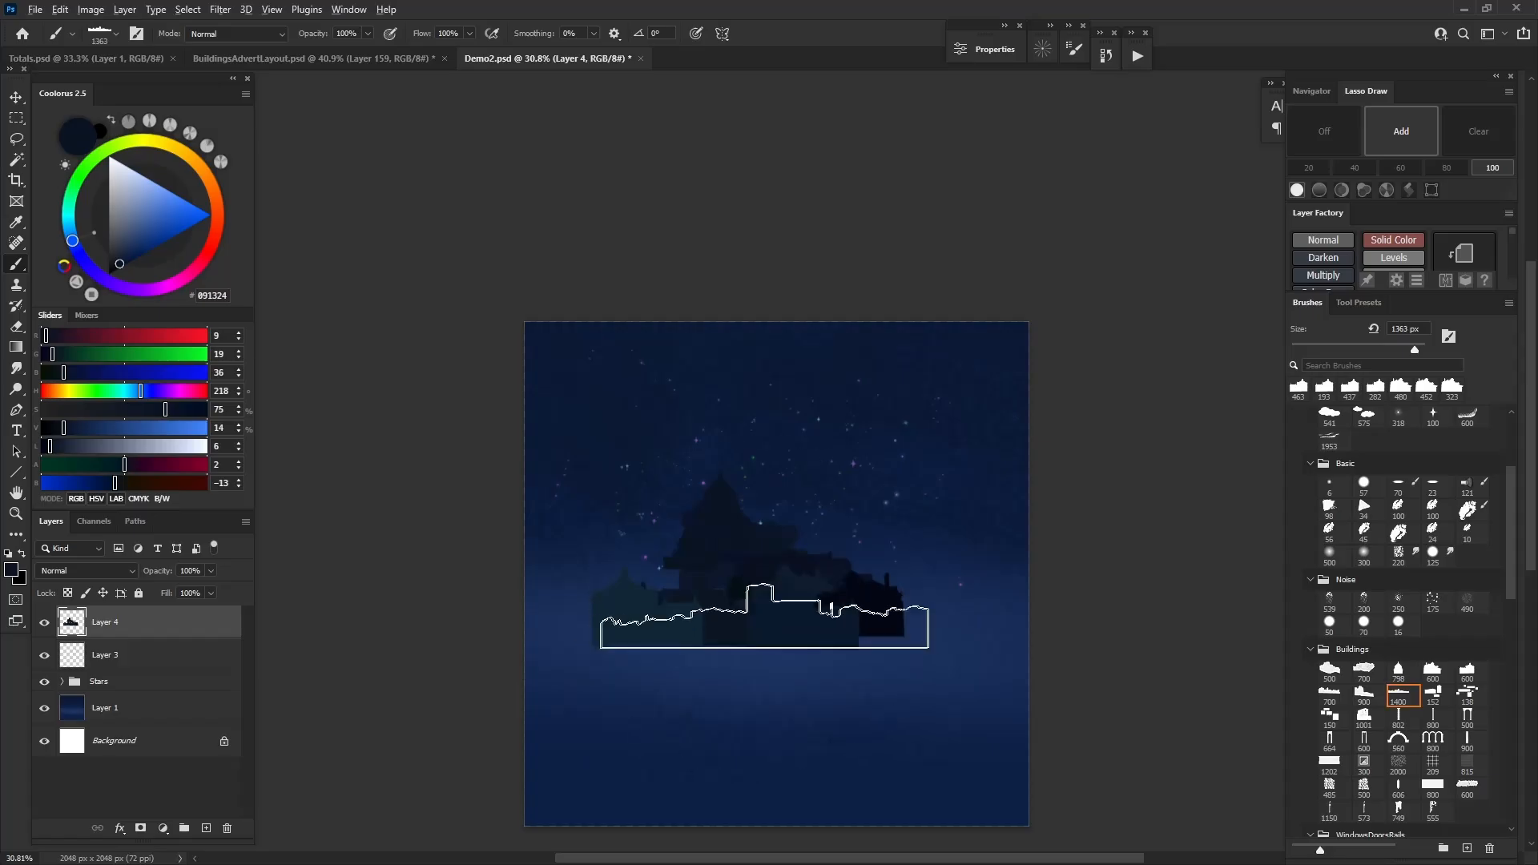
{"action": "left_click", "coordinate": [882, 608], "text": "alt"}
{"action": "left_click", "coordinate": [799, 615]}
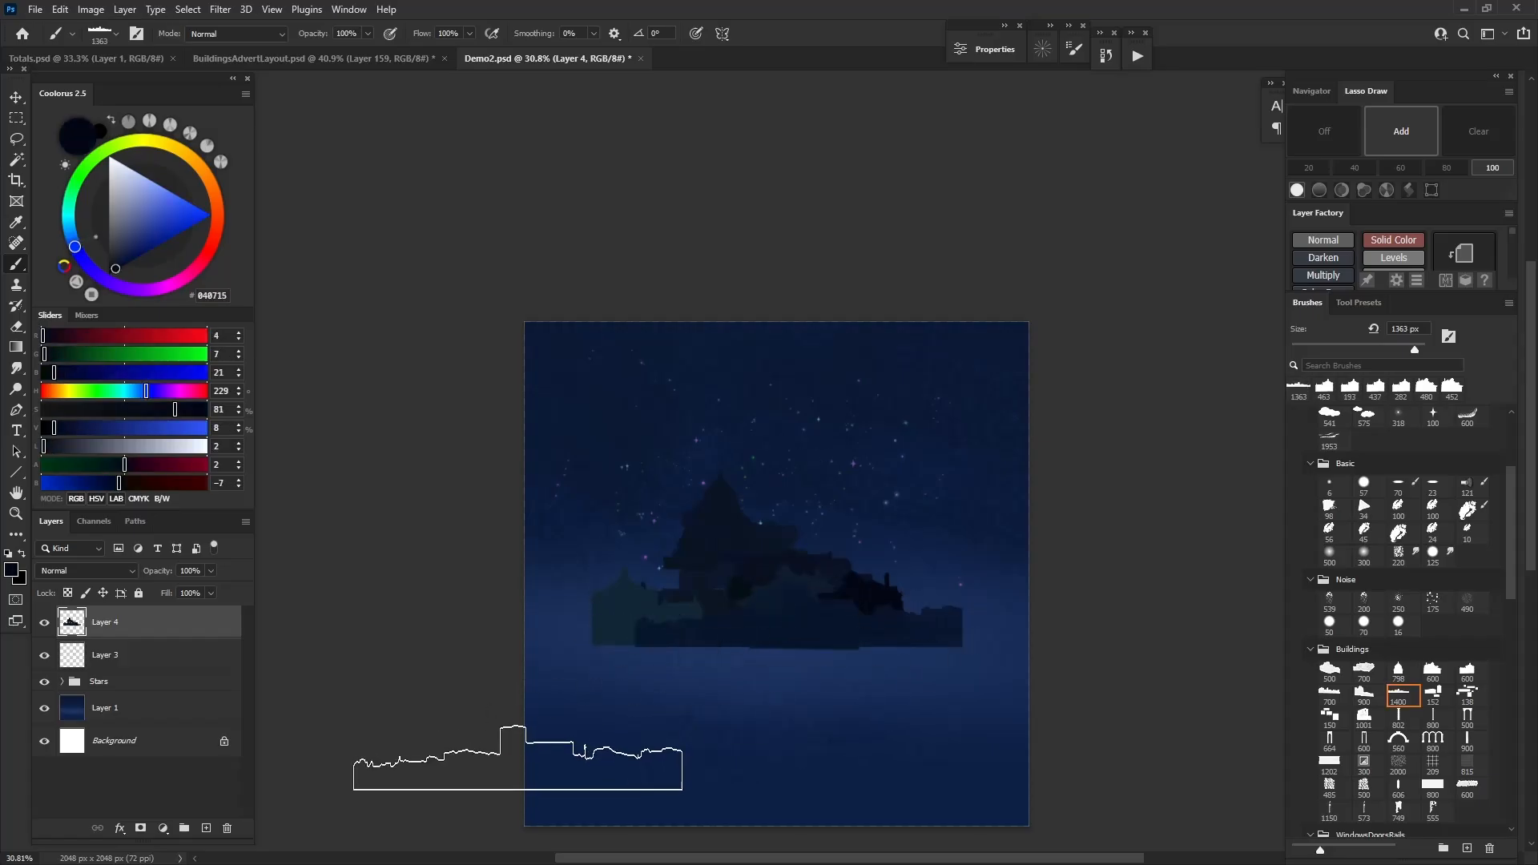
{"action": "left_click", "coordinate": [760, 615]}
{"action": "left_click_drag", "start_coordinate": [721, 619], "coordinate": [642, 620]}
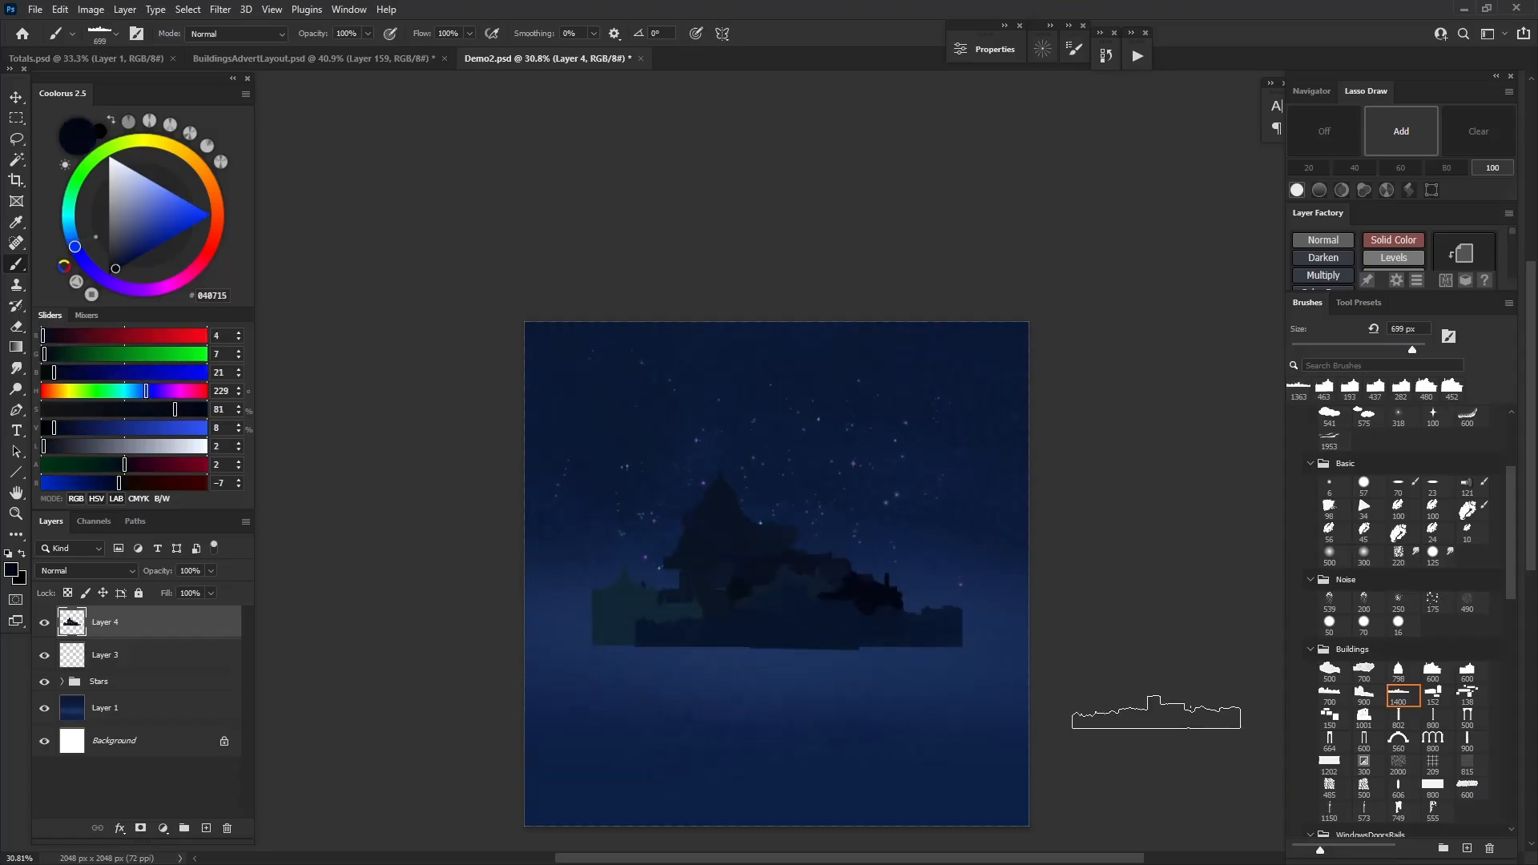
Stamp a dark house on the left slope with the first 600 px Buildings brush at 394 px
{"action": "left_click", "coordinate": [1328, 693]}
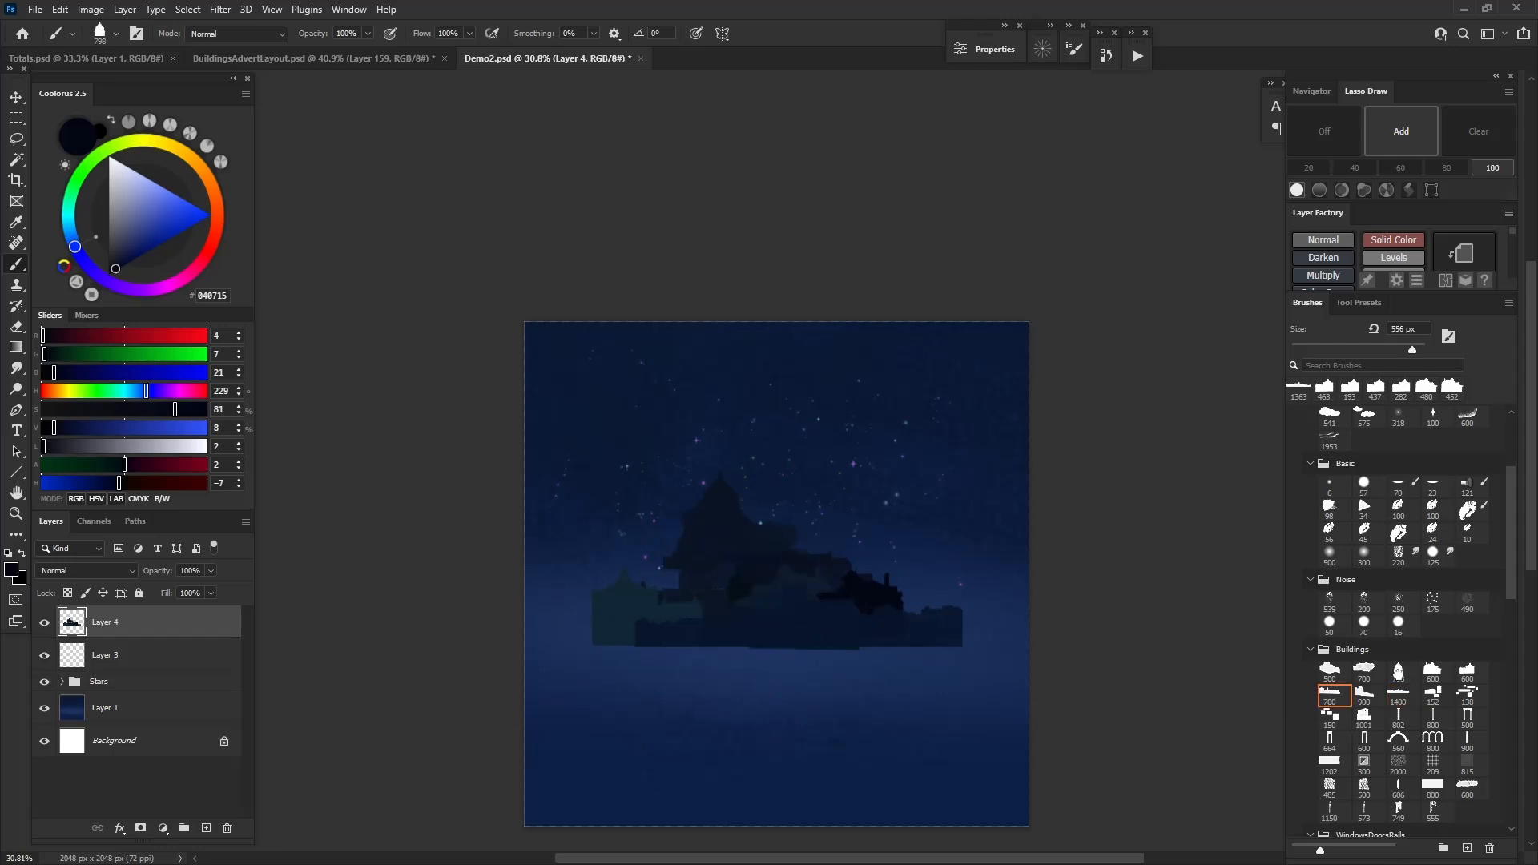
{"action": "left_click", "coordinate": [1432, 671]}
{"action": "left_click_drag", "start_coordinate": [694, 609], "coordinate": [668, 593]}
{"action": "left_click", "coordinate": [665, 576]}
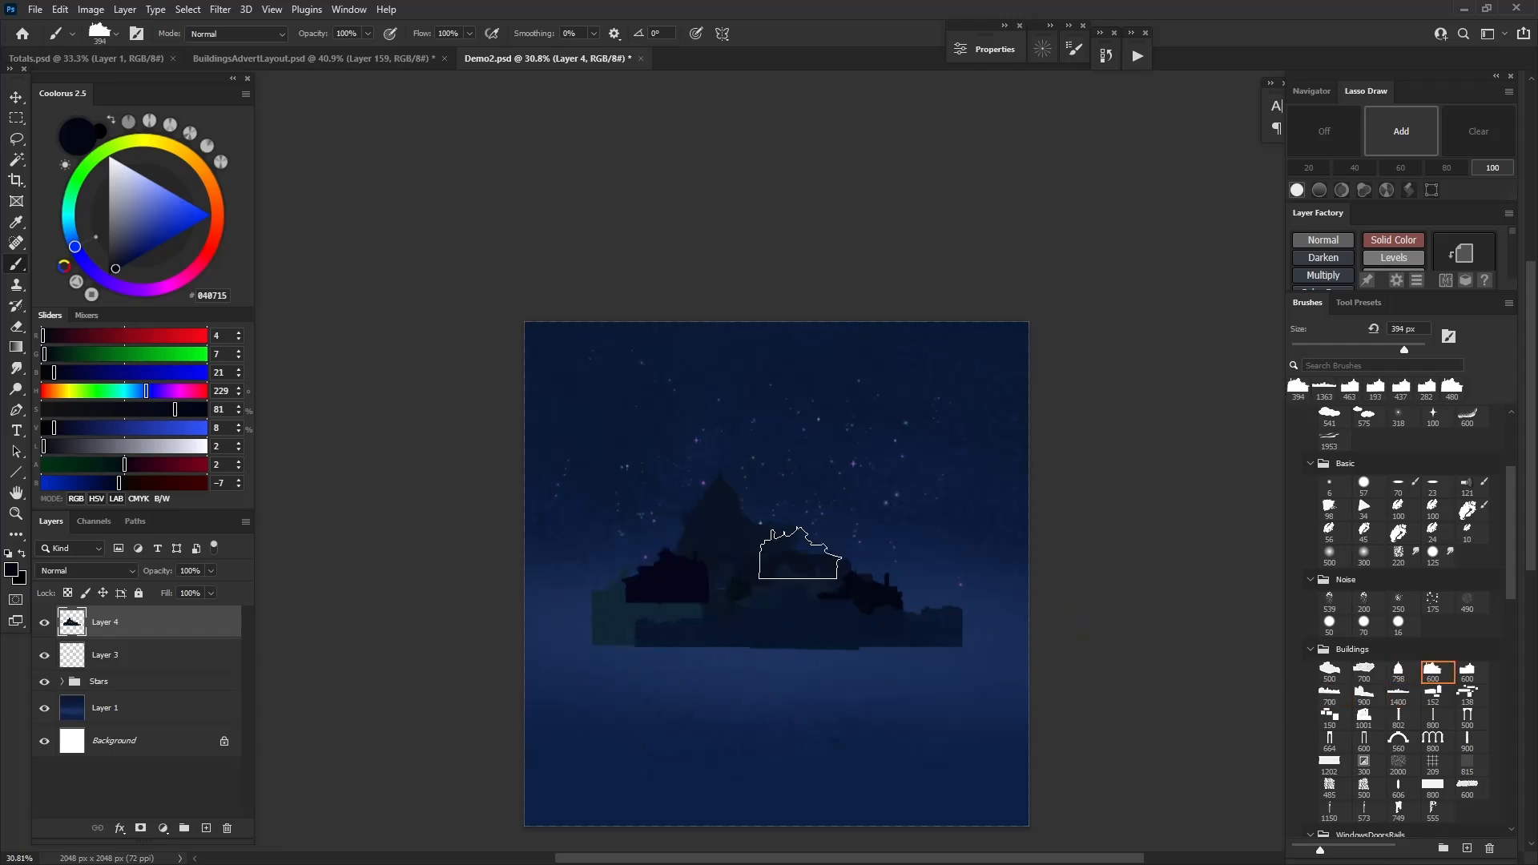
Sample navy #0B172B and build up the right shoulder of the hill with the 700 px and 500 px rock-shaped Buildings brushes
{"action": "left_click", "coordinate": [1363, 671]}
{"action": "left_click", "coordinate": [790, 533], "text": "alt"}
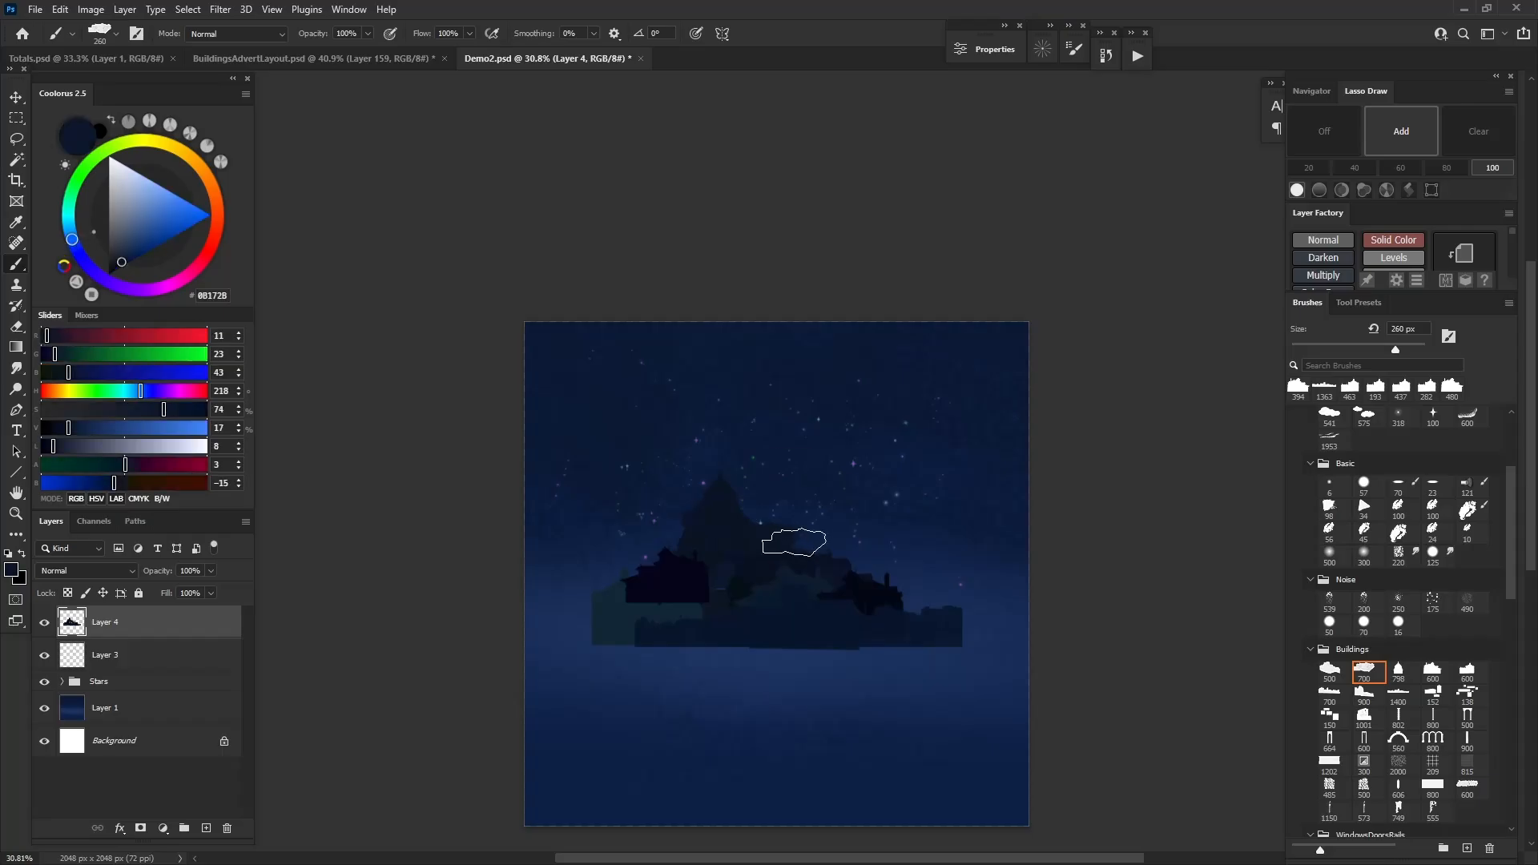
{"action": "key", "text": "comma"}
{"action": "left_click", "coordinate": [812, 550]}
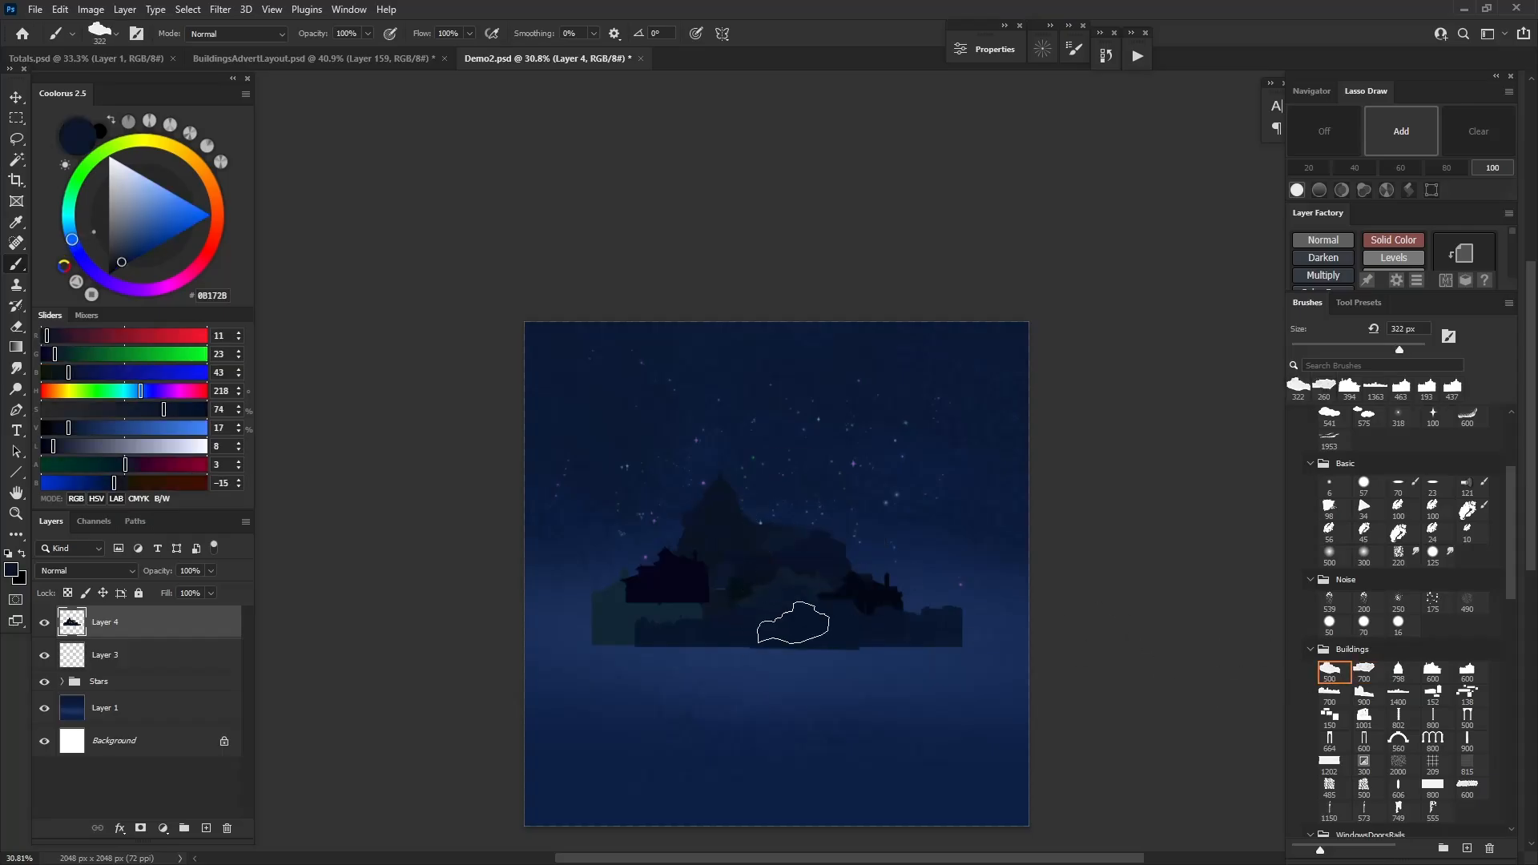
Sample near-black #050419 and stamp low dark forms along the lower left with the 500 px and 700 px Buildings brushes
{"action": "left_click", "coordinate": [680, 580], "text": "alt"}
{"action": "left_click", "coordinate": [623, 623]}
{"action": "left_click", "coordinate": [1329, 694]}
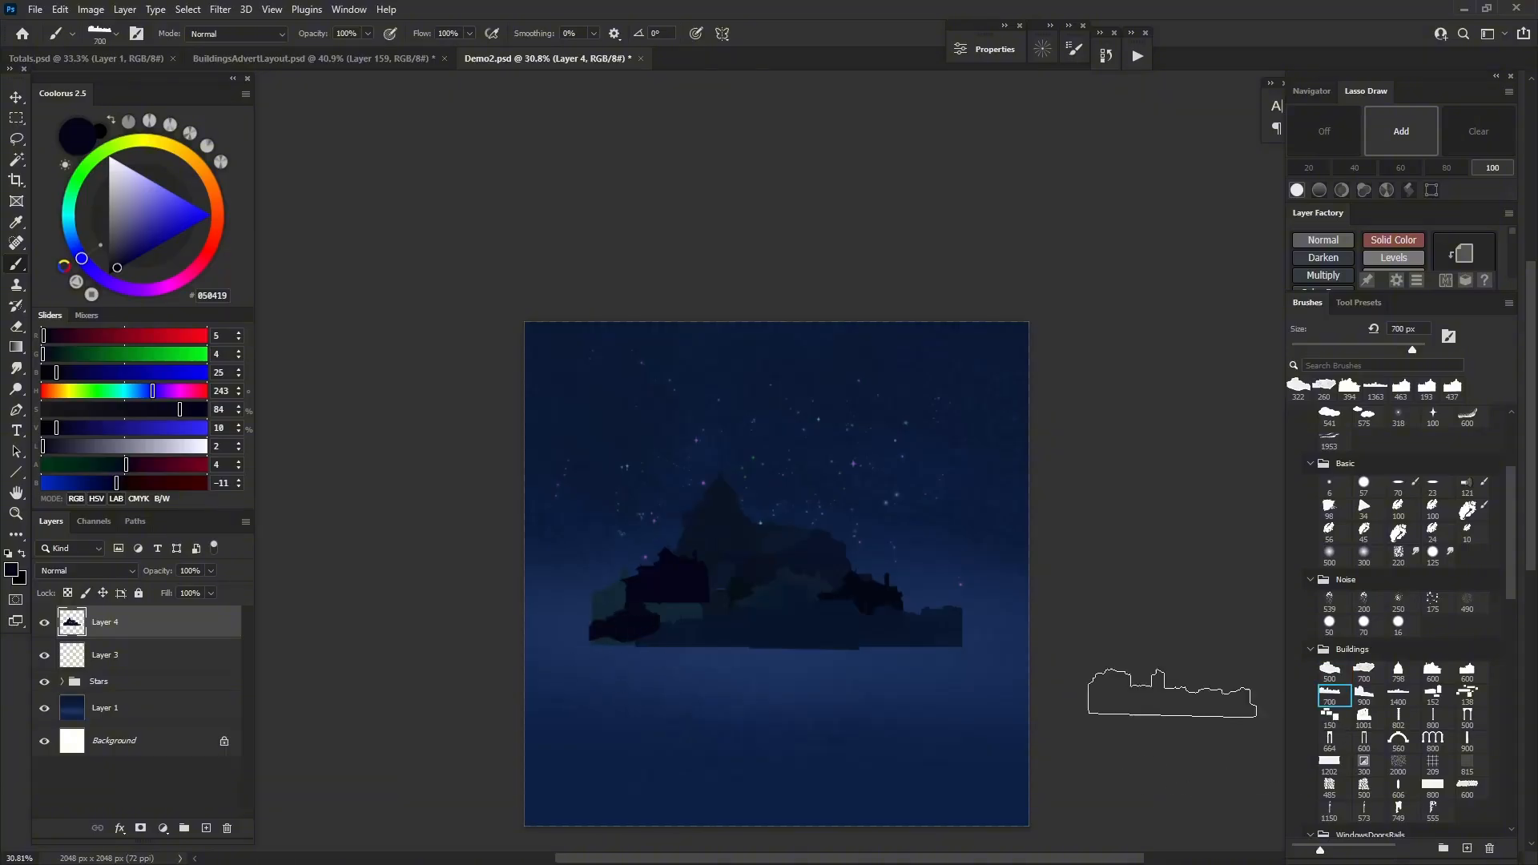
{"action": "left_click", "coordinate": [667, 578], "text": "alt"}
{"action": "left_click", "coordinate": [667, 622]}
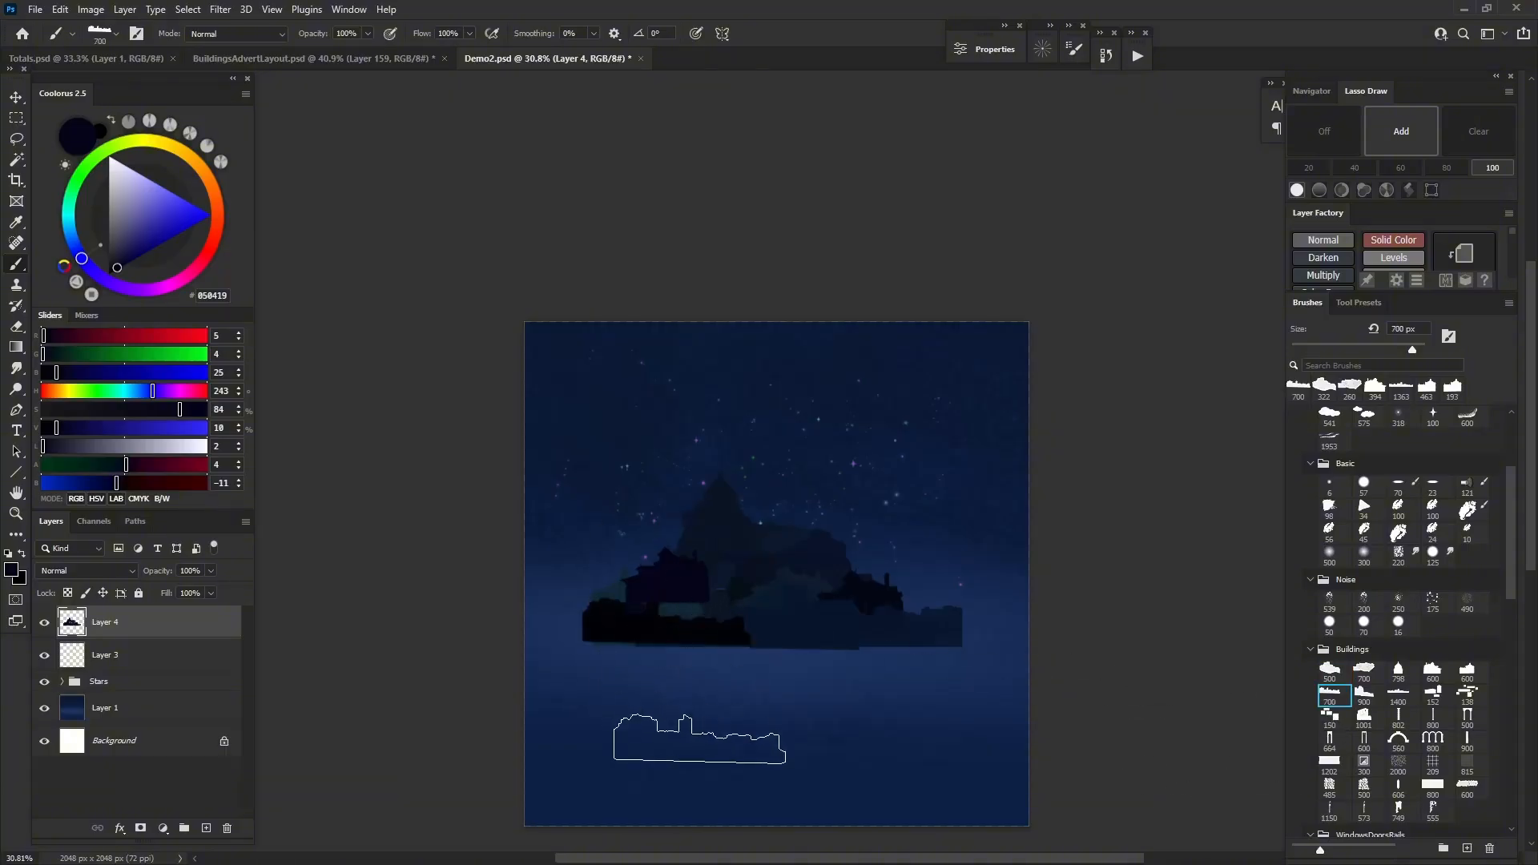
{"action": "left_click", "coordinate": [785, 613], "text": "alt"}
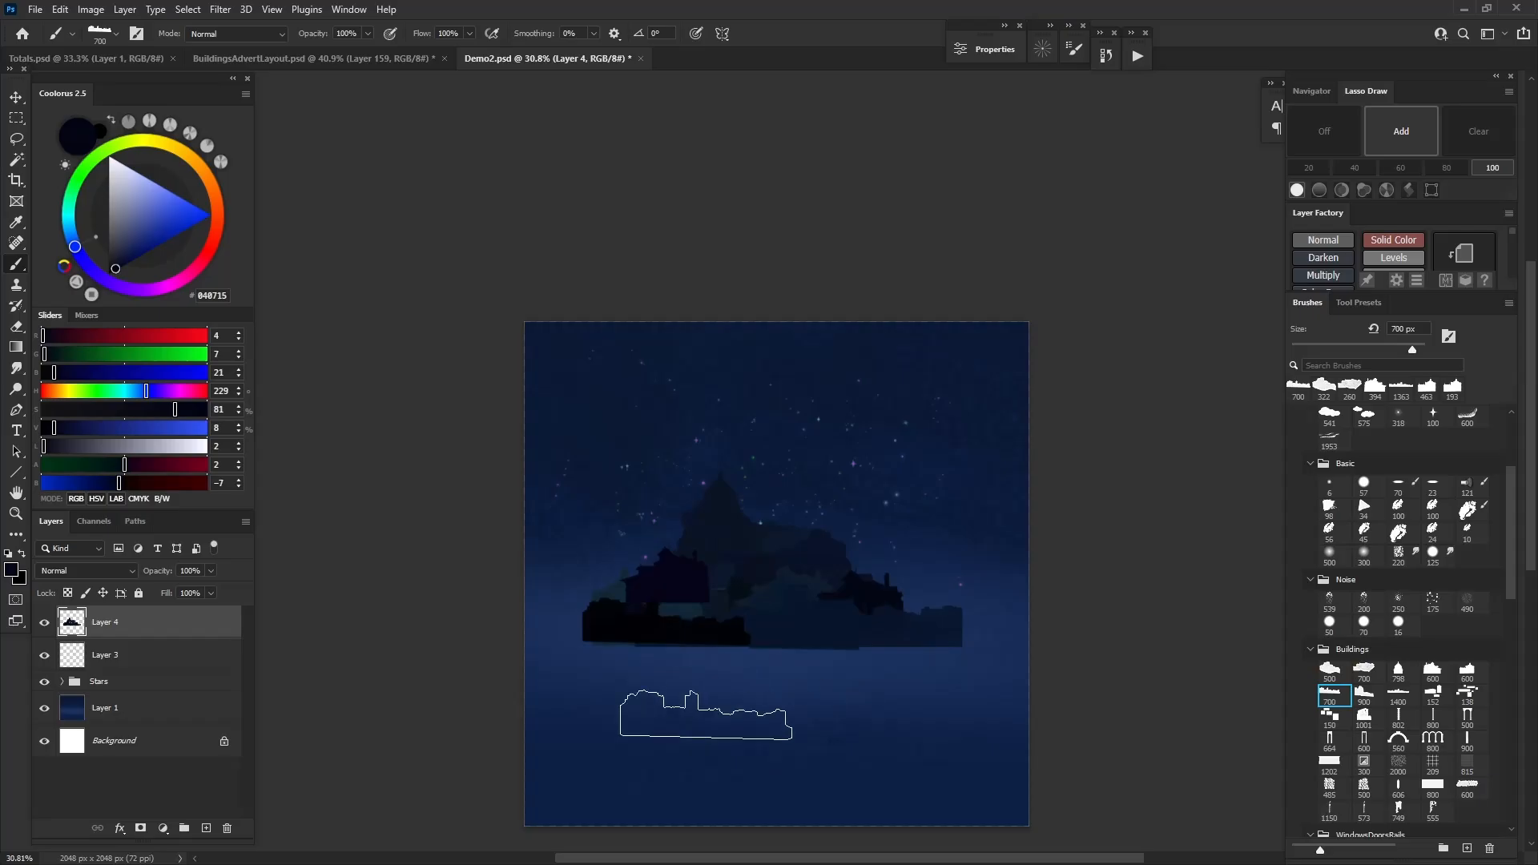
Cut away part of the silhouette's upper right slope with a freehand lasso shape, using Lasso Draw's Clear mode
{"action": "scroll", "coordinate": [801, 686], "scroll_direction": "down", "scroll_amount": 3}
{"action": "scroll", "coordinate": [800, 672], "scroll_direction": "up", "scroll_amount": 4}
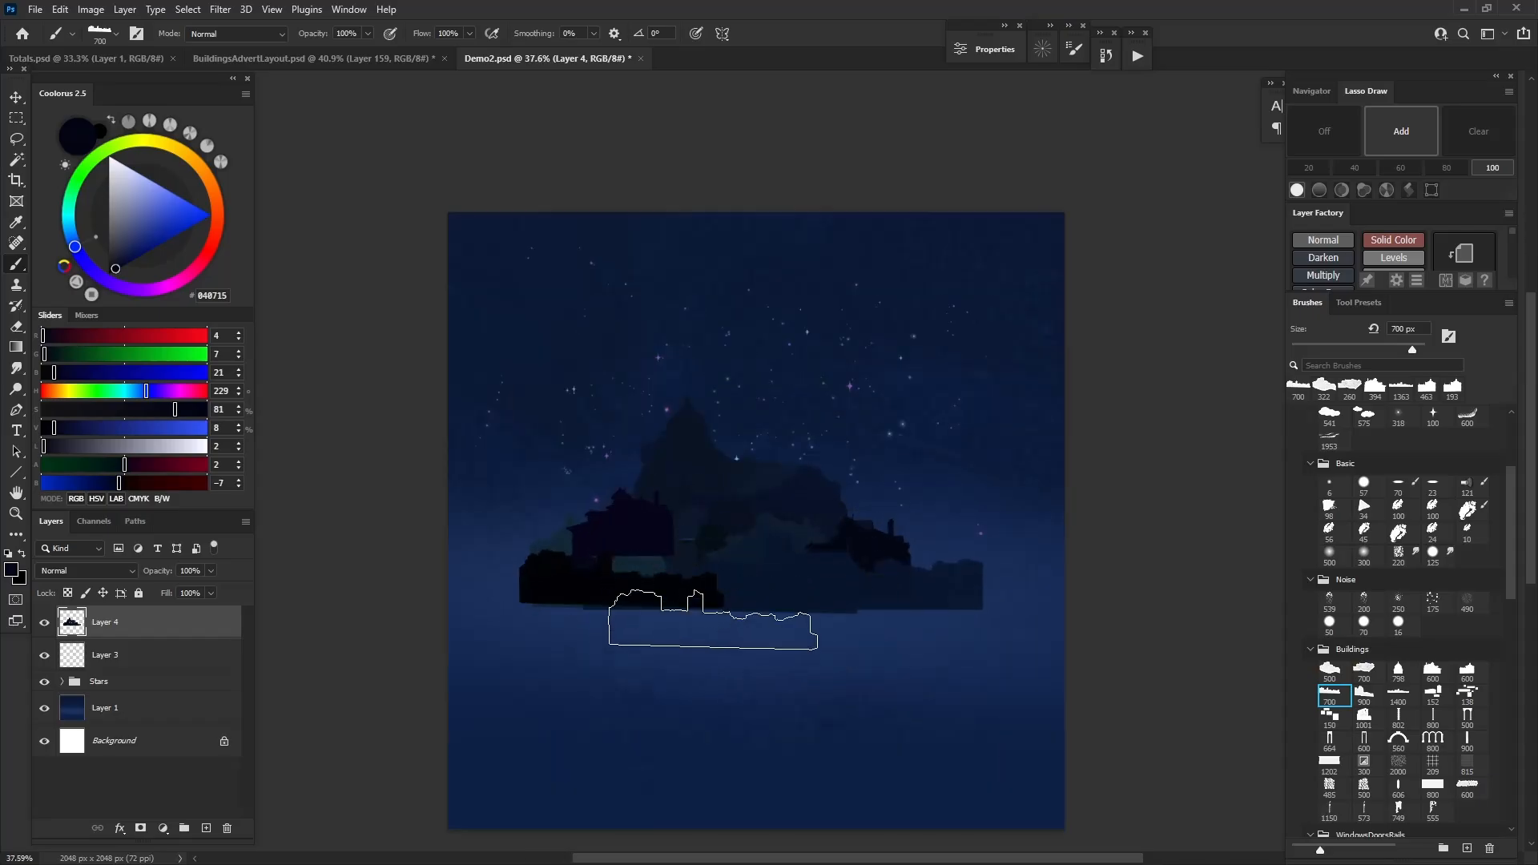
{"action": "key", "text": "l"}
{"action": "scroll", "coordinate": [808, 478], "scroll_direction": "up", "scroll_amount": 4}
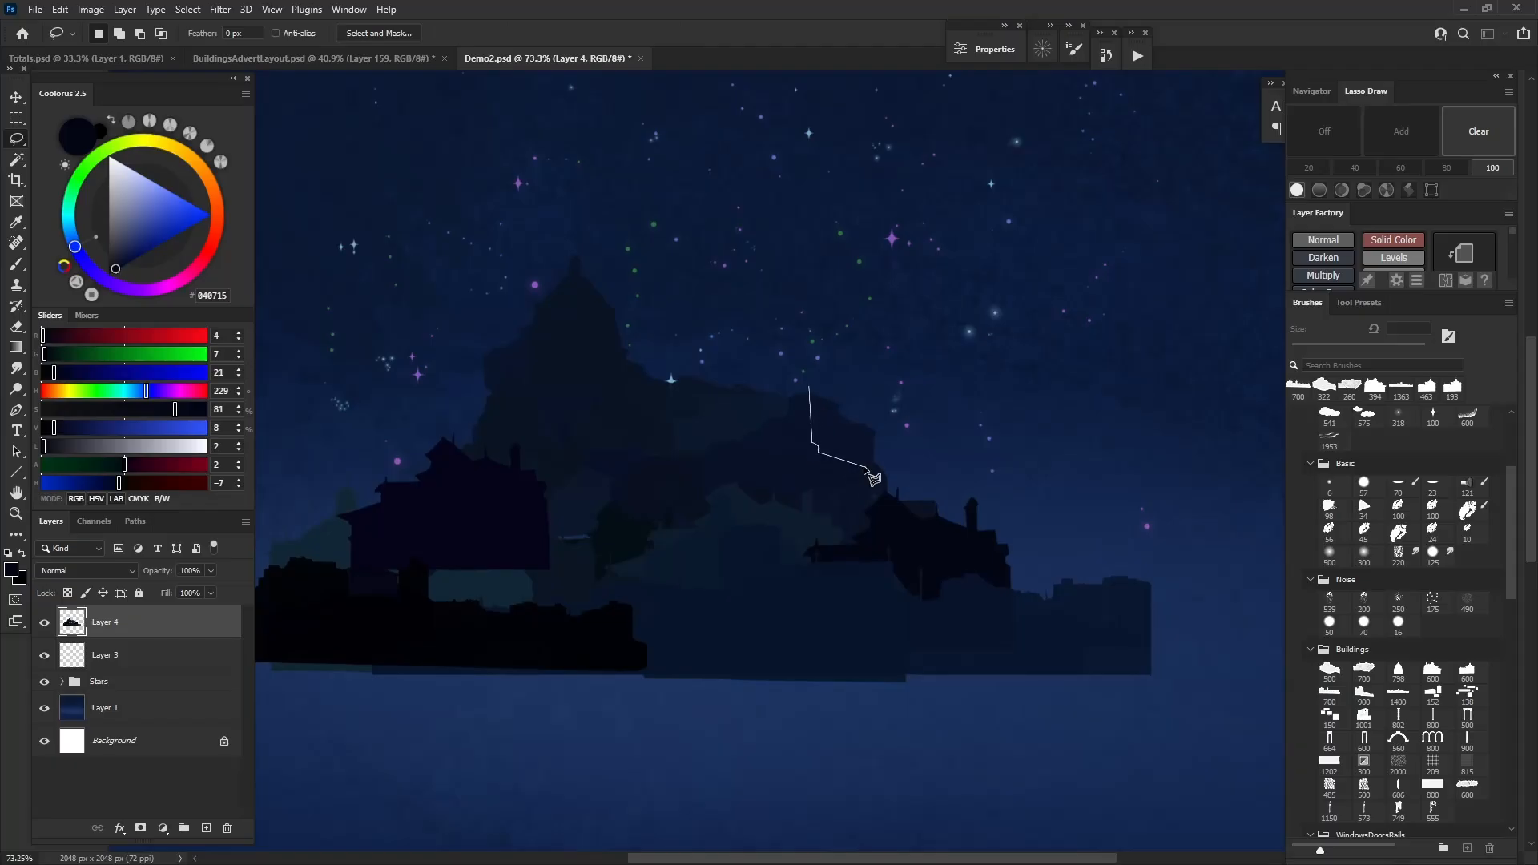
{"action": "left_click_drag", "start_coordinate": [822, 315], "coordinate": [825, 313]}
{"action": "scroll", "coordinate": [841, 456], "scroll_direction": "down", "scroll_amount": 1}
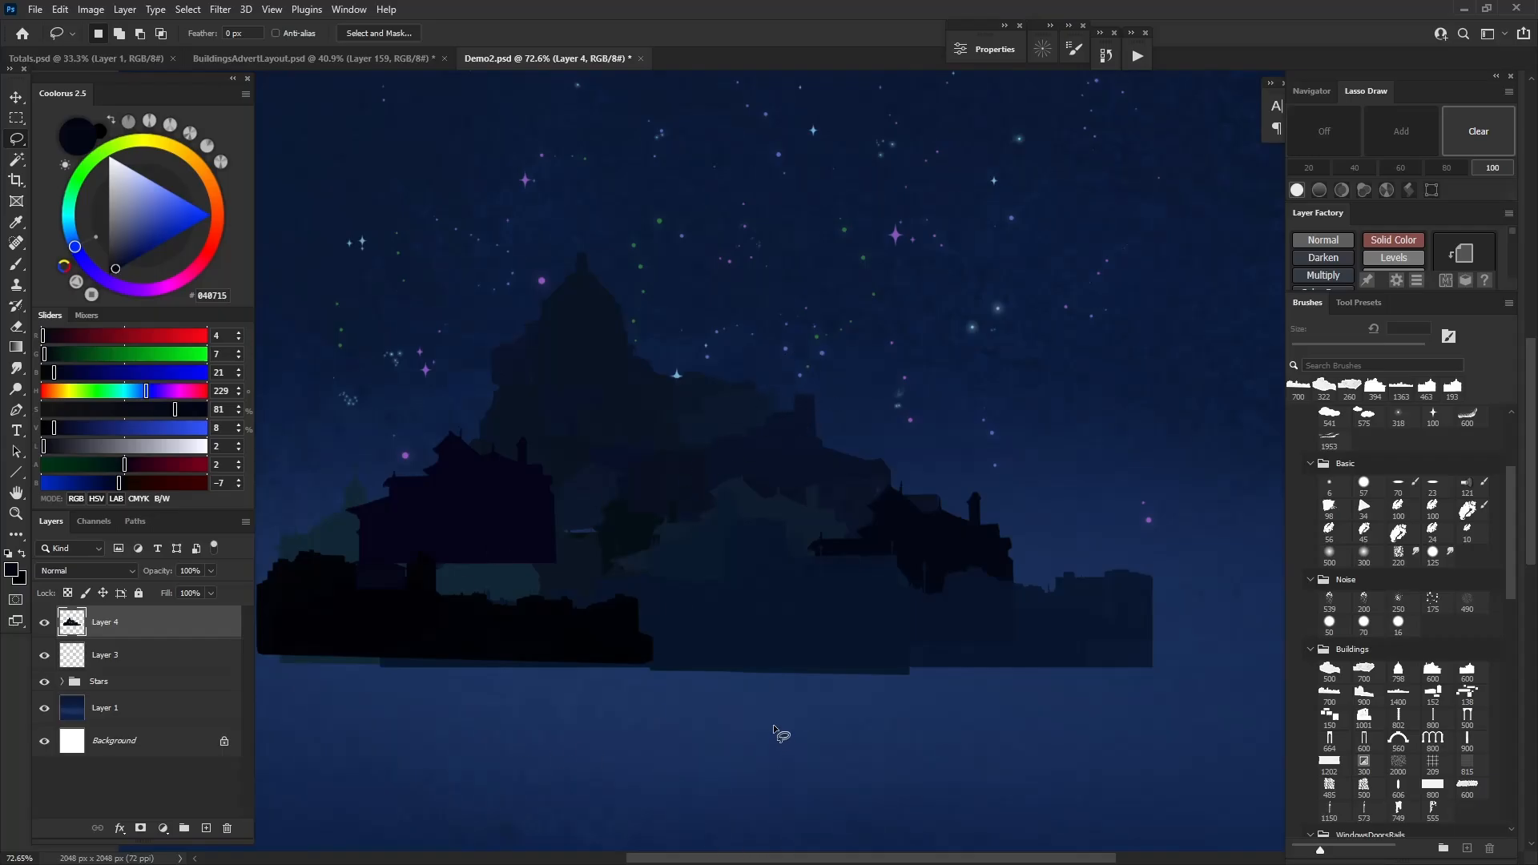
Lock Layer 4's transparent pixels and darken the silhouette's base with the soft 500 px Basic brush in #050419
{"action": "scroll", "coordinate": [779, 732], "scroll_direction": "down", "scroll_amount": 5}
{"action": "scroll", "coordinate": [708, 578], "scroll_direction": "up", "scroll_amount": 2}
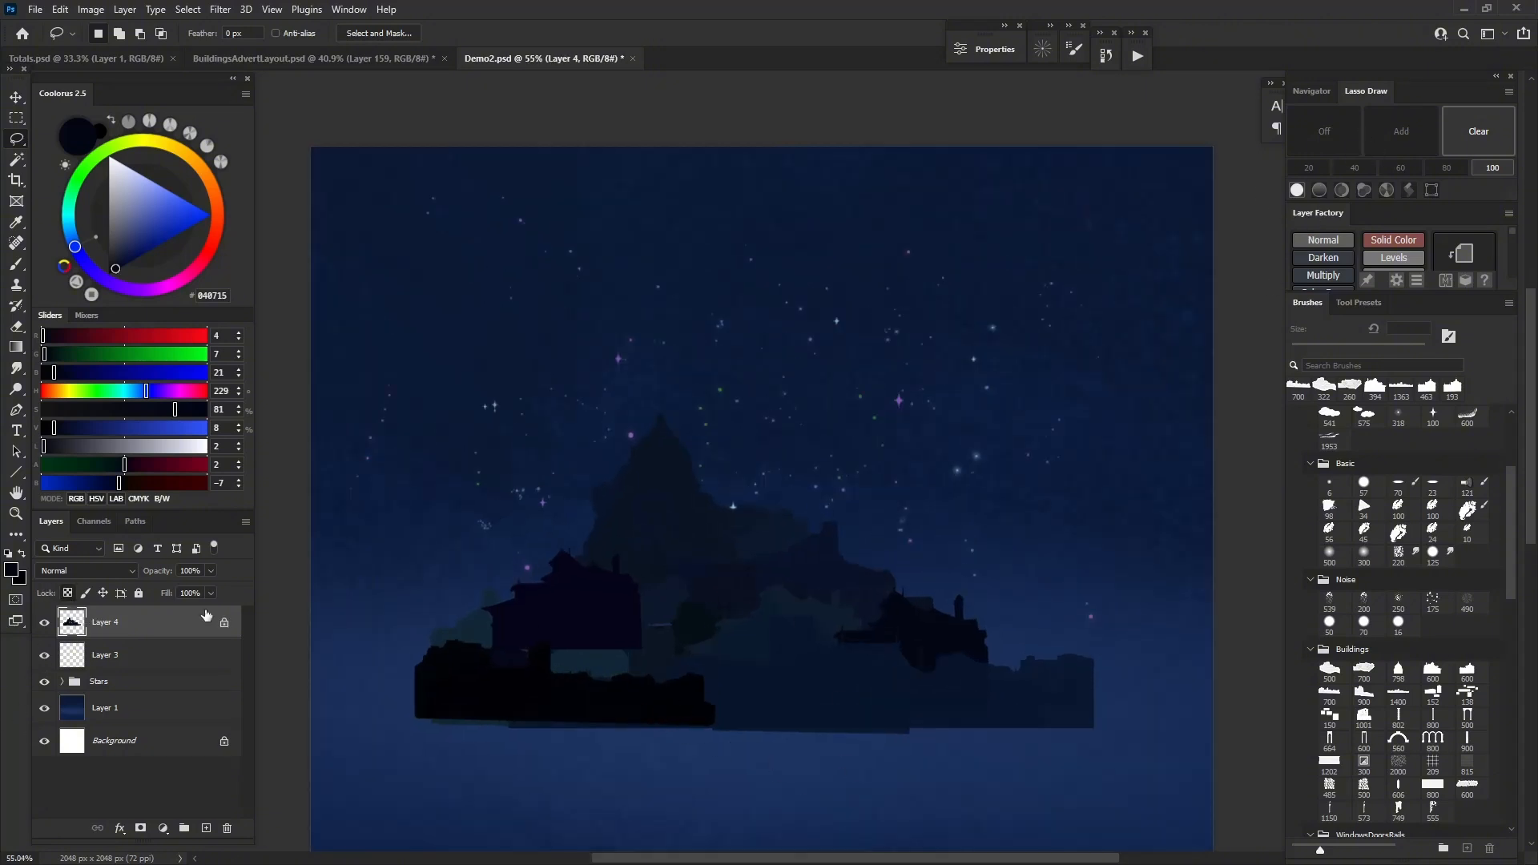
{"action": "key", "text": "b"}
{"action": "left_click", "coordinate": [1329, 553]}
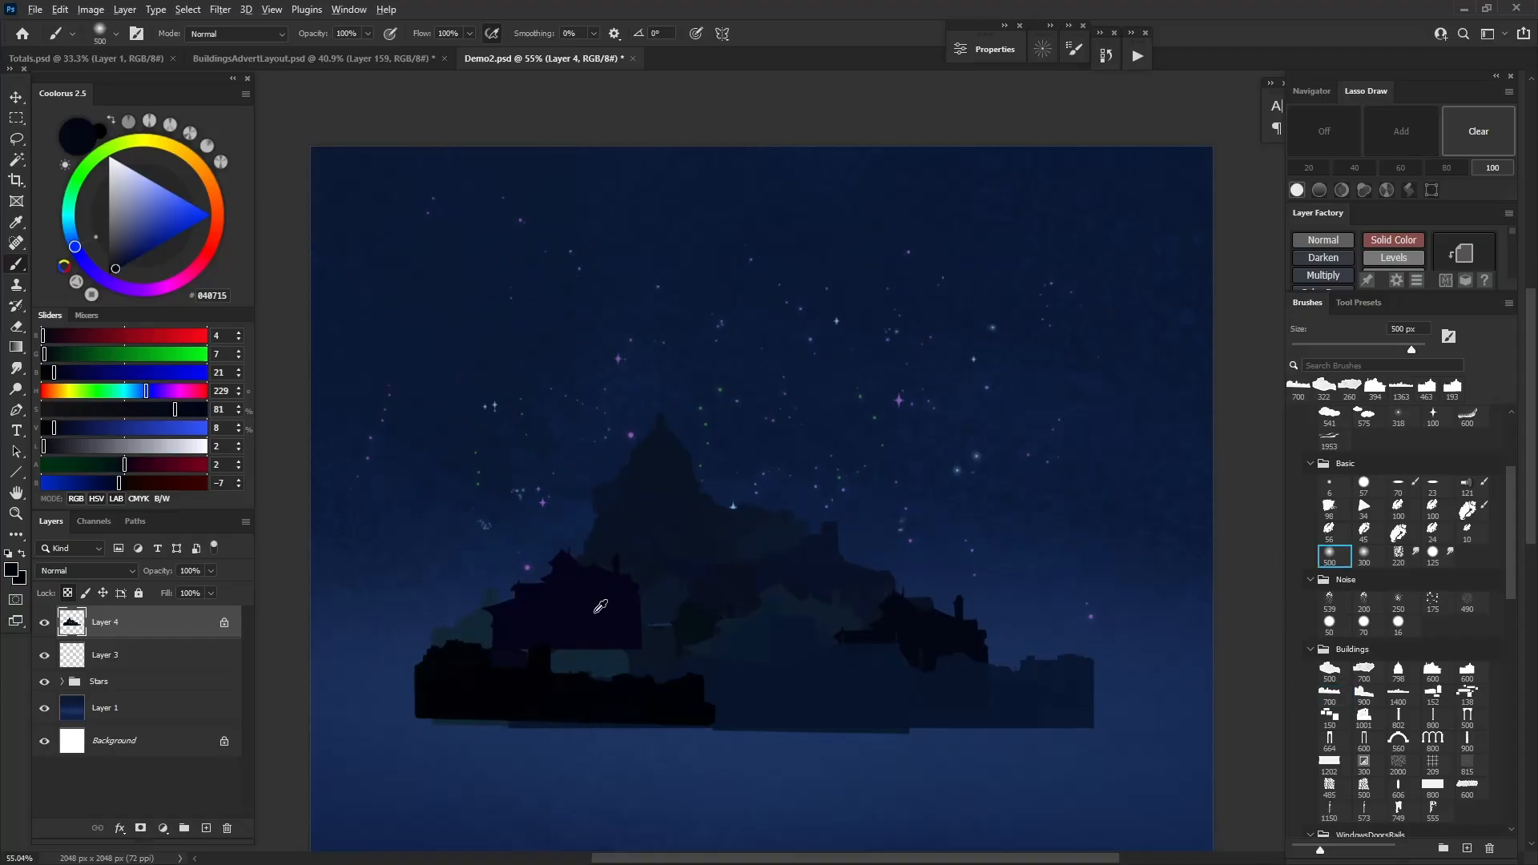
{"action": "left_click", "coordinate": [593, 597], "text": "alt"}
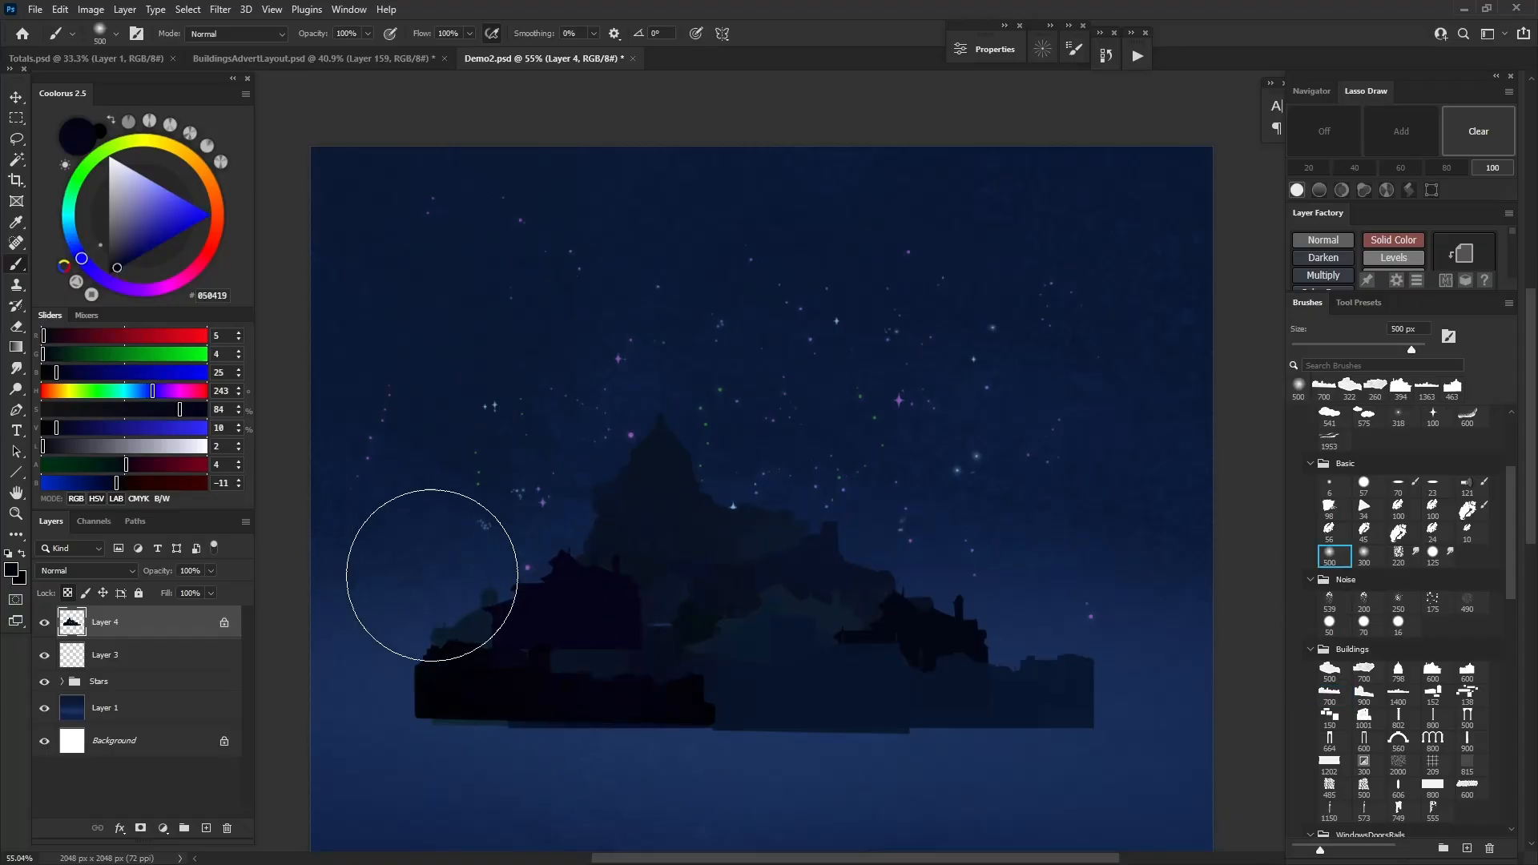
{"action": "mouse_move", "coordinate": [923, 728]}
{"action": "left_mouse_down"}
{"action": "mouse_move", "coordinate": [615, 600]}
{"action": "mouse_move", "coordinate": [916, 638]}
{"action": "mouse_move", "coordinate": [1030, 690]}
{"action": "left_mouse_up"}
{"action": "mouse_move", "coordinate": [881, 743]}
{"action": "left_mouse_down"}
{"action": "mouse_move", "coordinate": [652, 584]}
{"action": "mouse_move", "coordinate": [841, 569]}
{"action": "mouse_move", "coordinate": [692, 527]}
{"action": "mouse_move", "coordinate": [682, 651]}
{"action": "left_mouse_up"}
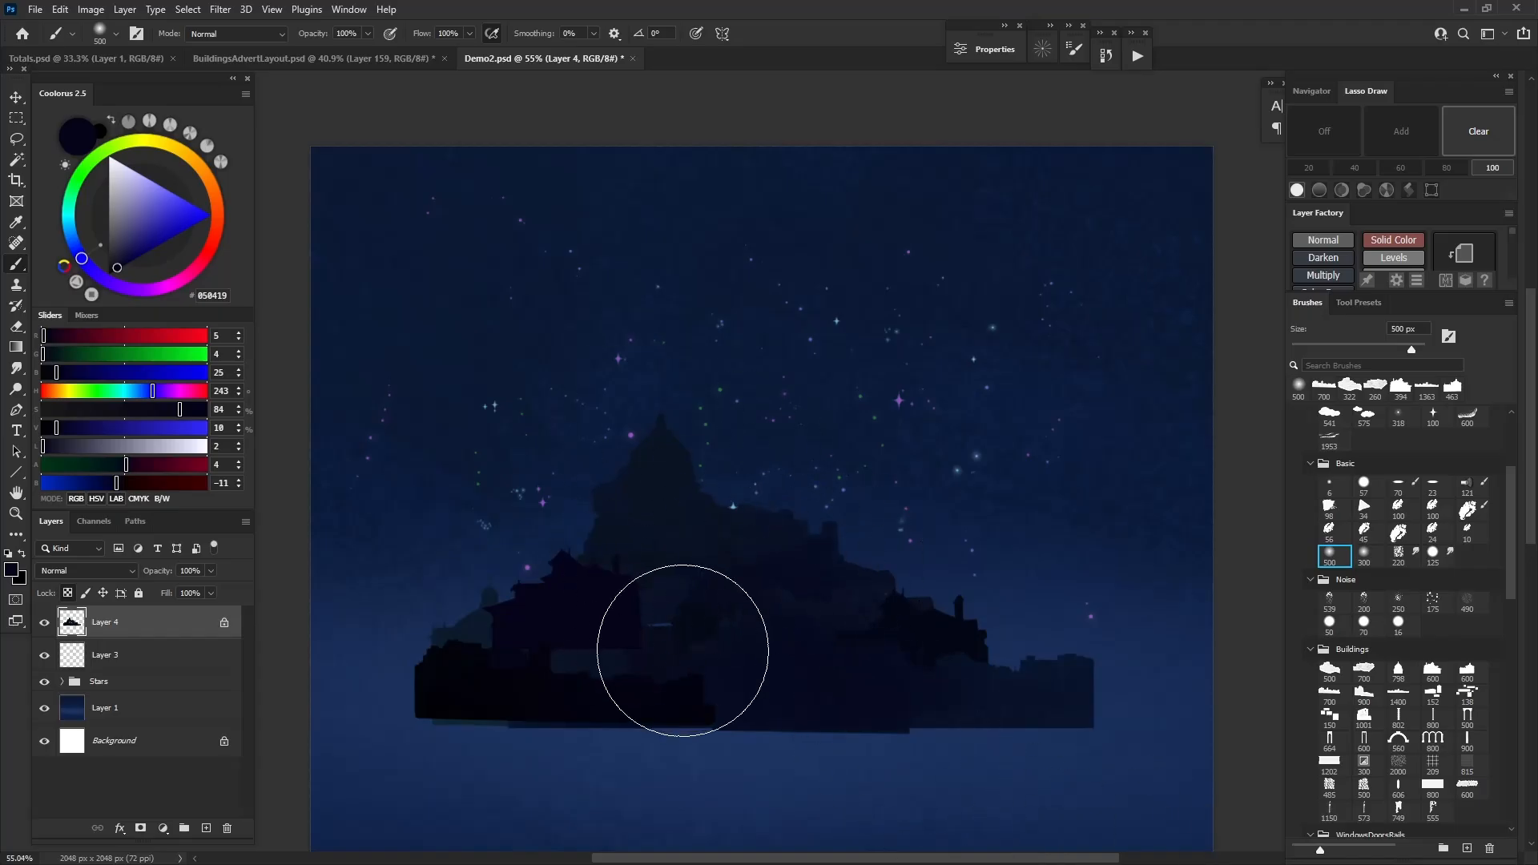
Blend the lighter patches on the left with smaller soft strokes, then sample #091223 and shade the centre at 383 px
{"action": "left_click_drag", "start_coordinate": [571, 562], "coordinate": [493, 562]}
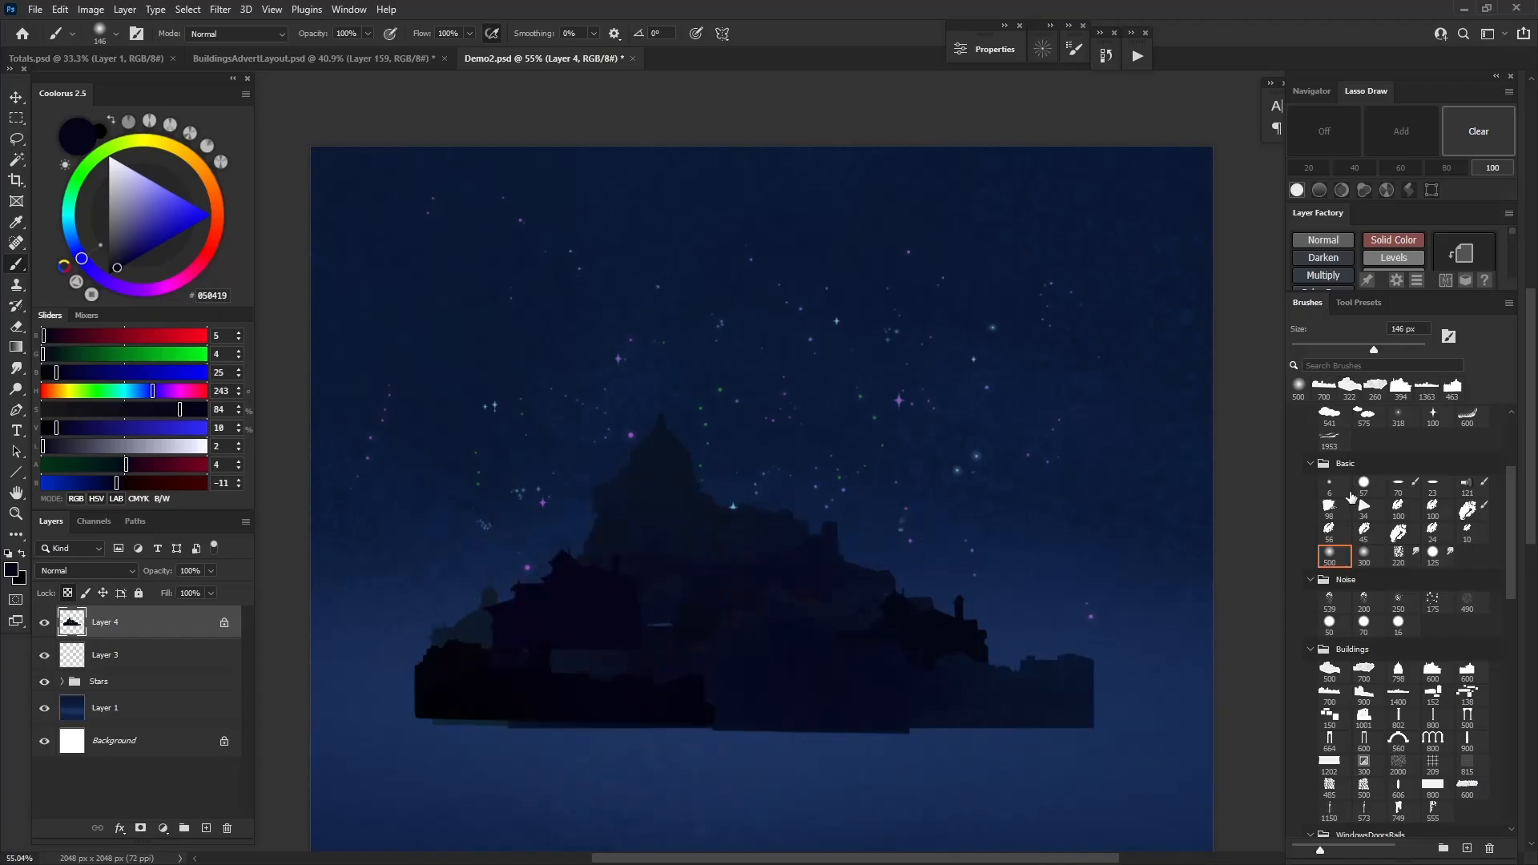
{"action": "left_click_drag", "start_coordinate": [515, 646], "coordinate": [568, 648]}
{"action": "left_click", "coordinate": [616, 515], "text": "alt"}
{"action": "left_click_drag", "start_coordinate": [649, 601], "coordinate": [647, 651]}
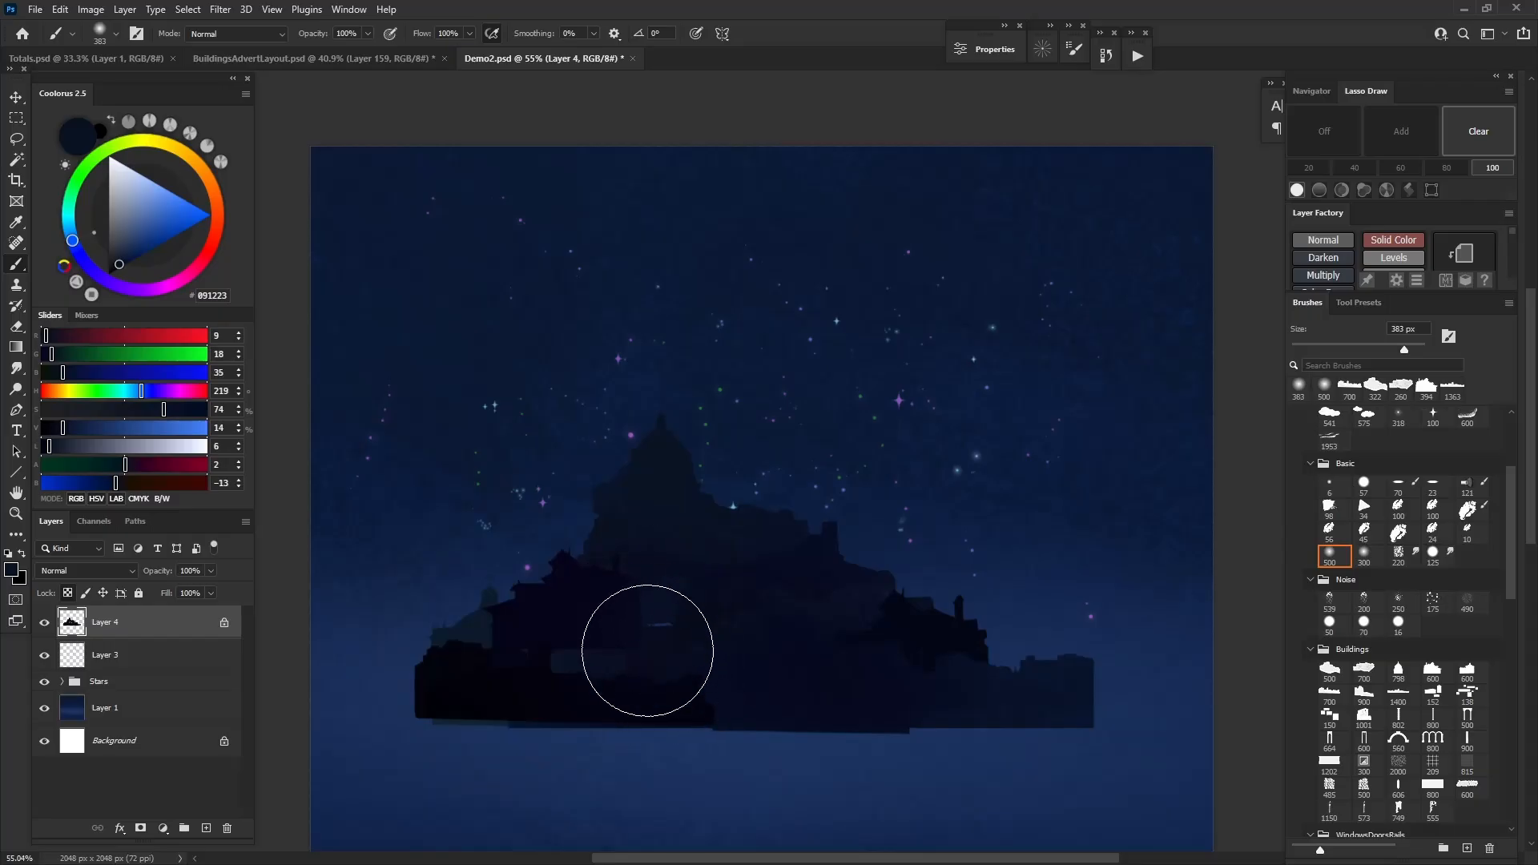
Unlock Layer 4's transparent pixels and fill the gaps left of centre with the 6 px Basic brush enlarged to 98 px
{"action": "left_click", "coordinate": [1331, 490]}
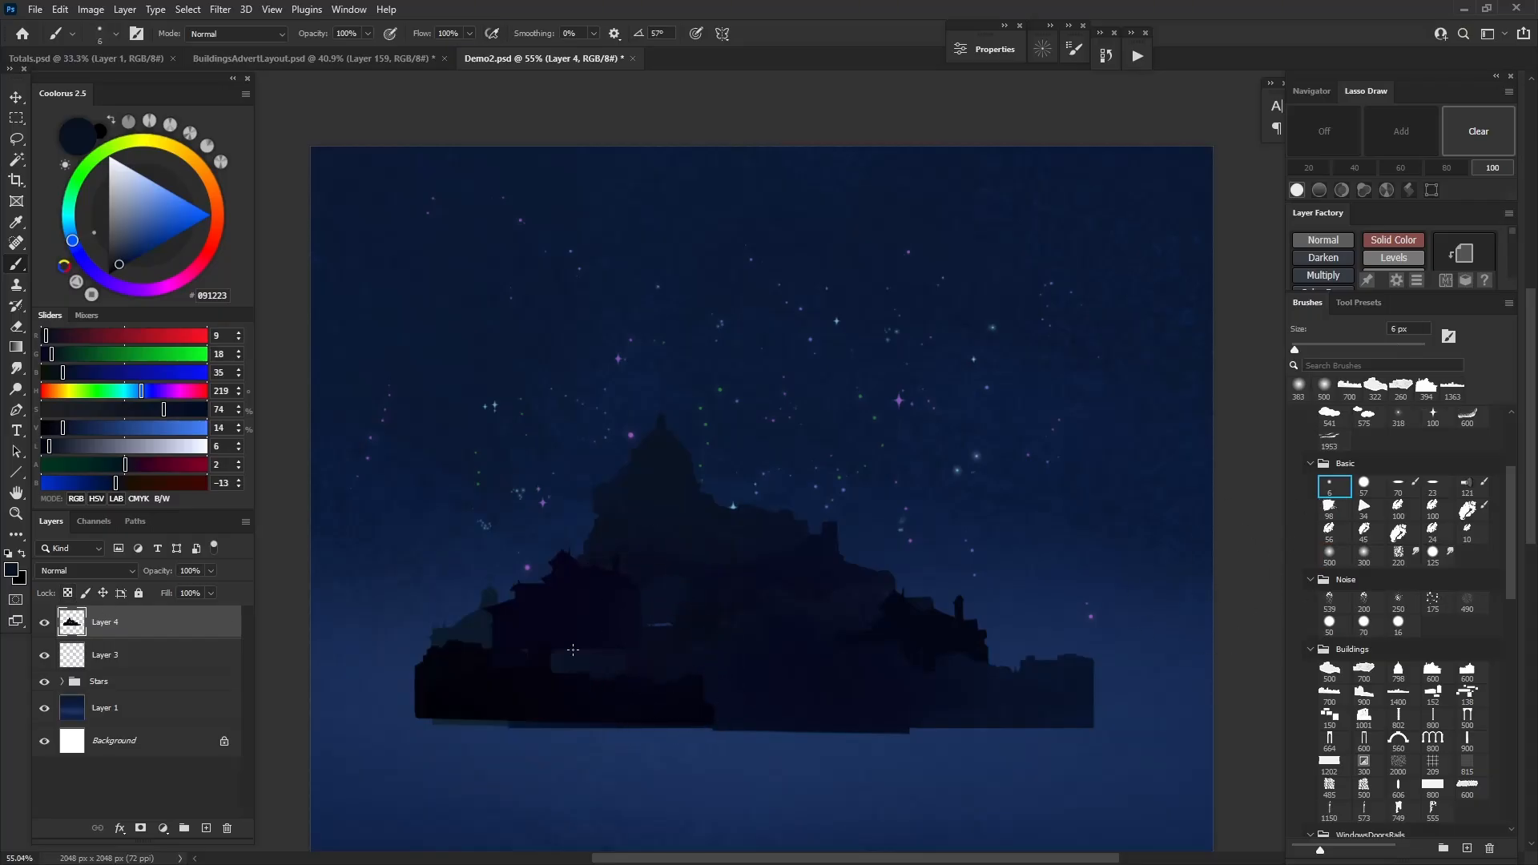
{"action": "left_click_drag", "start_coordinate": [635, 649], "coordinate": [655, 649]}
{"action": "left_click", "coordinate": [664, 619]}
{"action": "scroll", "coordinate": [653, 669], "scroll_direction": "down", "scroll_amount": 7}
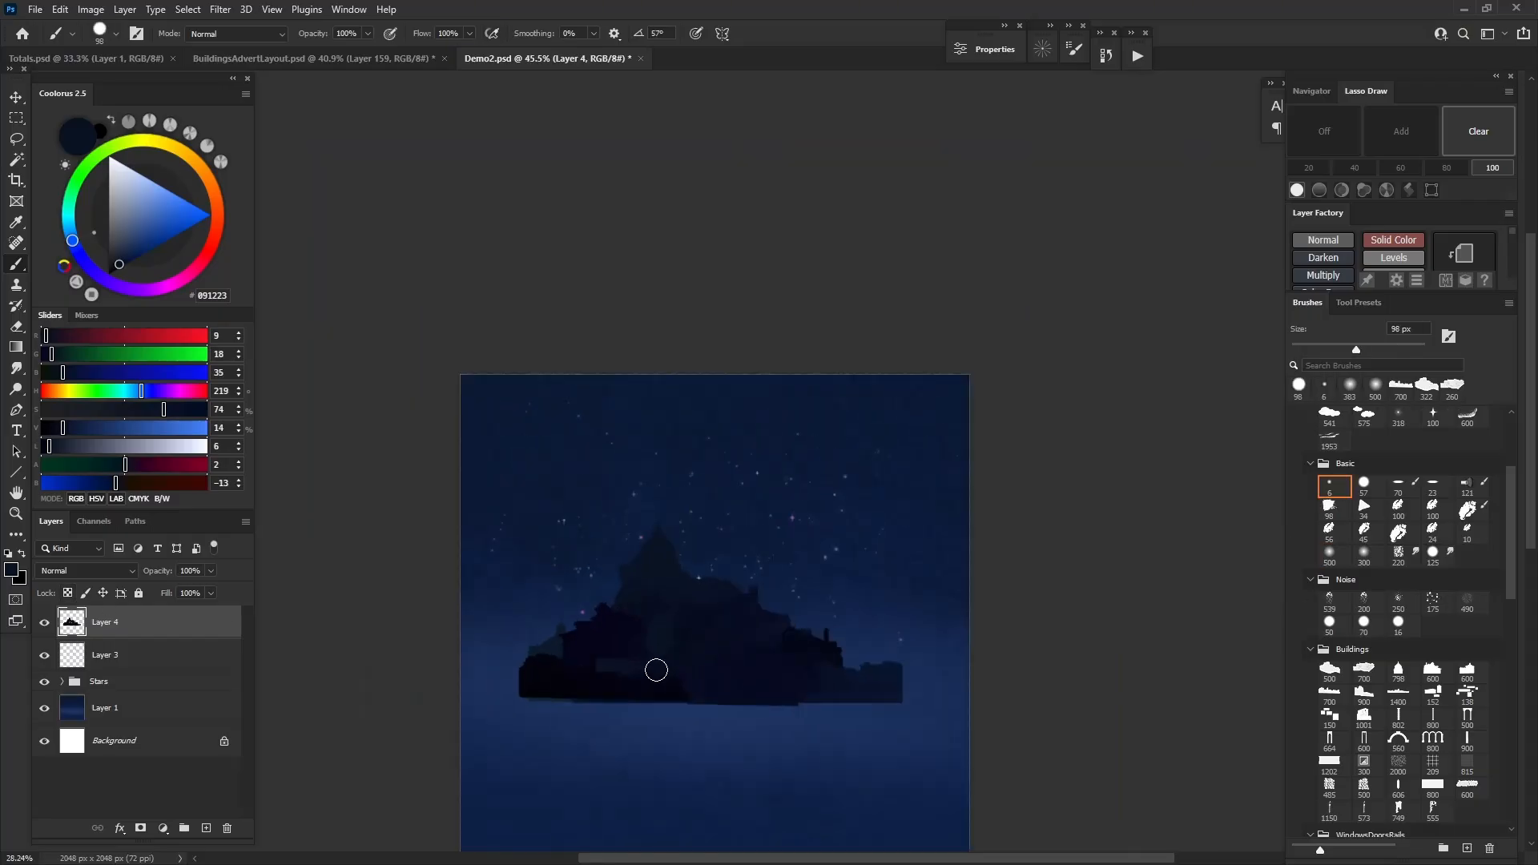
{"action": "scroll", "coordinate": [625, 685], "scroll_direction": "up", "scroll_amount": 4}
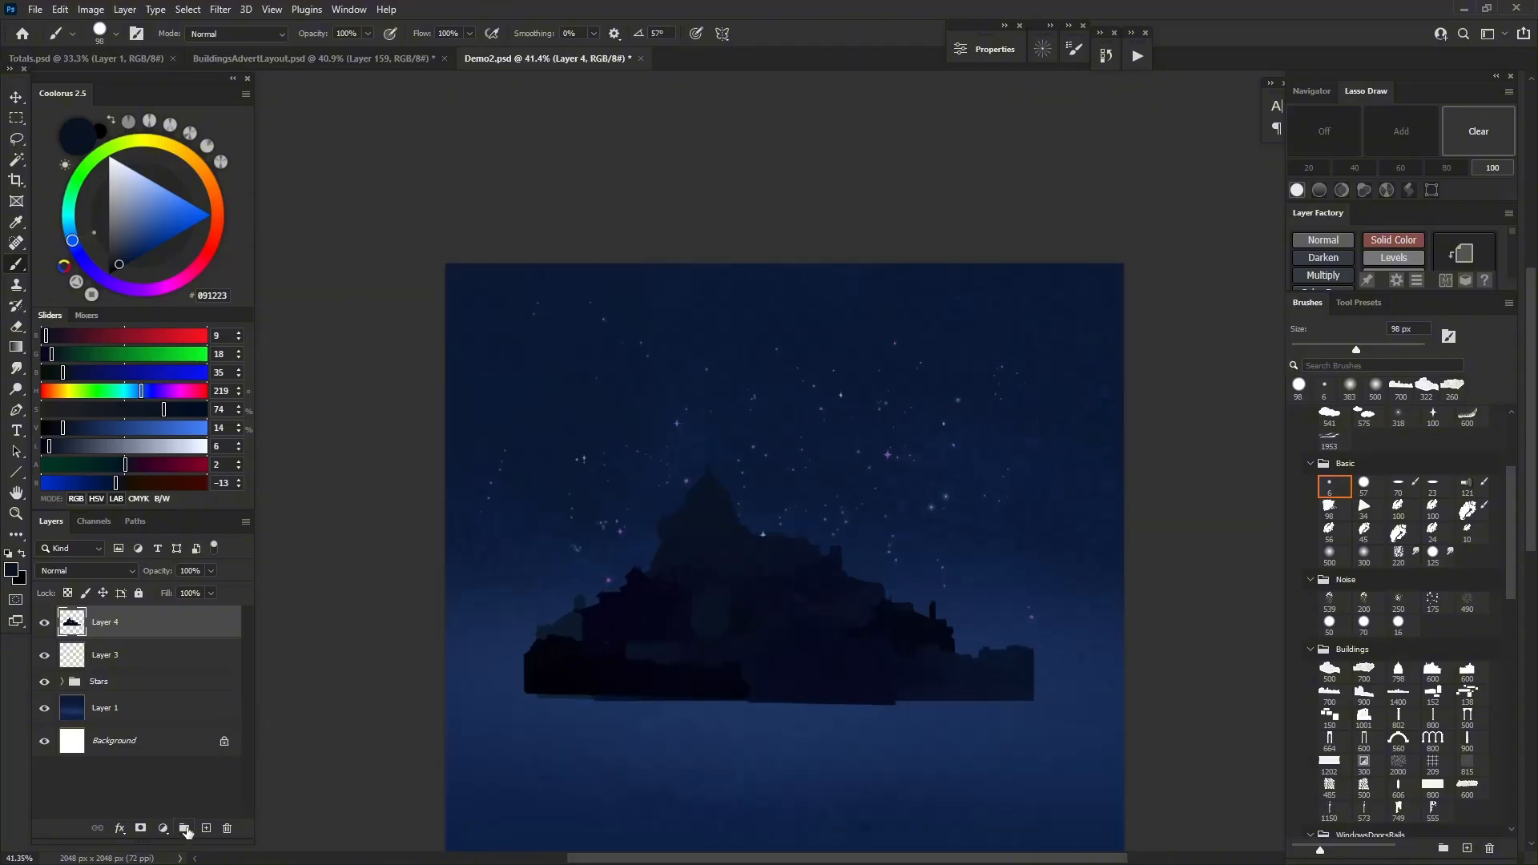
Add a new layer above Layer 4, then lighten Layer 4's silhouette slightly with a Hue/Saturation Lightness adjustment
{"action": "left_click", "coordinate": [204, 827]}
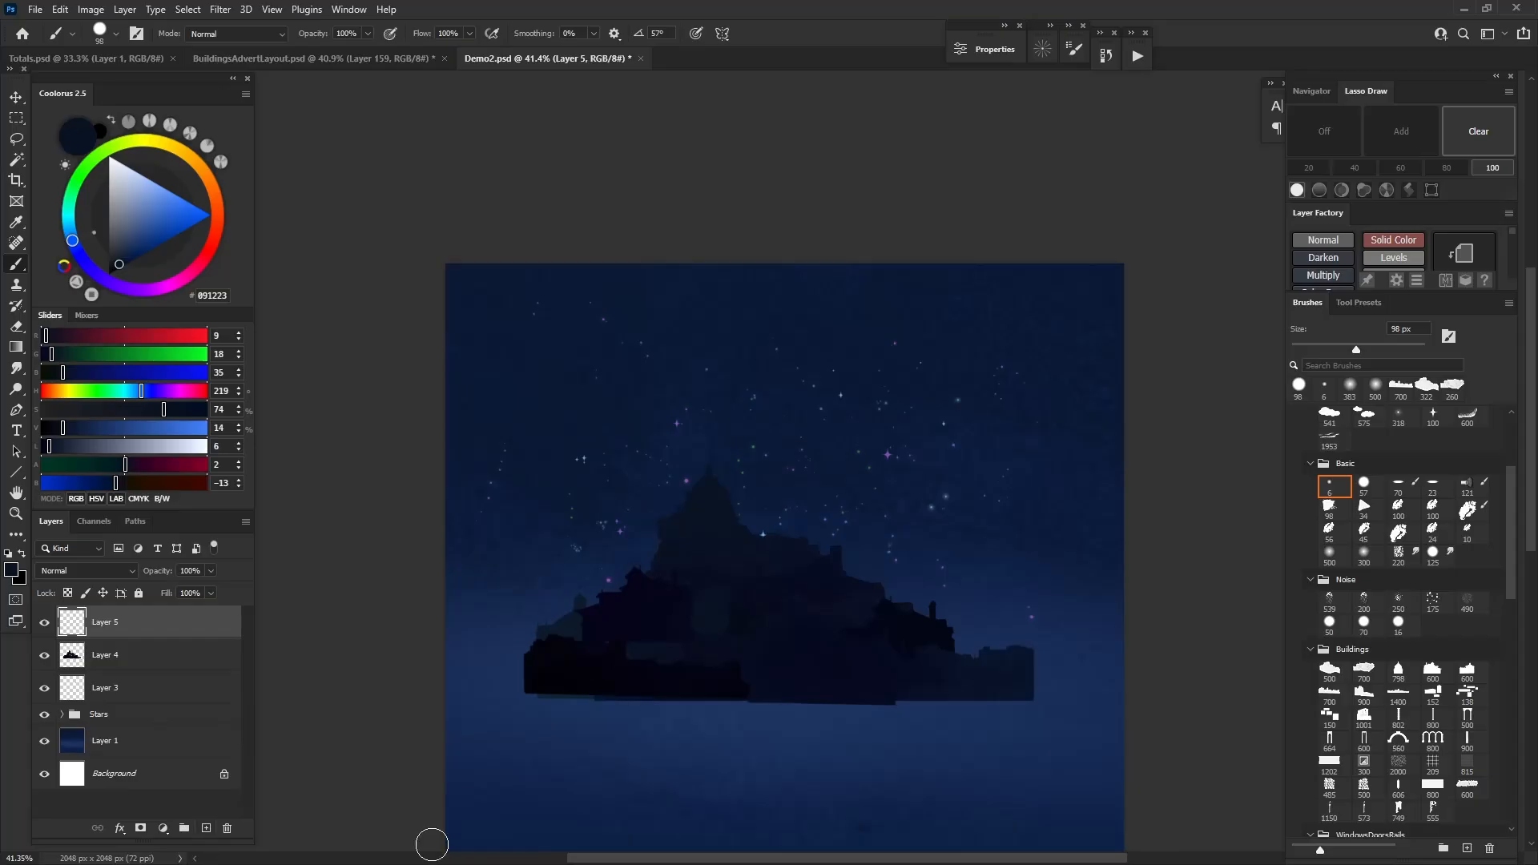
{"action": "left_click", "coordinate": [109, 665]}
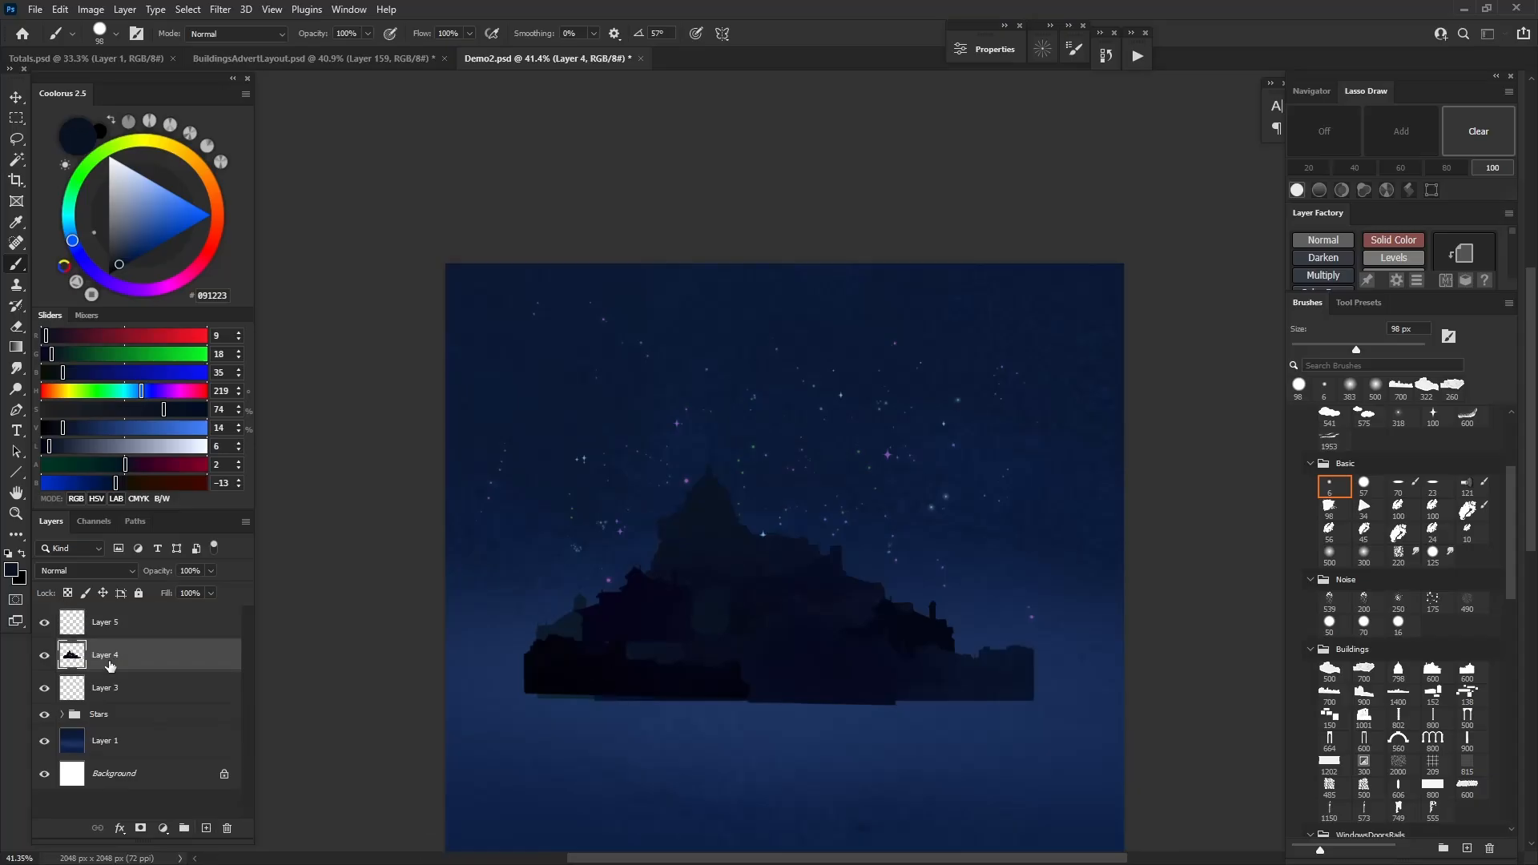
{"action": "key", "text": "ctrl+u"}
{"action": "left_click_drag", "start_coordinate": [1312, 364], "coordinate": [1315, 365]}
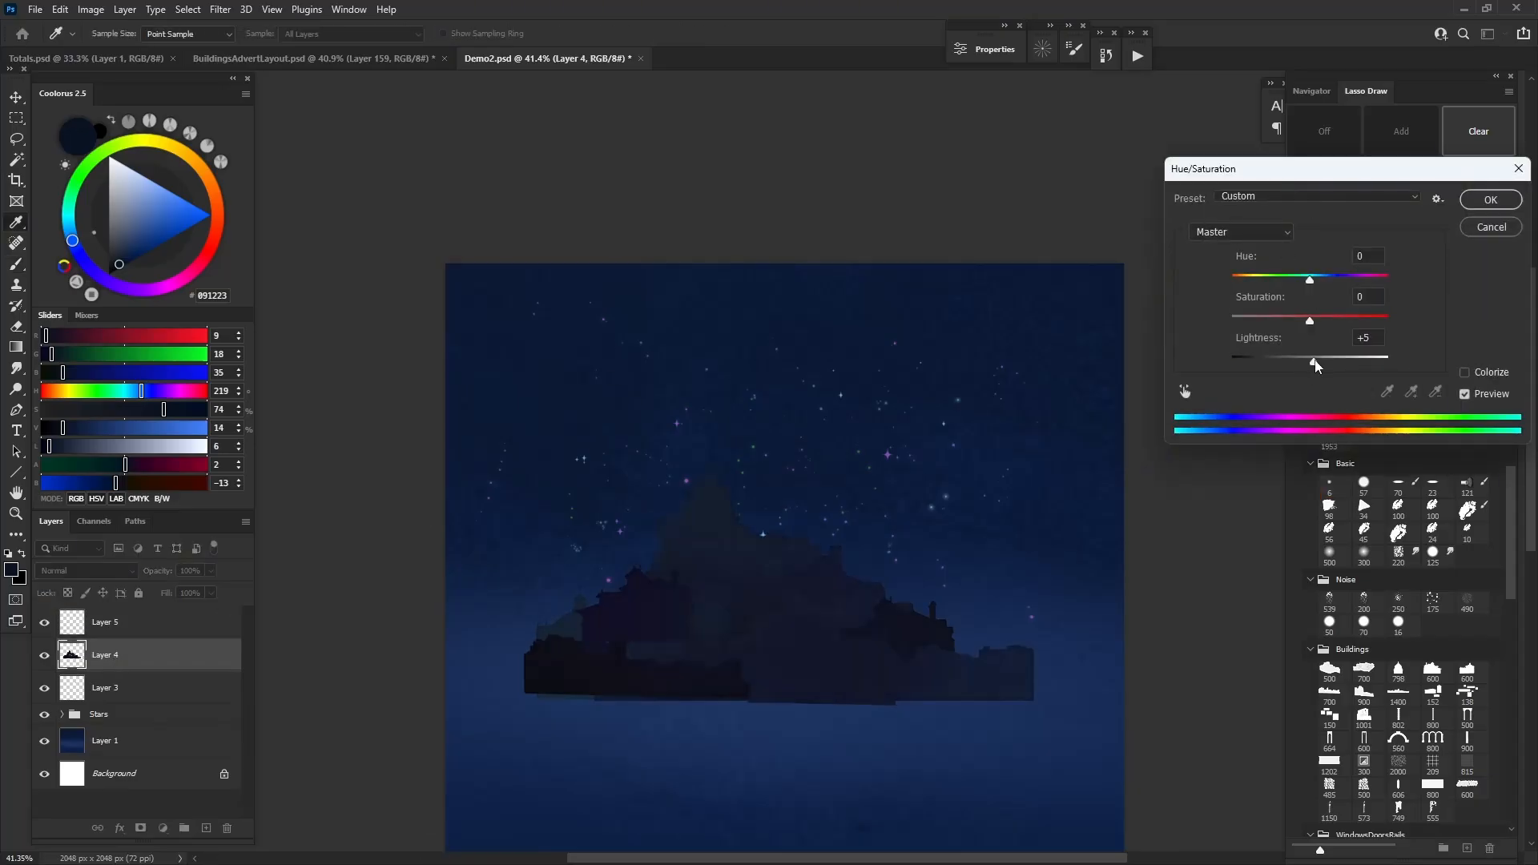
{"action": "key", "text": "Return"}
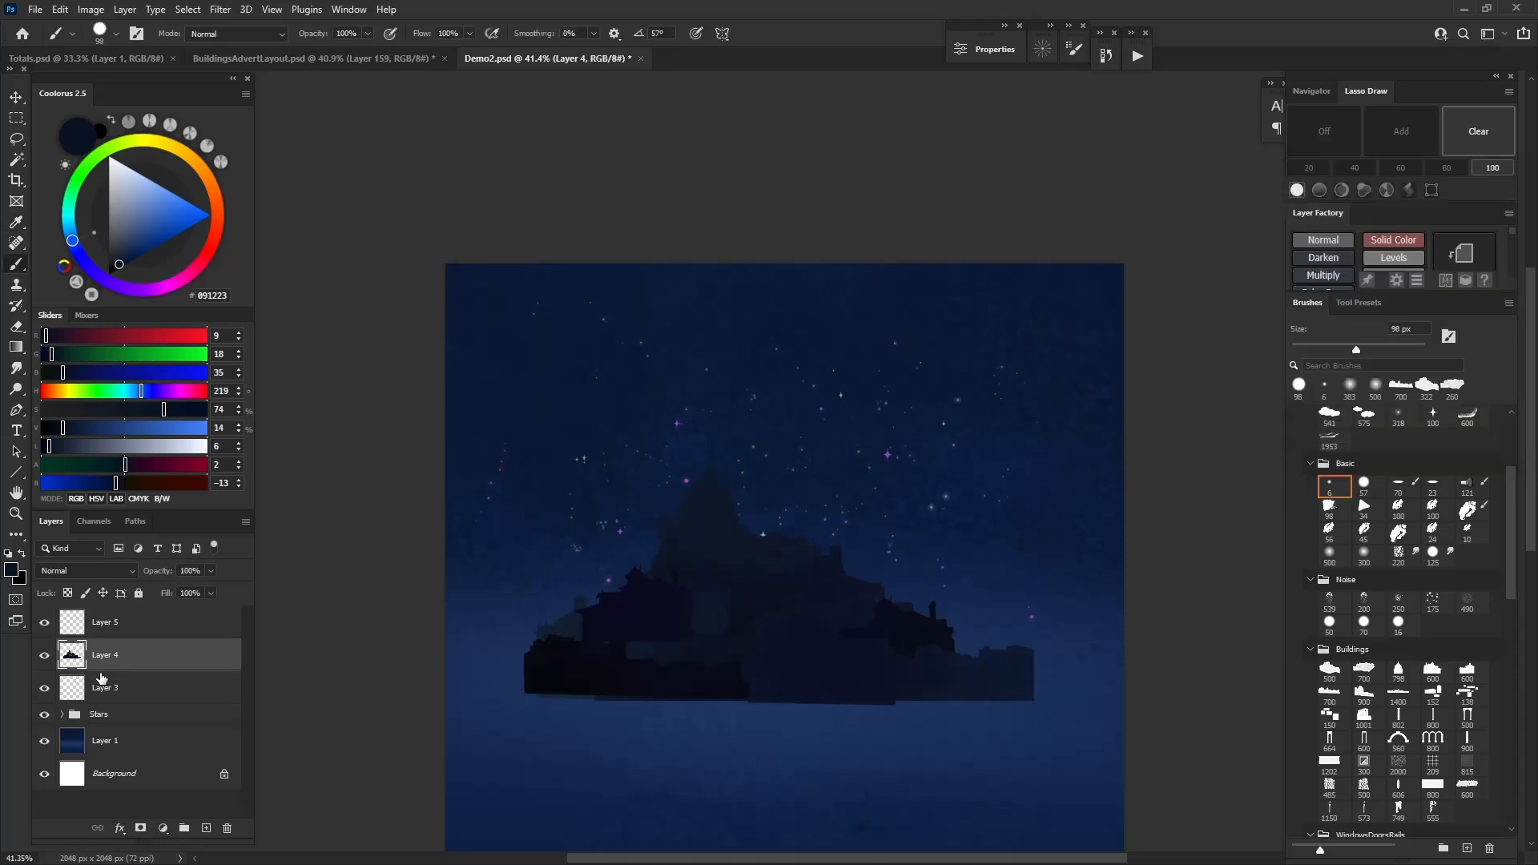
Add a layer above Layer 4 and stamp the fourth Buildings brush at 497 px in #070711 at the silhouette's lower centre
{"action": "left_click", "coordinate": [205, 828]}
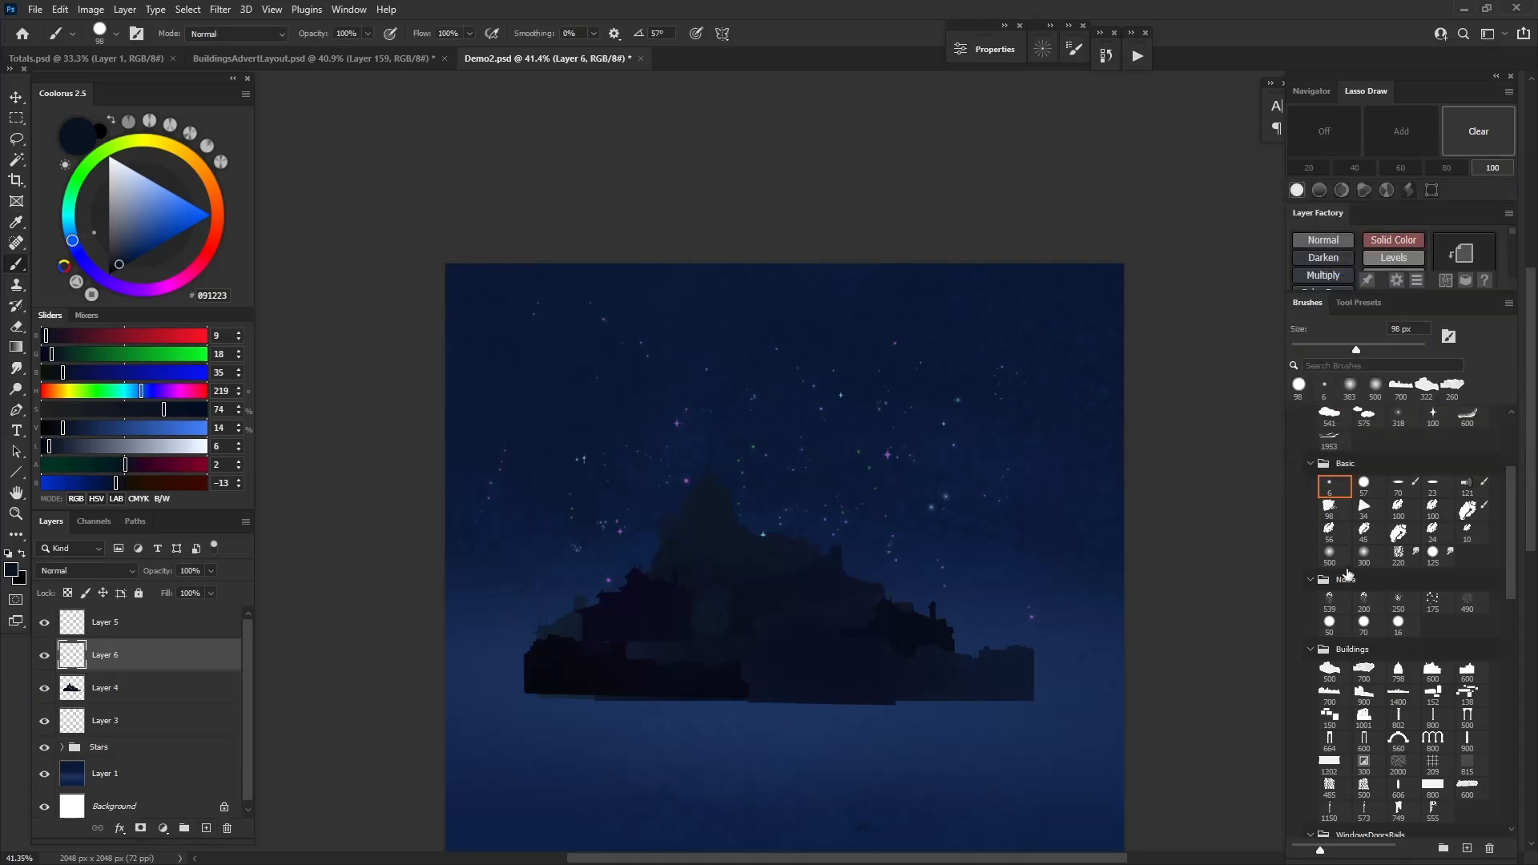
{"action": "left_click", "coordinate": [1431, 675]}
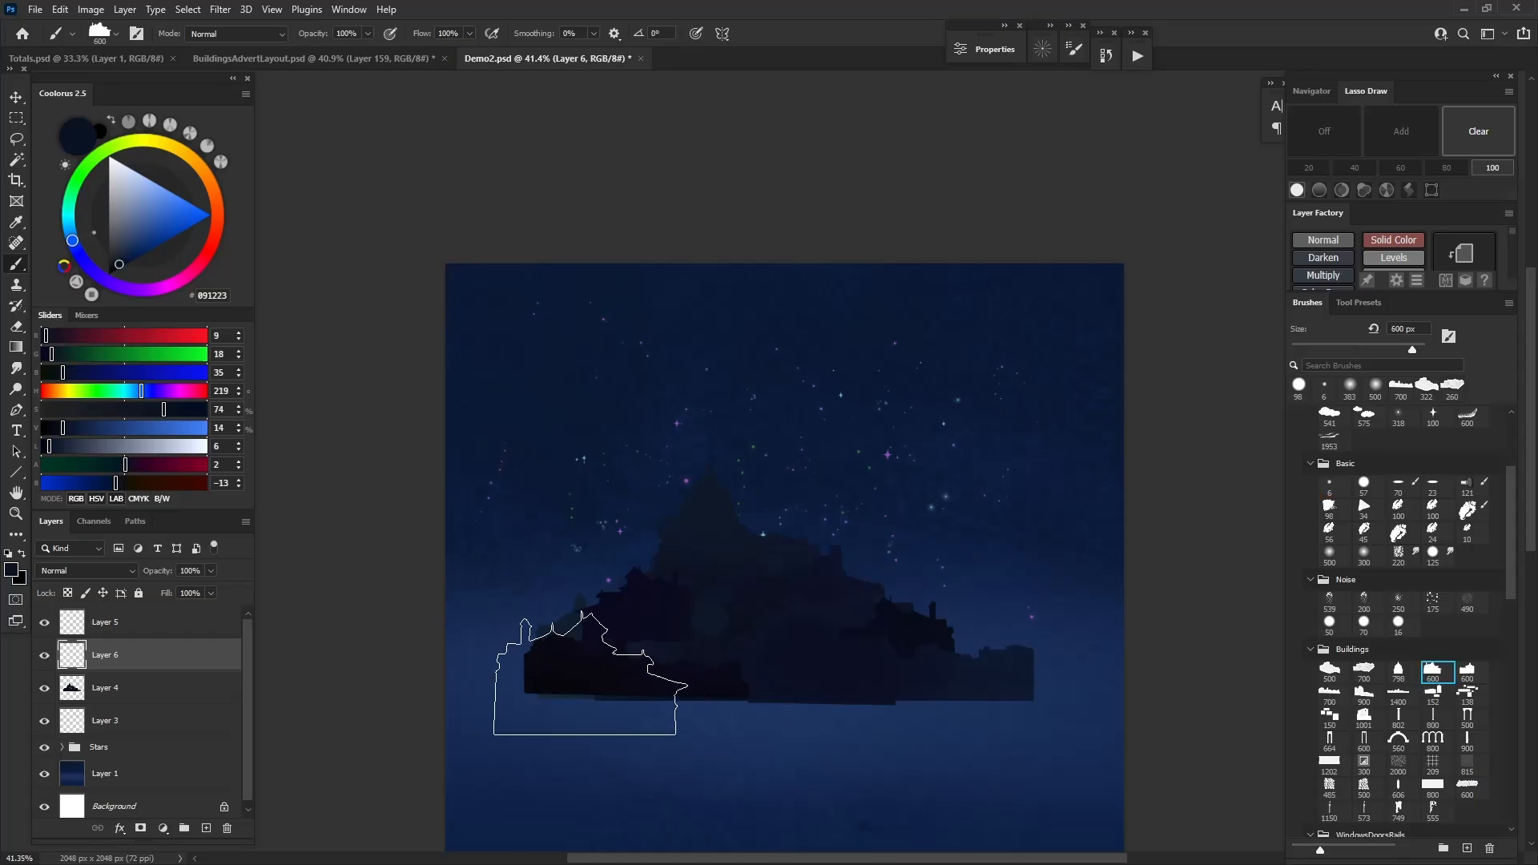
{"action": "left_click", "coordinate": [597, 667], "text": "alt"}
{"action": "key", "text": "bracketleft"}
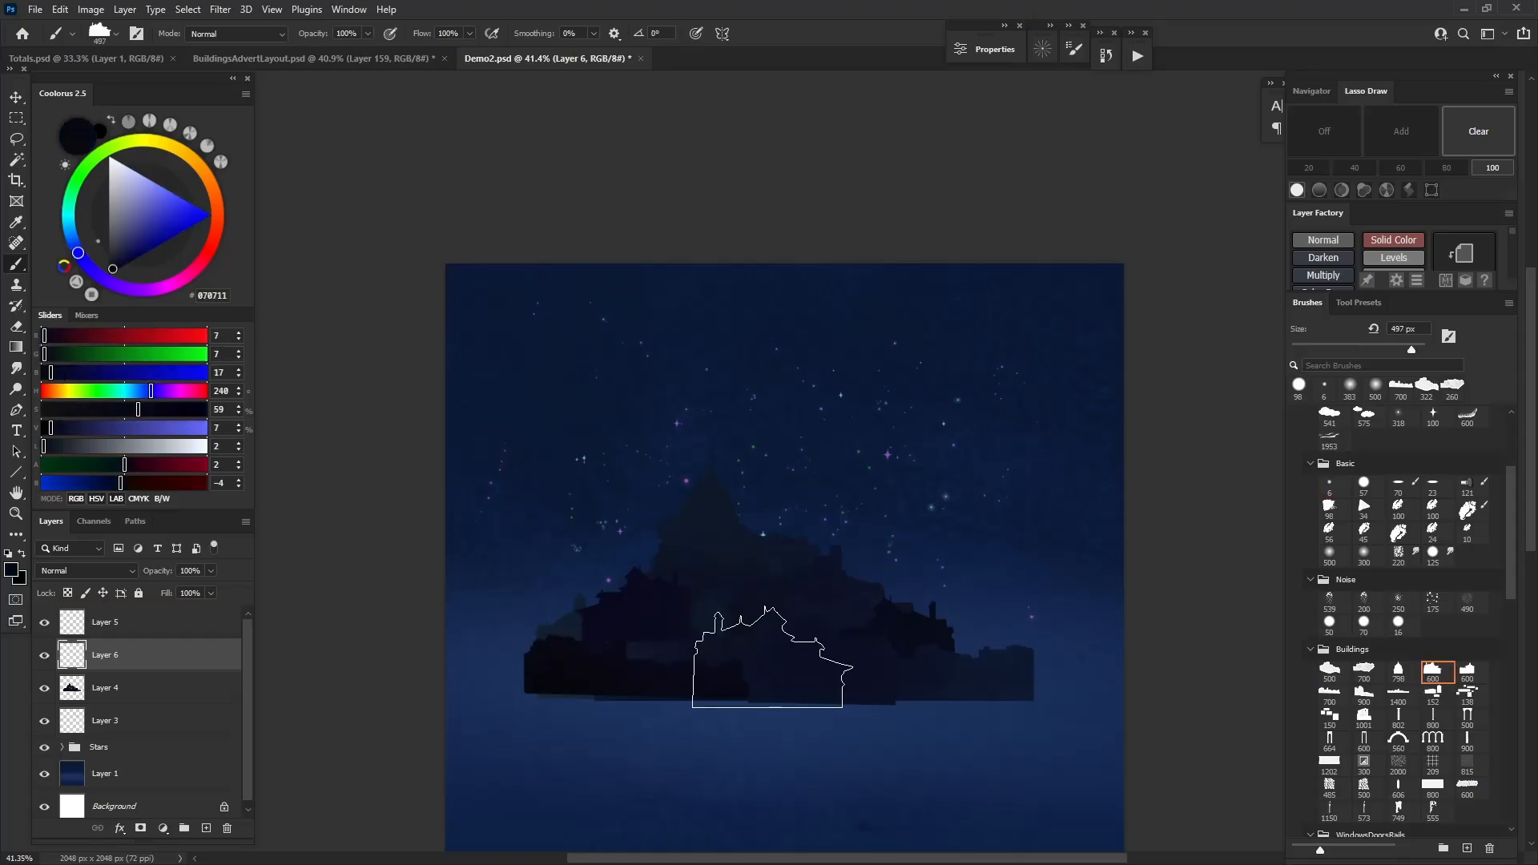
{"action": "left_click", "coordinate": [772, 655]}
{"action": "key", "text": "bracketleft"}
{"action": "key", "text": "bracketleft"}
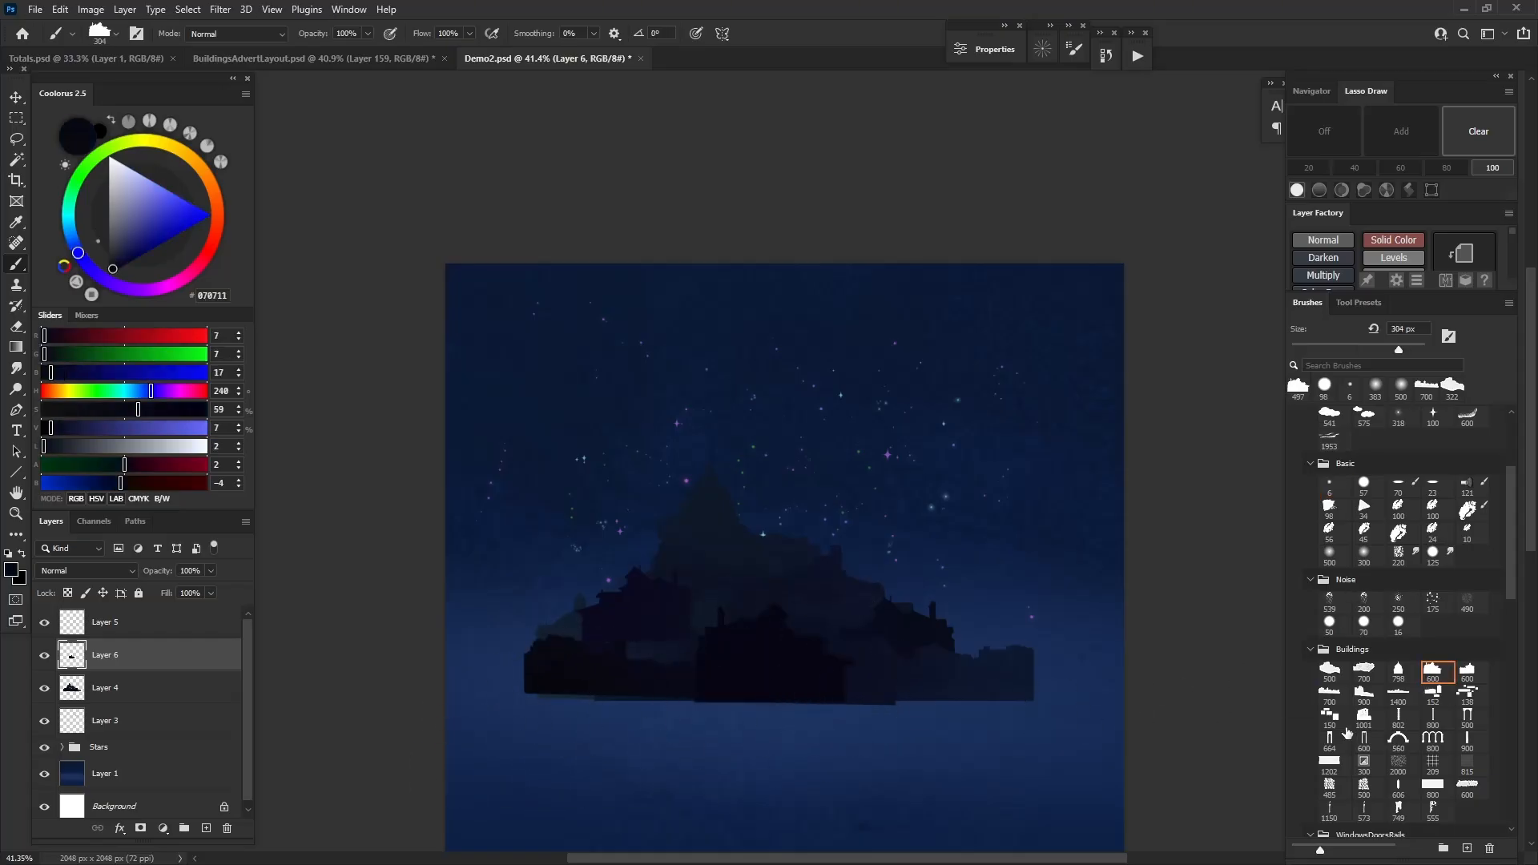
Stamp the 1400 px Buildings skyline brush along the silhouette's base, at 1035 px on the right and 786 px on the left
{"action": "left_click", "coordinate": [1397, 690]}
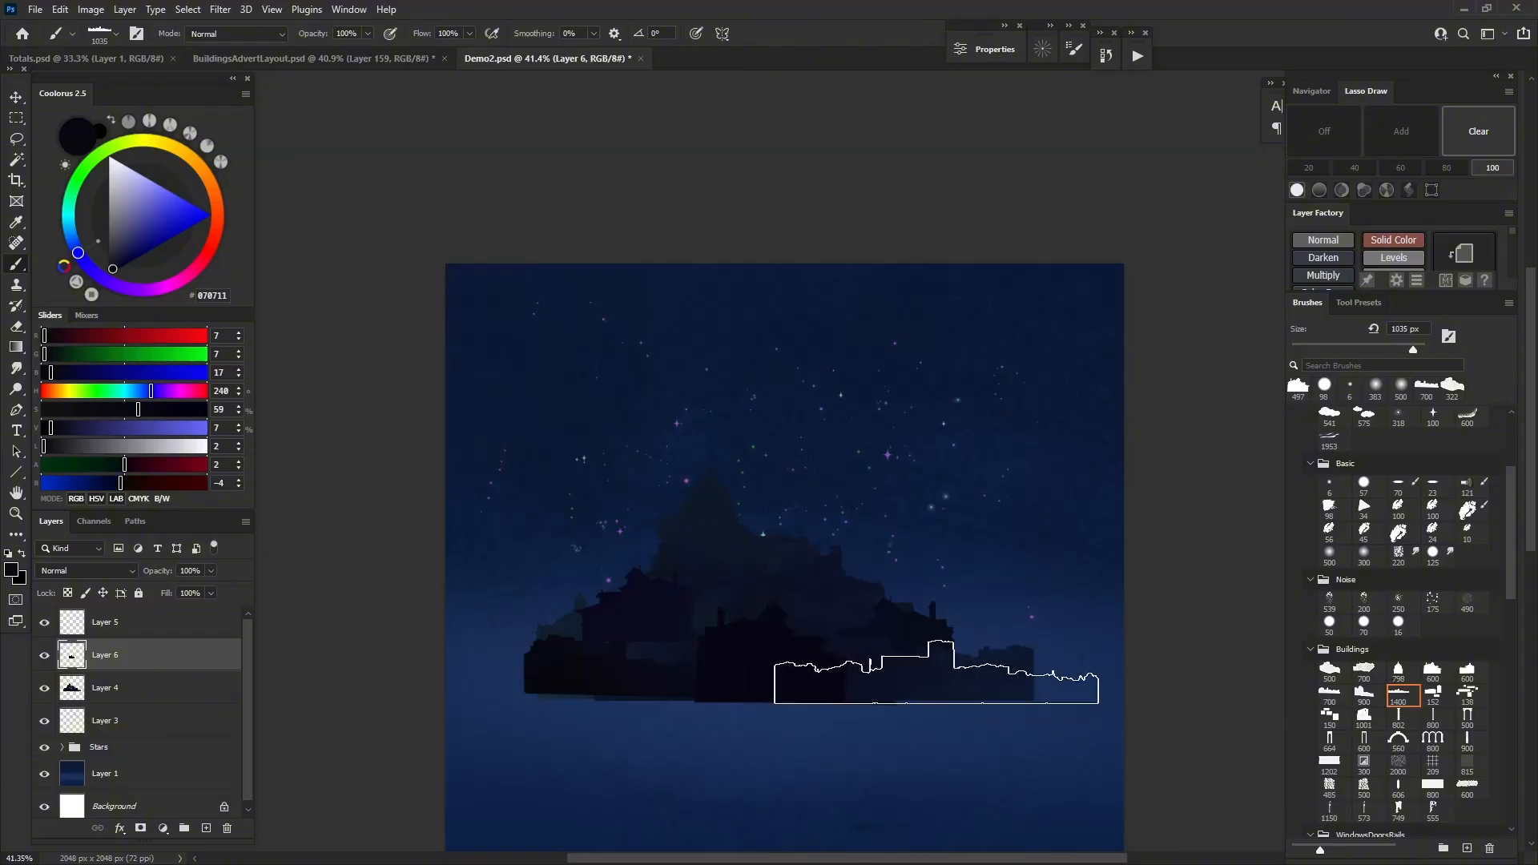
{"action": "left_click", "coordinate": [935, 672]}
{"action": "key", "text": "bracketleft"}
{"action": "key", "text": "bracketleft"}
{"action": "key", "text": "bracketleft"}
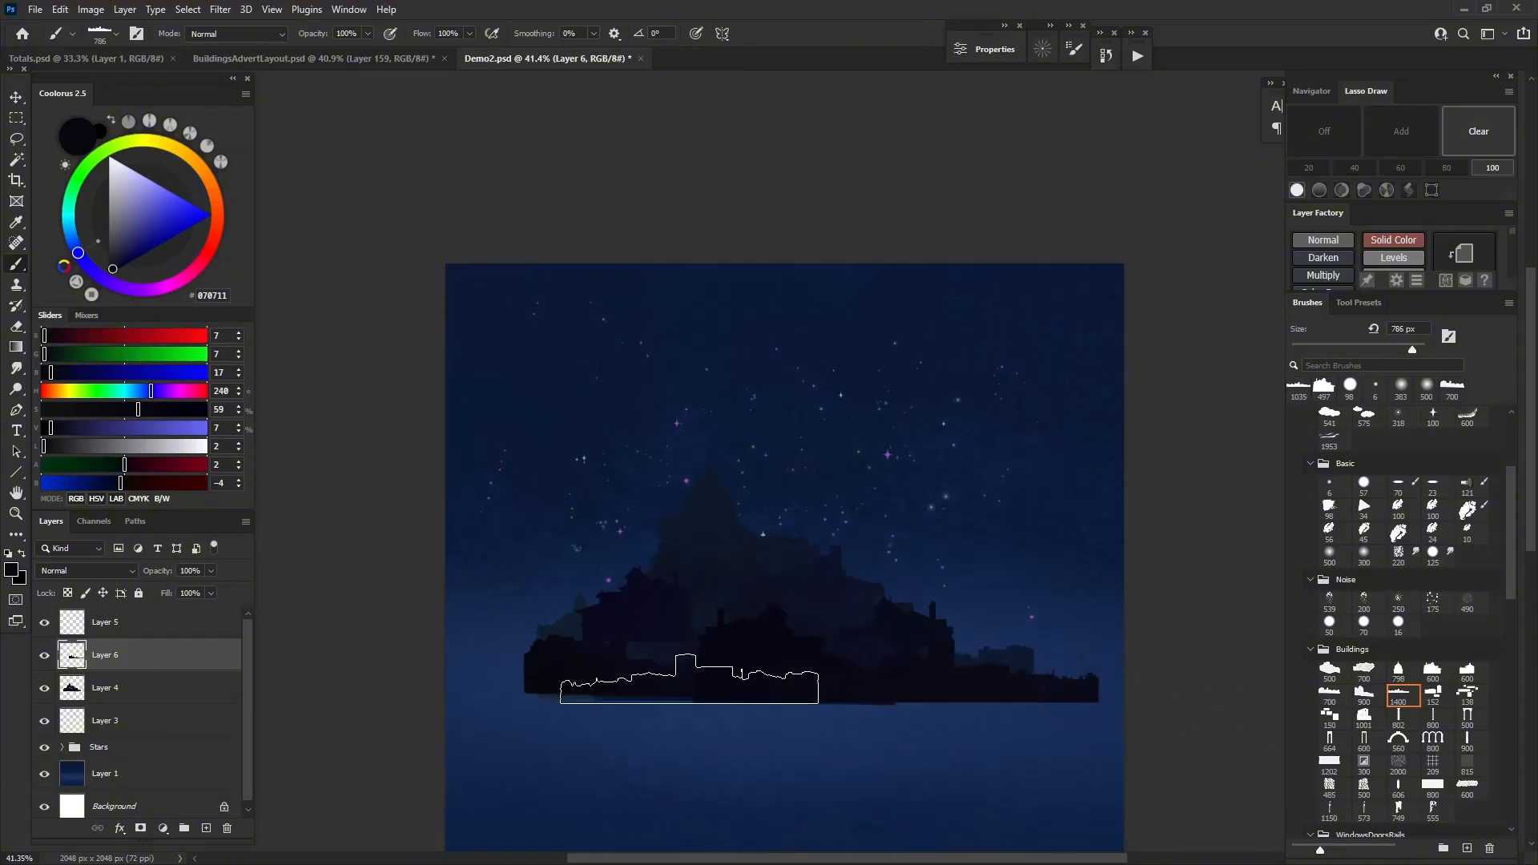
Stamp the 900 px Buildings brush at 294 px, then at 487 px in sampled #070613, left of the base's centre, redoing the misplaced stamp
{"action": "left_click", "coordinate": [1363, 693]}
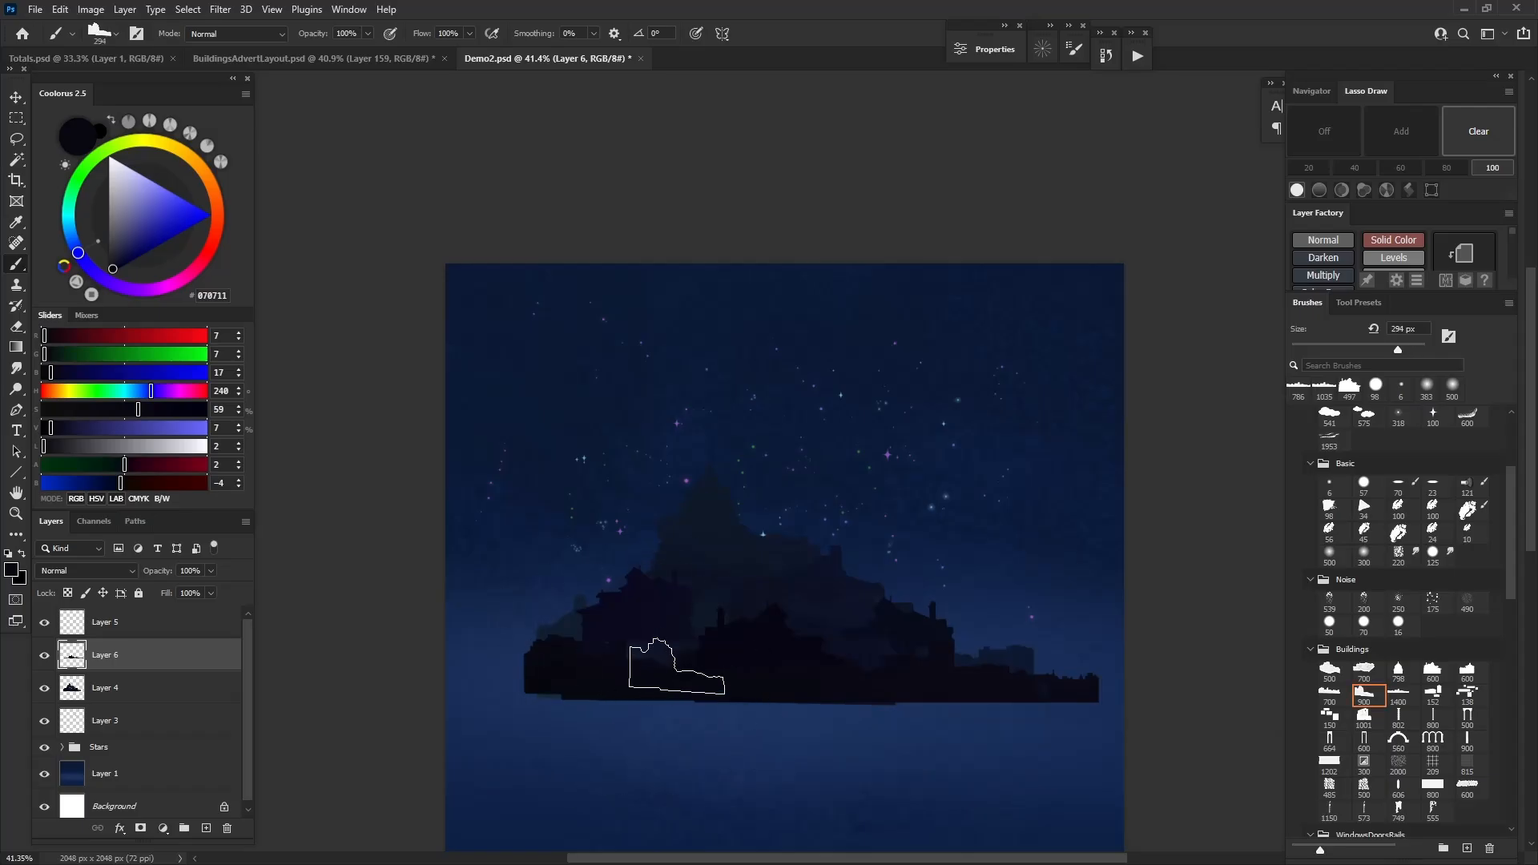
{"action": "left_click", "coordinate": [677, 666]}
{"action": "left_click_drag", "start_coordinate": [649, 697], "coordinate": [691, 691]}
{"action": "left_click", "coordinate": [728, 650], "text": "alt"}
{"action": "left_click", "coordinate": [653, 662]}
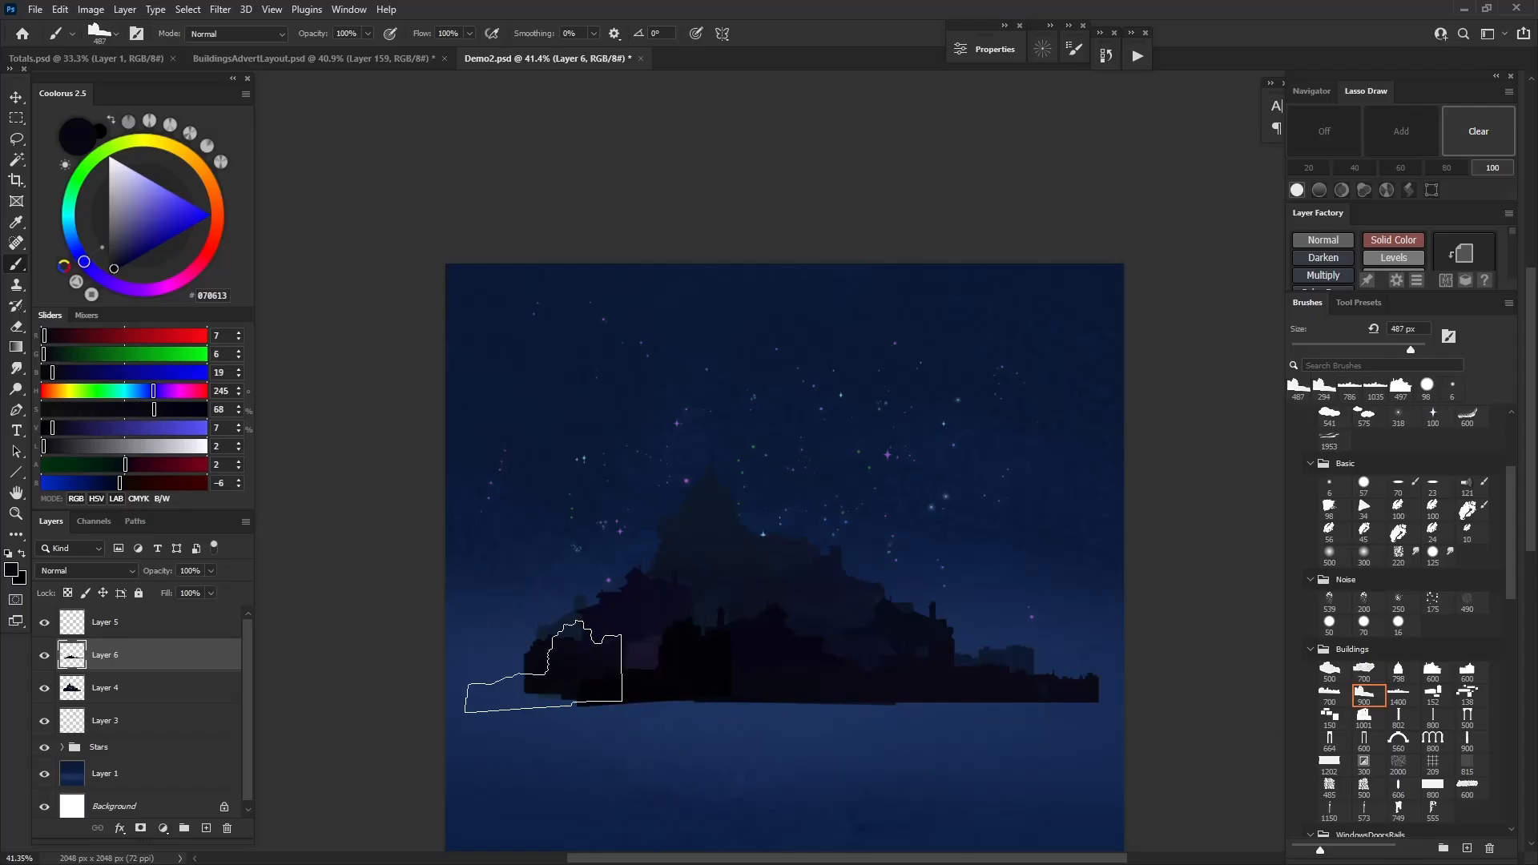
{"action": "key", "text": "ctrl+z"}
{"action": "left_click", "coordinate": [633, 657]}
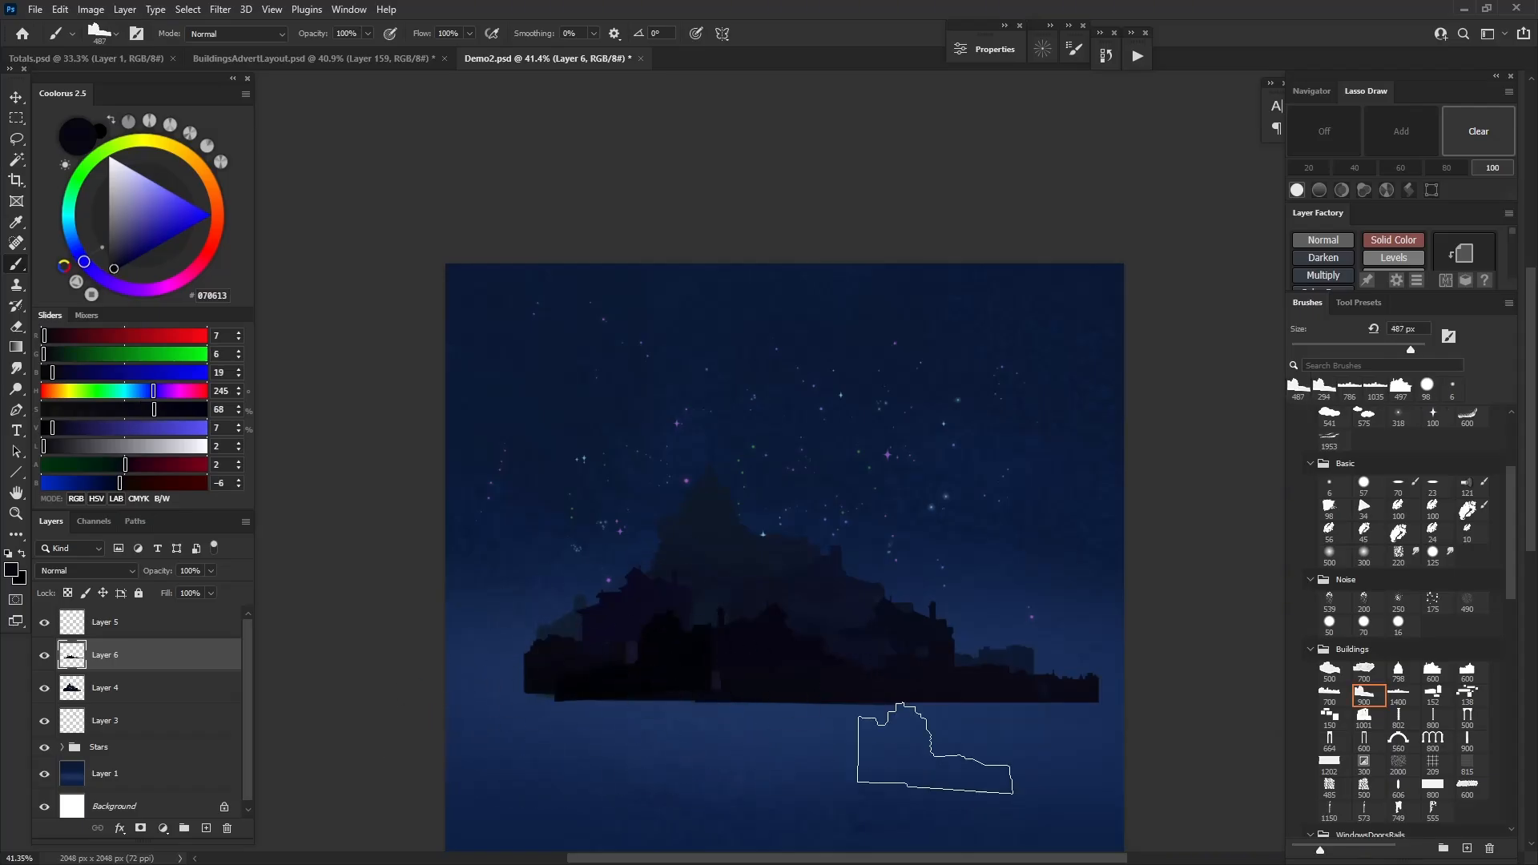
Fill the gaps under the stamped buildings with the 6 px Basic brush enlarged to 100 px
{"action": "left_click", "coordinate": [1328, 487]}
{"action": "left_click_drag", "start_coordinate": [713, 699], "coordinate": [730, 705]}
{"action": "left_click", "coordinate": [709, 677]}
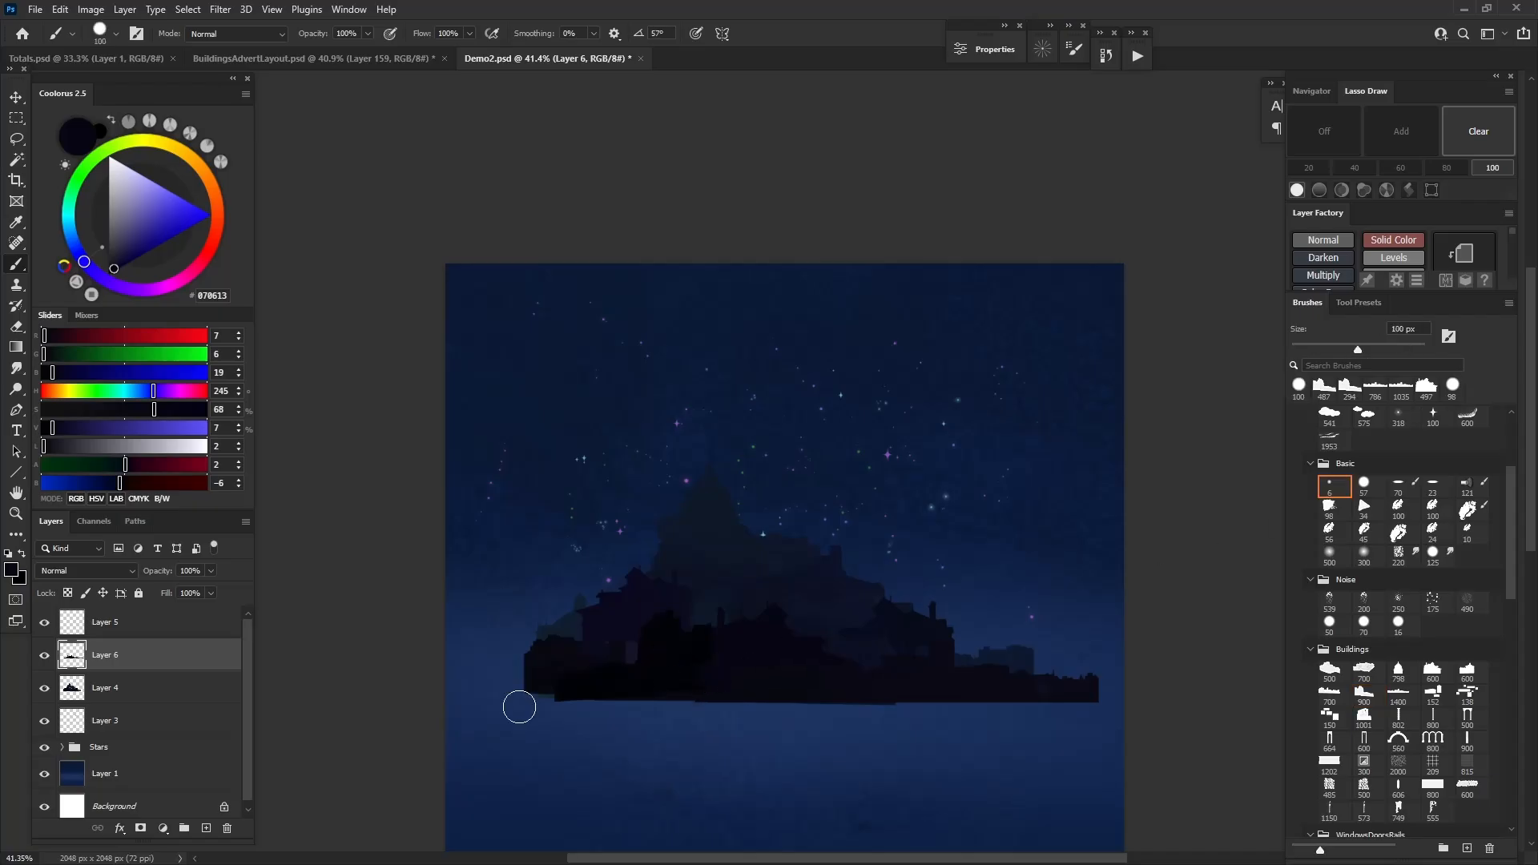
Add a layer between Layer 6 and Layer 4, and prepare the soft 500 px Basic brush with the red #B7473B
{"action": "left_click", "coordinate": [196, 828], "text": "ctrl"}
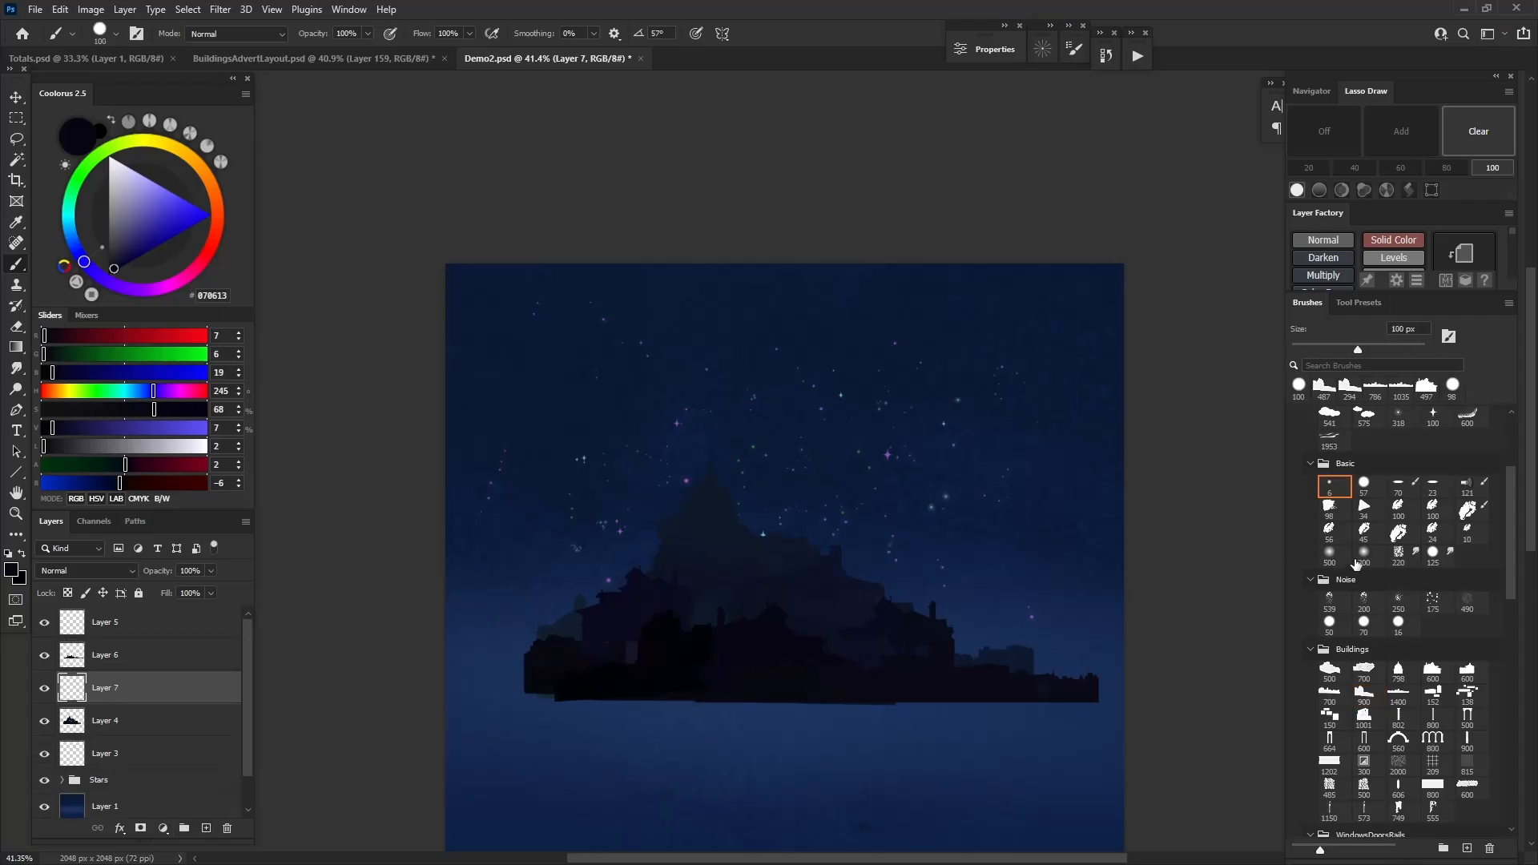
{"action": "left_click", "coordinate": [1328, 553]}
{"action": "left_click", "coordinate": [749, 586], "text": "alt"}
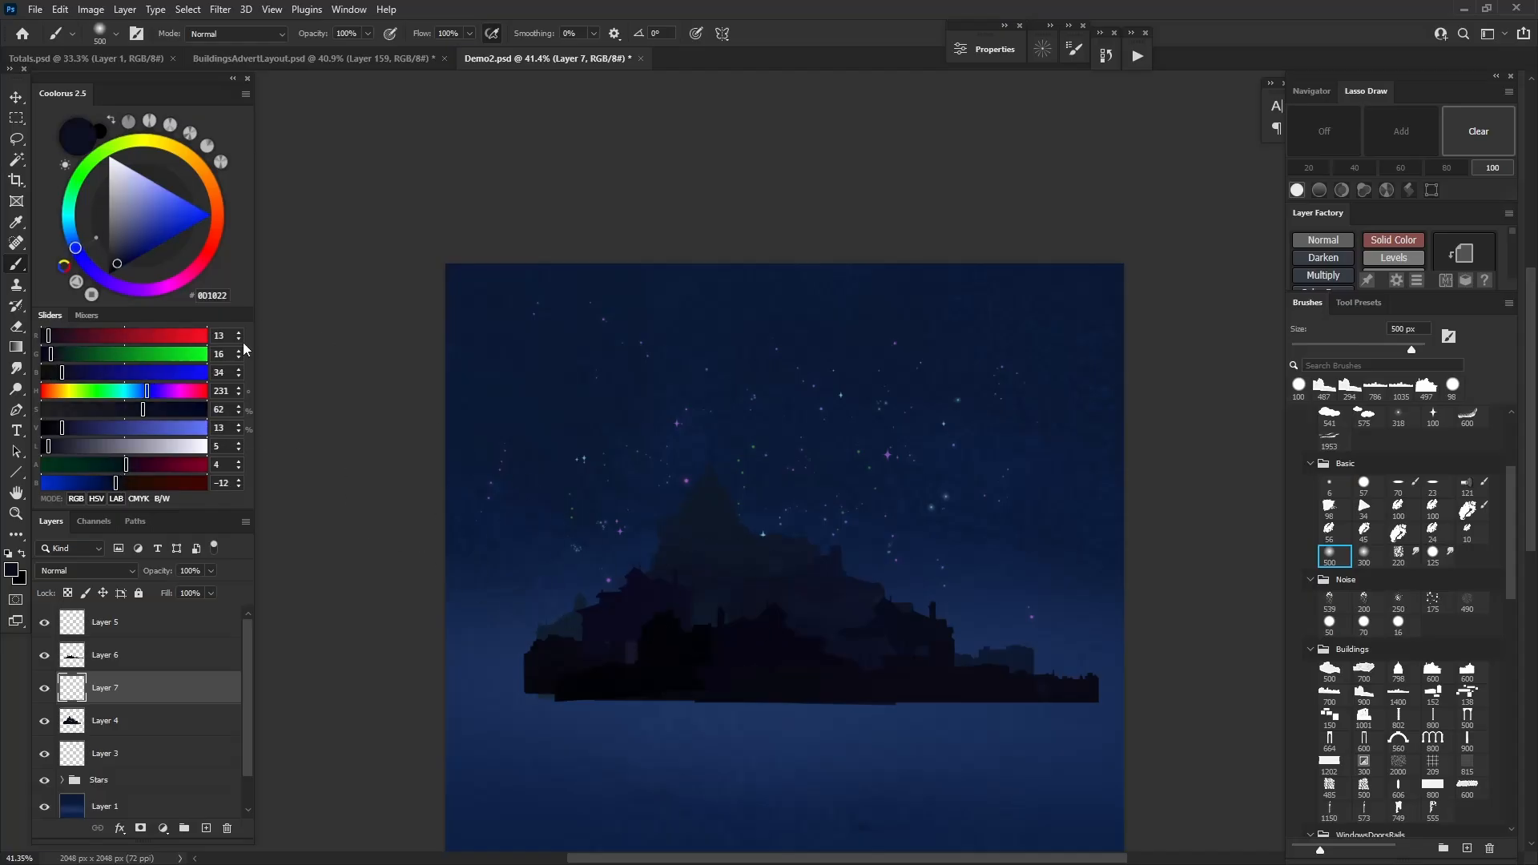
{"action": "left_click", "coordinate": [128, 213]}
{"action": "left_click", "coordinate": [144, 290]}
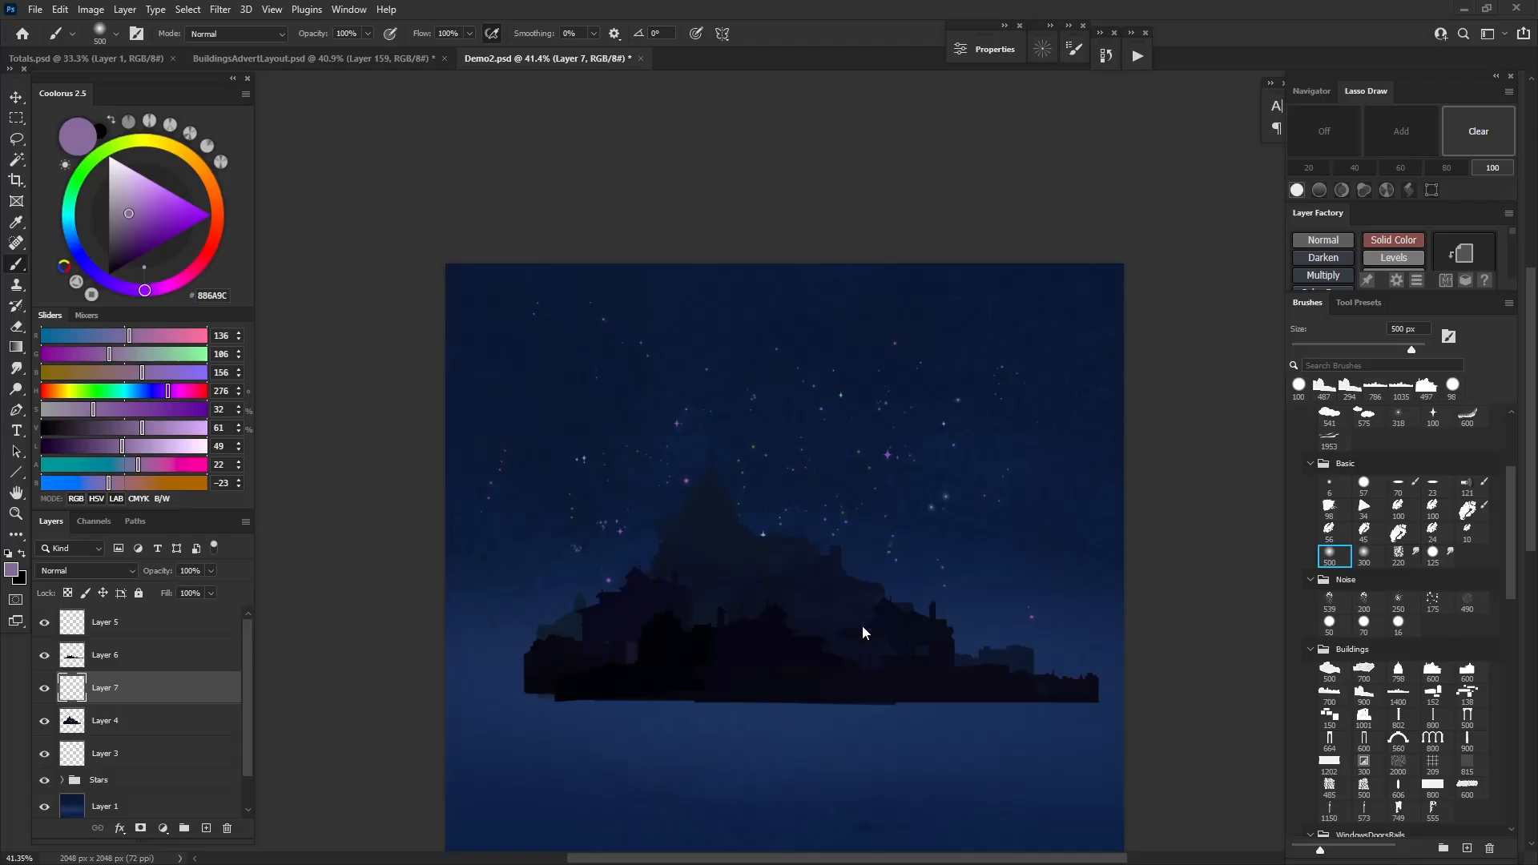
{"action": "left_click", "coordinate": [213, 238]}
{"action": "left_click", "coordinate": [137, 214]}
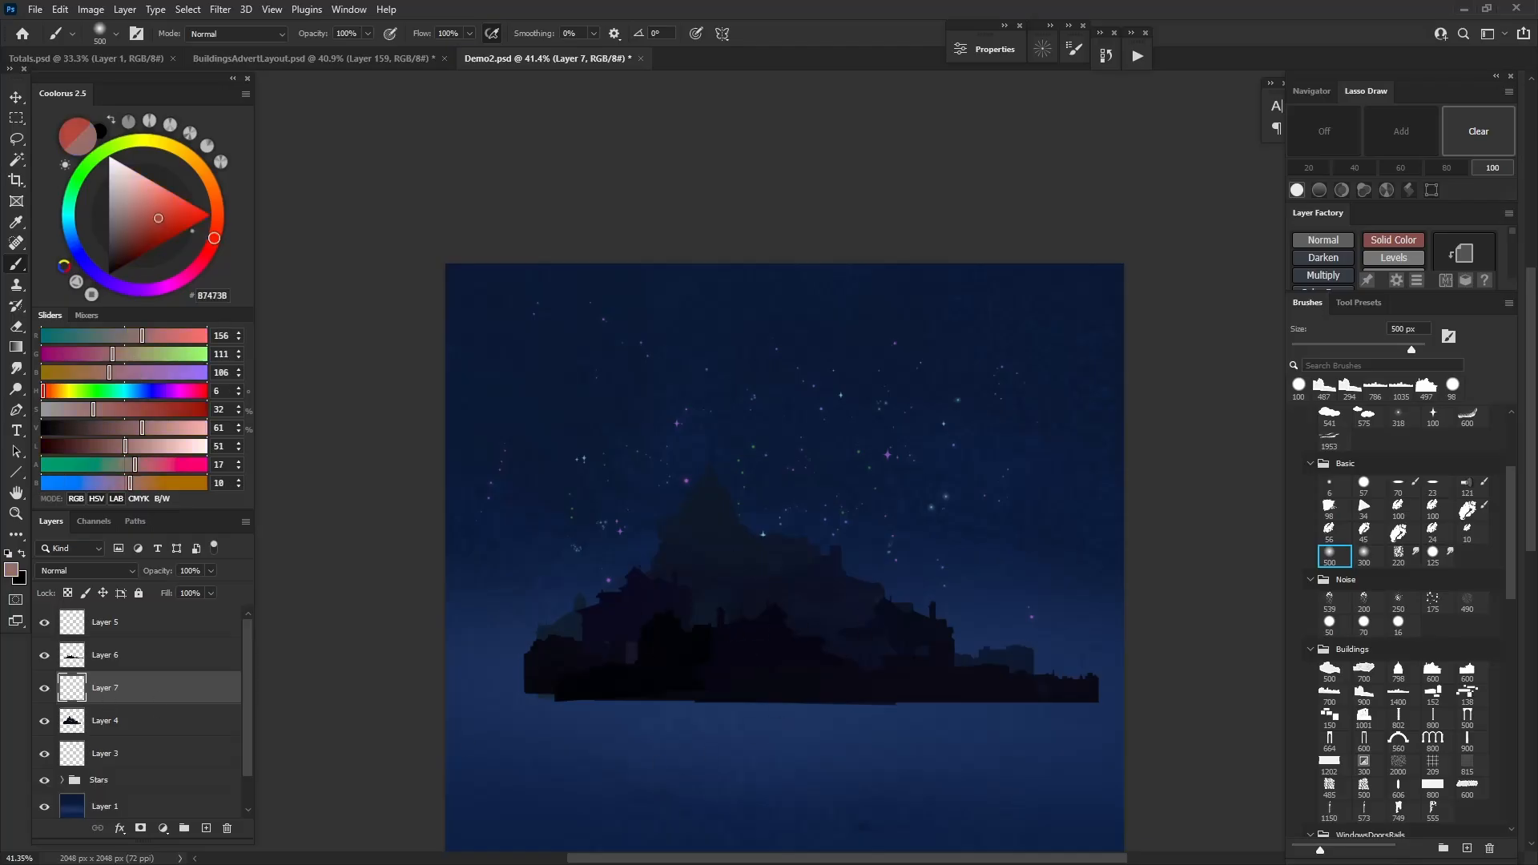
Paint a soft red glow behind the foreground buildings at the centre, right and left with the brush at 262 px
{"action": "left_click_drag", "start_coordinate": [714, 638], "coordinate": [672, 638], "text": "alt"}
{"action": "left_click_drag", "start_coordinate": [705, 621], "coordinate": [697, 547]}
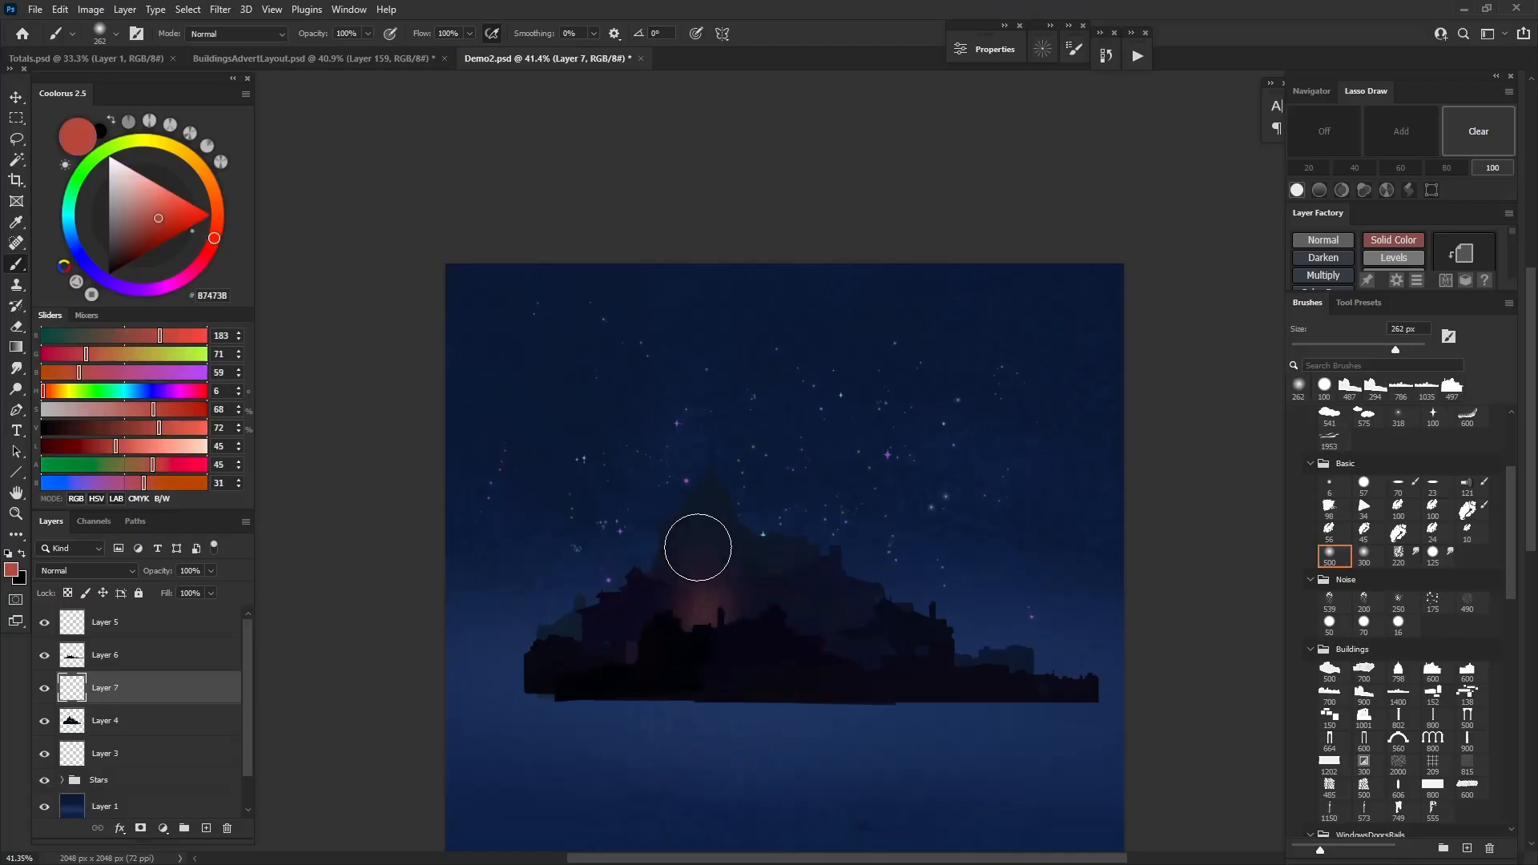
{"action": "mouse_move", "coordinate": [757, 650]}
{"action": "left_mouse_down"}
{"action": "mouse_move", "coordinate": [834, 665]}
{"action": "mouse_move", "coordinate": [756, 595]}
{"action": "left_mouse_up"}
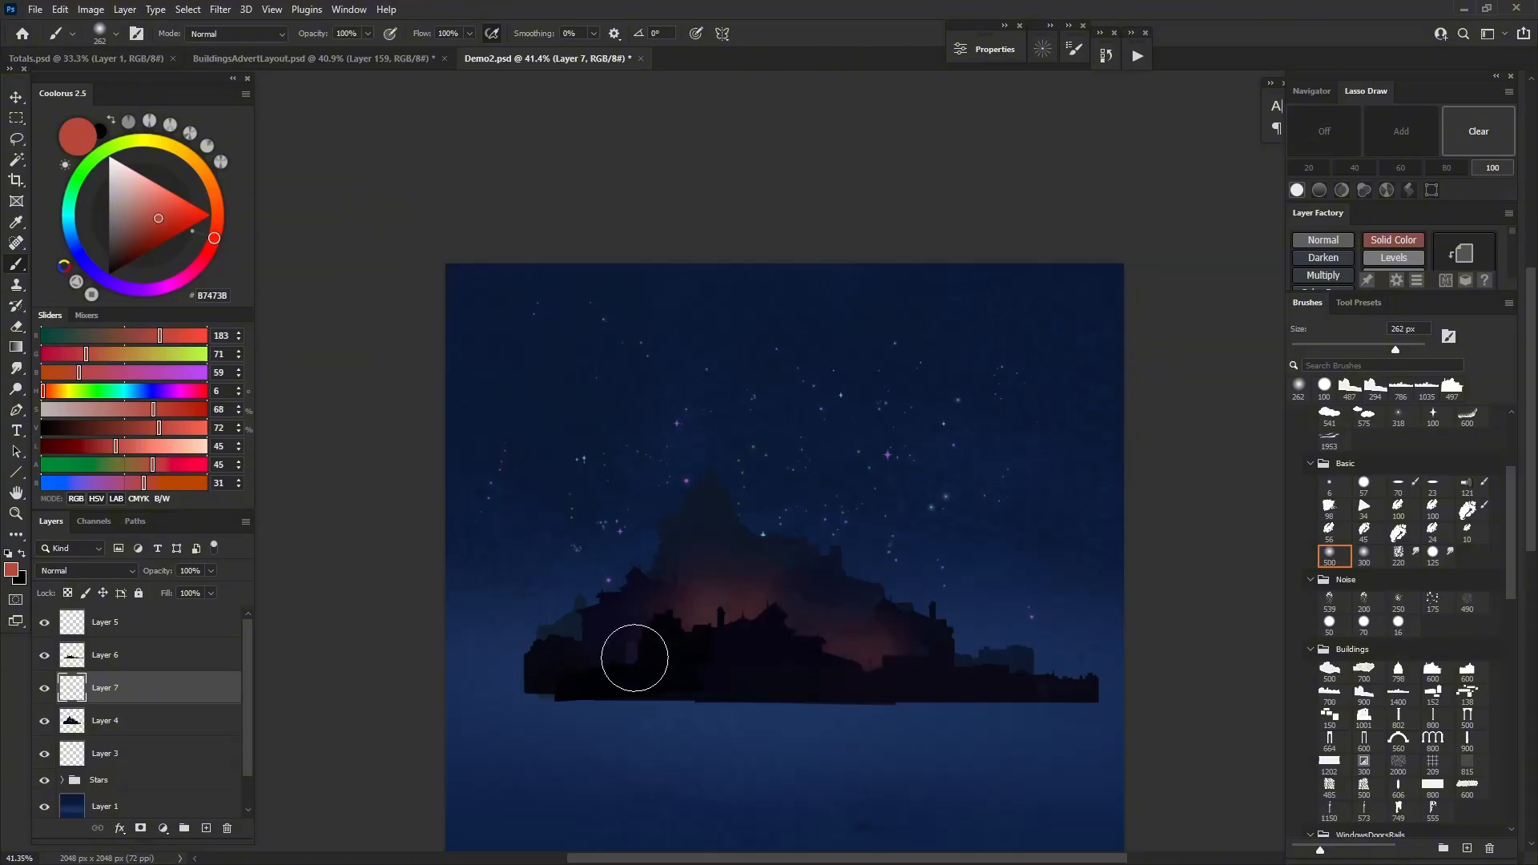
{"action": "left_click_drag", "start_coordinate": [634, 657], "coordinate": [613, 652]}
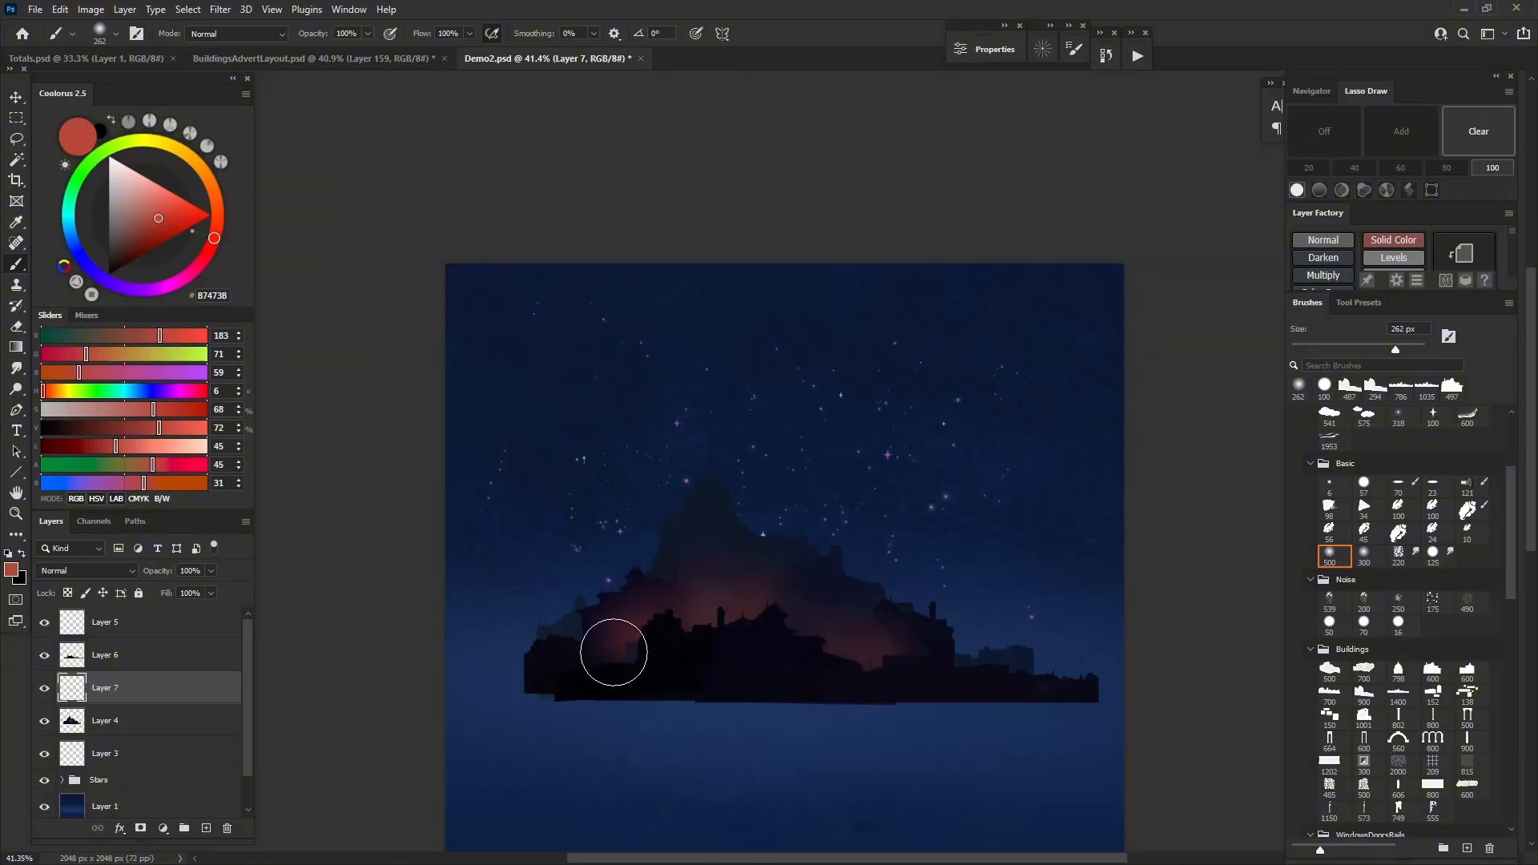
Texture the red glow at the centre and left with the 200 px Noise brush enlarged to 283 px
{"action": "left_click", "coordinate": [1363, 600]}
{"action": "left_click_drag", "start_coordinate": [713, 618], "coordinate": [733, 617], "text": "alt"}
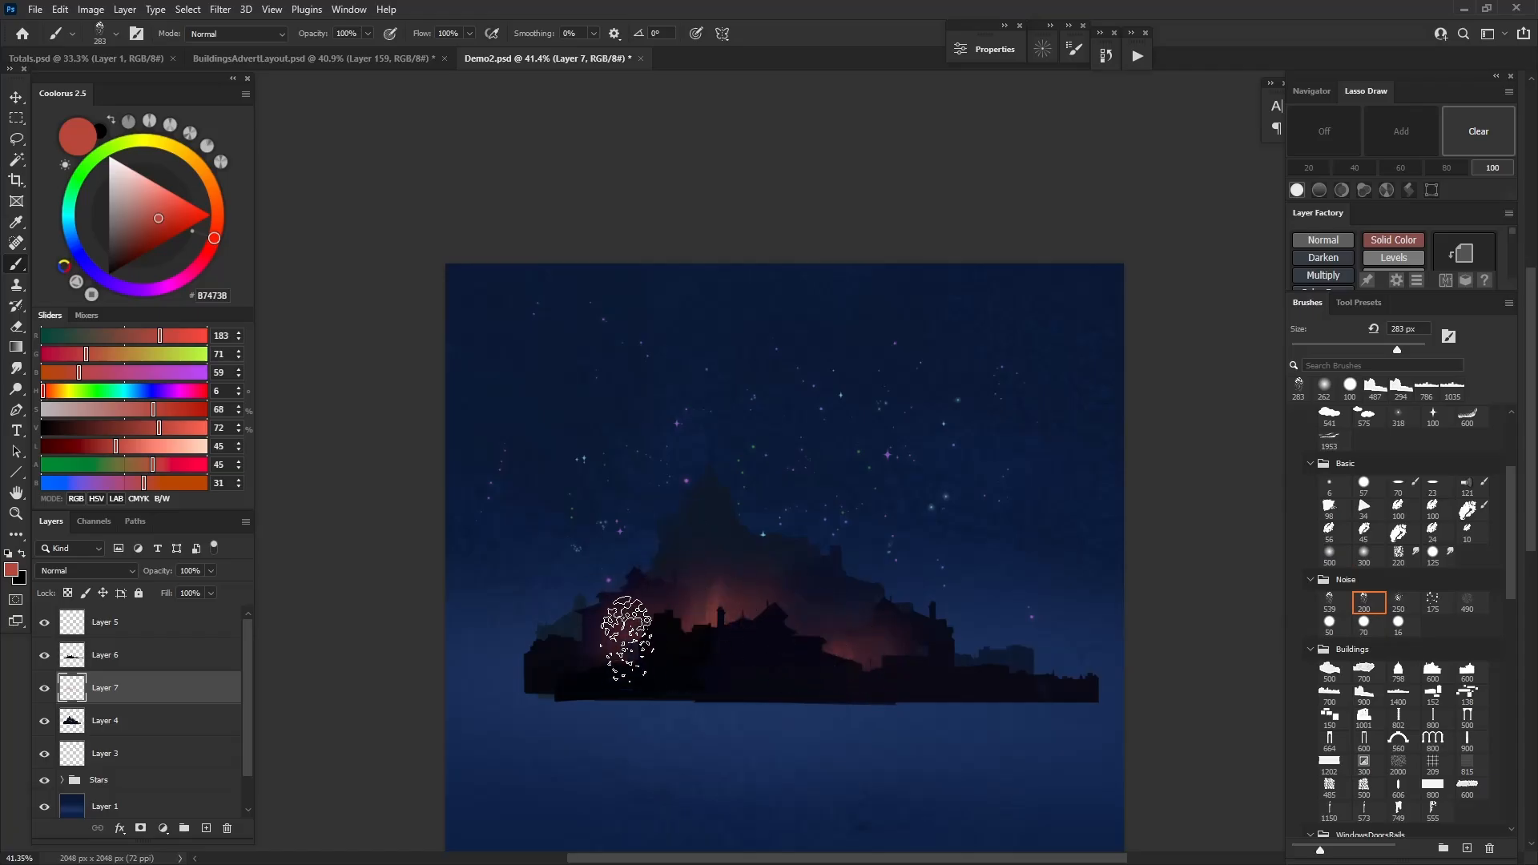
{"action": "mouse_move", "coordinate": [573, 645]}
{"action": "left_mouse_down"}
{"action": "mouse_move", "coordinate": [681, 613]}
{"action": "mouse_move", "coordinate": [632, 657]}
{"action": "mouse_move", "coordinate": [590, 653]}
{"action": "mouse_move", "coordinate": [632, 624]}
{"action": "left_mouse_up"}
Smudge the textured glow into the hillside at the centre and left with the 220 px Basic brush reduced to about 100 px
{"action": "key", "text": "r"}
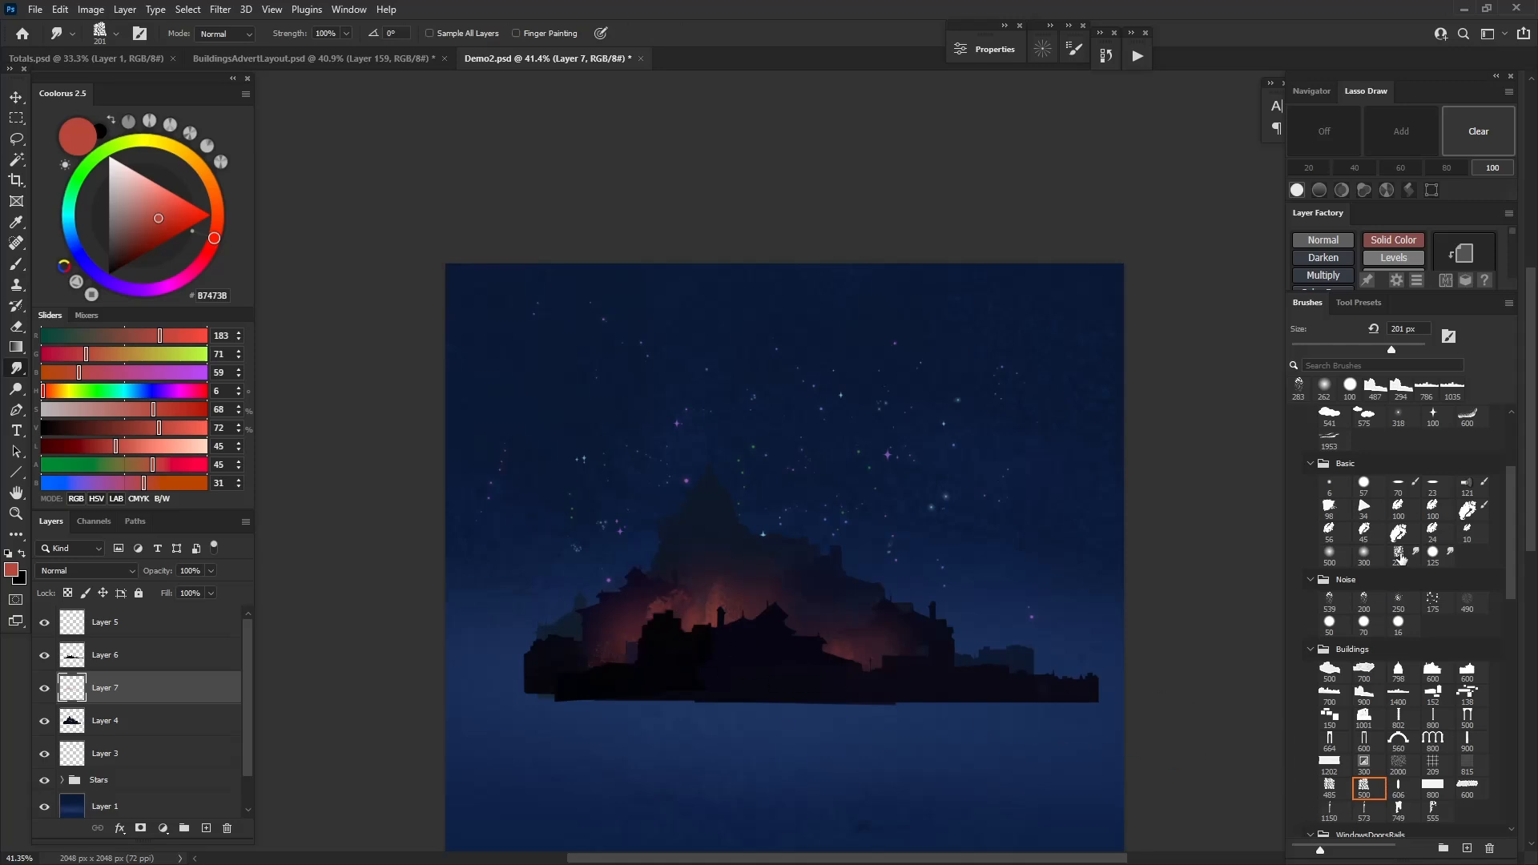
{"action": "left_click", "coordinate": [1400, 558]}
{"action": "left_click_drag", "start_coordinate": [699, 558], "coordinate": [680, 558]}
{"action": "left_click_drag", "start_coordinate": [699, 564], "coordinate": [718, 583]}
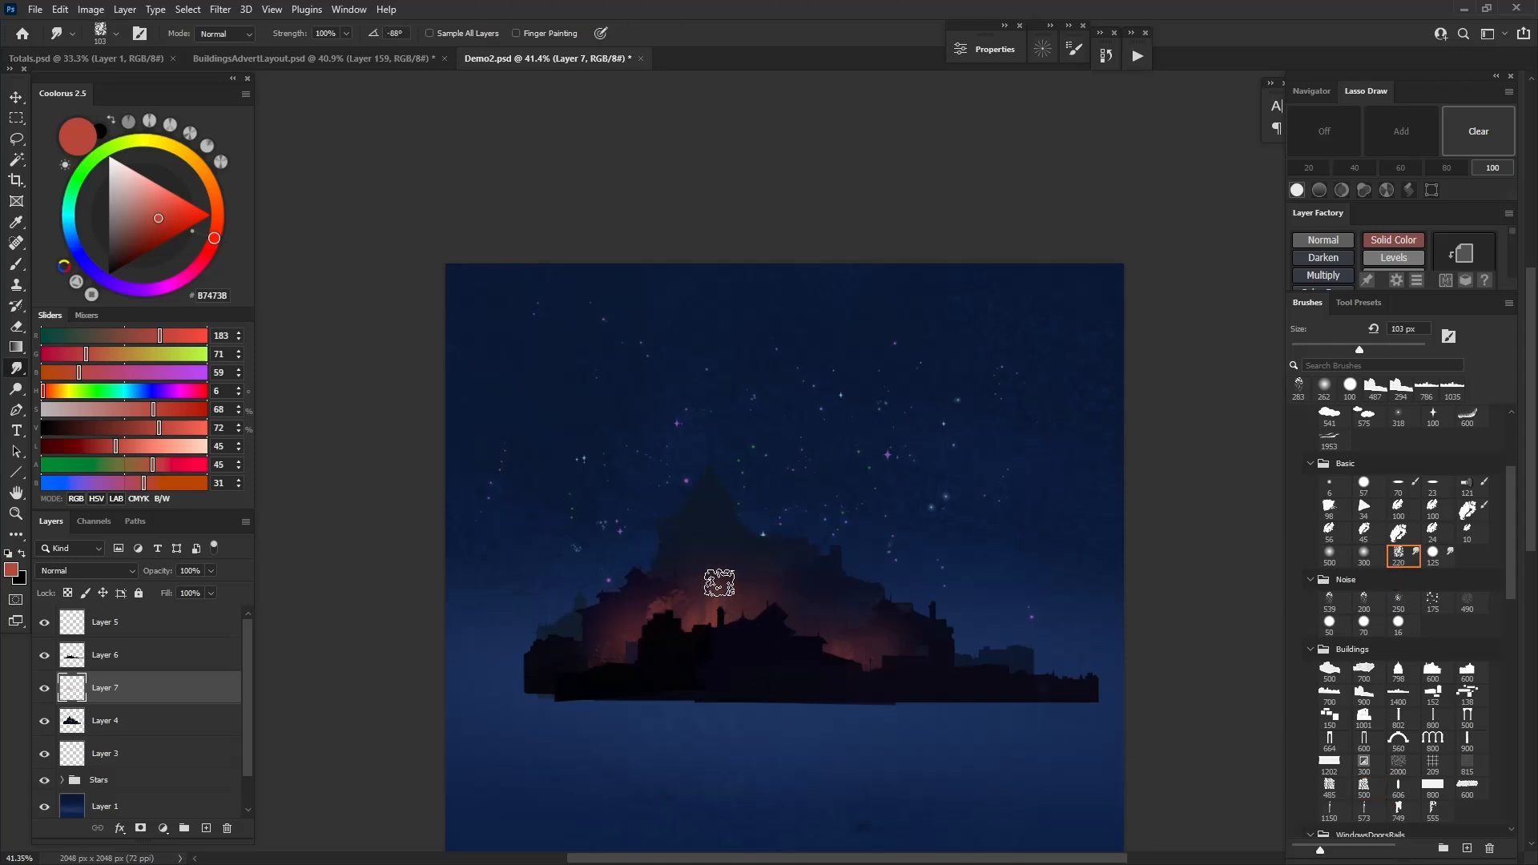
{"action": "mouse_move", "coordinate": [676, 632]}
{"action": "left_mouse_down"}
{"action": "mouse_move", "coordinate": [665, 605]}
{"action": "mouse_move", "coordinate": [651, 608]}
{"action": "left_mouse_up"}
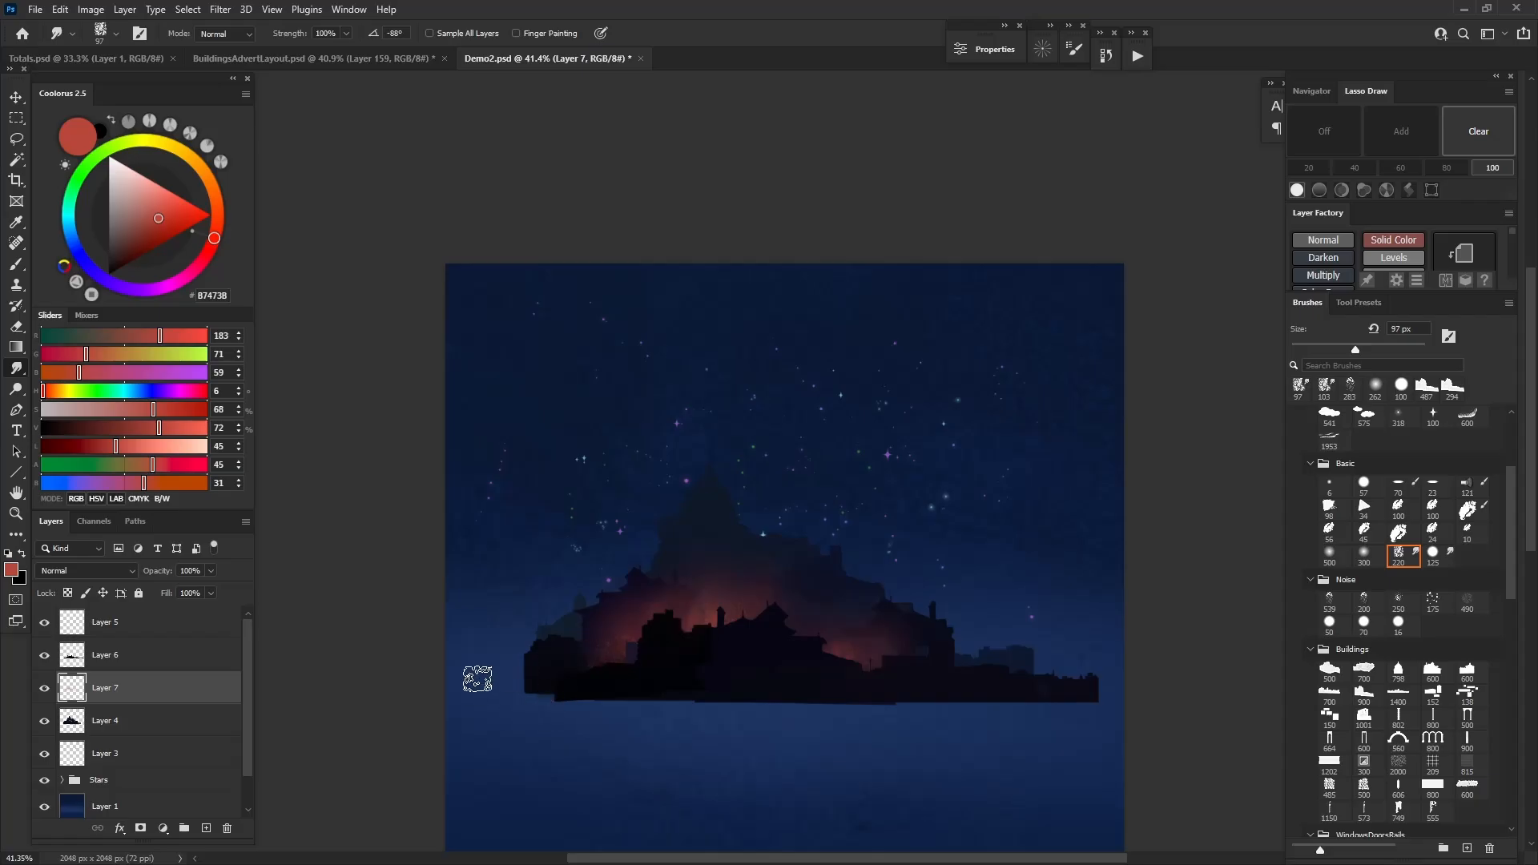
Extend the textured red glow behind the far-right buildings with the 283 px Noise brush and blend it with the 97 px Smudge brush
{"action": "key", "text": "b"}
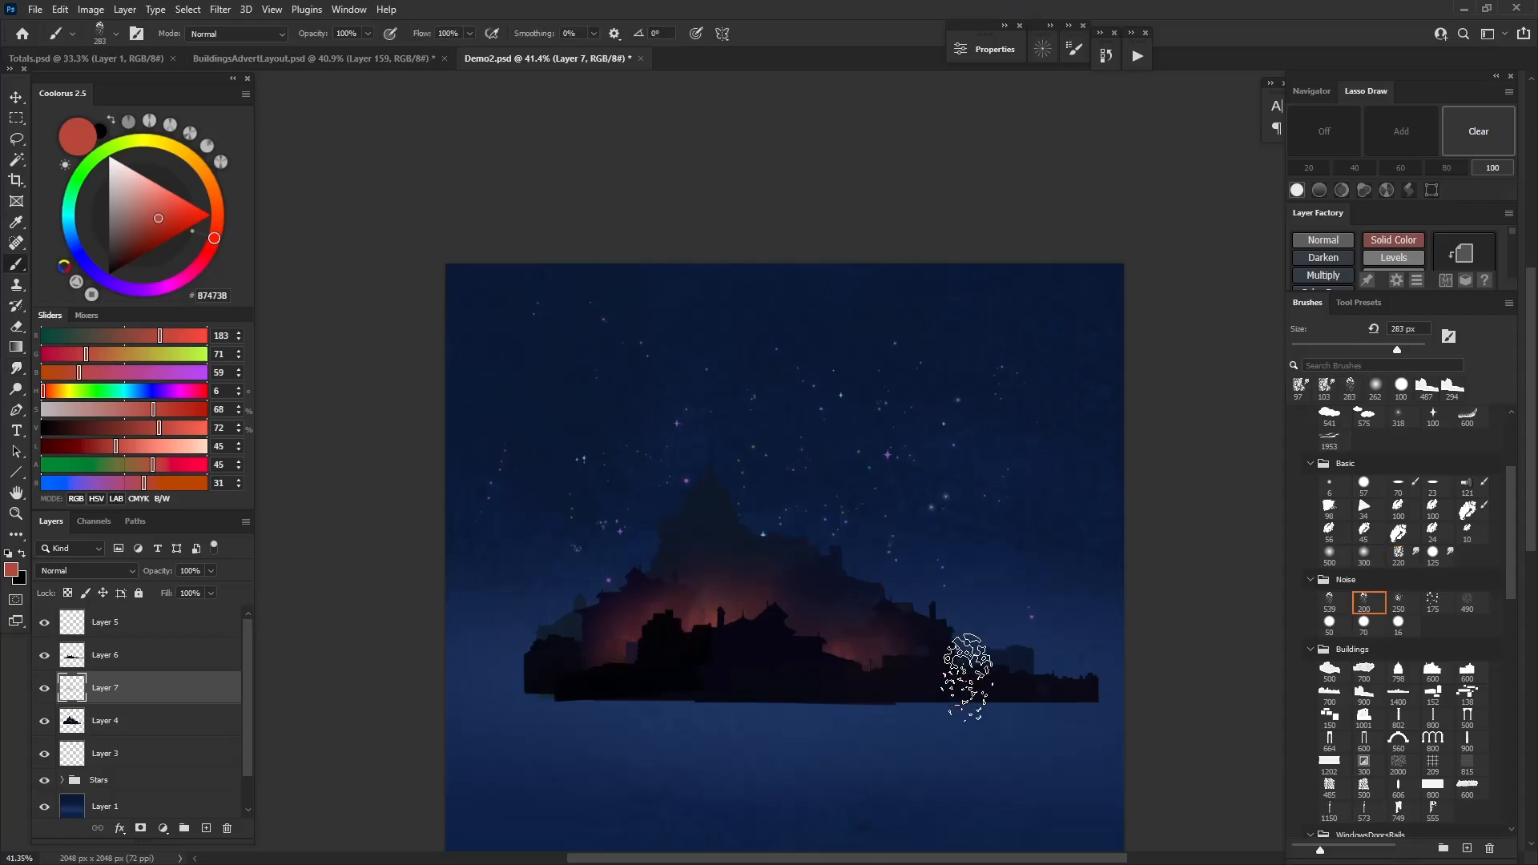
{"action": "mouse_move", "coordinate": [961, 639]}
{"action": "left_mouse_down"}
{"action": "mouse_move", "coordinate": [885, 644]}
{"action": "mouse_move", "coordinate": [931, 624]}
{"action": "mouse_move", "coordinate": [868, 652]}
{"action": "mouse_move", "coordinate": [983, 667]}
{"action": "mouse_move", "coordinate": [988, 633]}
{"action": "mouse_move", "coordinate": [959, 656]}
{"action": "left_mouse_up"}
{"action": "key", "text": "r"}
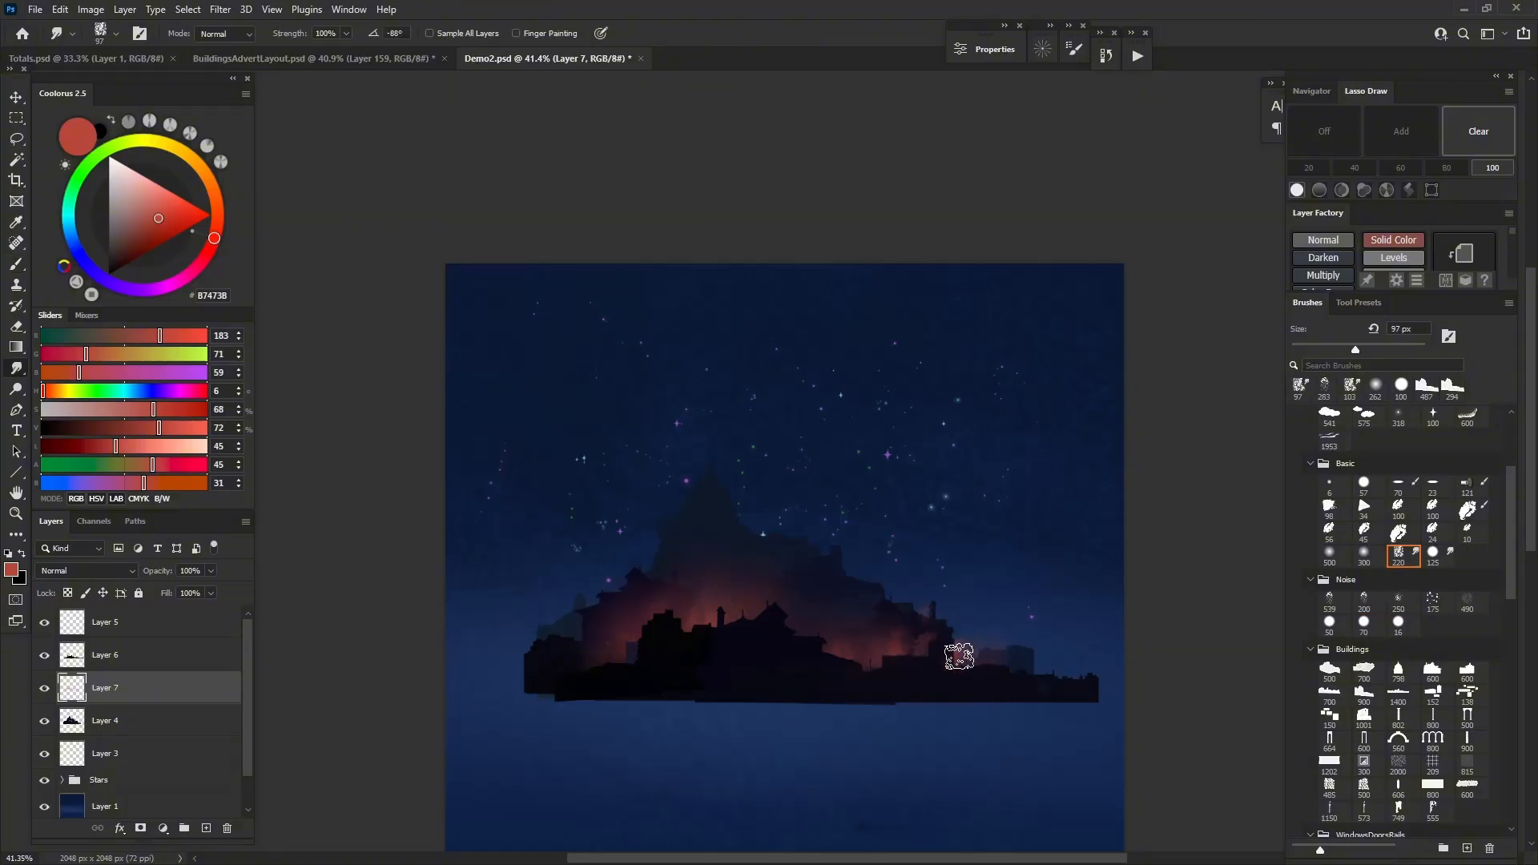
{"action": "scroll", "coordinate": [801, 616], "scroll_direction": "down", "scroll_amount": 5}
{"action": "scroll", "coordinate": [739, 608], "scroll_direction": "up", "scroll_amount": 3}
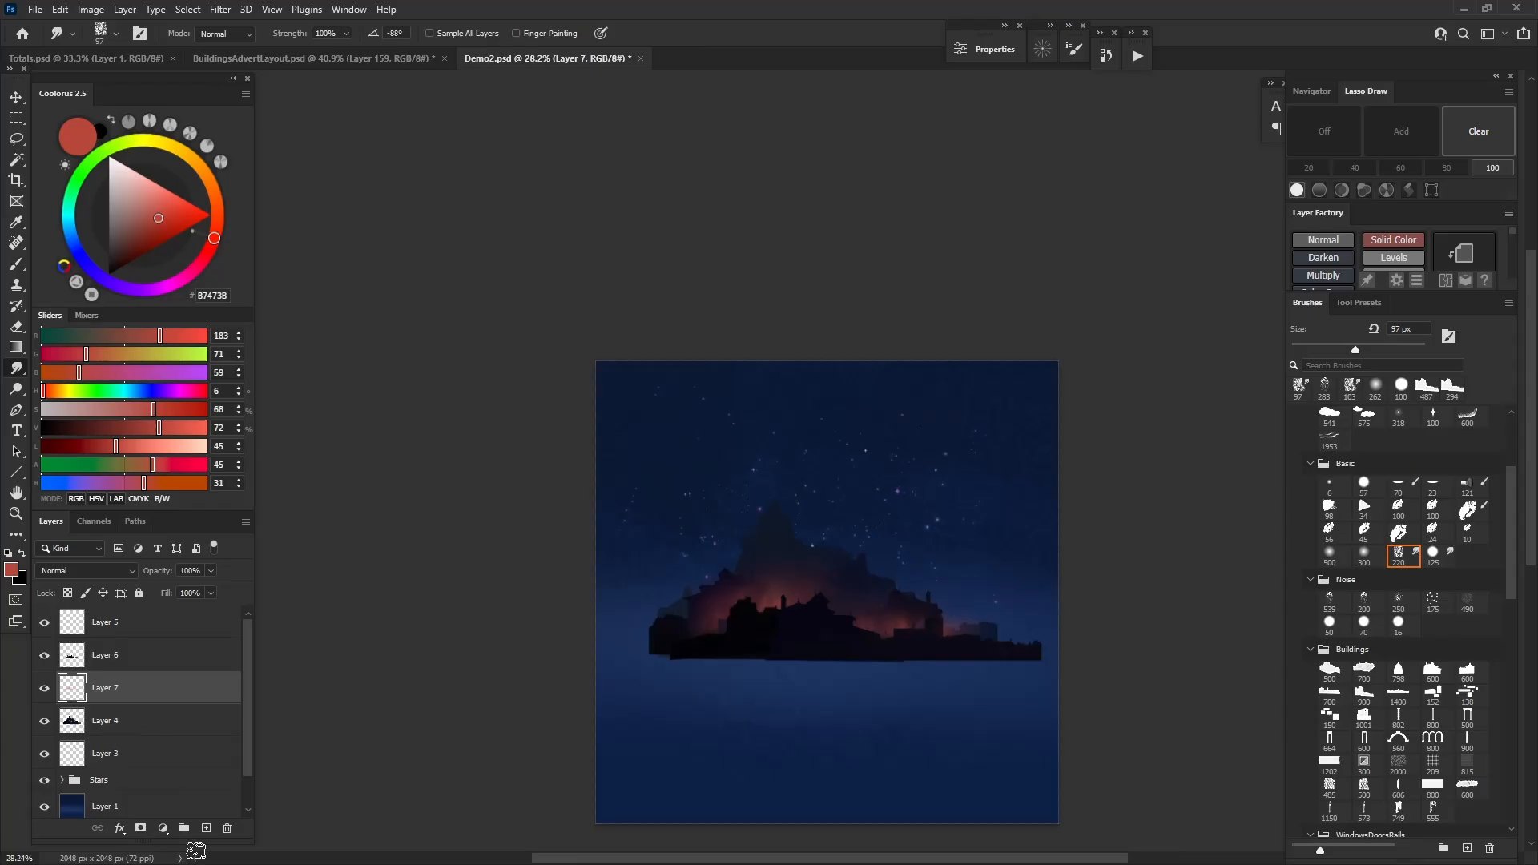
Add a layer between Layer 7 and Layer 4 and stamp the 900 px Buildings brush on it at 557 px in a sampled dark navy
{"action": "left_click", "coordinate": [206, 828]}
{"action": "left_click_drag", "start_coordinate": [114, 696], "coordinate": [152, 733]}
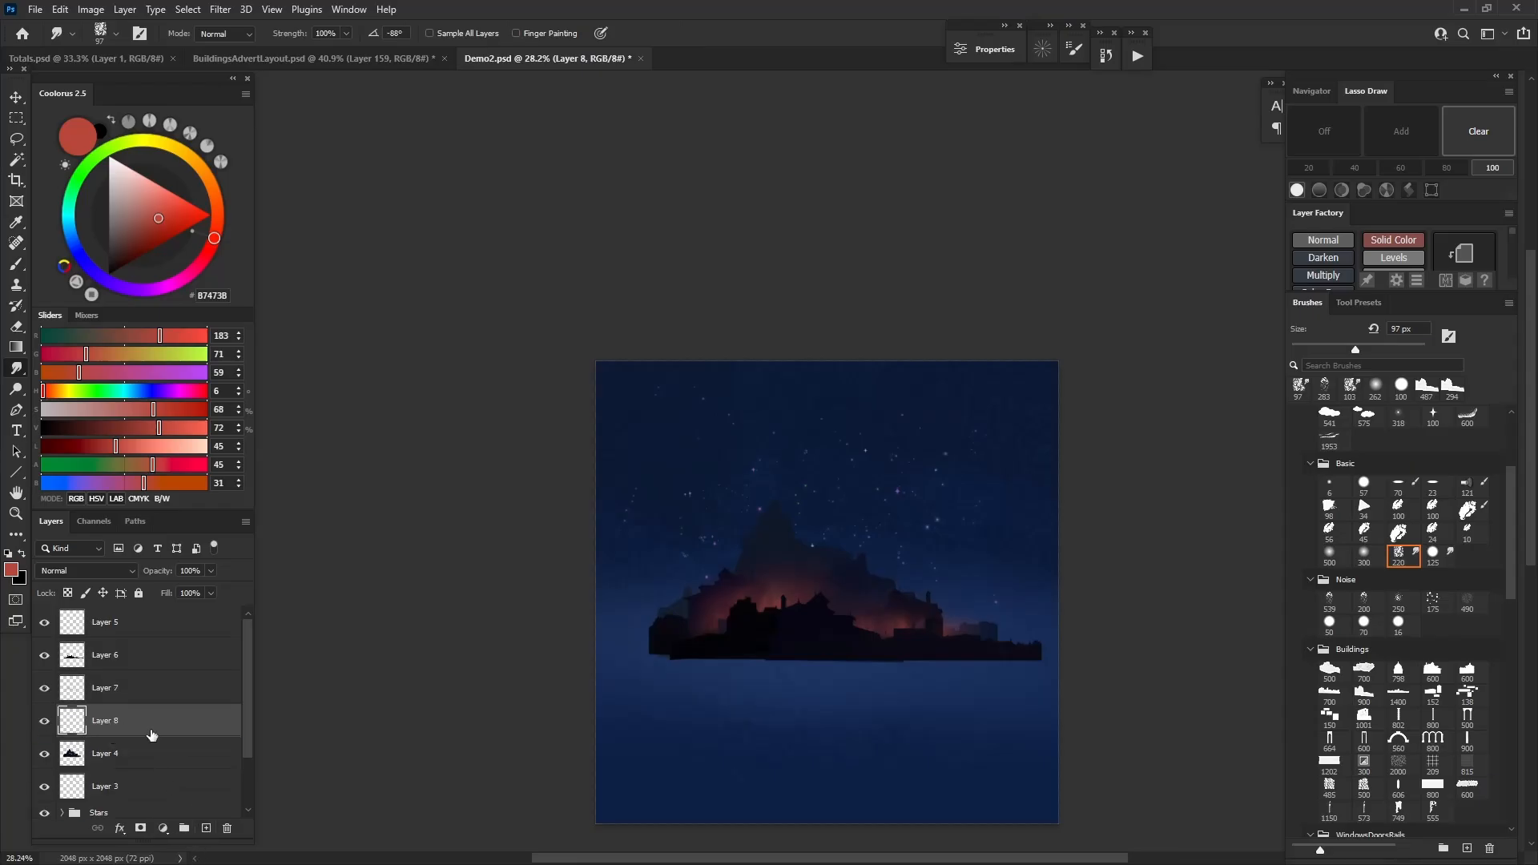
{"action": "left_click", "coordinate": [1360, 697]}
{"action": "scroll", "coordinate": [768, 592], "scroll_direction": "up", "scroll_amount": 2}
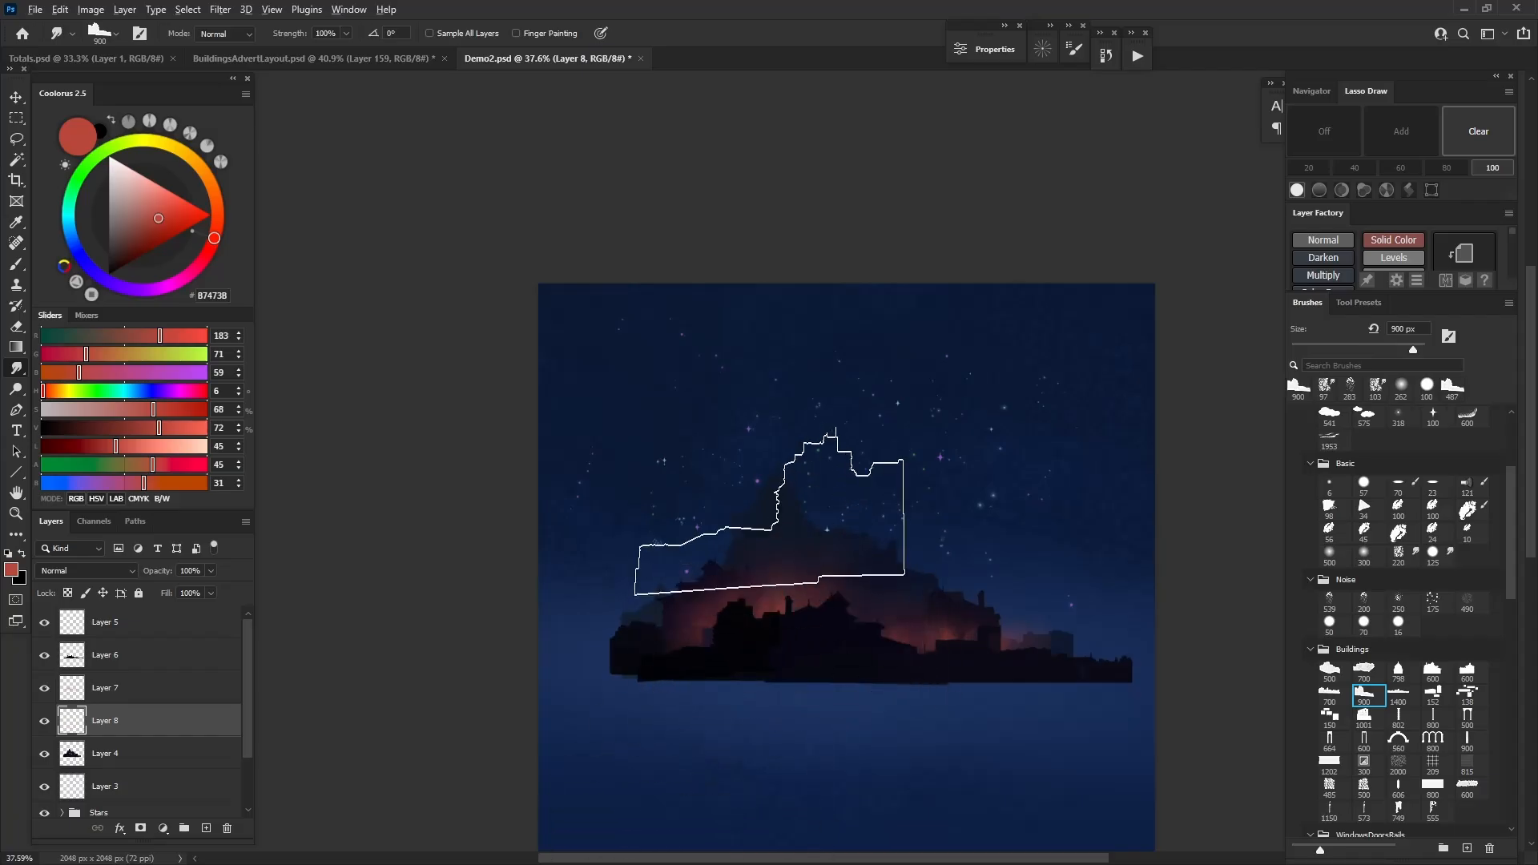
{"action": "key", "text": "b"}
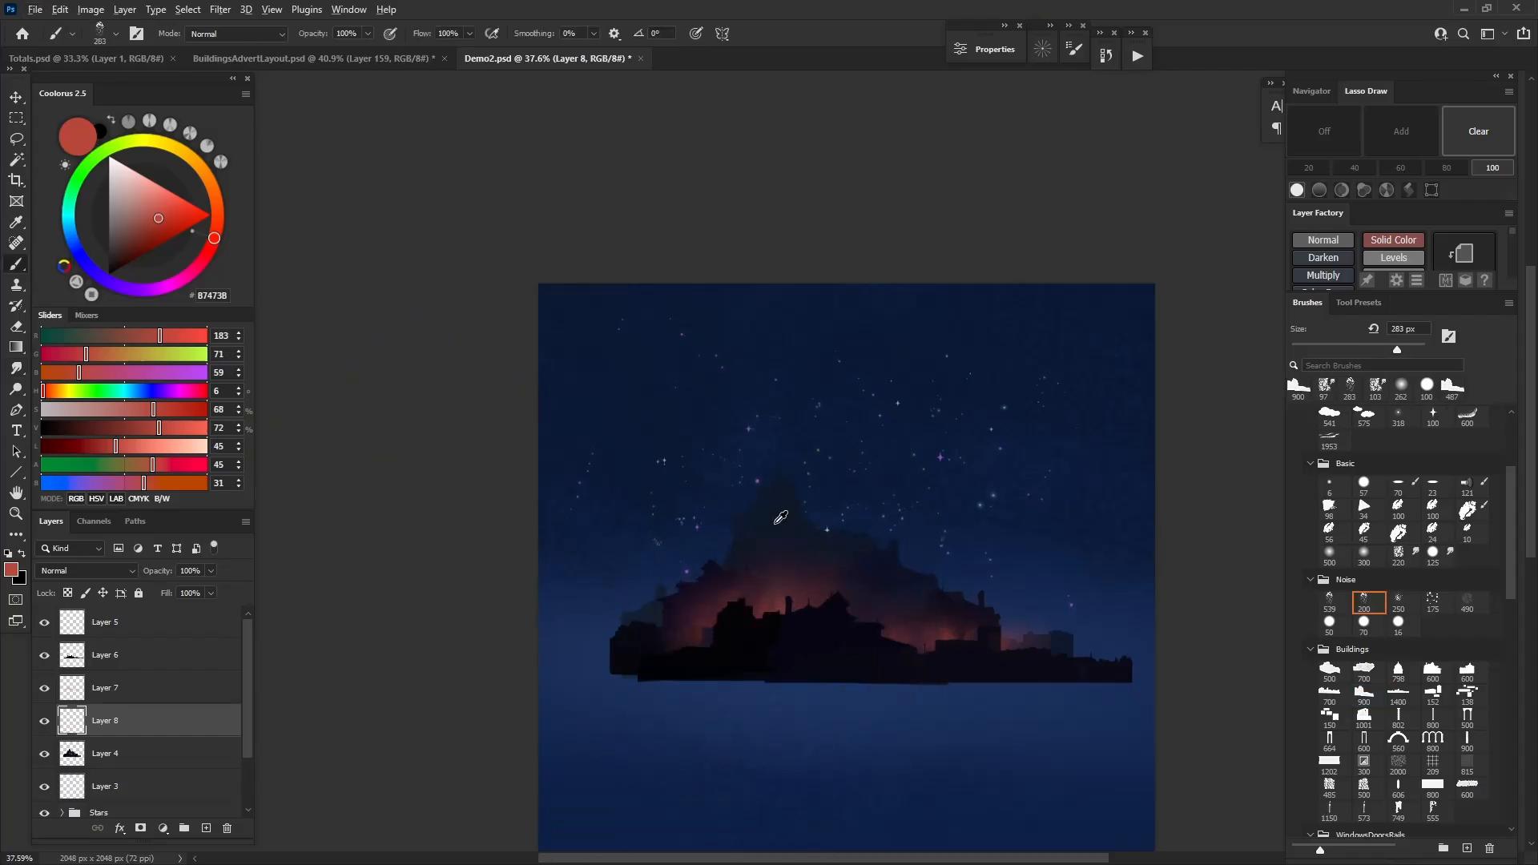
{"action": "left_click", "coordinate": [1120, 619], "text": "alt"}
{"action": "left_click", "coordinate": [1363, 695]}
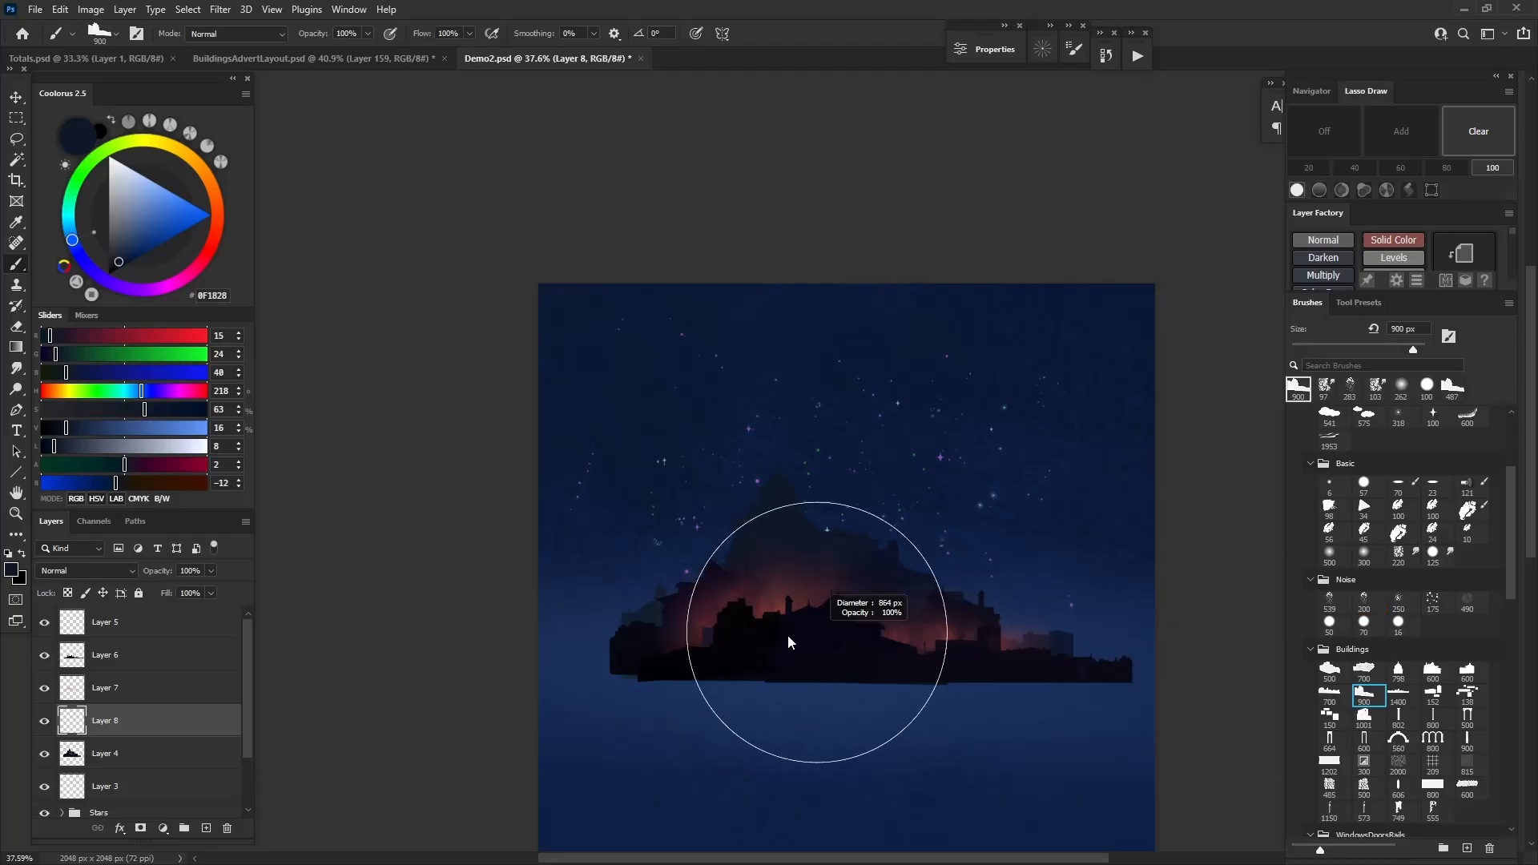
{"action": "left_click", "coordinate": [752, 499], "text": "alt"}
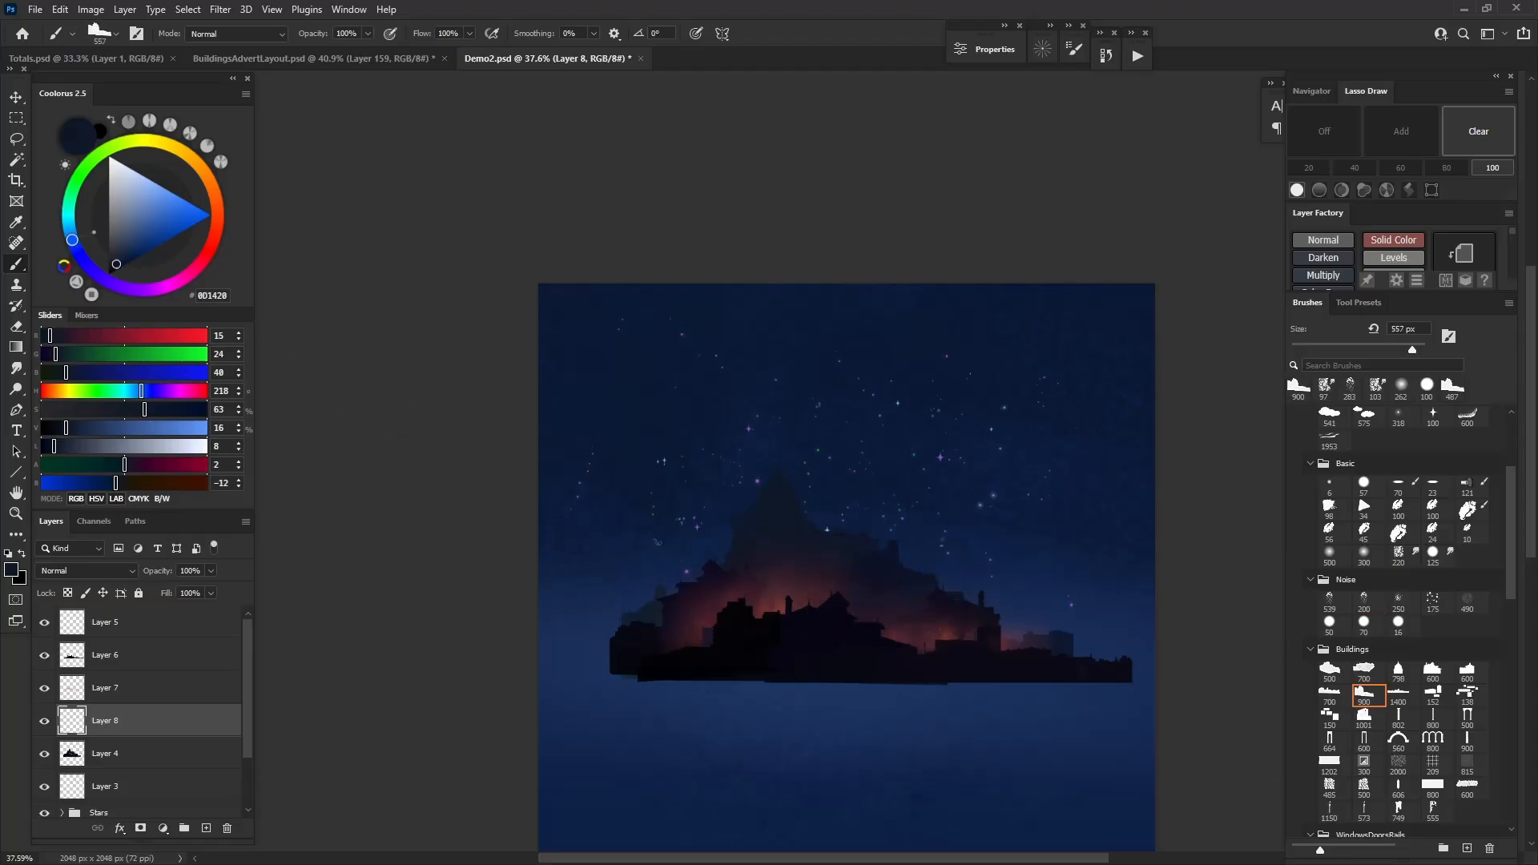
{"action": "left_click", "coordinate": [818, 653]}
Reduce the building brush to 433 px, sample #07101E, and redo the stamp right of the hill's centre, undoing the misplaced attempts
{"action": "left_click_drag", "start_coordinate": [818, 653], "coordinate": [781, 653]}
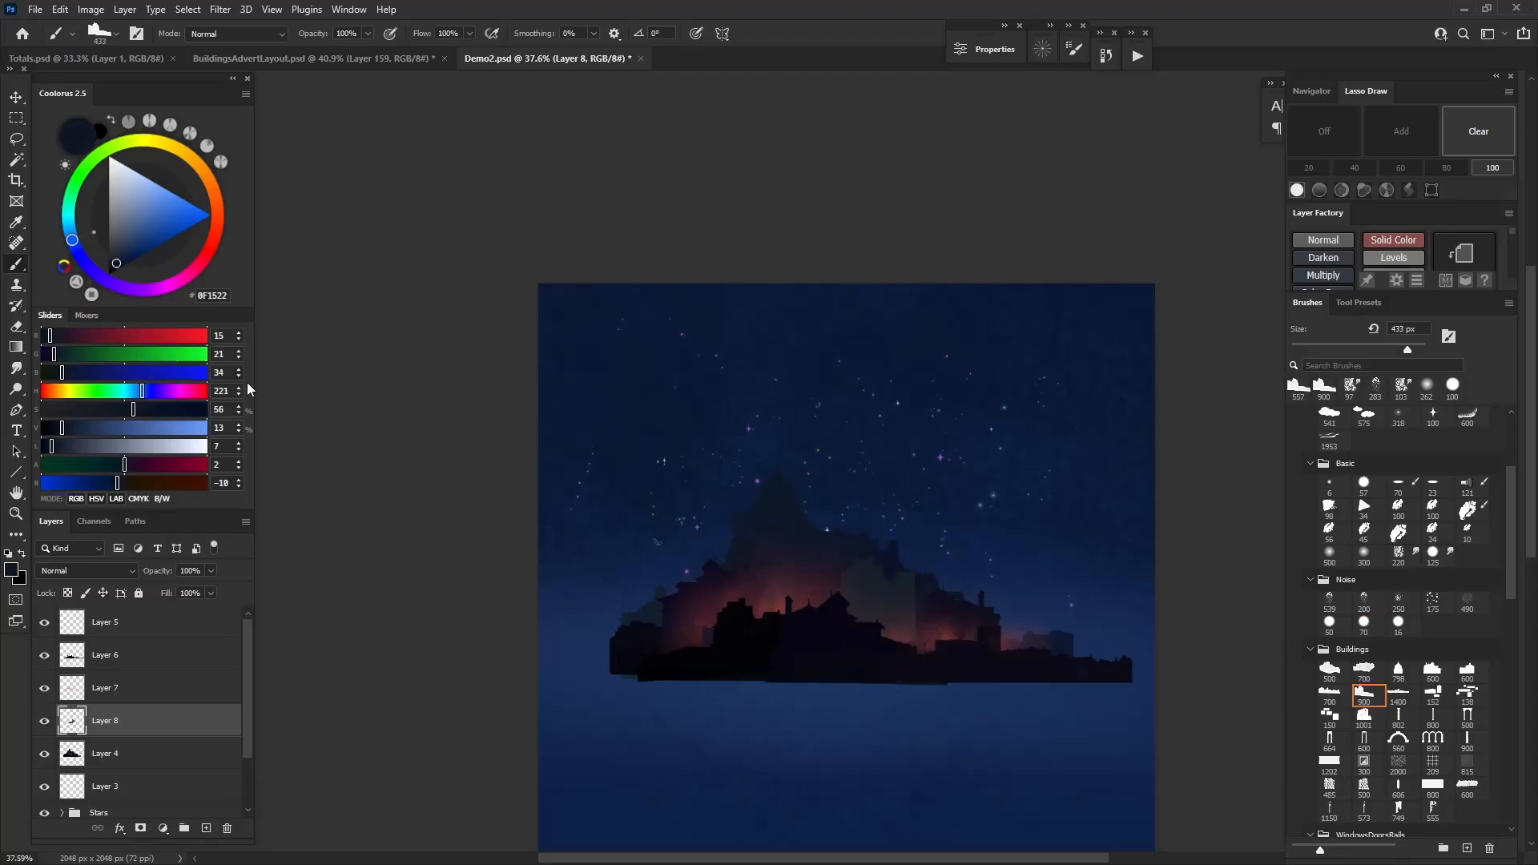
{"action": "left_click", "coordinate": [646, 531], "text": "alt"}
{"action": "key", "text": "ctrl+z"}
{"action": "left_click", "coordinate": [835, 604]}
{"action": "key", "text": "ctrl+z"}
{"action": "left_click", "coordinate": [852, 592]}
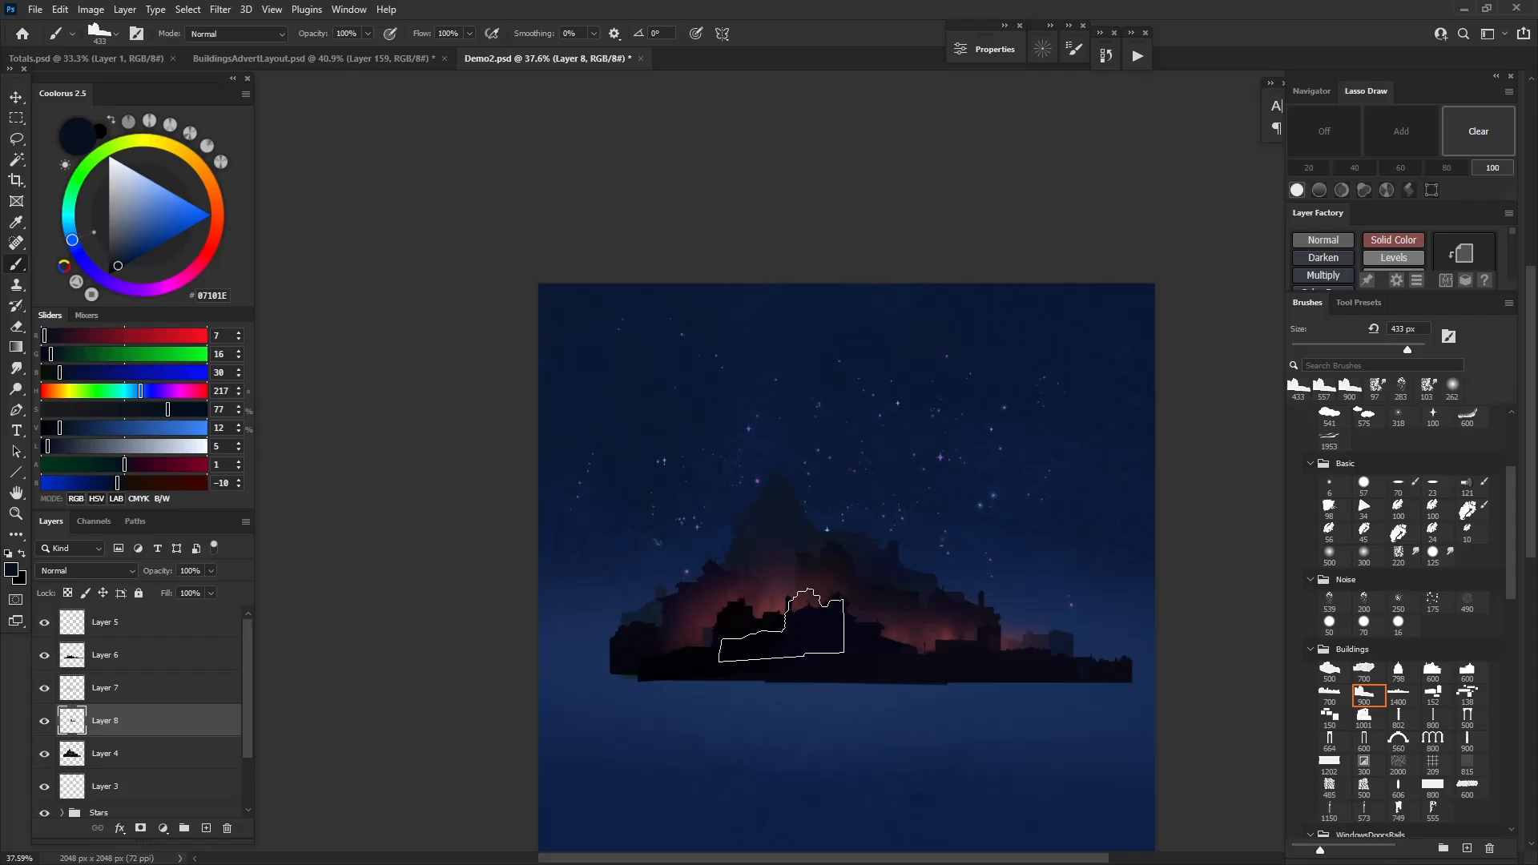
Reduce the building brush to 367 px, set its Color Dynamics saturation jitter to 2%, and stamp buildings left of the hill's centre
{"action": "left_click_drag", "start_coordinate": [804, 601], "coordinate": [784, 600]}
{"action": "left_click", "coordinate": [781, 593]}
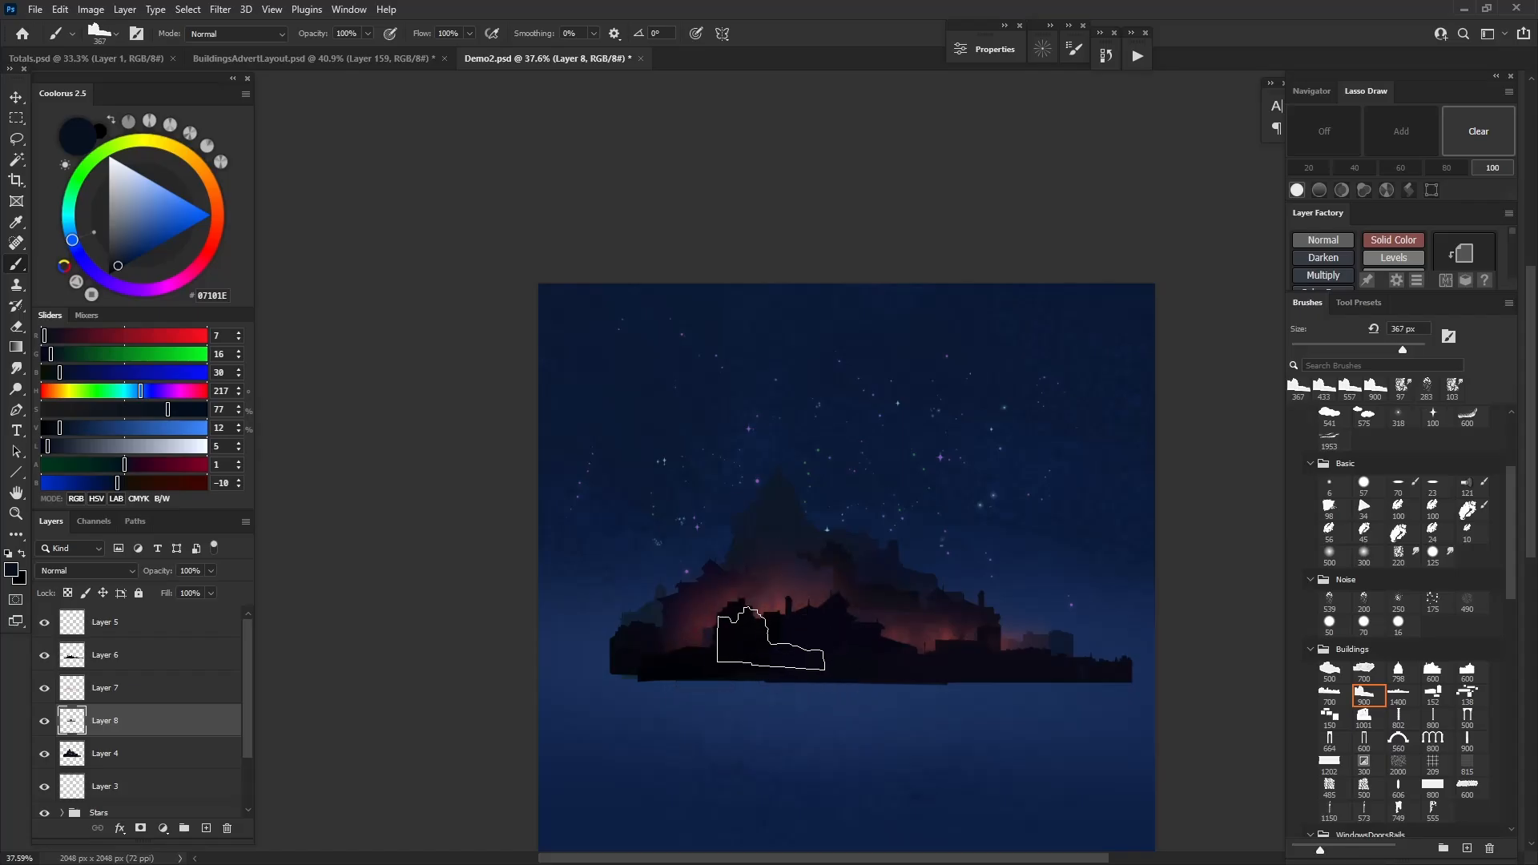
{"action": "key", "text": "F5"}
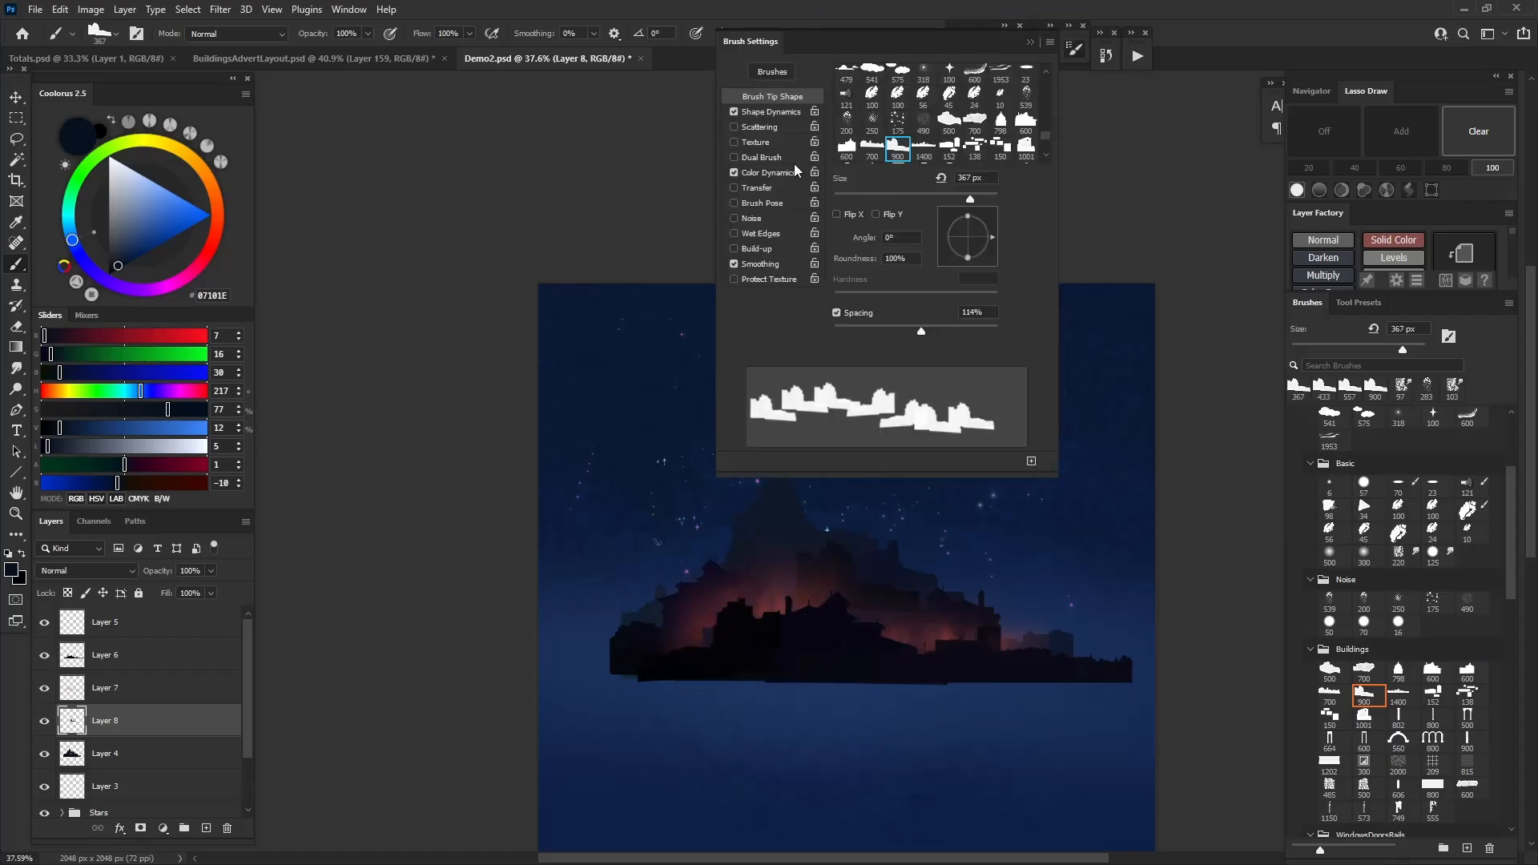
{"action": "left_click", "coordinate": [769, 172]}
{"action": "left_click", "coordinate": [904, 170]}
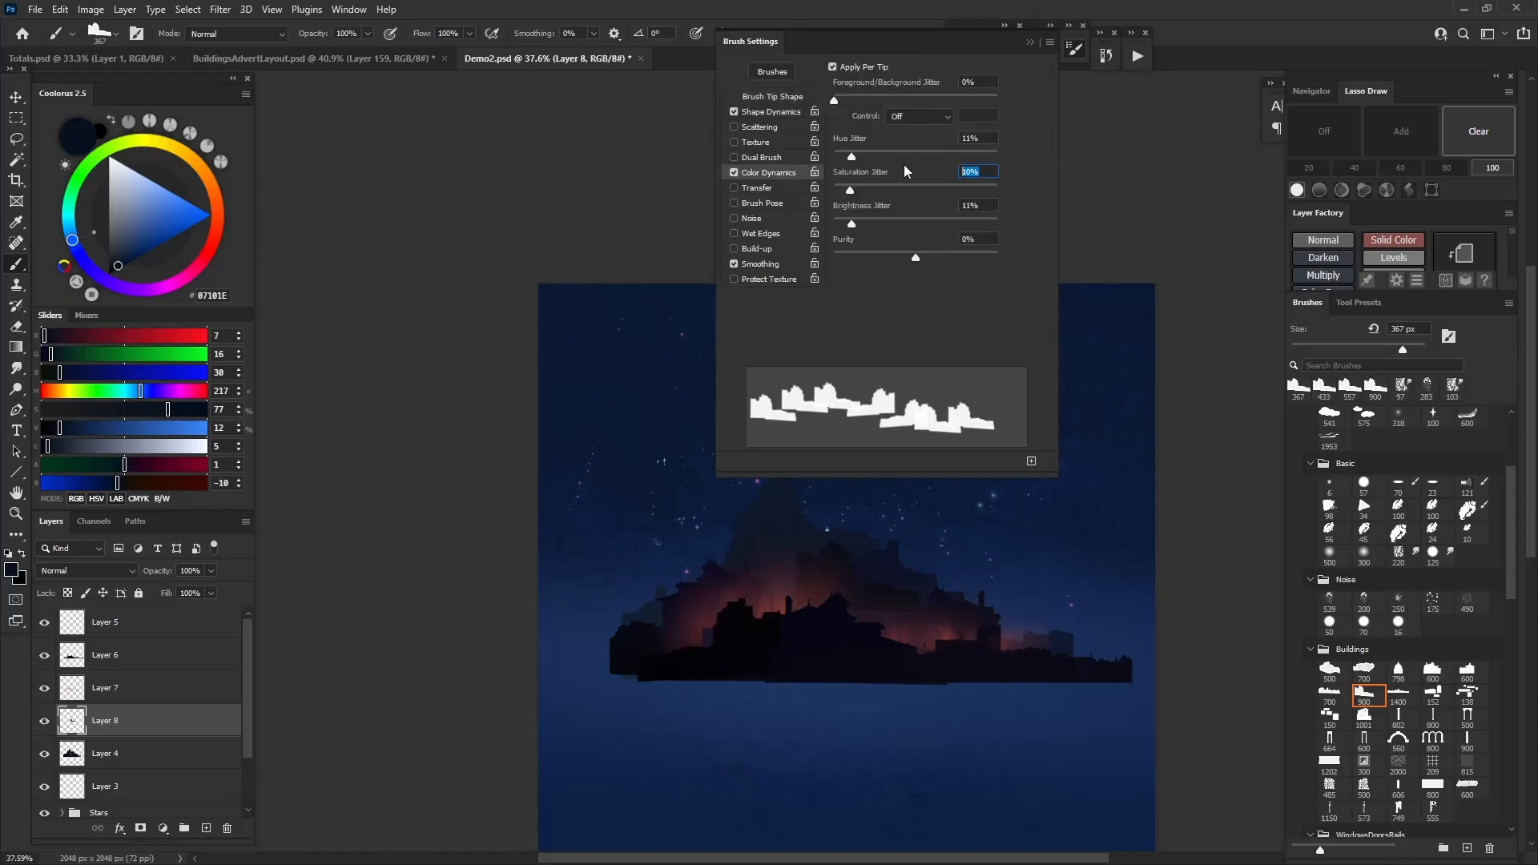
{"action": "type", "text": "2"}
{"action": "left_click", "coordinate": [1029, 41]}
{"action": "left_click", "coordinate": [775, 639]}
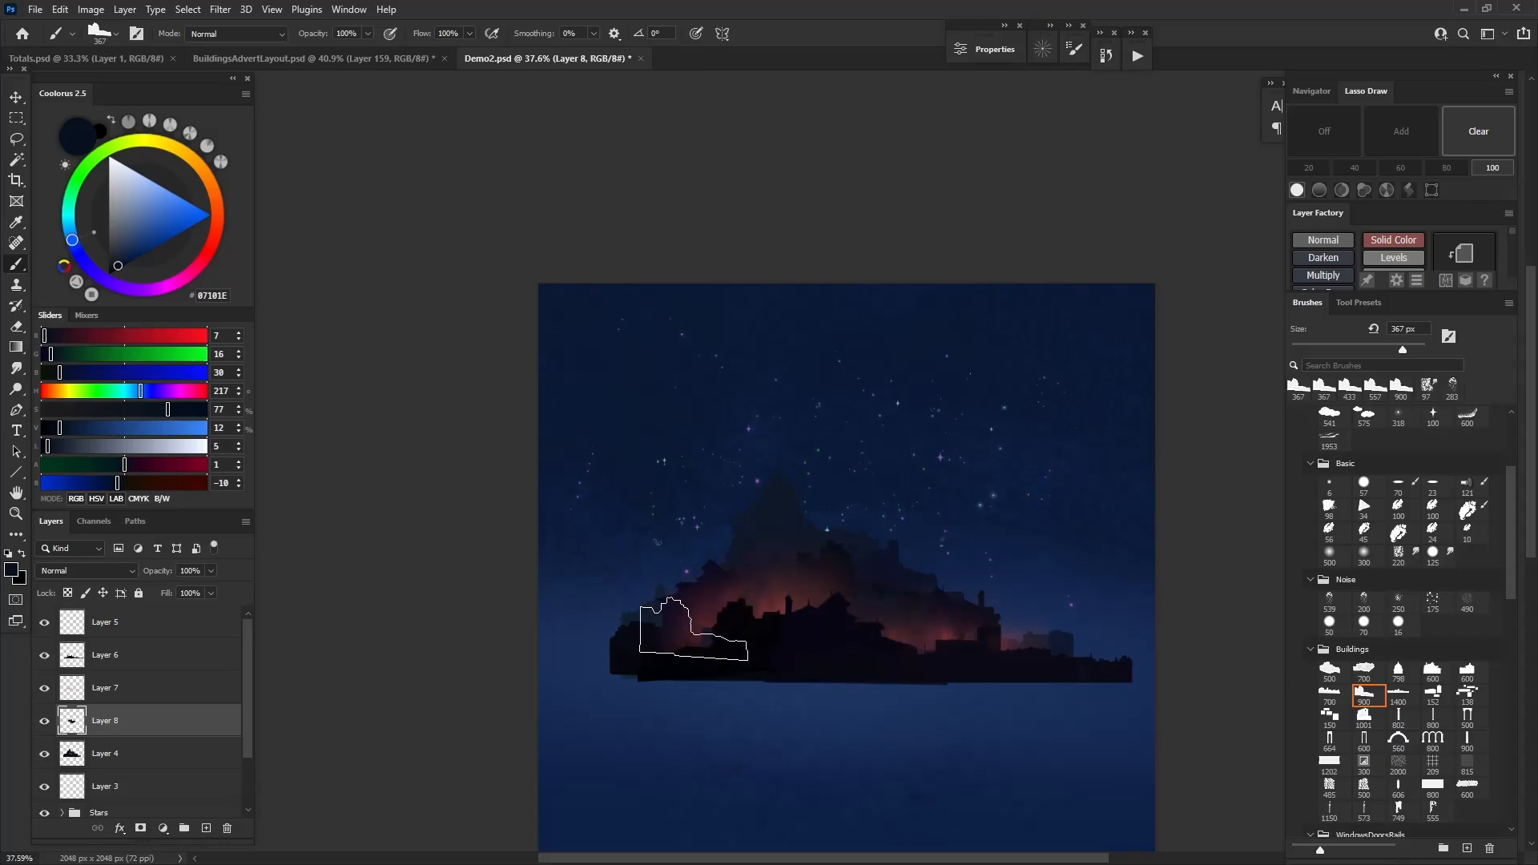
Stamp the 600 px Buildings brush at 414 px on the hill's left side of Layer 8 in a sampled #110E1C
{"action": "left_click", "coordinate": [1398, 673]}
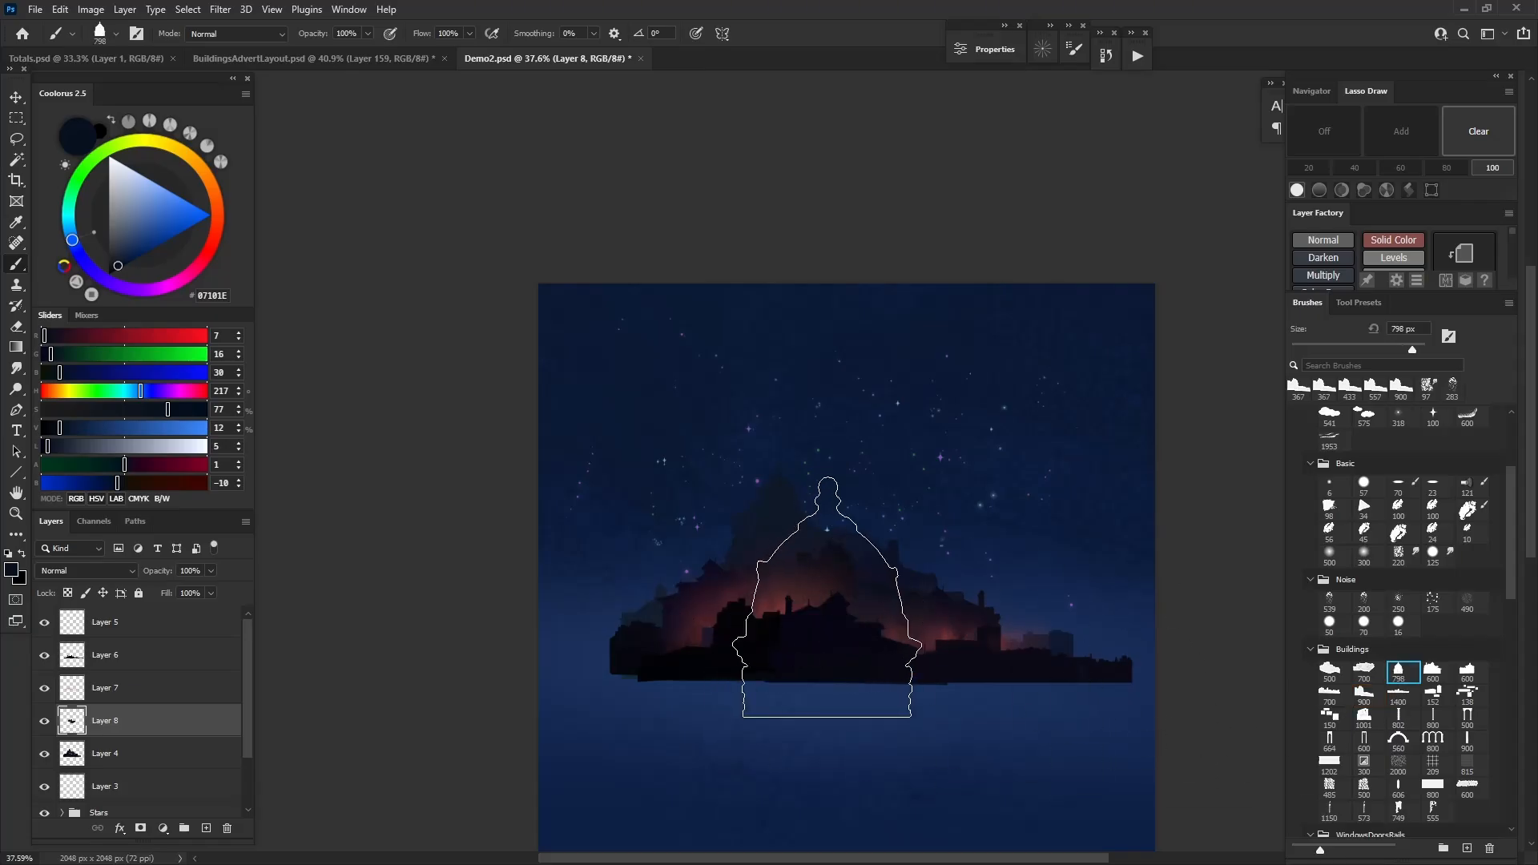
{"action": "left_click", "coordinate": [1432, 671]}
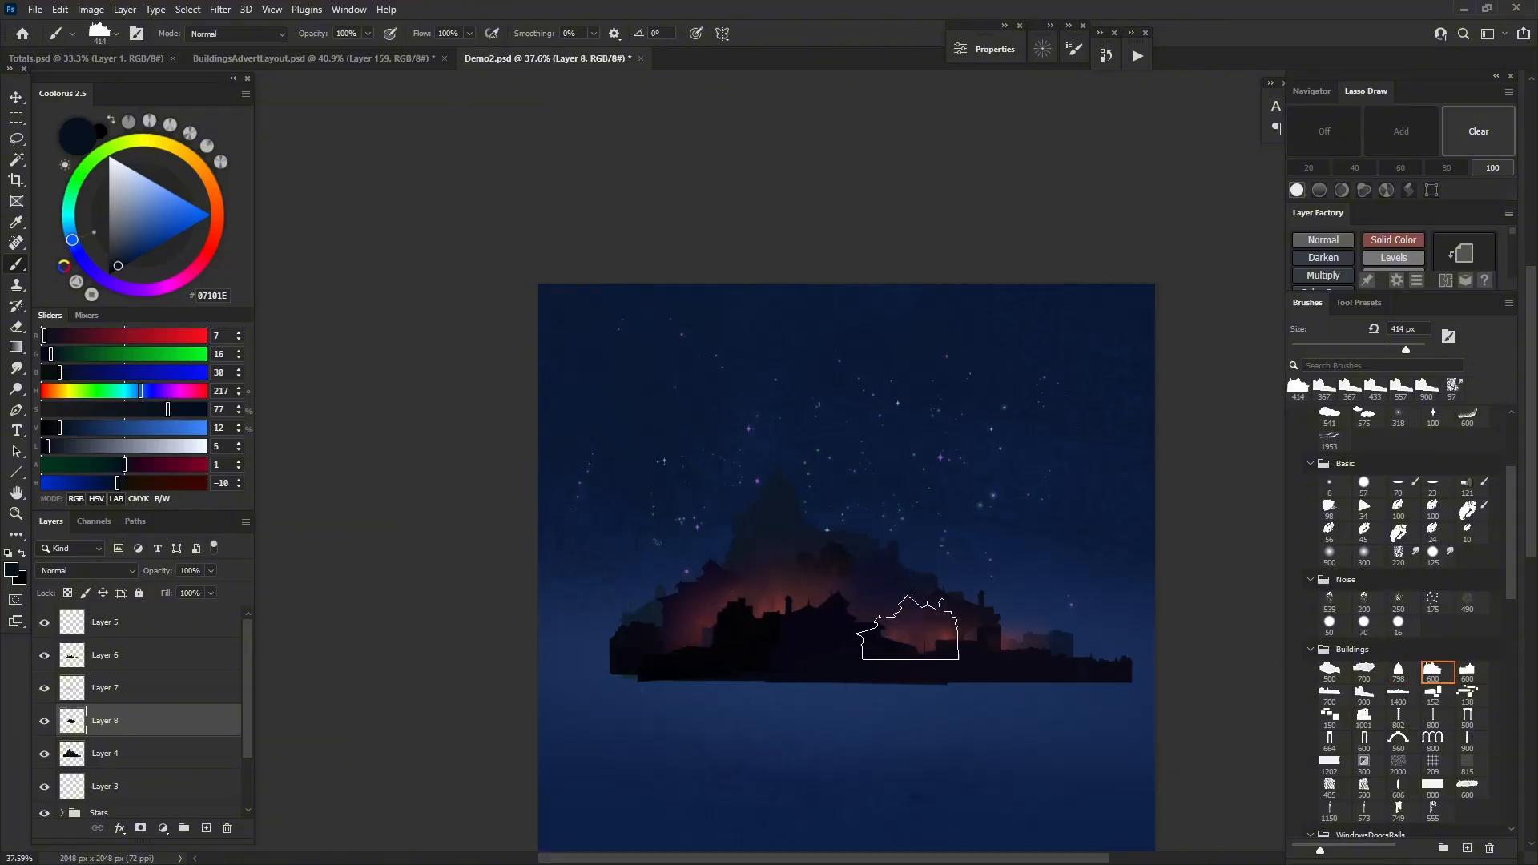
{"action": "left_click", "coordinate": [940, 595], "text": "alt"}
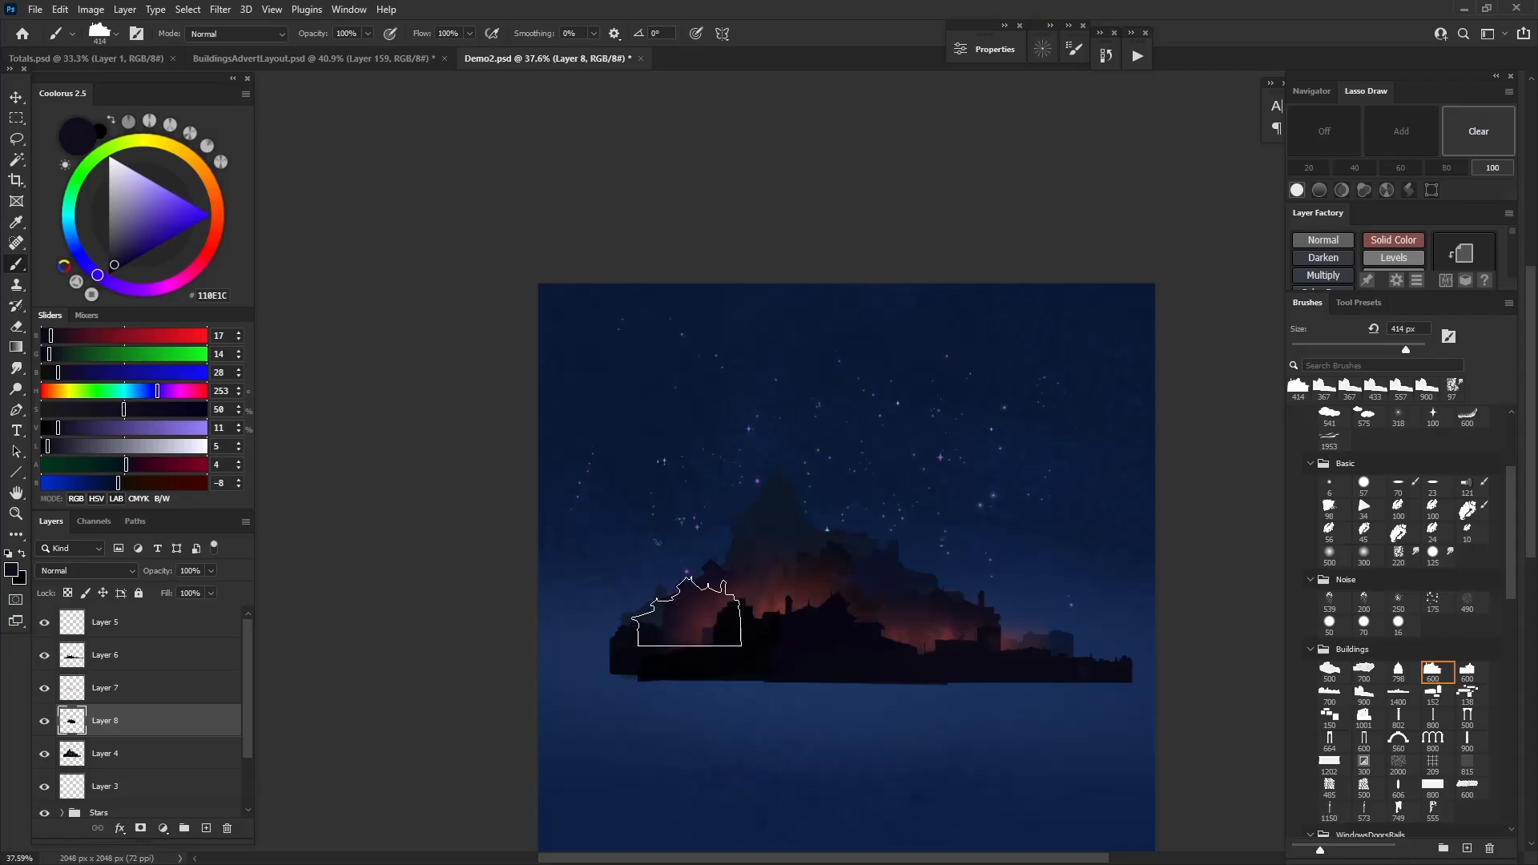
{"action": "left_click", "coordinate": [687, 608]}
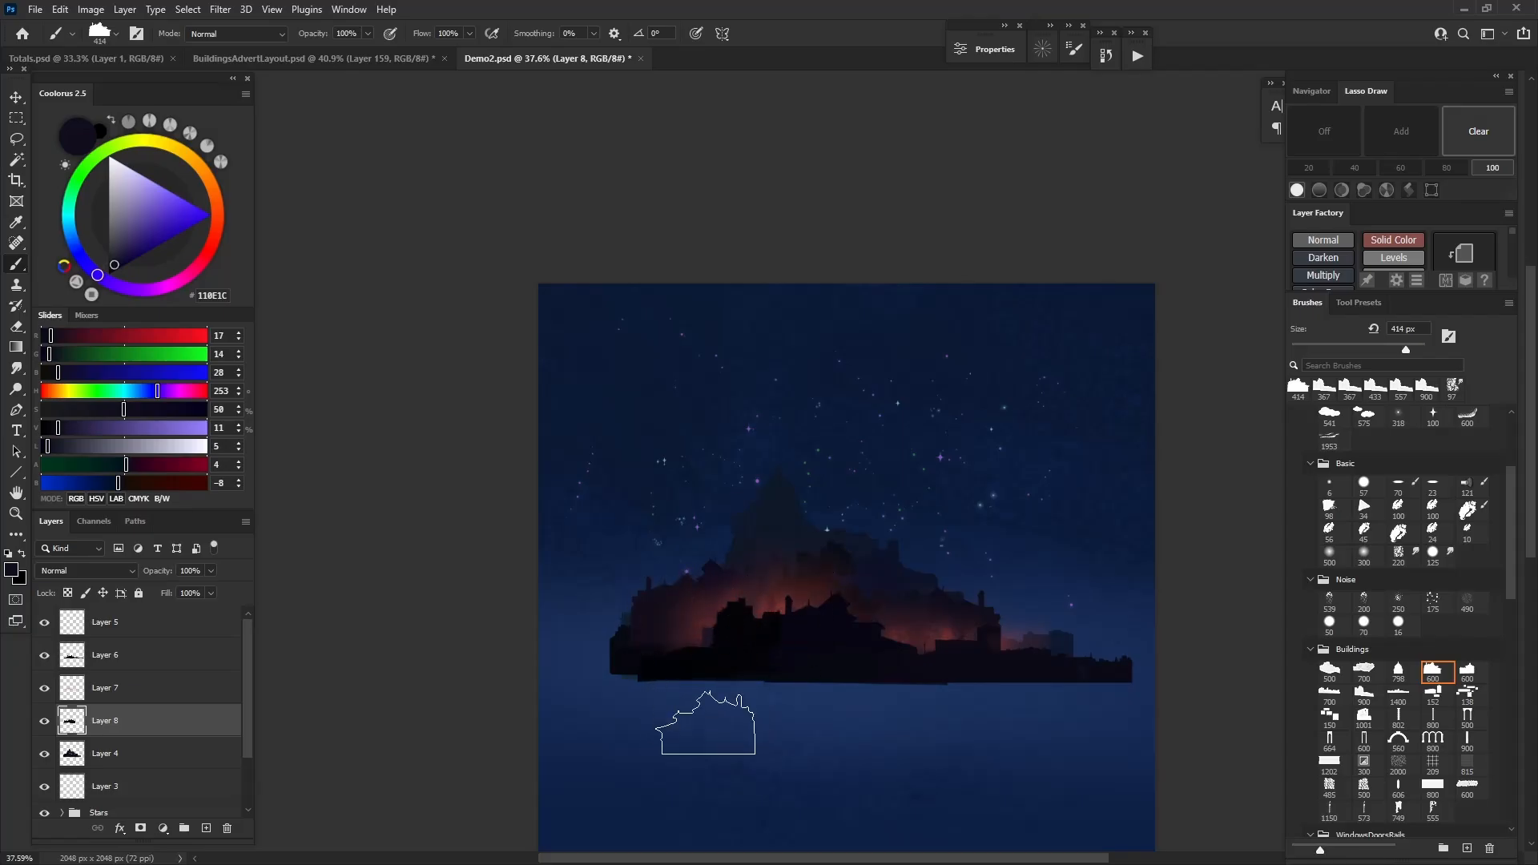
Darken the Layer 8 buildings with a Hue/Saturation lightness of -33
{"action": "key", "text": "ctrl+u"}
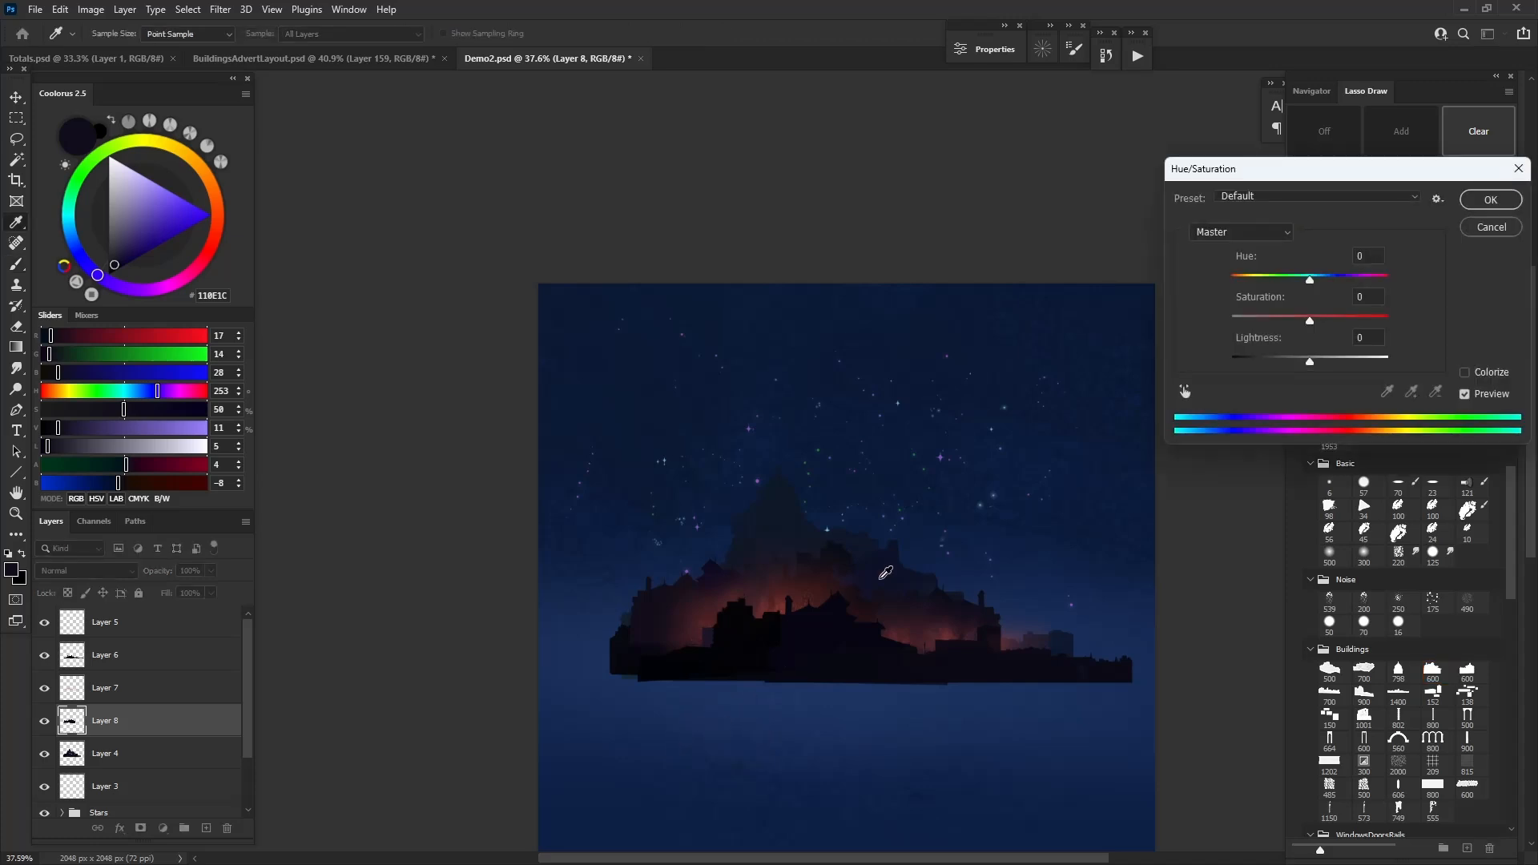
{"action": "mouse_move", "coordinate": [1301, 364]}
{"action": "left_mouse_down"}
{"action": "mouse_move", "coordinate": [1273, 365]}
{"action": "mouse_move", "coordinate": [1297, 358]}
{"action": "left_mouse_up"}
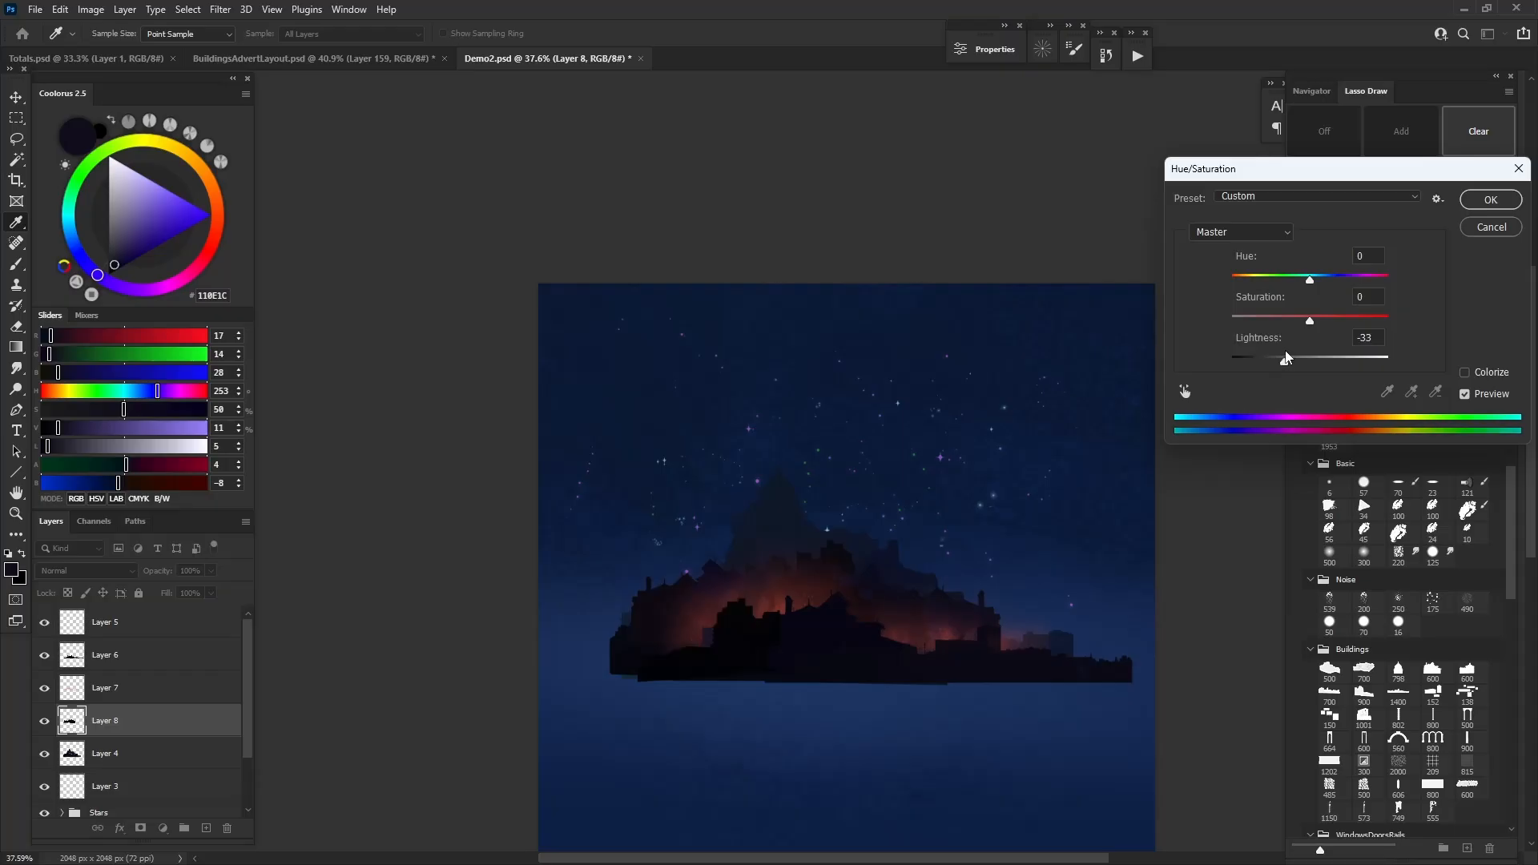
{"action": "key", "text": "Return"}
Transform Layer 8 to shift its buildings right along the hill's slope
{"action": "key", "text": "ctrl+t"}
{"action": "left_click_drag", "start_coordinate": [825, 618], "coordinate": [917, 613]}
{"action": "key", "text": "Return"}
{"action": "key", "text": "b"}
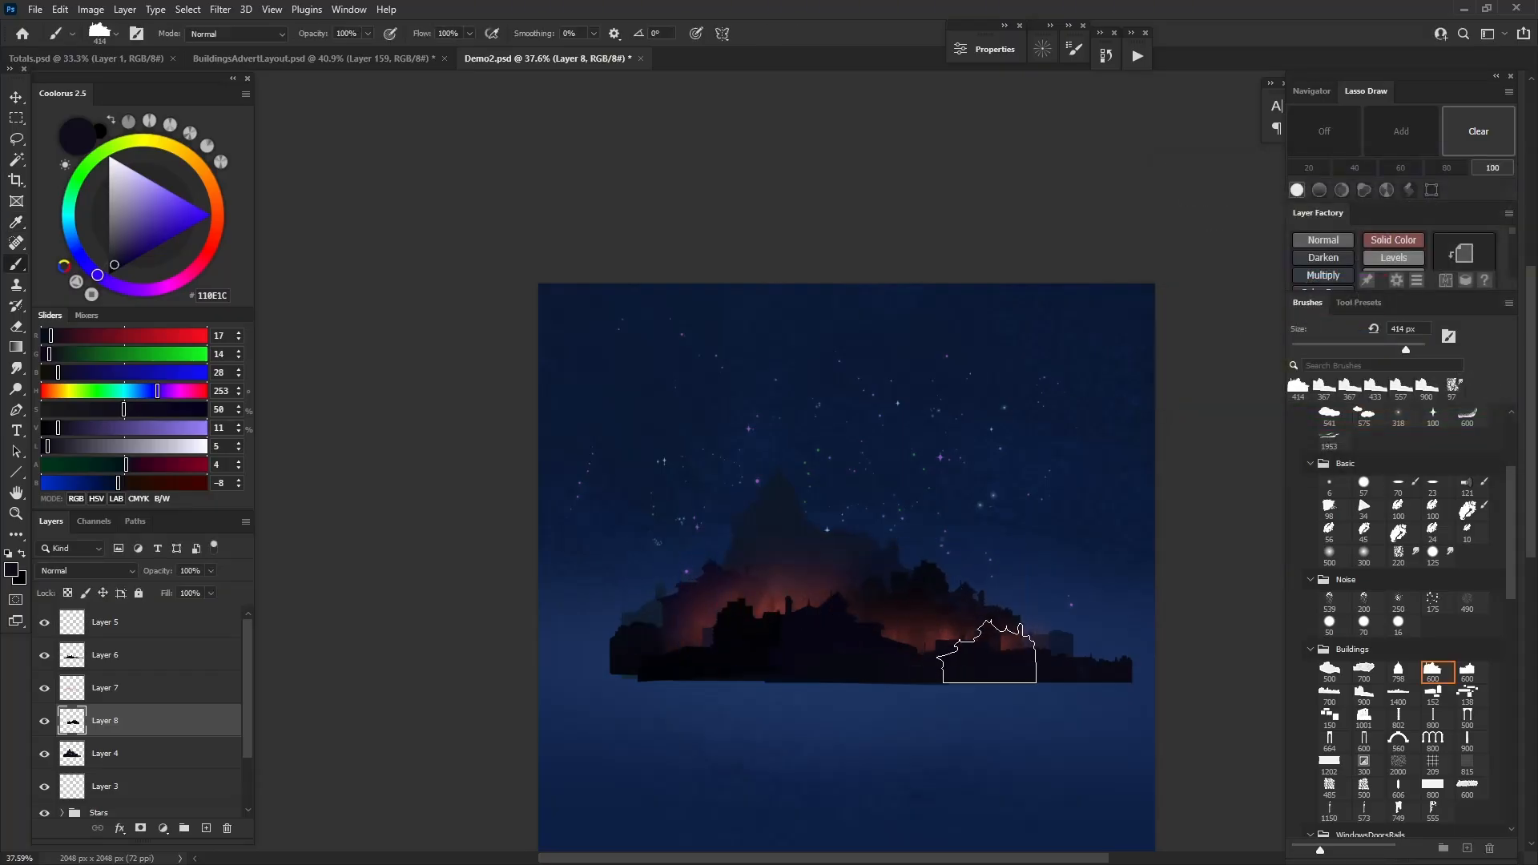
Lasso the blocky right edge of the tallest building on Layer 8 and delete it to form a sloping side
{"action": "key", "text": "l"}
{"action": "scroll", "coordinate": [851, 681], "scroll_direction": "up", "scroll_amount": 5}
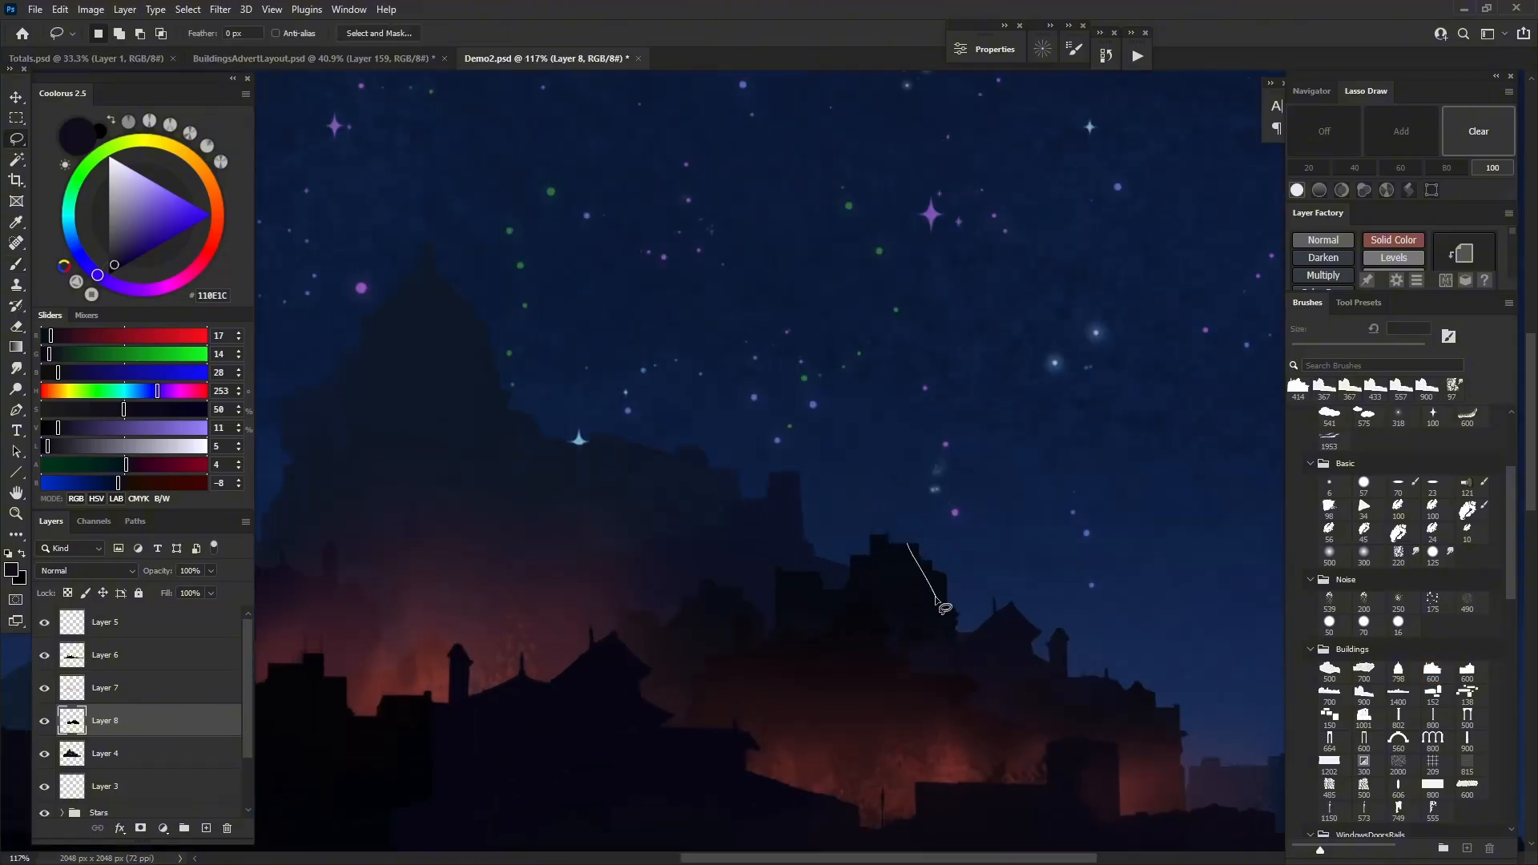
{"action": "mouse_move", "coordinate": [909, 484]}
{"action": "left_mouse_down"}
{"action": "mouse_move", "coordinate": [934, 609]}
{"action": "mouse_move", "coordinate": [970, 632]}
{"action": "mouse_move", "coordinate": [948, 470]}
{"action": "left_mouse_up"}
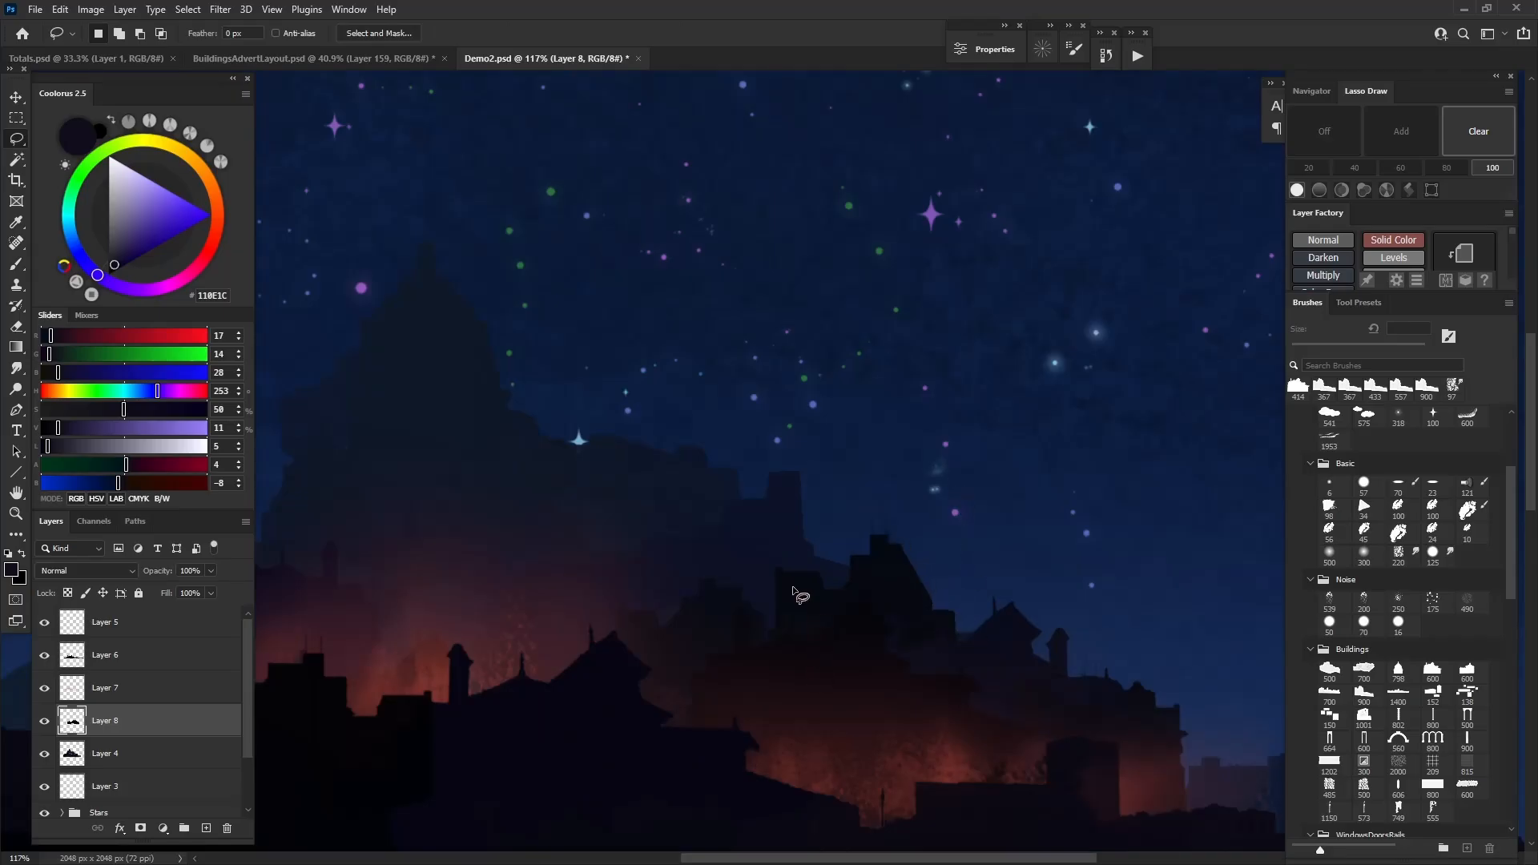
{"action": "scroll", "coordinate": [900, 569], "scroll_direction": "down", "scroll_amount": 5}
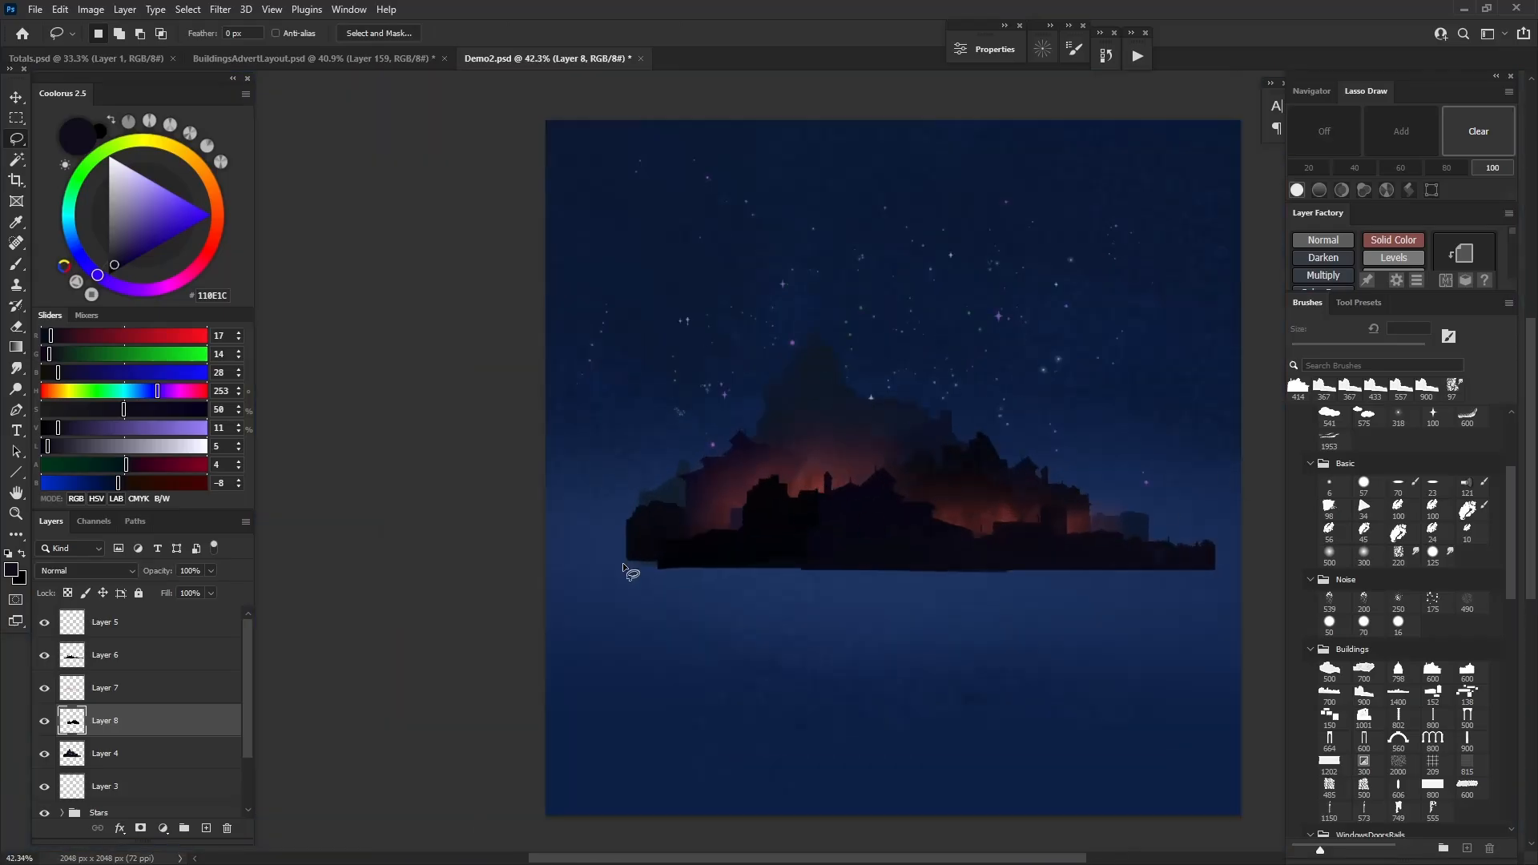
Duplicate Layer 8, scale the copy to 73.79%, and place it on the left half of the hill
{"action": "key", "text": "ctrl+j"}
{"action": "key", "text": "ctrl+t"}
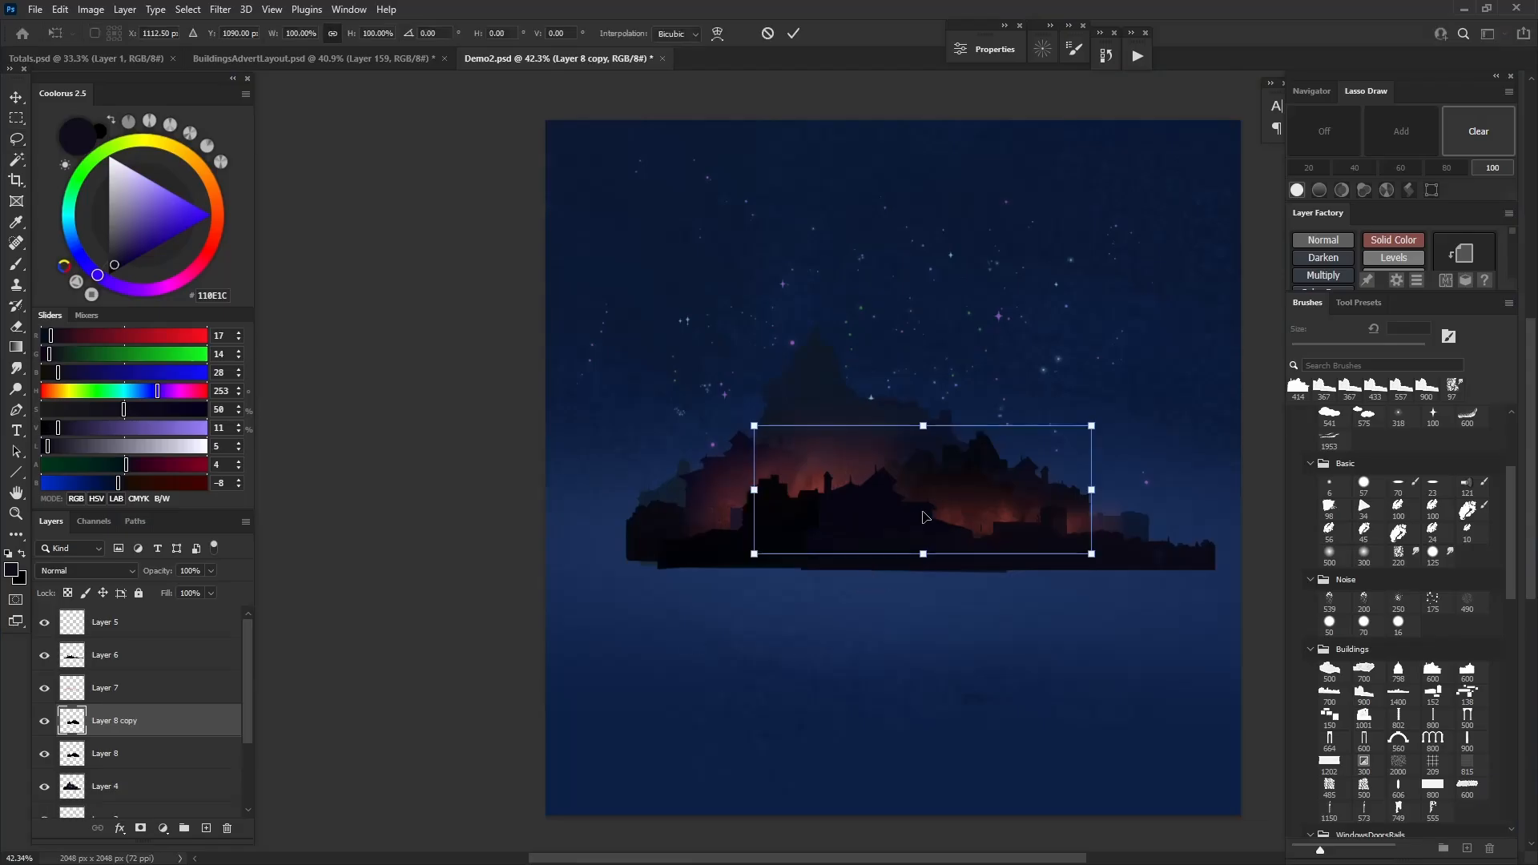
{"action": "left_click_drag", "start_coordinate": [921, 512], "coordinate": [770, 497]}
{"action": "left_click_drag", "start_coordinate": [758, 483], "coordinate": [801, 497]}
{"action": "left_click_drag", "start_coordinate": [800, 442], "coordinate": [800, 414]}
{"action": "left_click_drag", "start_coordinate": [763, 508], "coordinate": [753, 520]}
Flip the Layer 8 copy horizontally and shift it slightly right toward the hill's centre
{"action": "right_click", "coordinate": [761, 499]}
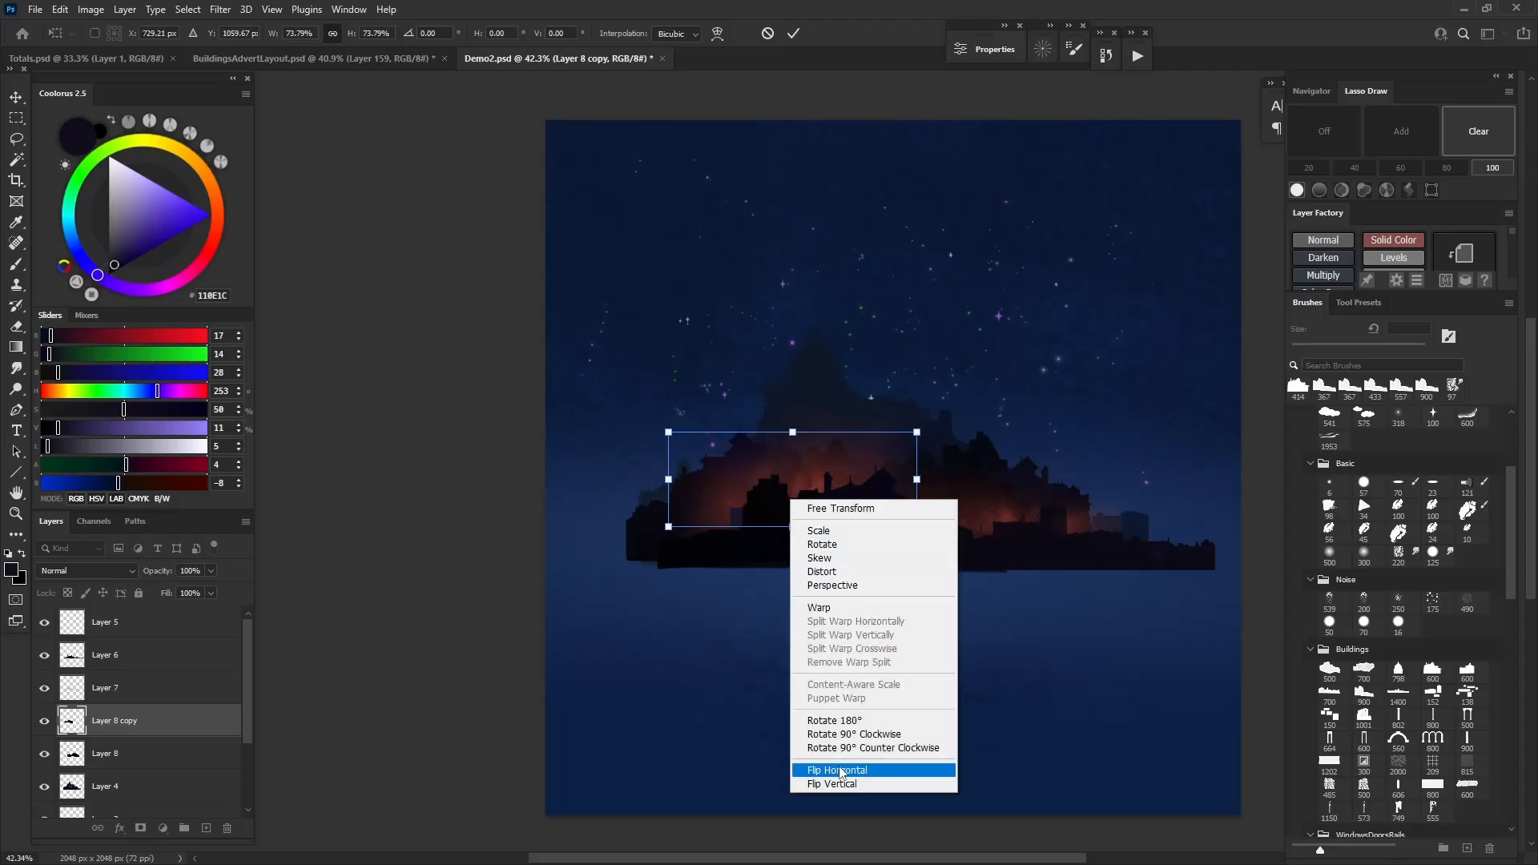
{"action": "left_click", "coordinate": [825, 827]}
{"action": "left_click_drag", "start_coordinate": [747, 515], "coordinate": [779, 515]}
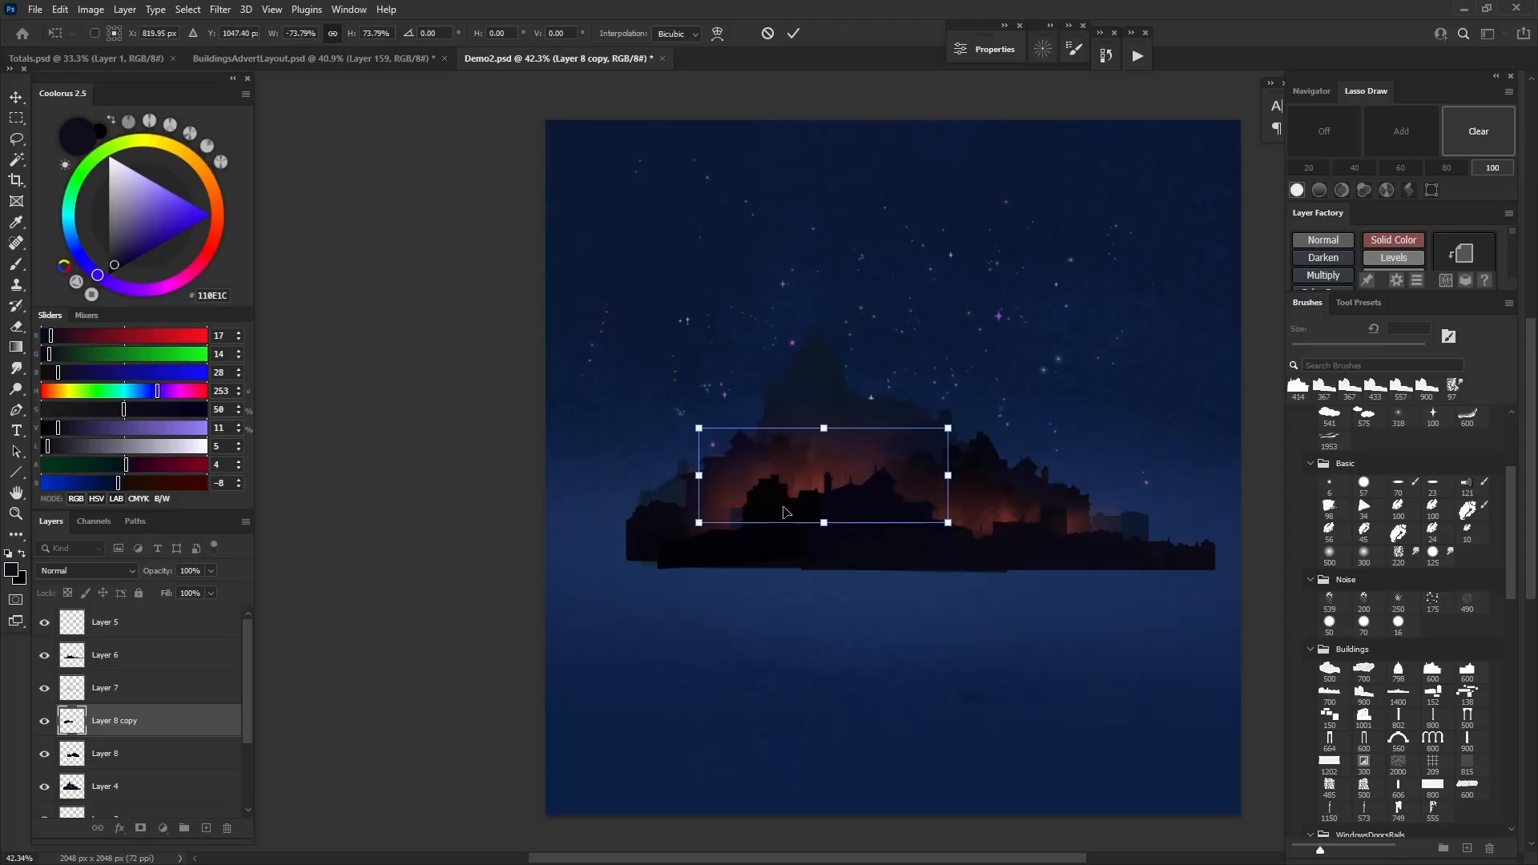
{"action": "key", "text": "Return"}
{"action": "key", "text": "l"}
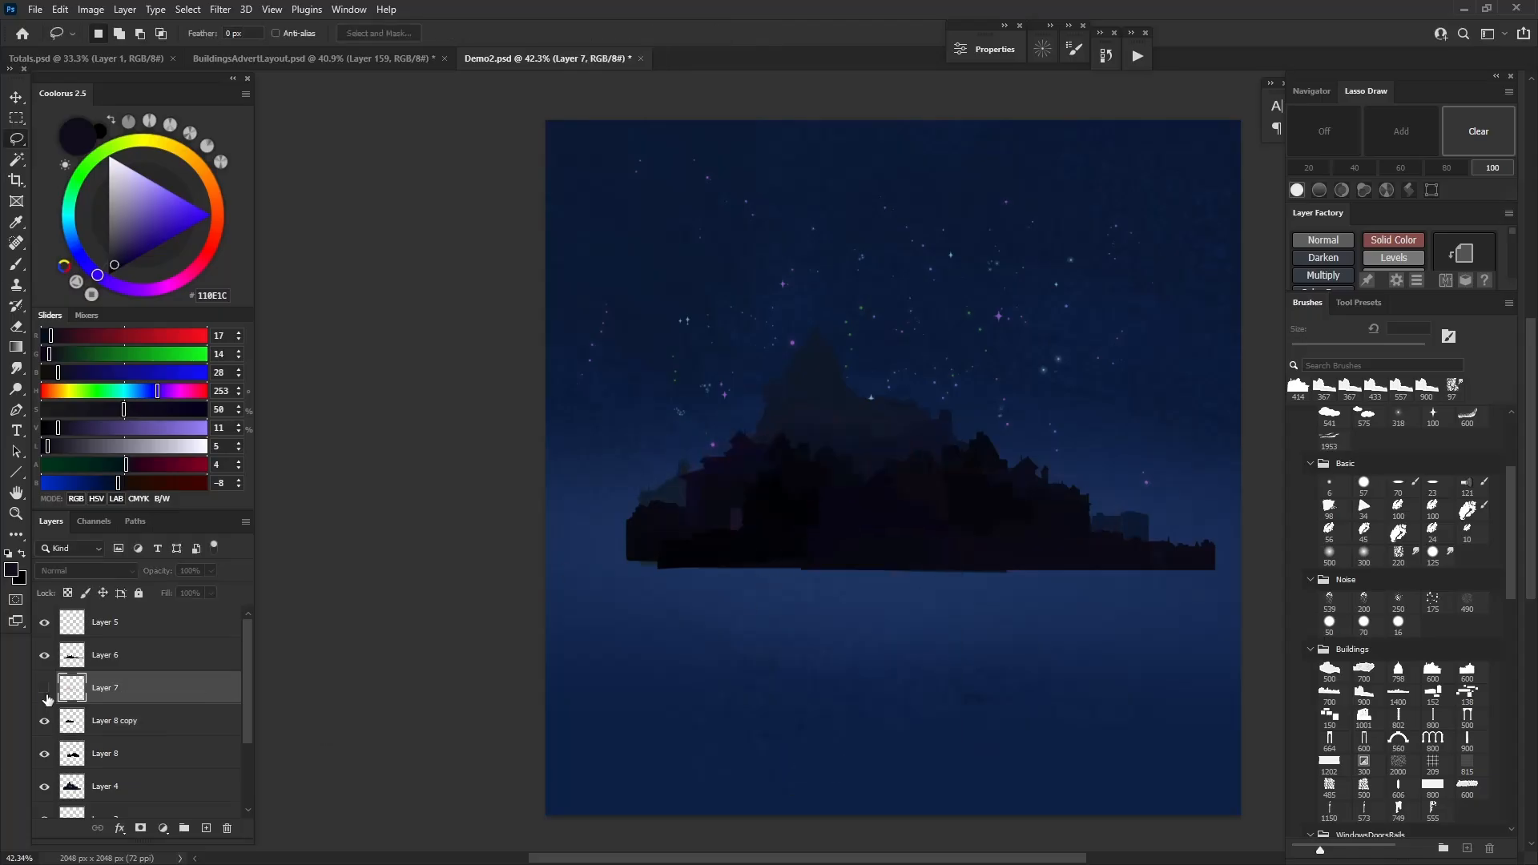
Duplicate the Layer 7 glow beneath Layer 8 copy, scale it to 70.42%, and place it over the hill's left side
{"action": "left_click_drag", "start_coordinate": [117, 697], "coordinate": [128, 725]}
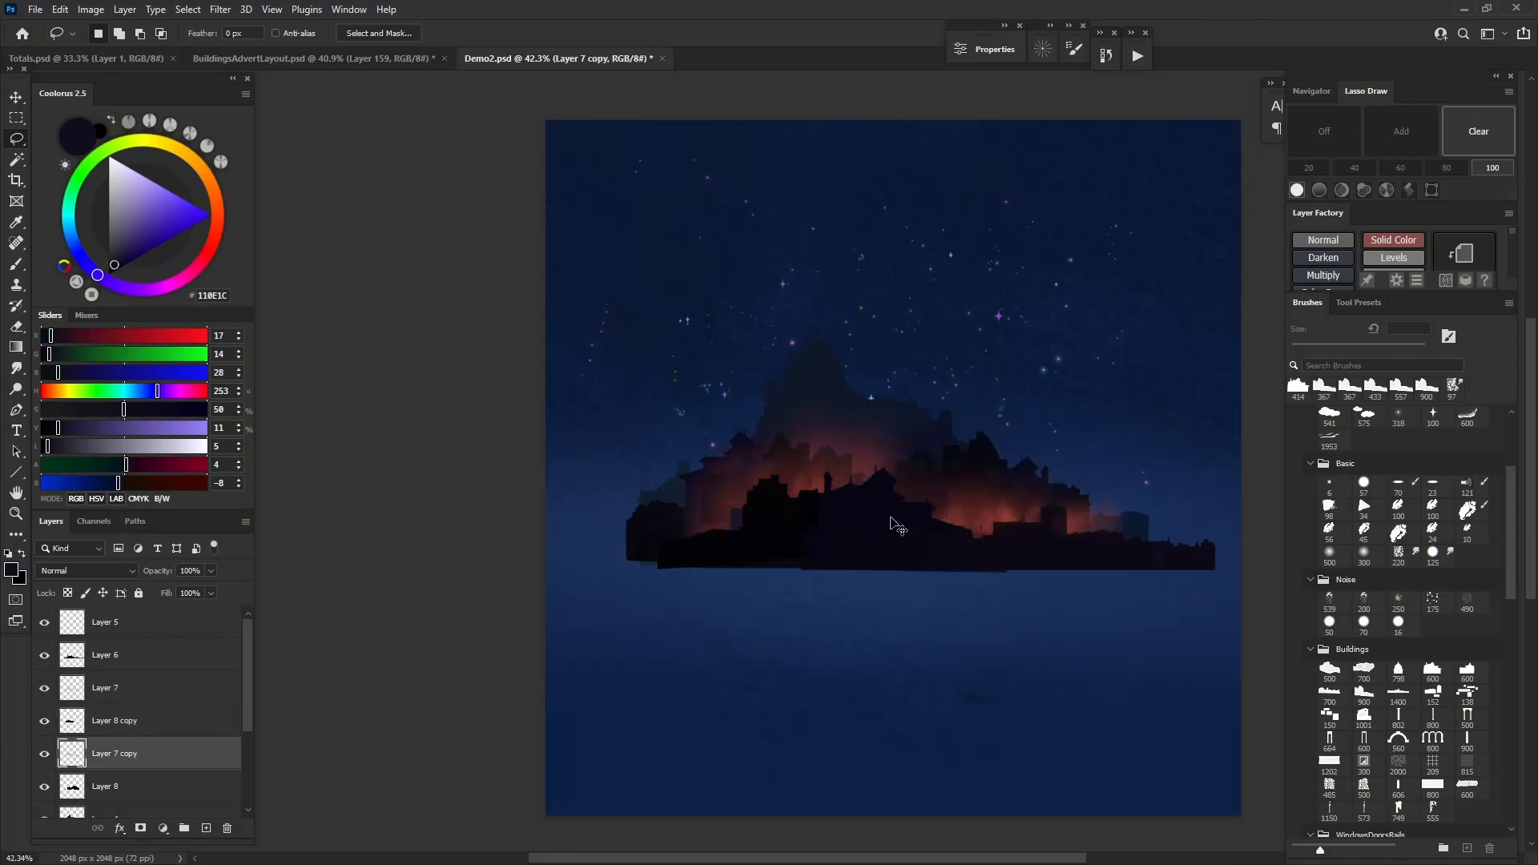
{"action": "key", "text": "ctrl+t"}
{"action": "mouse_move", "coordinate": [884, 593]}
{"action": "left_mouse_down"}
{"action": "mouse_move", "coordinate": [886, 522]}
{"action": "mouse_move", "coordinate": [850, 496]}
{"action": "mouse_move", "coordinate": [830, 521]}
{"action": "left_mouse_up"}
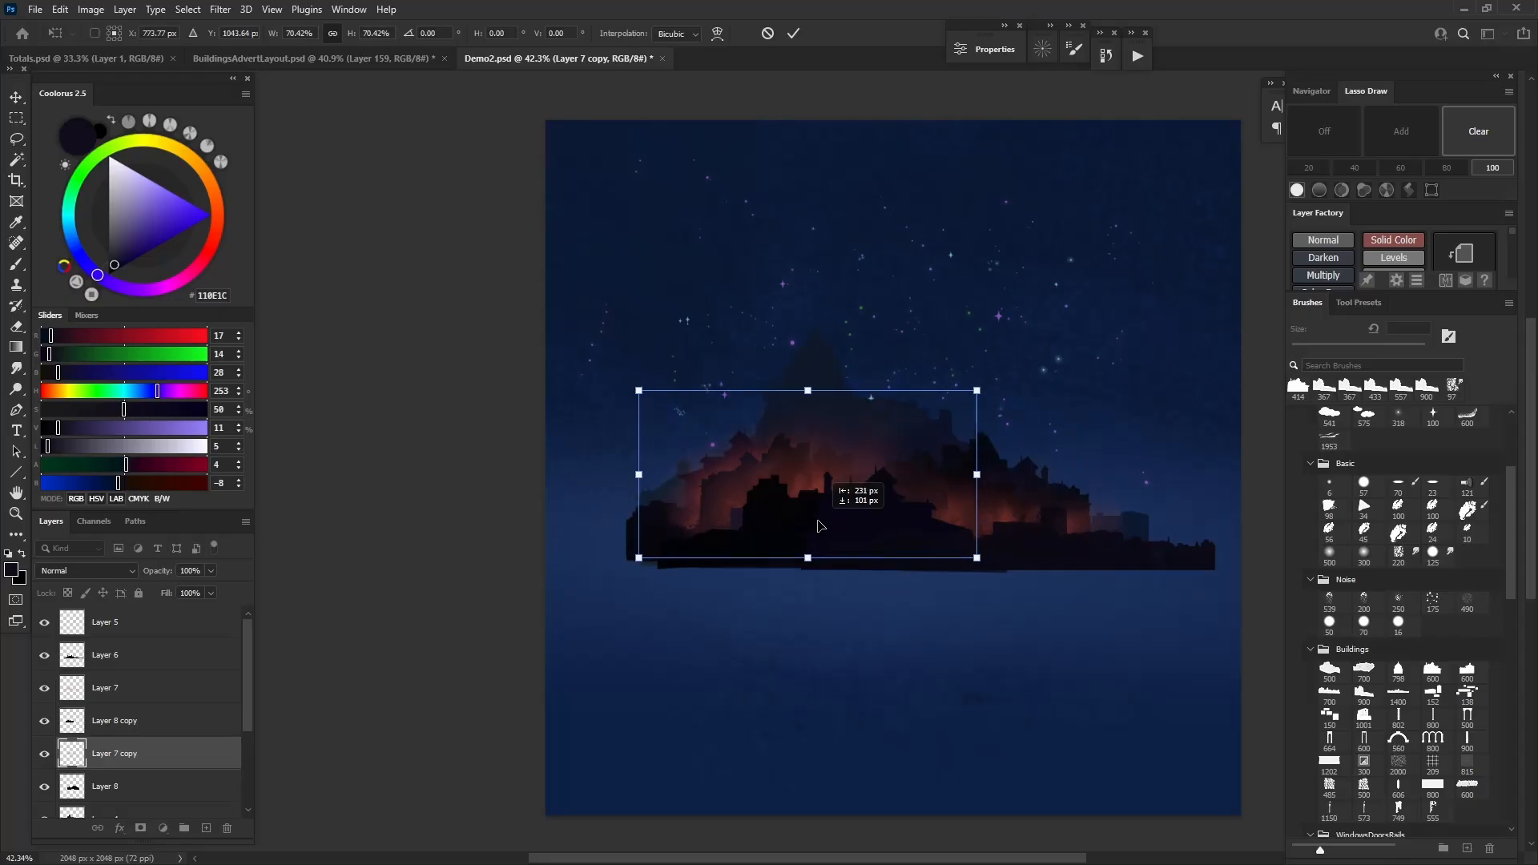
{"action": "key", "text": "Return"}
{"action": "key", "text": "l"}
Duplicate the Layer 7 copy glow beneath Layer 8 and move it up behind the buildings on the right slope
{"action": "left_click_drag", "start_coordinate": [99, 766], "coordinate": [102, 804]}
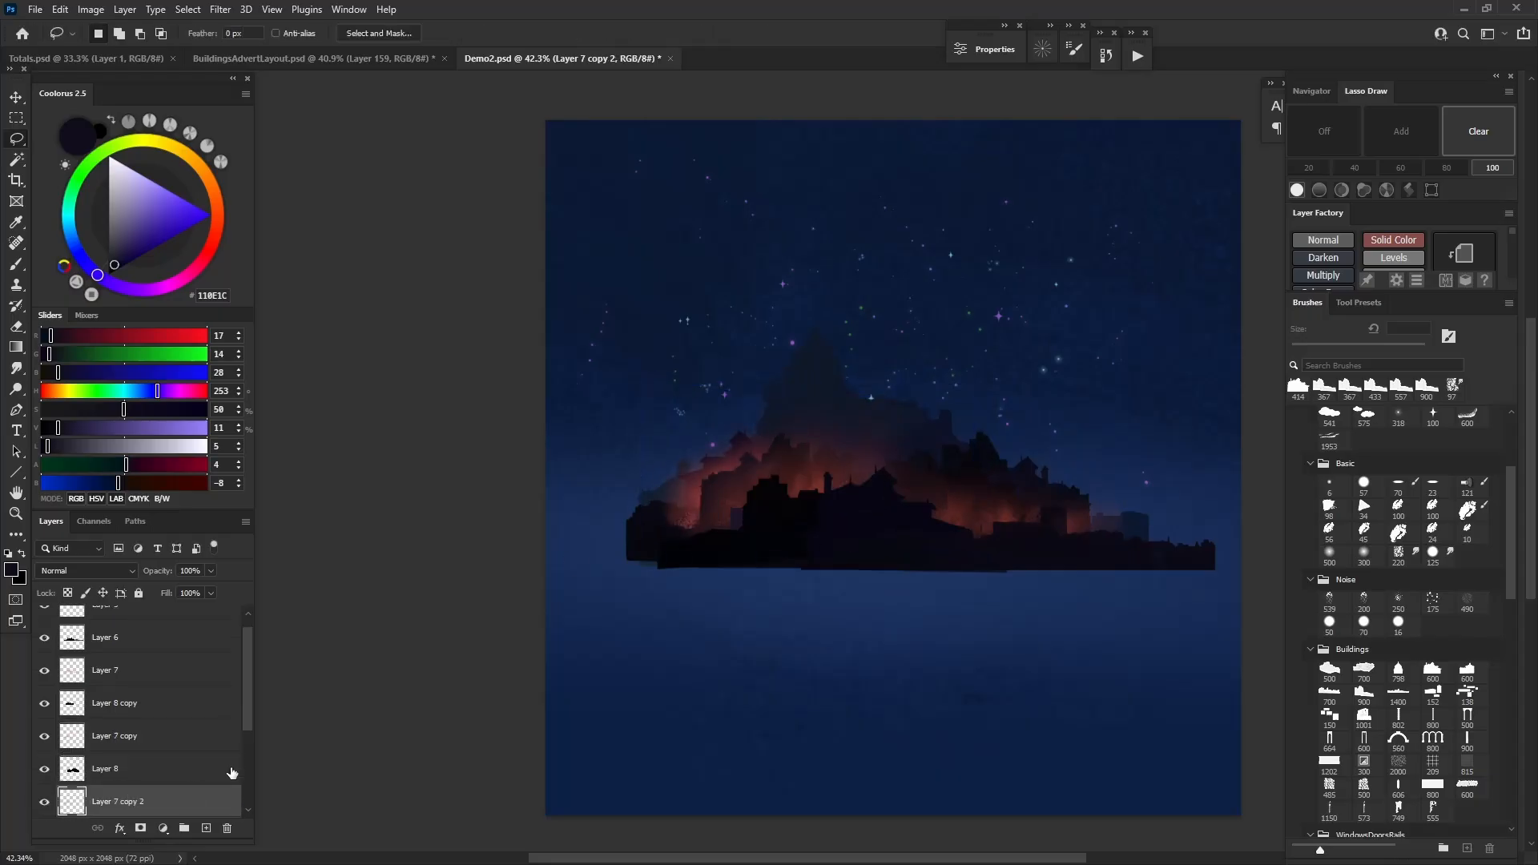
{"action": "key", "text": "ctrl+t"}
{"action": "left_click_drag", "start_coordinate": [799, 526], "coordinate": [964, 486]}
{"action": "key", "text": "Return"}
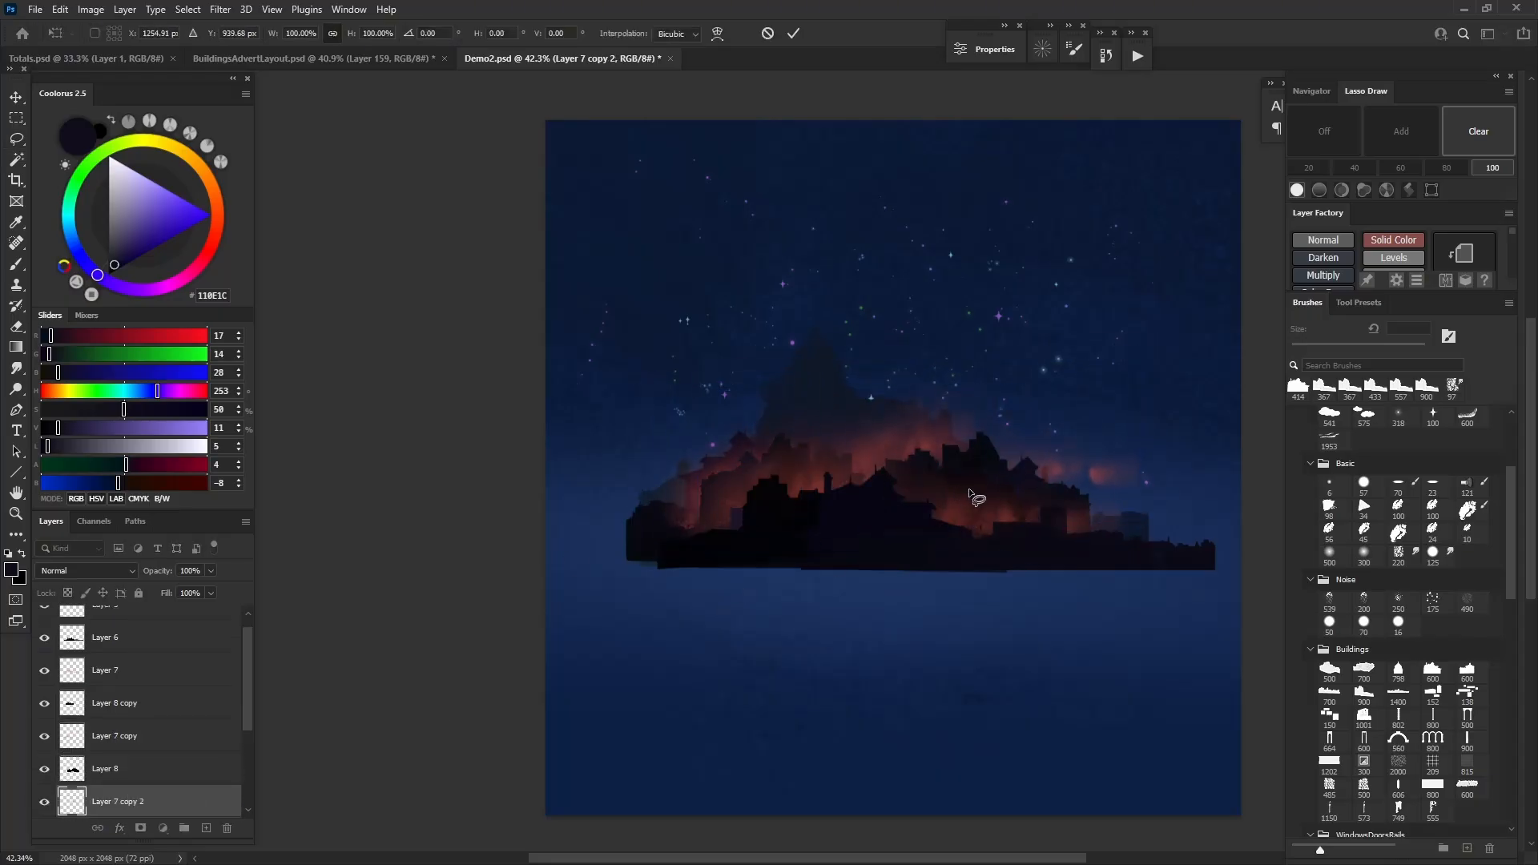
Smudge the glow on Layer 7 copy 2 and Layer 7 copy with the 220 px Basic brush at 148 px
{"action": "key", "text": "r"}
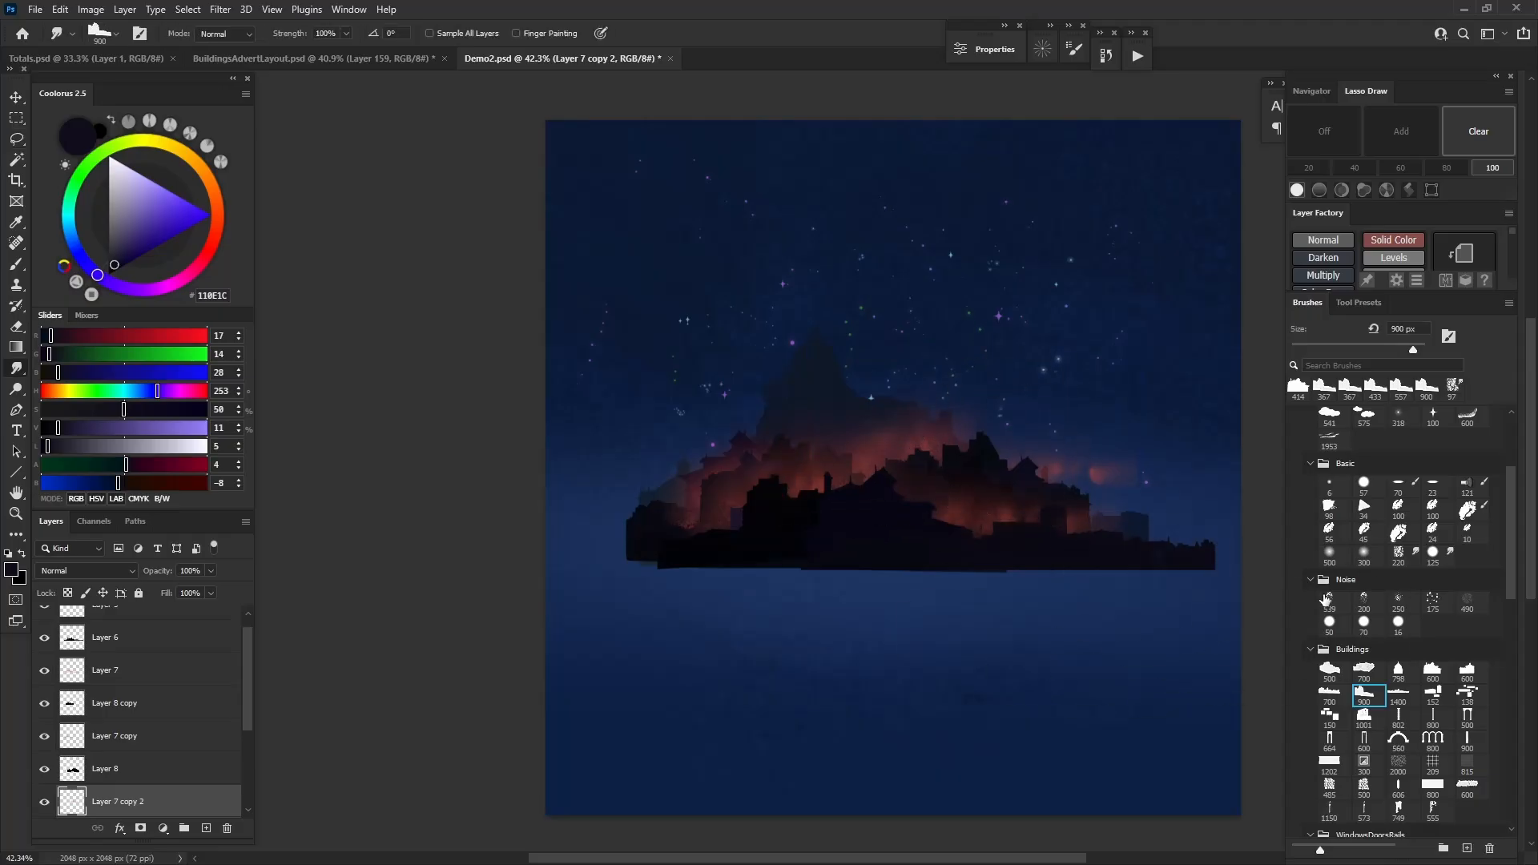
{"action": "left_click", "coordinate": [1397, 554]}
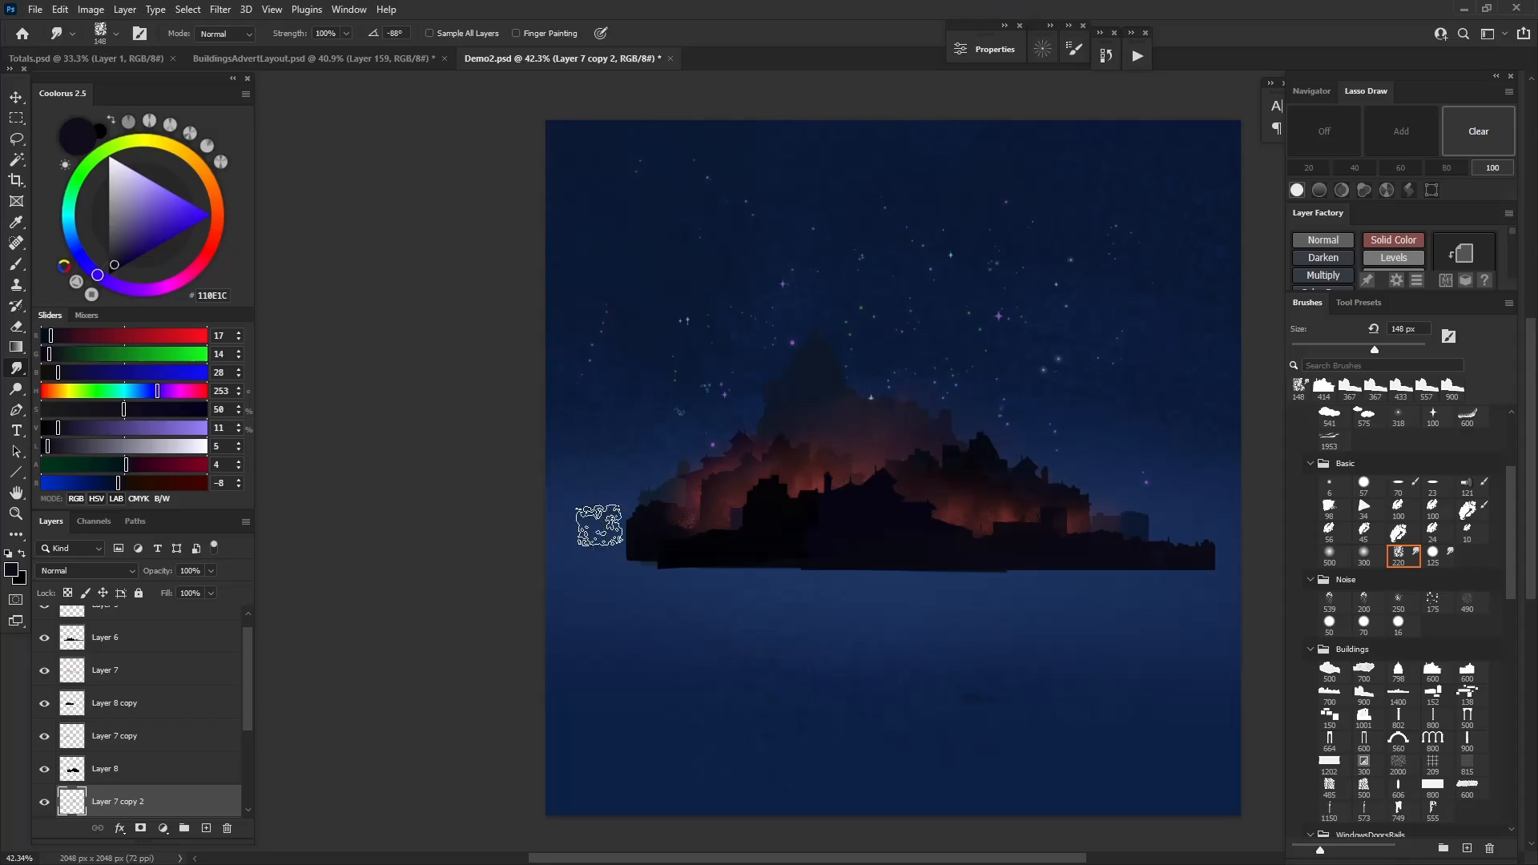
{"action": "left_click", "coordinate": [112, 737]}
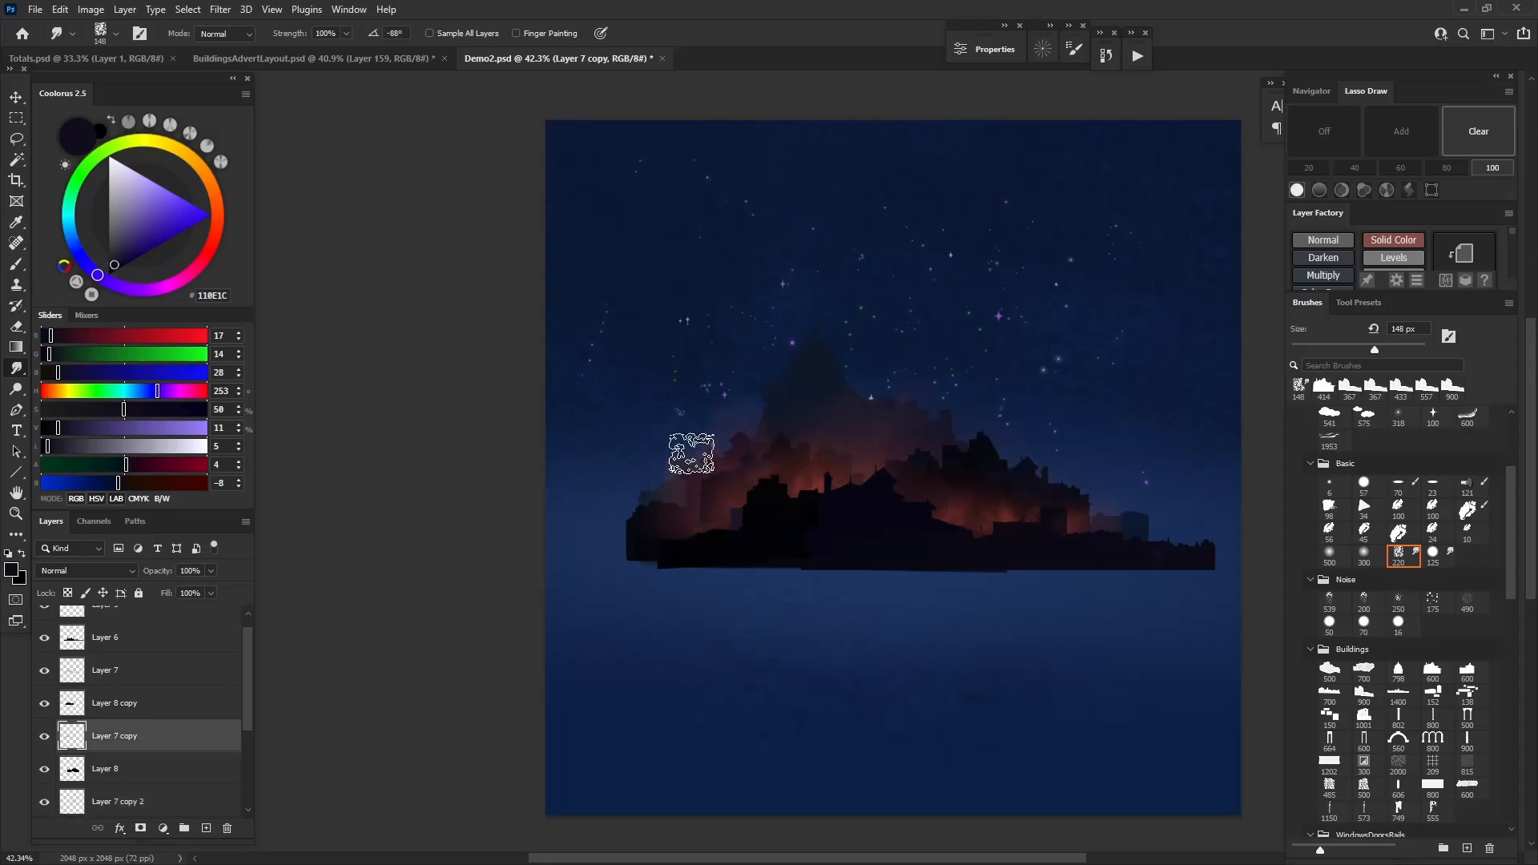
Sample near-black #05050B and paint extra building silhouettes at the far left of Layer 8 copy with the 6 px Basic brush enlarged to 22–84 px
{"action": "left_click", "coordinate": [102, 713]}
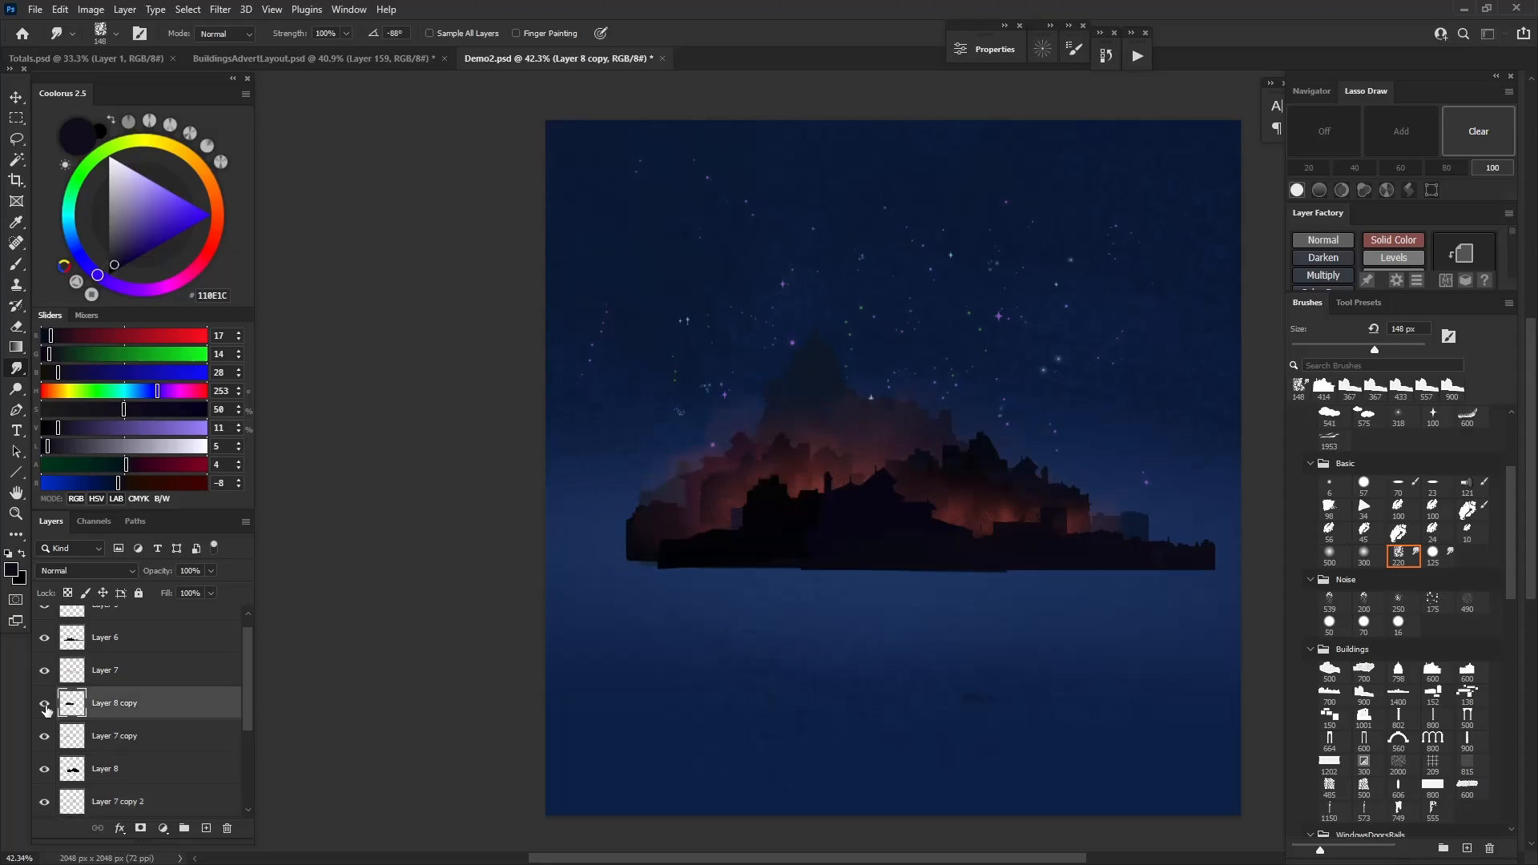
{"action": "key", "text": "b"}
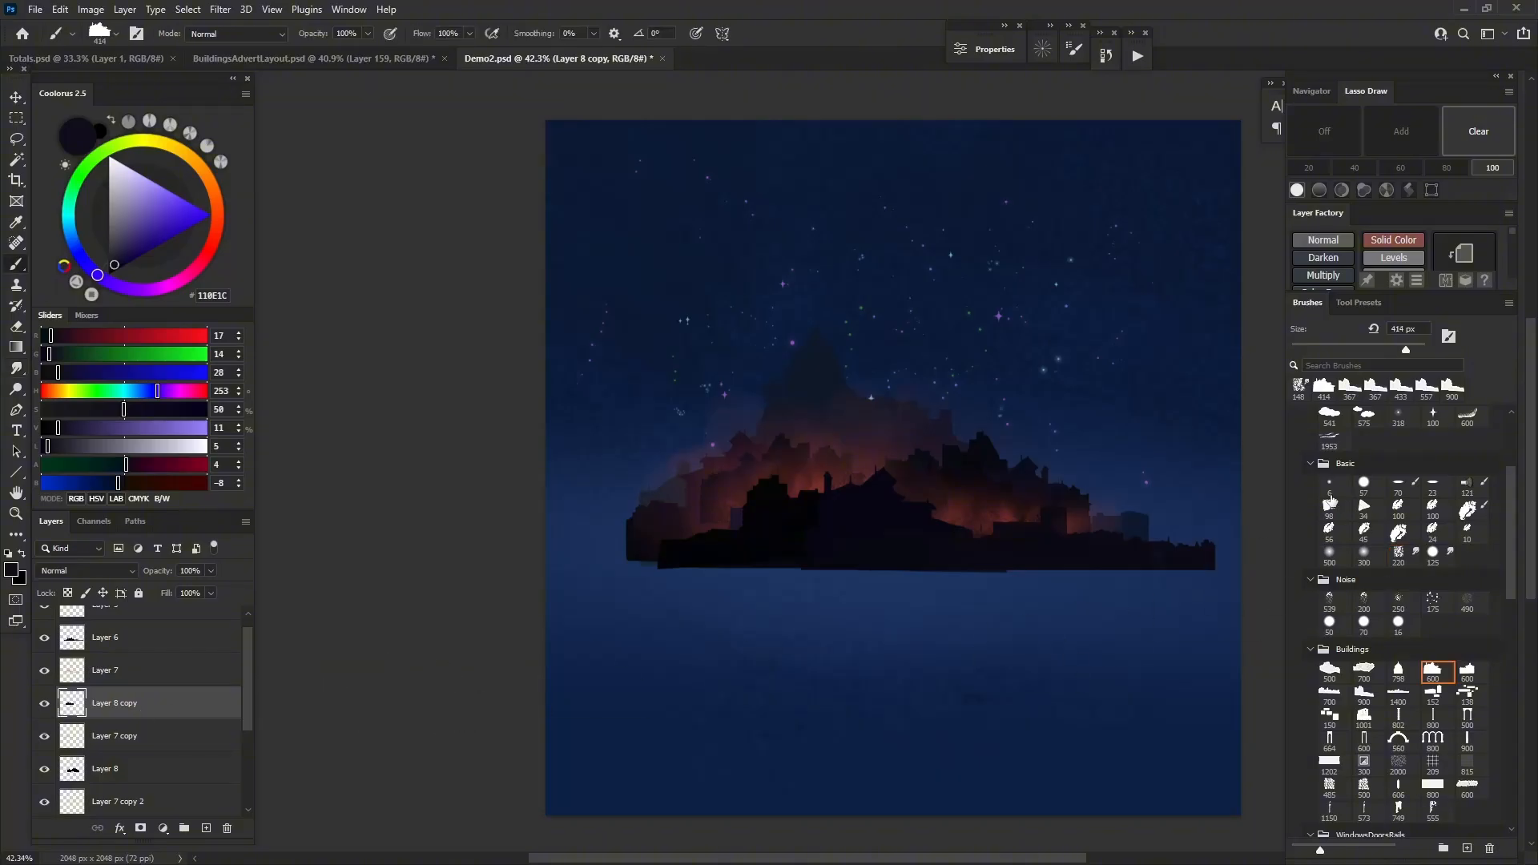
{"action": "left_click", "coordinate": [45, 703], "text": "alt"}
{"action": "left_click", "coordinate": [773, 480], "text": "alt"}
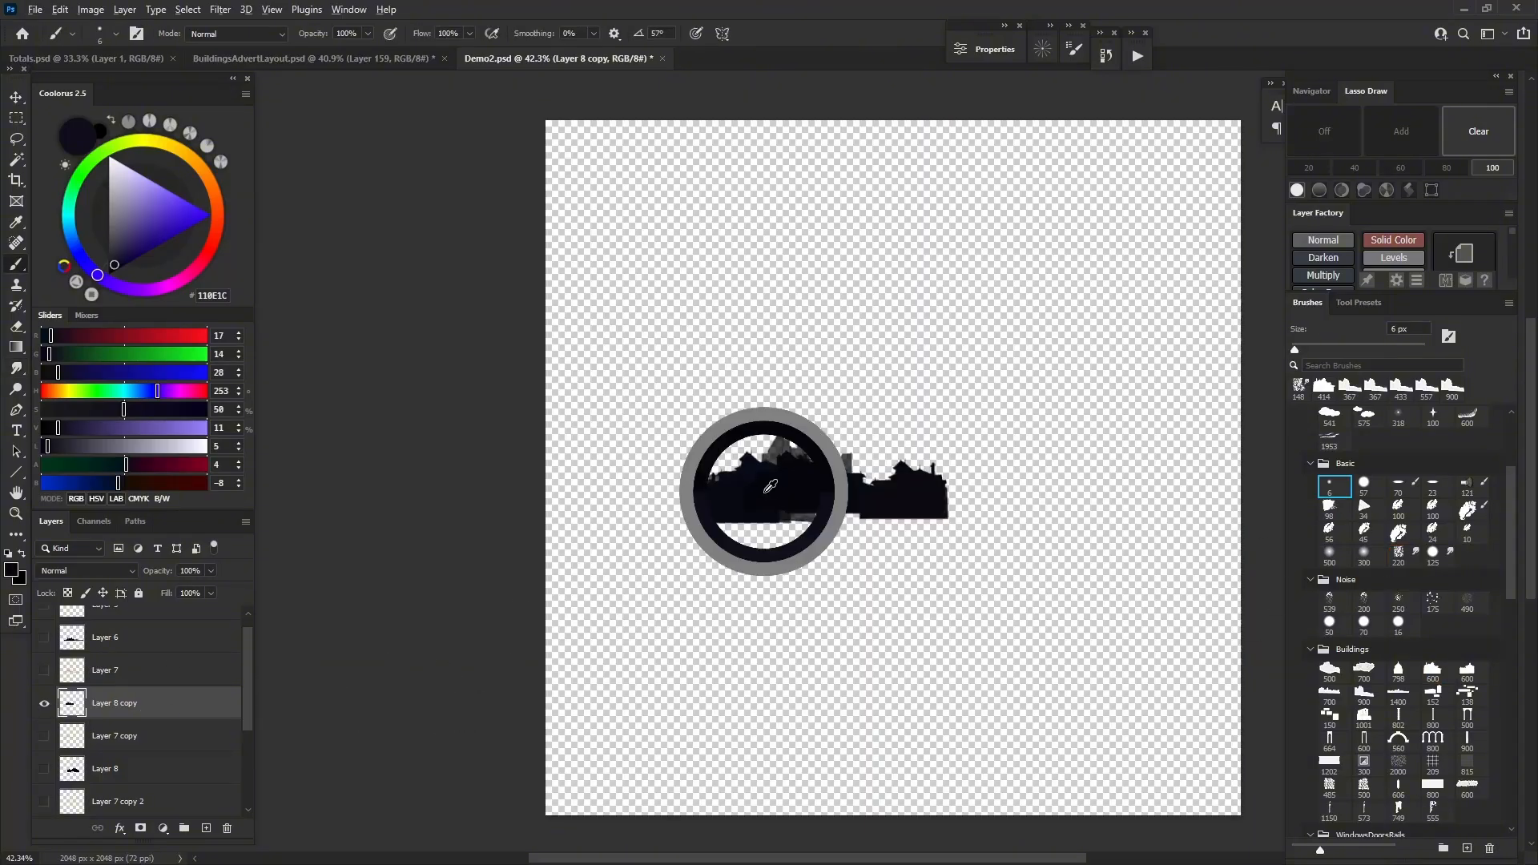
{"action": "left_click", "coordinate": [45, 703], "text": "alt"}
{"action": "mouse_move", "coordinate": [714, 510]}
{"action": "left_mouse_down"}
{"action": "mouse_move", "coordinate": [741, 510]}
{"action": "mouse_move", "coordinate": [707, 560]}
{"action": "mouse_move", "coordinate": [689, 522]}
{"action": "left_mouse_up"}
{"action": "left_click", "coordinate": [691, 507]}
{"action": "left_click", "coordinate": [679, 493]}
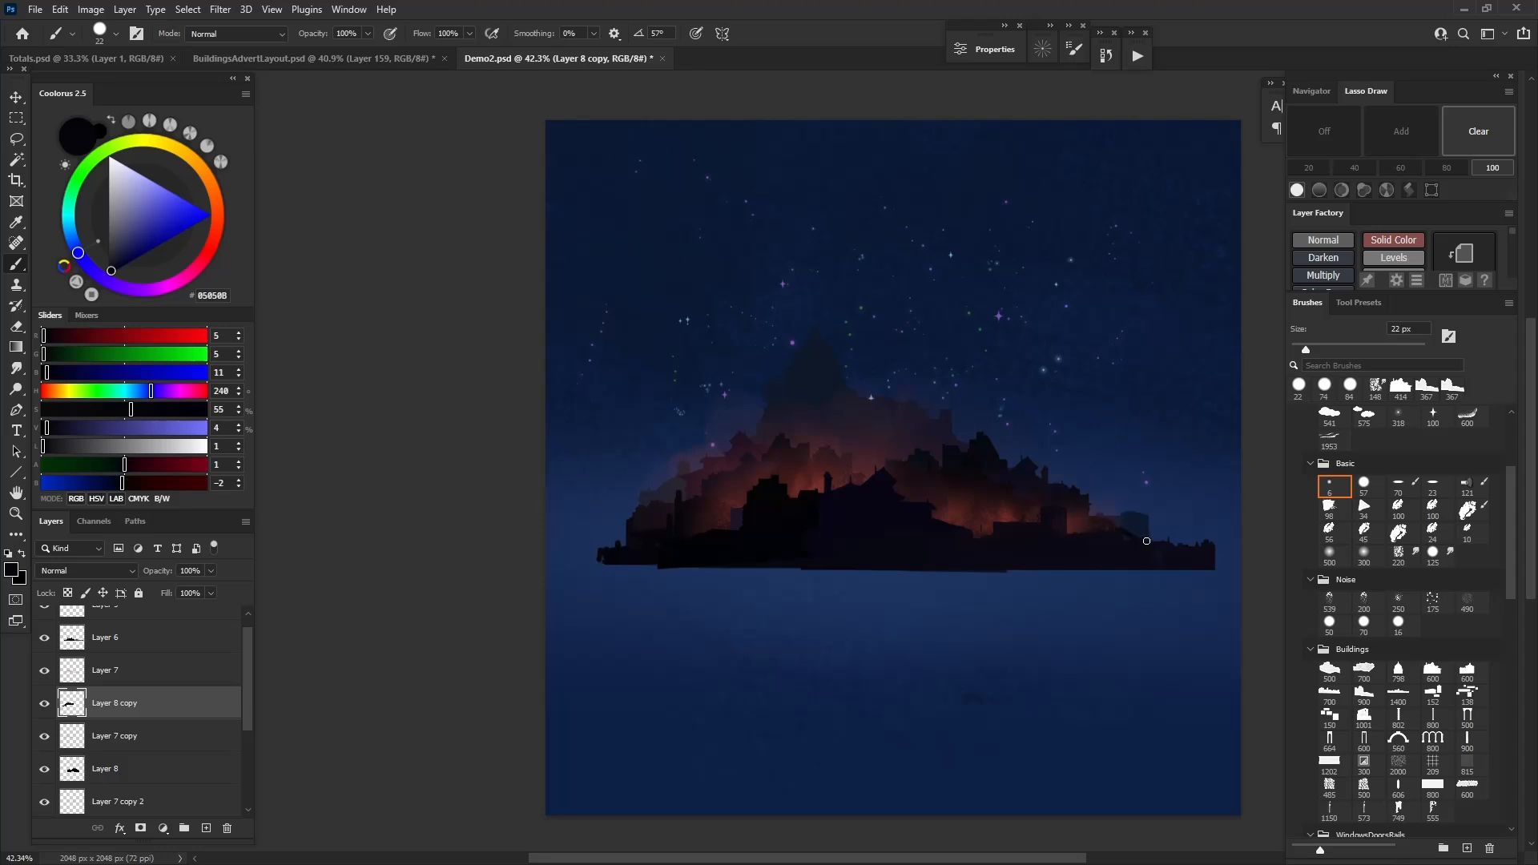
{"action": "scroll", "coordinate": [829, 544], "scroll_direction": "down", "scroll_amount": 3}
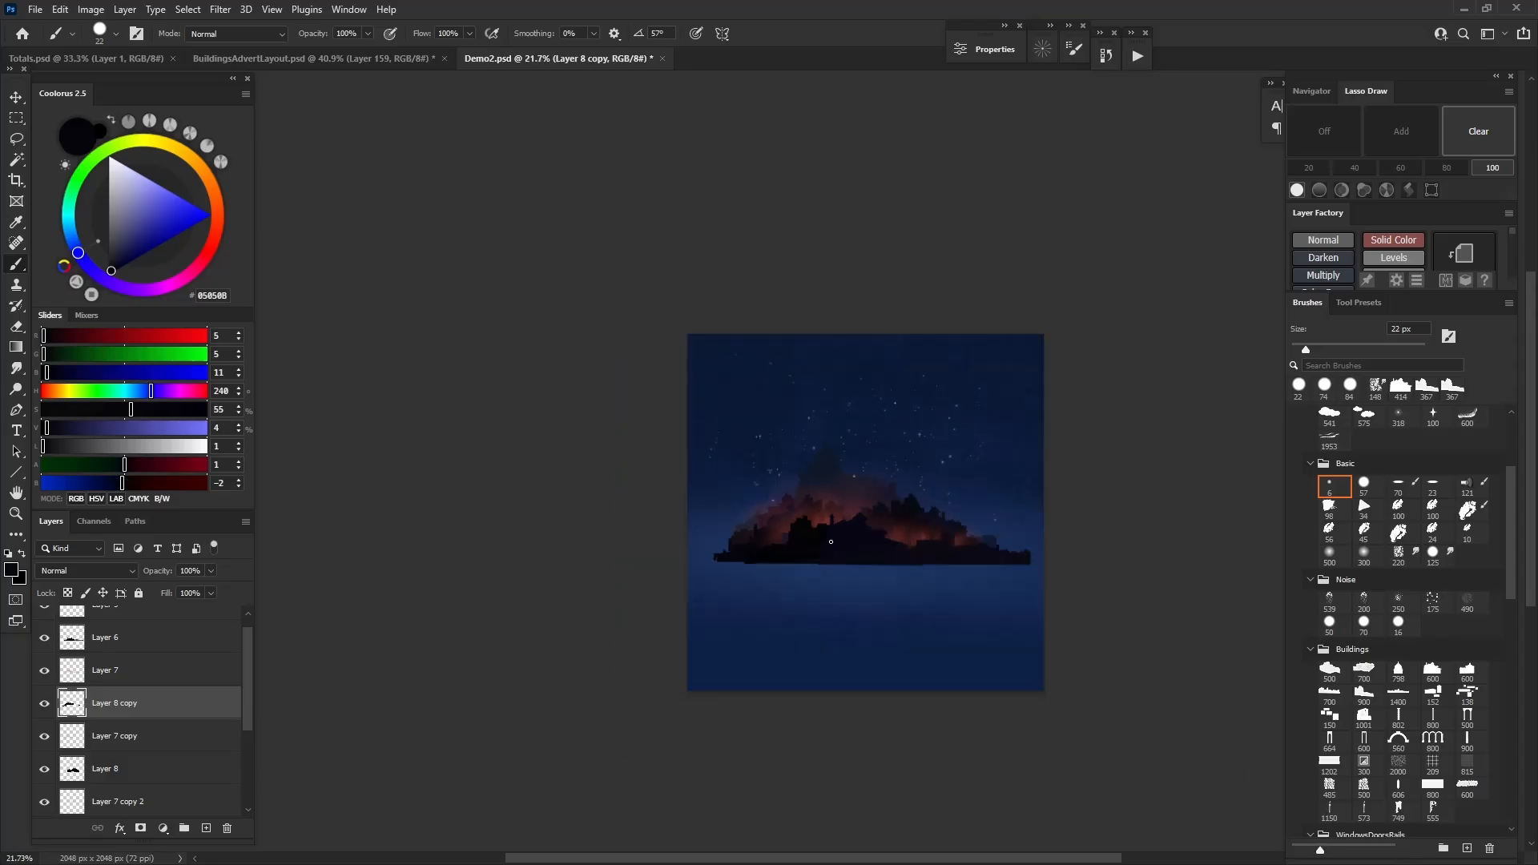
{"action": "scroll", "coordinate": [825, 497], "scroll_direction": "up", "scroll_amount": 3}
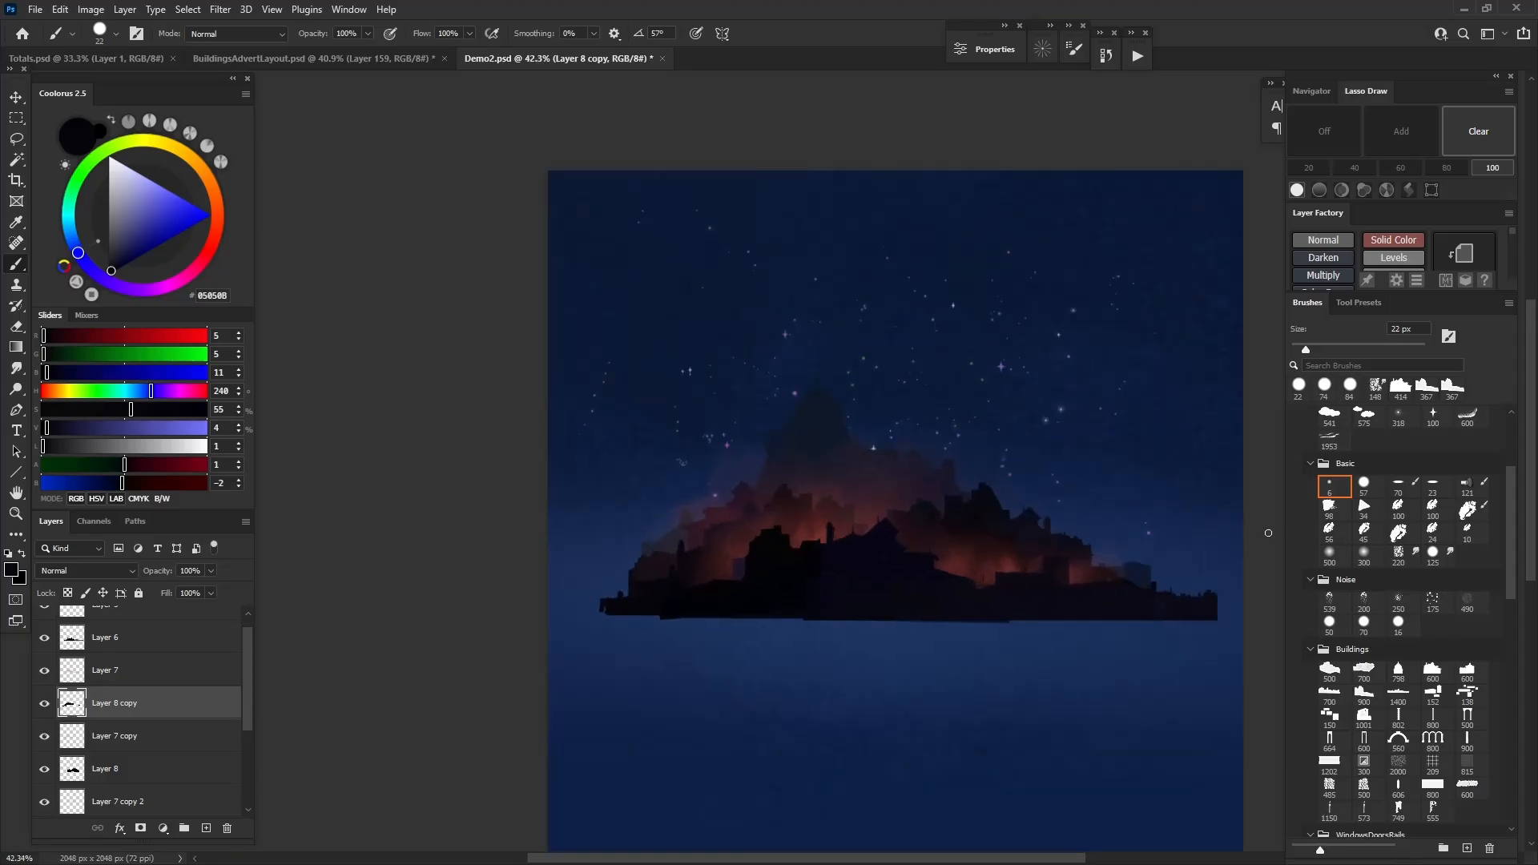
{"action": "scroll", "coordinate": [817, 502], "scroll_direction": "up", "scroll_amount": 1}
{"action": "key", "text": "v"}
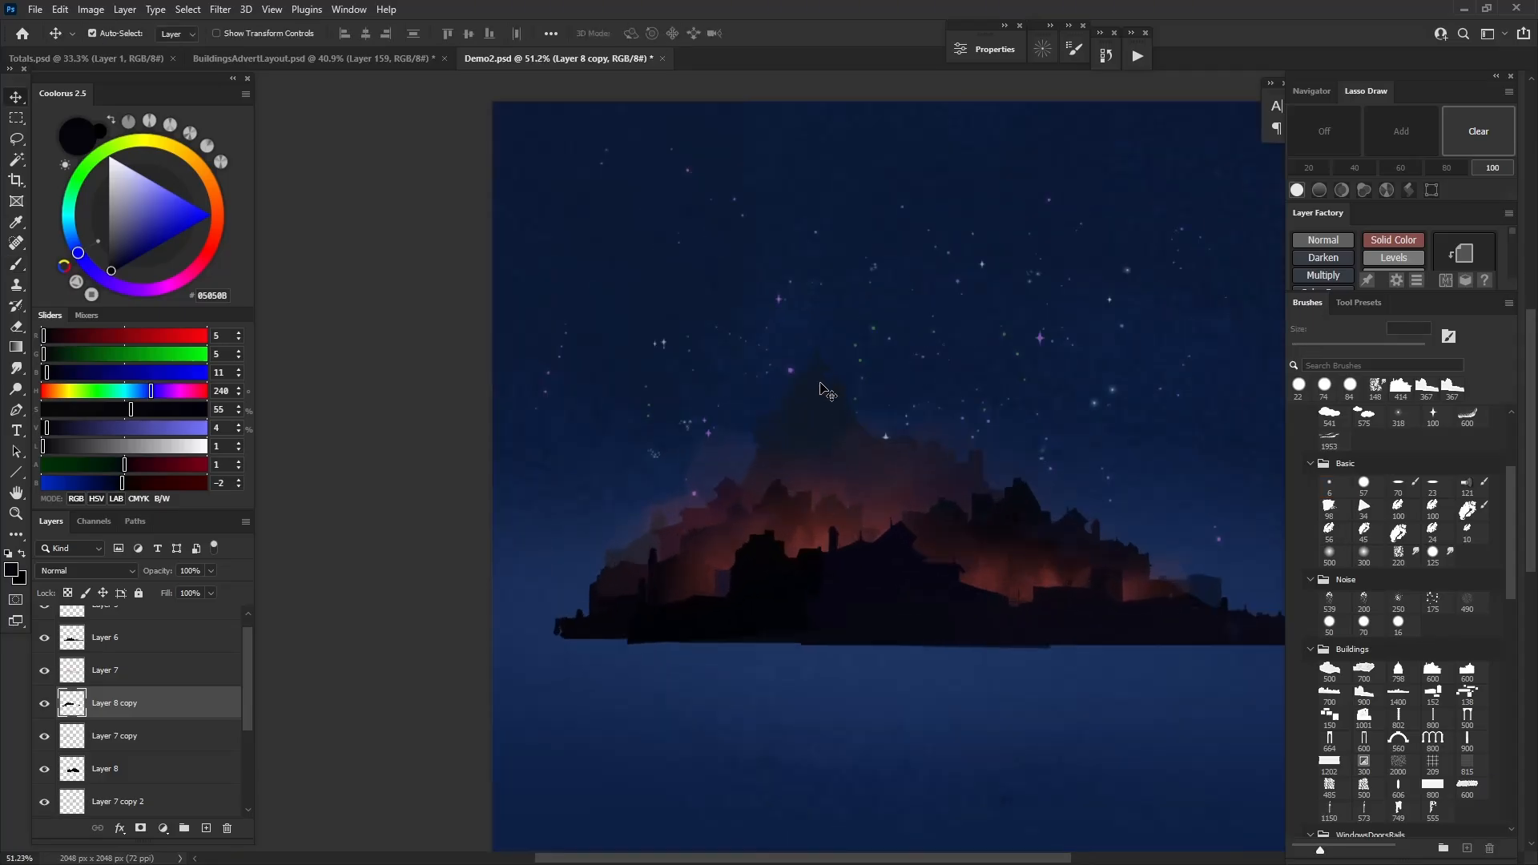
{"action": "mouse_move", "coordinate": [827, 392]}
{"action": "left_mouse_down"}
{"action": "mouse_move", "coordinate": [806, 378]}
{"action": "mouse_move", "coordinate": [816, 389]}
{"action": "left_mouse_up"}
{"action": "scroll", "coordinate": [808, 520], "scroll_direction": "down", "scroll_amount": 2}
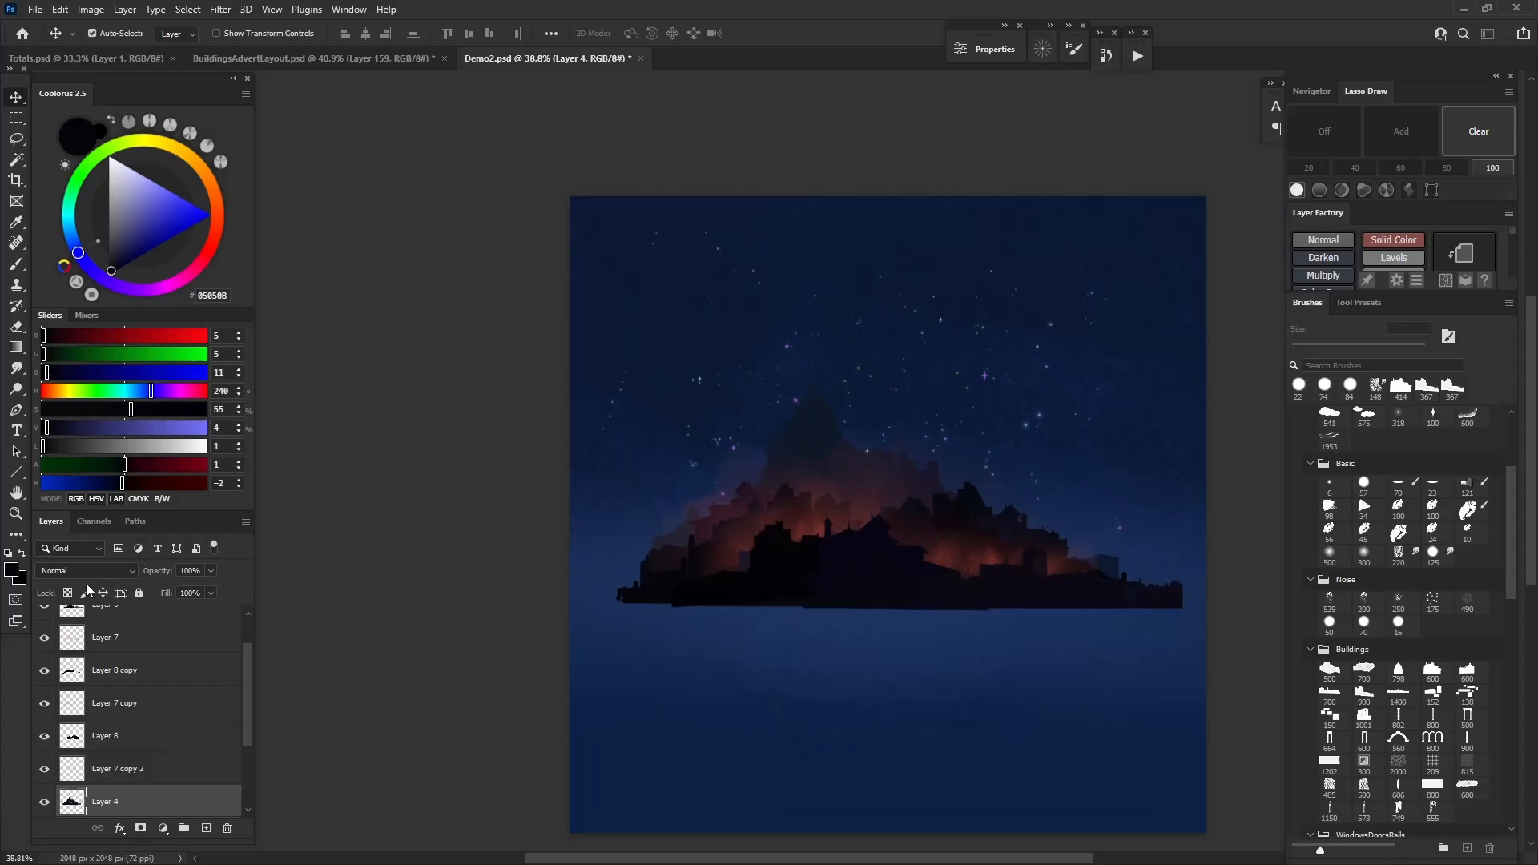
{"action": "scroll", "coordinate": [87, 591], "scroll_direction": "up", "scroll_amount": 2}
{"action": "scroll", "coordinate": [124, 686], "scroll_direction": "up", "scroll_amount": 2}
Add a new layer above the whole stack and dab small lights near the peak with the 16 px Noise brush in sampled dark red #612823
{"action": "left_click", "coordinate": [128, 622]}
{"action": "left_click", "coordinate": [205, 829]}
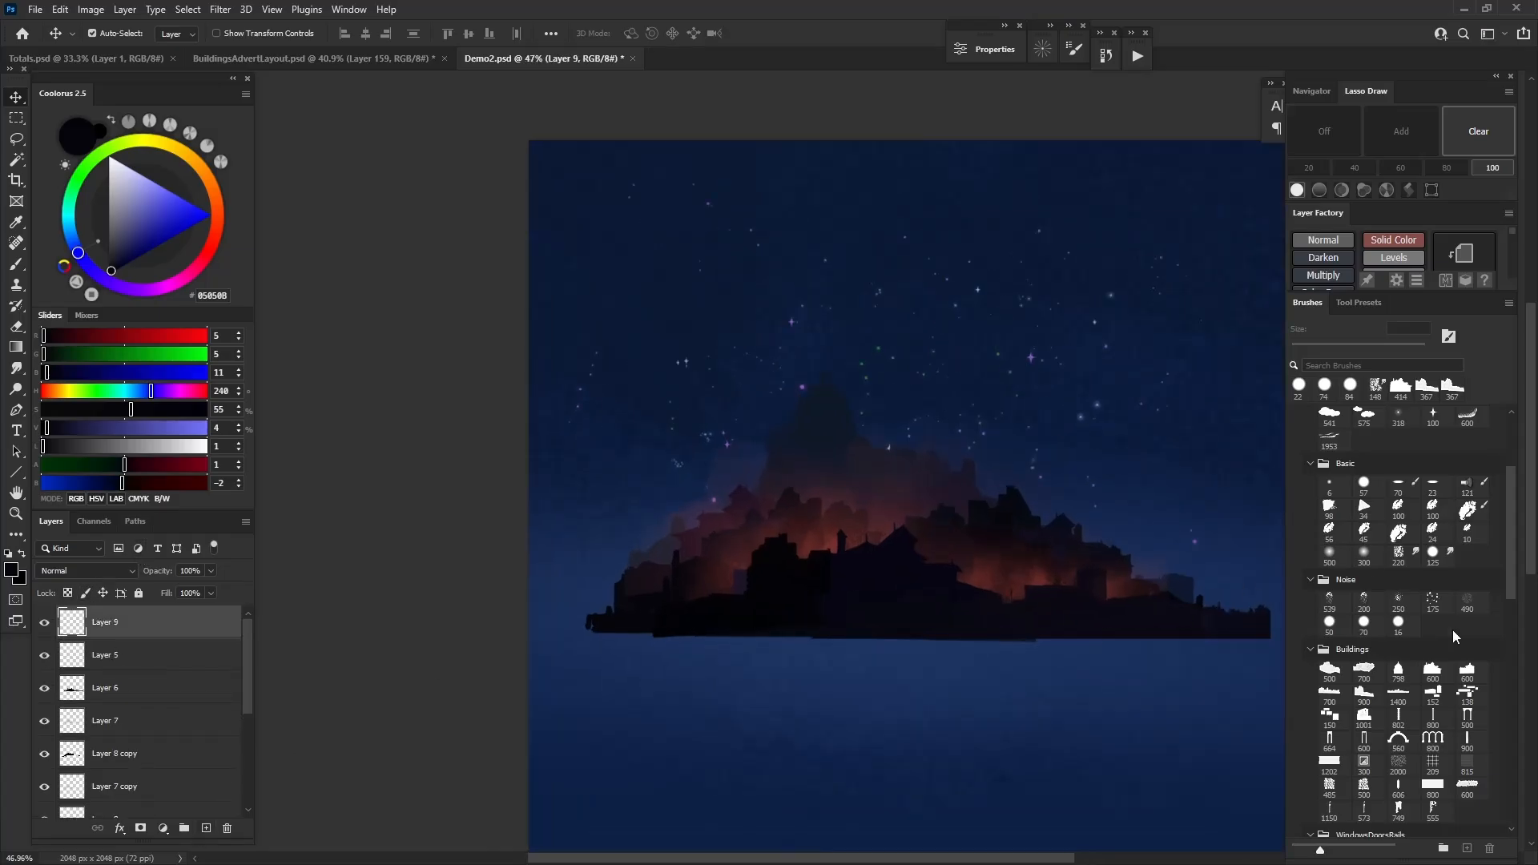
{"action": "left_click", "coordinate": [1398, 628]}
{"action": "left_click", "coordinate": [815, 537], "text": "alt"}
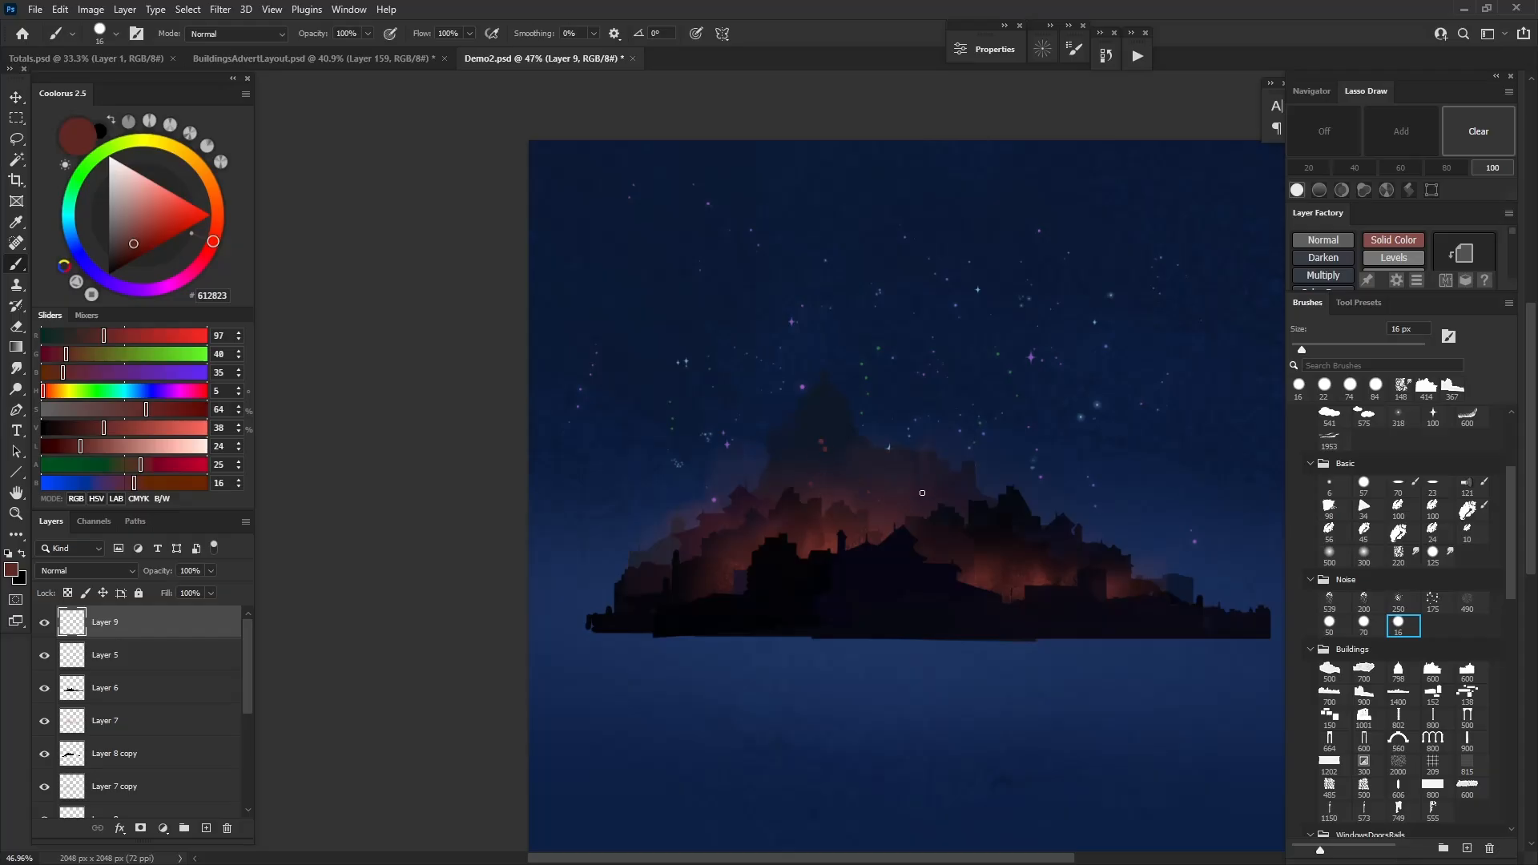
Dab more small lights over the upper hill with the 220 px-row feather-shaped Basic brush at 19 px in sampled red #8F423B
{"action": "left_click", "coordinate": [1400, 538]}
{"action": "left_click_drag", "start_coordinate": [892, 528], "coordinate": [887, 513], "text": "alt"}
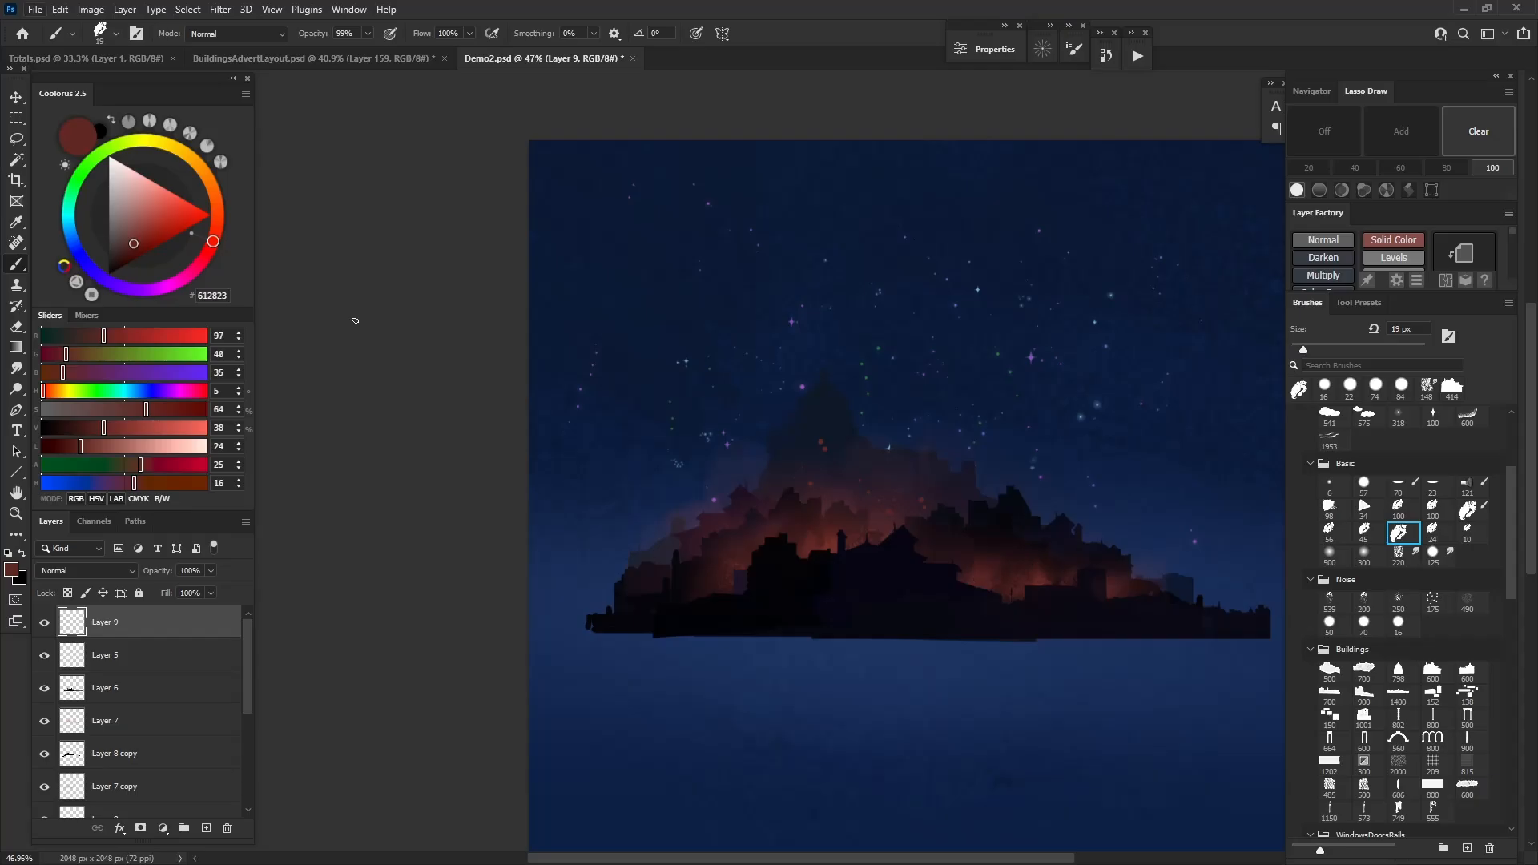
{"action": "left_click", "coordinate": [834, 490], "text": "alt"}
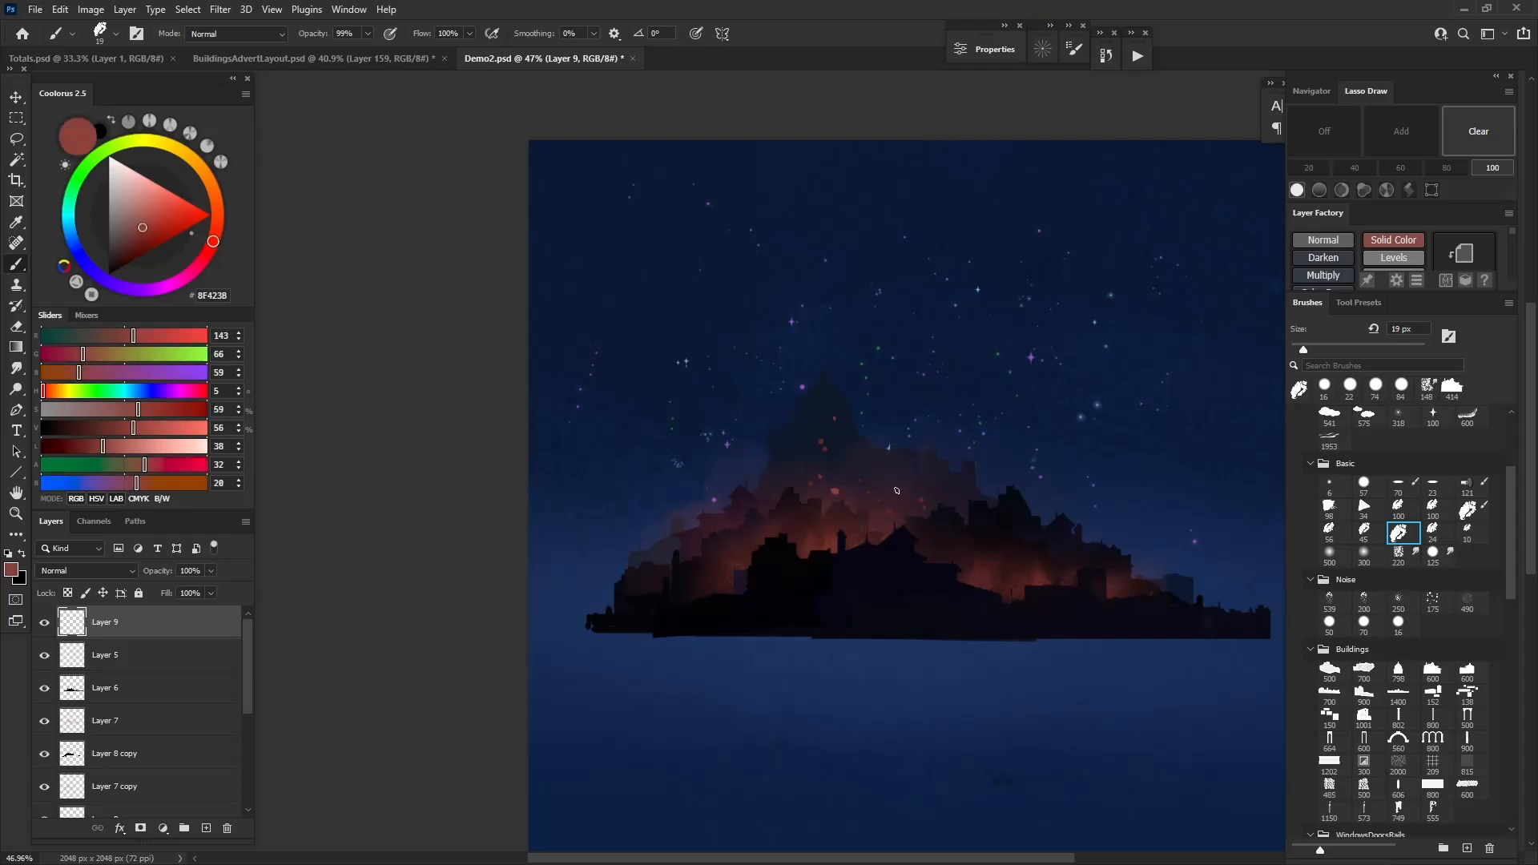
{"action": "mouse_move", "coordinate": [896, 490]}
{"action": "left_mouse_down", "text": "alt"}
{"action": "mouse_move", "coordinate": [793, 468]}
{"action": "mouse_move", "coordinate": [743, 520]}
{"action": "mouse_move", "coordinate": [742, 506]}
{"action": "mouse_move", "coordinate": [806, 520]}
{"action": "left_mouse_up", "text": "alt"}
Erase the painted lights around the peak on Layer 9 with the 56 px Basic brush at 35 px
{"action": "key", "text": "e"}
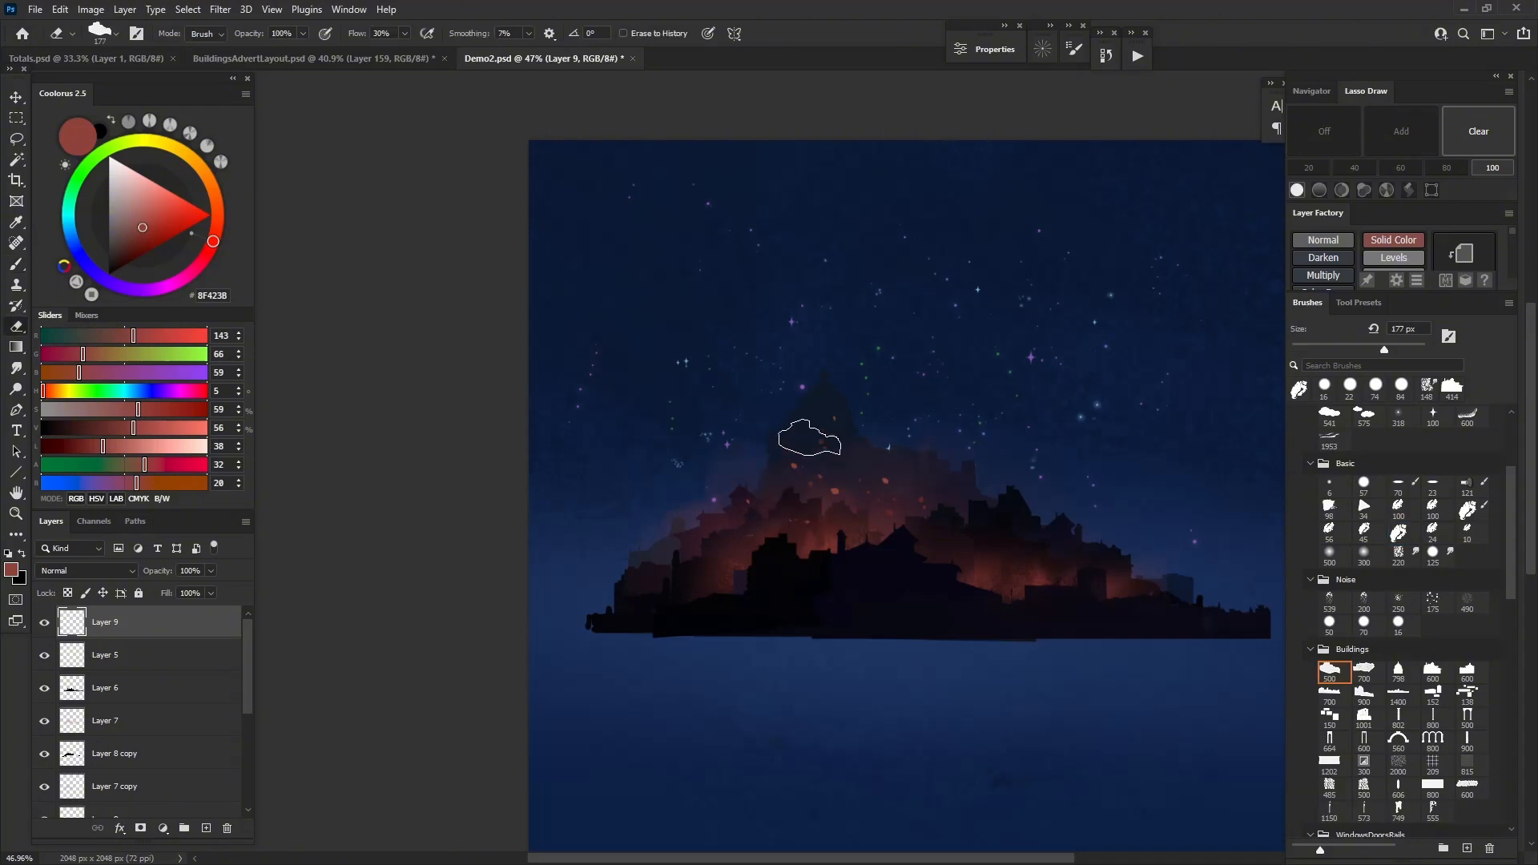
{"action": "key", "text": "bracketleft"}
{"action": "key", "text": "bracketleft"}
{"action": "key", "text": "bracketleft"}
{"action": "left_click_drag", "start_coordinate": [835, 445], "coordinate": [803, 446]}
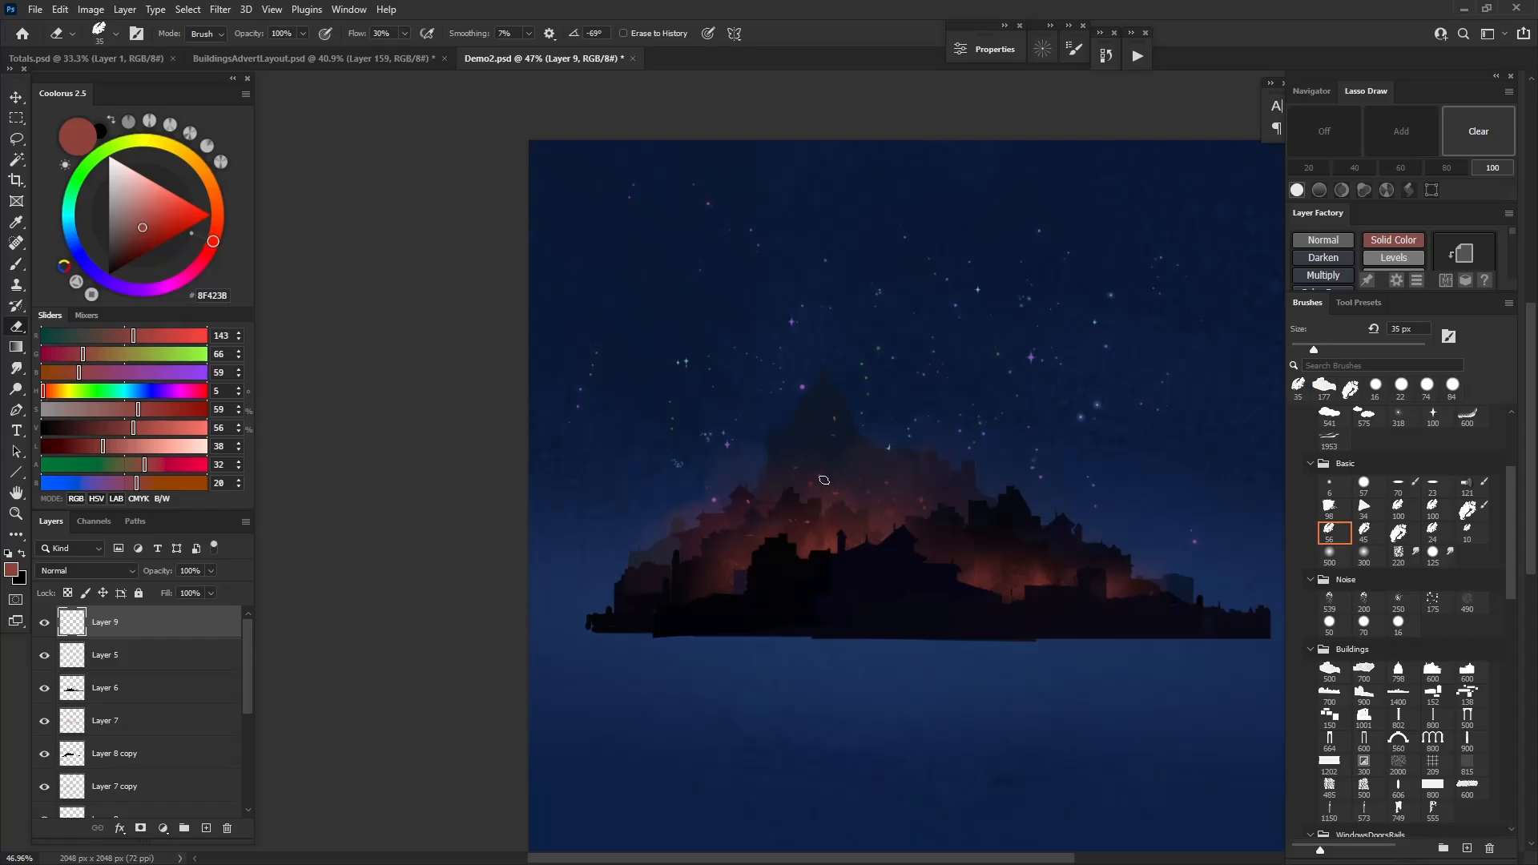
Add a group above Layer 4 and a new layer, placing that layer between Layer 8 and Layer 7 copy 2
{"action": "key", "text": "b"}
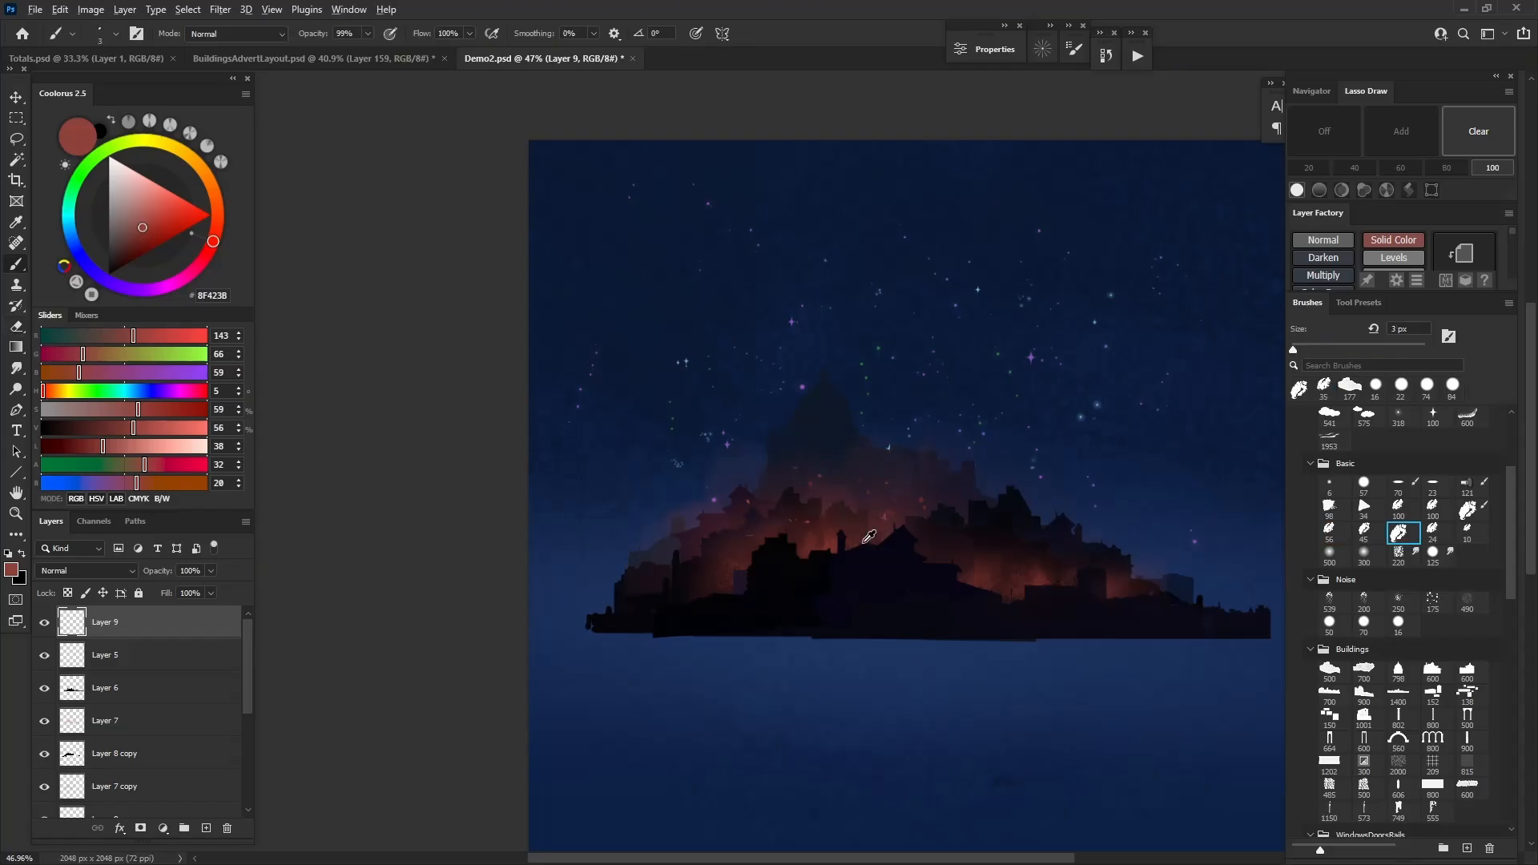
{"action": "key", "text": "ctrl+z"}
{"action": "key", "text": "v"}
{"action": "left_click", "coordinate": [870, 483]}
{"action": "left_click", "coordinate": [190, 832]}
{"action": "key", "text": "b"}
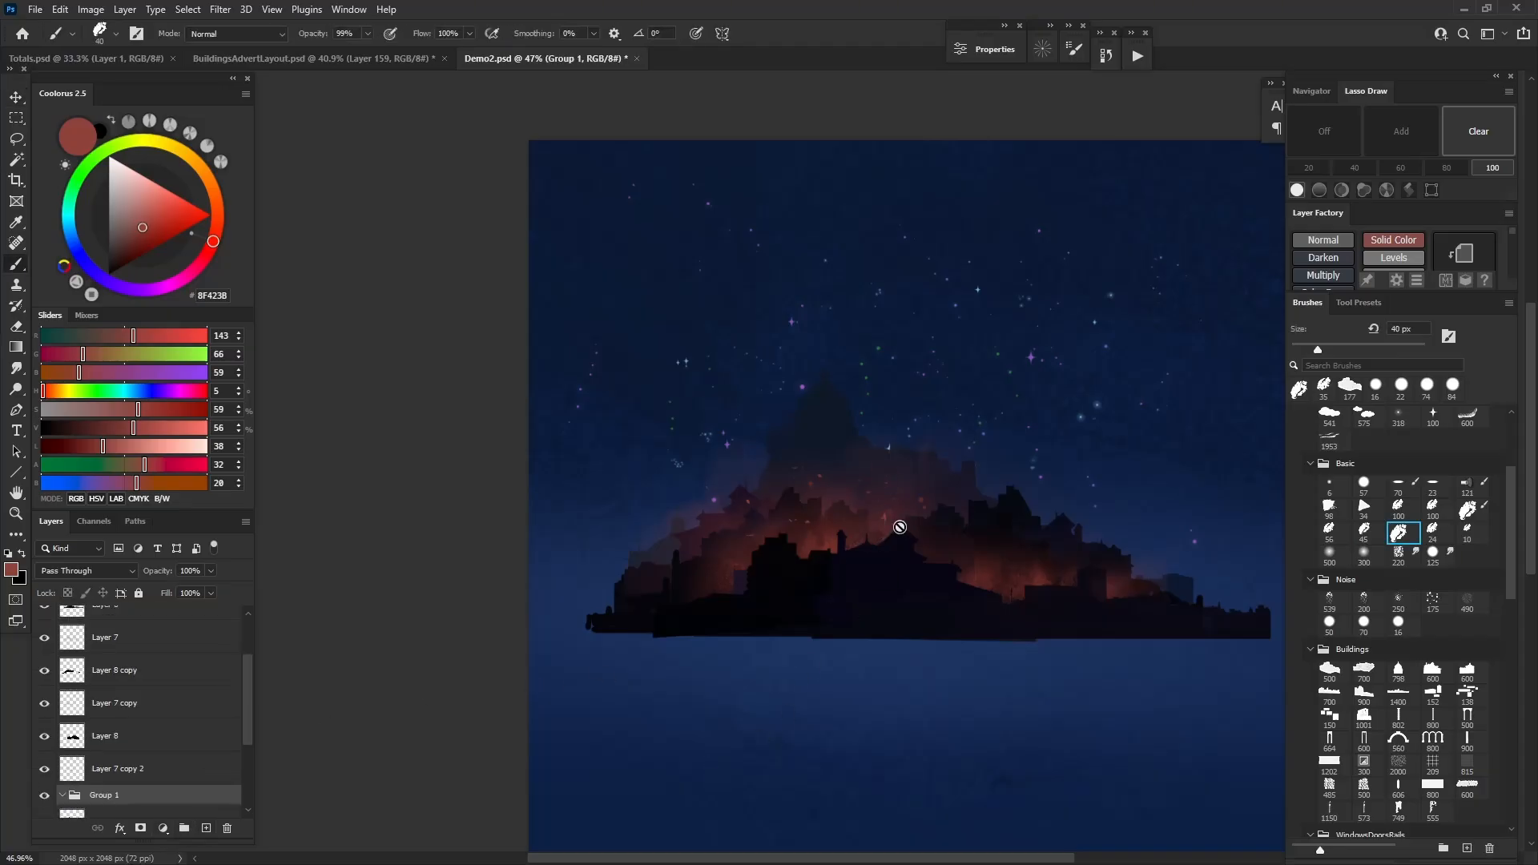
{"action": "left_click", "coordinate": [874, 527]}
{"action": "key", "text": "Return"}
{"action": "left_click", "coordinate": [206, 828]}
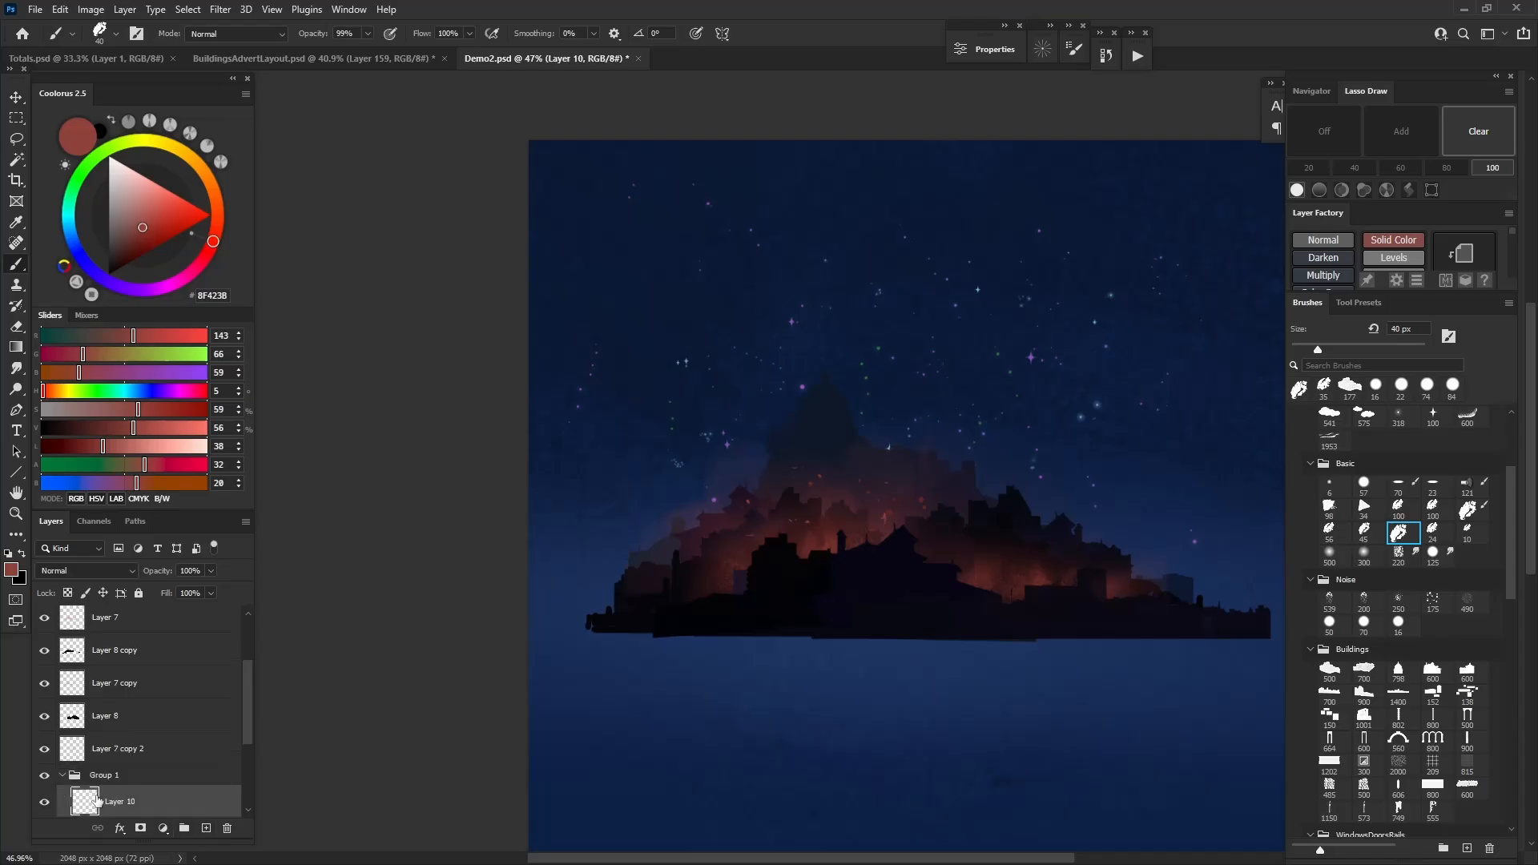
{"action": "left_click_drag", "start_coordinate": [105, 801], "coordinate": [103, 750]}
Paint #8F423B glow dabs behind the central buildings on Layer 10 at 40 px and smudge them with the 220 px Basic brush at 60 px
{"action": "left_click_drag", "start_coordinate": [884, 481], "coordinate": [881, 521]}
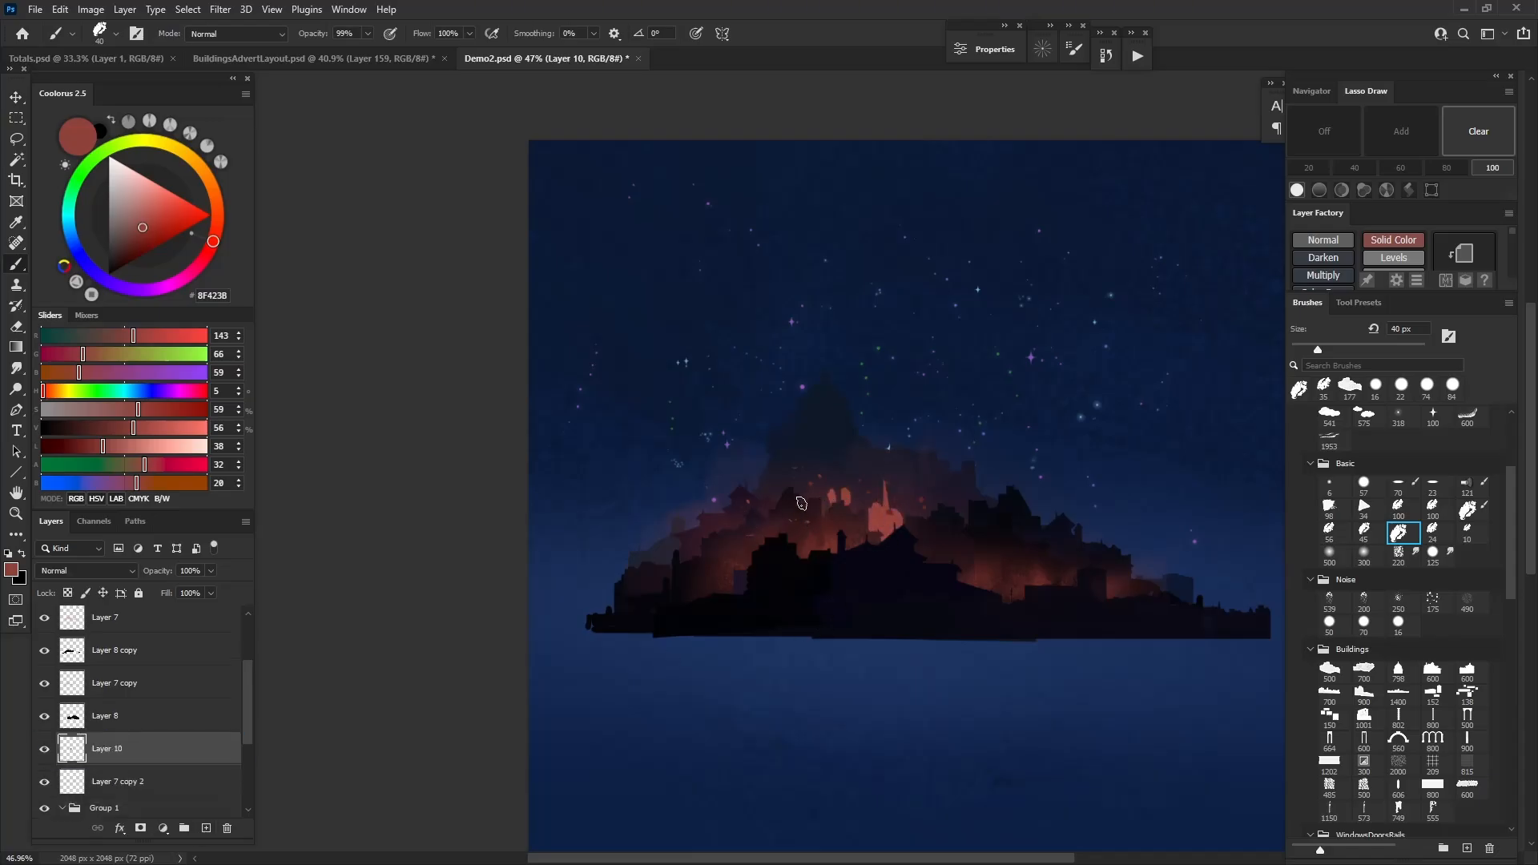
{"action": "key", "text": "r"}
{"action": "mouse_move", "coordinate": [881, 479]}
{"action": "left_mouse_down"}
{"action": "mouse_move", "coordinate": [863, 565]}
{"action": "mouse_move", "coordinate": [873, 550]}
{"action": "mouse_move", "coordinate": [853, 538]}
{"action": "mouse_move", "coordinate": [873, 564]}
{"action": "mouse_move", "coordinate": [880, 519]}
{"action": "left_mouse_up"}
{"action": "right_click", "coordinate": [862, 563], "text": "alt"}
{"action": "key", "text": "b"}
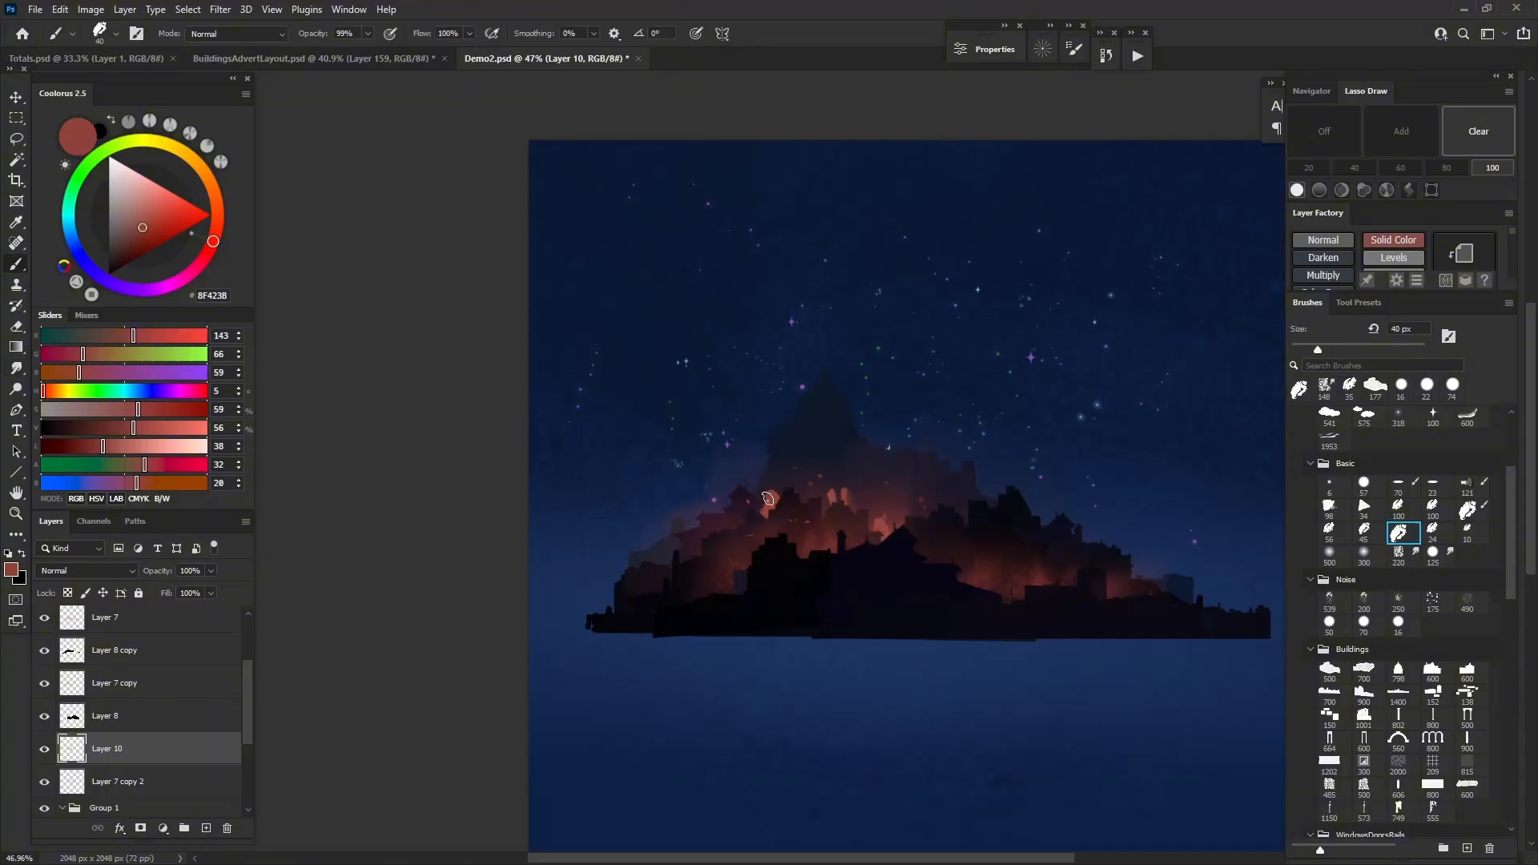
{"action": "key", "text": "r"}
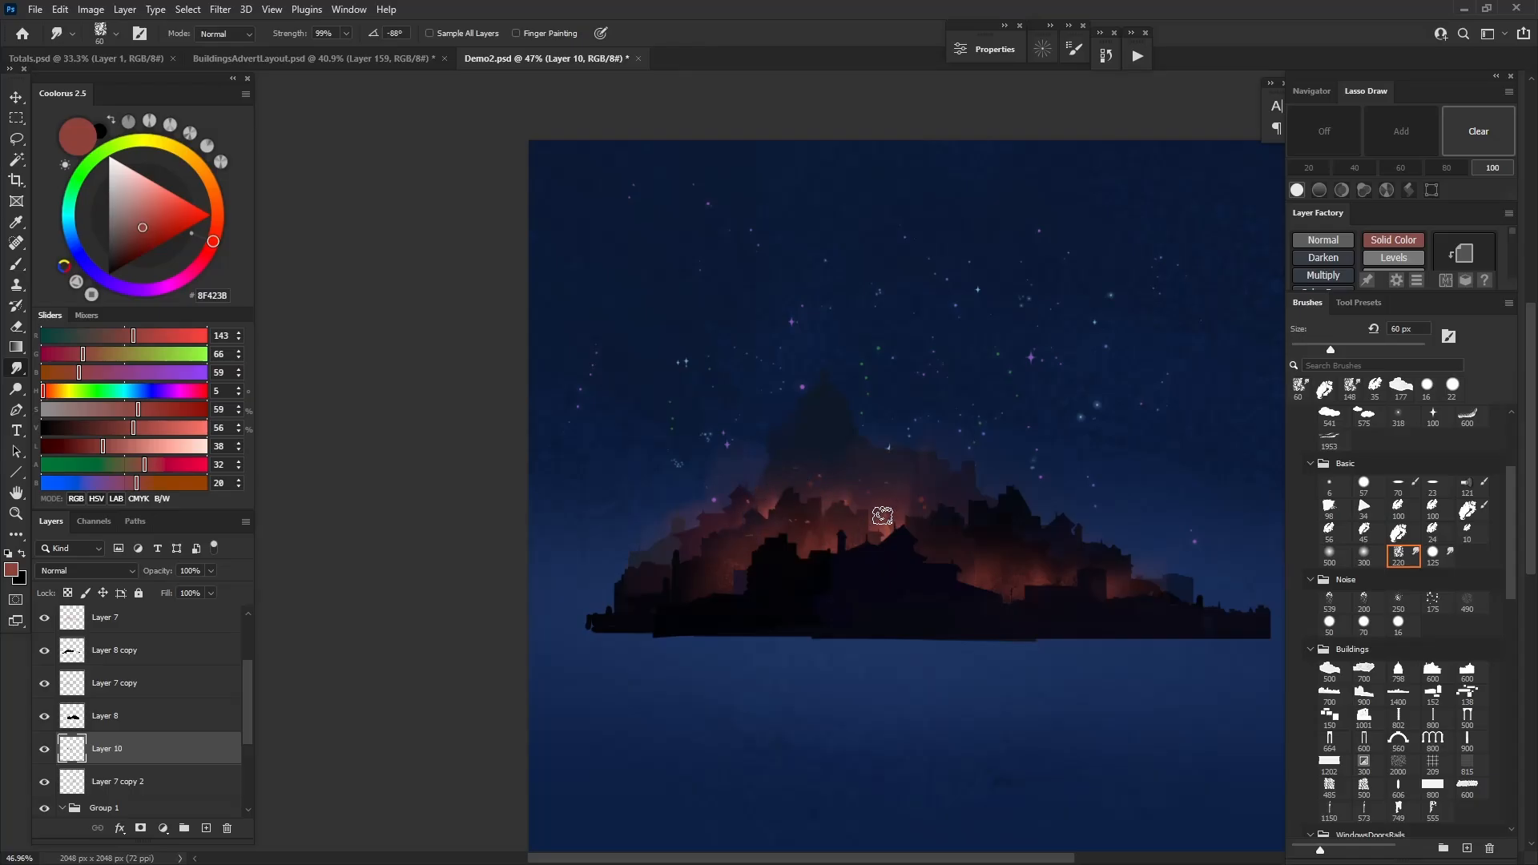
{"action": "scroll", "coordinate": [753, 570], "scroll_direction": "down", "scroll_amount": 2}
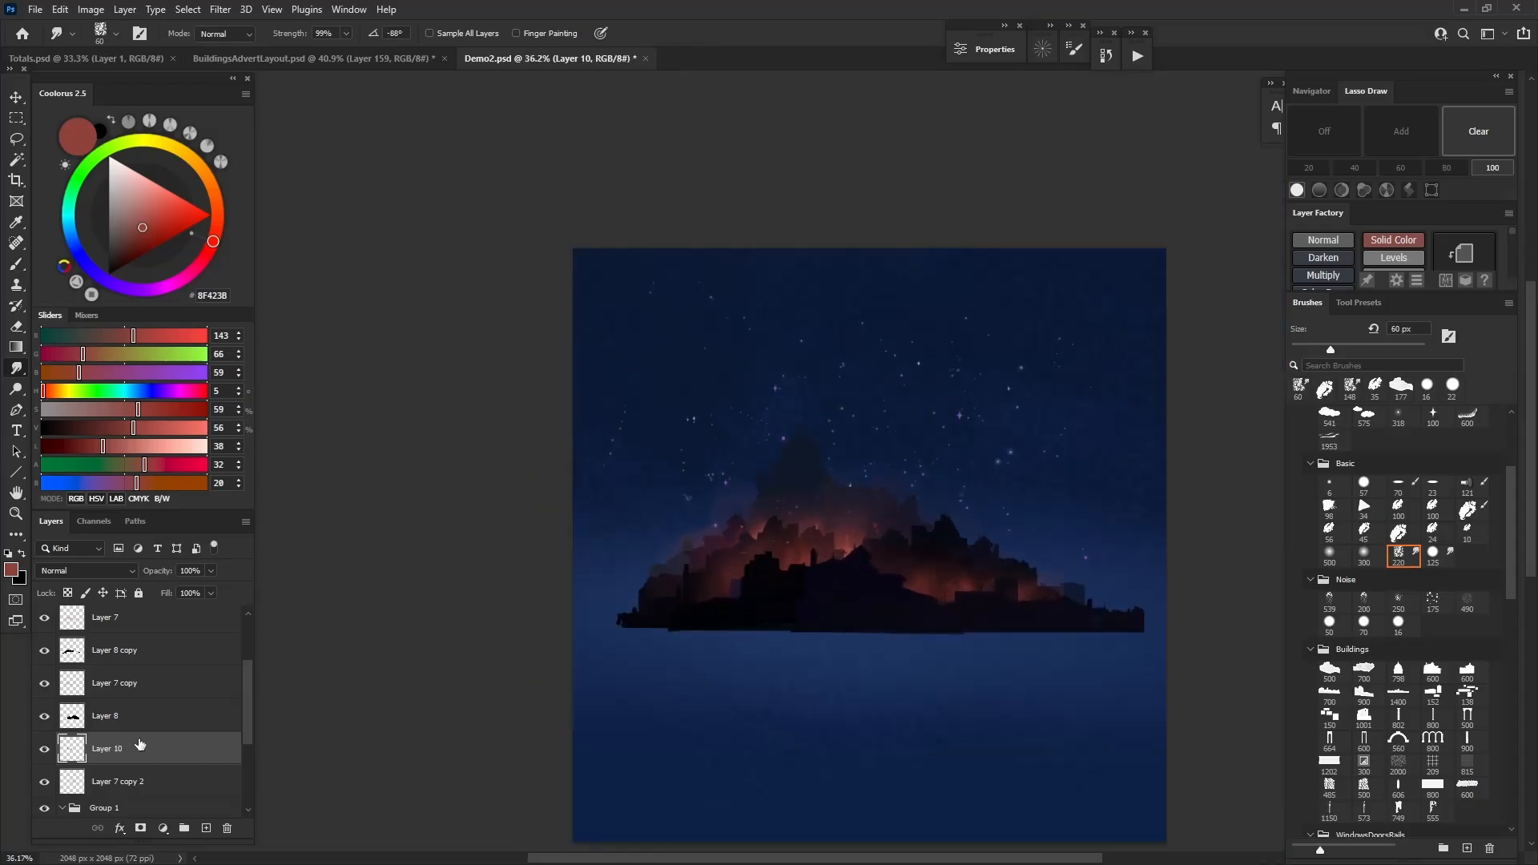
Paint red #8F423B streaks and small light spots along the town's base on Layer 9, with the Basic brush at 13 px
{"action": "scroll", "coordinate": [119, 710], "scroll_direction": "up", "scroll_amount": 3}
{"action": "left_click", "coordinate": [116, 622]}
{"action": "key", "text": "b"}
{"action": "scroll", "coordinate": [934, 632], "scroll_direction": "up", "scroll_amount": 2}
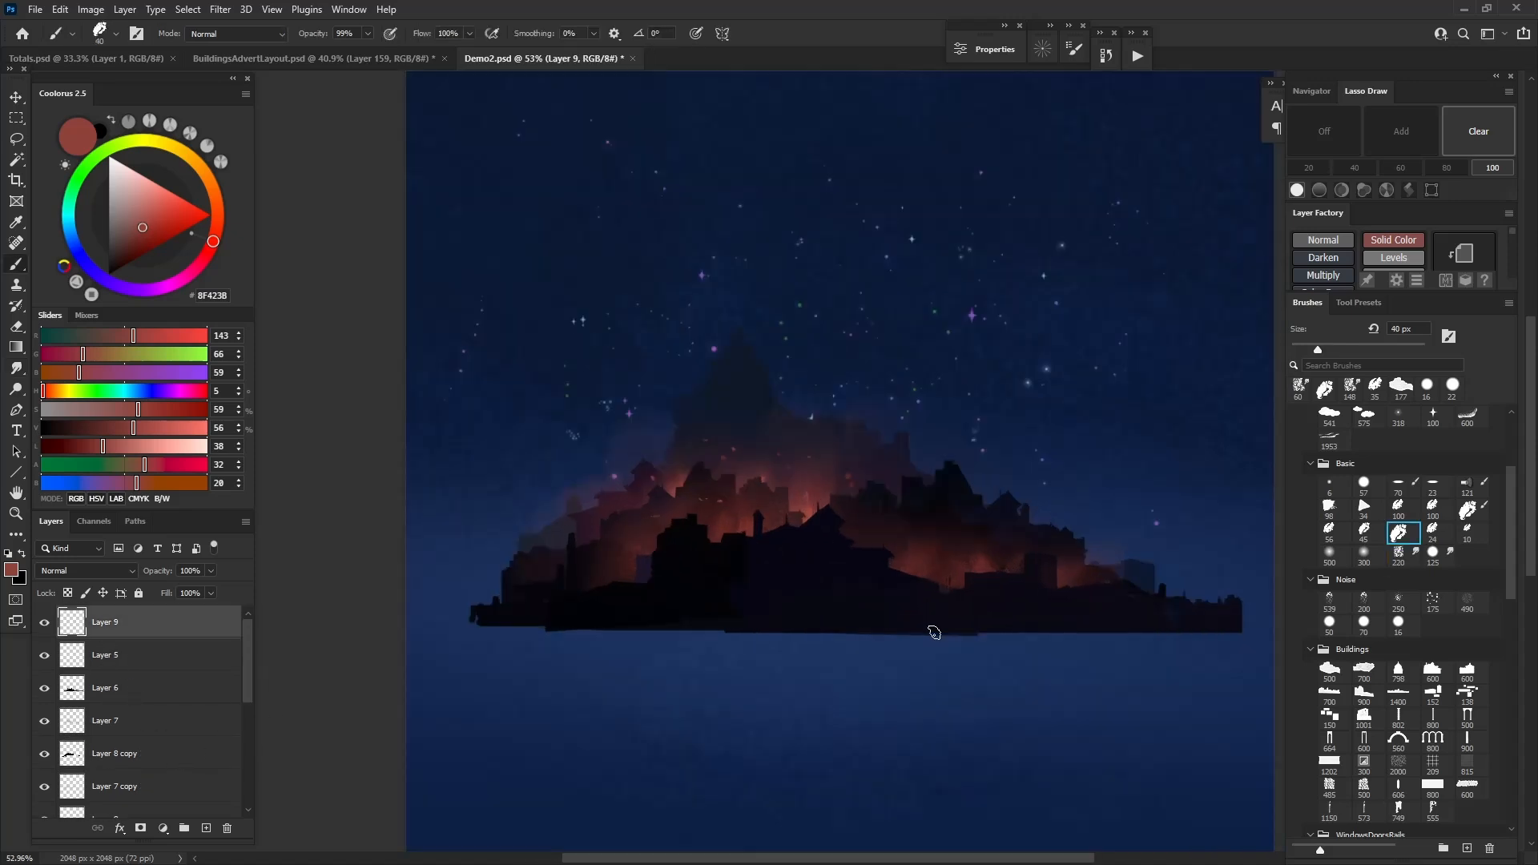
{"action": "left_click_drag", "start_coordinate": [861, 630], "coordinate": [697, 616]}
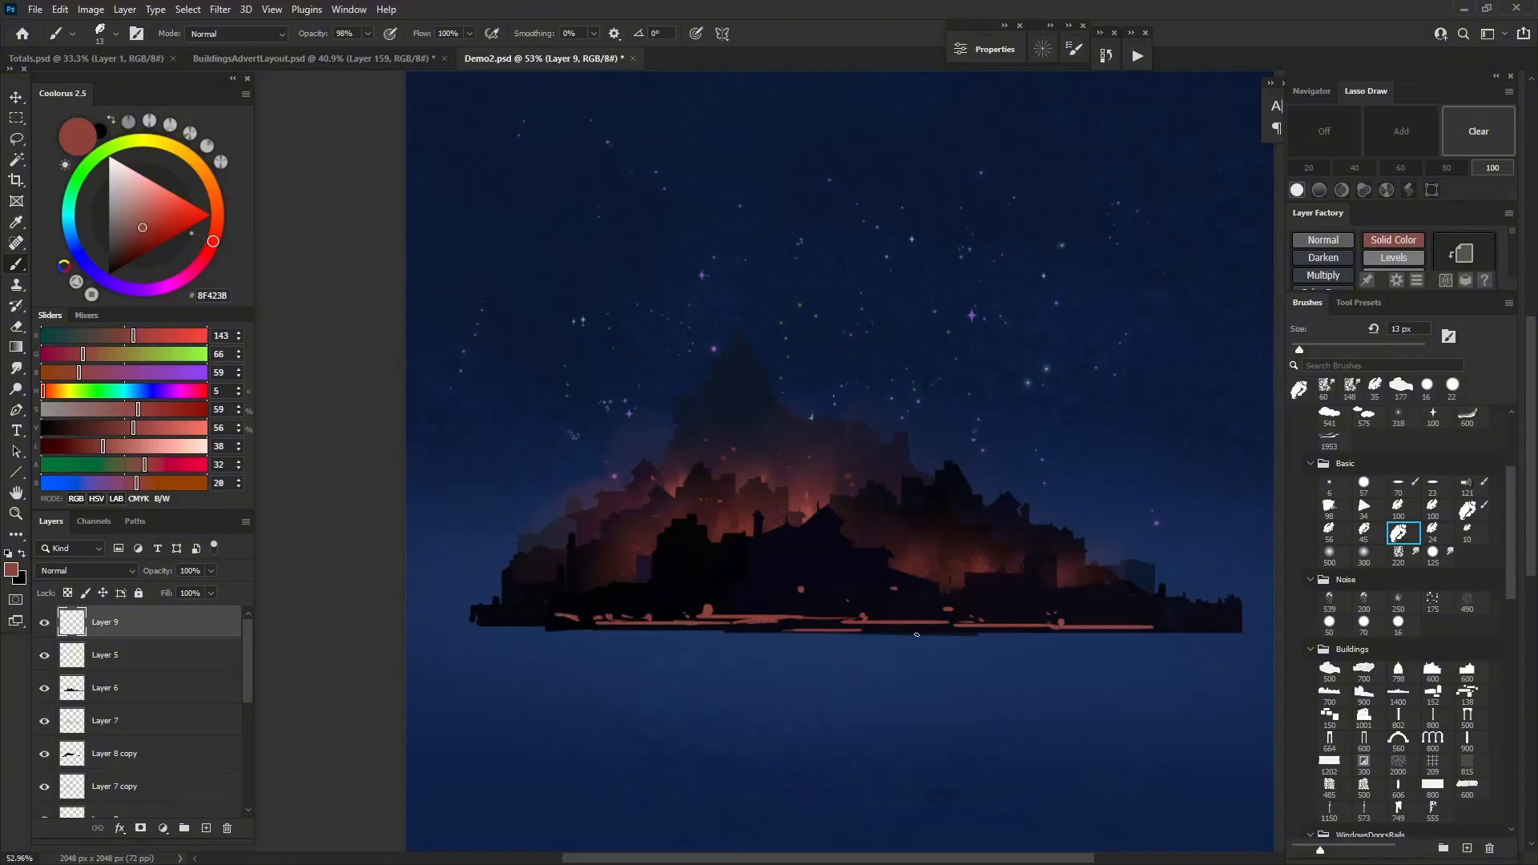
{"action": "left_click_drag", "start_coordinate": [916, 634], "coordinate": [616, 624]}
Smudge the red streaks along the town's base at 60 and 54 px, and add small #8F423B strokes over them at 13 px
{"action": "key", "text": "r"}
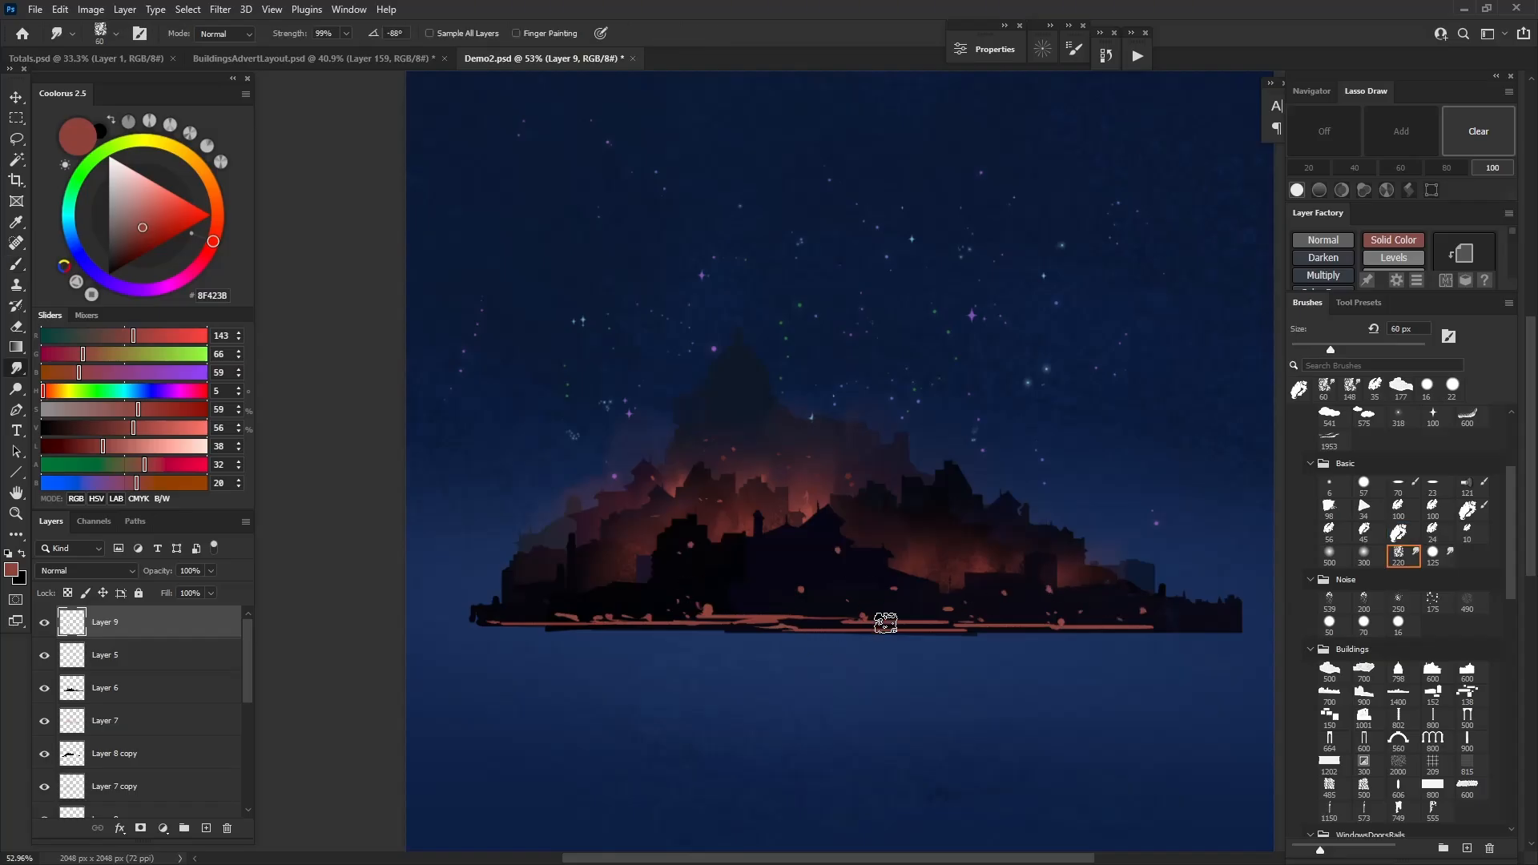
{"action": "left_click_drag", "start_coordinate": [744, 609], "coordinate": [1068, 624]}
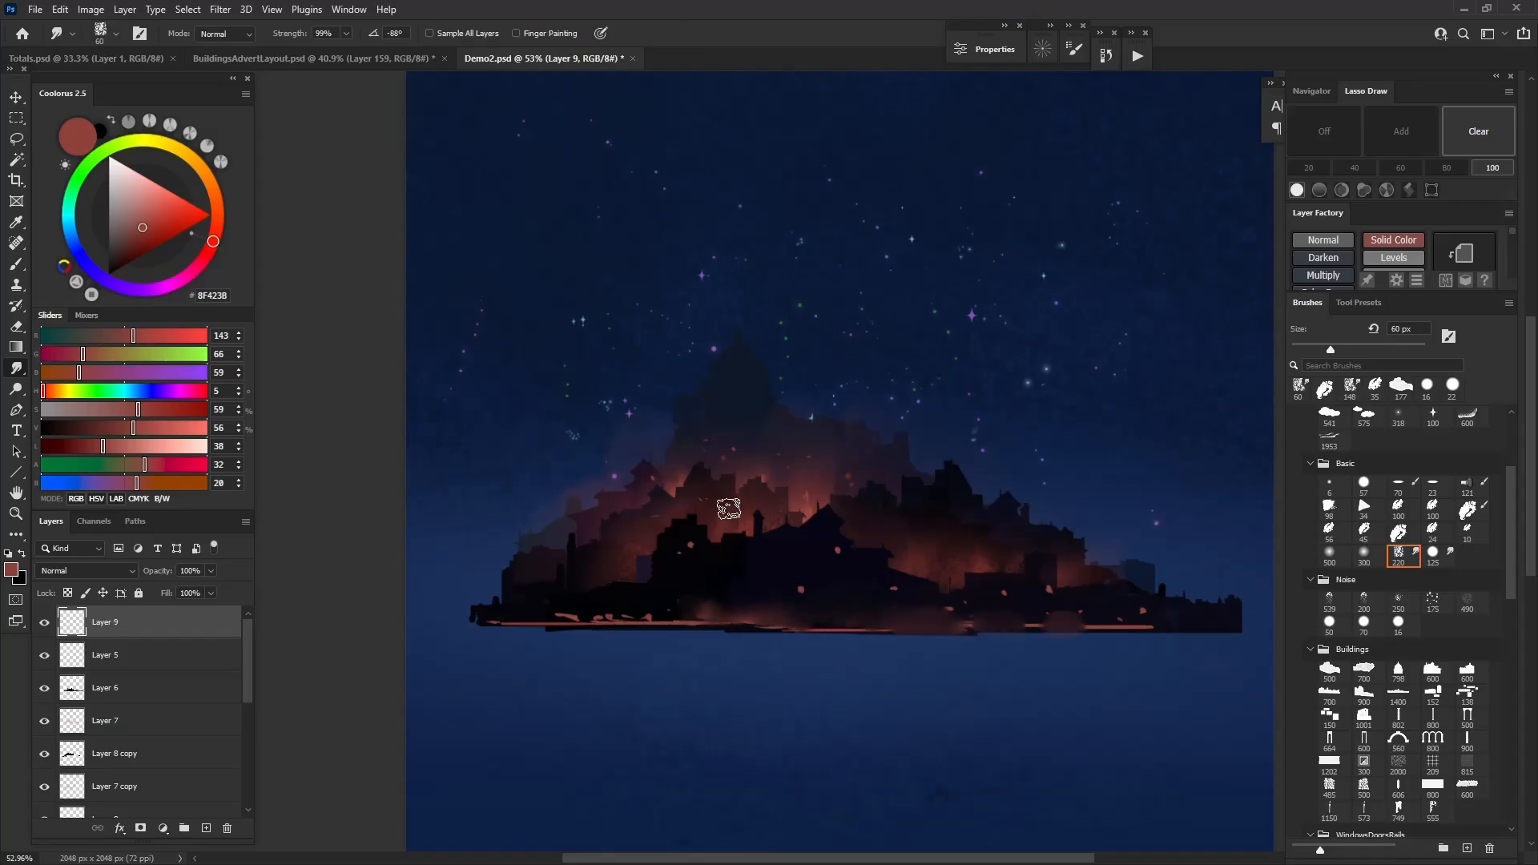
{"action": "left_click_drag", "start_coordinate": [645, 621], "coordinate": [529, 620]}
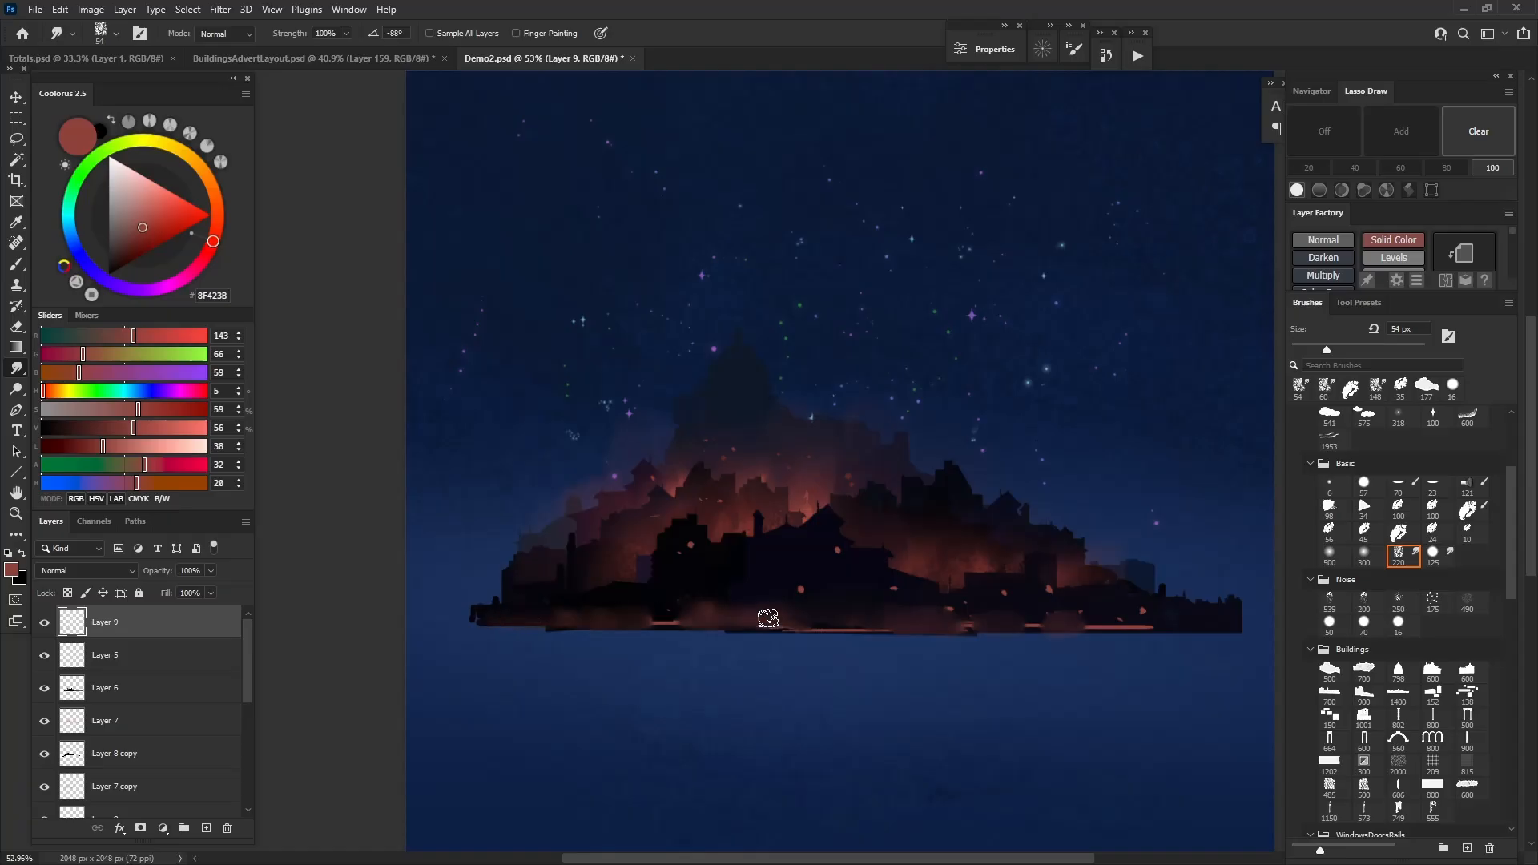
{"action": "key", "text": "b"}
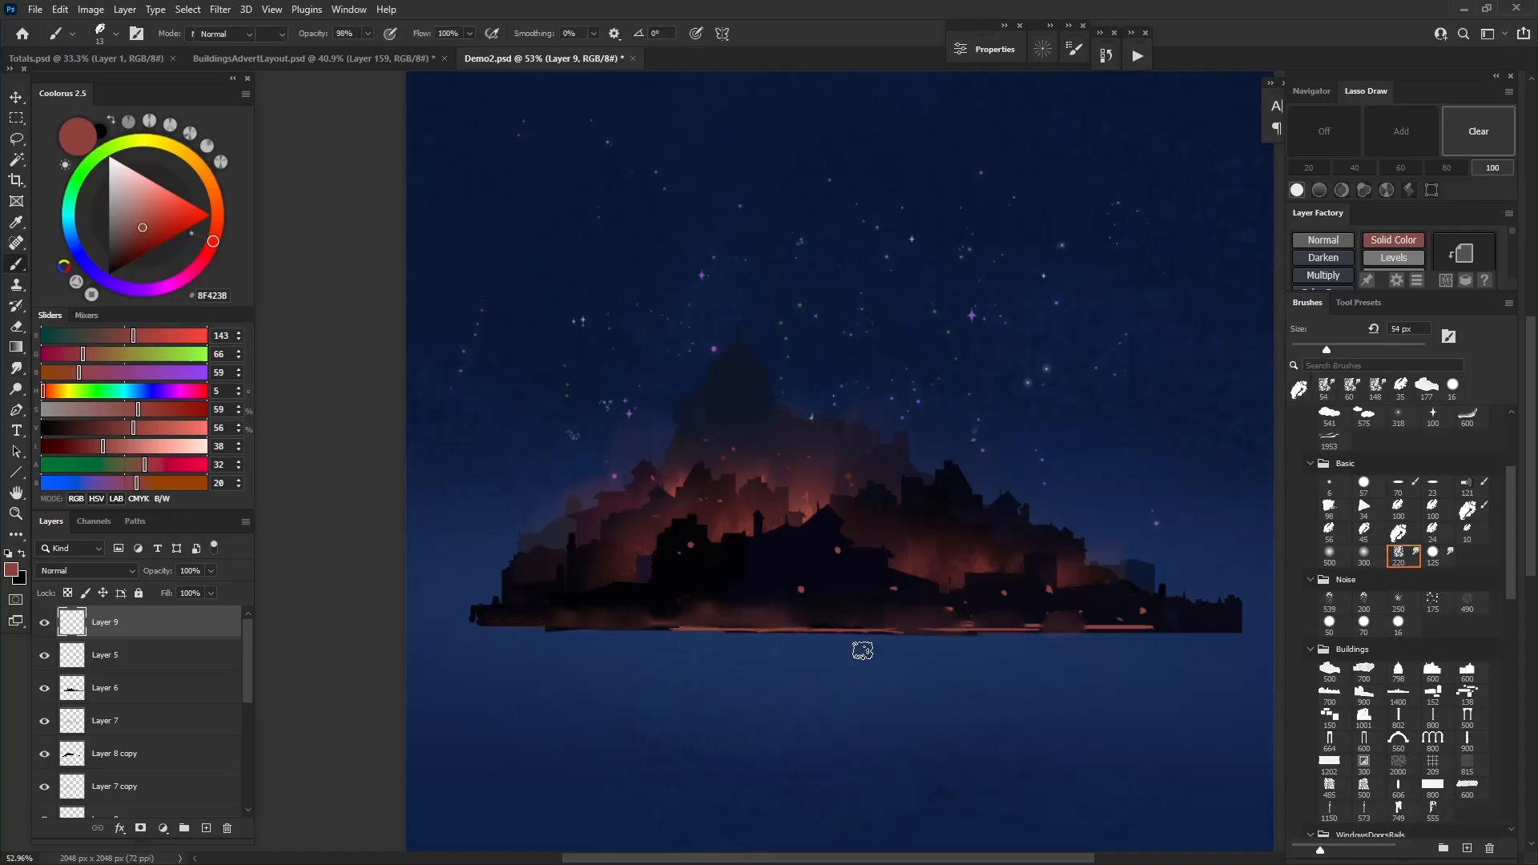
{"action": "key", "text": "r"}
{"action": "left_click_drag", "start_coordinate": [806, 621], "coordinate": [1167, 625]}
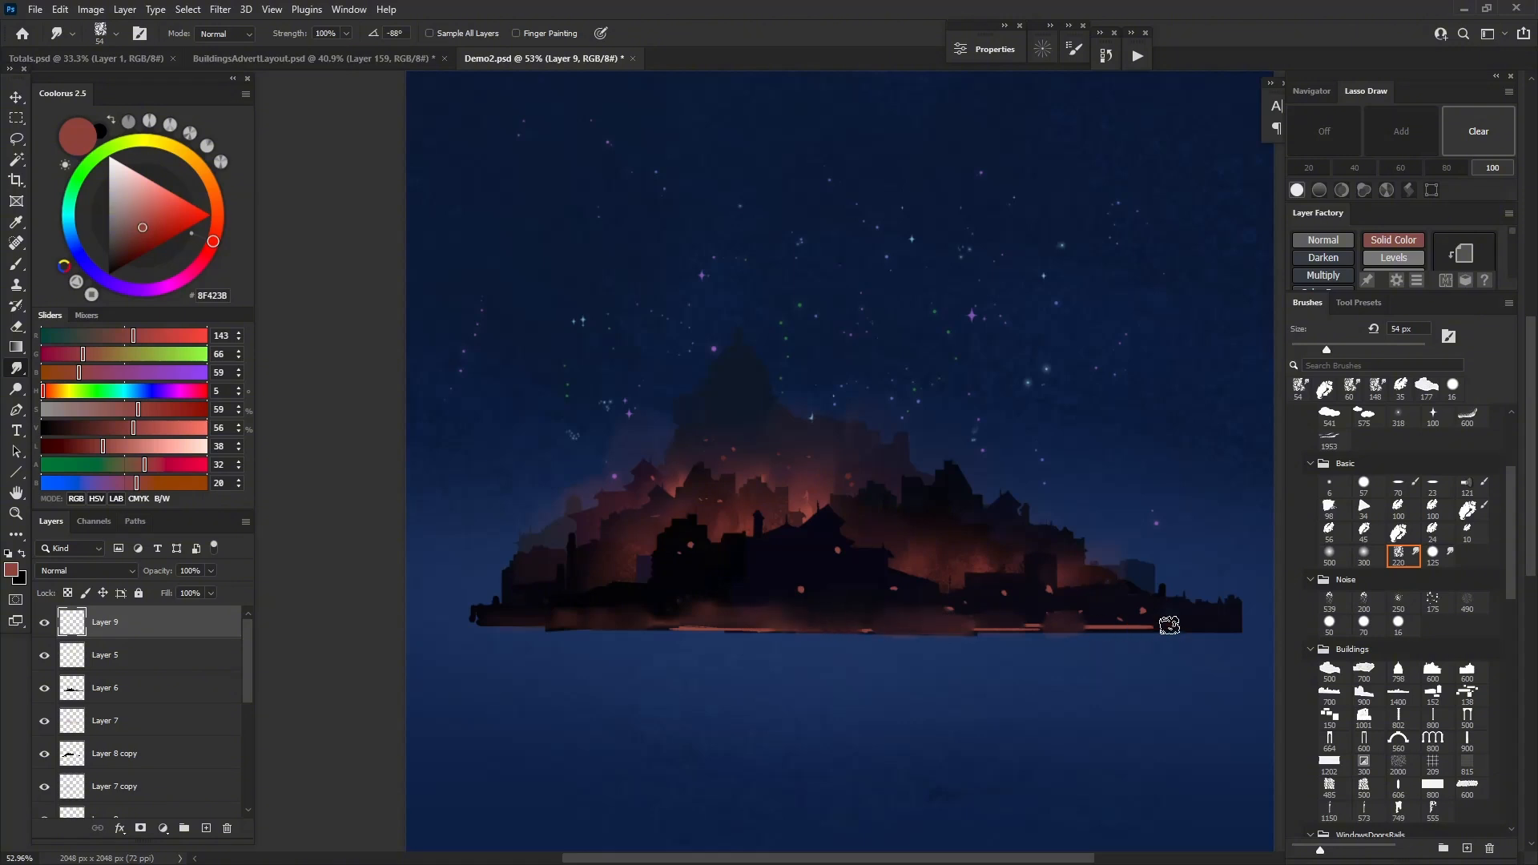
{"action": "key", "text": "b"}
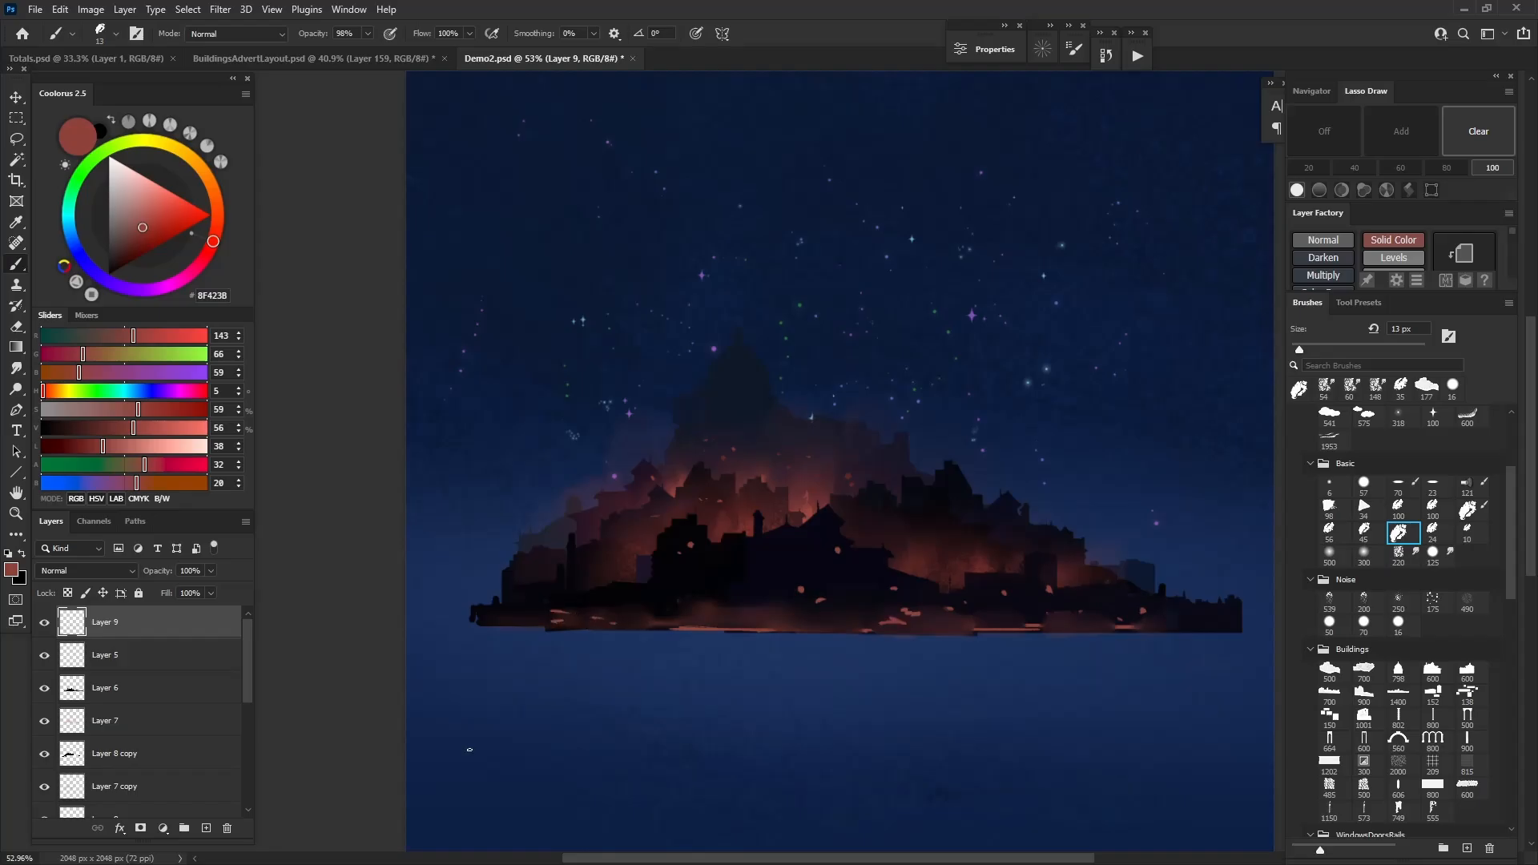
Add a new layer directly above the Layer 1 sky background and return to the Brush tool
{"action": "scroll", "coordinate": [470, 749], "scroll_direction": "down", "scroll_amount": 5}
{"action": "scroll", "coordinate": [481, 743], "scroll_direction": "up", "scroll_amount": 3}
{"action": "key", "text": "v"}
{"action": "left_click", "coordinate": [495, 737]}
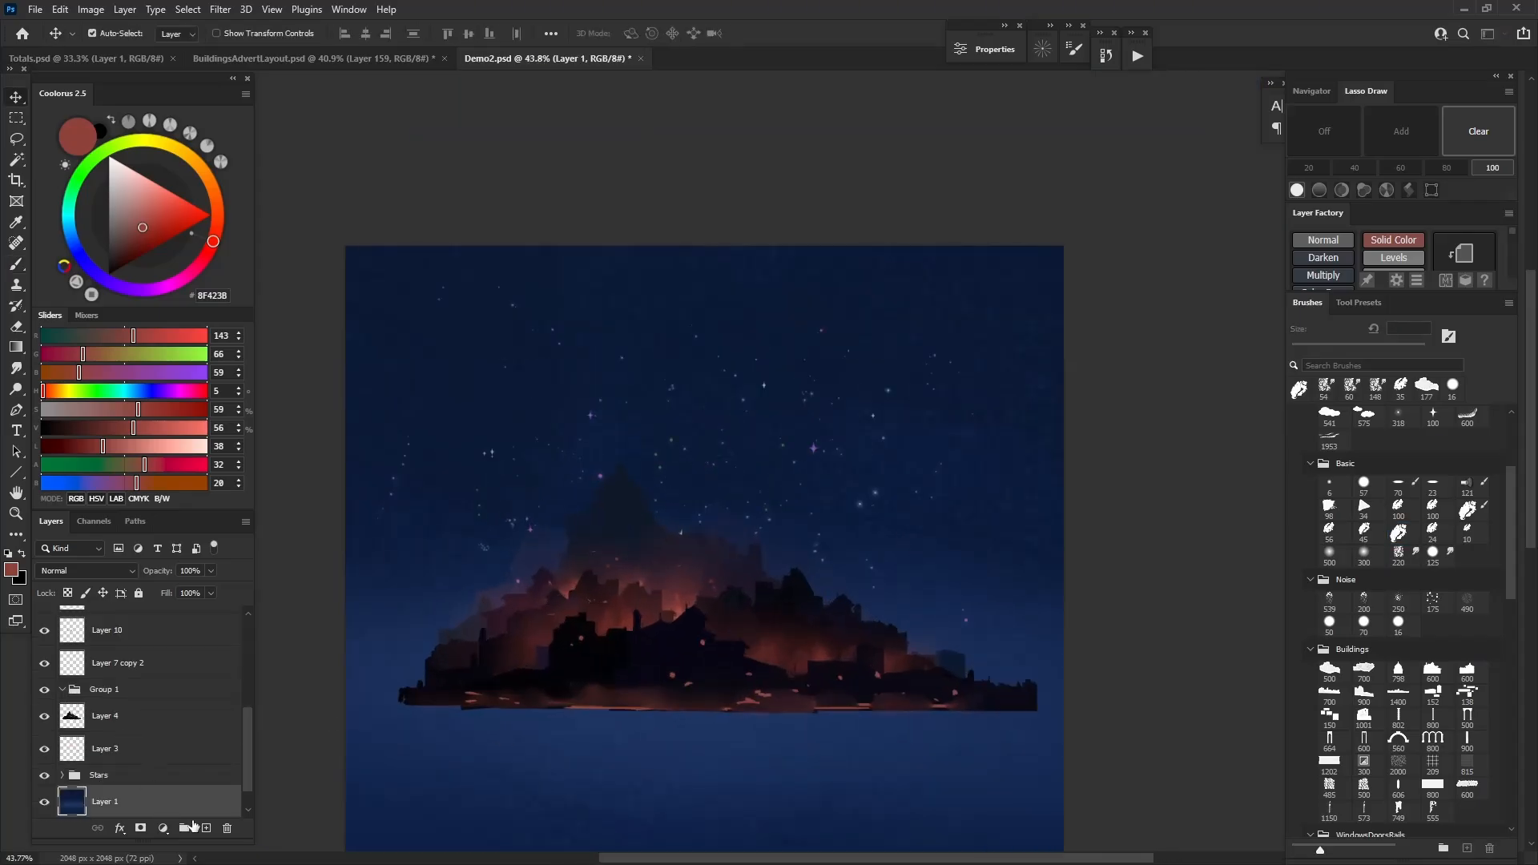
{"action": "left_click", "coordinate": [210, 828]}
{"action": "key", "text": "b"}
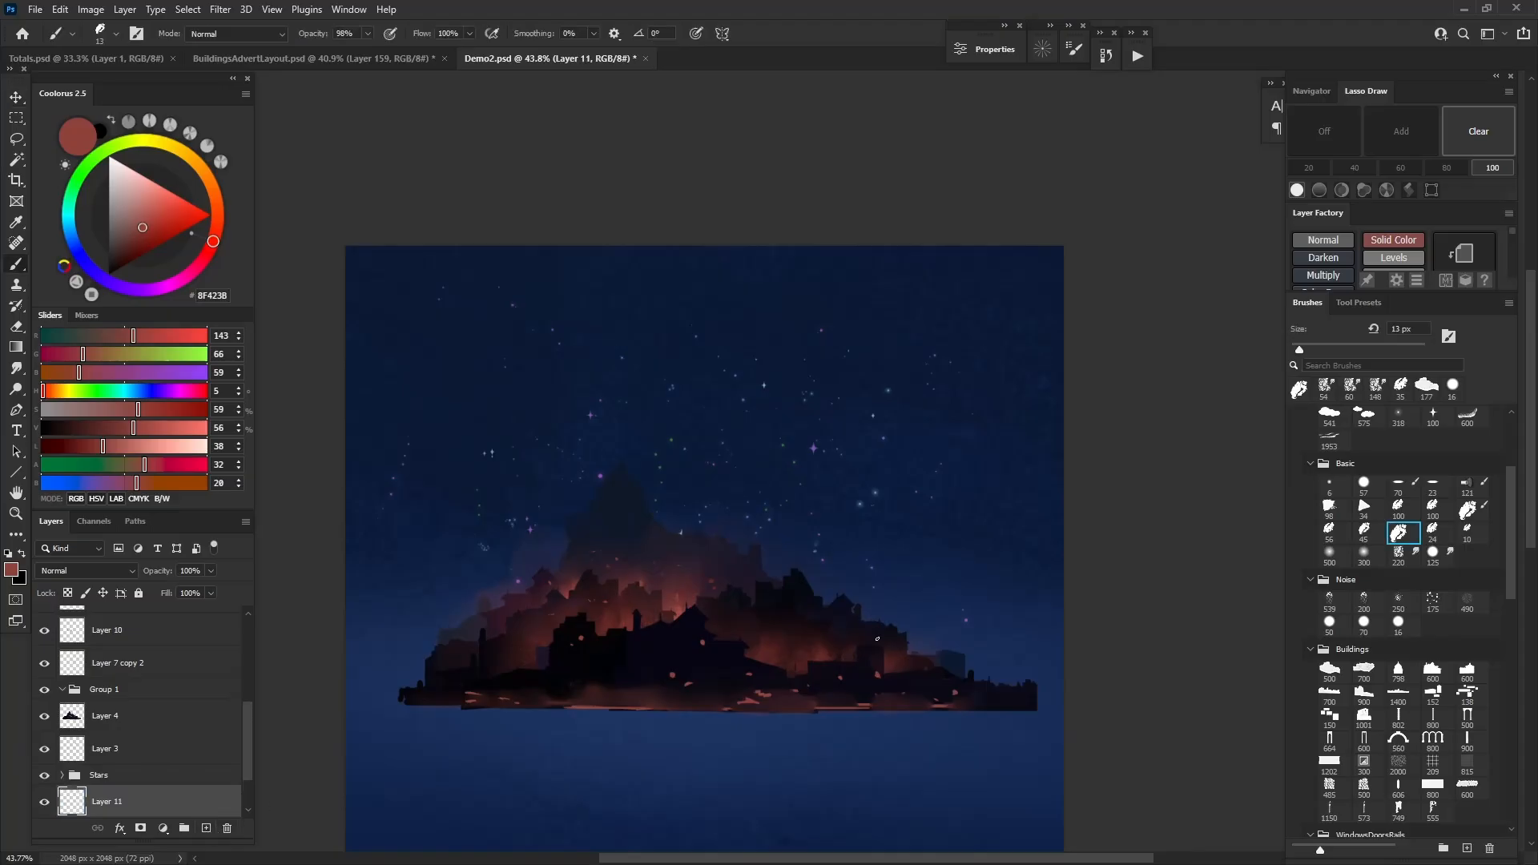
Paint soft blue #203A65 haze behind the hill on Layer 11 with the 500 px Basic brush reduced to 395–157 px
{"action": "left_click", "coordinate": [1326, 554]}
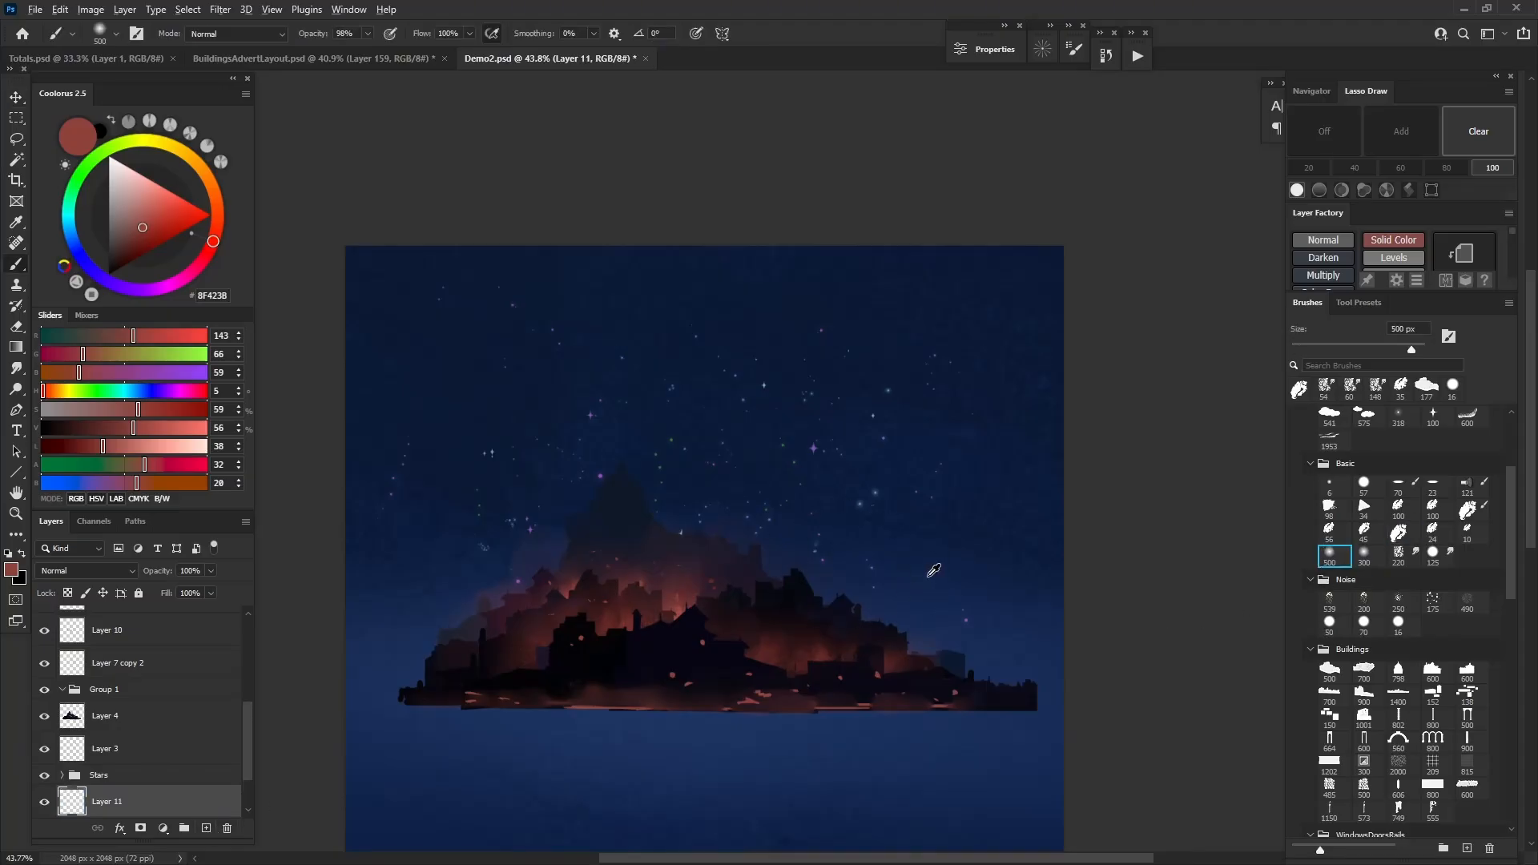
{"action": "left_click", "coordinate": [931, 571], "text": "alt"}
{"action": "left_click_drag", "start_coordinate": [132, 254], "coordinate": [136, 243]}
{"action": "left_click_drag", "start_coordinate": [814, 635], "coordinate": [793, 635]}
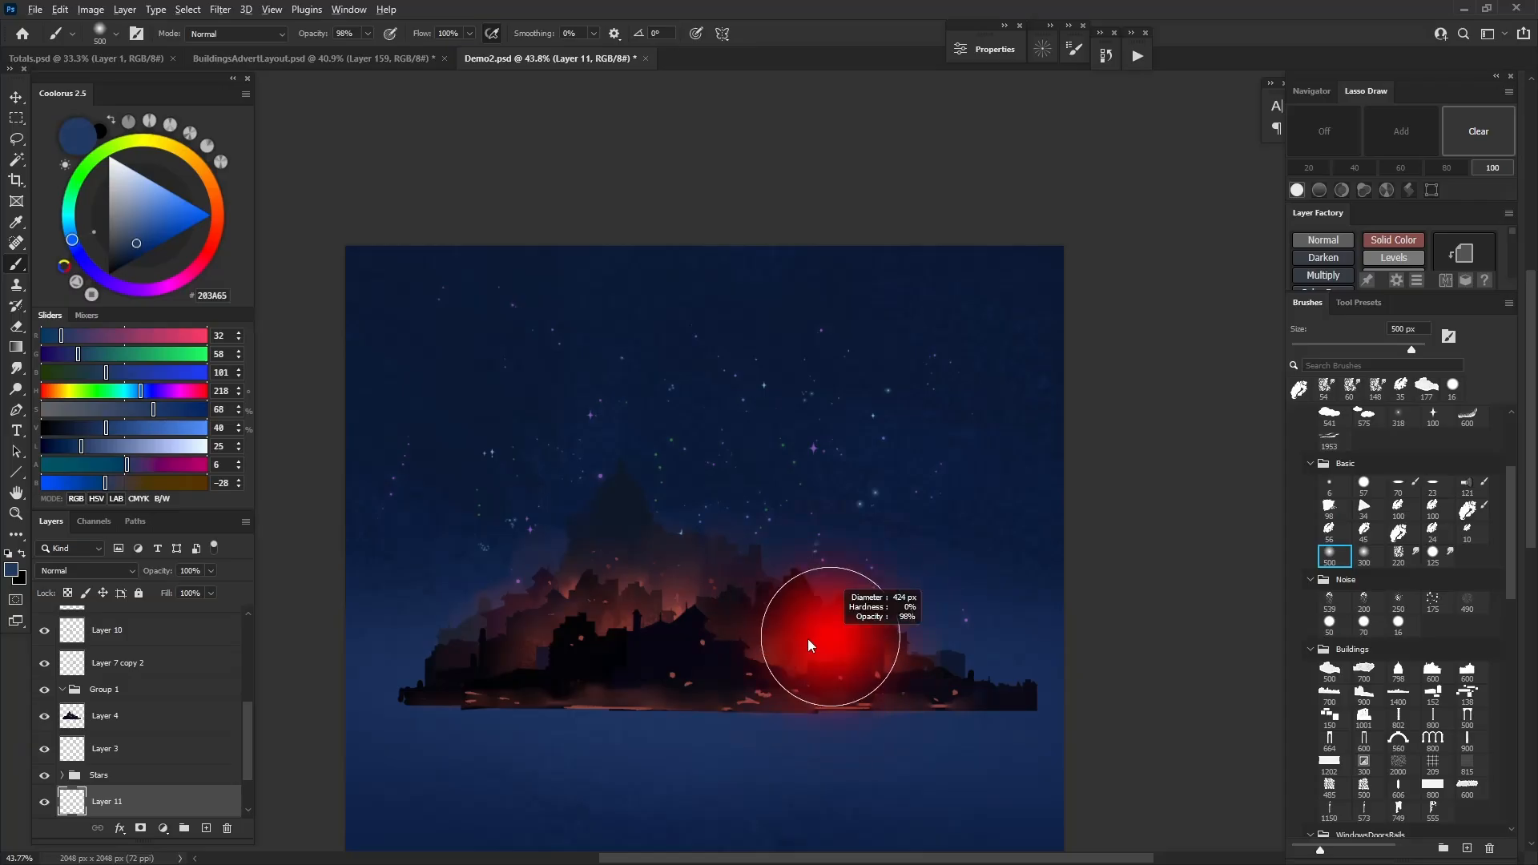
{"action": "left_click_drag", "start_coordinate": [499, 645], "coordinate": [395, 699]}
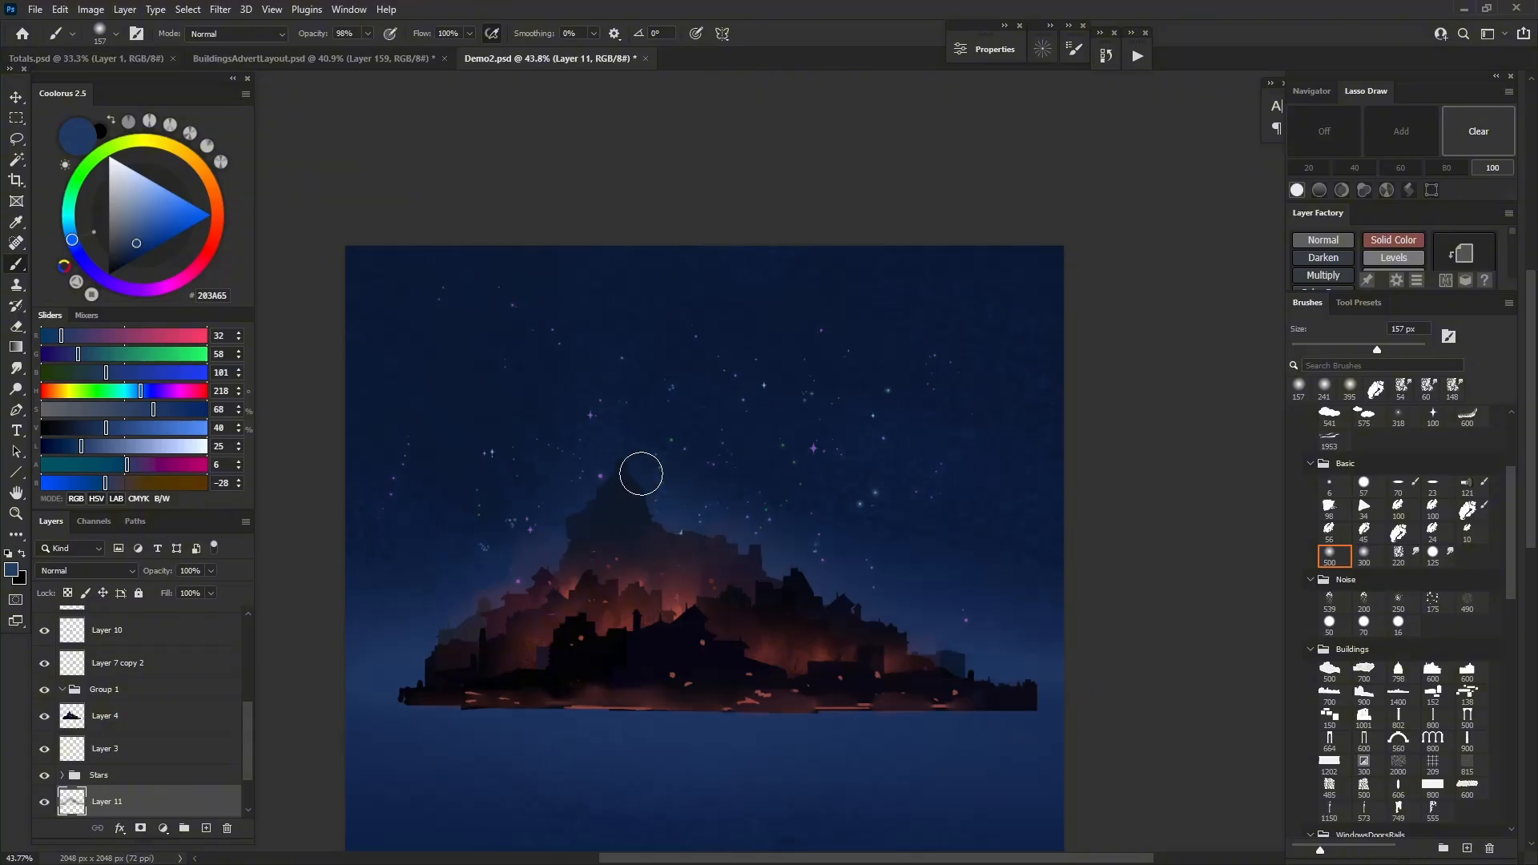
Select Layer 3, set the feather-shaped Basic brush to 84 px, and choose light blue #89D3FF as the paint colour
{"action": "left_click", "coordinate": [113, 757]}
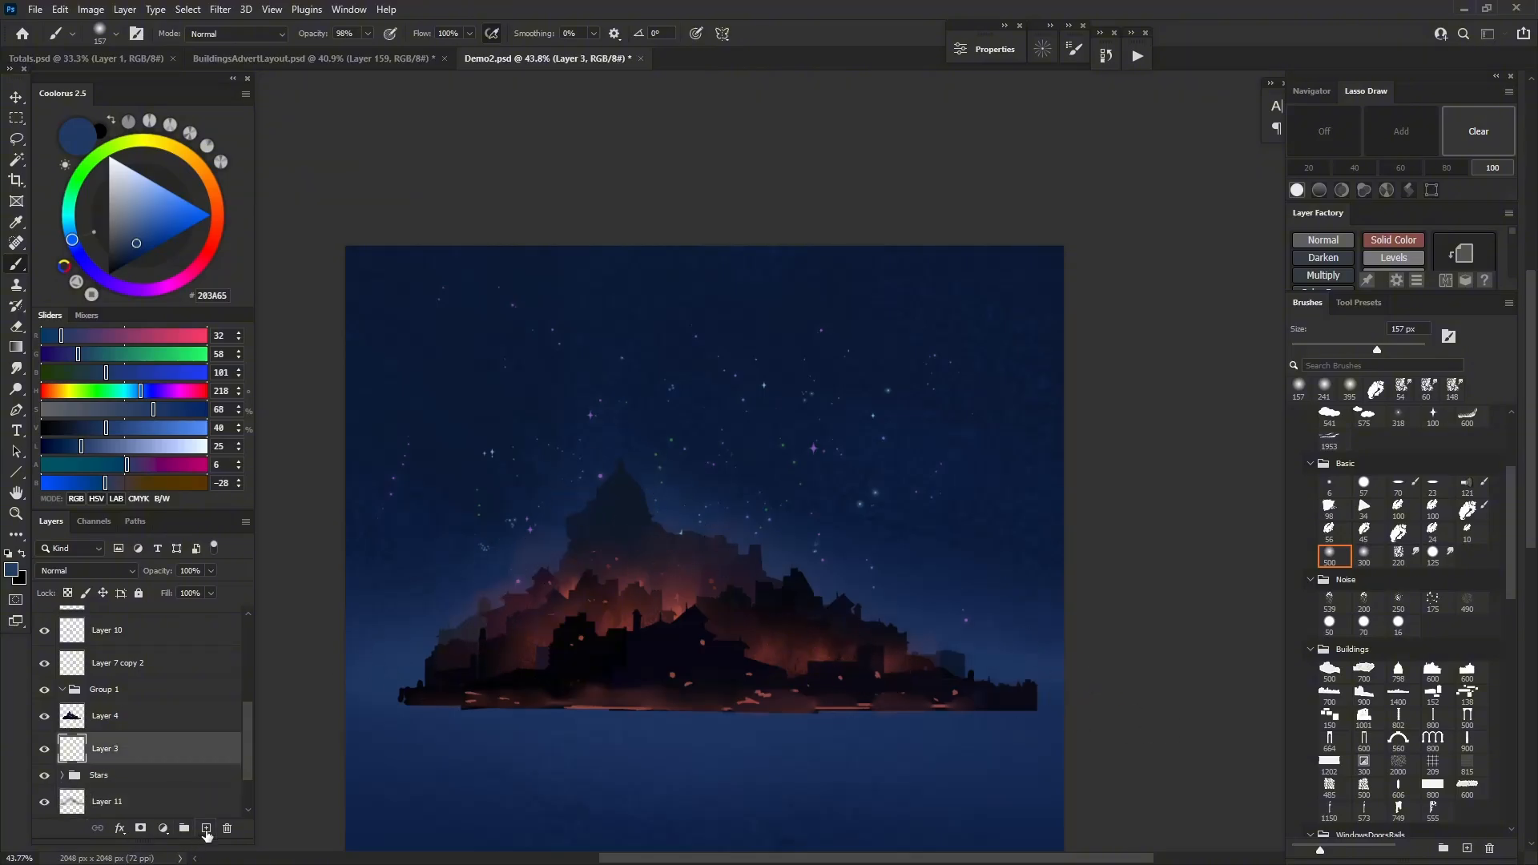
{"action": "left_click", "coordinate": [1397, 532]}
{"action": "left_click_drag", "start_coordinate": [656, 540], "coordinate": [640, 537], "text": "alt"}
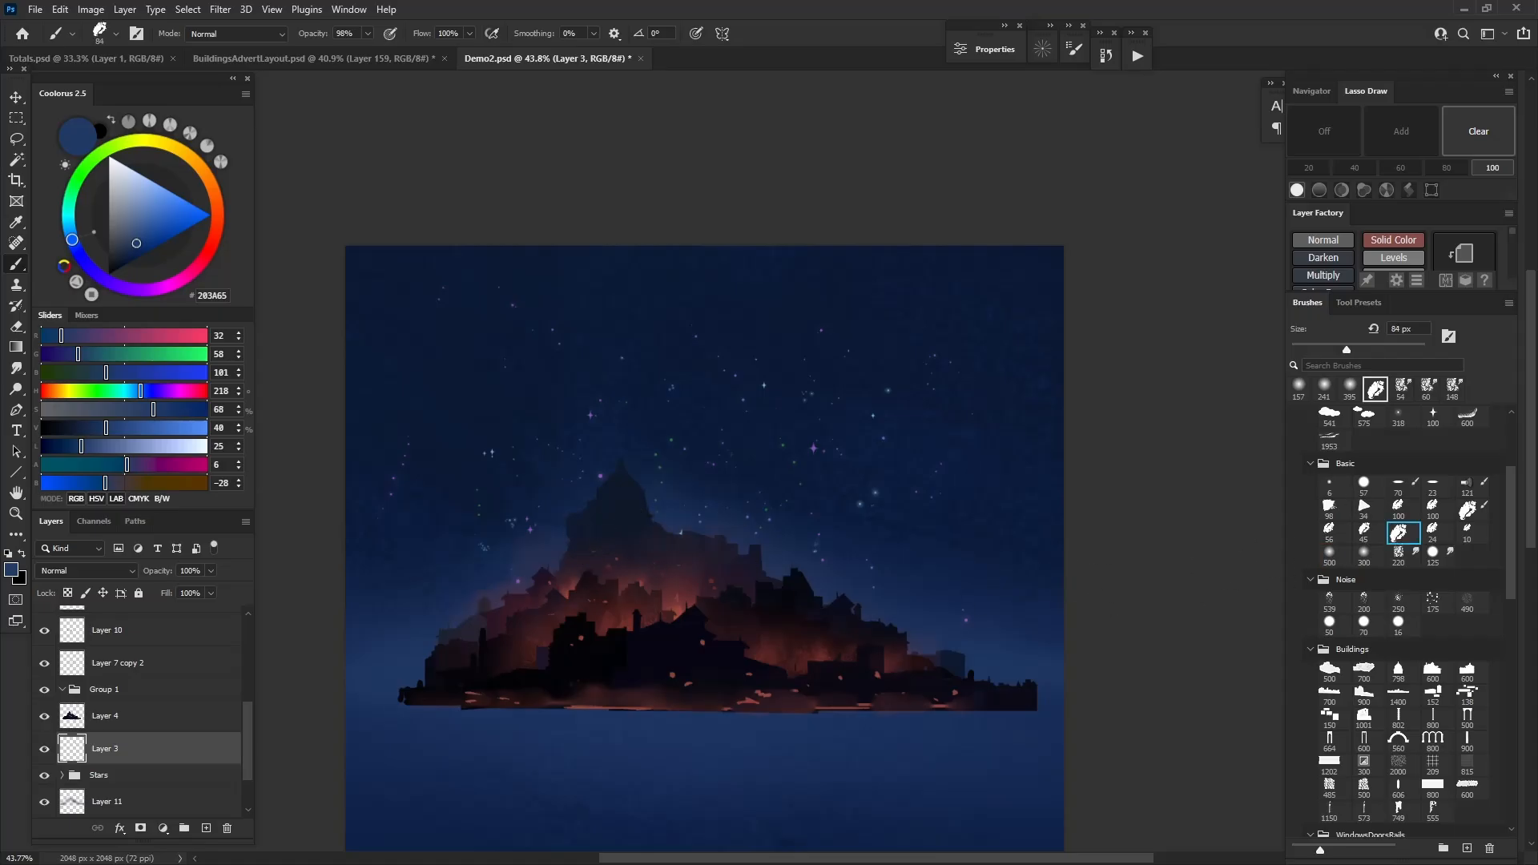
{"action": "key", "text": "ctrl+Tab"}
{"action": "left_click", "coordinate": [644, 542]}
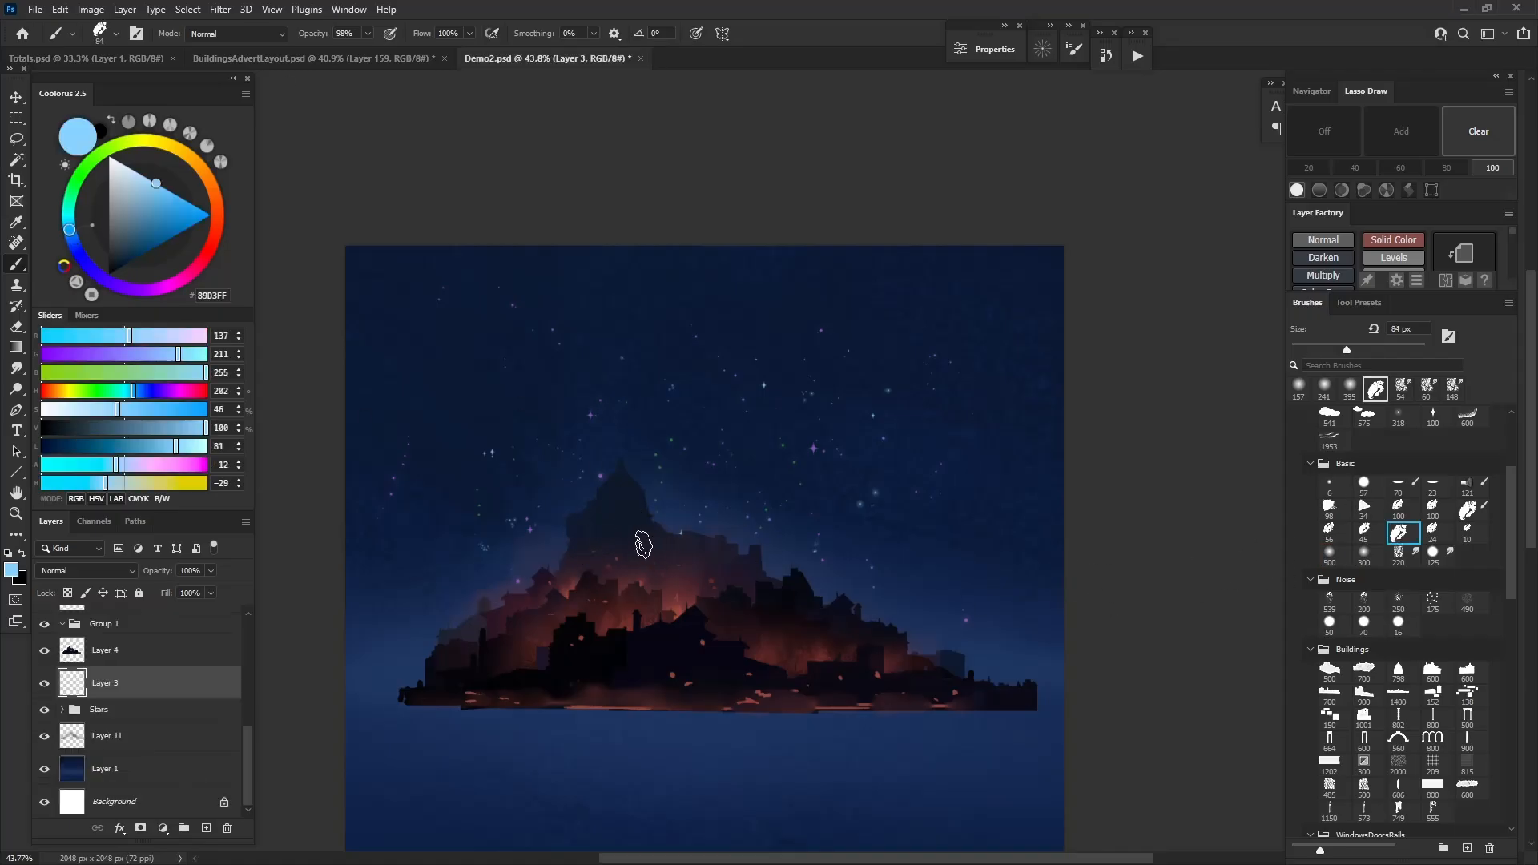
Try a light-blue ring behind the peak on Layer 3 with the Basic brush at 51 px, and undo it
{"action": "mouse_move", "coordinate": [631, 504]}
{"action": "left_mouse_down", "text": "alt"}
{"action": "mouse_move", "coordinate": [631, 544]}
{"action": "mouse_move", "coordinate": [730, 467]}
{"action": "mouse_move", "coordinate": [611, 417]}
{"action": "mouse_move", "coordinate": [671, 539]}
{"action": "mouse_move", "coordinate": [730, 438]}
{"action": "mouse_move", "coordinate": [573, 463]}
{"action": "mouse_move", "coordinate": [666, 539]}
{"action": "left_mouse_up", "text": "alt"}
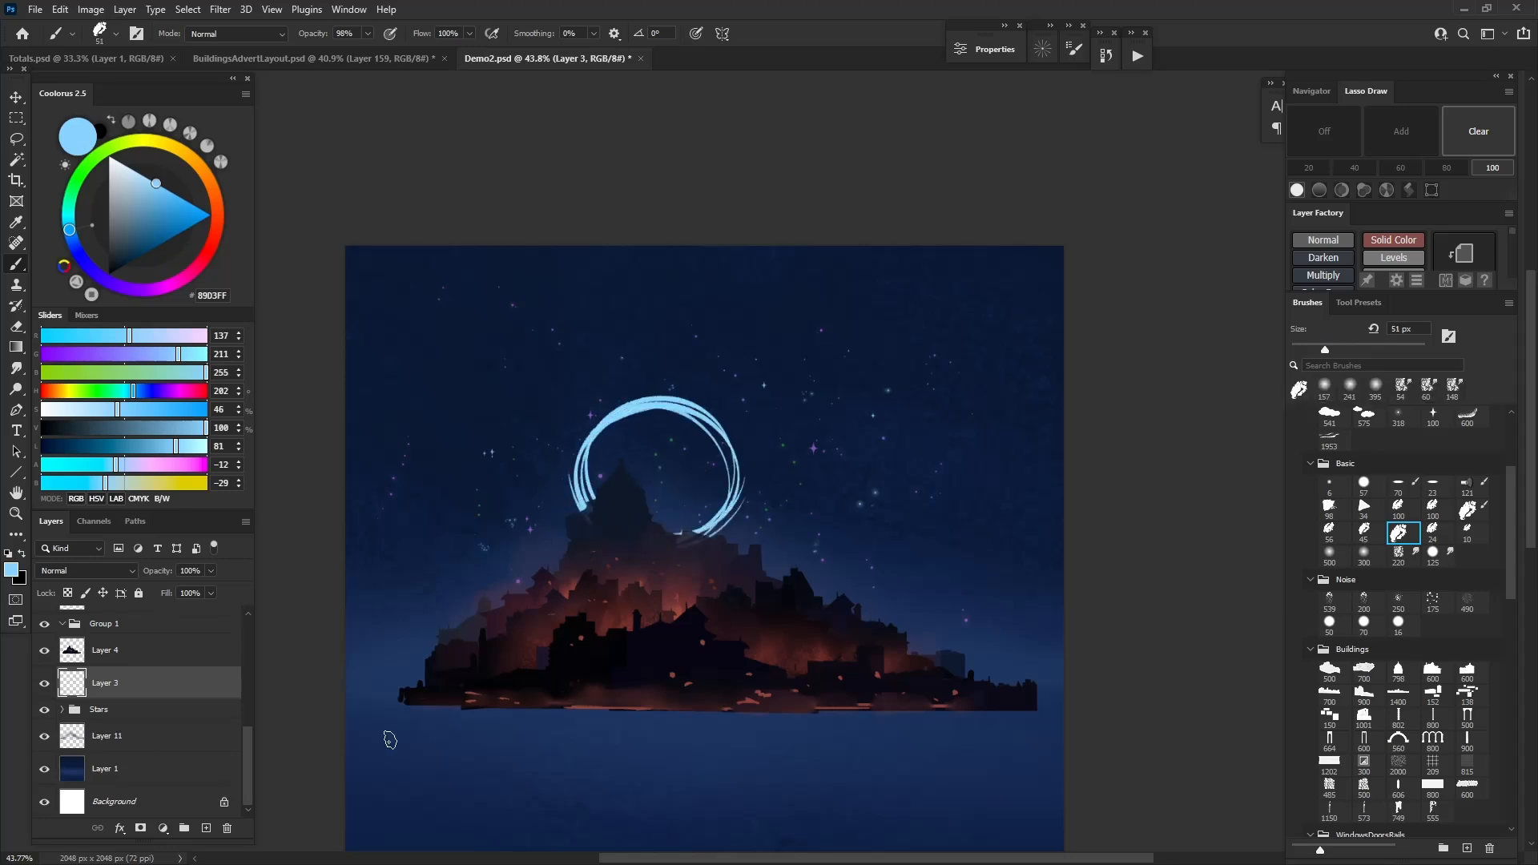
{"action": "left_click", "coordinate": [43, 683]}
{"action": "key", "text": "ctrl+z"}
{"action": "key", "text": "ctrl+z"}
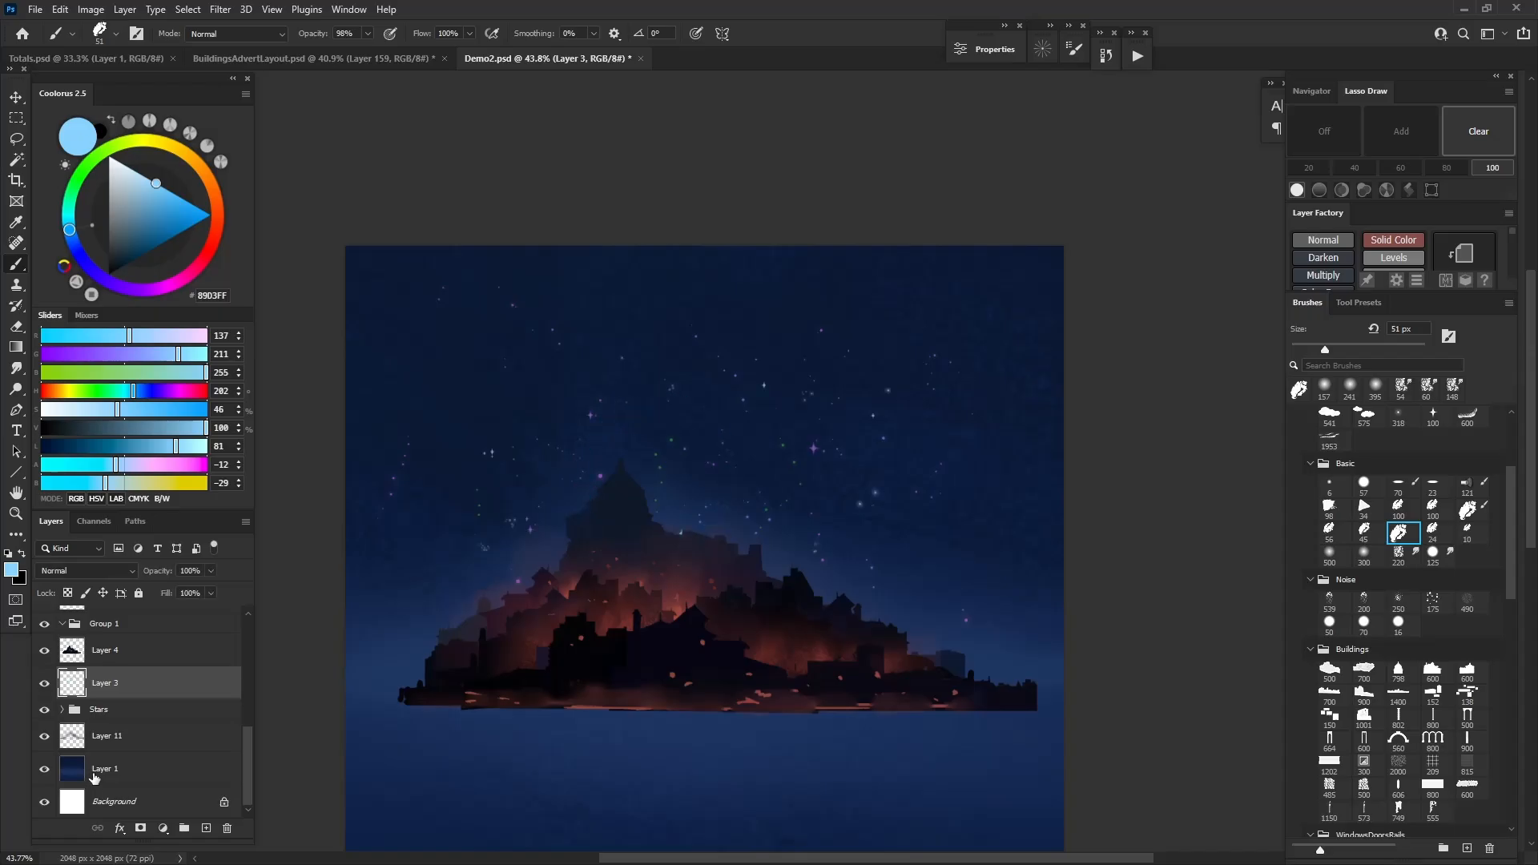
Add a new layer above Layer 3 and paint a light-blue crescent ring behind the peak with the 51 px Basic brush
{"action": "left_click", "coordinate": [204, 829]}
{"action": "mouse_move", "coordinate": [611, 432]}
{"action": "left_mouse_down"}
{"action": "mouse_move", "coordinate": [589, 512]}
{"action": "mouse_move", "coordinate": [723, 468]}
{"action": "mouse_move", "coordinate": [641, 401]}
{"action": "mouse_move", "coordinate": [663, 551]}
{"action": "mouse_move", "coordinate": [715, 422]}
{"action": "mouse_move", "coordinate": [599, 449]}
{"action": "mouse_move", "coordinate": [632, 437]}
{"action": "left_mouse_up"}
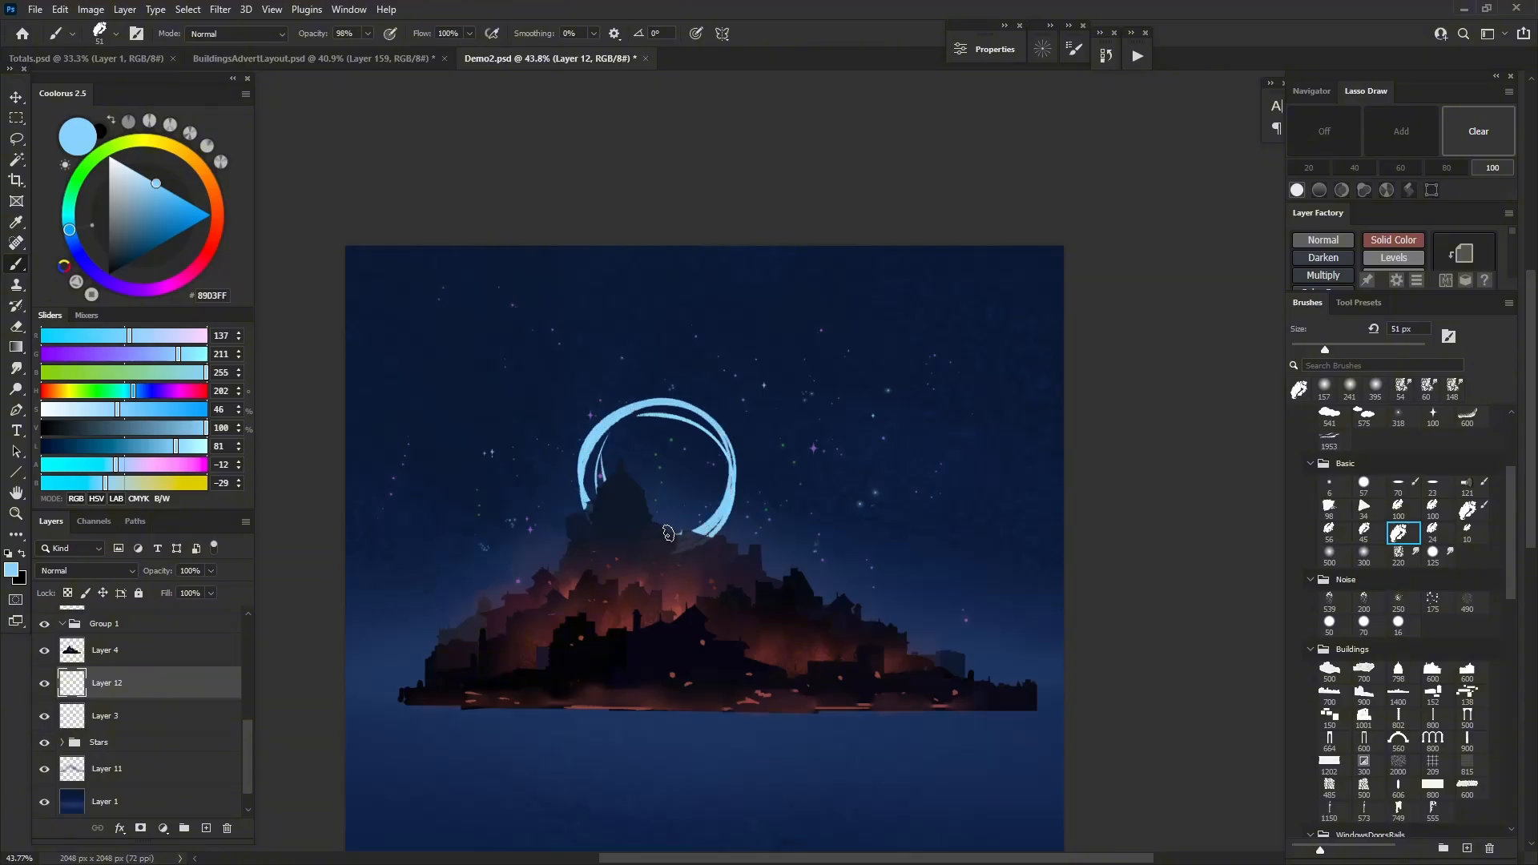
Try duplicating the Layer 4 hill silhouette twice, and undo both duplicates
{"action": "key", "text": "v"}
{"action": "left_click", "coordinate": [67, 651]}
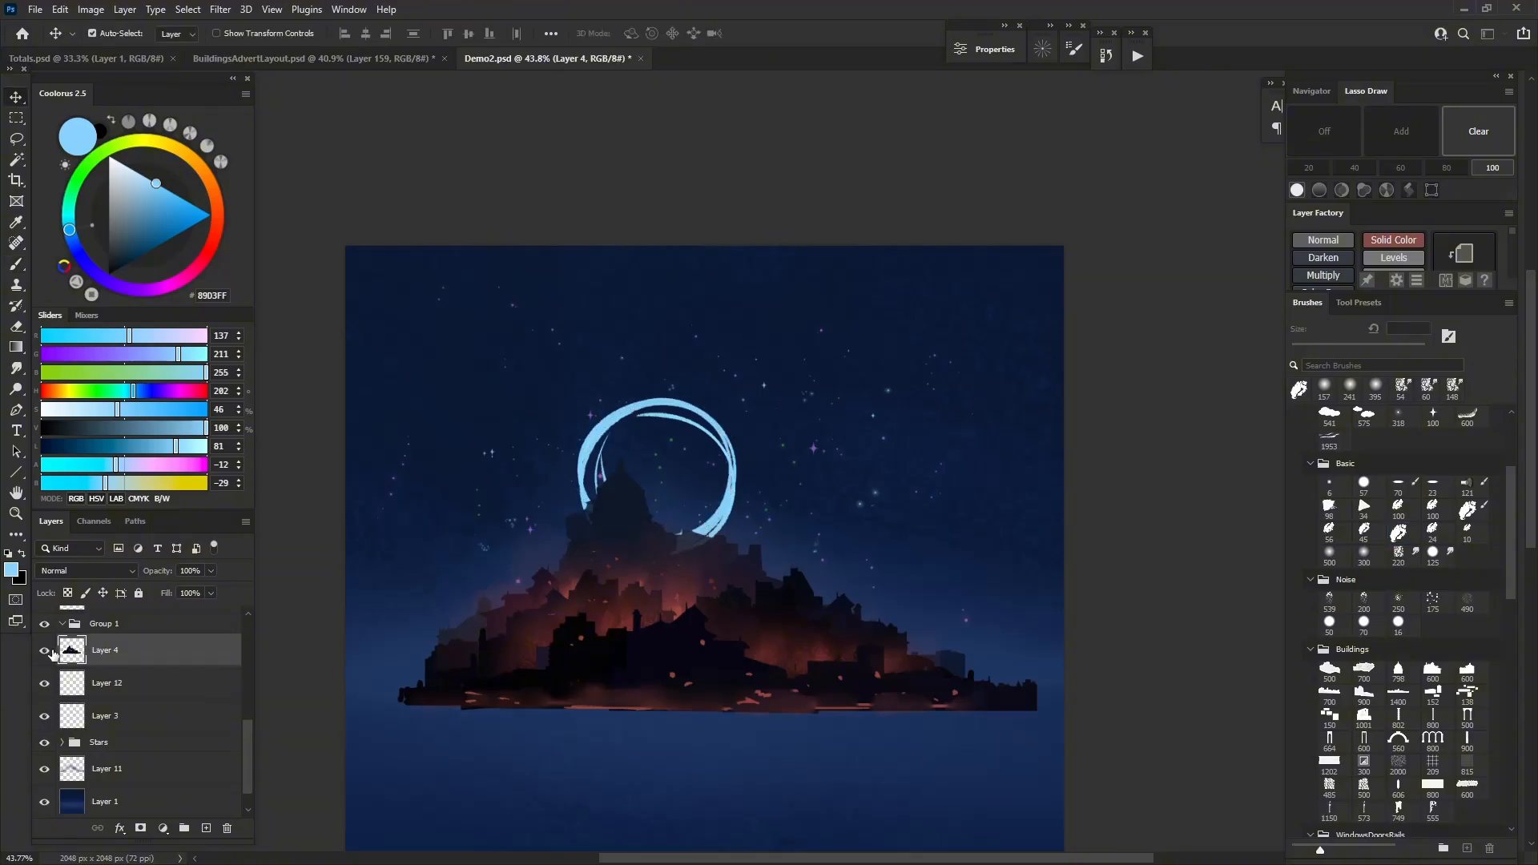
{"action": "key", "text": "ctrl+j"}
{"action": "key", "text": "ctrl+j"}
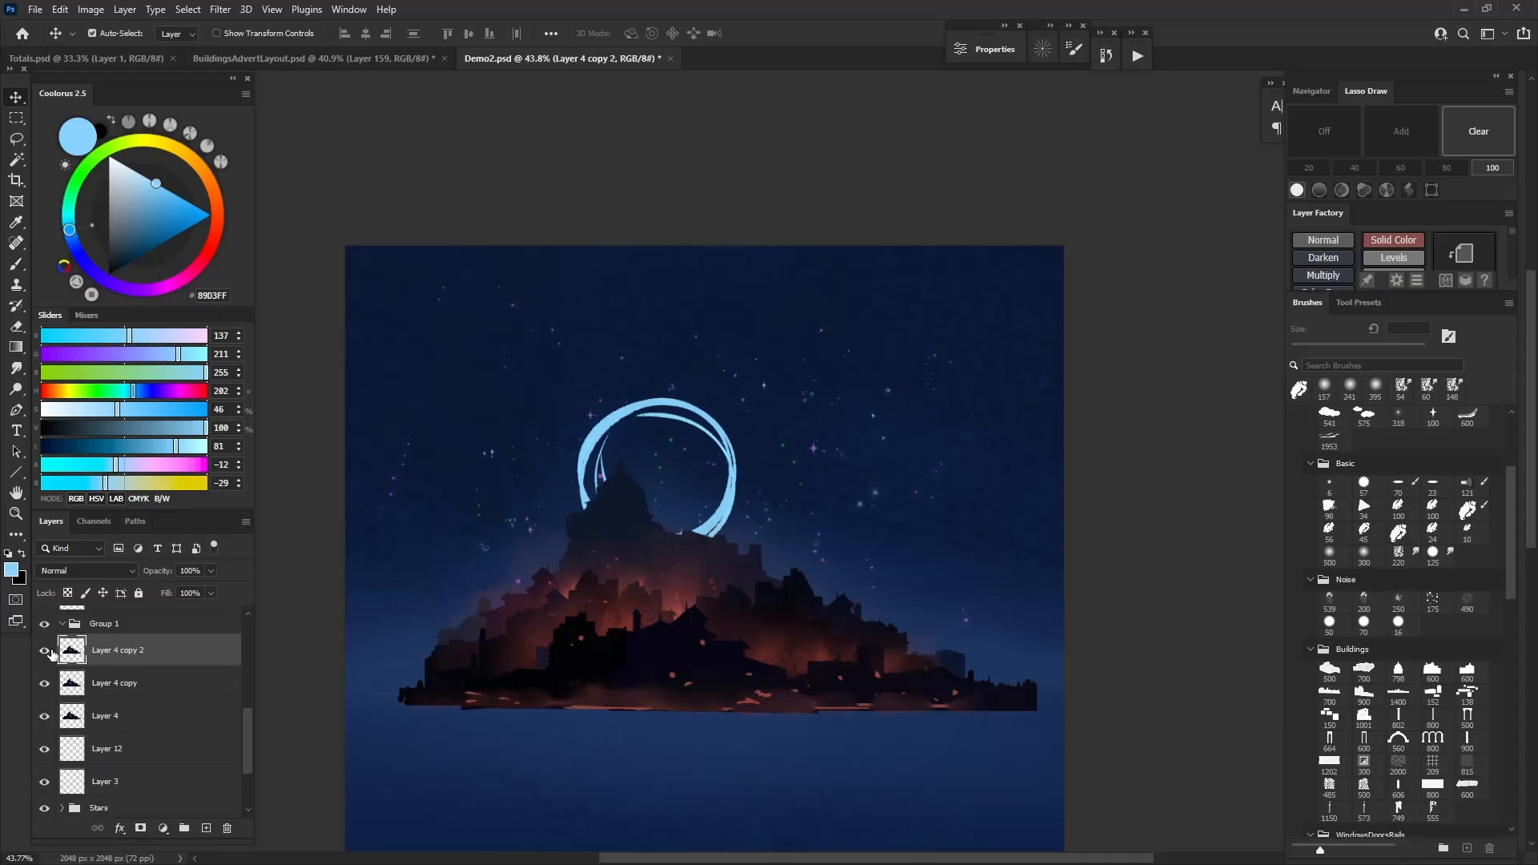
{"action": "key", "text": "ctrl+z"}
{"action": "key", "text": "ctrl+z"}
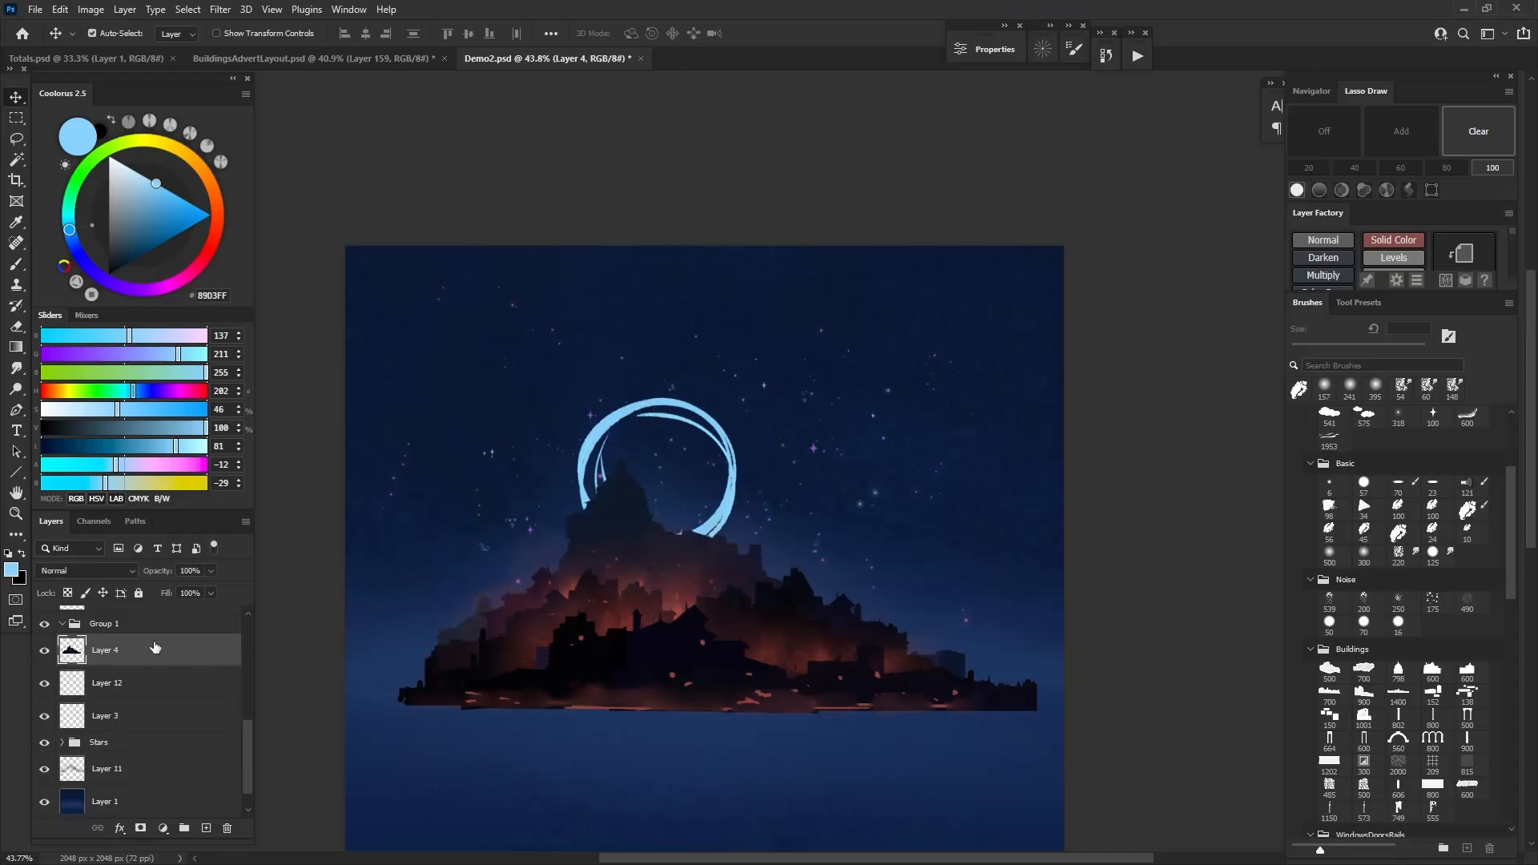
Fill the ring on Layer 12 into a full moon behind the peak with the feather-shaped Basic brush, using light blue and darker blue #417DA1
{"action": "left_click", "coordinate": [152, 682]}
{"action": "key", "text": "b"}
{"action": "left_click", "coordinate": [1466, 509]}
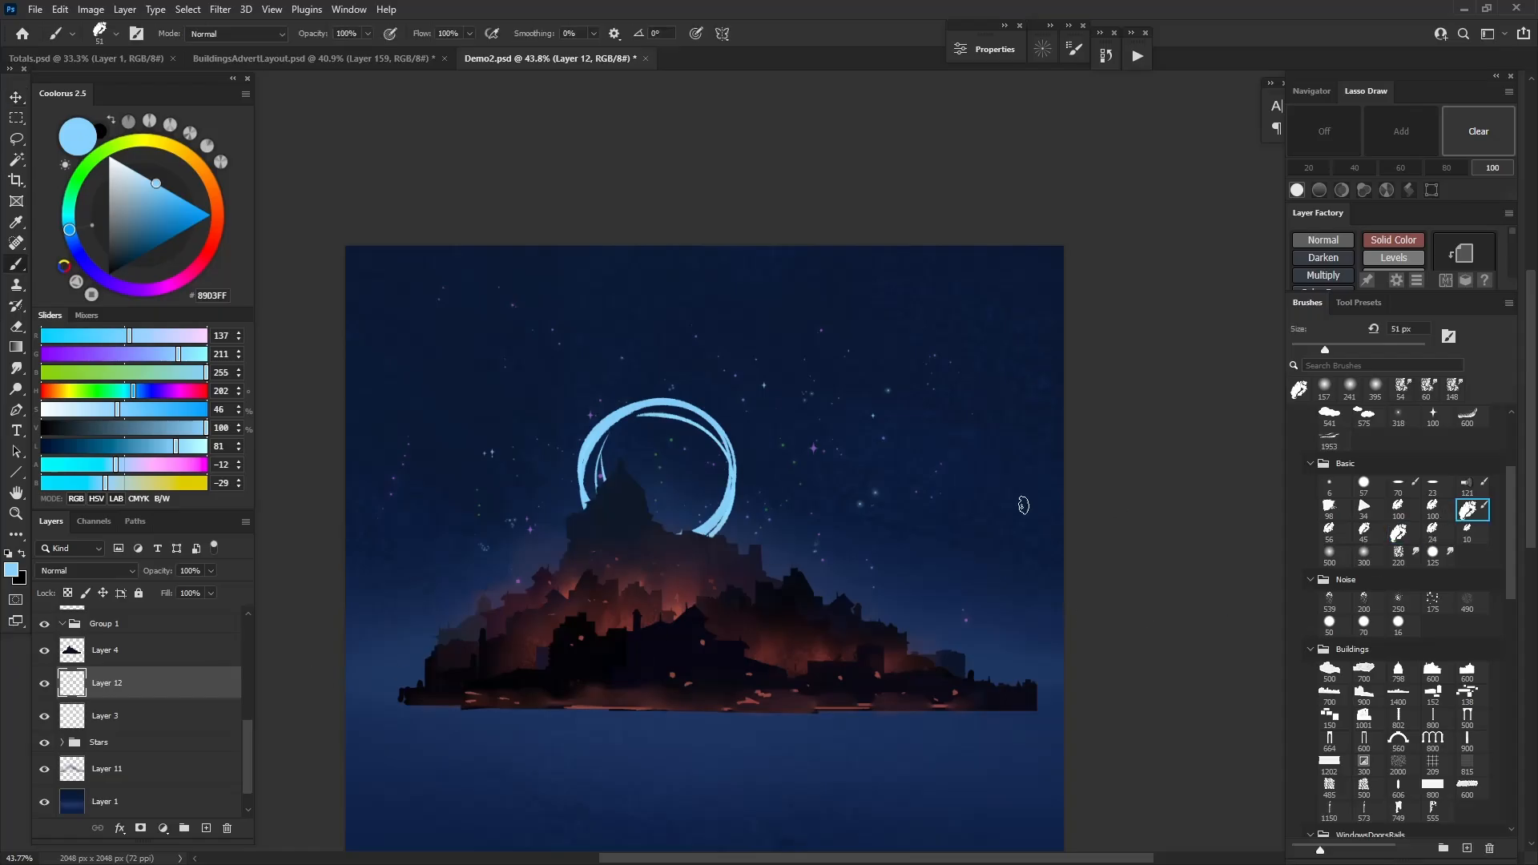
{"action": "mouse_move", "coordinate": [677, 433]}
{"action": "left_mouse_down"}
{"action": "mouse_move", "coordinate": [664, 479]}
{"action": "mouse_move", "coordinate": [731, 472]}
{"action": "mouse_move", "coordinate": [696, 522]}
{"action": "mouse_move", "coordinate": [685, 476]}
{"action": "mouse_move", "coordinate": [648, 519]}
{"action": "mouse_move", "coordinate": [655, 454]}
{"action": "mouse_move", "coordinate": [590, 462]}
{"action": "mouse_move", "coordinate": [606, 526]}
{"action": "mouse_move", "coordinate": [604, 450]}
{"action": "mouse_move", "coordinate": [656, 420]}
{"action": "mouse_move", "coordinate": [620, 464]}
{"action": "left_mouse_up"}
{"action": "mouse_move", "coordinate": [696, 532]}
{"action": "left_mouse_down"}
{"action": "mouse_move", "coordinate": [728, 486]}
{"action": "mouse_move", "coordinate": [712, 433]}
{"action": "mouse_move", "coordinate": [625, 507]}
{"action": "mouse_move", "coordinate": [666, 496]}
{"action": "mouse_move", "coordinate": [586, 498]}
{"action": "mouse_move", "coordinate": [593, 450]}
{"action": "mouse_move", "coordinate": [598, 512]}
{"action": "mouse_move", "coordinate": [602, 432]}
{"action": "mouse_move", "coordinate": [604, 521]}
{"action": "mouse_move", "coordinate": [669, 486]}
{"action": "mouse_move", "coordinate": [695, 523]}
{"action": "mouse_move", "coordinate": [730, 494]}
{"action": "mouse_move", "coordinate": [710, 528]}
{"action": "mouse_move", "coordinate": [727, 463]}
{"action": "left_mouse_up"}
{"action": "left_click", "coordinate": [147, 222]}
{"action": "mouse_move", "coordinate": [666, 497]}
{"action": "left_mouse_down"}
{"action": "mouse_move", "coordinate": [702, 481]}
{"action": "mouse_move", "coordinate": [675, 511]}
{"action": "mouse_move", "coordinate": [712, 471]}
{"action": "mouse_move", "coordinate": [647, 518]}
{"action": "mouse_move", "coordinate": [652, 487]}
{"action": "mouse_move", "coordinate": [595, 458]}
{"action": "mouse_move", "coordinate": [644, 411]}
{"action": "left_mouse_up"}
Paint lighter patches over the moon's centre and upper right with the Basic brush at 81 px, and sample blue #3E7C9D from the moon
{"action": "left_click", "coordinate": [1432, 530]}
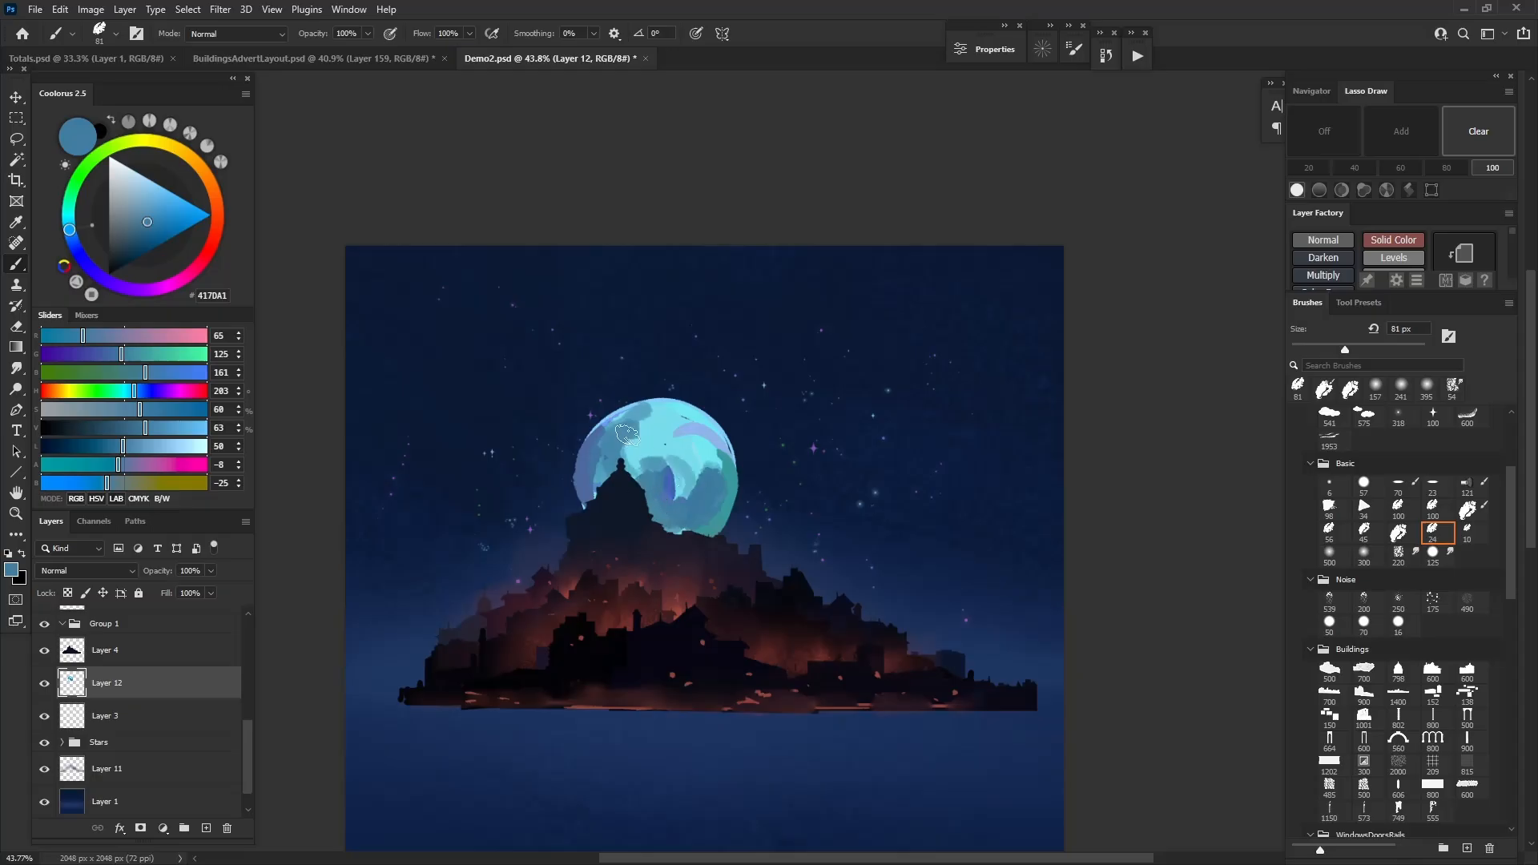
{"action": "left_click", "coordinate": [645, 478], "text": "alt"}
{"action": "left_click_drag", "start_coordinate": [647, 478], "coordinate": [689, 498]}
{"action": "mouse_move", "coordinate": [681, 427]}
{"action": "left_mouse_down"}
{"action": "mouse_move", "coordinate": [703, 500]}
{"action": "mouse_move", "coordinate": [719, 448]}
{"action": "left_mouse_up"}
{"action": "left_click", "coordinate": [717, 484], "text": "alt"}
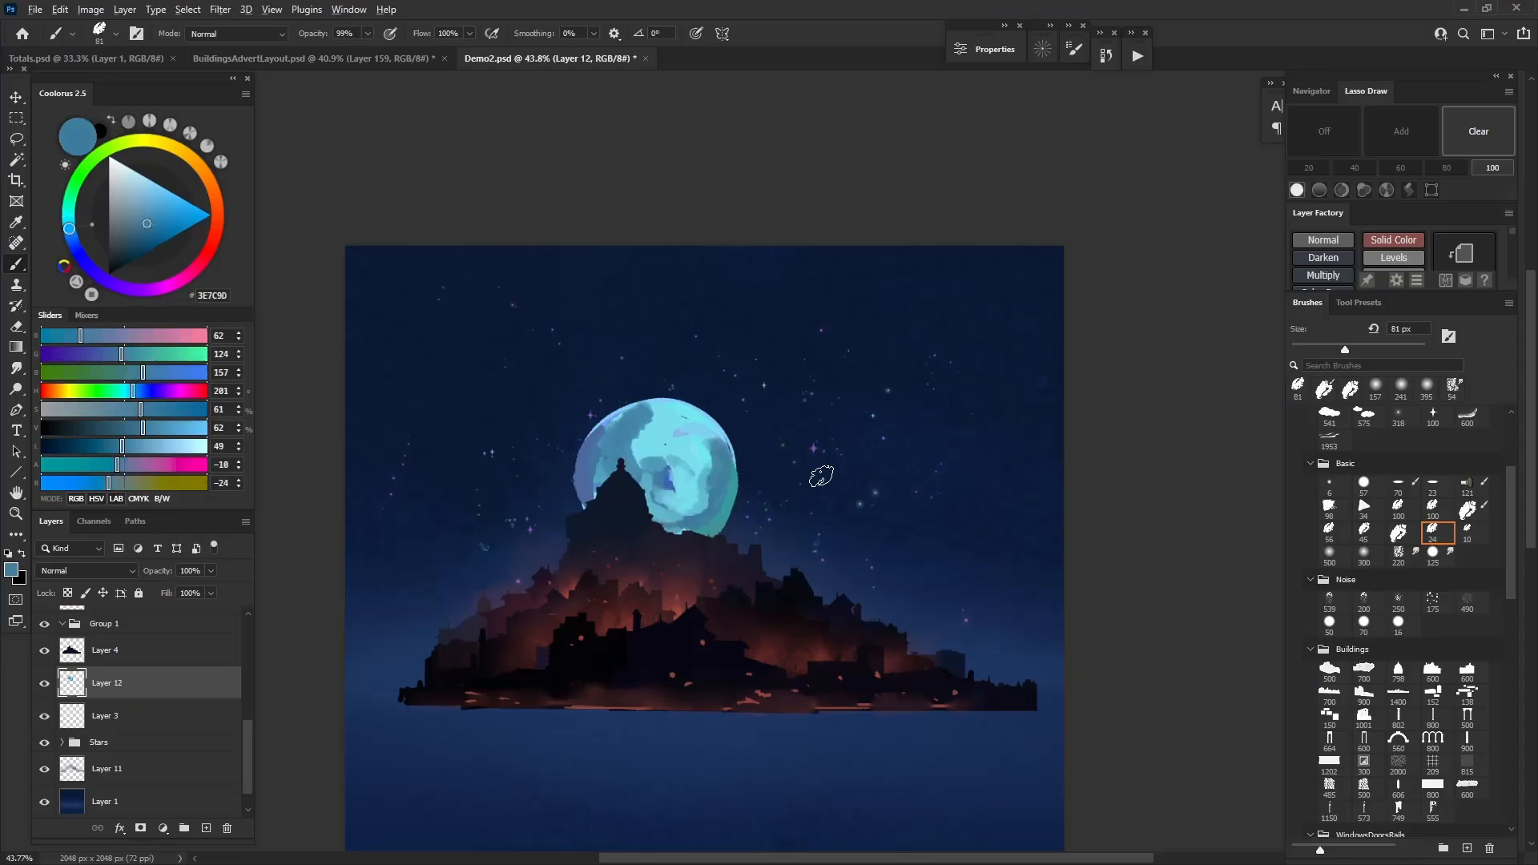
Try blue crescent strokes in the sky beside the moon with the 81 px Basic brush, and undo them
{"action": "left_click_drag", "start_coordinate": [851, 423], "coordinate": [842, 520]}
{"action": "left_click_drag", "start_coordinate": [873, 464], "coordinate": [863, 459]}
{"action": "scroll", "coordinate": [867, 480], "scroll_direction": "up", "scroll_amount": 7}
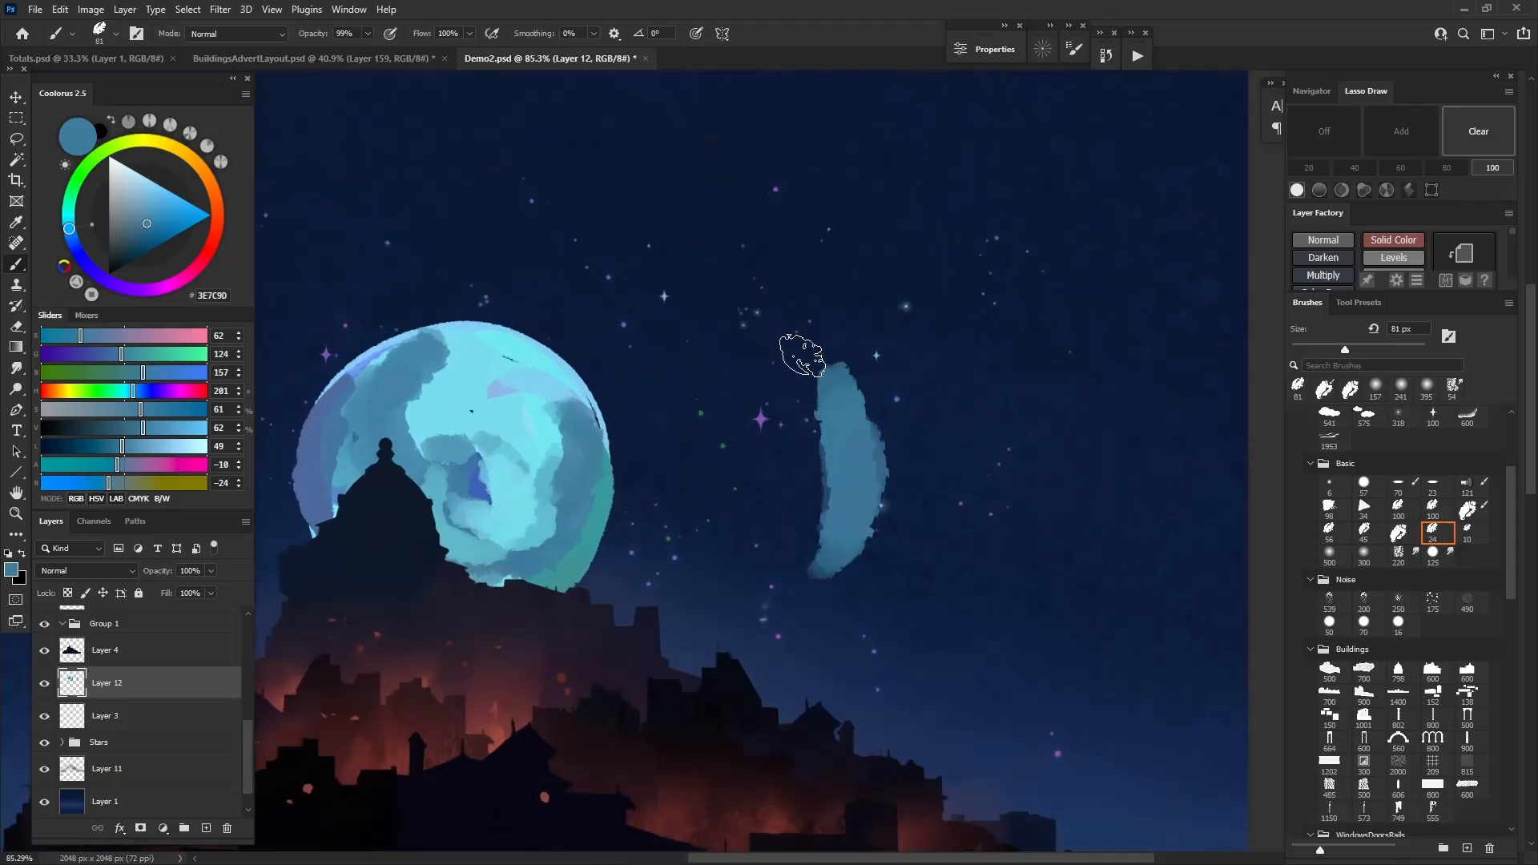
{"action": "key", "text": "ctrl+z"}
{"action": "key", "text": "ctrl+z"}
{"action": "key", "text": "ctrl+z"}
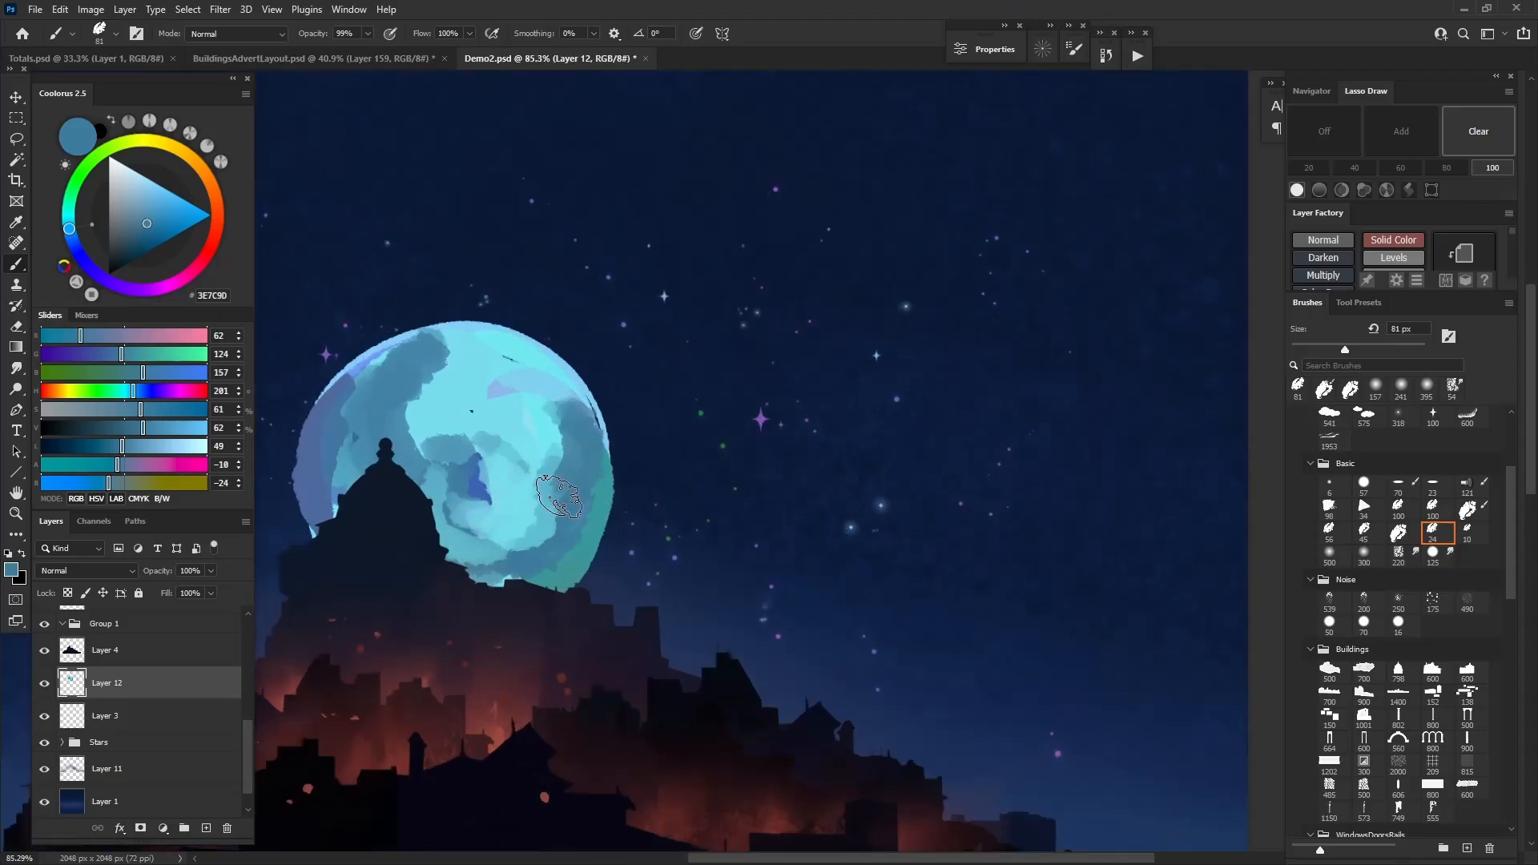
Shade the moon's outer edge in mid blue and brighten its centre with light blue #71D6EA, using the Basic brush at 71 px
{"action": "key", "text": "bracketleft"}
{"action": "mouse_move", "coordinate": [515, 524]}
{"action": "left_mouse_down"}
{"action": "mouse_move", "coordinate": [532, 505]}
{"action": "mouse_move", "coordinate": [505, 508]}
{"action": "mouse_move", "coordinate": [737, 525]}
{"action": "mouse_move", "coordinate": [629, 504]}
{"action": "mouse_move", "coordinate": [603, 472]}
{"action": "left_mouse_up"}
{"action": "left_click", "coordinate": [728, 536], "text": "alt"}
{"action": "left_click", "coordinate": [695, 444], "text": "alt"}
{"action": "left_click_drag", "start_coordinate": [721, 517], "coordinate": [701, 489]}
{"action": "mouse_move", "coordinate": [701, 420]}
{"action": "left_mouse_down"}
{"action": "mouse_move", "coordinate": [700, 454]}
{"action": "mouse_move", "coordinate": [616, 456]}
{"action": "mouse_move", "coordinate": [609, 476]}
{"action": "mouse_move", "coordinate": [666, 525]}
{"action": "mouse_move", "coordinate": [629, 513]}
{"action": "mouse_move", "coordinate": [743, 478]}
{"action": "left_mouse_up"}
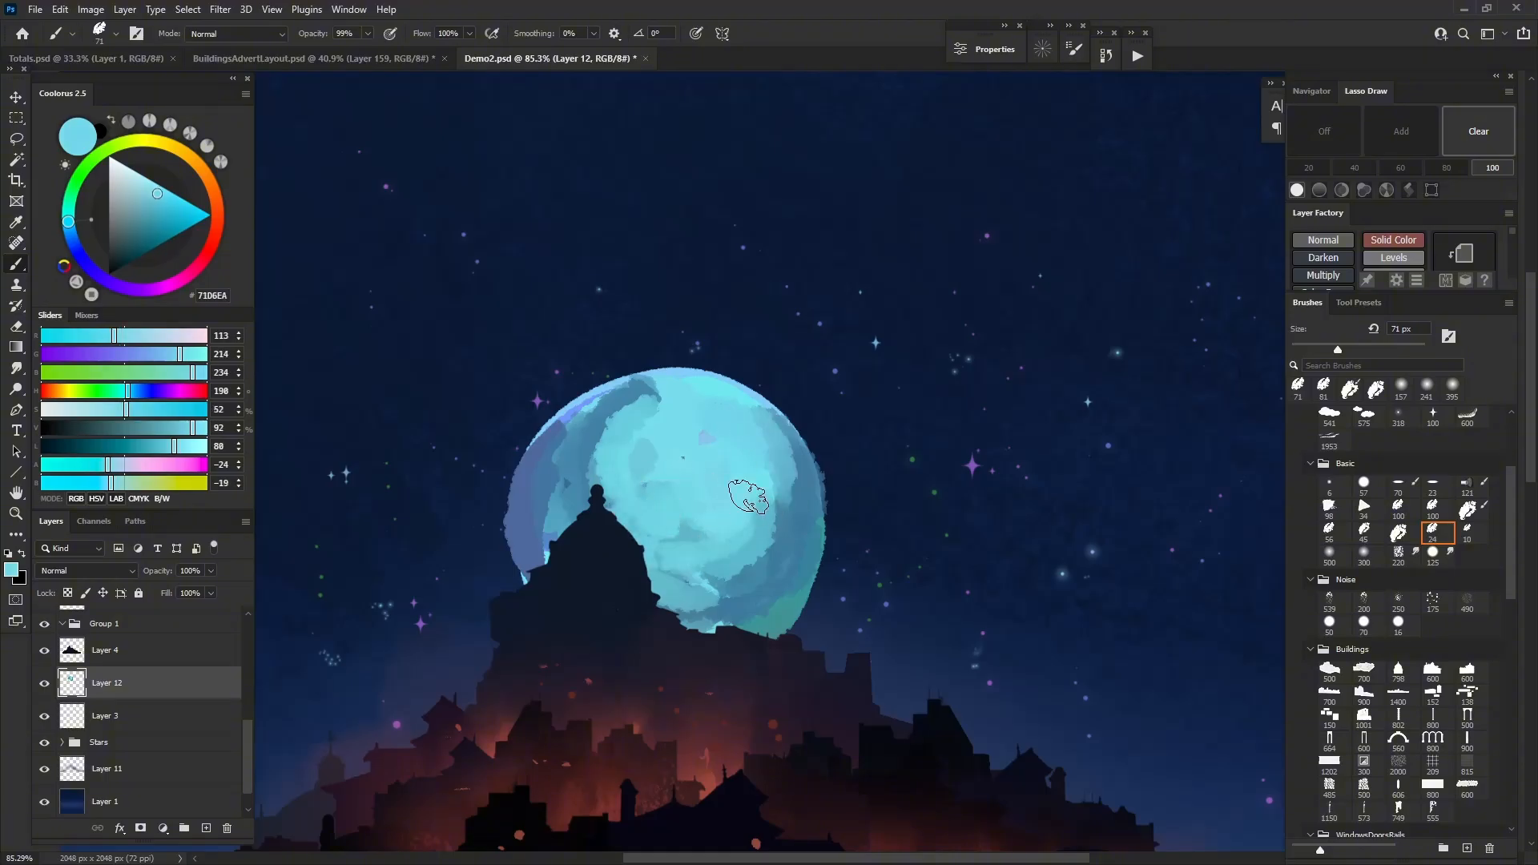
Repaint the moon's purple edge with sampled mid blues, reducing the Basic brush to 57 px
{"action": "left_click", "coordinate": [561, 472], "text": "alt"}
{"action": "mouse_move", "coordinate": [520, 529]}
{"action": "left_mouse_down"}
{"action": "mouse_move", "coordinate": [523, 493]}
{"action": "mouse_move", "coordinate": [555, 603]}
{"action": "mouse_move", "coordinate": [548, 437]}
{"action": "mouse_move", "coordinate": [543, 624]}
{"action": "mouse_move", "coordinate": [593, 415]}
{"action": "mouse_move", "coordinate": [574, 540]}
{"action": "mouse_move", "coordinate": [560, 510]}
{"action": "left_mouse_up"}
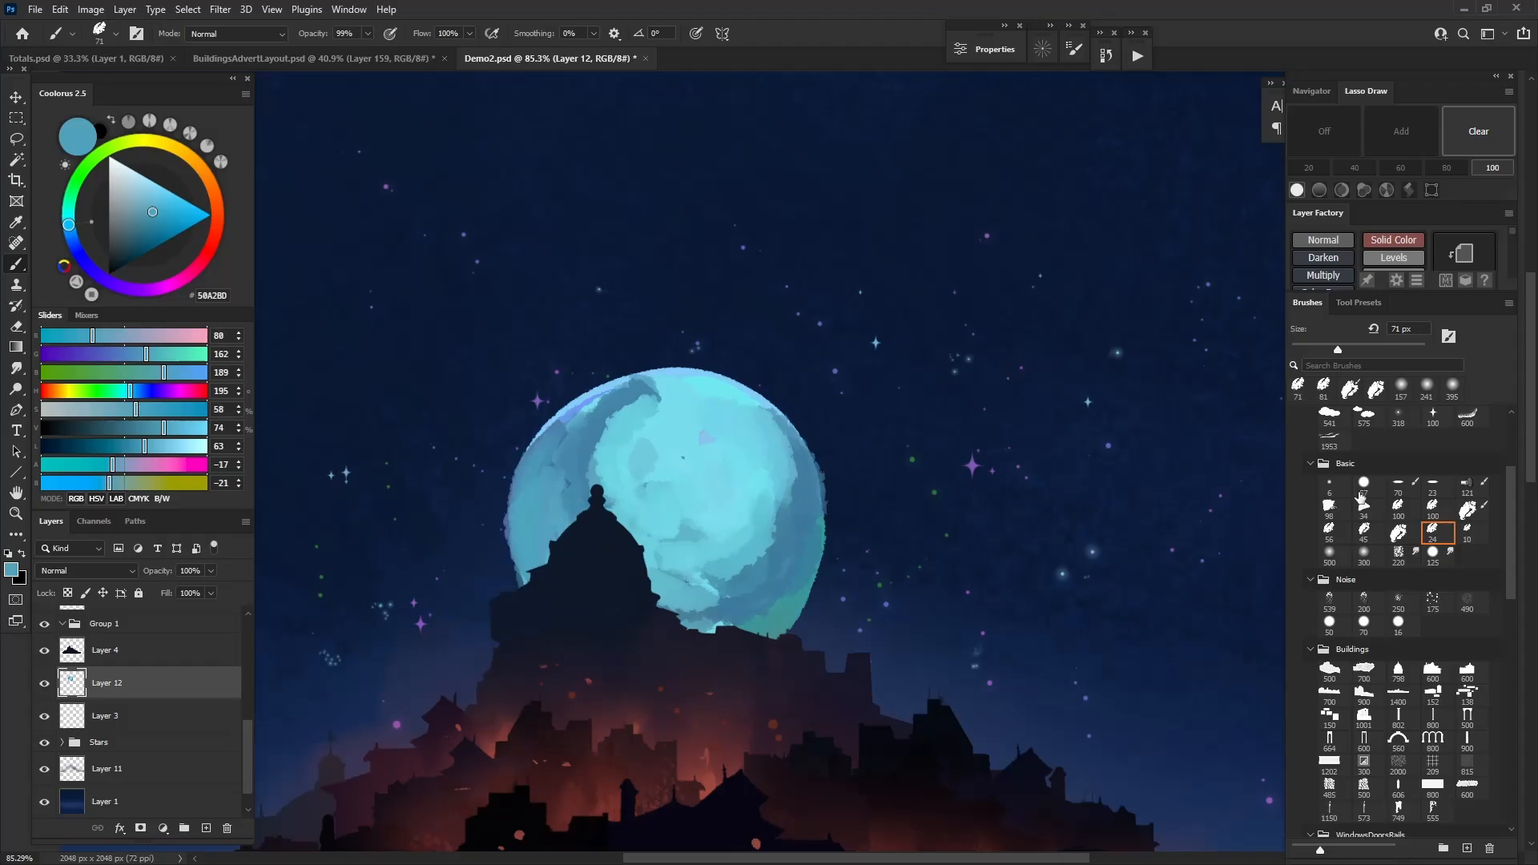
{"action": "left_click", "coordinate": [1362, 485]}
{"action": "left_click", "coordinate": [621, 407], "text": "alt"}
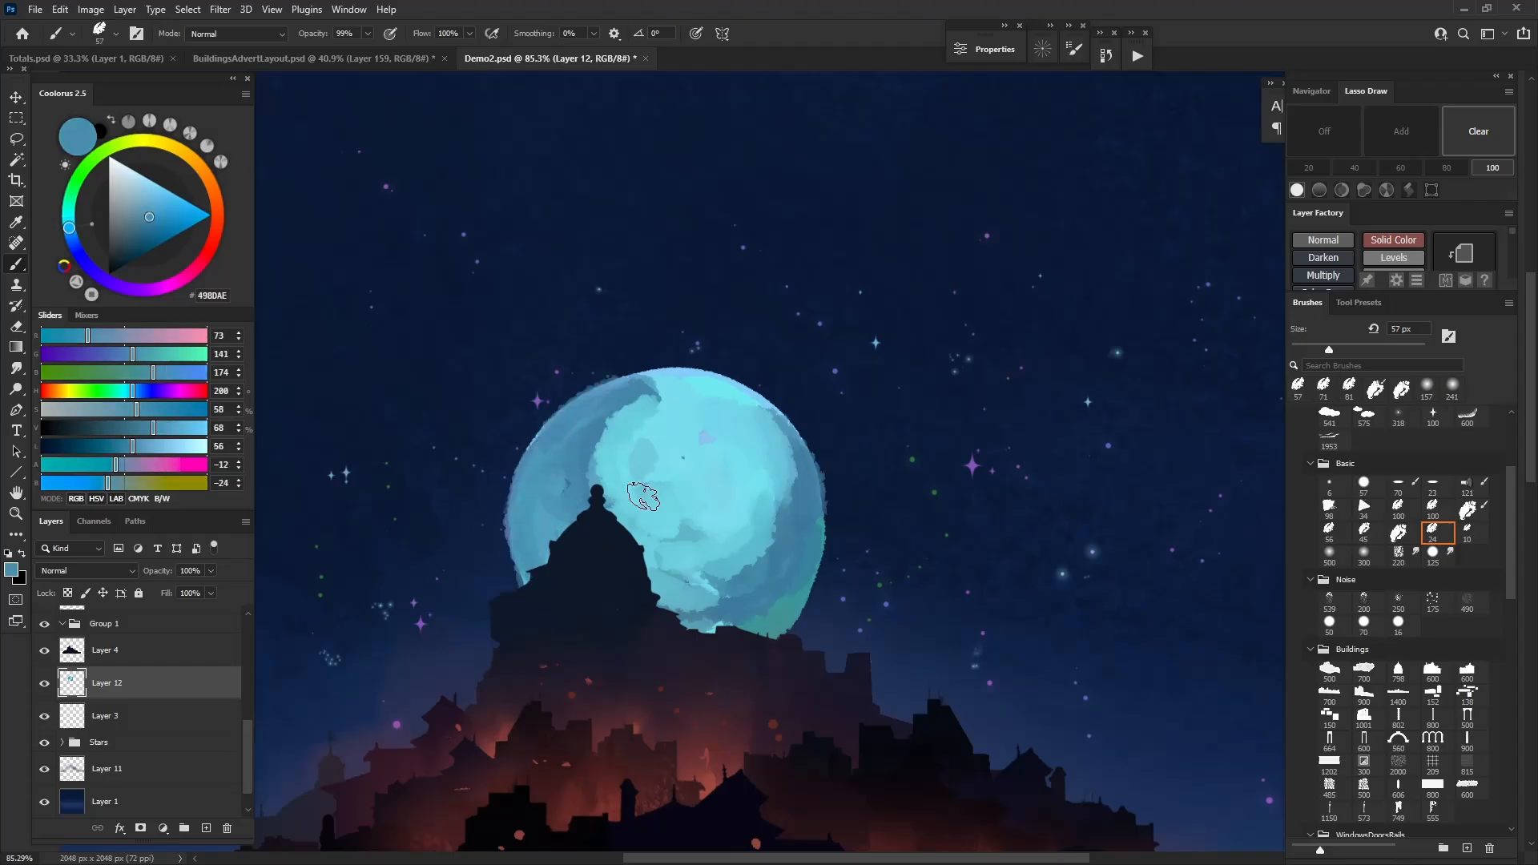
{"action": "scroll", "coordinate": [644, 492], "scroll_direction": "down", "scroll_amount": 5}
{"action": "scroll", "coordinate": [701, 460], "scroll_direction": "up", "scroll_amount": 4}
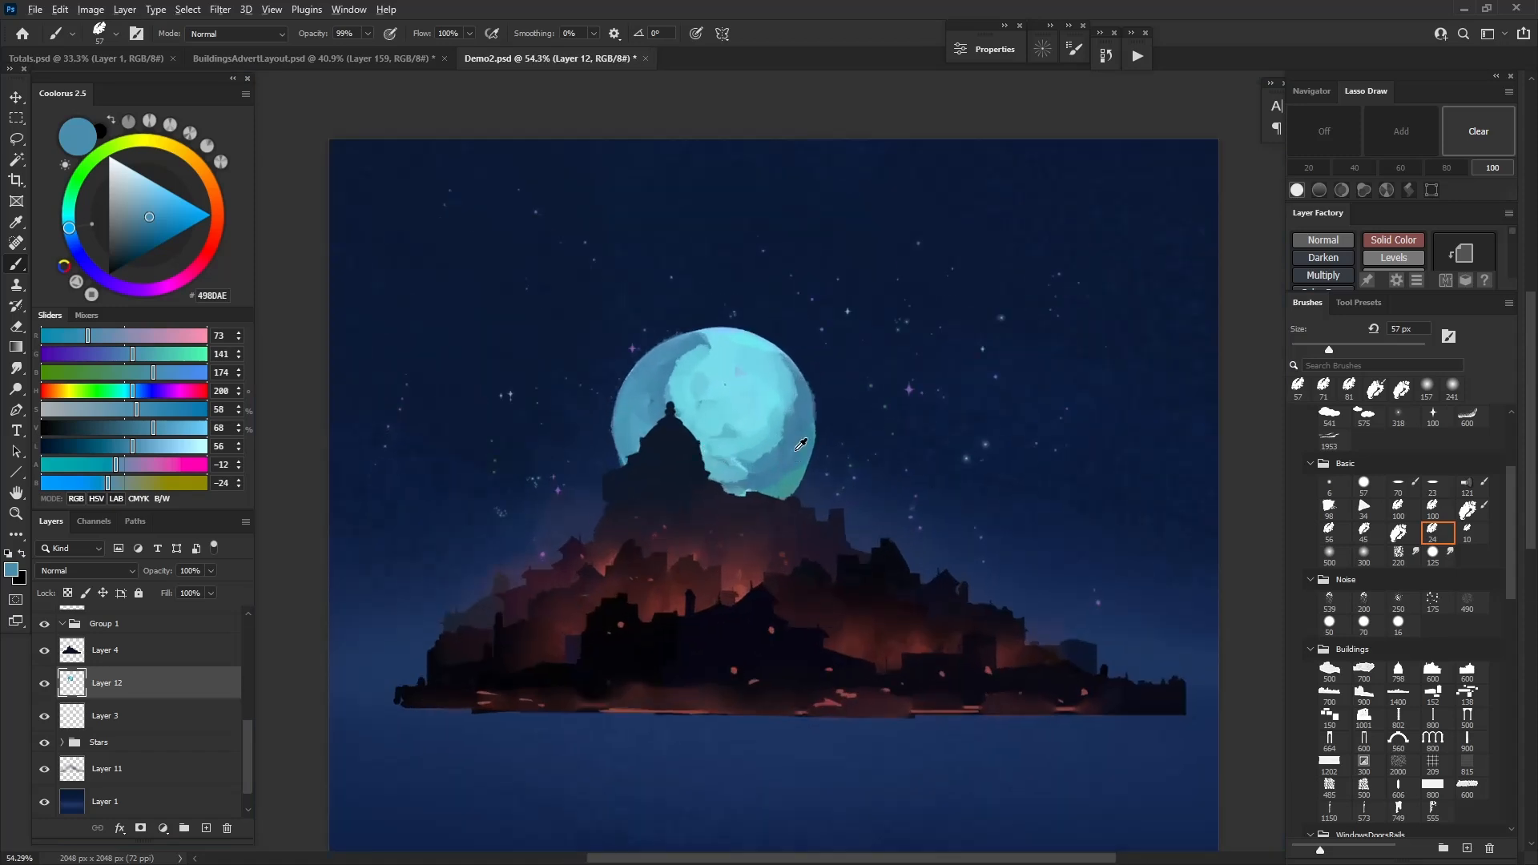
Clean up the moon's edge with the Eraser at 43 px, enlarge the moon slightly with Free Transform, and reposition it behind the peak
{"action": "key", "text": "e"}
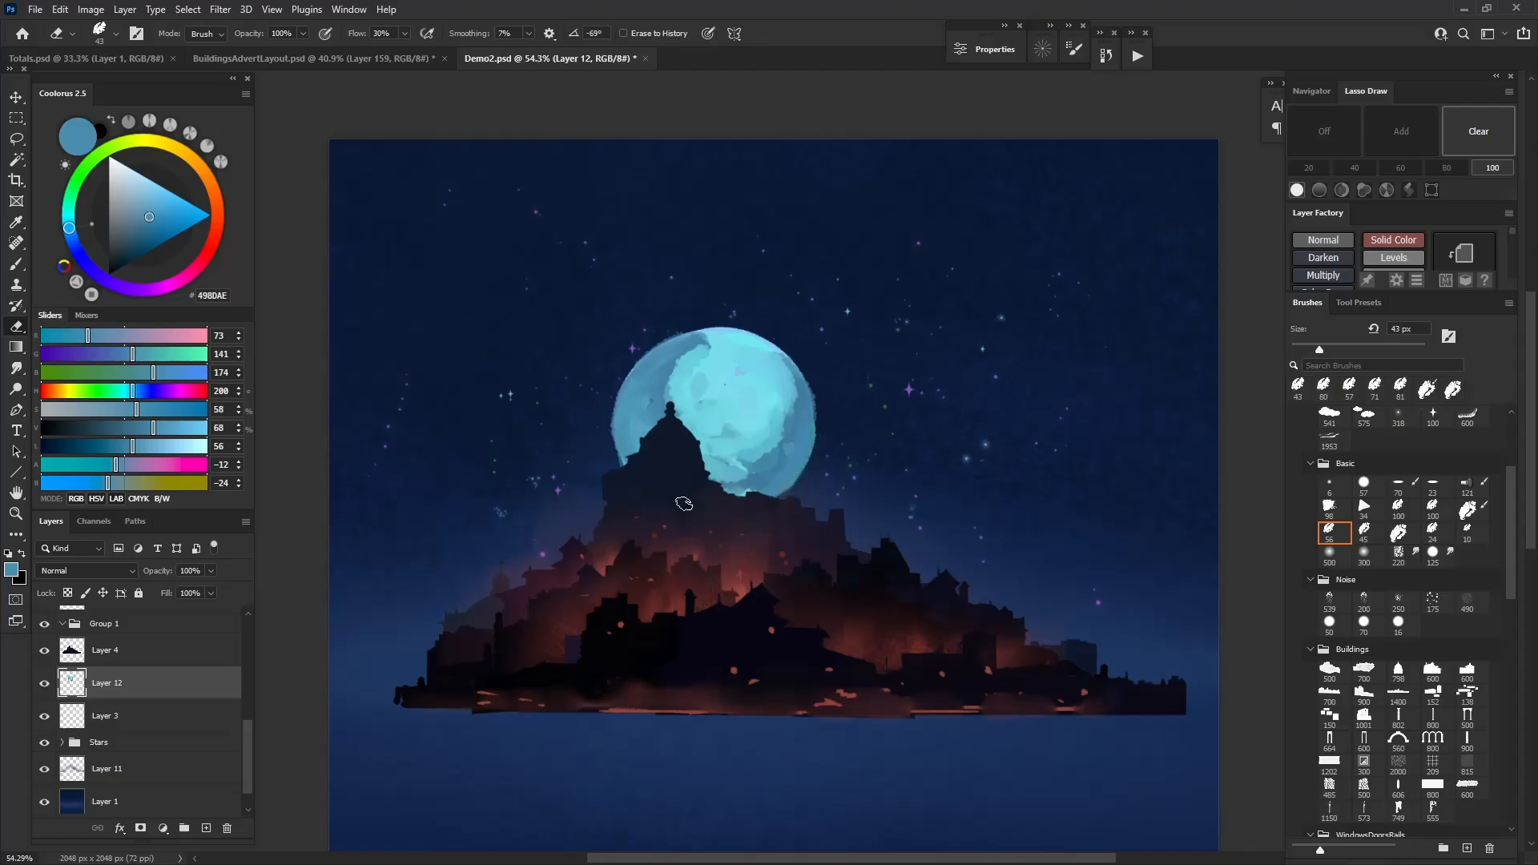
{"action": "key", "text": "ctrl+t"}
{"action": "left_click_drag", "start_coordinate": [683, 503], "coordinate": [633, 550]}
{"action": "key", "text": "Return"}
{"action": "left_click_drag", "start_coordinate": [733, 486], "coordinate": [735, 519]}
{"action": "key", "text": "v"}
{"action": "left_click_drag", "start_coordinate": [643, 566], "coordinate": [809, 535]}
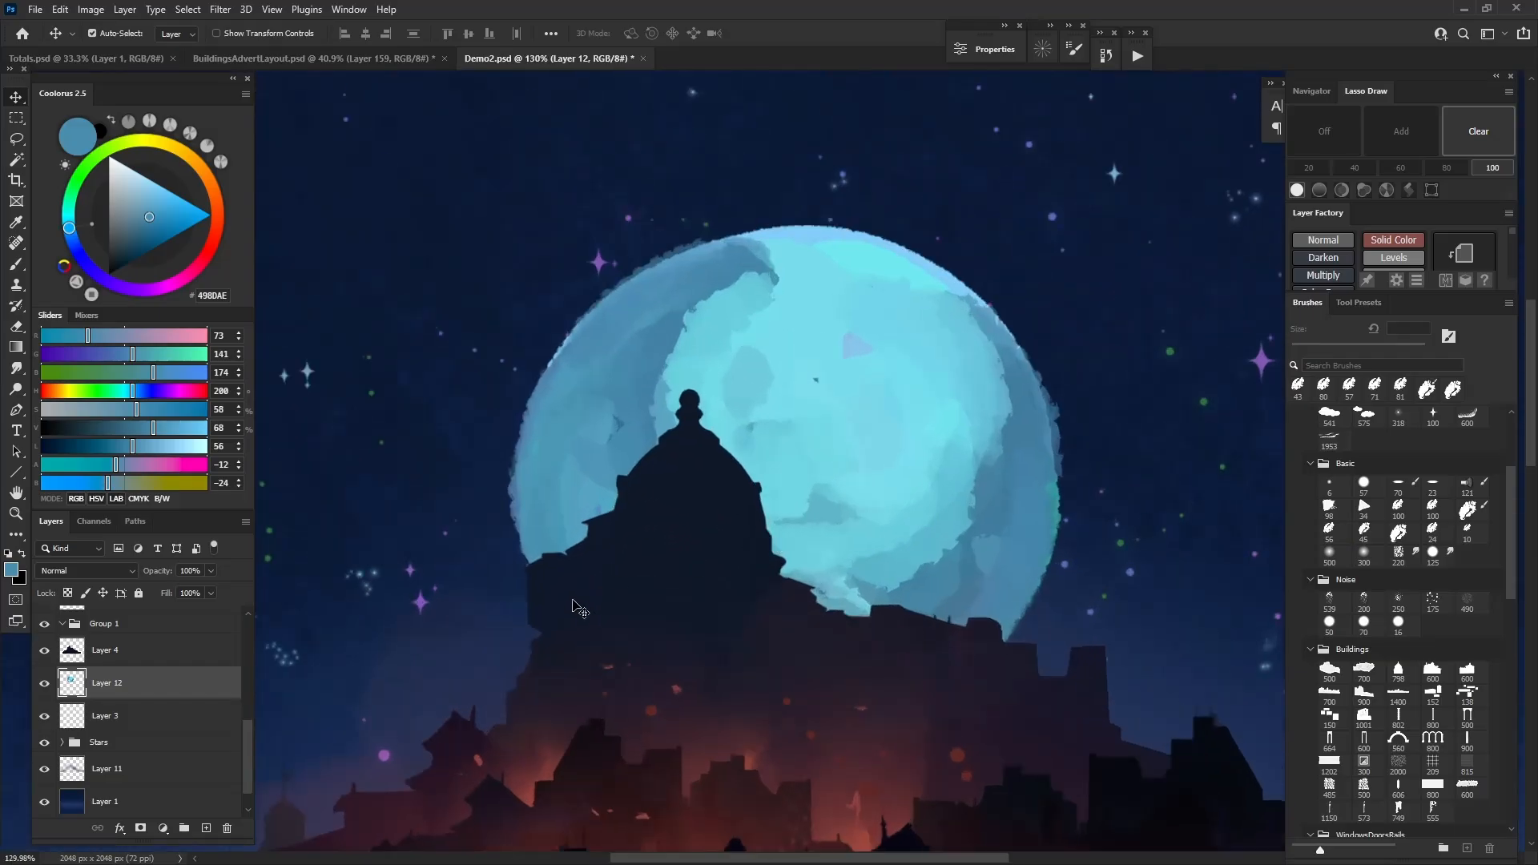
{"action": "left_click_drag", "start_coordinate": [749, 473], "coordinate": [684, 500]}
On a new layer above Layer 4, stamp a dark #0E1828 building on the hill's left shoulder at 270 px and stretch its height to about 136%
{"action": "left_click", "coordinate": [84, 662]}
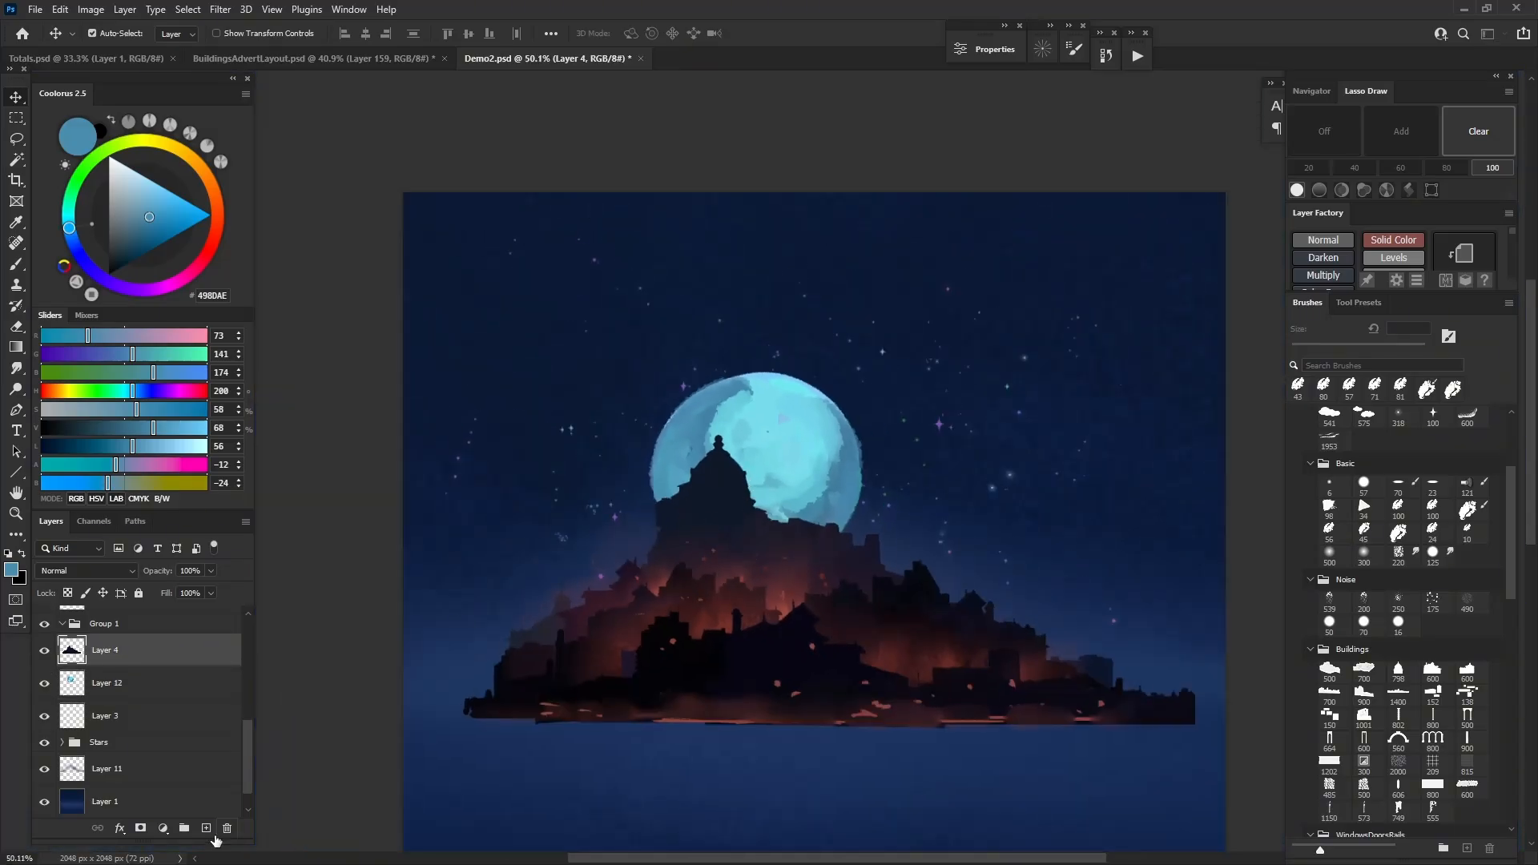
{"action": "left_click", "coordinate": [206, 828]}
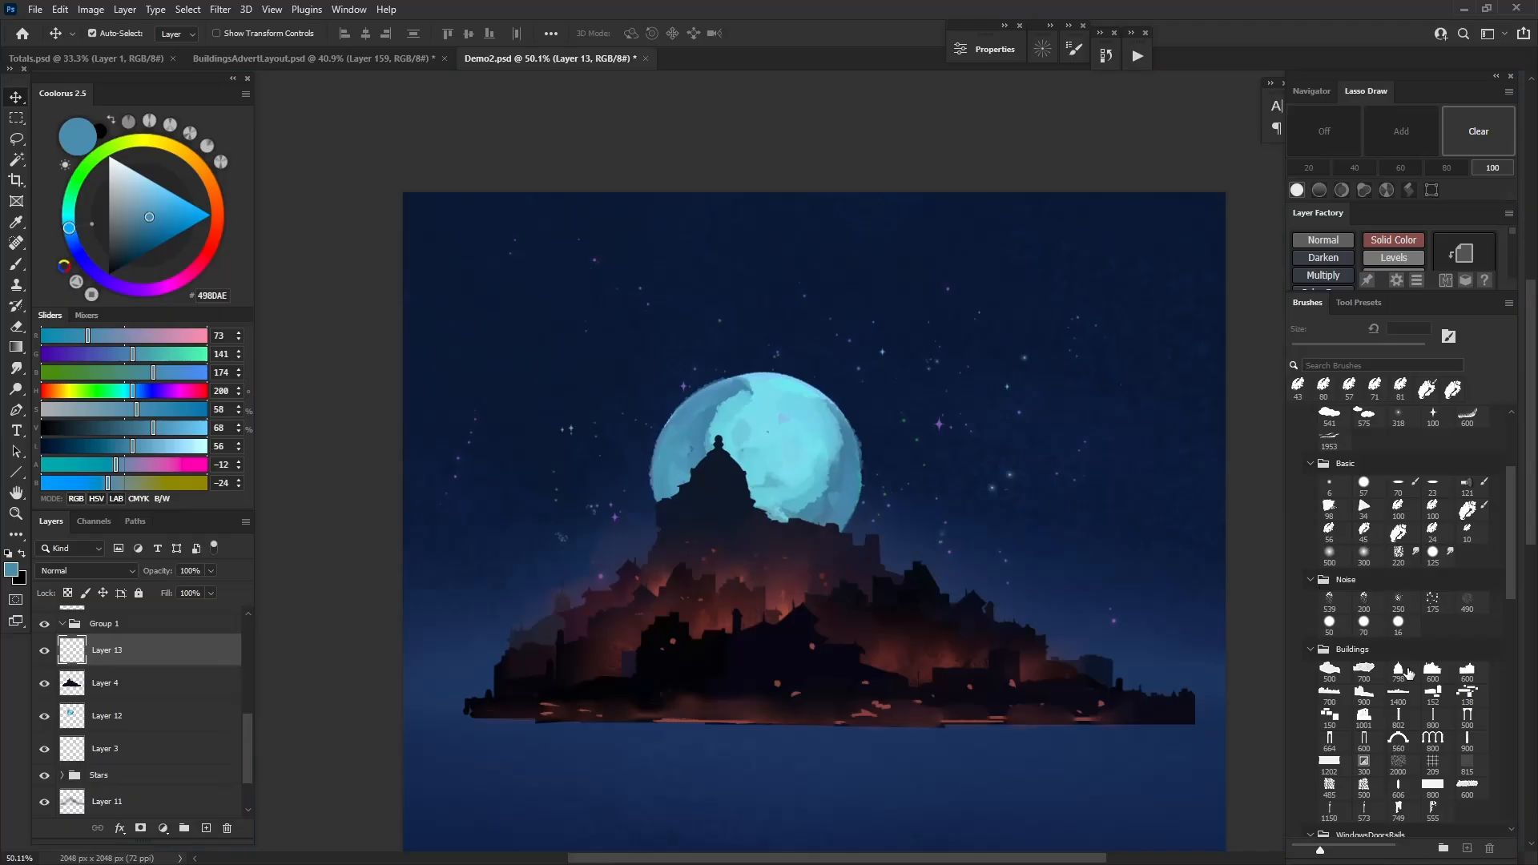
{"action": "left_click", "coordinate": [1471, 671]}
{"action": "scroll", "coordinate": [619, 552], "scroll_direction": "up", "scroll_amount": 1}
{"action": "left_click", "coordinate": [657, 570], "text": "alt"}
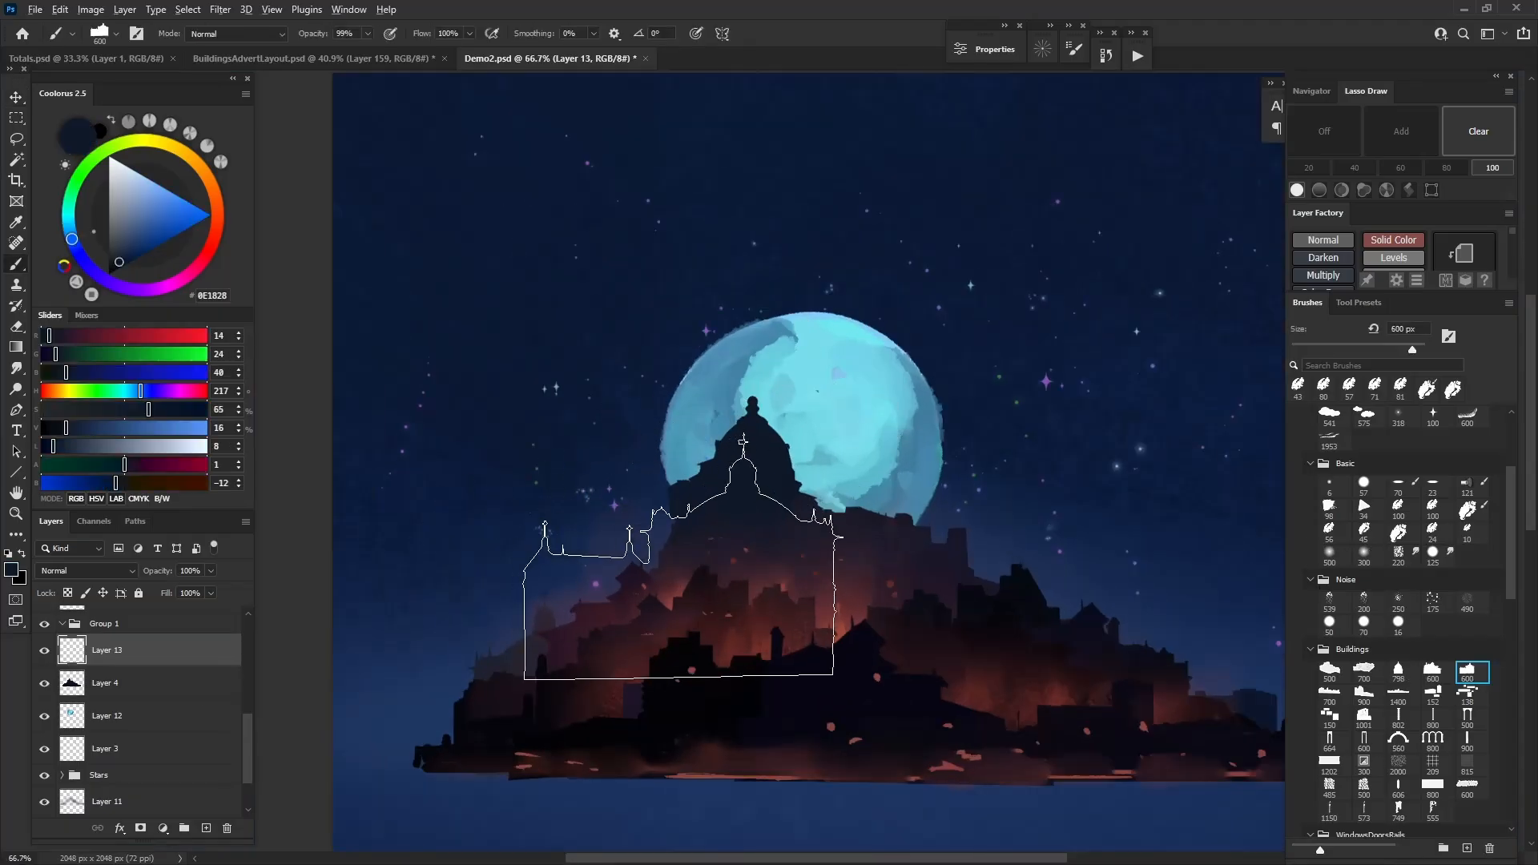
{"action": "left_click", "coordinate": [641, 538]}
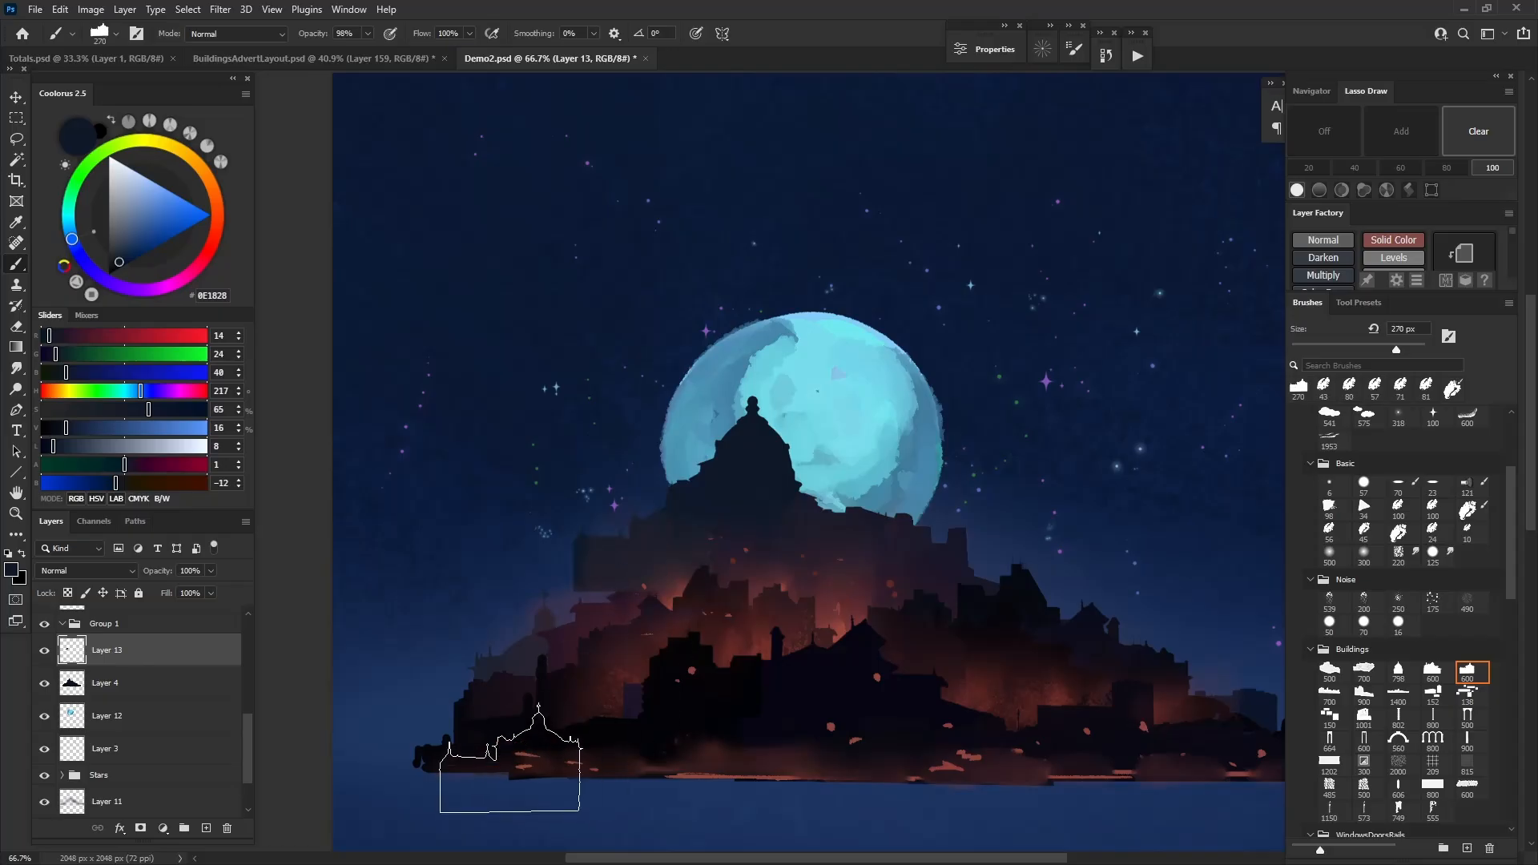
{"action": "key", "text": "ctrl+t"}
{"action": "mouse_move", "coordinate": [644, 593]}
{"action": "left_mouse_down"}
{"action": "mouse_move", "coordinate": [644, 632]}
{"action": "mouse_move", "coordinate": [631, 608]}
{"action": "left_mouse_up"}
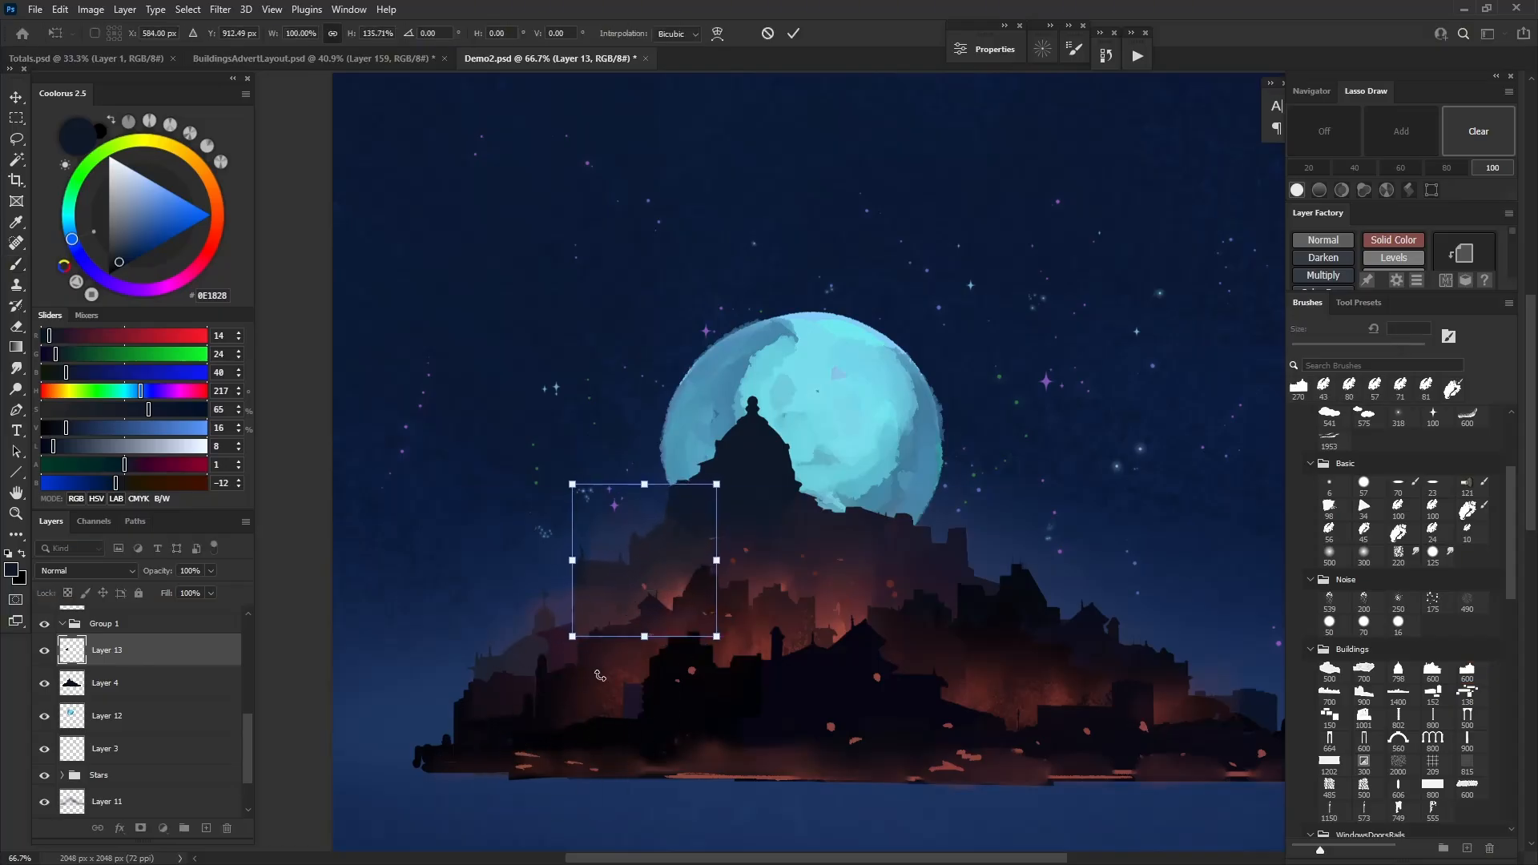
{"action": "key", "text": "Return"}
Move the moon on Layer 12 slightly up and to the left behind the domed peak
{"action": "scroll", "coordinate": [670, 592], "scroll_direction": "down", "scroll_amount": 6}
{"action": "scroll", "coordinate": [689, 511], "scroll_direction": "up", "scroll_amount": 5}
{"action": "key", "text": "v"}
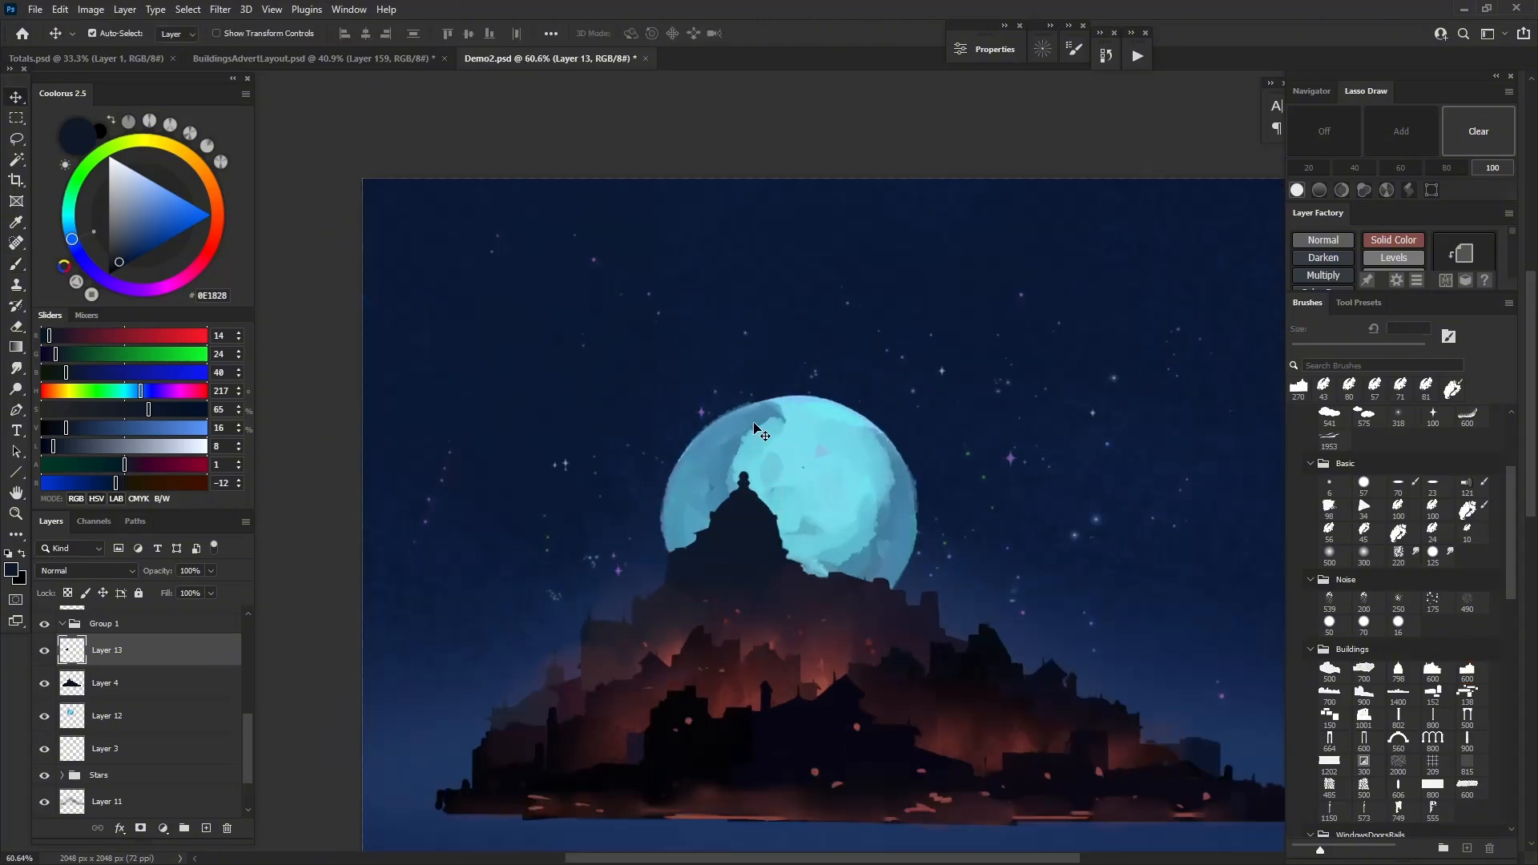
{"action": "left_click_drag", "start_coordinate": [788, 445], "coordinate": [771, 433]}
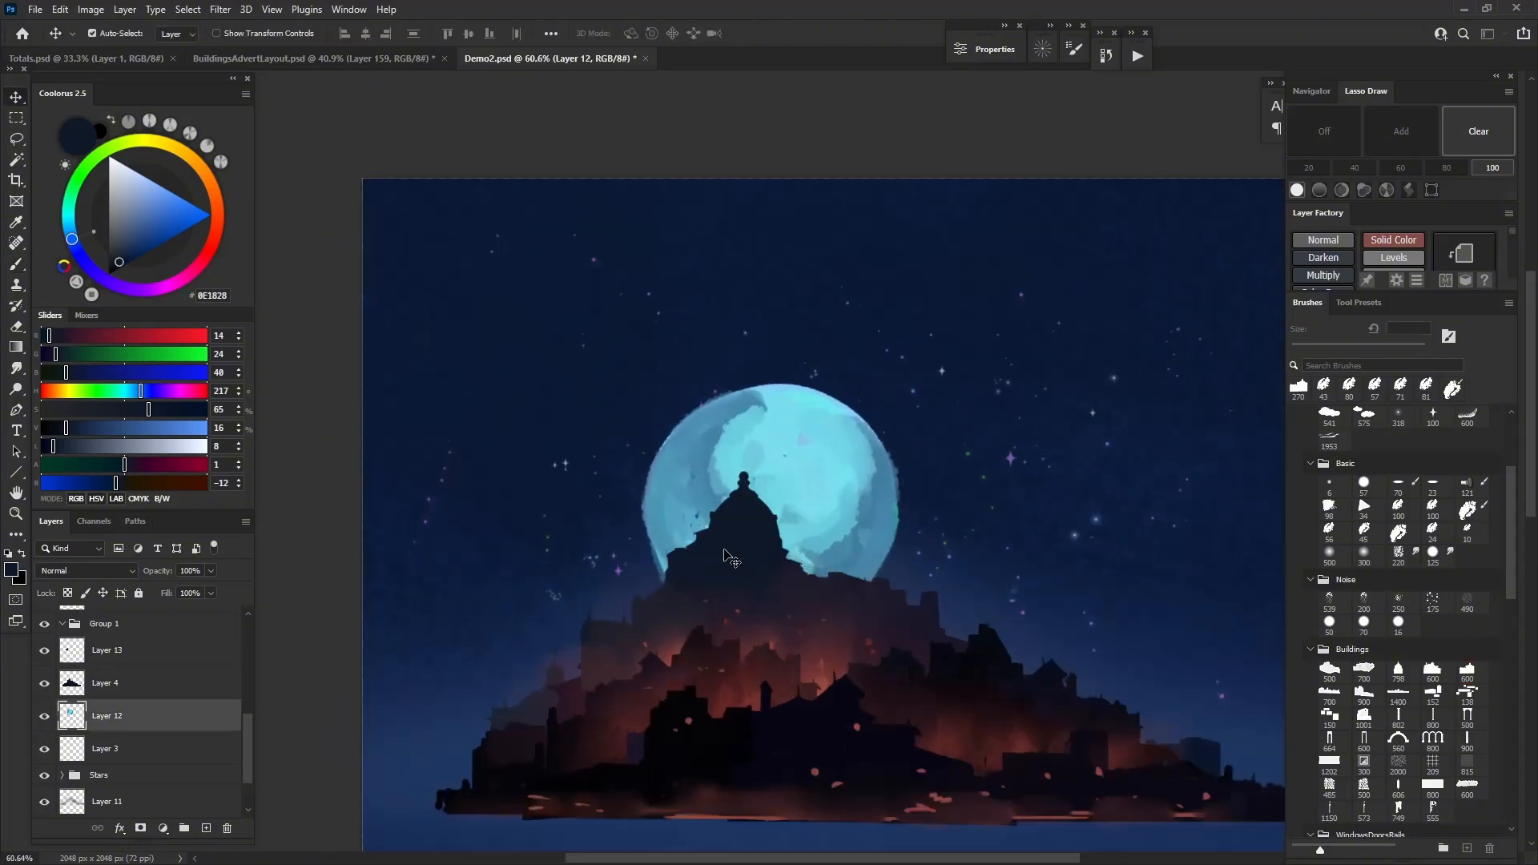
Stamp a slender spire on top of the dome on Layer 4 with the 561 Roof brush reduced to 88 px
{"action": "scroll", "coordinate": [723, 549], "scroll_direction": "up", "scroll_amount": 4}
{"action": "left_click", "coordinate": [754, 486]}
{"action": "key", "text": "b"}
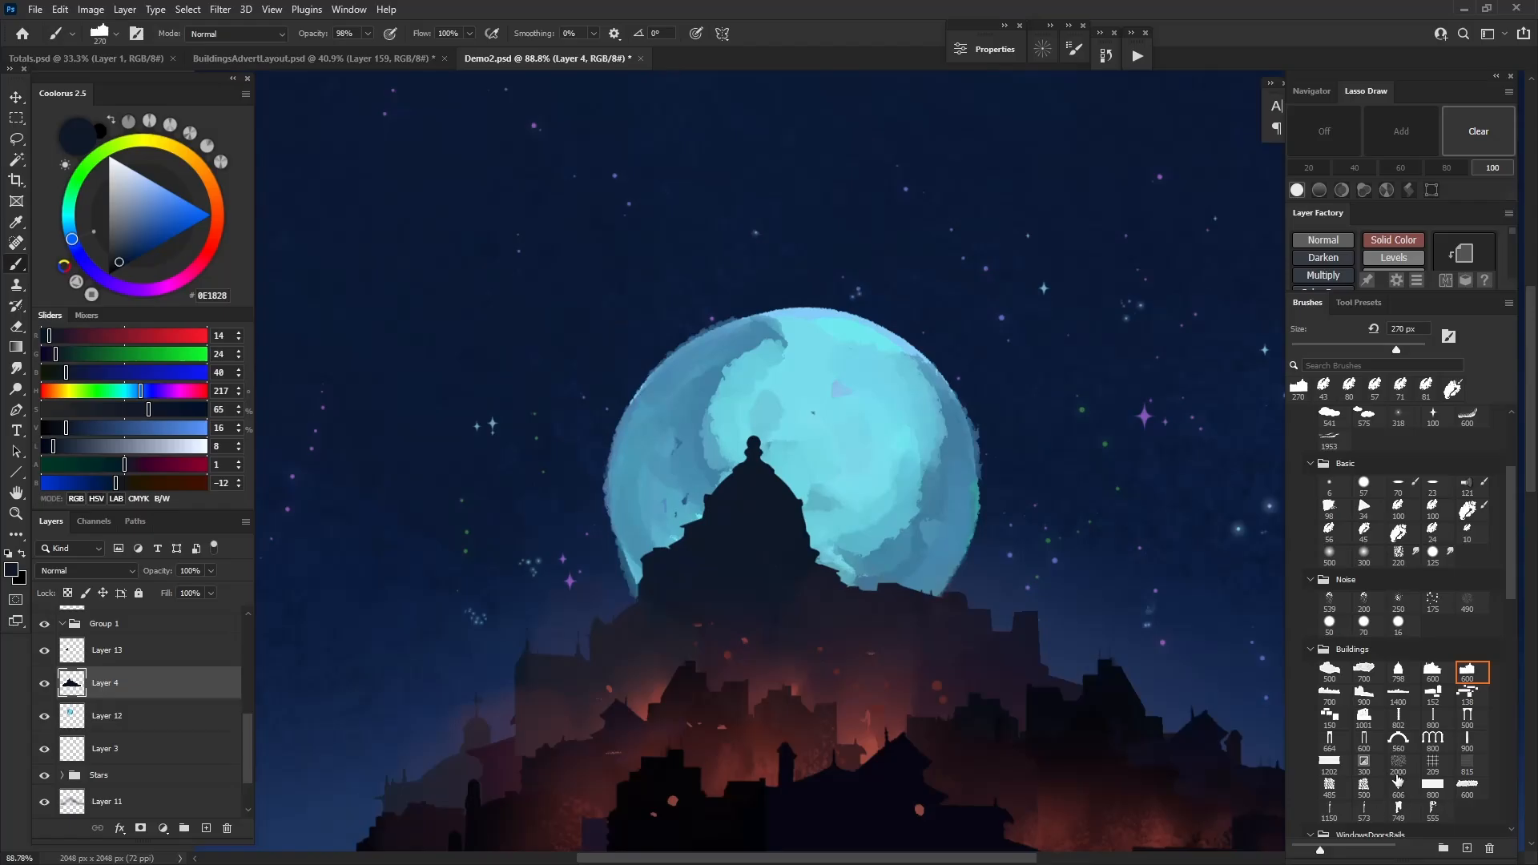
{"action": "scroll", "coordinate": [1519, 641], "scroll_direction": "down", "scroll_amount": 6}
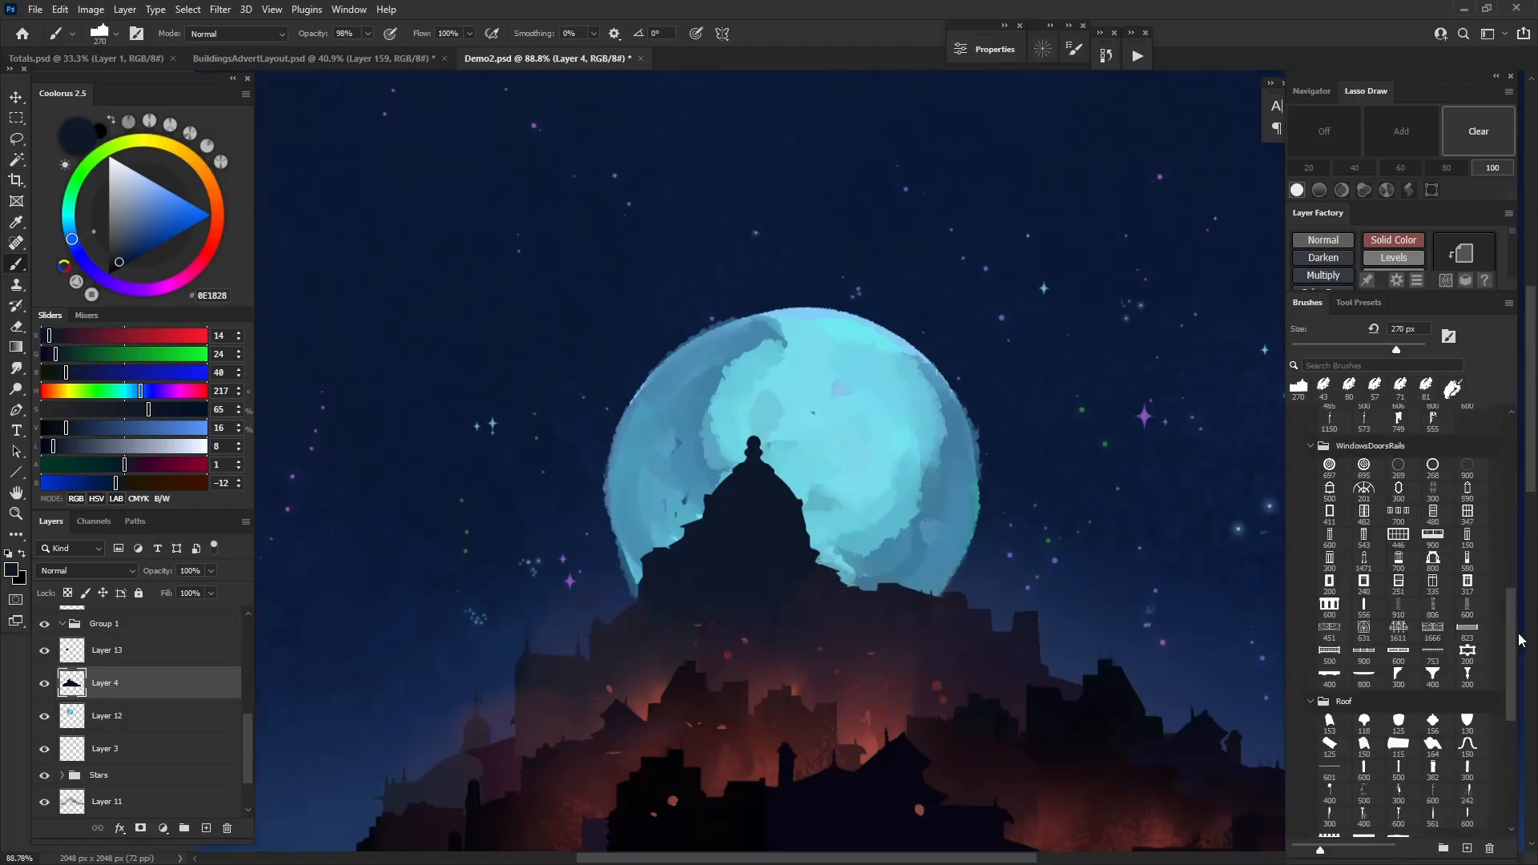
{"action": "scroll", "coordinate": [1519, 640], "scroll_direction": "down", "scroll_amount": 3}
{"action": "left_click", "coordinate": [1432, 690]}
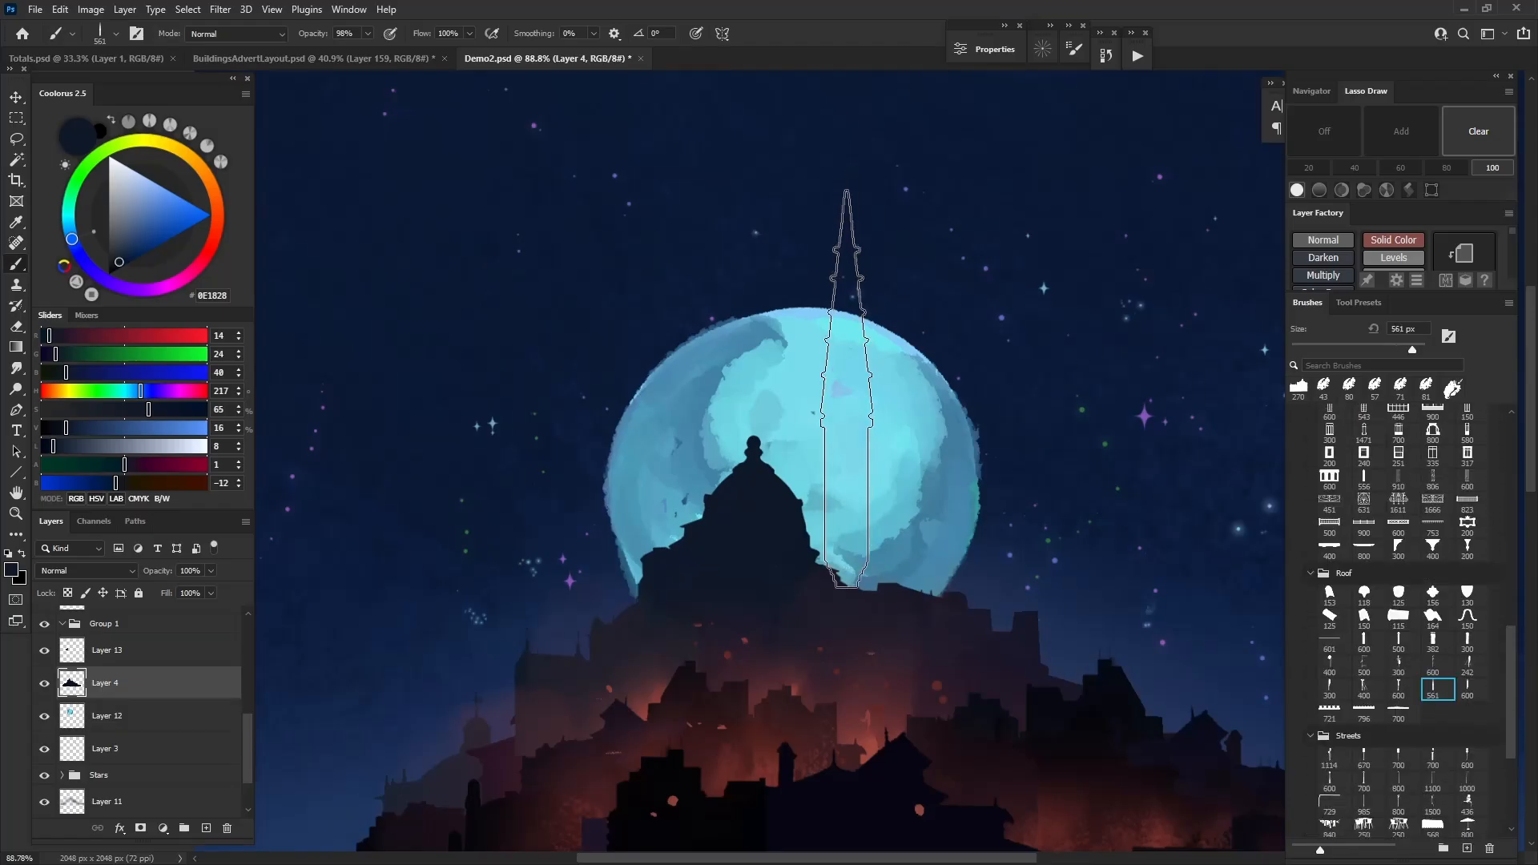
{"action": "right_click", "coordinate": [781, 497]}
{"action": "right_click", "coordinate": [800, 466], "text": "alt"}
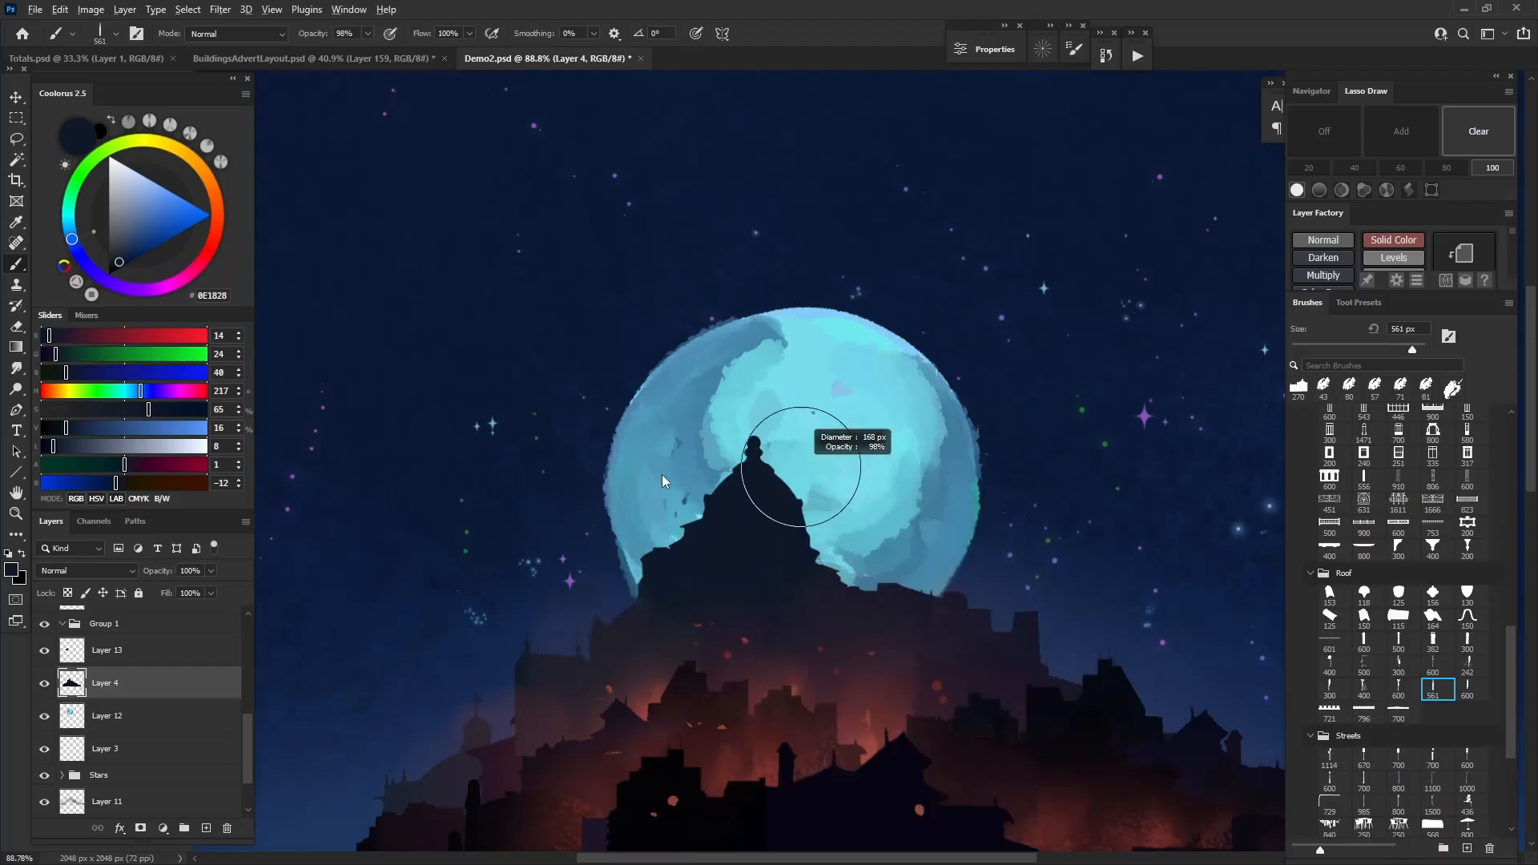
{"action": "right_click", "coordinate": [751, 429], "text": "alt"}
{"action": "right_click", "coordinate": [751, 427], "text": "alt"}
{"action": "right_click", "coordinate": [751, 420]}
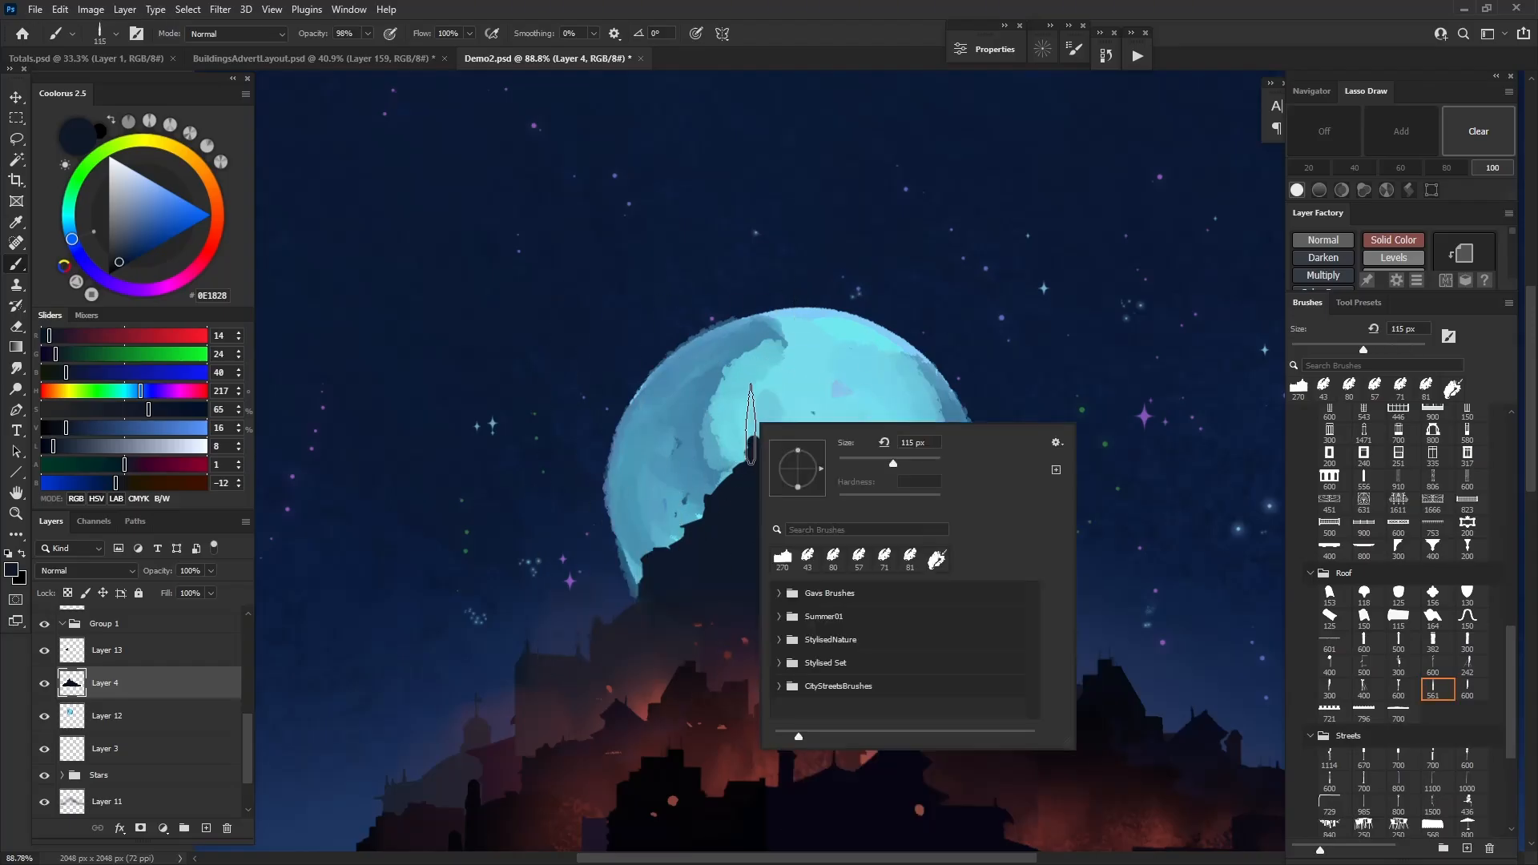
{"action": "right_click", "coordinate": [750, 424], "text": "alt"}
{"action": "left_click_drag", "start_coordinate": [753, 423], "coordinate": [750, 439]}
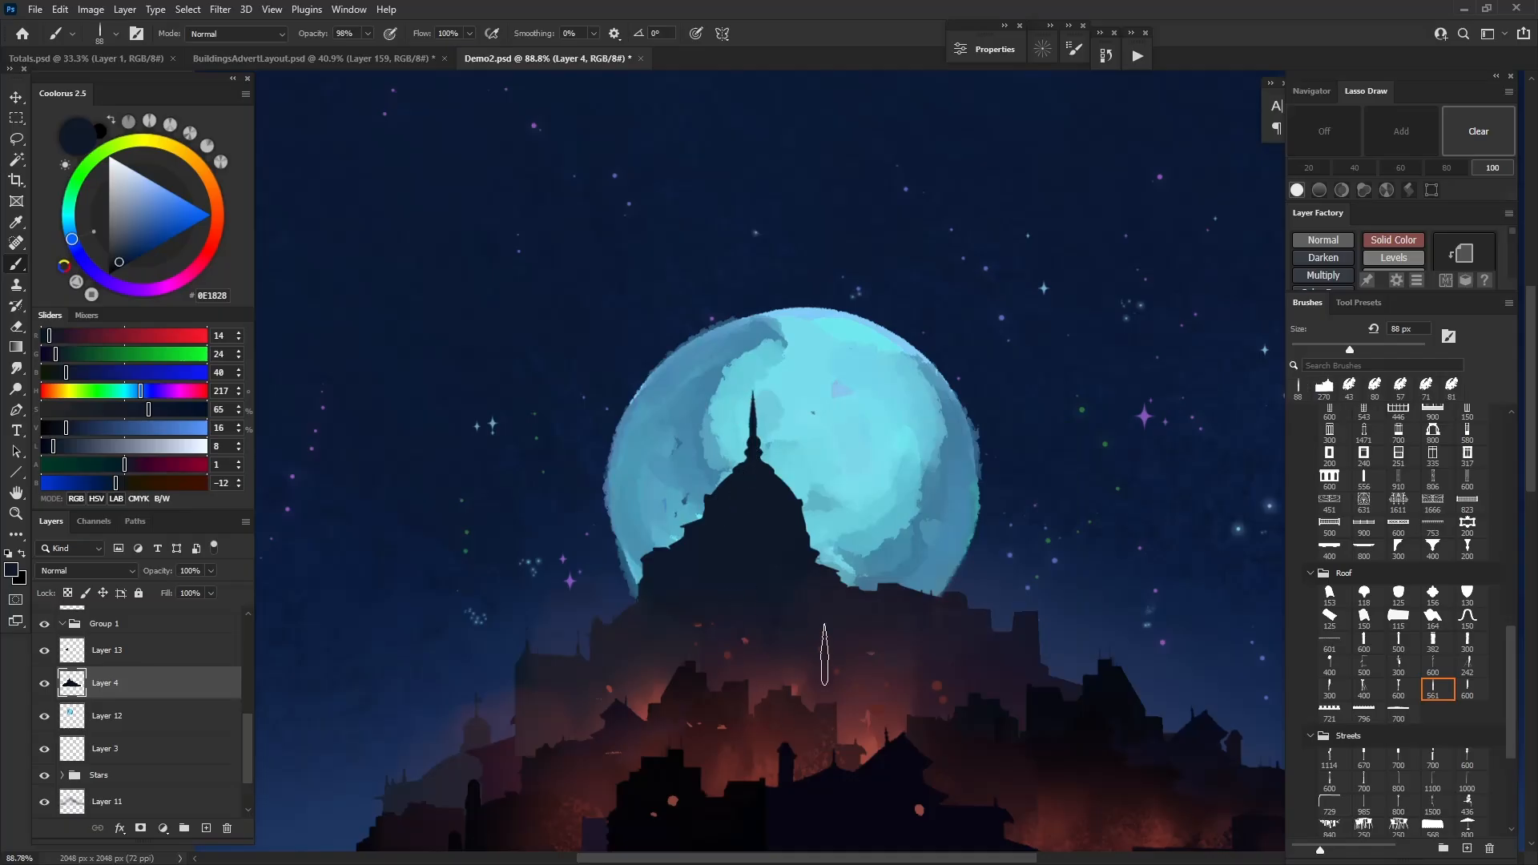
Stamp a small chimney on the ridge in front of the moon's lower right with the 362 Roof brush at 37 px
{"action": "left_click", "coordinate": [1330, 690]}
{"action": "left_click", "coordinate": [1397, 690]}
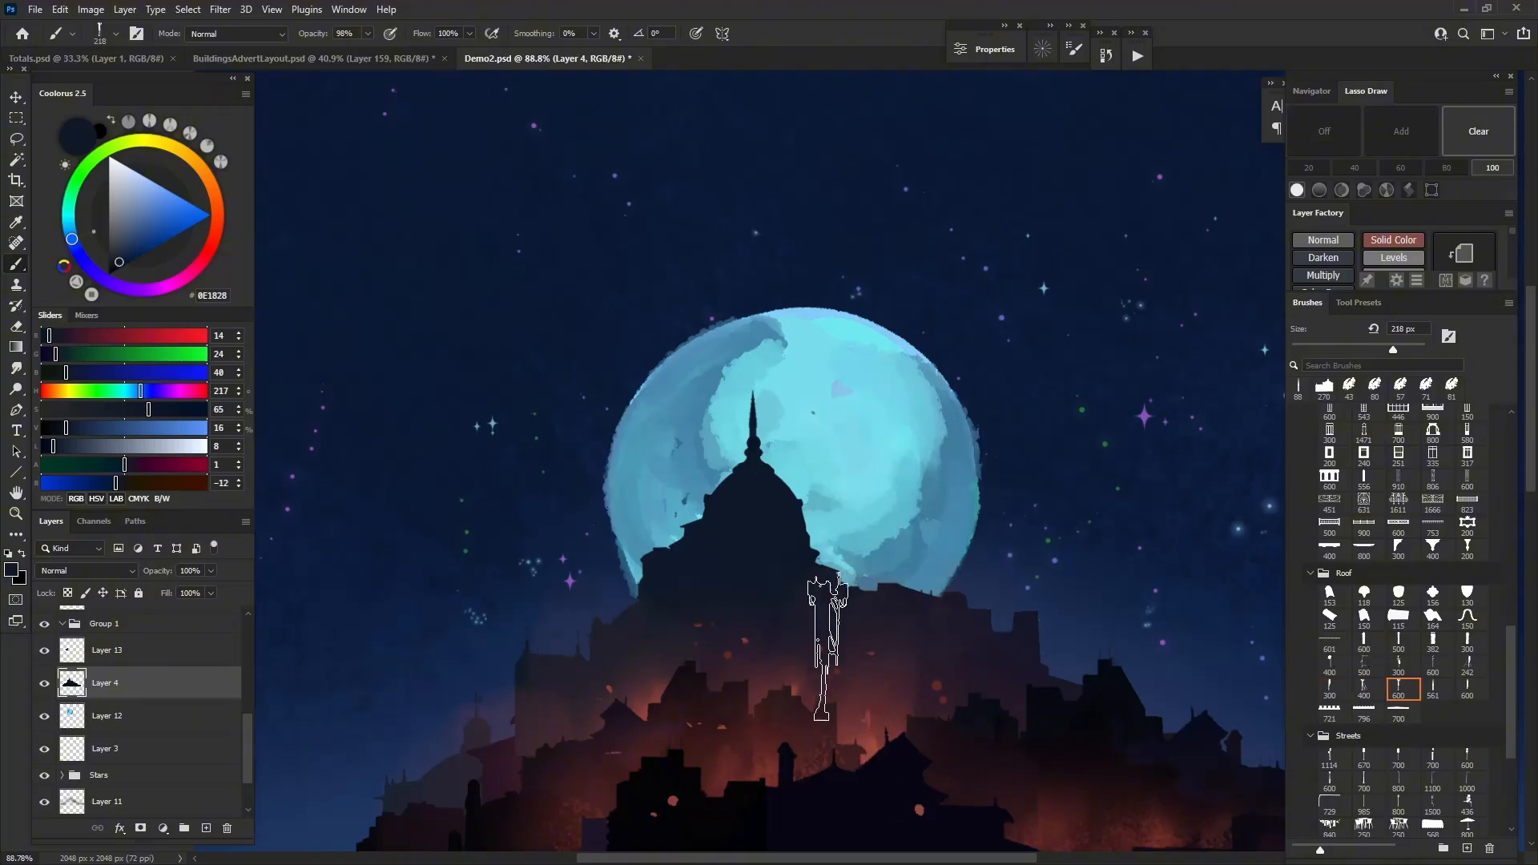
{"action": "left_click", "coordinate": [1432, 645]}
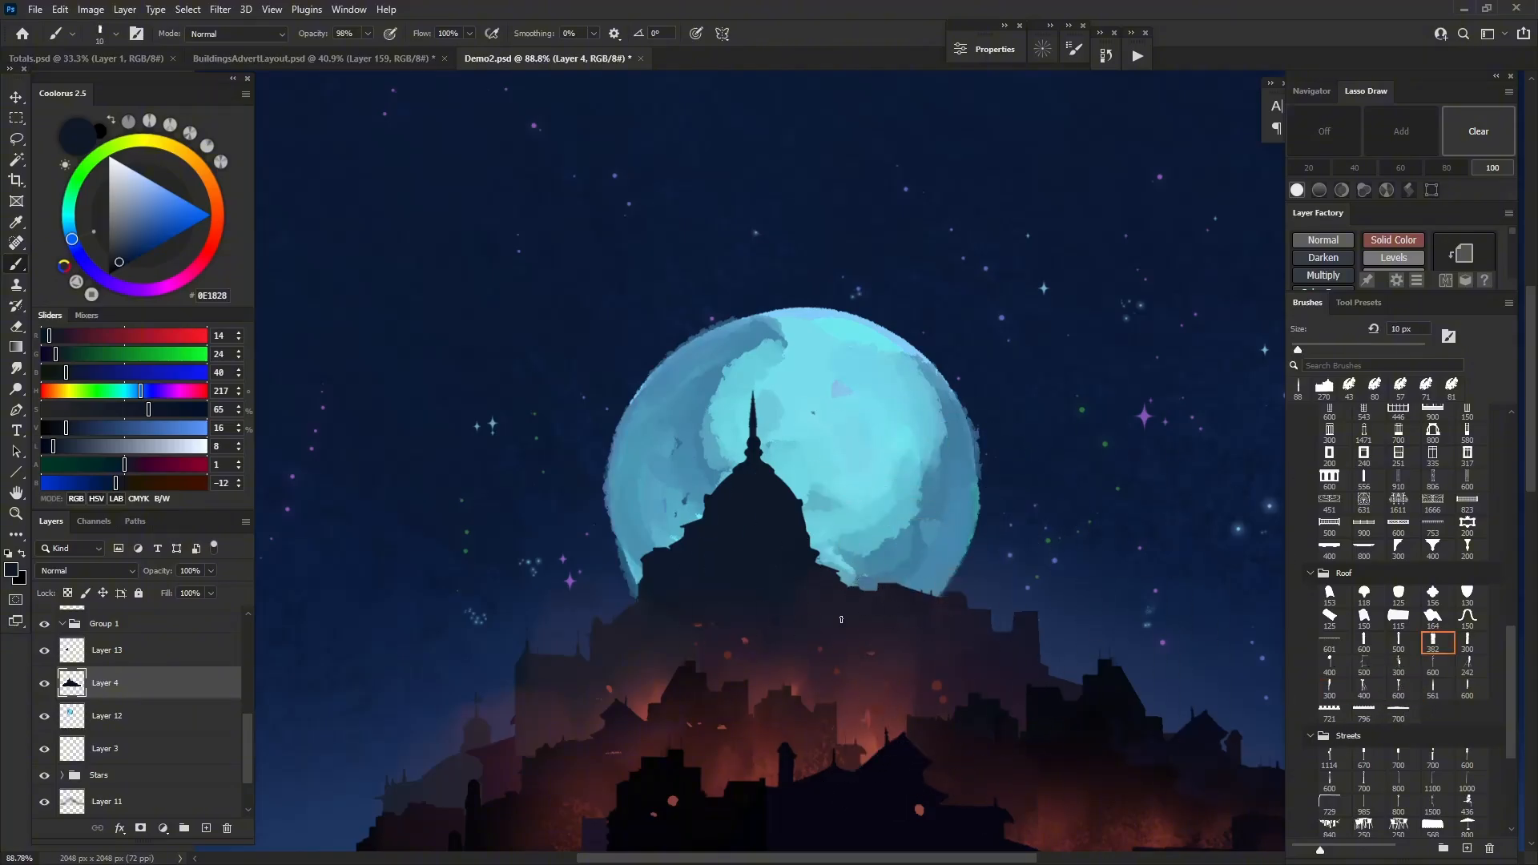
{"action": "left_click", "coordinate": [896, 581]}
{"action": "right_click", "coordinate": [861, 634], "text": "alt"}
{"action": "left_click", "coordinate": [895, 582]}
{"action": "key", "text": "ctrl+z"}
{"action": "left_click", "coordinate": [889, 594]}
{"action": "left_click", "coordinate": [883, 587]}
Stamp two small capped towers along the ridge in front of the moon with the 500 Roof brush at 50 and 40 px
{"action": "key", "text": "comma"}
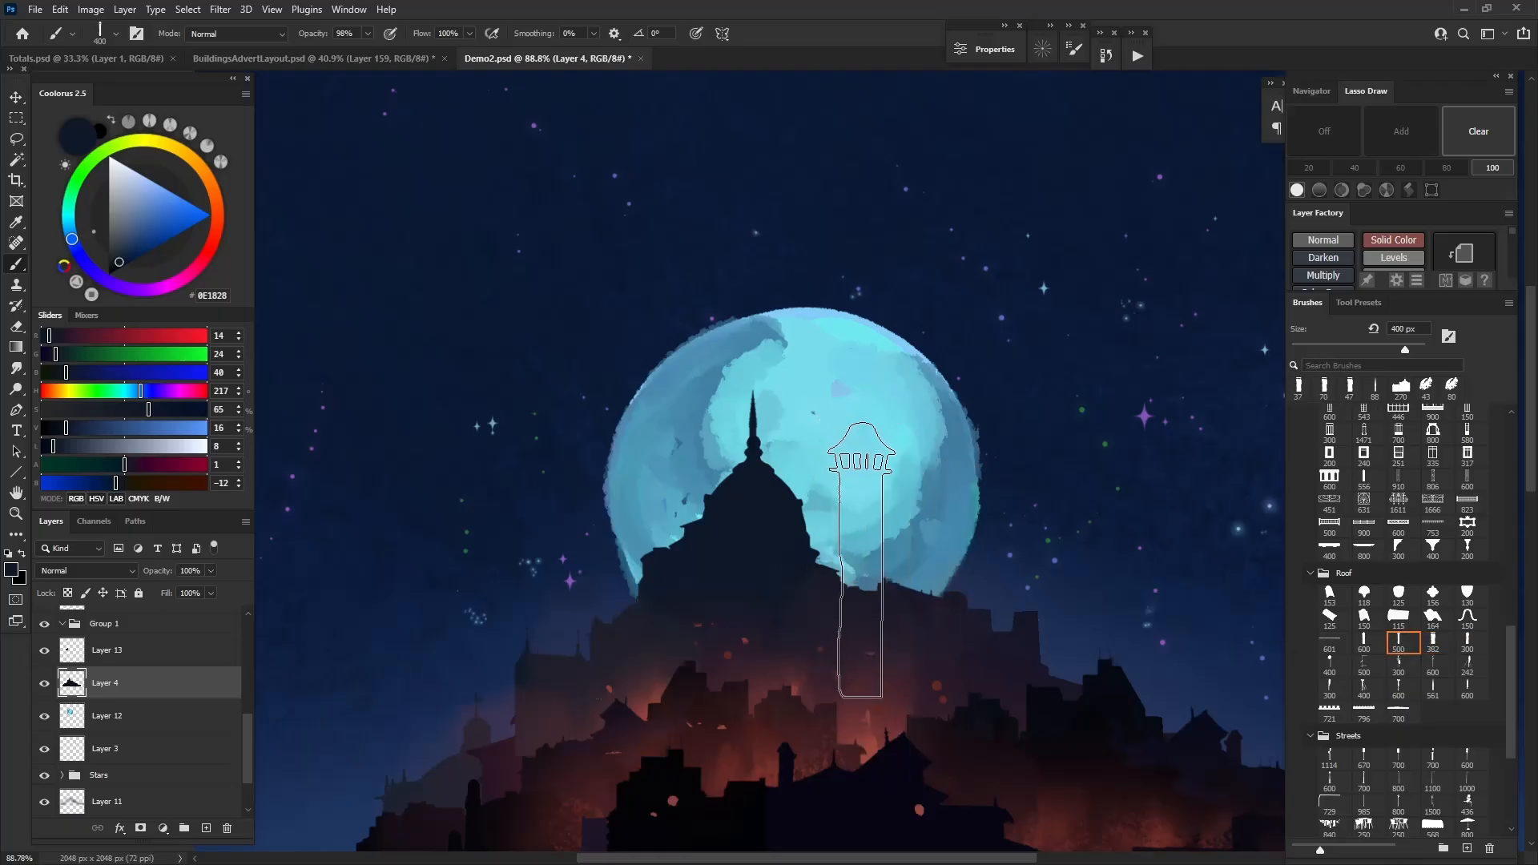
{"action": "key", "text": "bracketleft"}
{"action": "key", "text": "bracketleft"}
{"action": "key", "text": "bracketleft"}
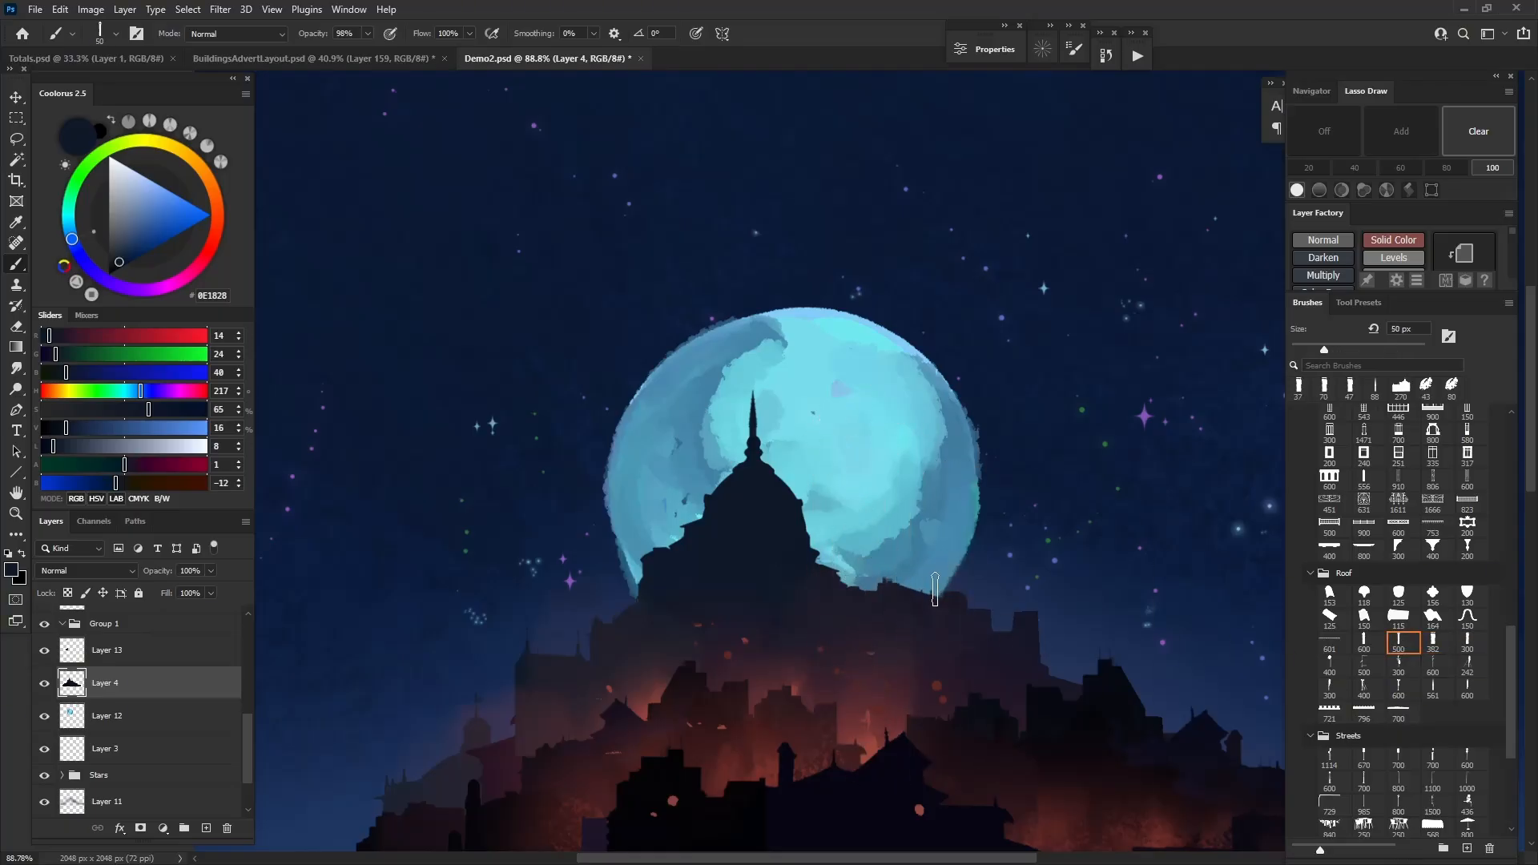
{"action": "left_click", "coordinate": [935, 589]}
{"action": "left_click", "coordinate": [855, 587]}
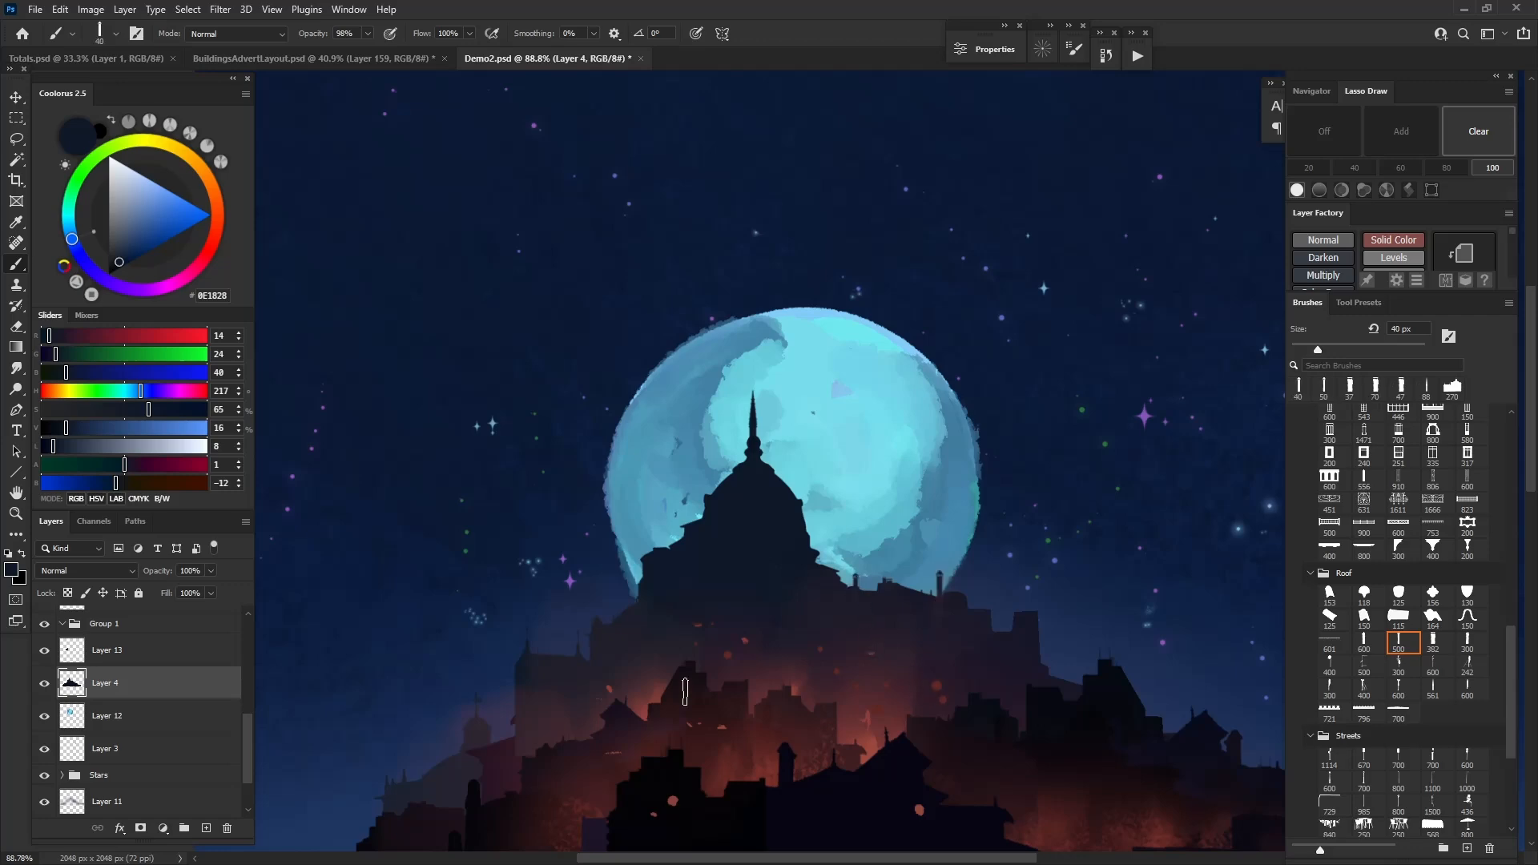
Switch to the tower-shaped 600 Roof brush and shrink it to 45 px for the ridge to the right of the moon
{"action": "scroll", "coordinate": [683, 690], "scroll_direction": "down", "scroll_amount": 6}
{"action": "scroll", "coordinate": [673, 687], "scroll_direction": "up", "scroll_amount": 7}
{"action": "scroll", "coordinate": [667, 658], "scroll_direction": "down", "scroll_amount": 3}
{"action": "scroll", "coordinate": [877, 588], "scroll_direction": "up", "scroll_amount": 6}
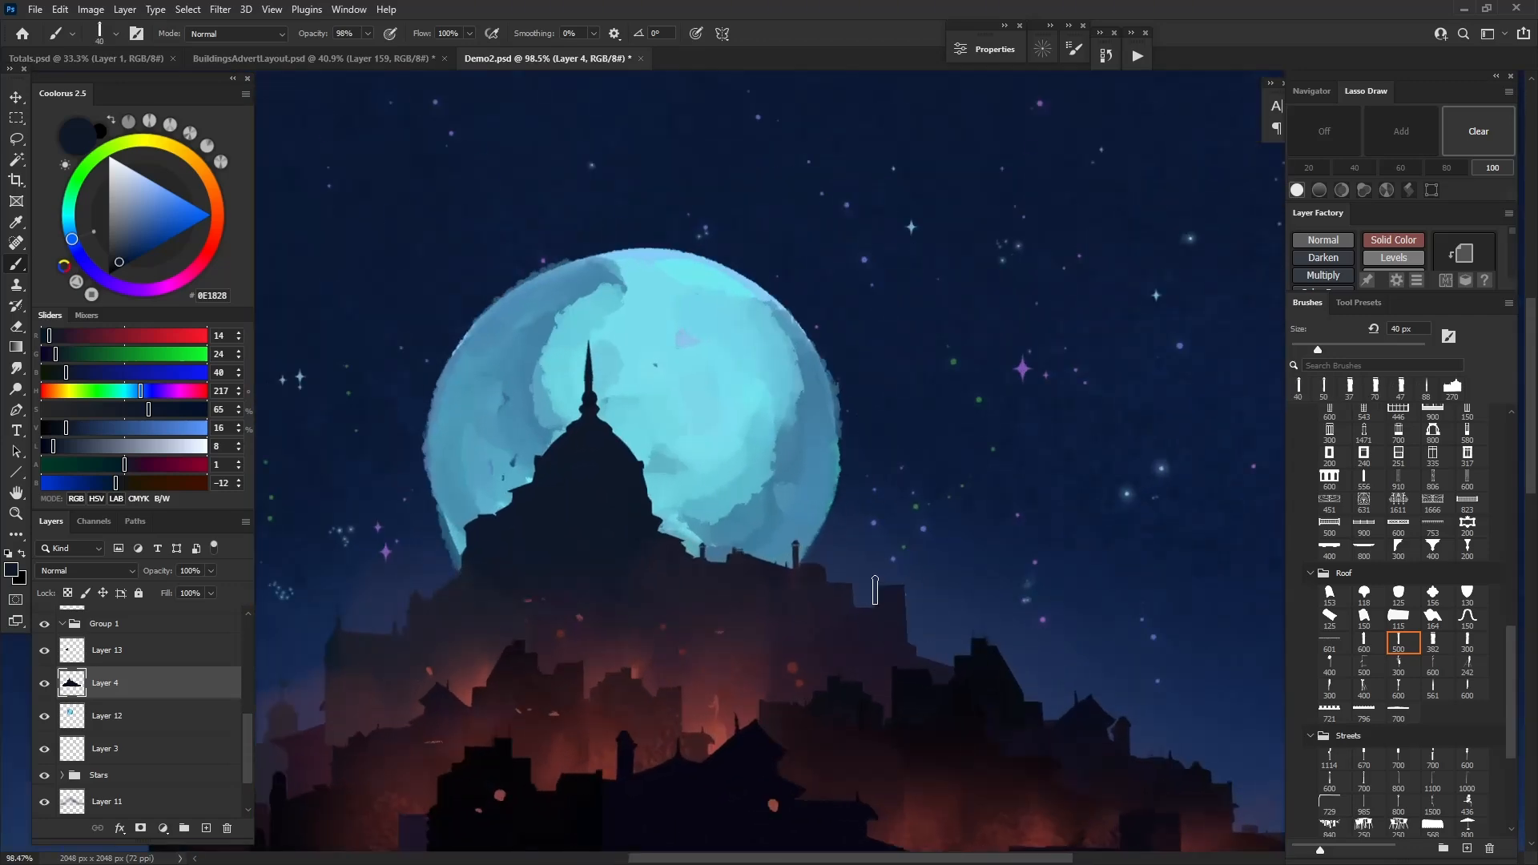
{"action": "left_click", "coordinate": [1380, 646]}
{"action": "key", "text": "bracketleft"}
{"action": "key", "text": "bracketleft"}
{"action": "key", "text": "bracketleft"}
{"action": "key", "text": "bracketleft"}
{"action": "key", "text": "bracketleft"}
{"action": "key", "text": "bracketleft"}
{"action": "key", "text": "bracketleft"}
{"action": "key", "text": "bracketleft"}
{"action": "key", "text": "bracketleft"}
{"action": "key", "text": "bracketleft"}
{"action": "key", "text": "bracketleft"}
{"action": "key", "text": "bracketleft"}
{"action": "key", "text": "bracketleft"}
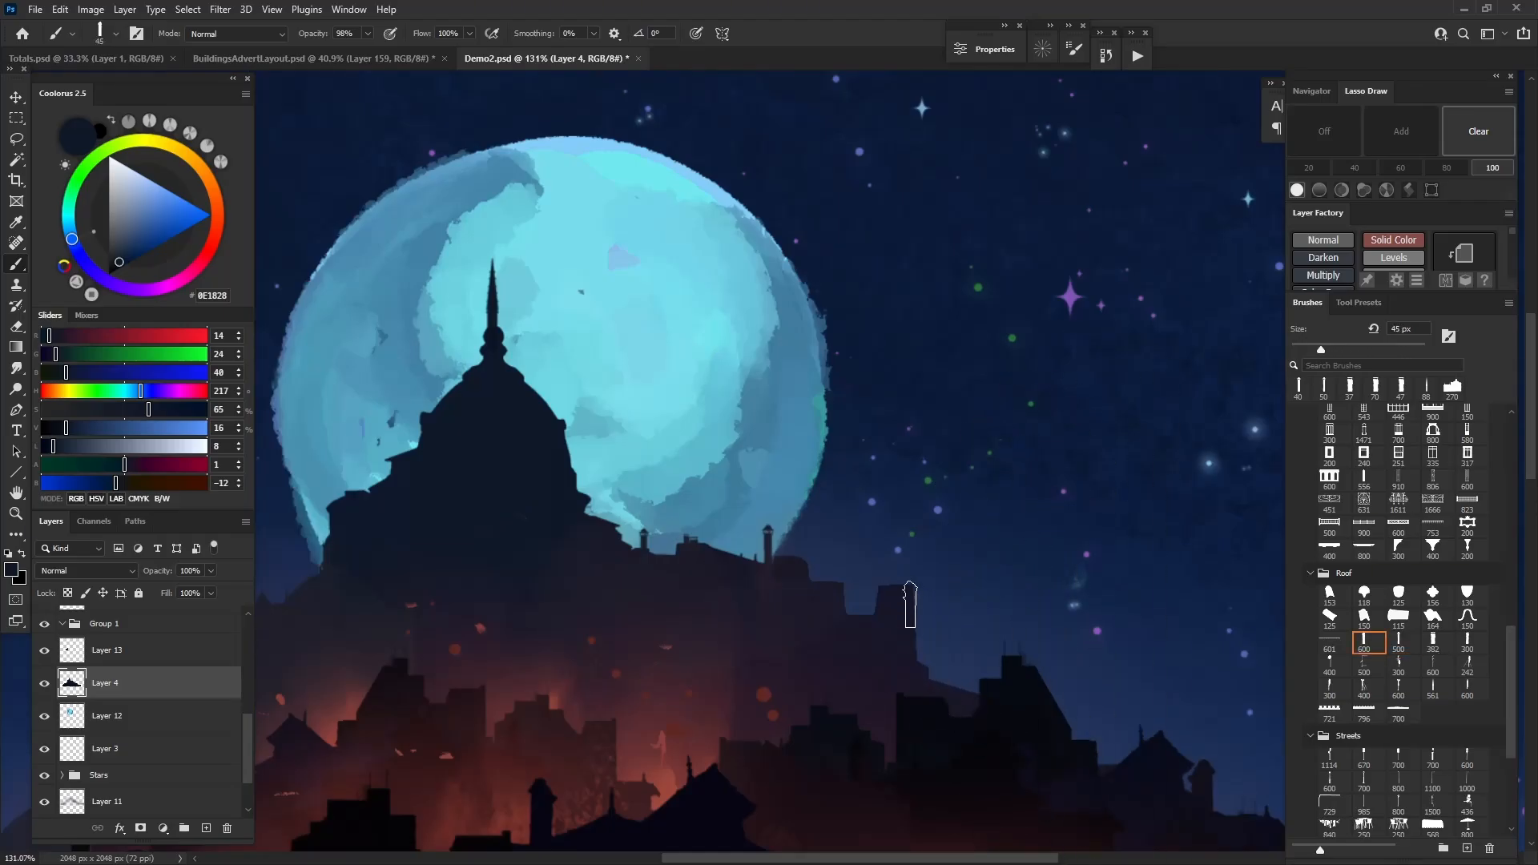
Select the moon's layer, Layer 12, and choose the 24 px textured brush from the Basic brush group
{"action": "scroll", "coordinate": [902, 713], "scroll_direction": "down", "scroll_amount": 5}
{"action": "scroll", "coordinate": [738, 673], "scroll_direction": "up", "scroll_amount": 4}
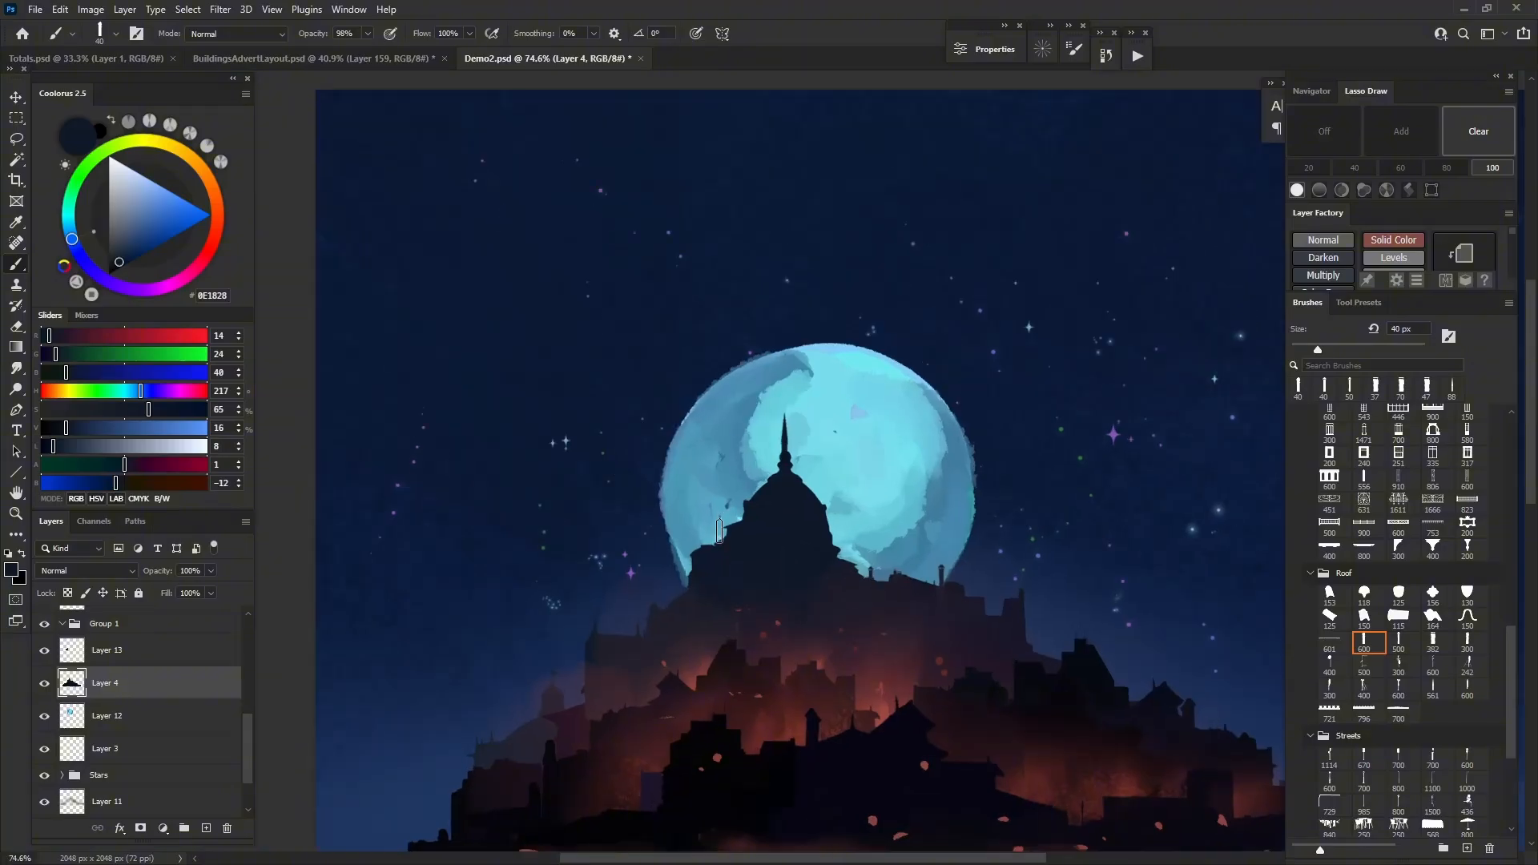
{"action": "left_click", "coordinate": [866, 496], "text": "ctrl"}
{"action": "scroll", "coordinate": [872, 494], "scroll_direction": "down", "scroll_amount": 5}
{"action": "scroll", "coordinate": [871, 494], "scroll_direction": "up", "scroll_amount": 3}
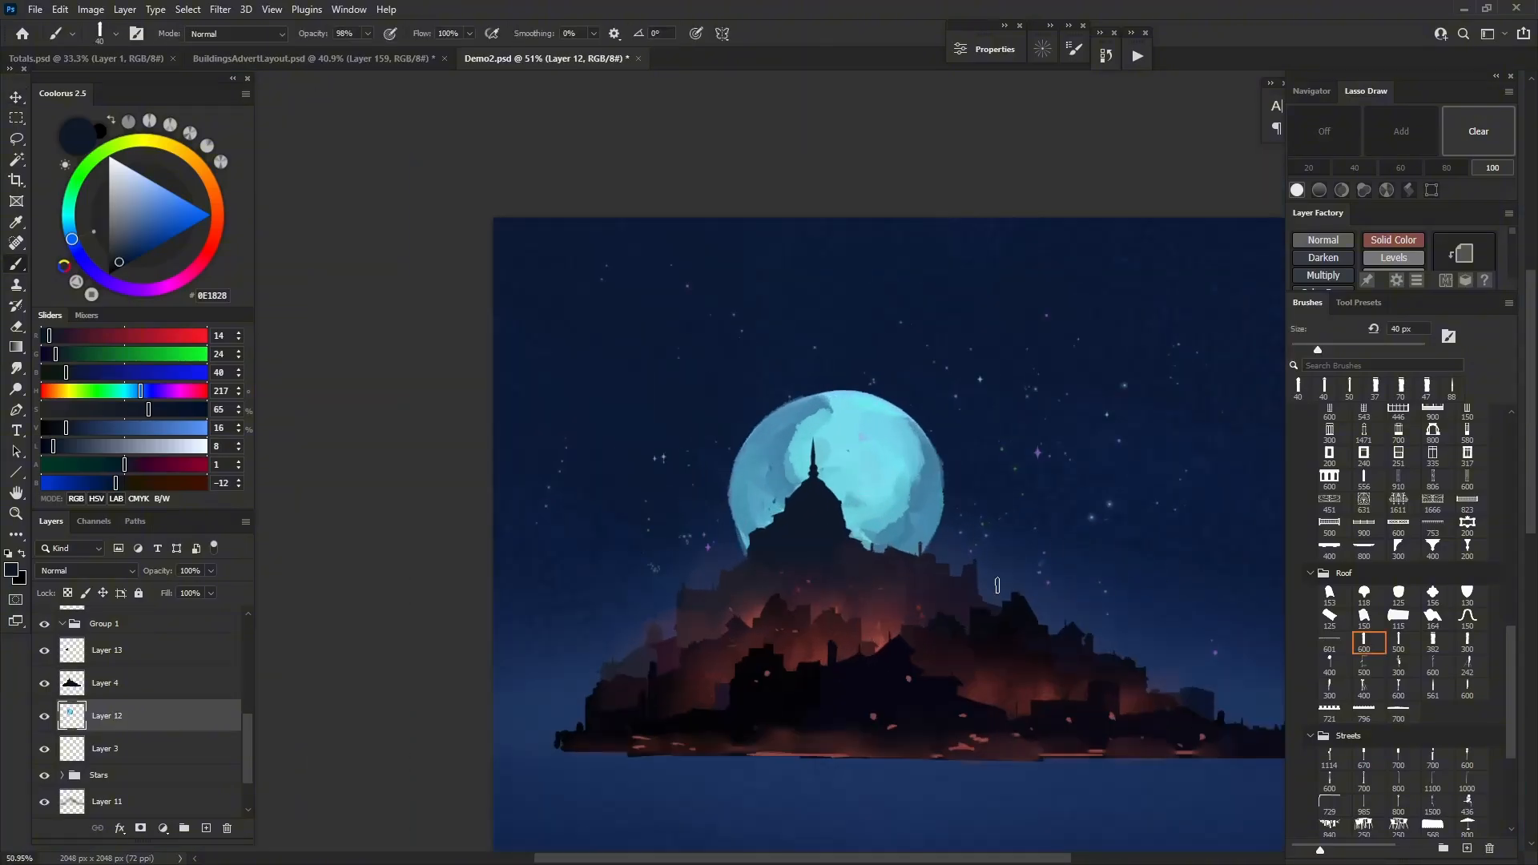
{"action": "scroll", "coordinate": [1396, 551], "scroll_direction": "up", "scroll_amount": 5}
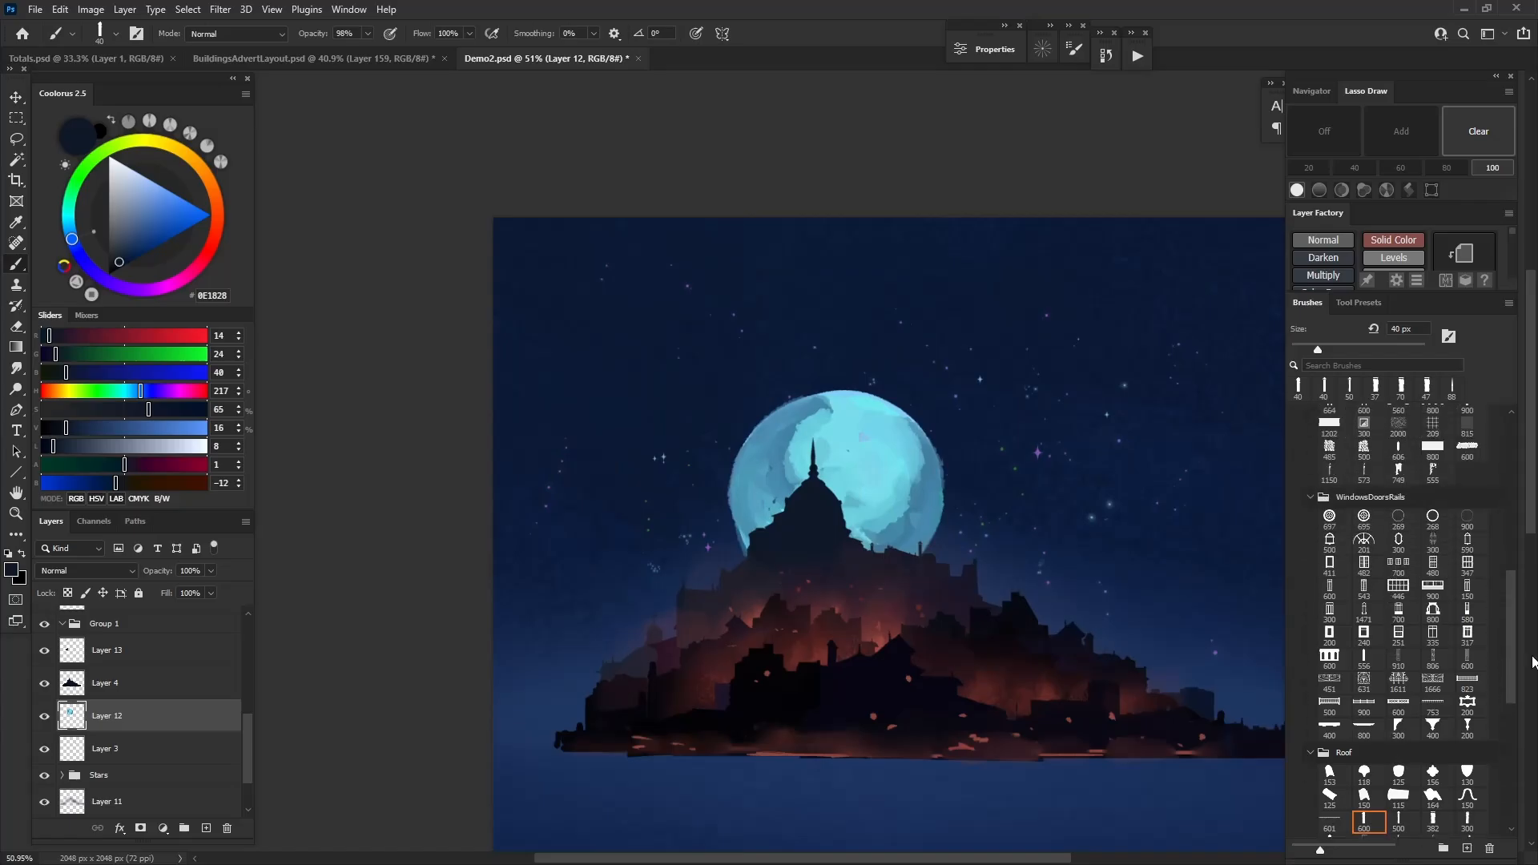
{"action": "scroll", "coordinate": [1514, 539], "scroll_direction": "up", "scroll_amount": 1}
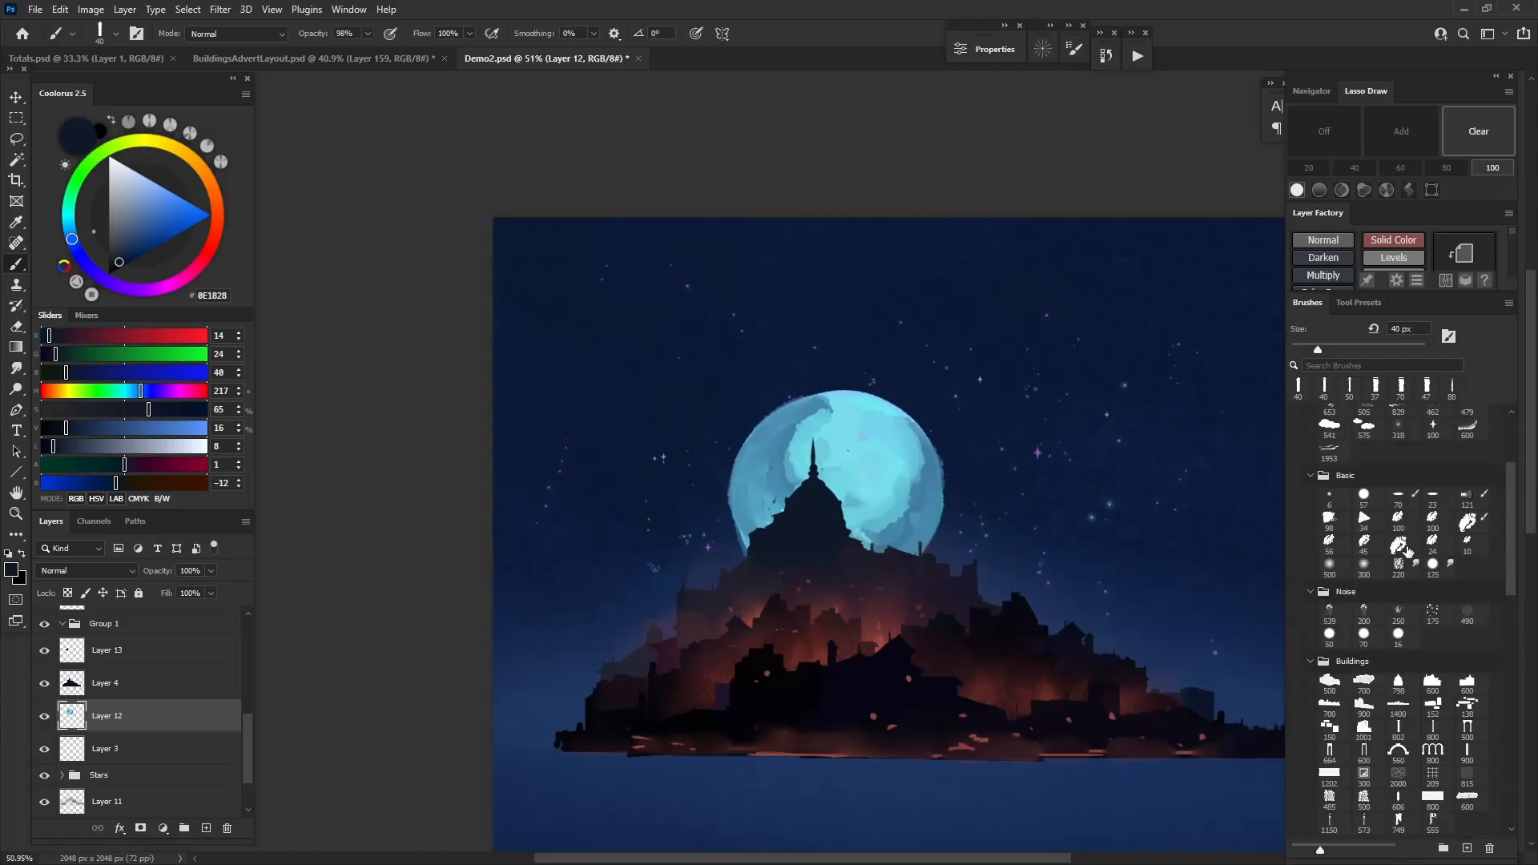
{"action": "key", "text": "v"}
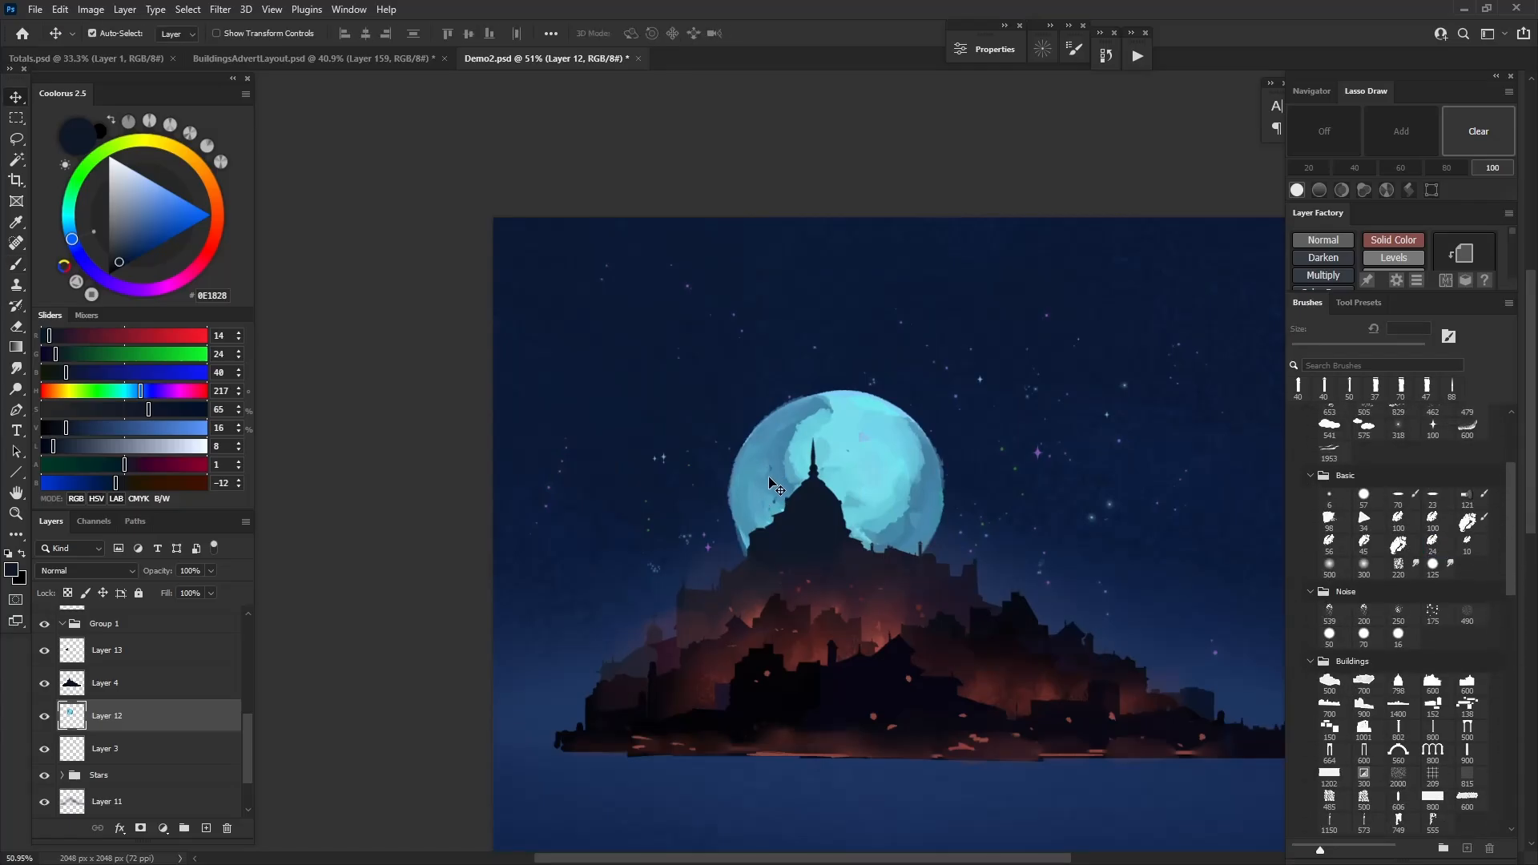
{"action": "key", "text": "b"}
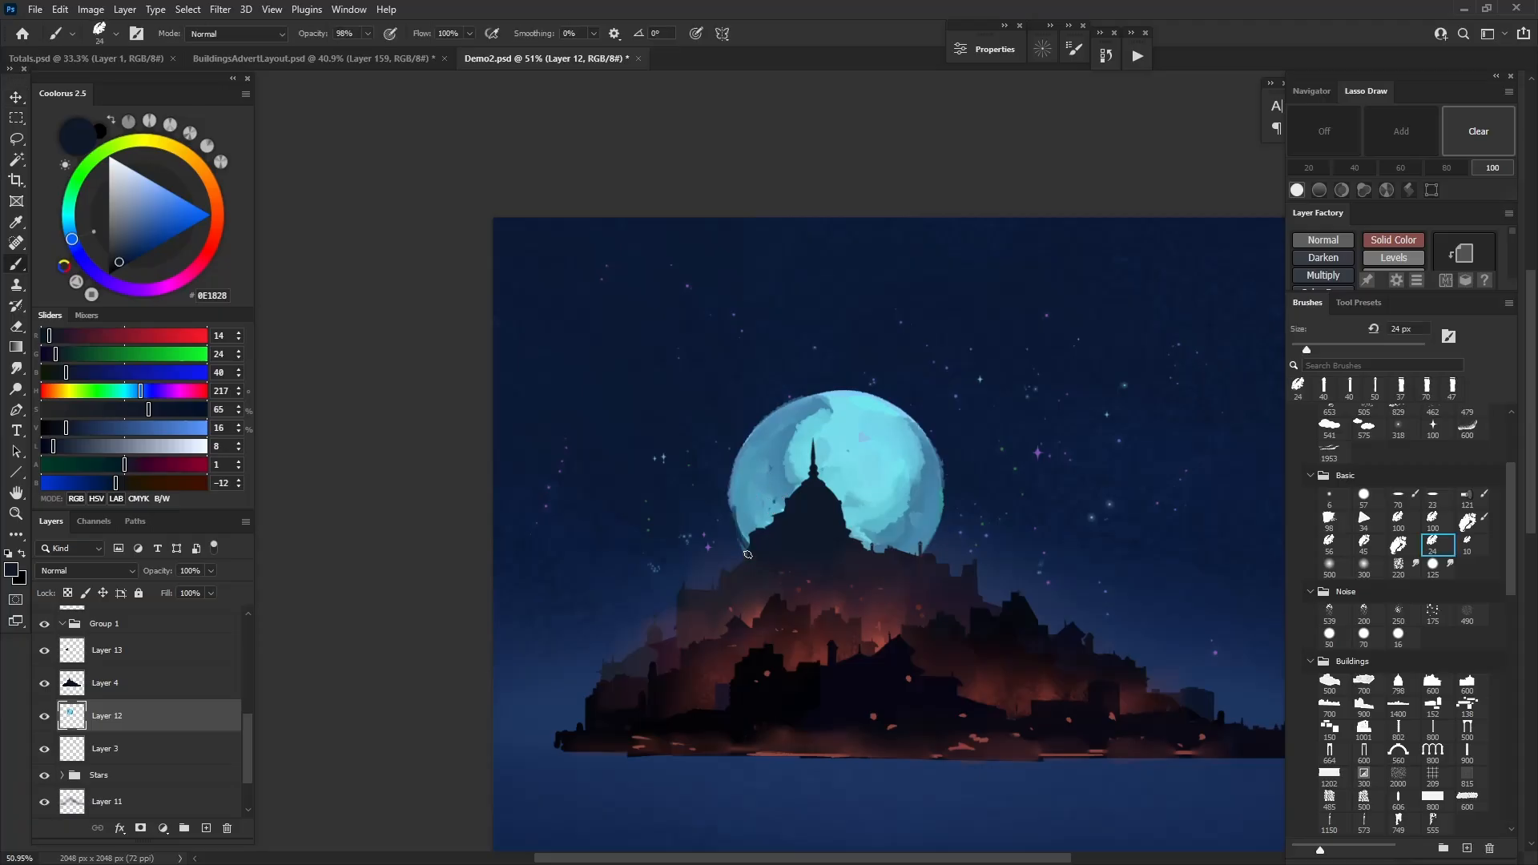
Sample mid blue 55A3C1 from the moon and paint over its shaded edge with the brush at about 55 px
{"action": "left_click", "coordinate": [754, 498], "text": "alt"}
{"action": "left_click_drag", "start_coordinate": [741, 519], "coordinate": [759, 553]}
{"action": "right_click", "coordinate": [748, 522], "text": "alt"}
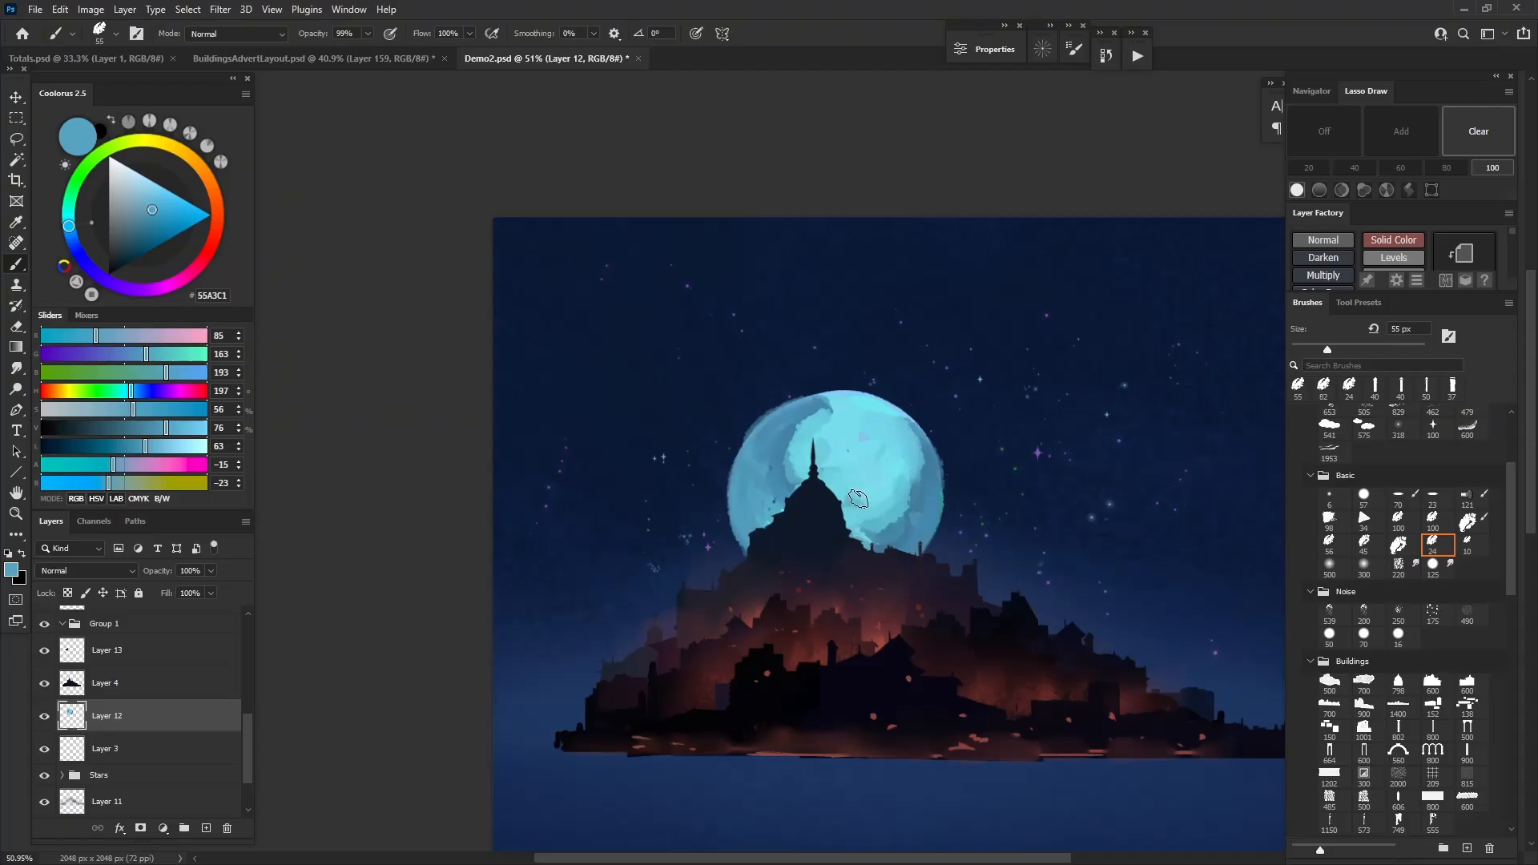
{"action": "scroll", "coordinate": [744, 621], "scroll_direction": "down", "scroll_amount": 2}
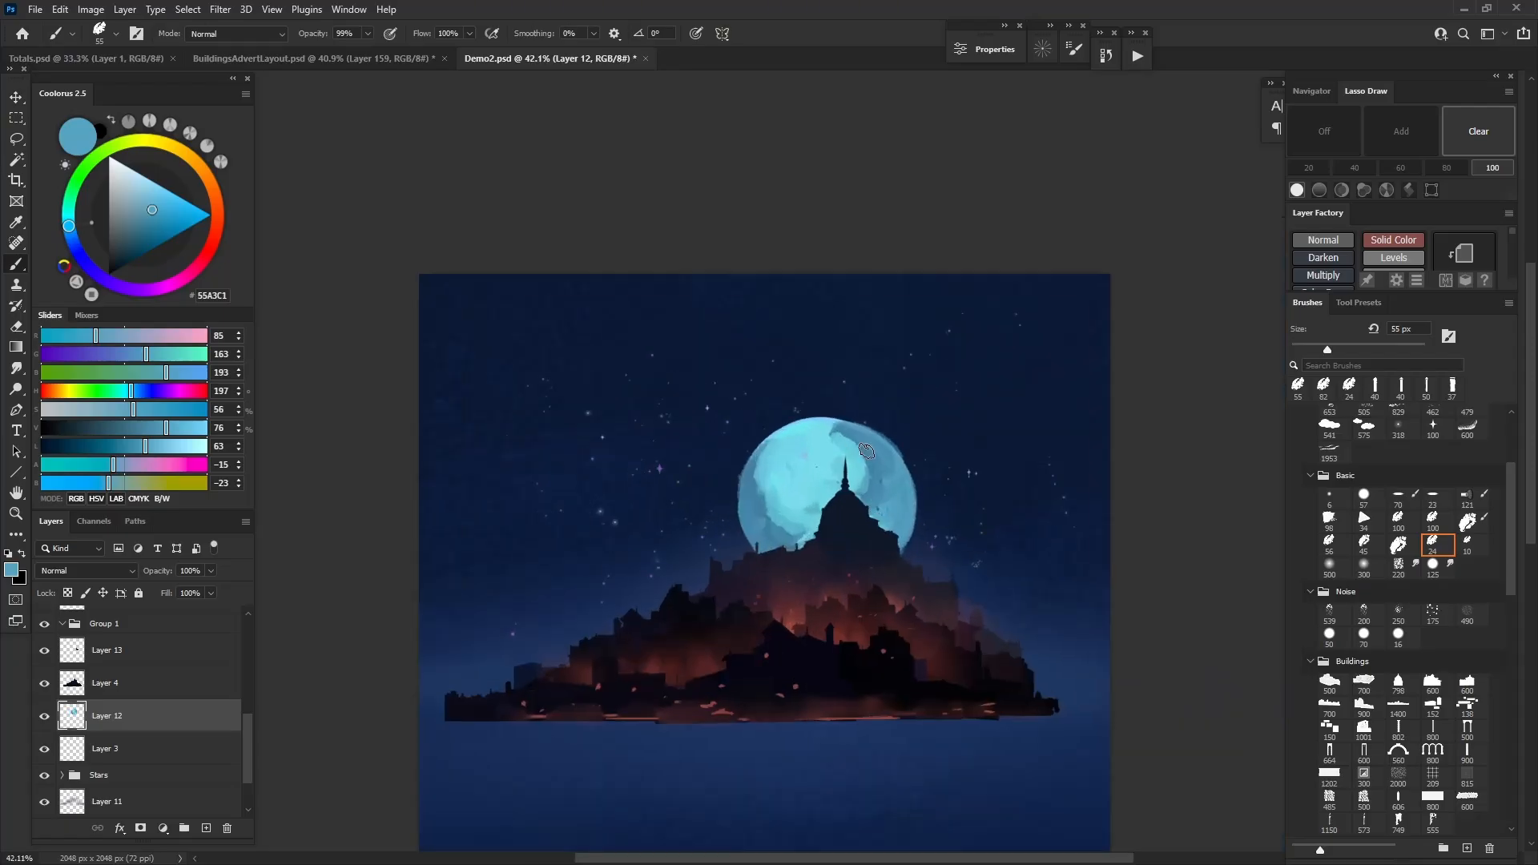
Paint darker blue 3E85A0 crater patches on the moon and break them up with sampled light cyan 7DD8EB
{"action": "left_click", "coordinate": [148, 223]}
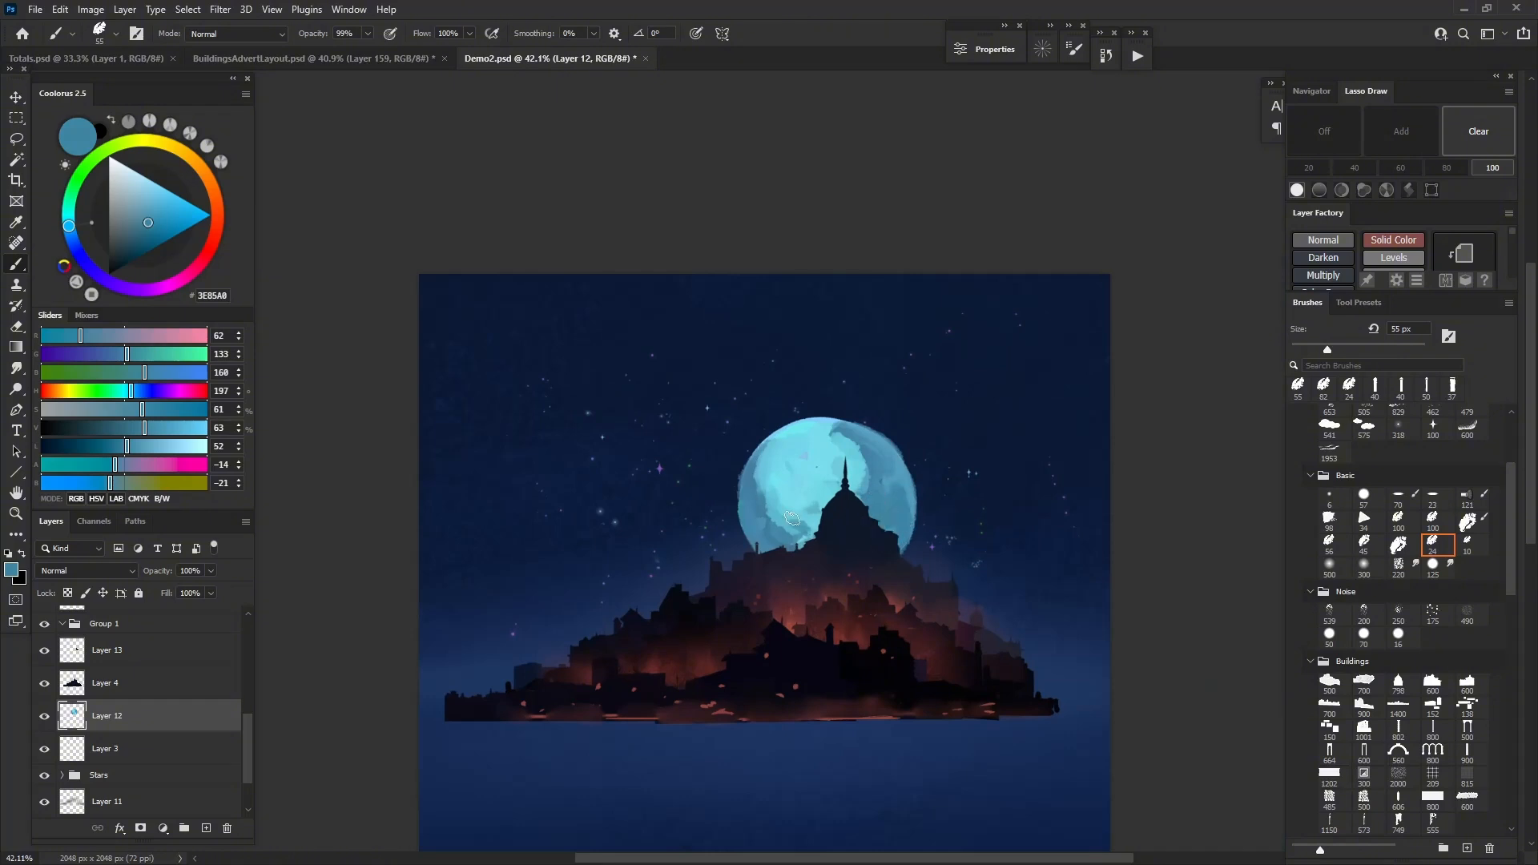
{"action": "left_click", "coordinate": [811, 462], "text": "alt"}
{"action": "left_click", "coordinate": [804, 476], "text": "alt"}
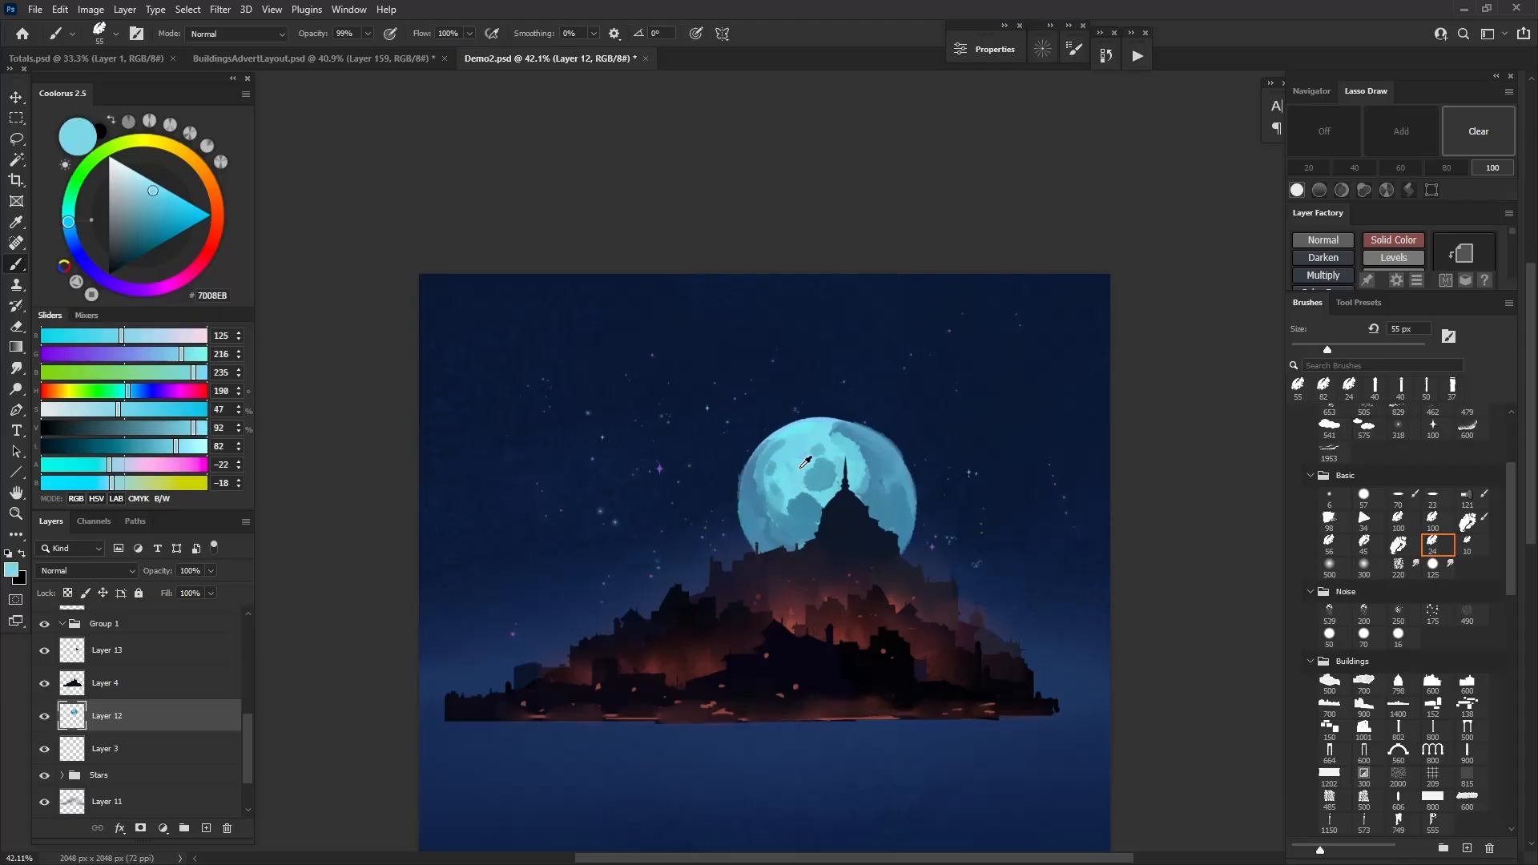
{"action": "right_click", "coordinate": [805, 473], "text": "alt"}
Clean up the moon's outer edge with the Eraser and repaint it in sampled blue 549EBD at about 47 px
{"action": "key", "text": "e"}
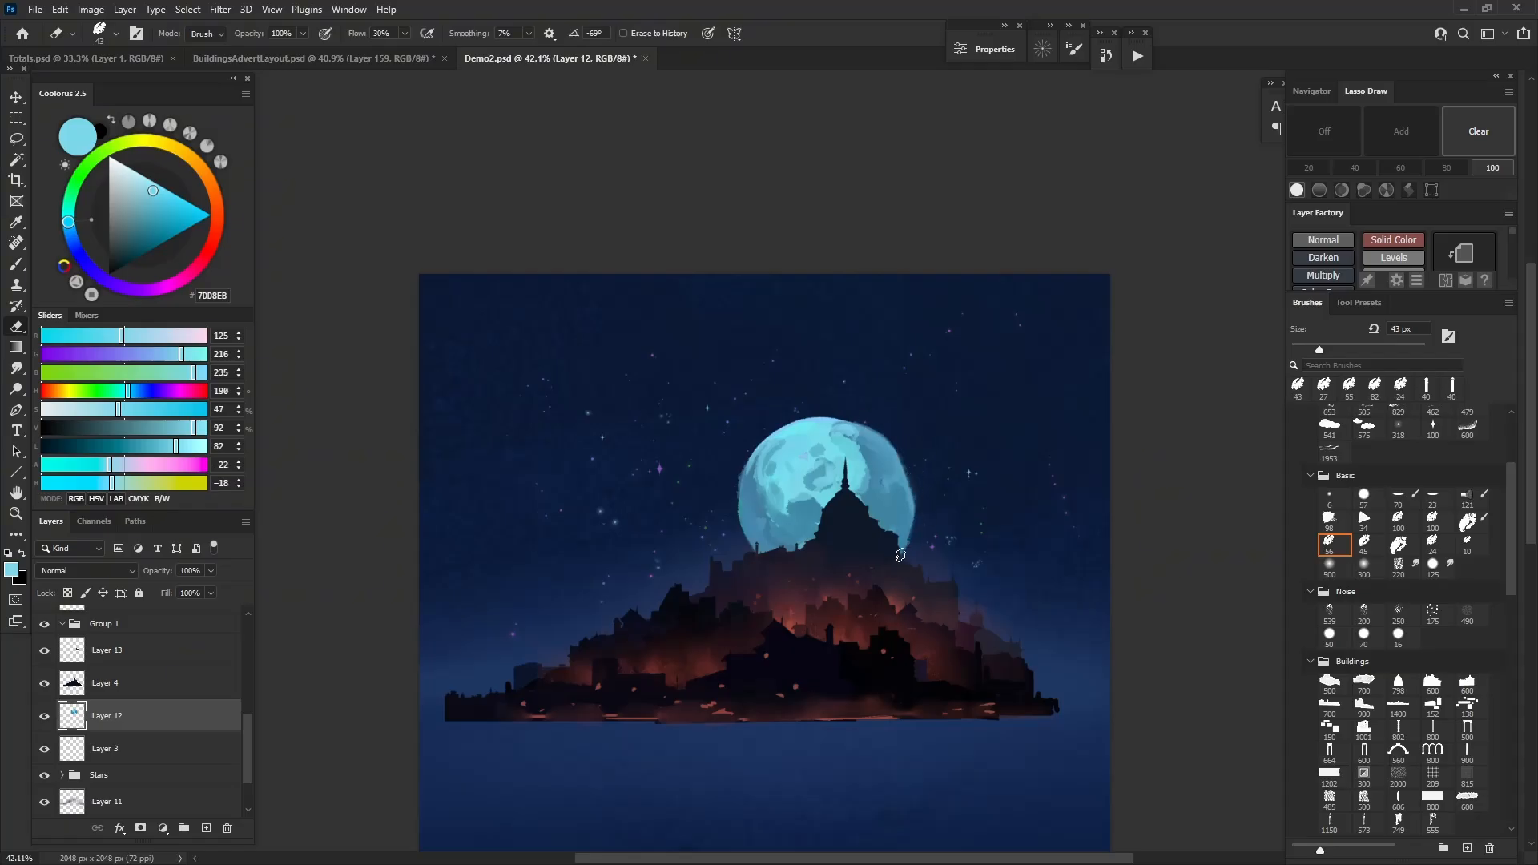
{"action": "key", "text": "b"}
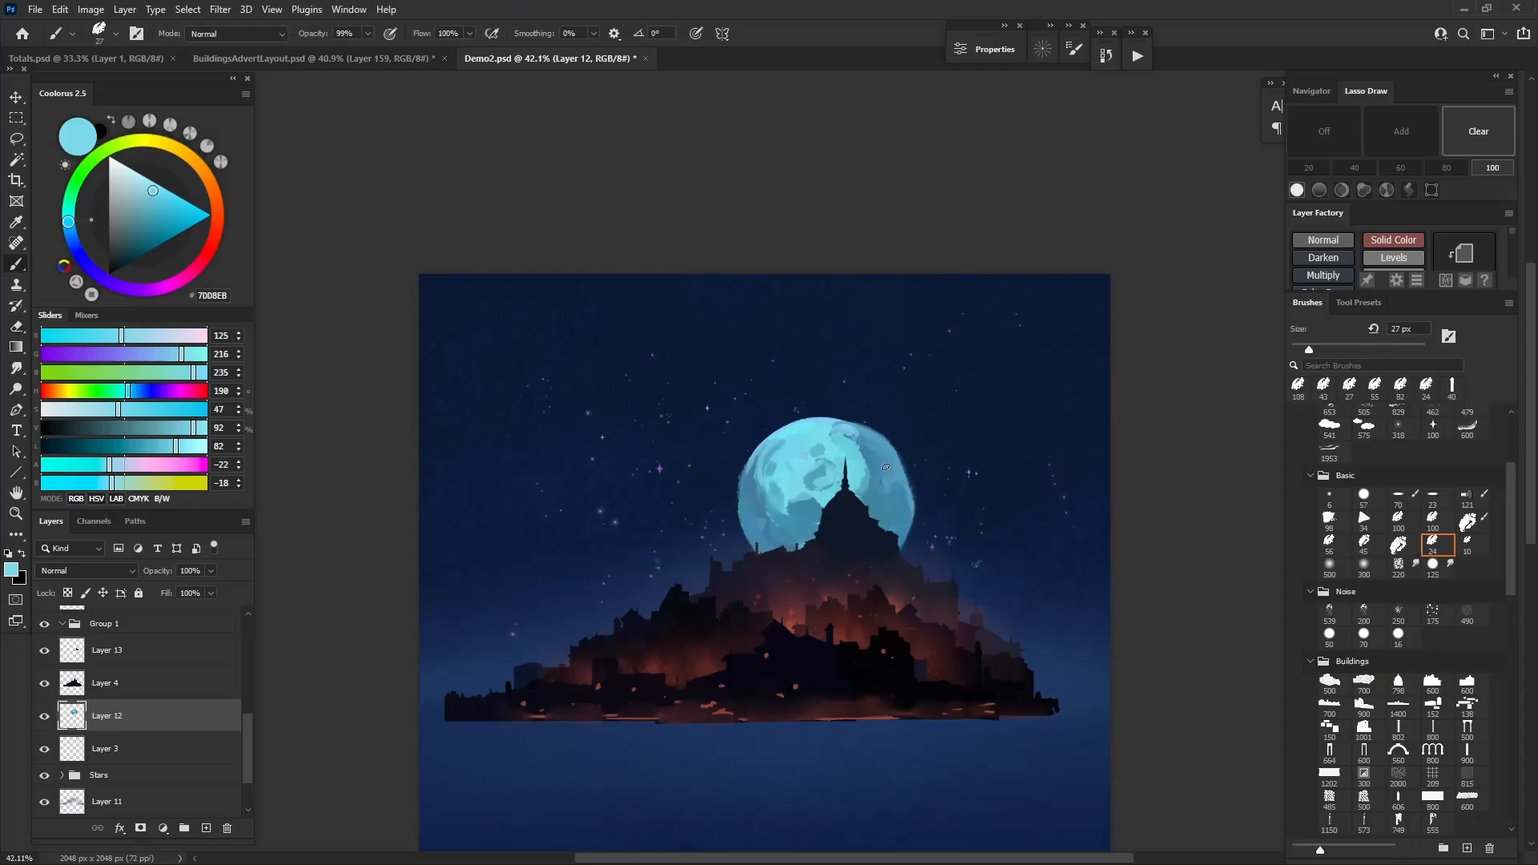
{"action": "left_click", "coordinate": [895, 451], "text": "alt"}
{"action": "right_click", "coordinate": [897, 453], "text": "alt"}
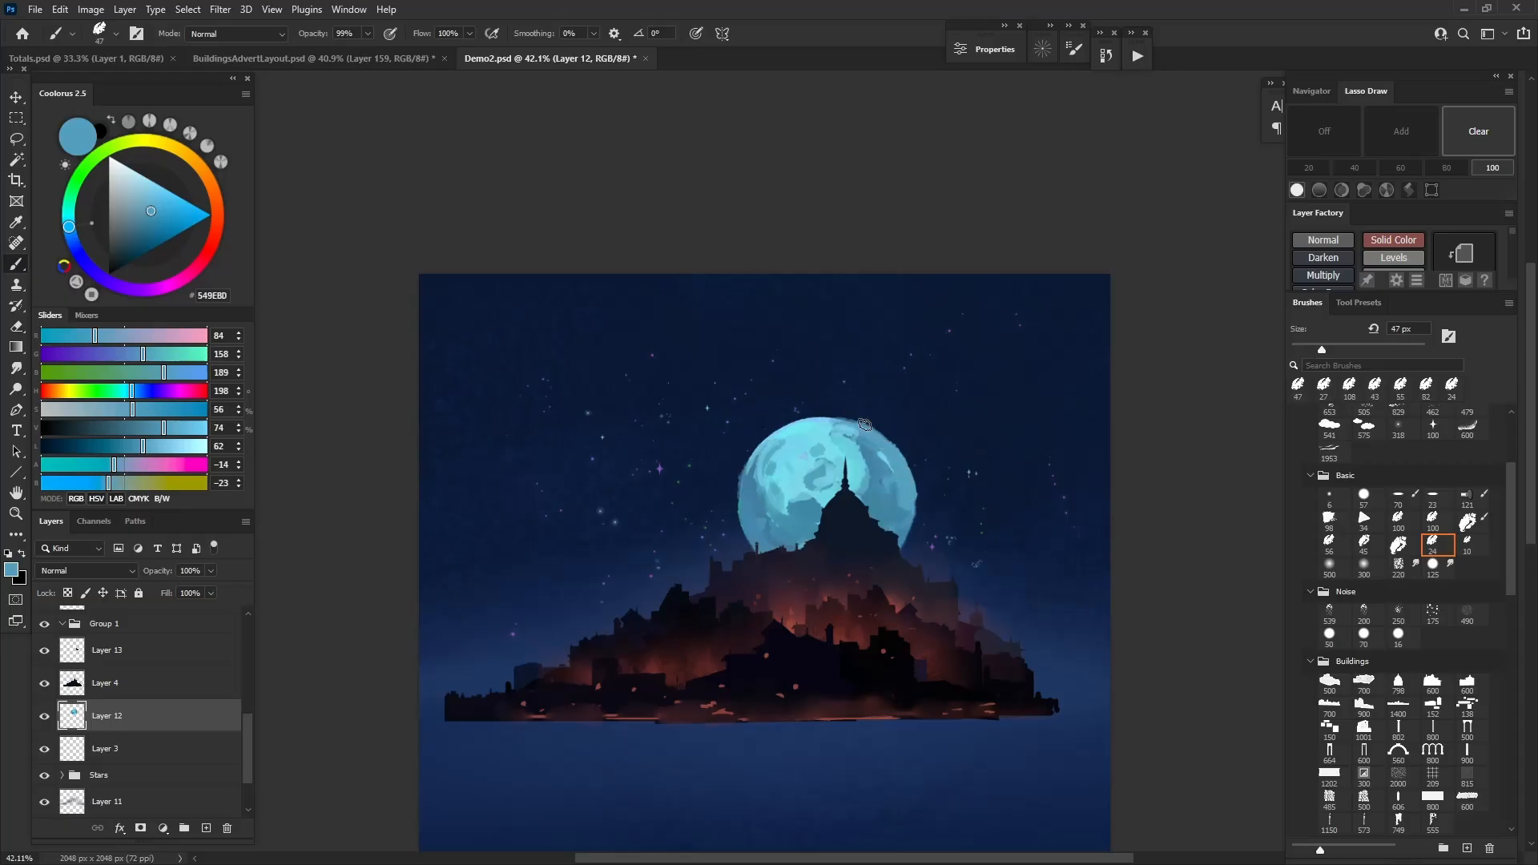
{"action": "scroll", "coordinate": [770, 434], "scroll_direction": "down", "scroll_amount": 5}
{"action": "scroll", "coordinate": [806, 450], "scroll_direction": "up", "scroll_amount": 5}
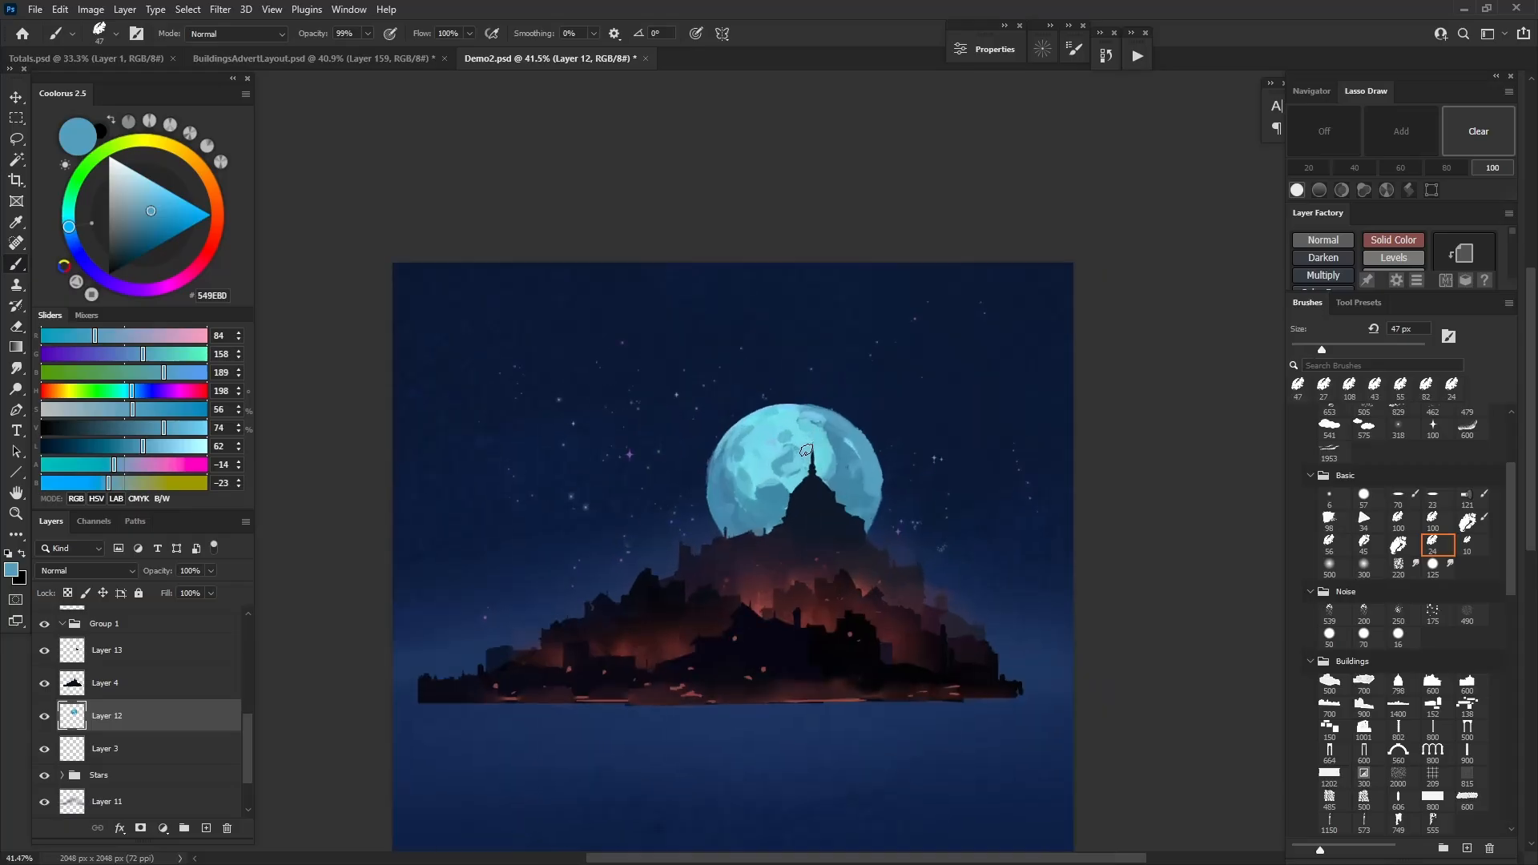
Stretch the moon's height to about 107% with Free Transform and nudge it slightly down behind the castle
{"action": "key", "text": "ctrl+t"}
{"action": "left_click_drag", "start_coordinate": [806, 450], "coordinate": [789, 416]}
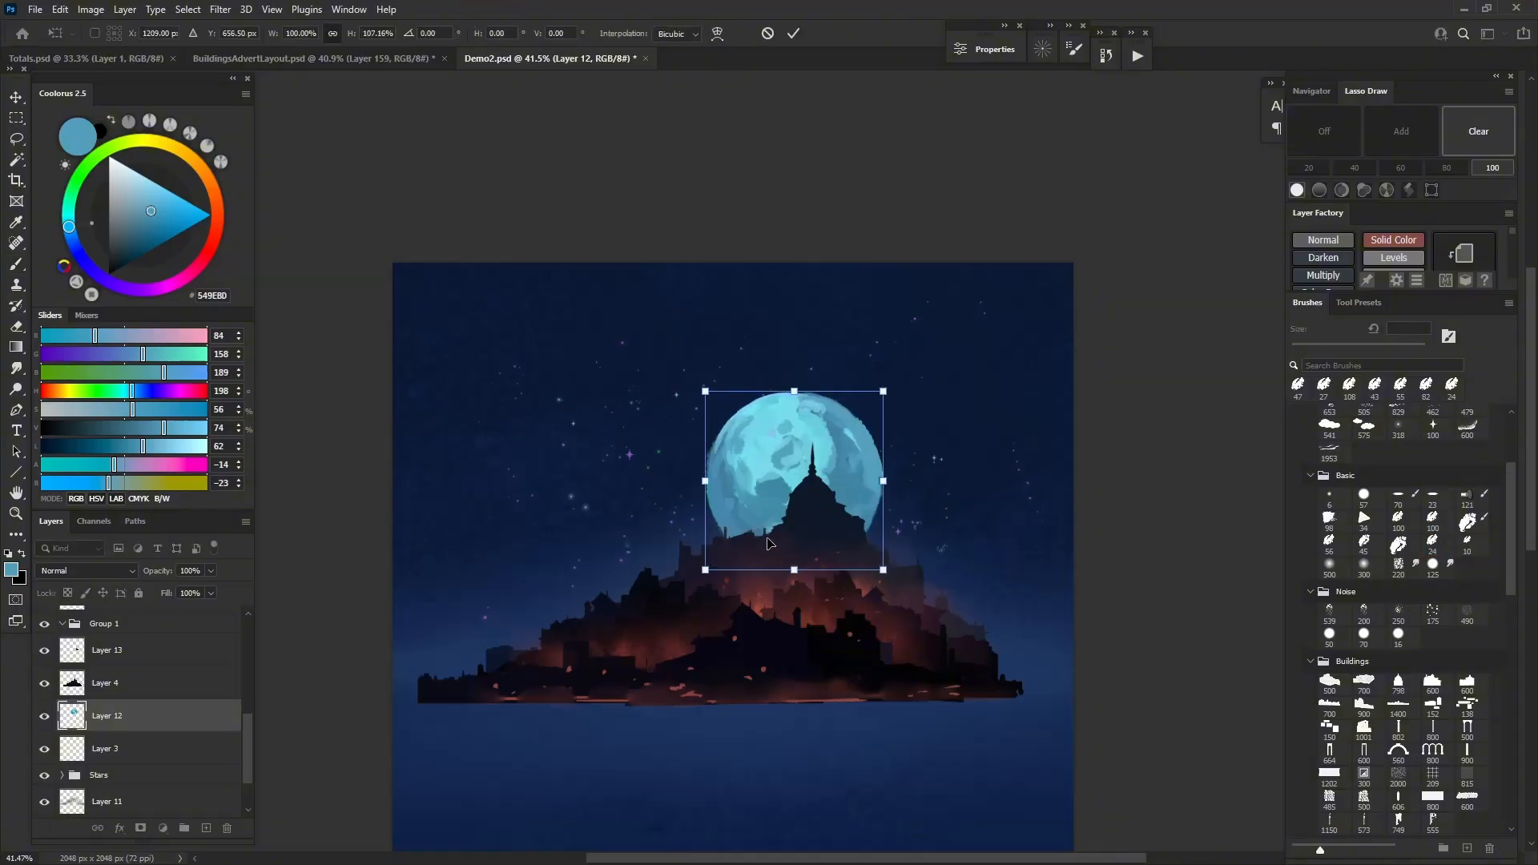
{"action": "left_click_drag", "start_coordinate": [766, 540], "coordinate": [767, 549]}
{"action": "key", "text": "Return"}
Add a new layer directly above the moon layer and set its blend mode to Overlay
{"action": "key", "text": "b"}
{"action": "scroll", "coordinate": [764, 545], "scroll_direction": "down", "scroll_amount": 5}
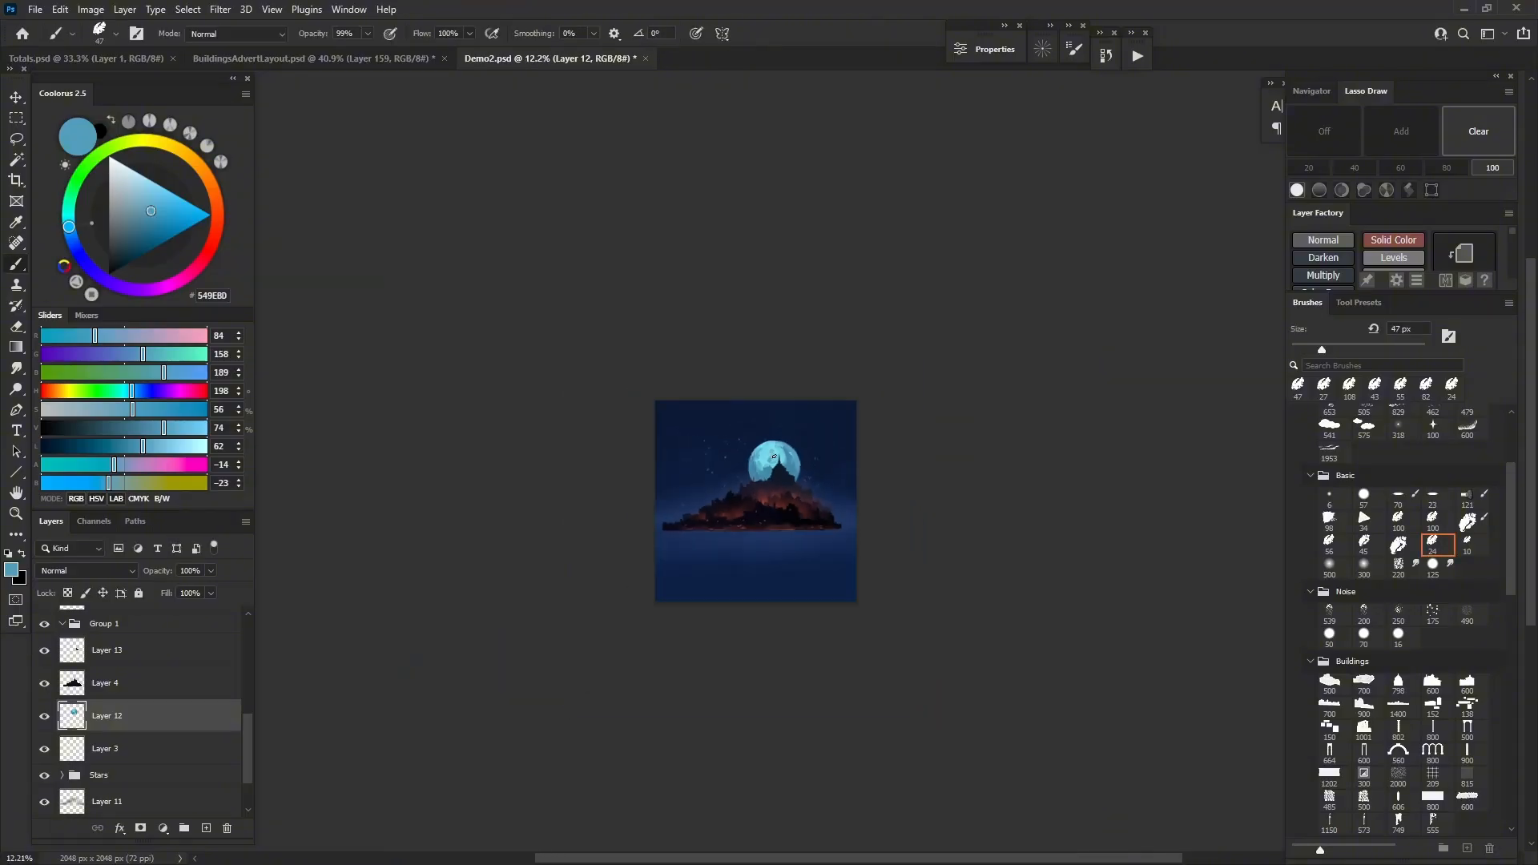
{"action": "scroll", "coordinate": [773, 480], "scroll_direction": "up", "scroll_amount": 4}
{"action": "scroll", "coordinate": [570, 516], "scroll_direction": "up", "scroll_amount": 2}
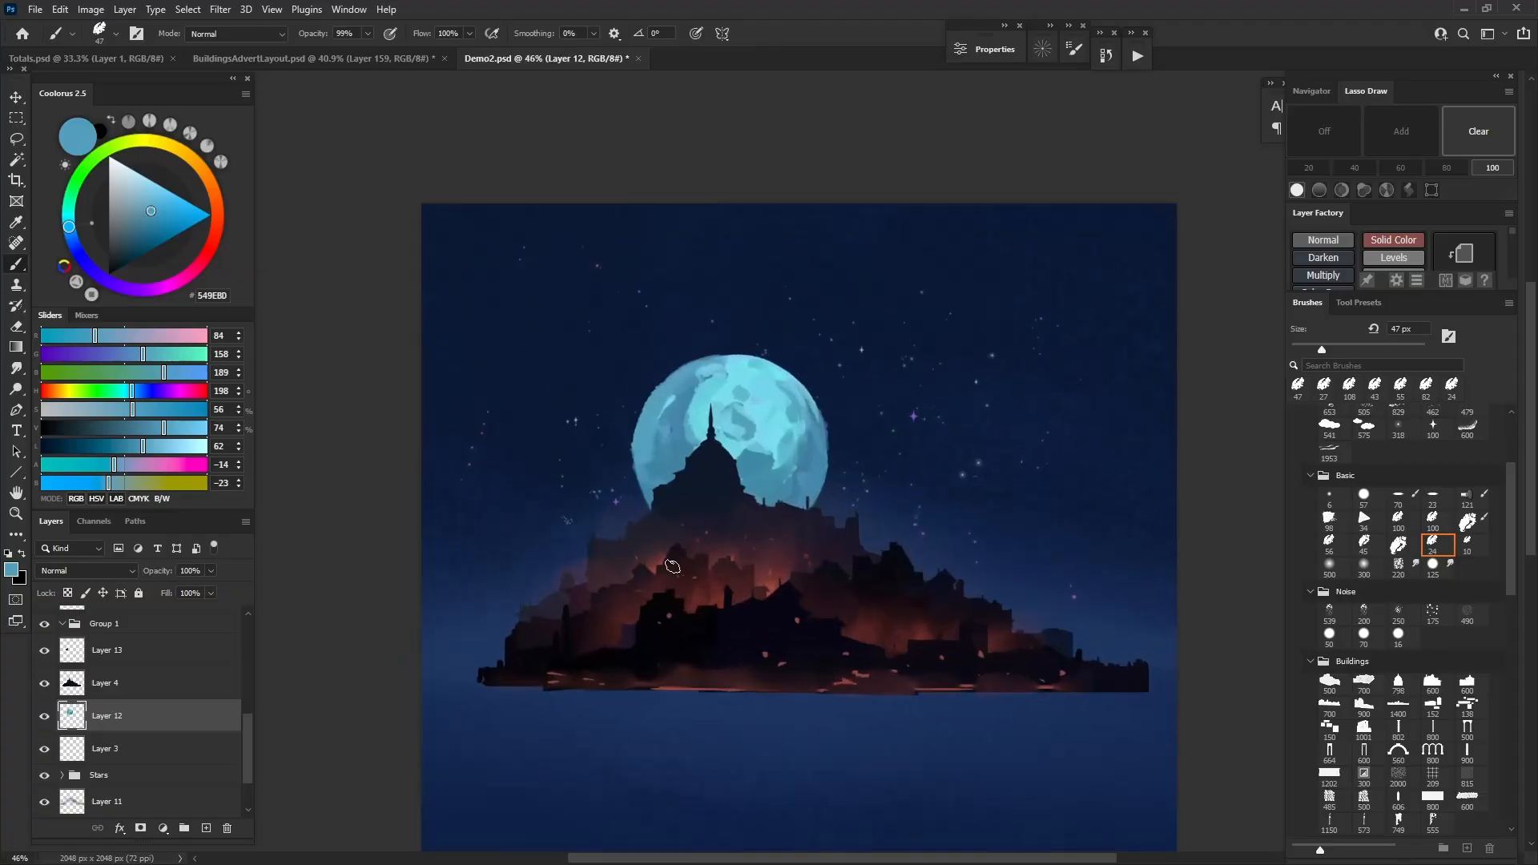
{"action": "left_click", "coordinate": [206, 830]}
{"action": "left_click", "coordinate": [87, 570]}
{"action": "left_click", "coordinate": [49, 662]}
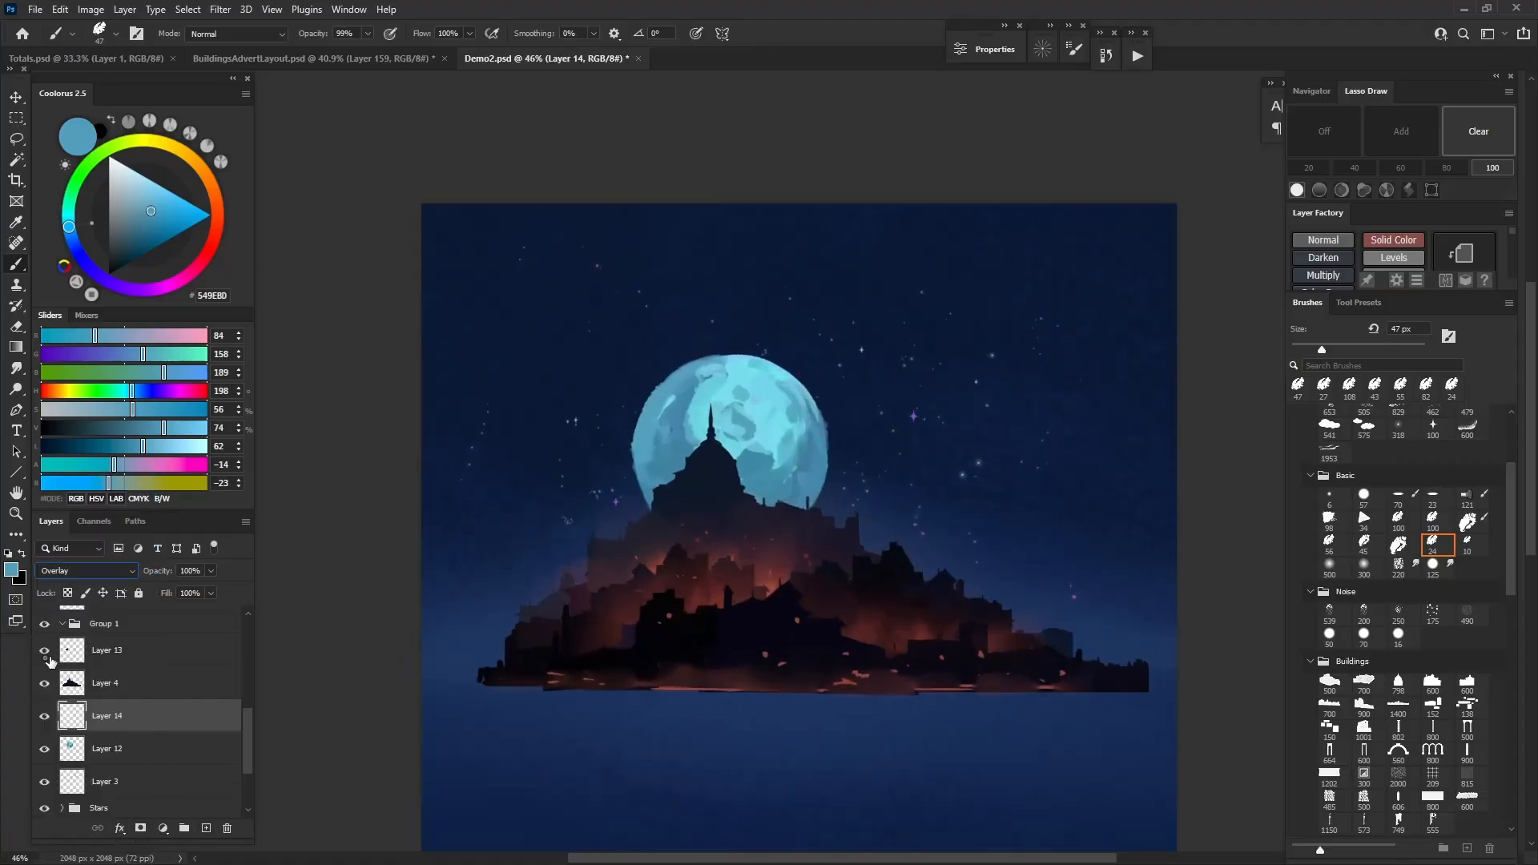
Paint saturated blue 346CBC over the moon's shaded sides on the Overlay layer with the soft round 500 brush at about 198 px
{"action": "left_click", "coordinate": [1328, 565]}
{"action": "left_click", "coordinate": [764, 425], "text": "alt"}
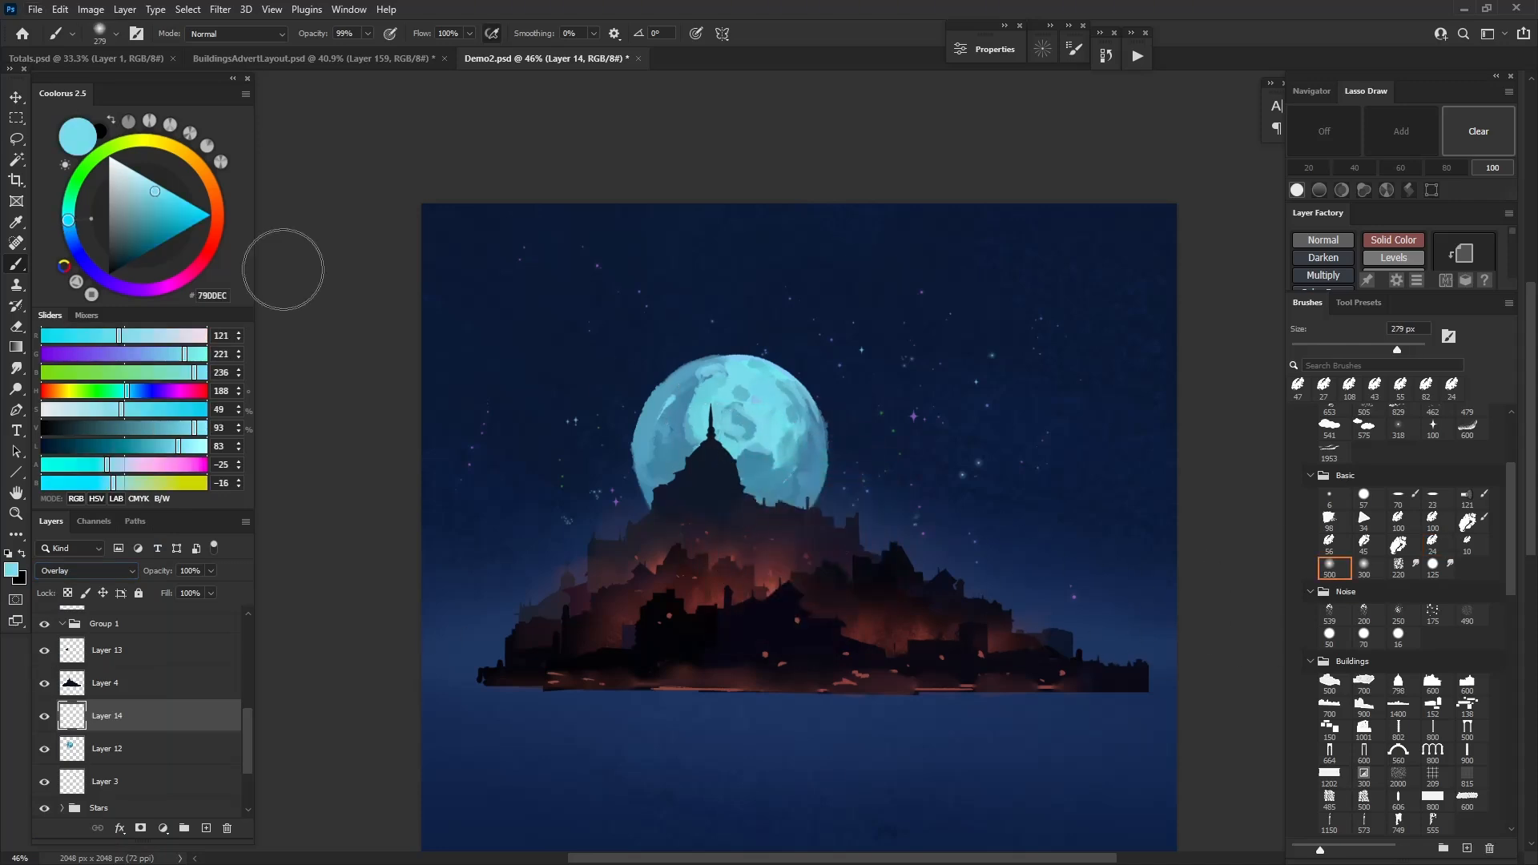
{"action": "left_click", "coordinate": [164, 218]}
{"action": "left_click", "coordinate": [71, 238]}
{"action": "mouse_move", "coordinate": [775, 460]}
{"action": "left_mouse_down"}
{"action": "mouse_move", "coordinate": [782, 515]}
{"action": "mouse_move", "coordinate": [788, 375]}
{"action": "mouse_move", "coordinate": [791, 448]}
{"action": "mouse_move", "coordinate": [669, 476]}
{"action": "mouse_move", "coordinate": [657, 419]}
{"action": "mouse_move", "coordinate": [649, 489]}
{"action": "left_mouse_up"}
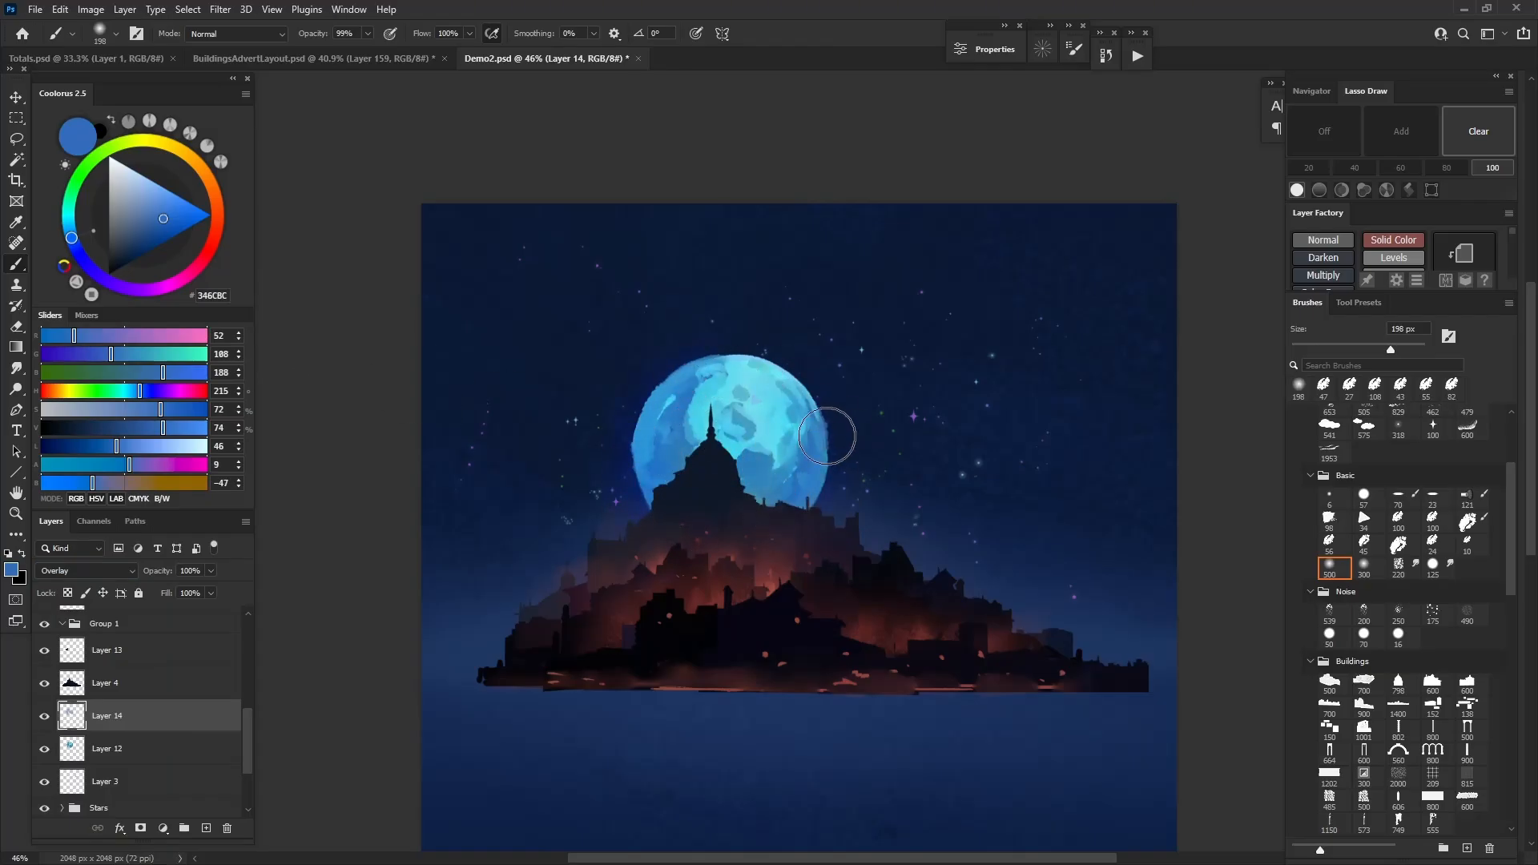
Add a Color Dodge layer above the Overlay layer and paint a soft glow over and around the moon in sampled cyan 5ED8EF
{"action": "scroll", "coordinate": [728, 580], "scroll_direction": "down", "scroll_amount": 2}
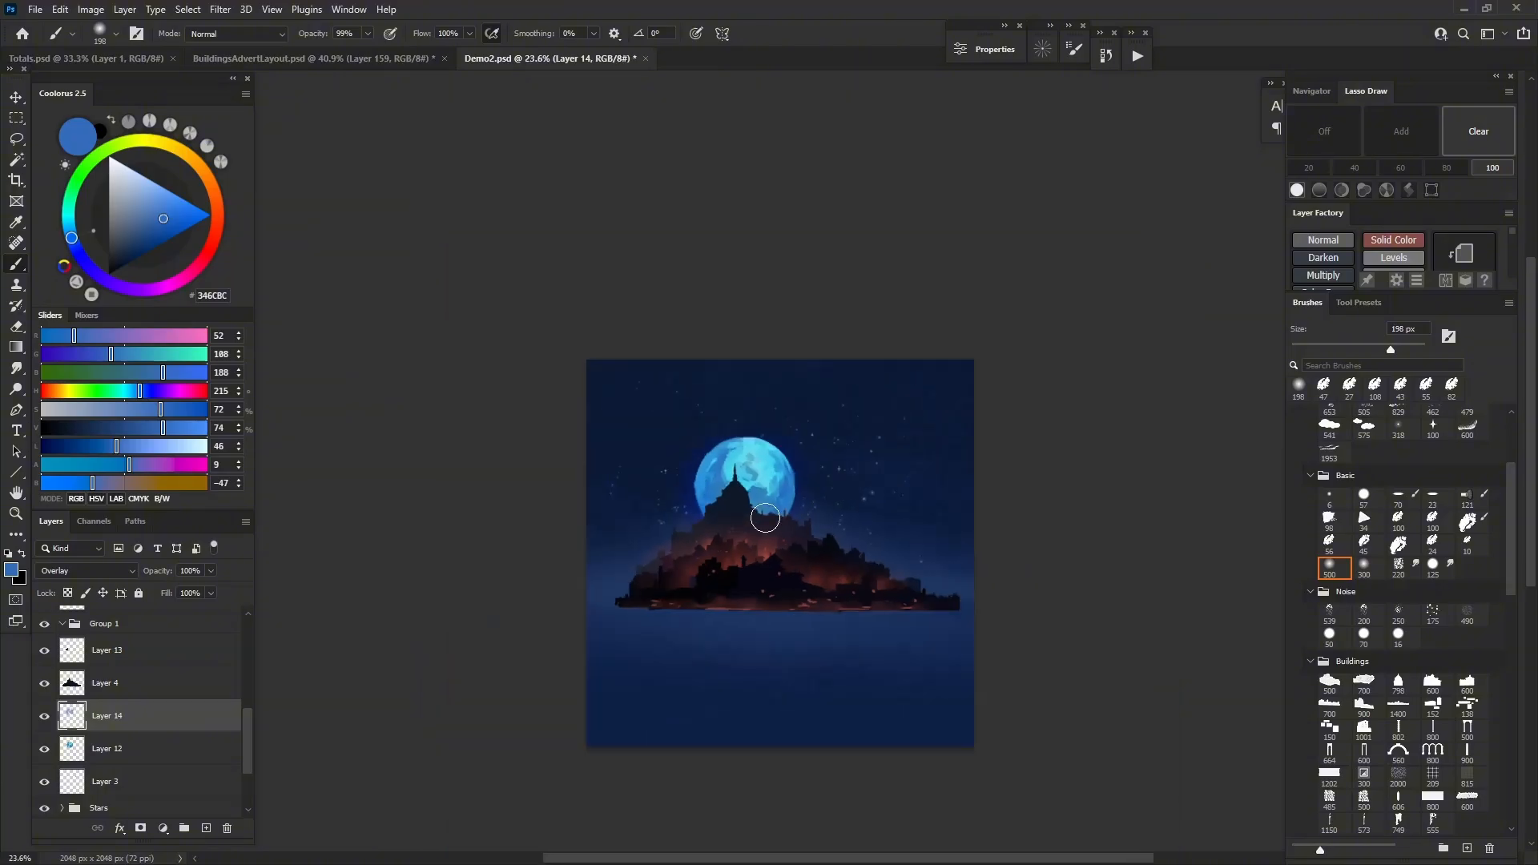
{"action": "left_click", "coordinate": [207, 831]}
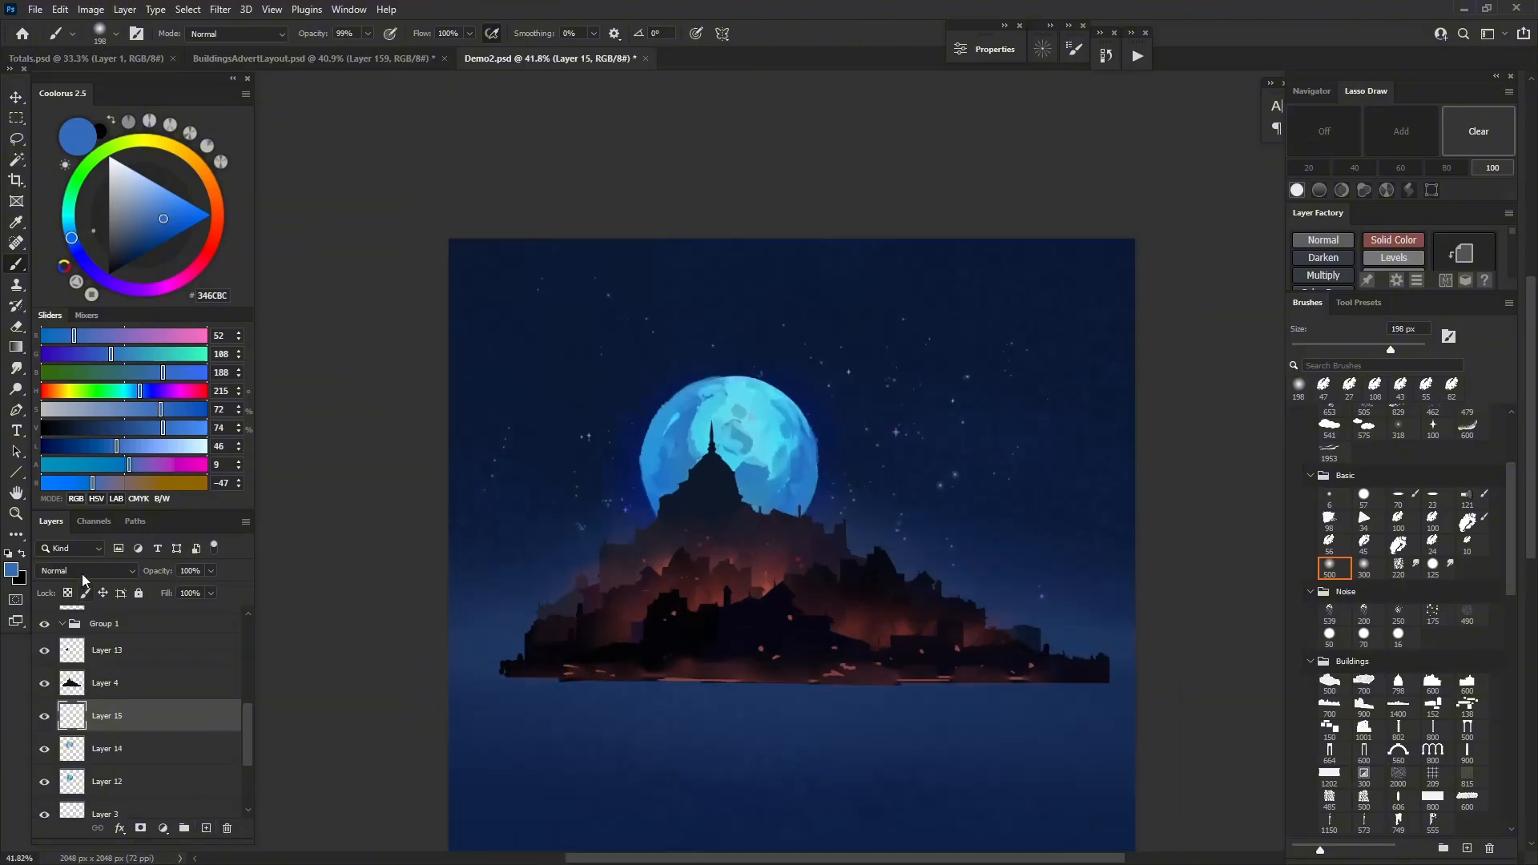
{"action": "left_click", "coordinate": [87, 570]}
{"action": "left_click", "coordinate": [80, 615]}
{"action": "left_click", "coordinate": [764, 404], "text": "alt"}
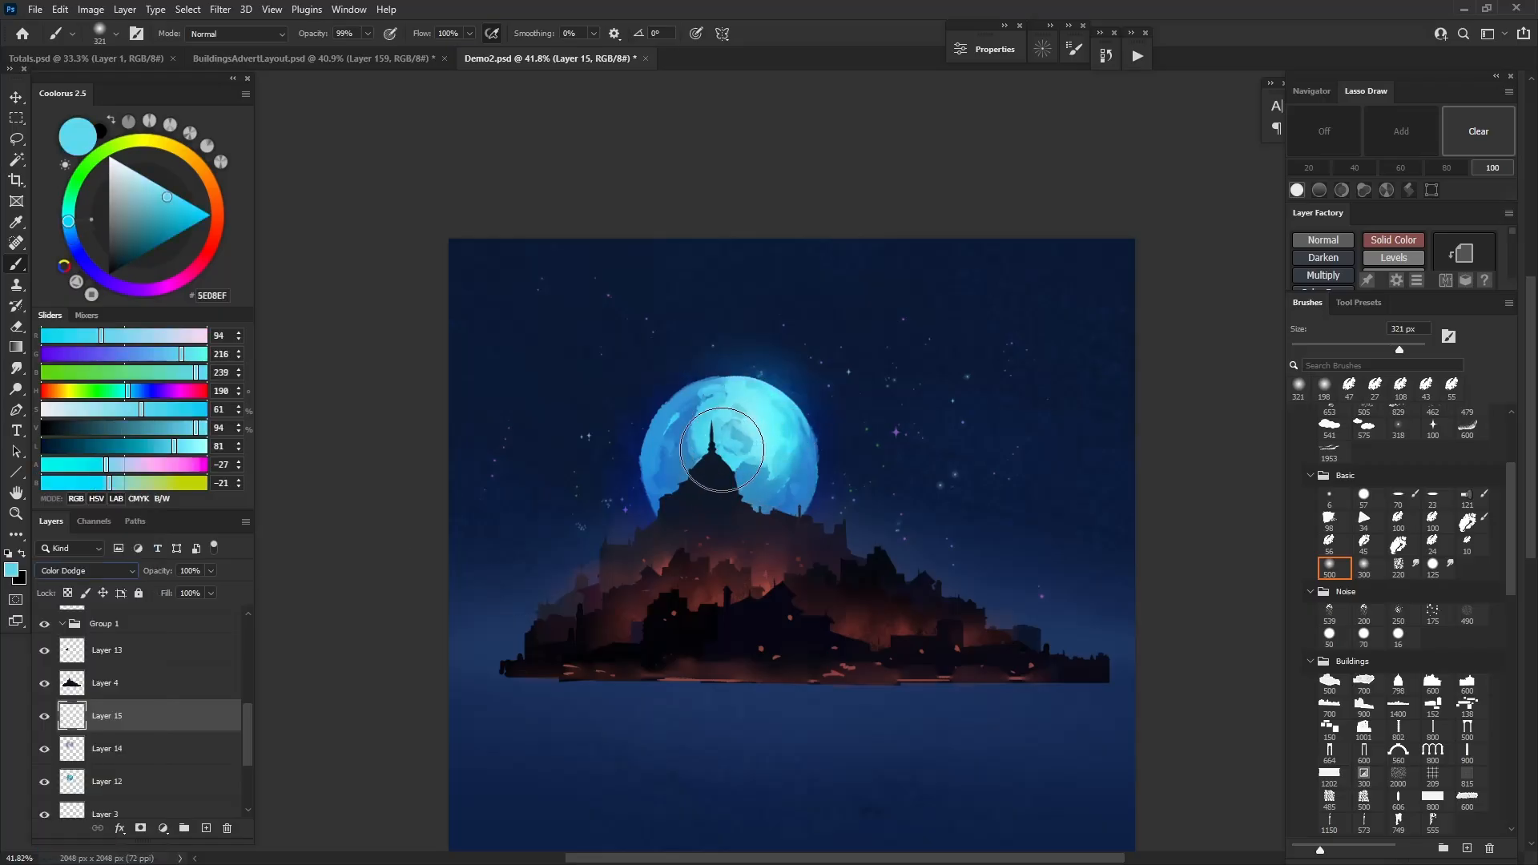
{"action": "mouse_move", "coordinate": [721, 449]}
{"action": "left_mouse_down"}
{"action": "mouse_move", "coordinate": [760, 460]}
{"action": "mouse_move", "coordinate": [764, 440]}
{"action": "mouse_move", "coordinate": [802, 433]}
{"action": "mouse_move", "coordinate": [785, 469]}
{"action": "mouse_move", "coordinate": [707, 393]}
{"action": "mouse_move", "coordinate": [681, 469]}
{"action": "mouse_move", "coordinate": [751, 487]}
{"action": "mouse_move", "coordinate": [812, 446]}
{"action": "mouse_move", "coordinate": [718, 383]}
{"action": "mouse_move", "coordinate": [666, 402]}
{"action": "mouse_move", "coordinate": [633, 446]}
{"action": "left_mouse_up"}
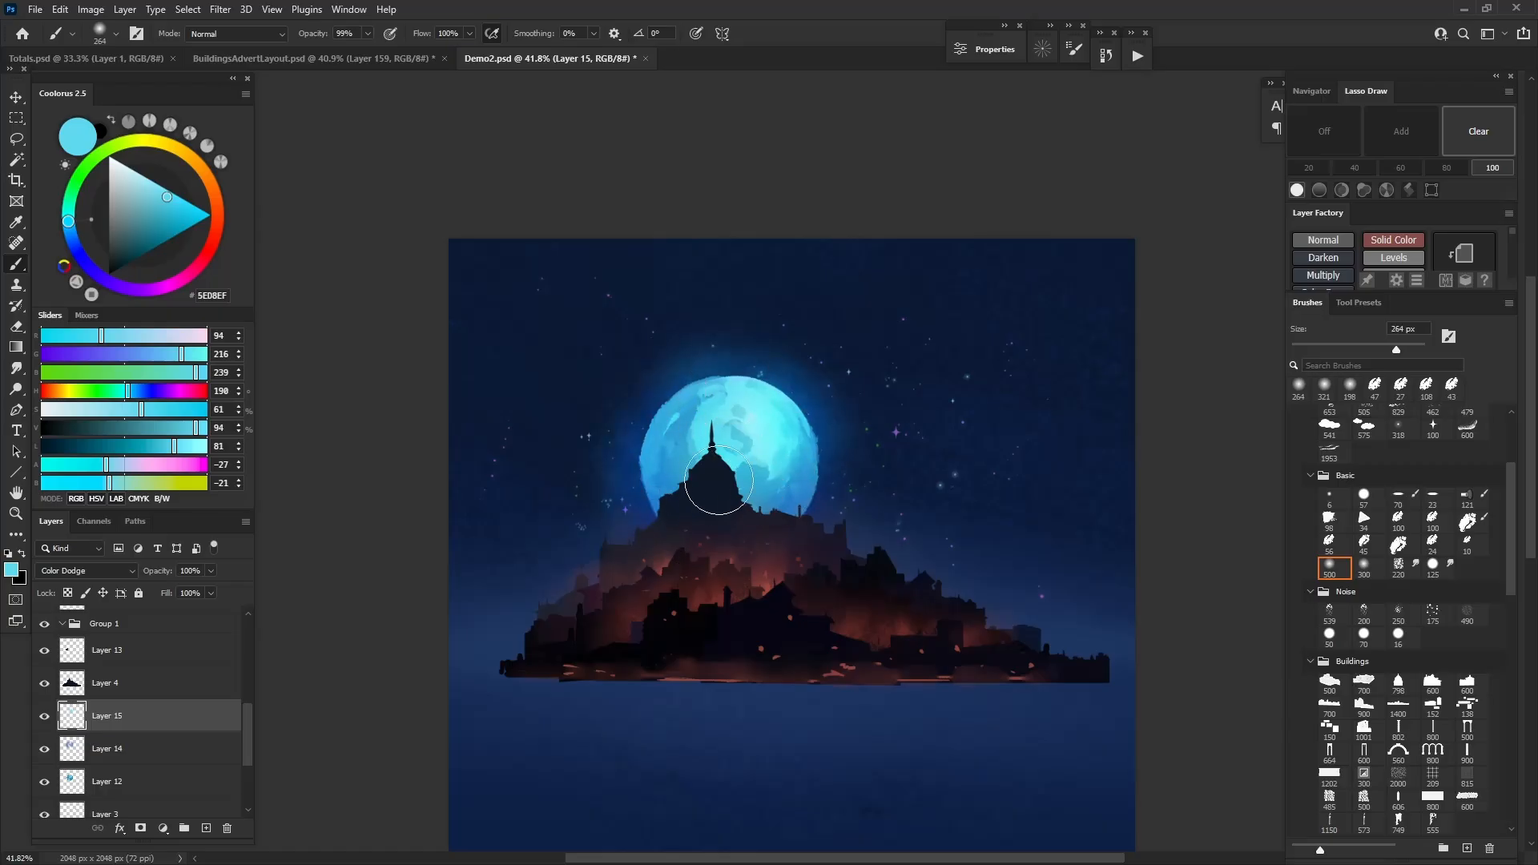
Return to the Overlay layer, Layer 14, and paint a soft cyan glow in the sky behind the island's slopes
{"action": "scroll", "coordinate": [685, 528], "scroll_direction": "down", "scroll_amount": 6}
{"action": "scroll", "coordinate": [716, 532], "scroll_direction": "up", "scroll_amount": 5}
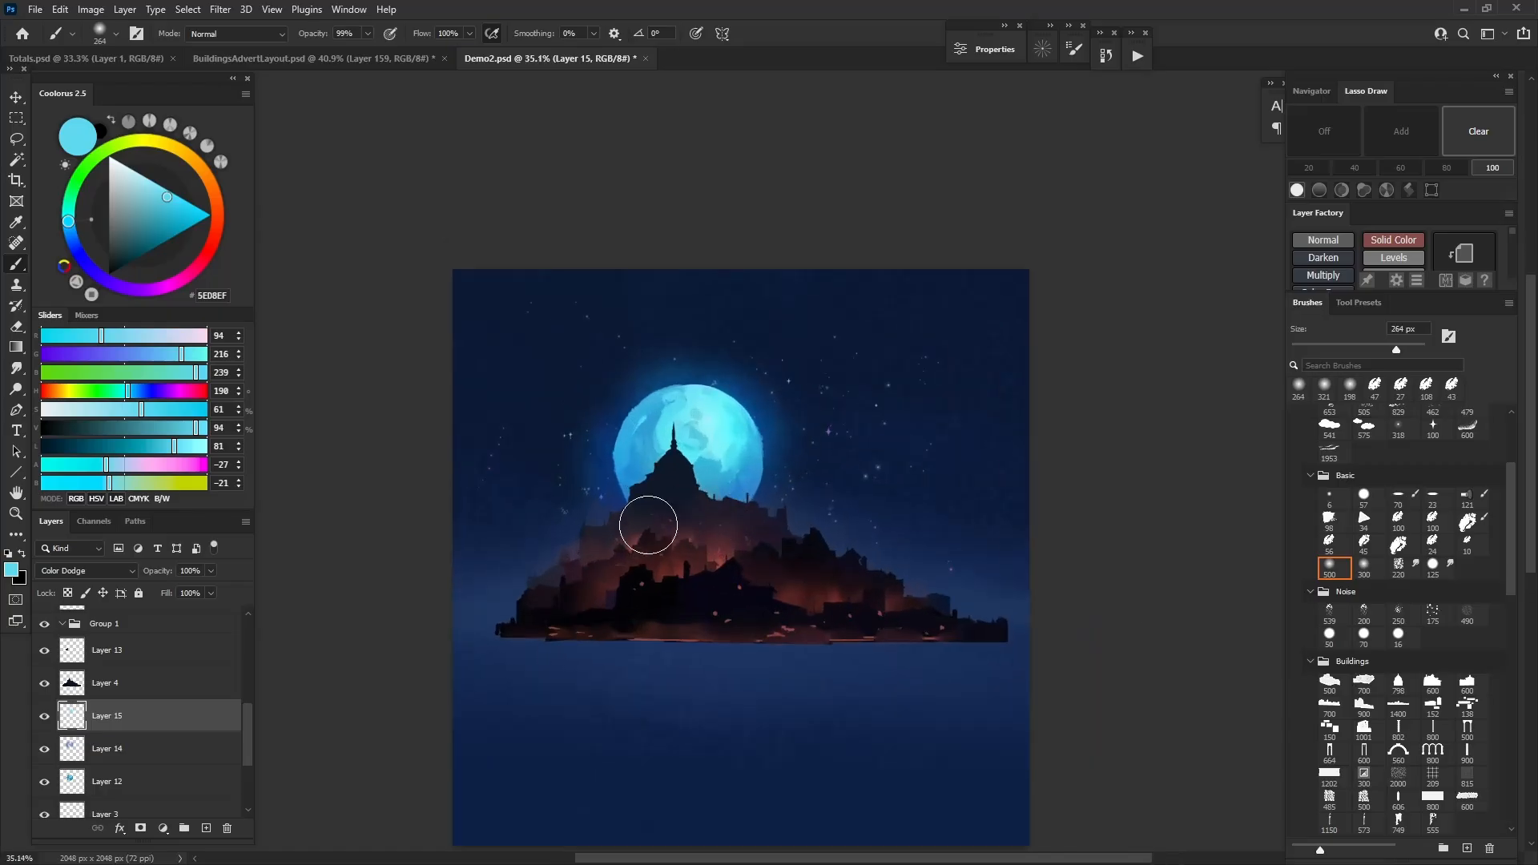
{"action": "scroll", "coordinate": [648, 525], "scroll_direction": "up", "scroll_amount": 2}
{"action": "scroll", "coordinate": [710, 573], "scroll_direction": "down", "scroll_amount": 2}
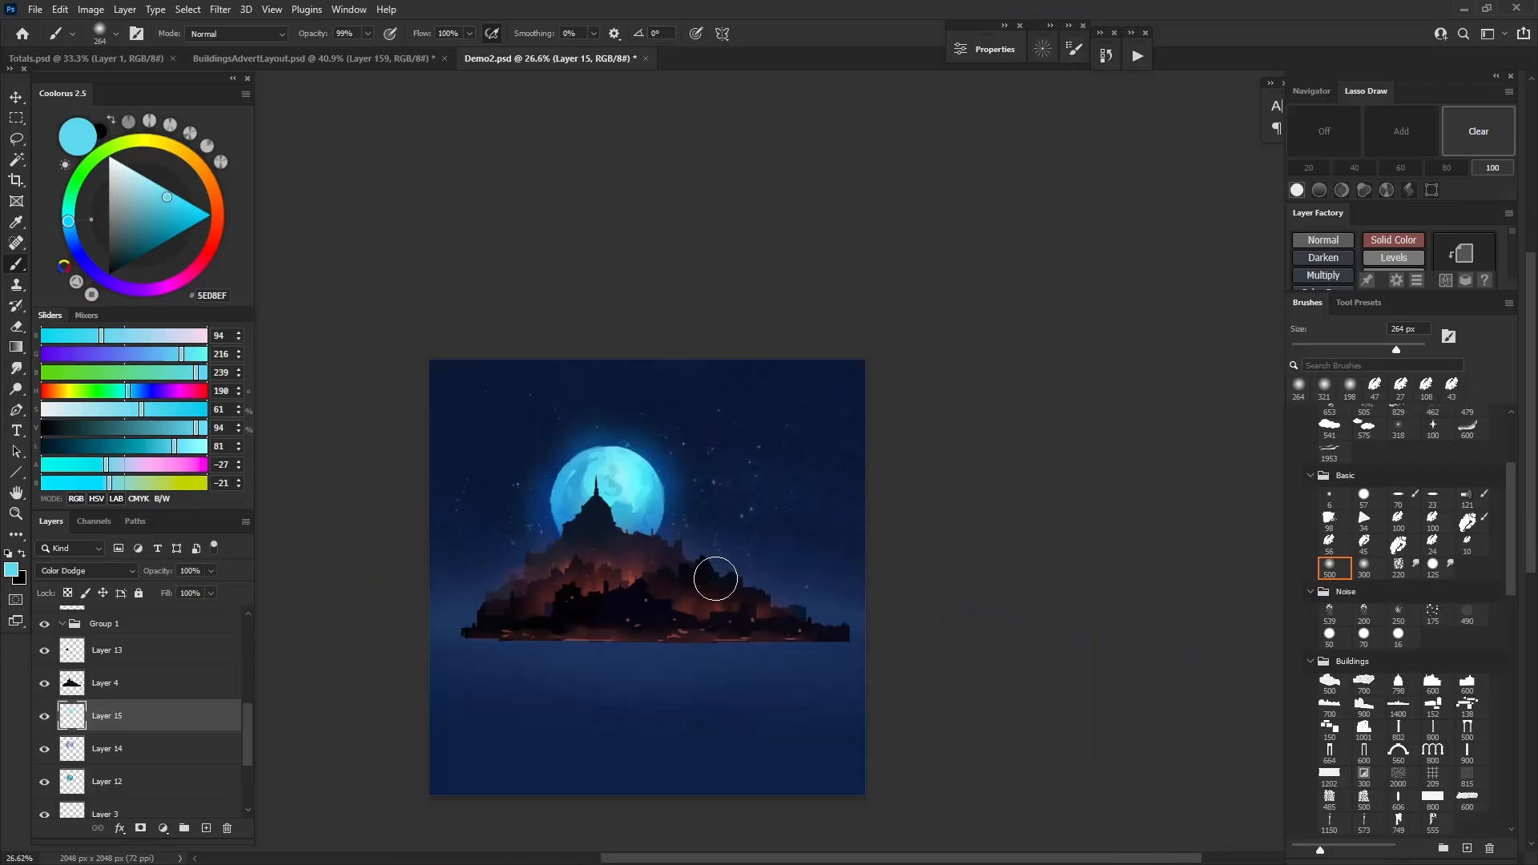
{"action": "scroll", "coordinate": [641, 570], "scroll_direction": "up", "scroll_amount": 1}
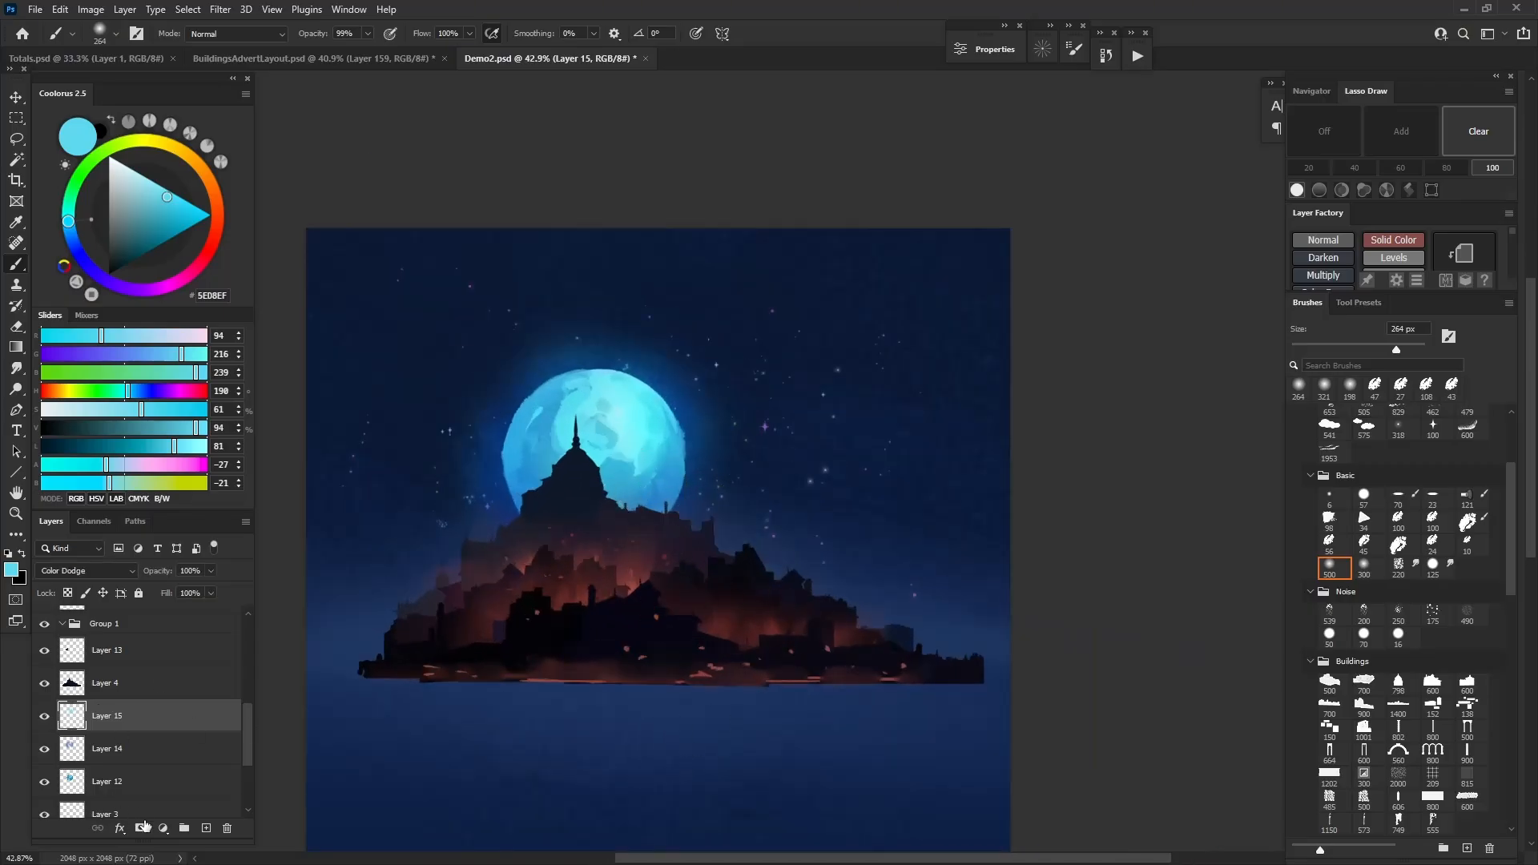
{"action": "key", "text": "alt+bracketleft"}
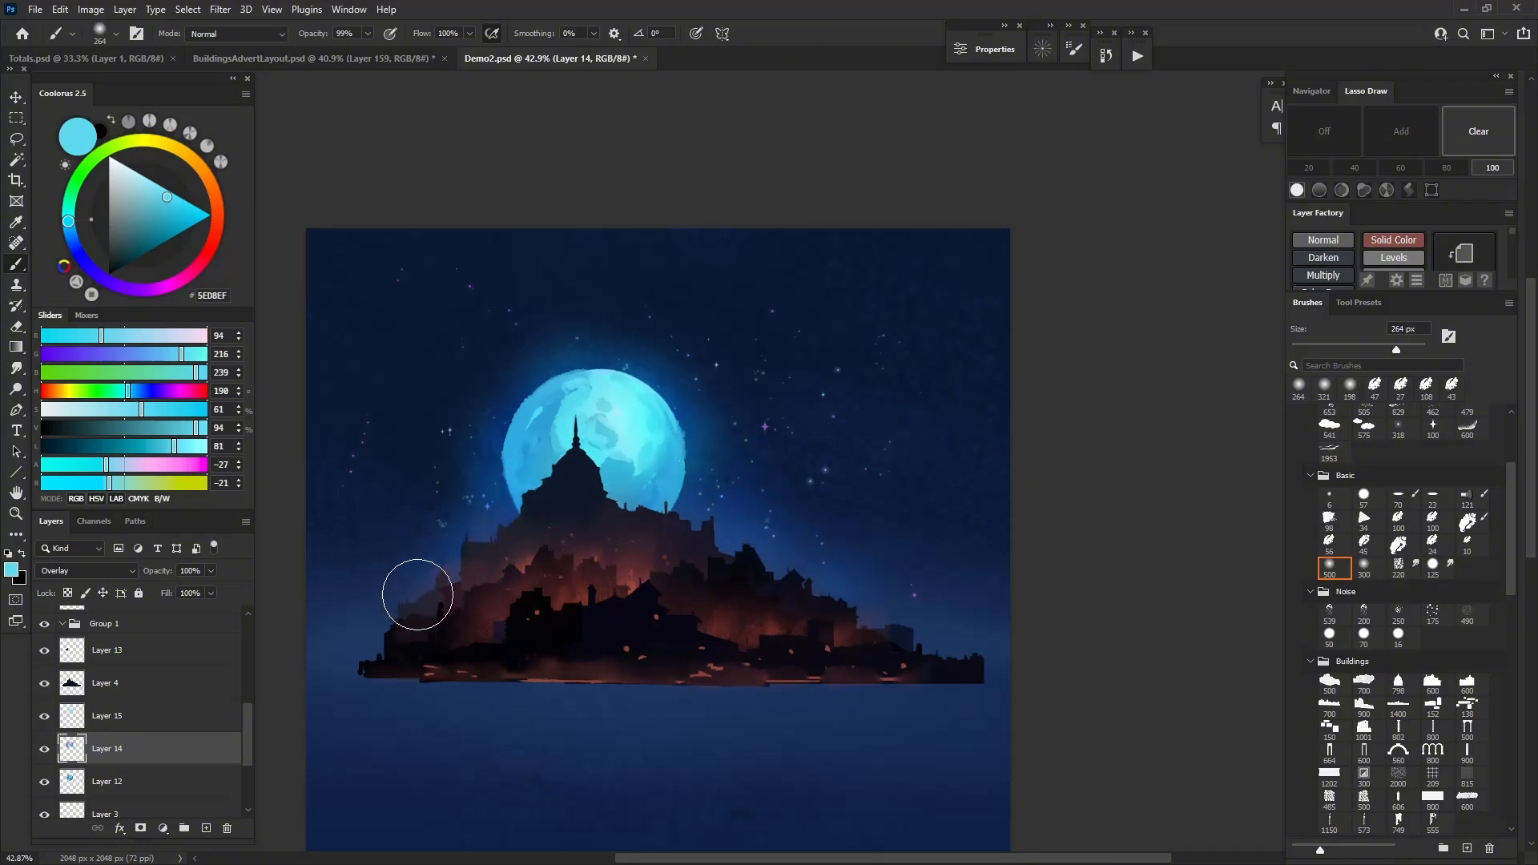
Select the background layer, add a new layer above it, and move the new layer between Layer 3 and the moon layer
{"action": "scroll", "coordinate": [781, 485], "scroll_direction": "down", "scroll_amount": 3}
{"action": "scroll", "coordinate": [781, 486], "scroll_direction": "up", "scroll_amount": 2}
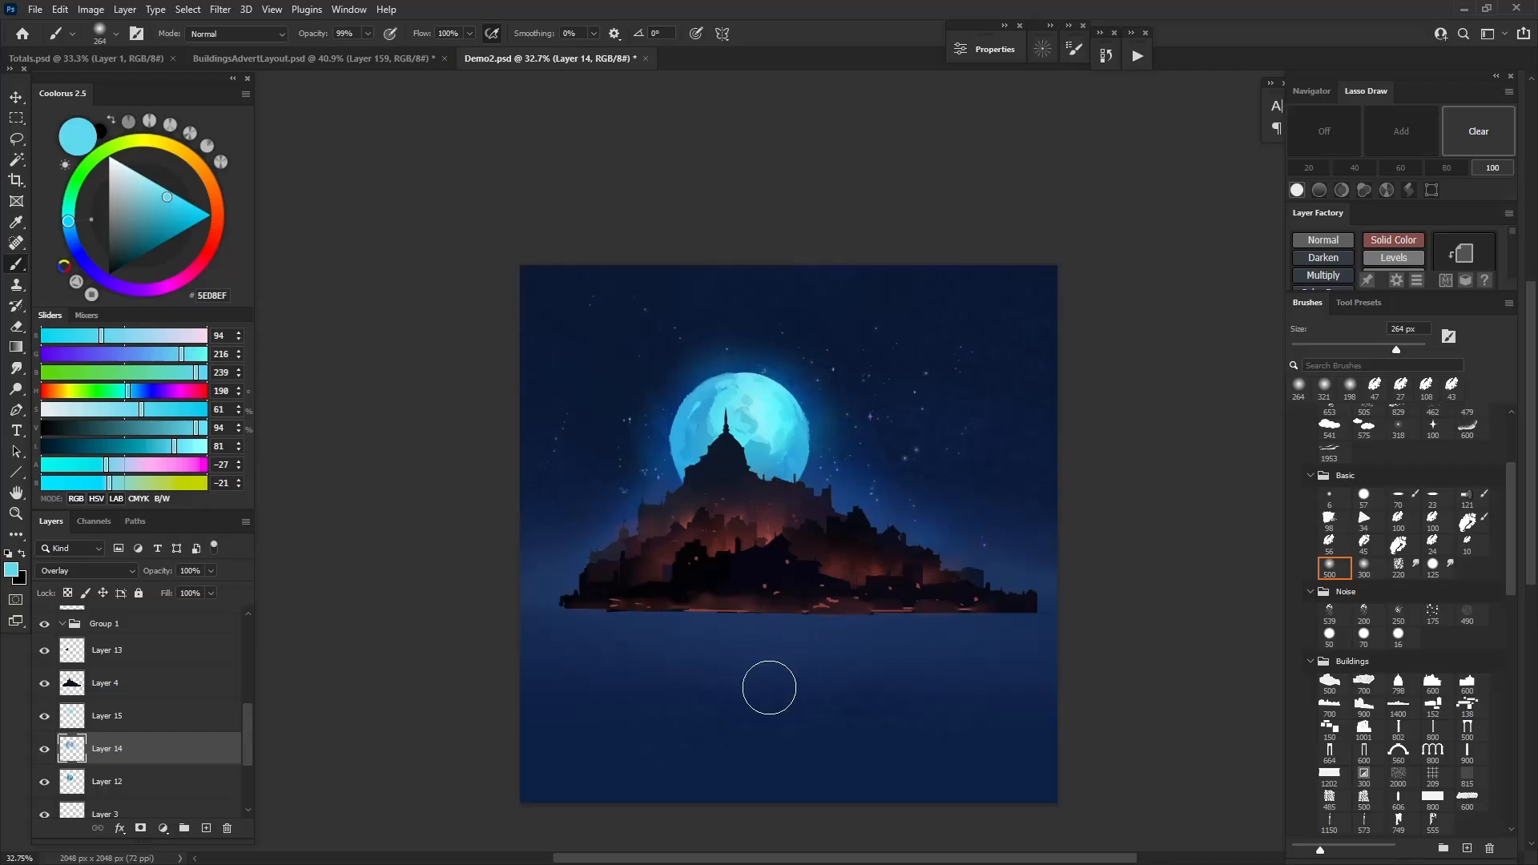
{"action": "key", "text": "v"}
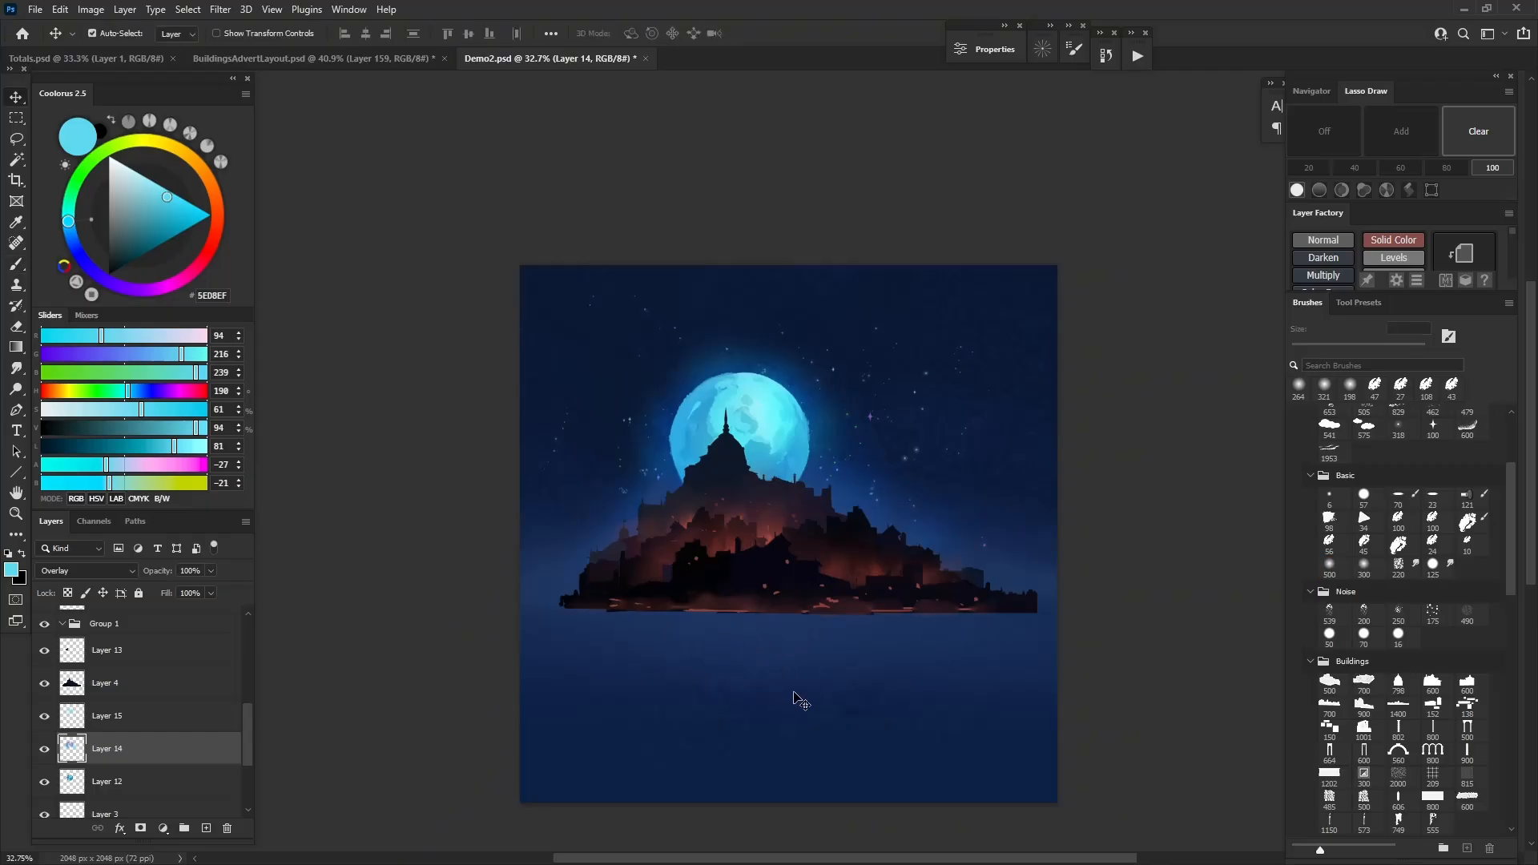
{"action": "left_click", "coordinate": [845, 695]}
{"action": "left_click", "coordinate": [202, 828]}
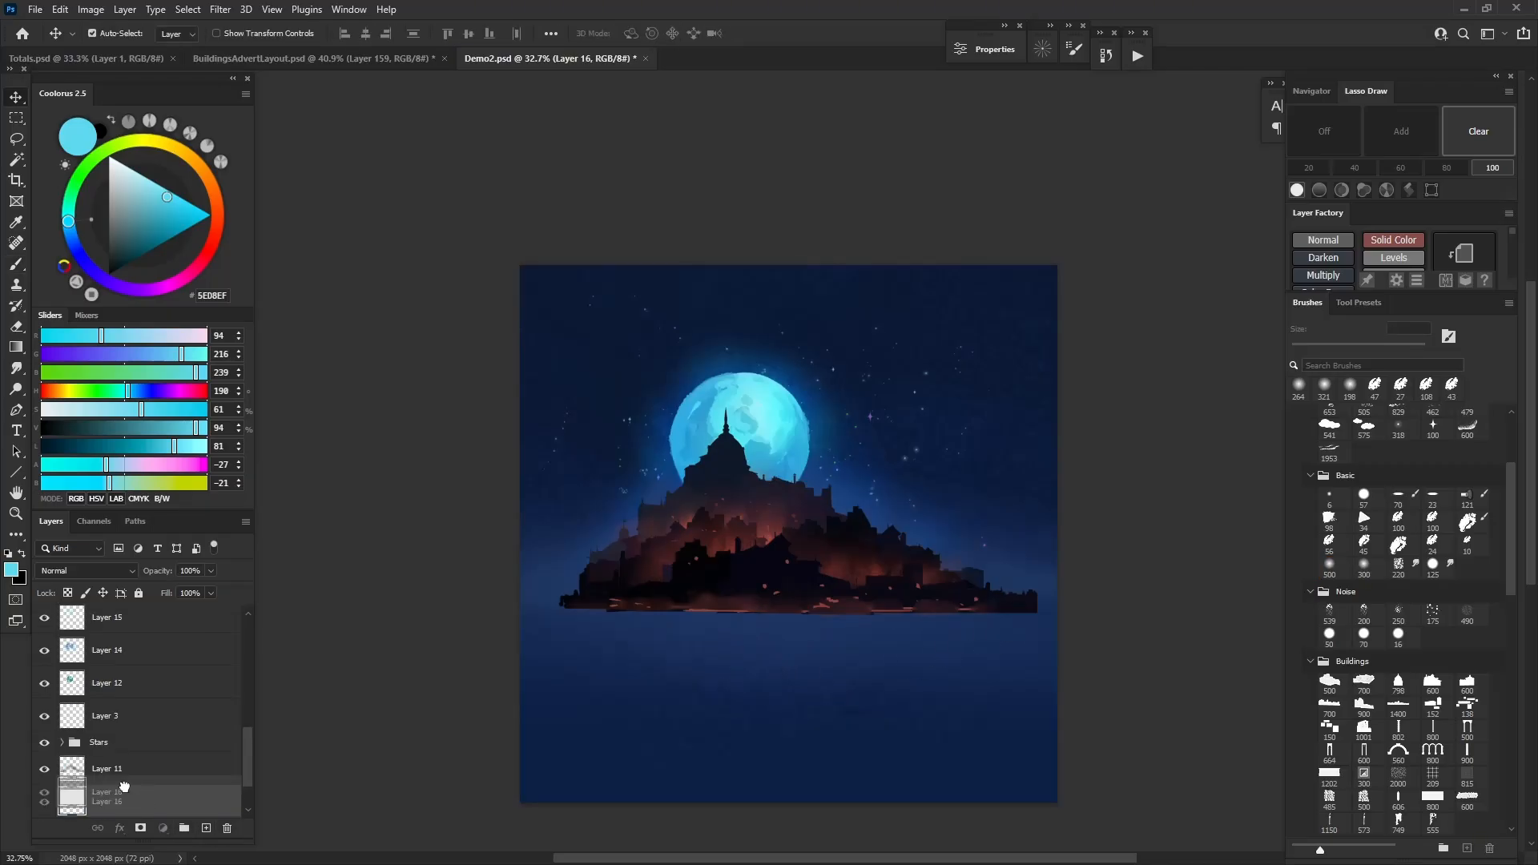
{"action": "left_click_drag", "start_coordinate": [120, 797], "coordinate": [143, 727]}
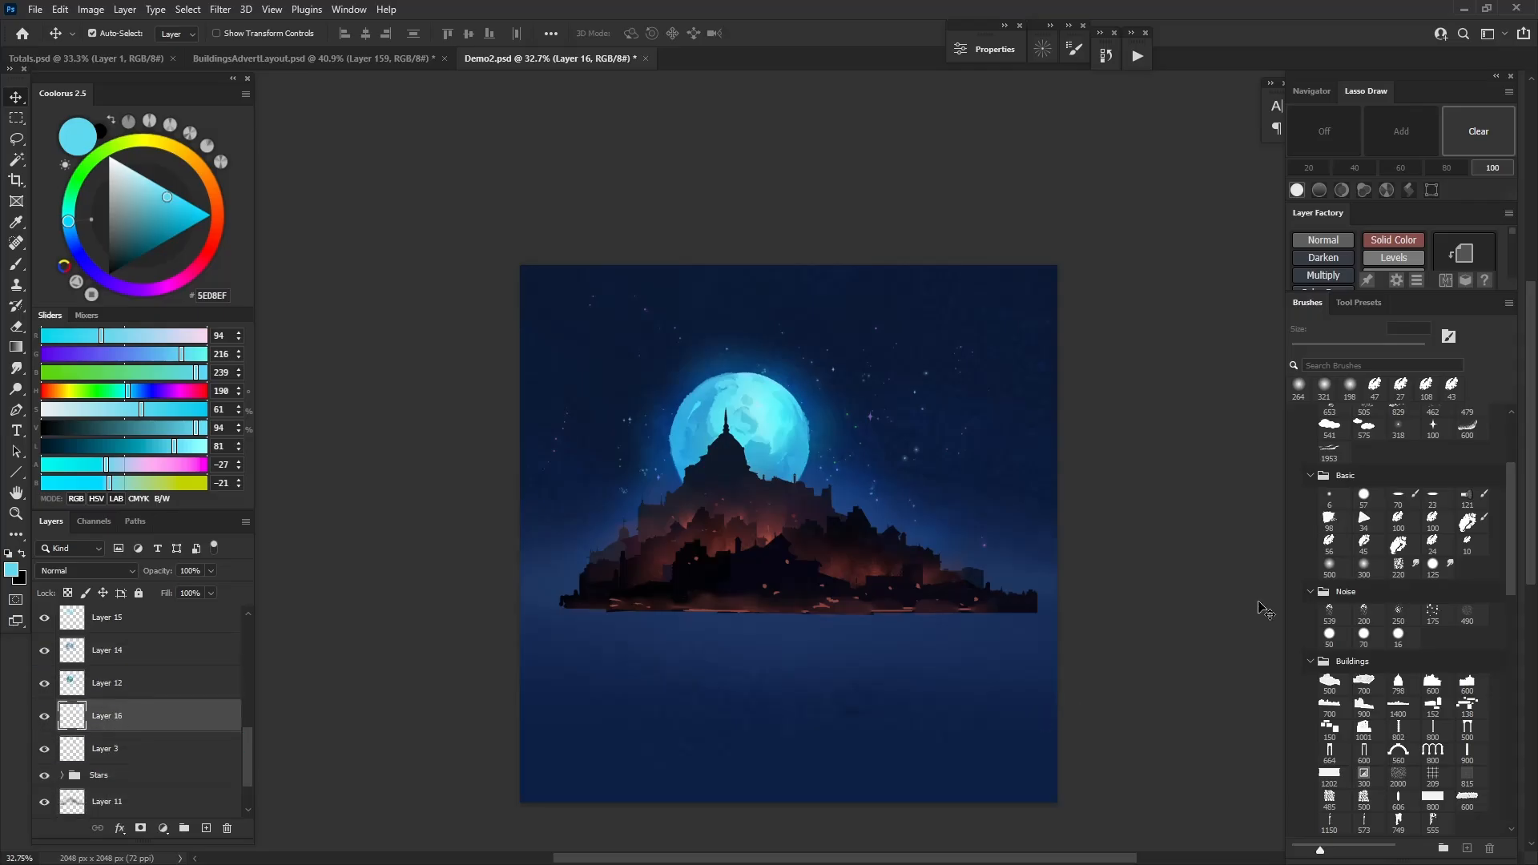
Fill the area from the island's waterline to the canvas bottom with sampled dark blue 0B1A35 on Layer 16
{"action": "key", "text": "m"}
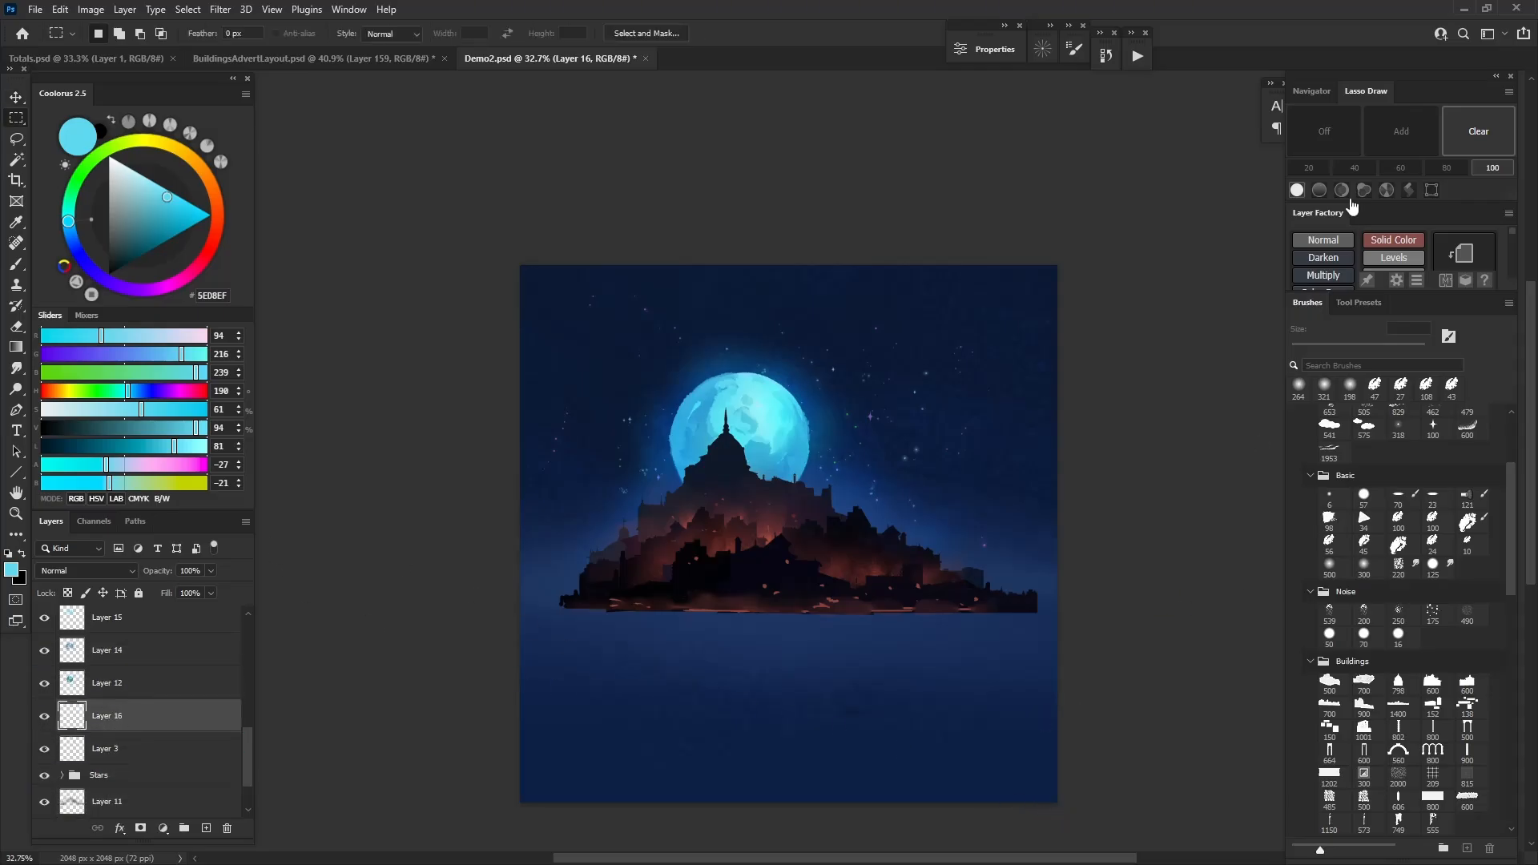
{"action": "key", "text": "l"}
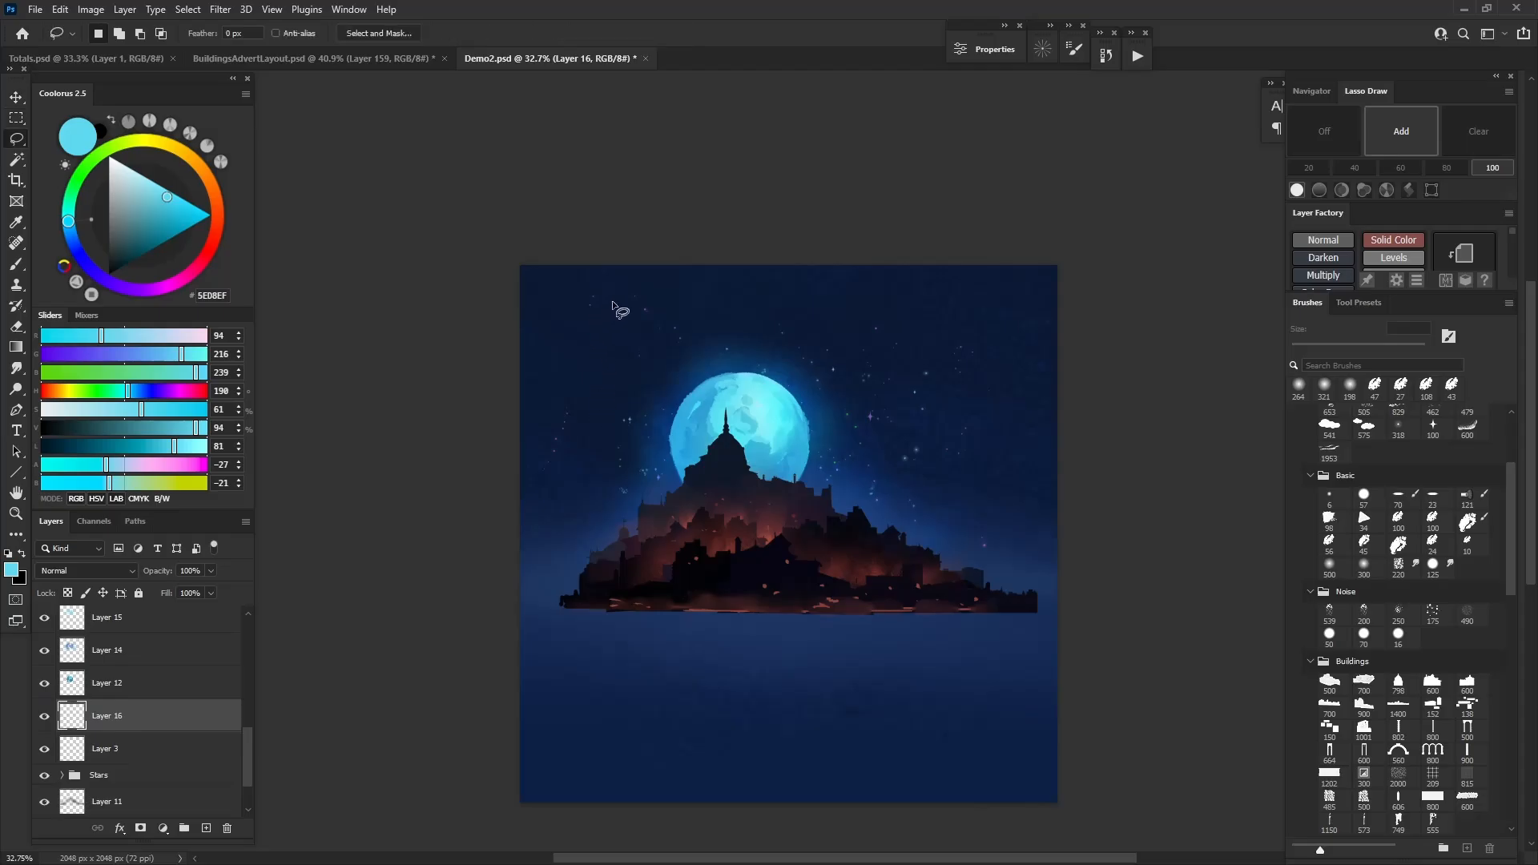
{"action": "key", "text": "i"}
{"action": "left_click", "coordinate": [585, 301]}
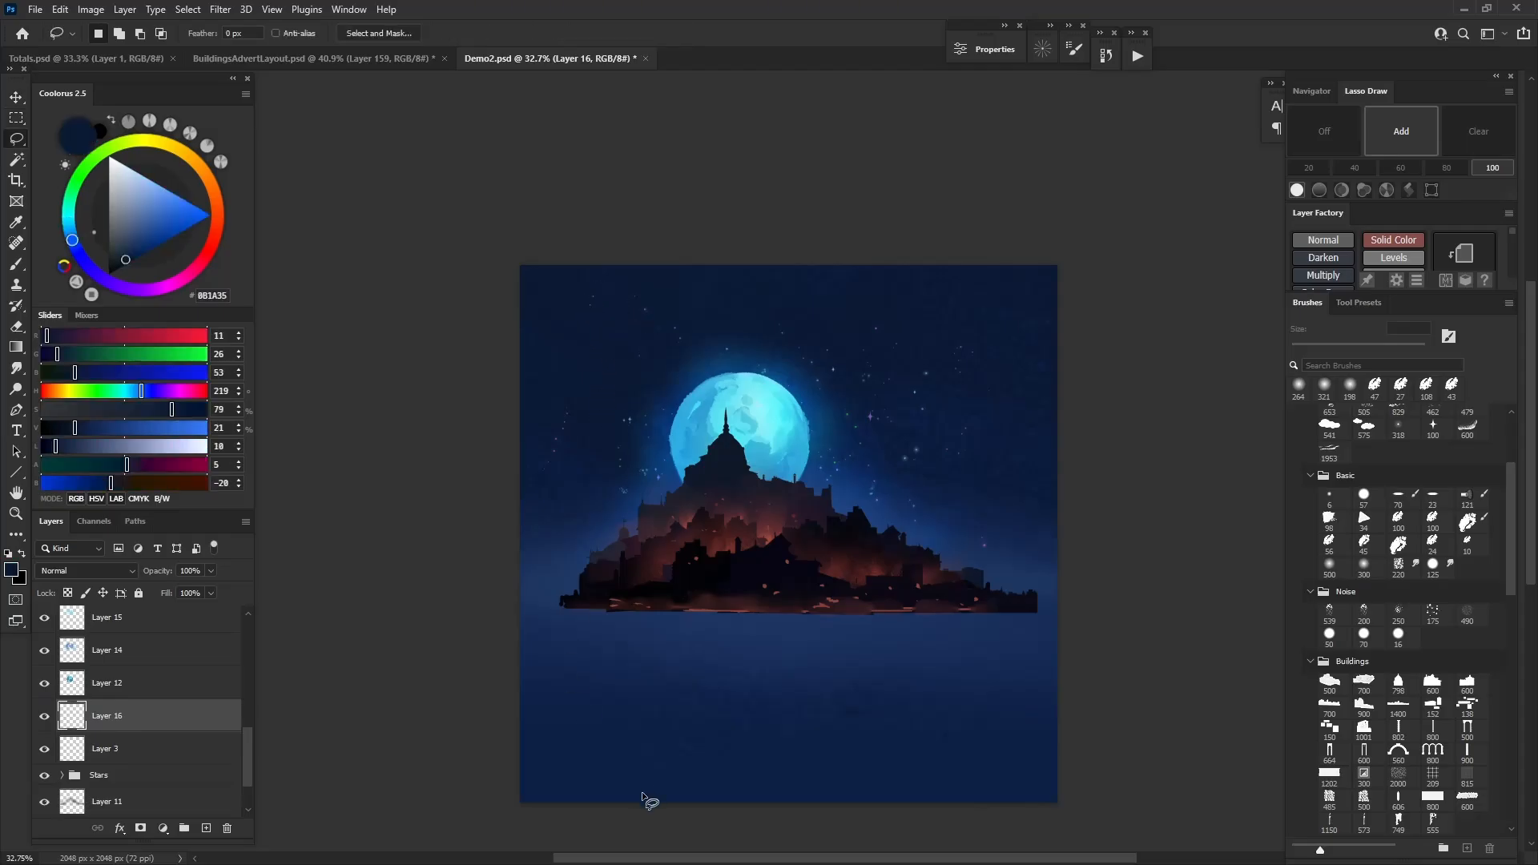
{"action": "key", "text": "m"}
{"action": "left_click_drag", "start_coordinate": [1084, 816], "coordinate": [431, 606]}
{"action": "key", "text": "ctrl+h"}
{"action": "key", "text": "alt+BackSpace"}
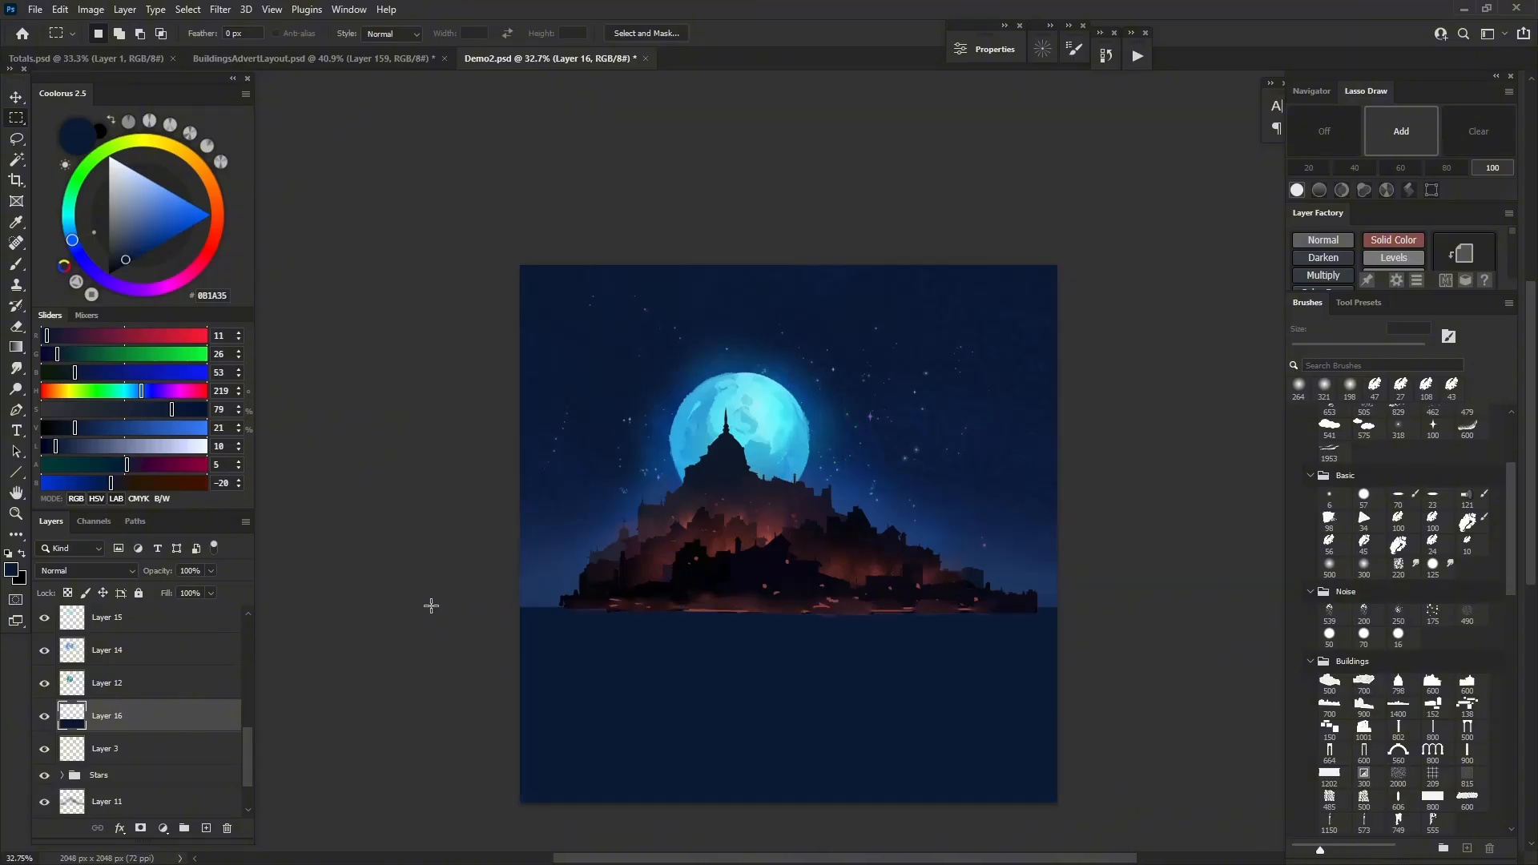
{"action": "scroll", "coordinate": [688, 672], "scroll_direction": "down", "scroll_amount": 7}
{"action": "scroll", "coordinate": [689, 672], "scroll_direction": "up", "scroll_amount": 6}
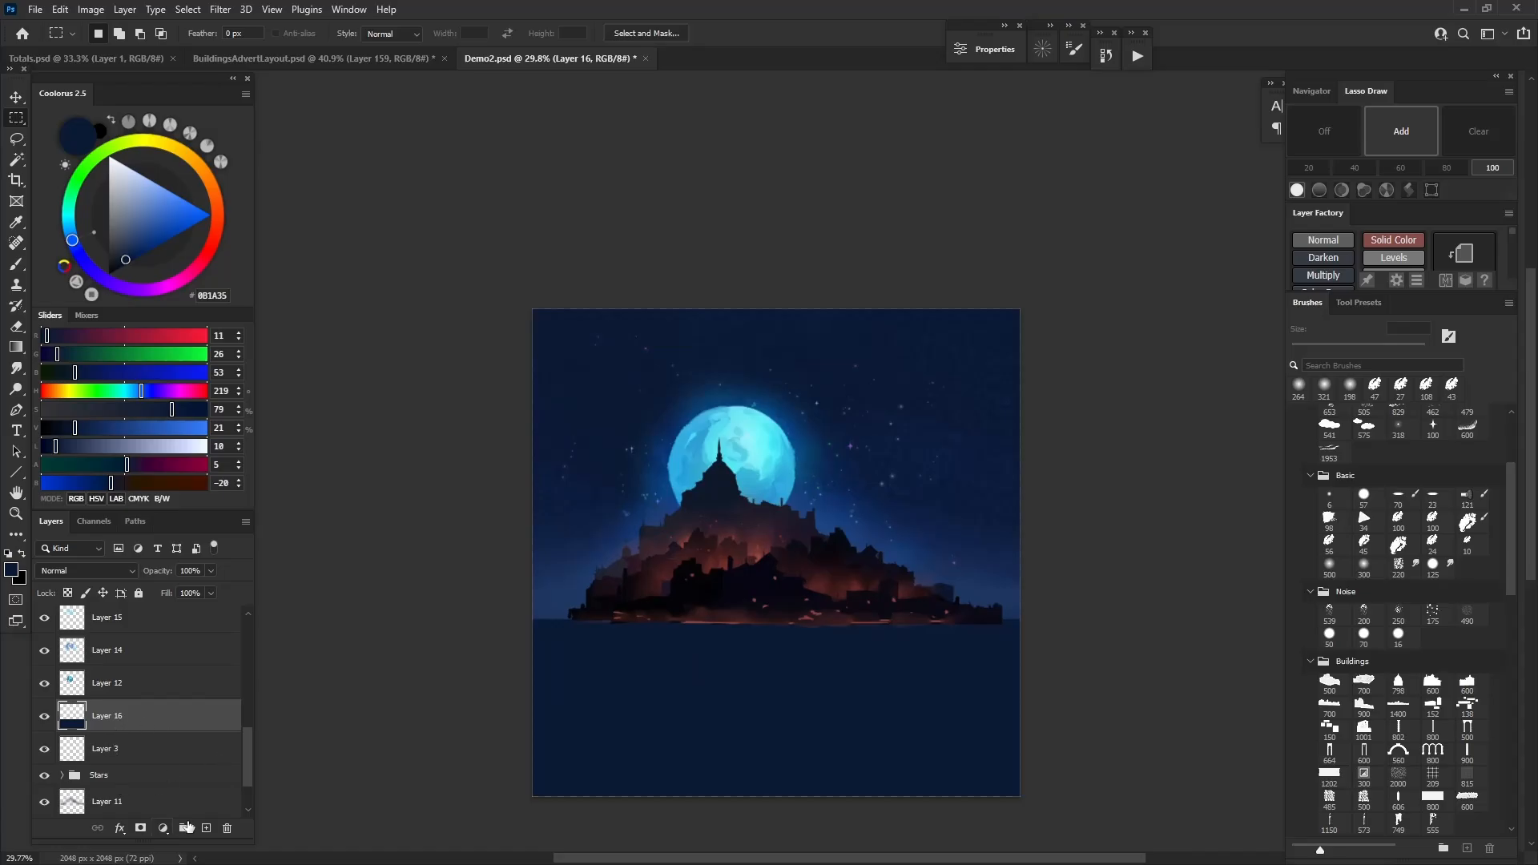
Add a layer above the water fill and paint subtle horizontal strokes over the sea with the Basic 45 brush at 82 to 169 px
{"action": "left_click", "coordinate": [205, 828]}
{"action": "key", "text": "b"}
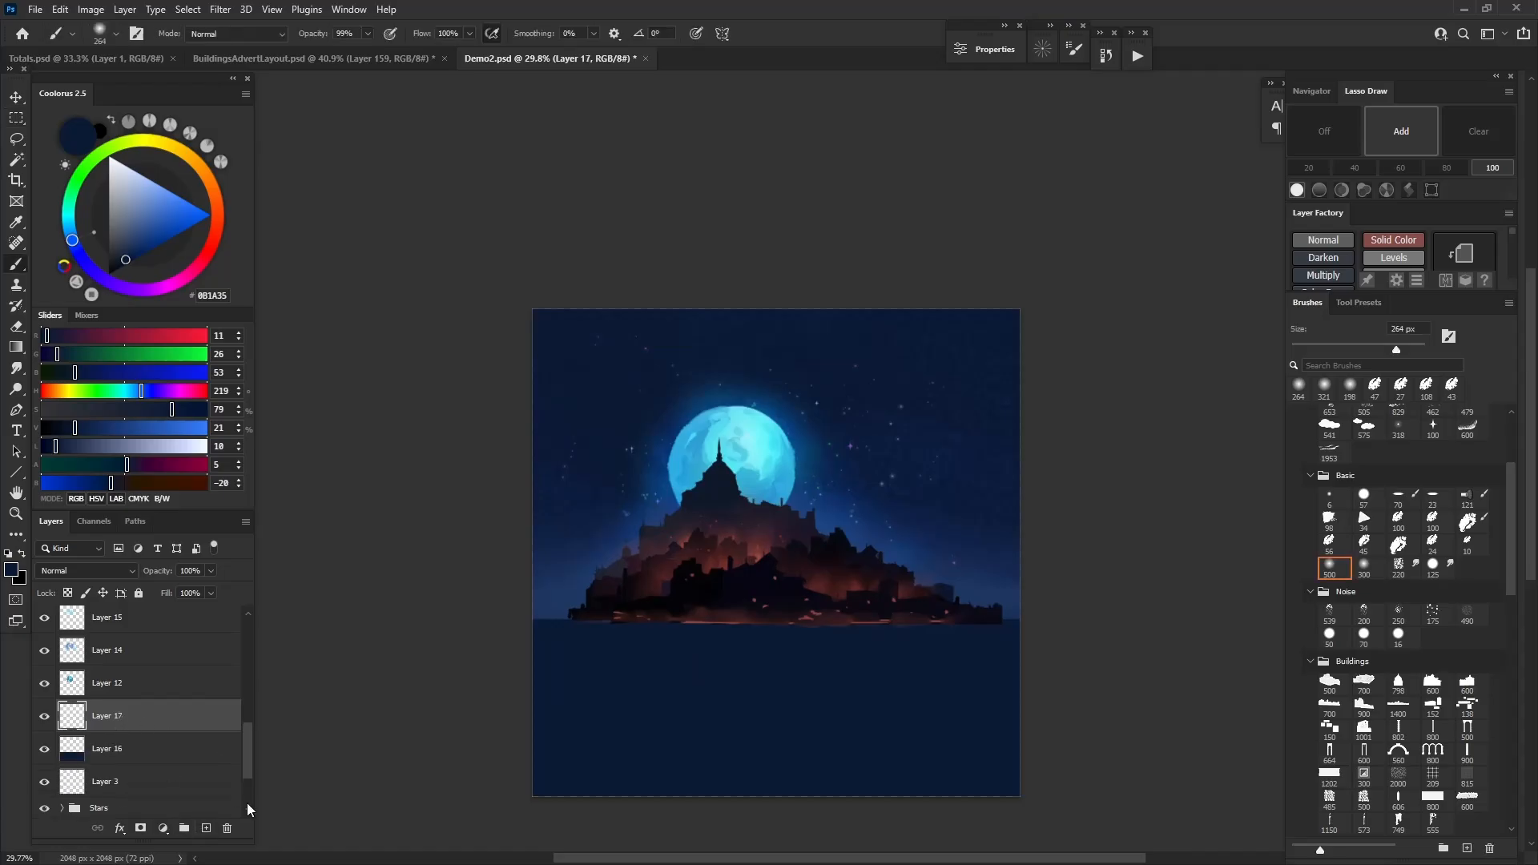
{"action": "left_click", "coordinate": [1398, 545]}
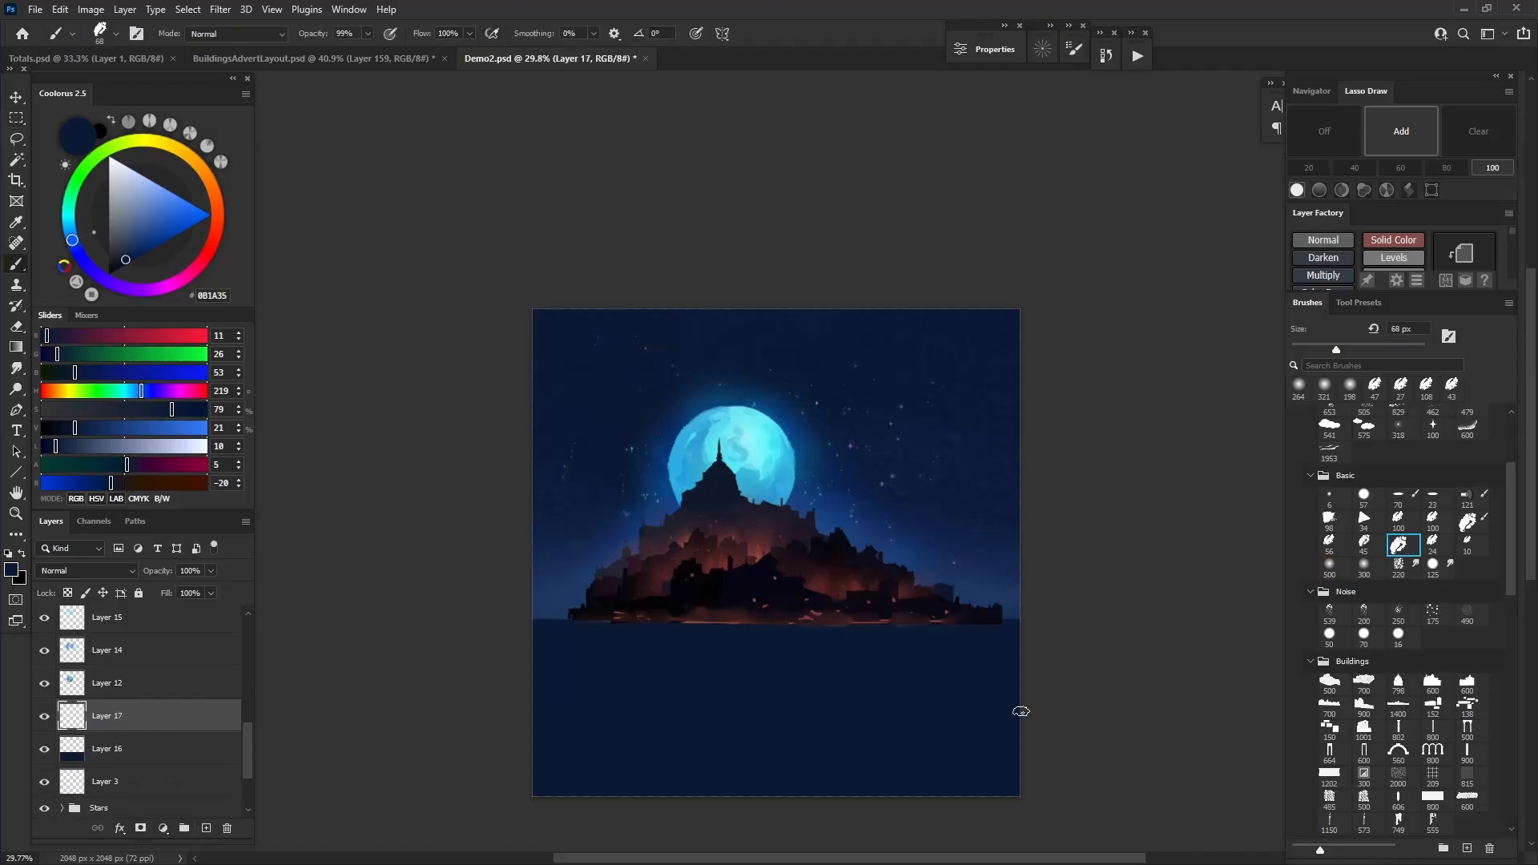
{"action": "left_click_drag", "start_coordinate": [702, 709], "coordinate": [710, 712]}
{"action": "left_click", "coordinate": [1363, 545]}
{"action": "left_click_drag", "start_coordinate": [848, 719], "coordinate": [914, 706]}
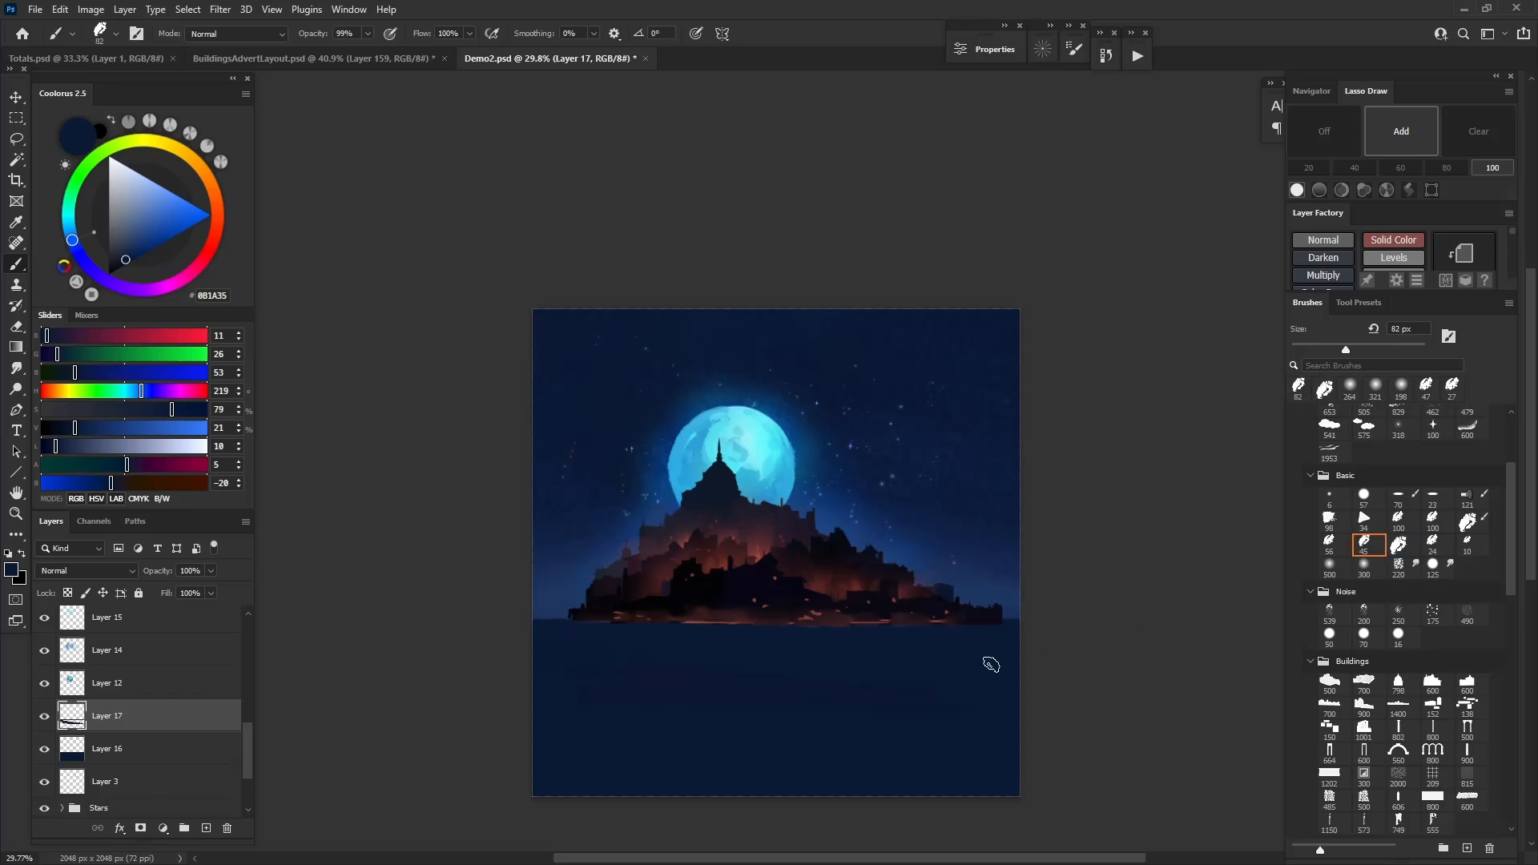
{"action": "left_click_drag", "start_coordinate": [829, 747], "coordinate": [866, 750]}
{"action": "mouse_move", "coordinate": [747, 743]}
{"action": "left_mouse_down"}
{"action": "mouse_move", "coordinate": [555, 757]}
{"action": "mouse_move", "coordinate": [579, 720]}
{"action": "mouse_move", "coordinate": [830, 673]}
{"action": "left_mouse_up"}
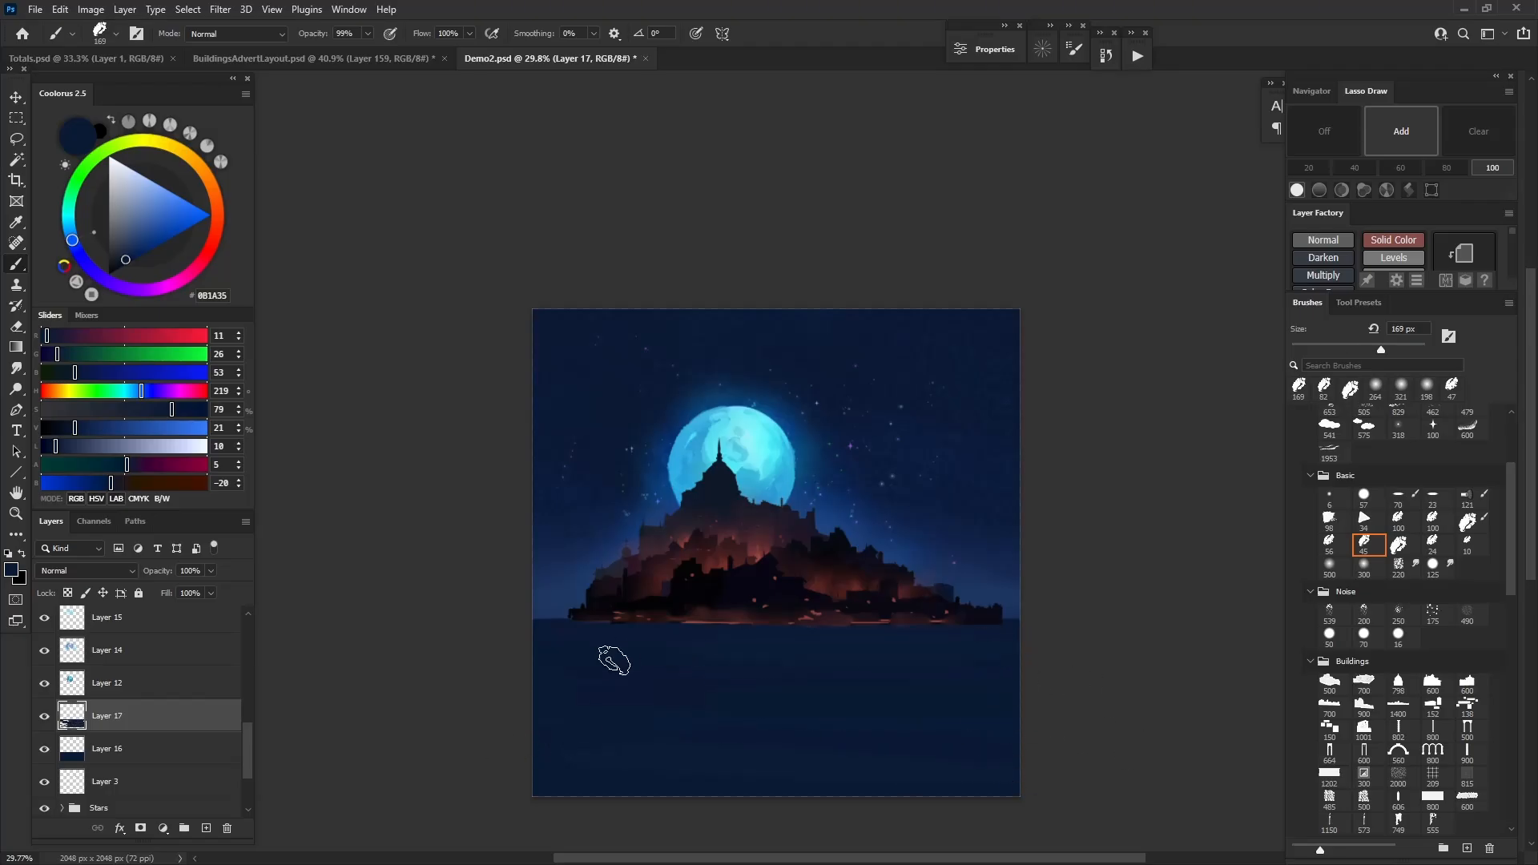
{"action": "right_click", "coordinate": [614, 660], "text": "alt"}
{"action": "left_click_drag", "start_coordinate": [512, 705], "coordinate": [542, 709]}
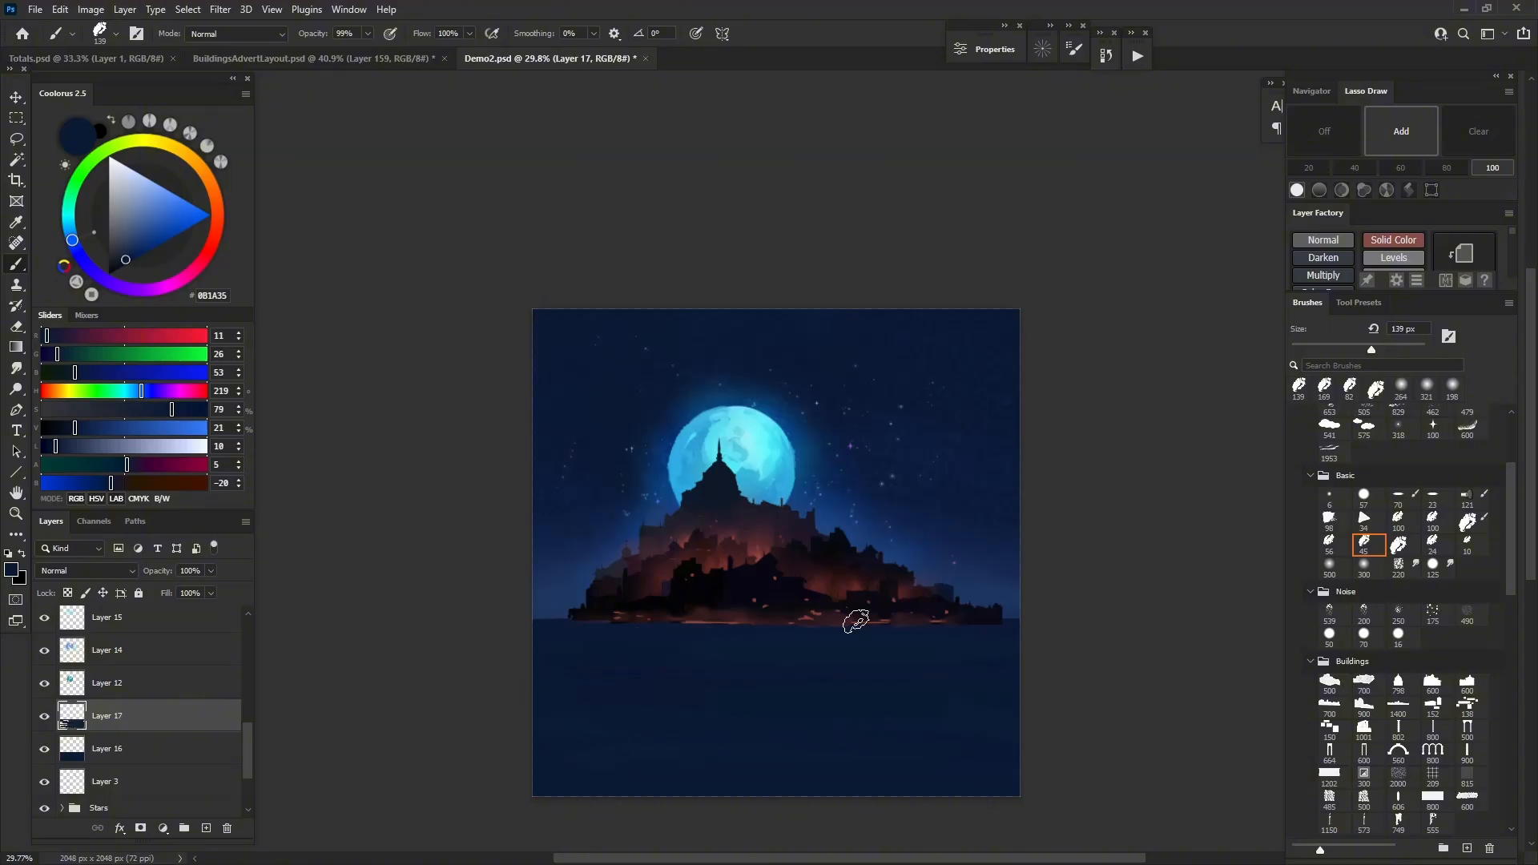
On a new layer, stamp two water patterns side by side below the island with Misc brush 505 at 1362 px in sampled blue 0A4573
{"action": "scroll", "coordinate": [855, 621], "scroll_direction": "down", "scroll_amount": 1}
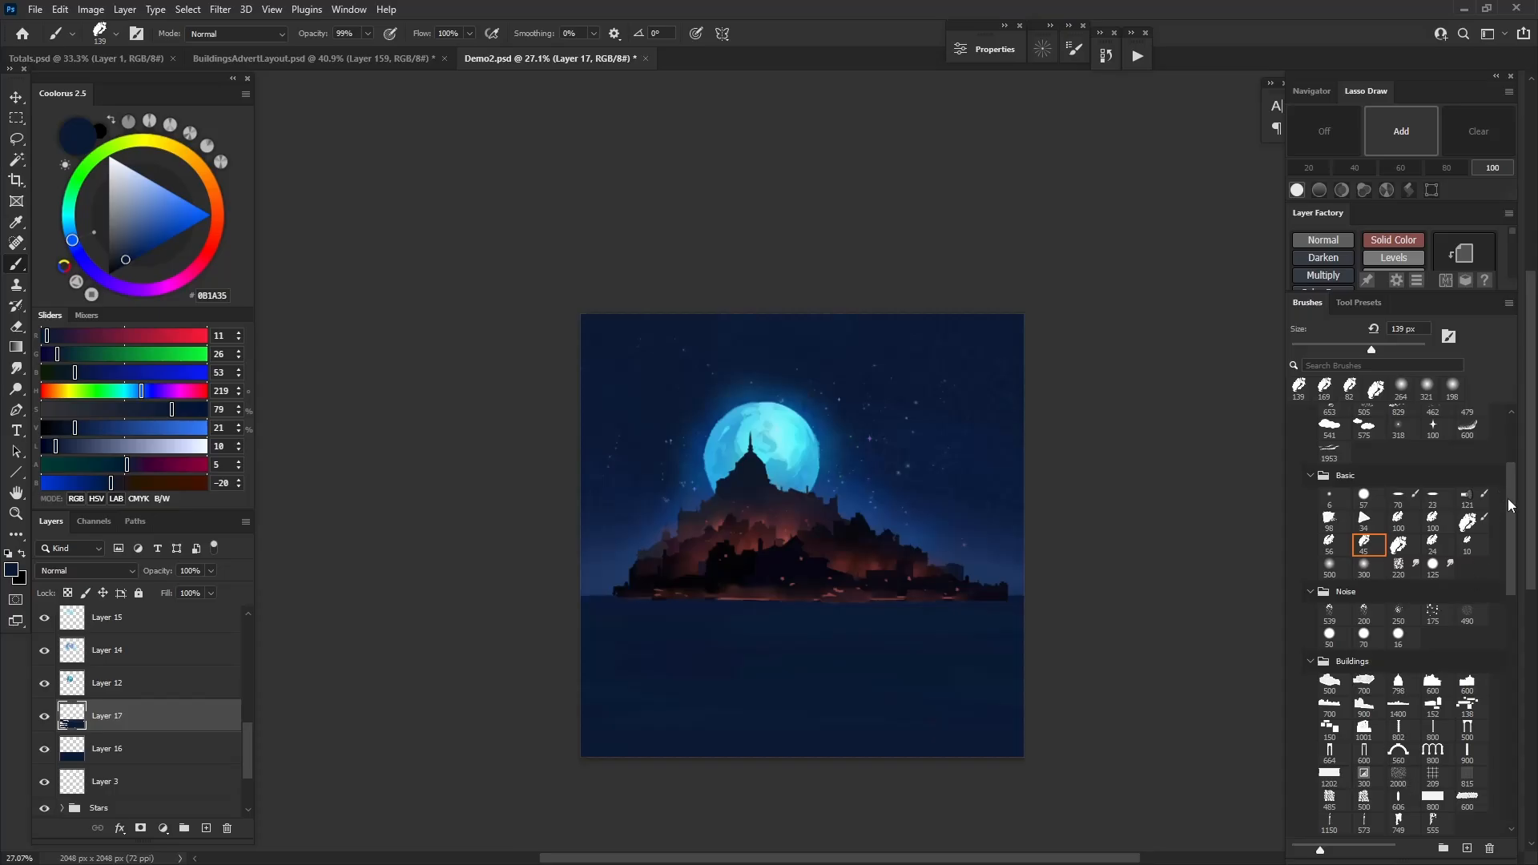
{"action": "scroll", "coordinate": [1510, 505], "scroll_direction": "up", "scroll_amount": 2}
{"action": "left_click", "coordinate": [1329, 481]}
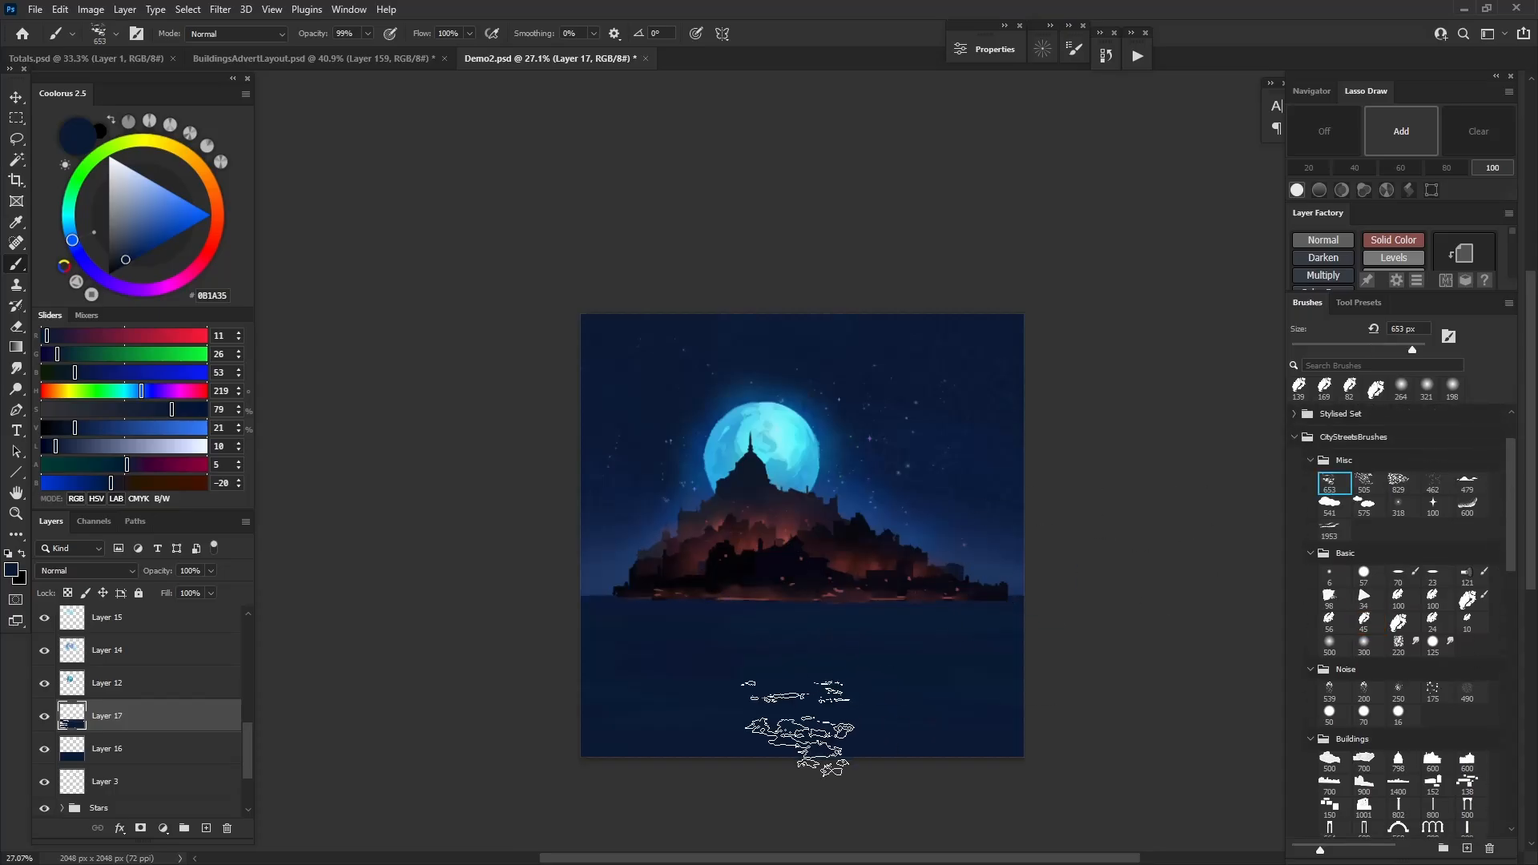
{"action": "left_click", "coordinate": [1366, 483]}
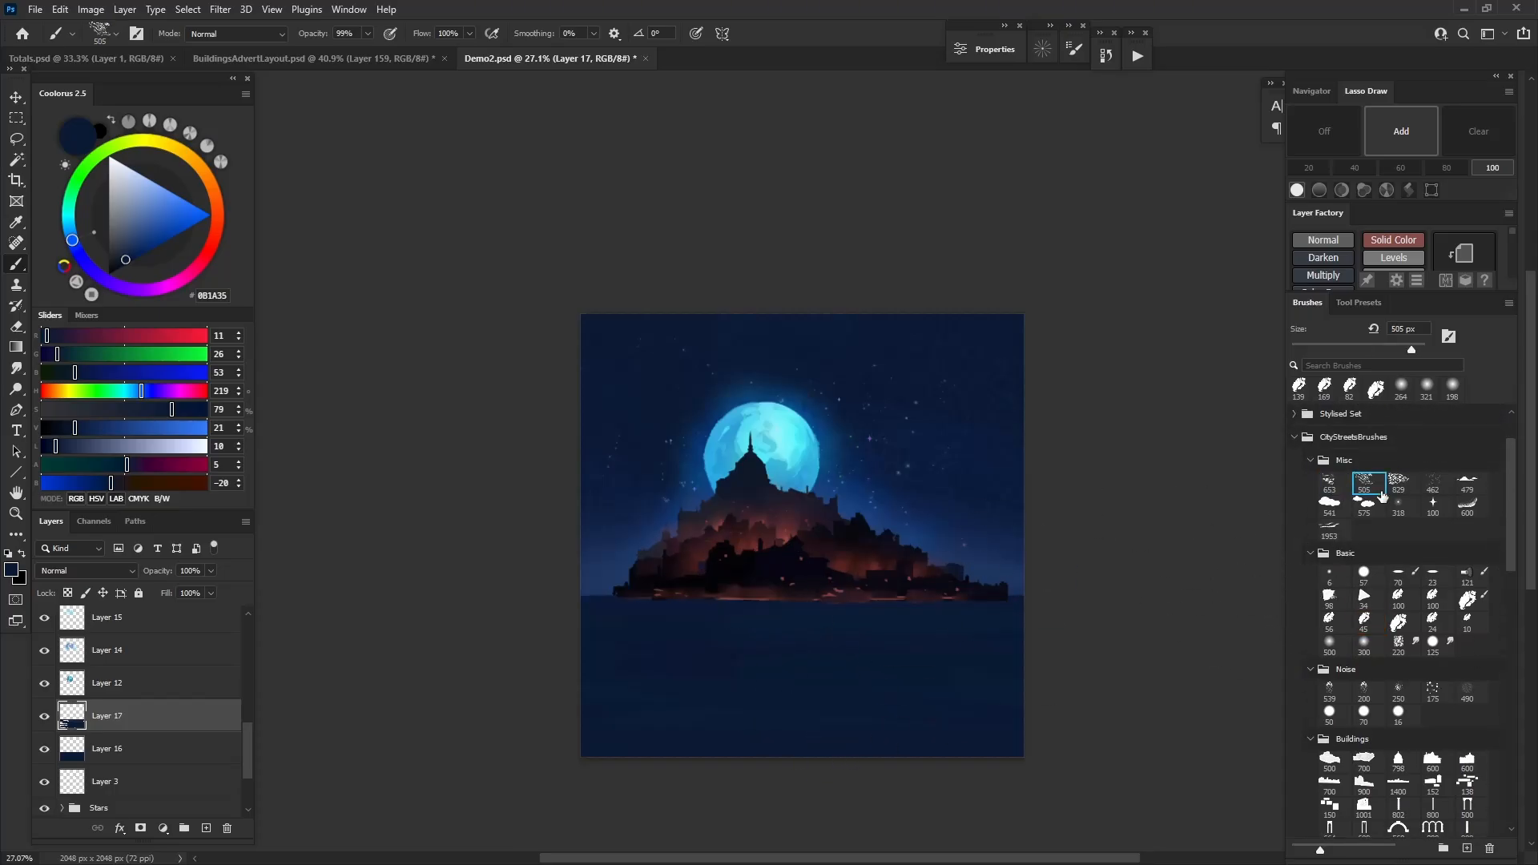
{"action": "left_click", "coordinate": [206, 828]}
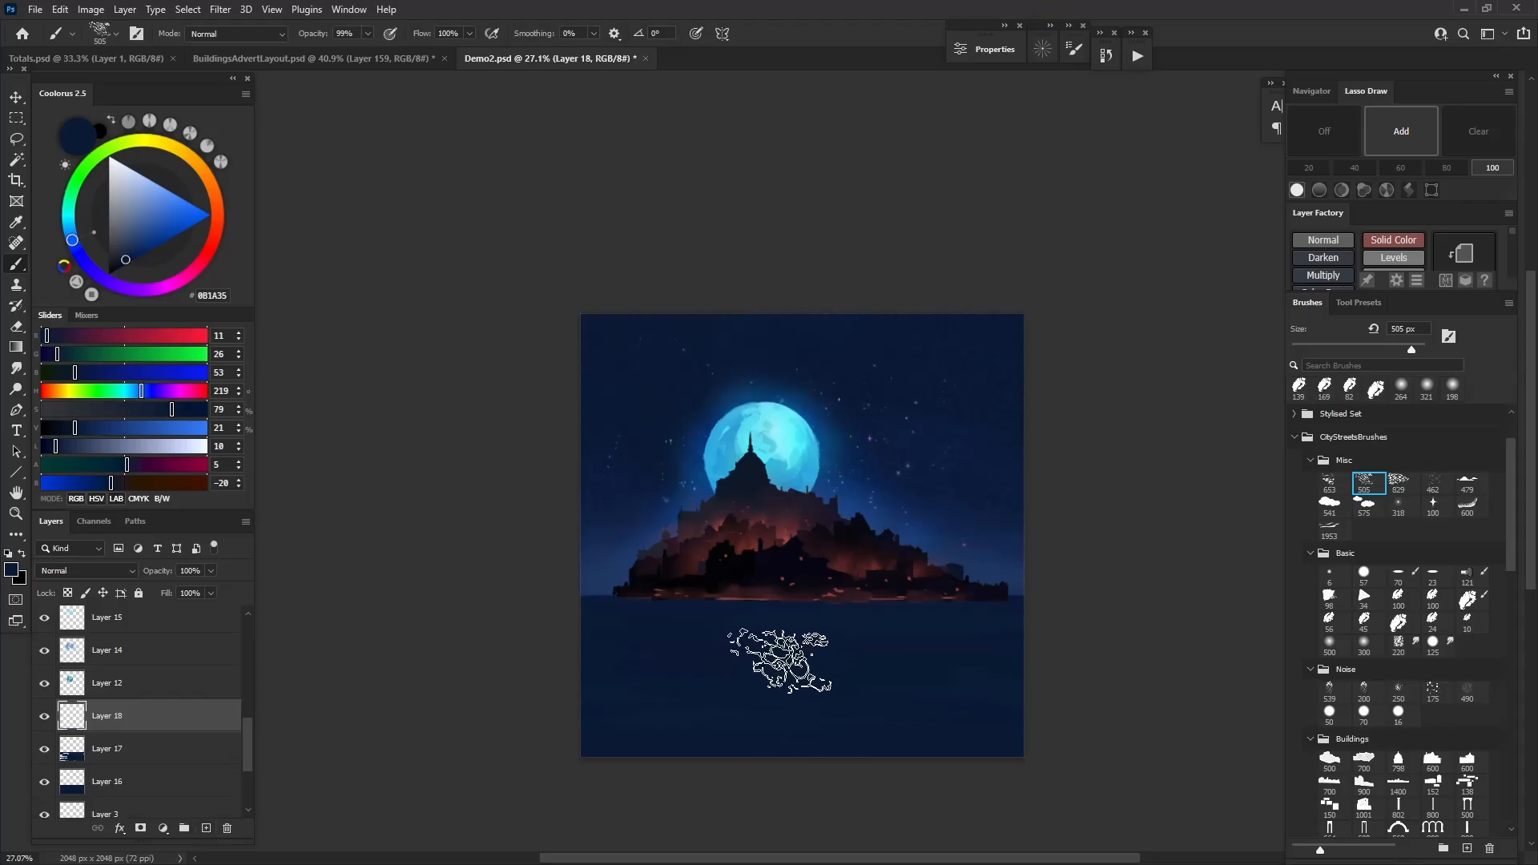
{"action": "left_click", "coordinate": [829, 454], "text": "alt"}
{"action": "key", "text": "bracketright"}
{"action": "key", "text": "bracketright"}
{"action": "key", "text": "bracketright"}
{"action": "key", "text": "bracketright"}
{"action": "key", "text": "bracketright"}
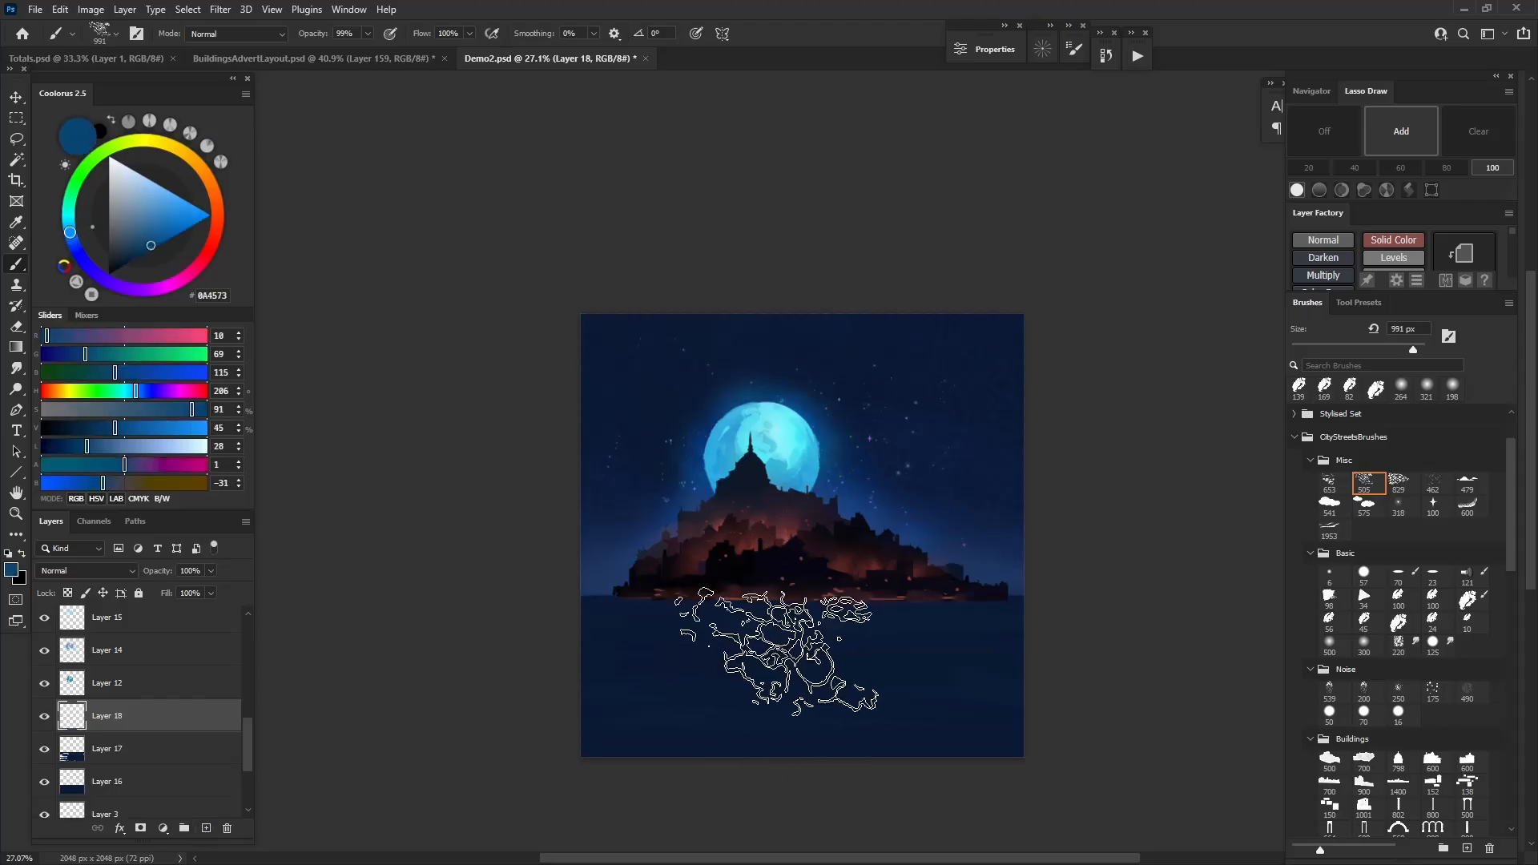
{"action": "left_click", "coordinate": [709, 639]}
{"action": "left_click_drag", "start_coordinate": [686, 695], "coordinate": [730, 704]}
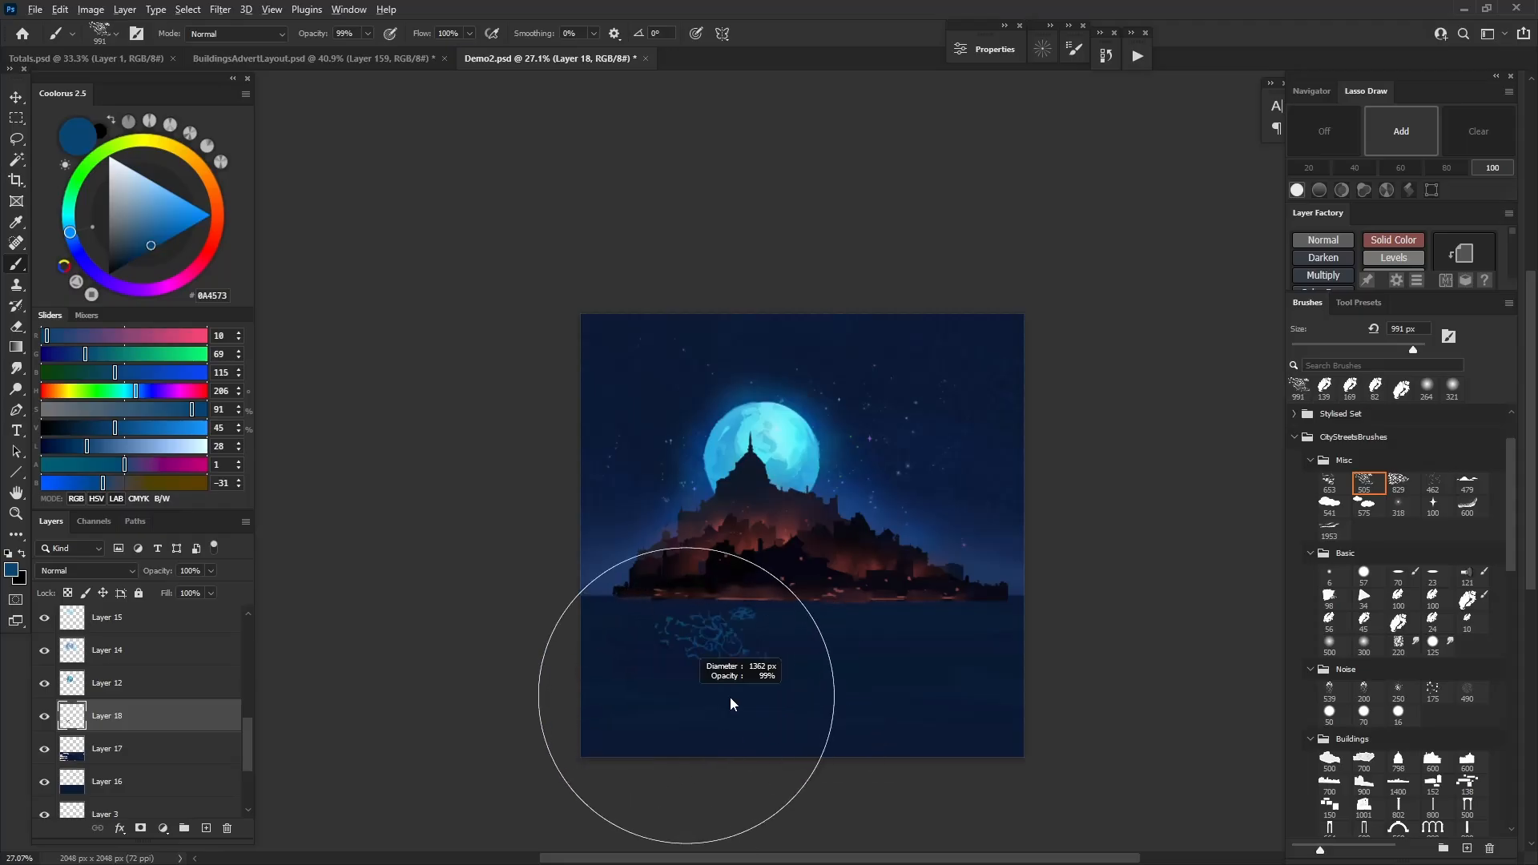
{"action": "key", "text": "ctrl+z"}
{"action": "left_click", "coordinate": [704, 641]}
{"action": "left_click", "coordinate": [851, 647]}
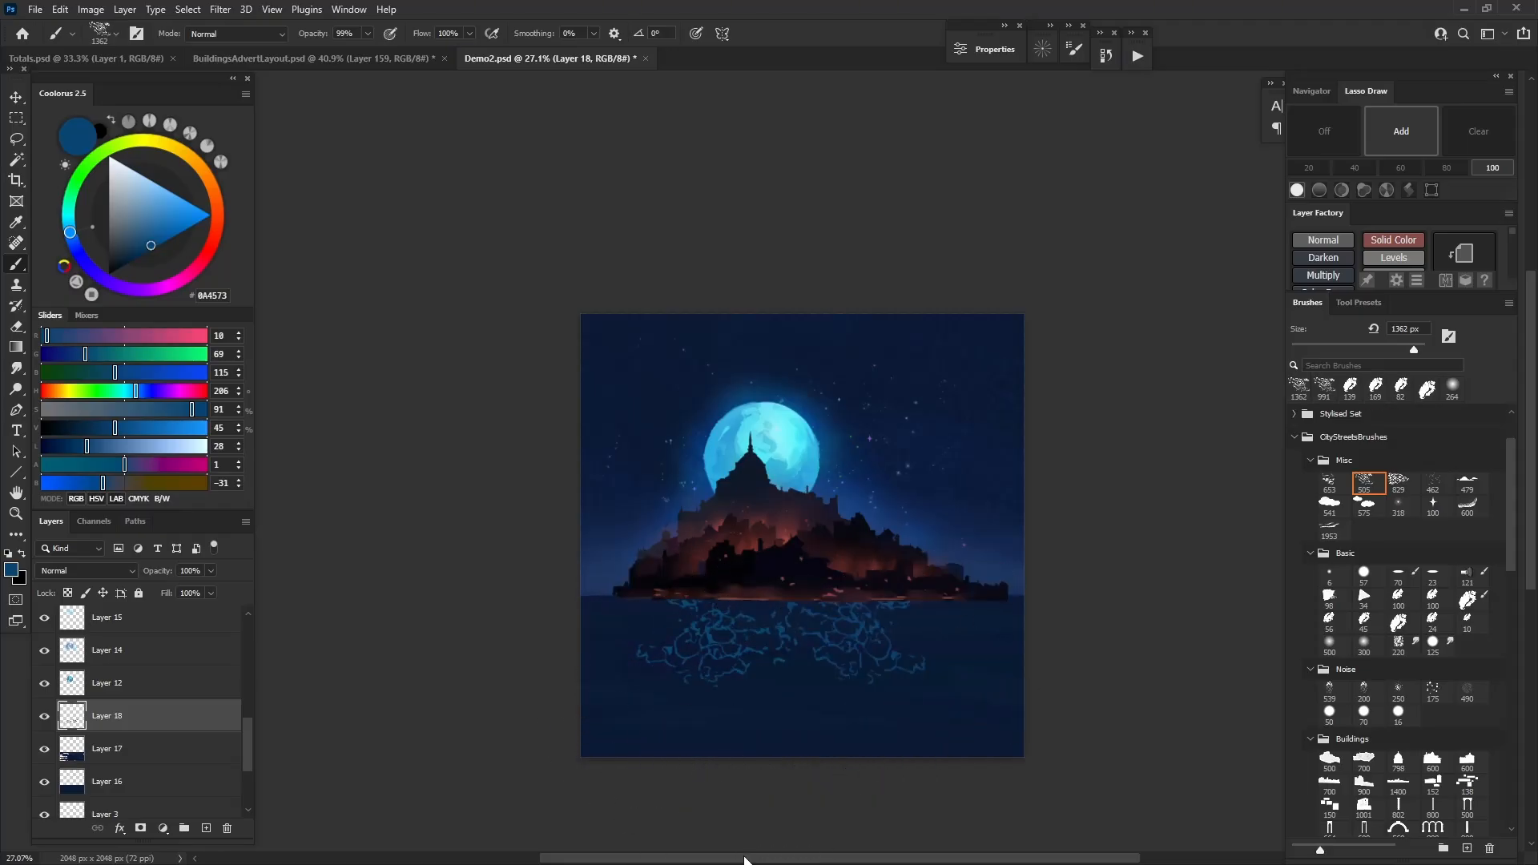
Squash the stamped water pattern to about 18% height and stretch it to about 171% width, spanning beyond both canvas edges
{"action": "key", "text": "ctrl+t"}
{"action": "left_click_drag", "start_coordinate": [781, 688], "coordinate": [773, 620]}
{"action": "left_click_drag", "start_coordinate": [657, 615], "coordinate": [554, 613]}
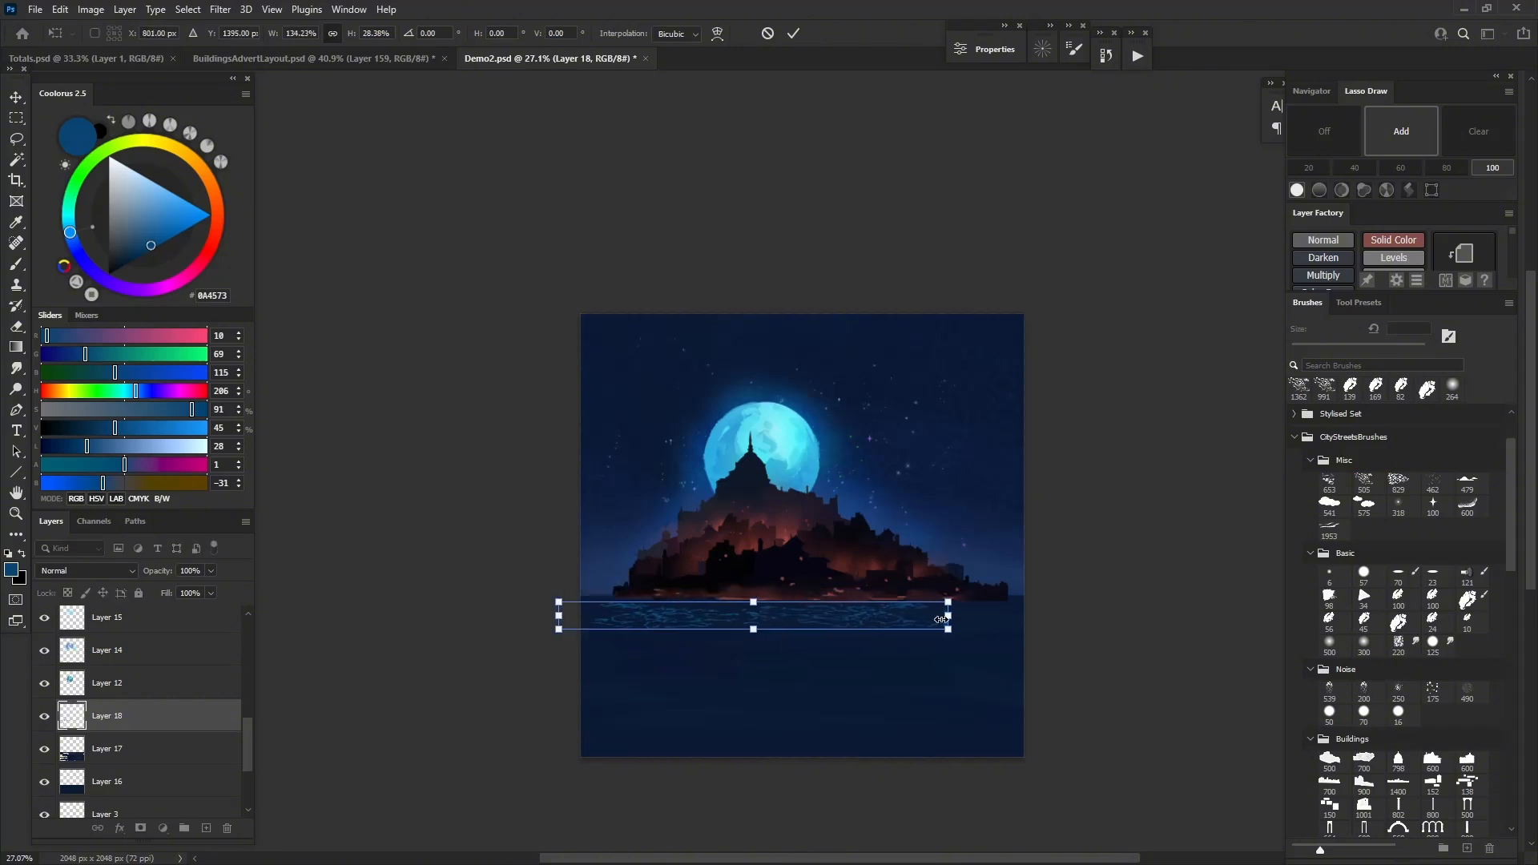
{"action": "left_click_drag", "start_coordinate": [948, 615], "coordinate": [1055, 615]}
{"action": "left_click_drag", "start_coordinate": [807, 631], "coordinate": [805, 620]}
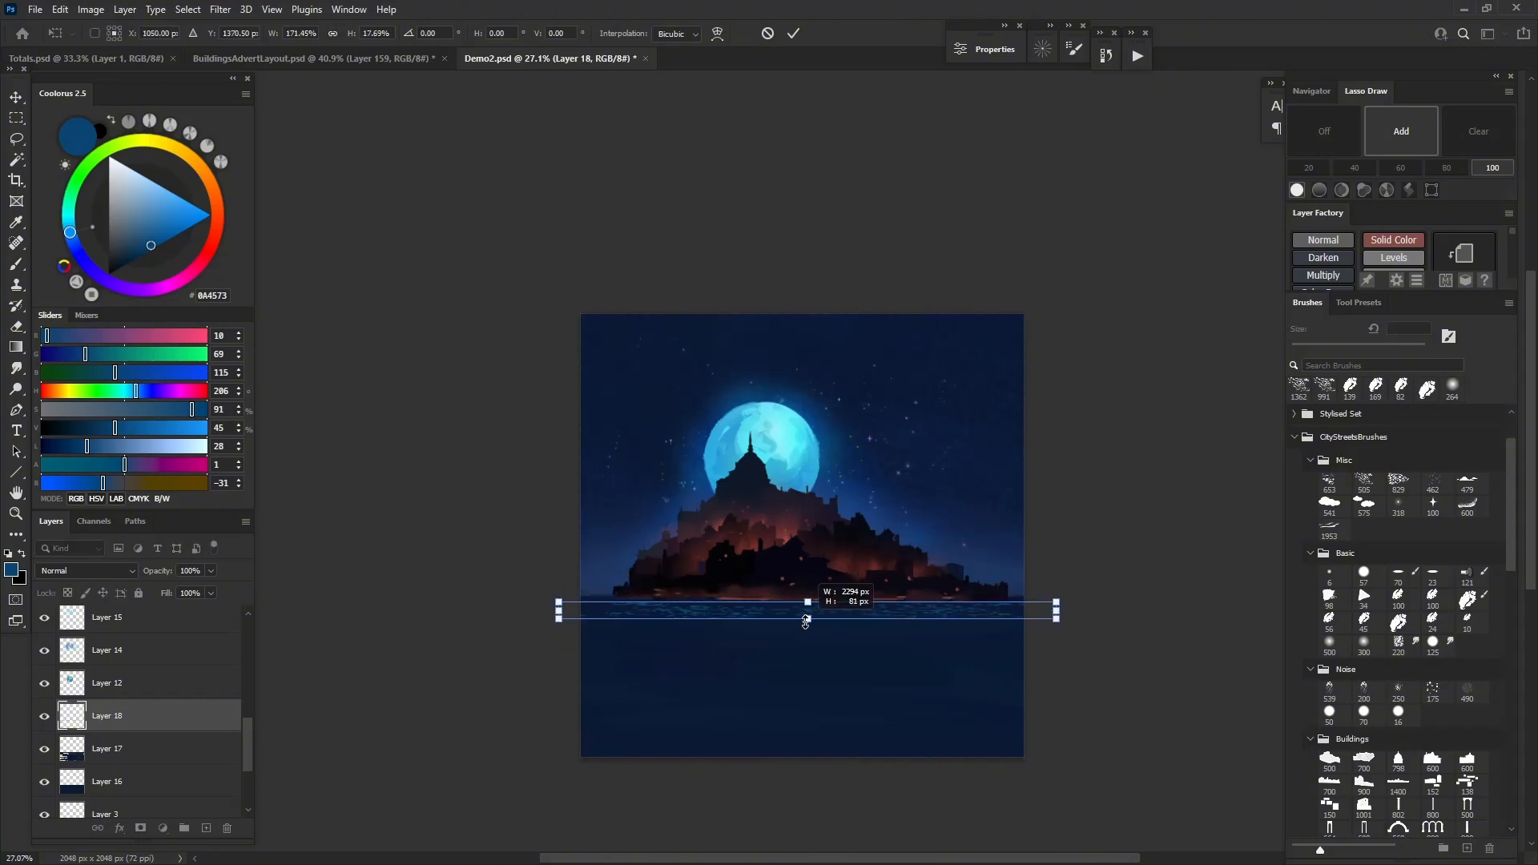
Nudge the thin ripple band up against the island's waterline, fine-tune its height and apply the transform
{"action": "scroll", "coordinate": [786, 635], "scroll_direction": "up", "scroll_amount": 8}
{"action": "key", "text": "Up"}
{"action": "key", "text": "Up"}
{"action": "key", "text": "Up"}
{"action": "key", "text": "Up"}
{"action": "key", "text": "Up"}
{"action": "key", "text": "Up"}
{"action": "key", "text": "Up"}
{"action": "key", "text": "Up"}
{"action": "key", "text": "Up"}
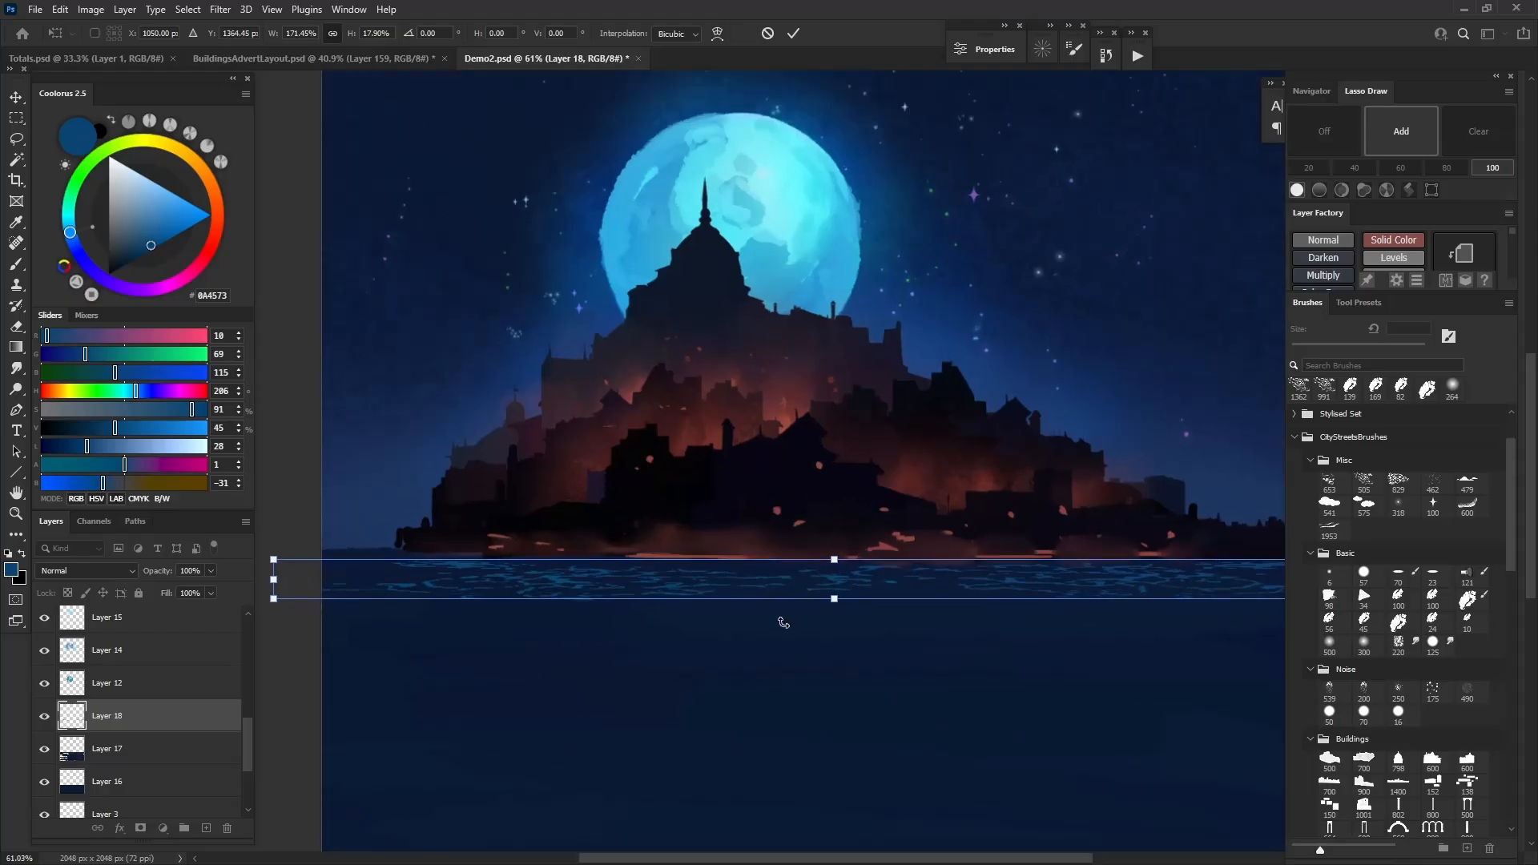
{"action": "key", "text": "Up"}
{"action": "key", "text": "Up"}
{"action": "left_click_drag", "start_coordinate": [835, 592], "coordinate": [834, 597]}
{"action": "key", "text": "Return"}
{"action": "scroll", "coordinate": [764, 617], "scroll_direction": "down", "scroll_amount": 10}
{"action": "scroll", "coordinate": [805, 753], "scroll_direction": "up", "scroll_amount": 4}
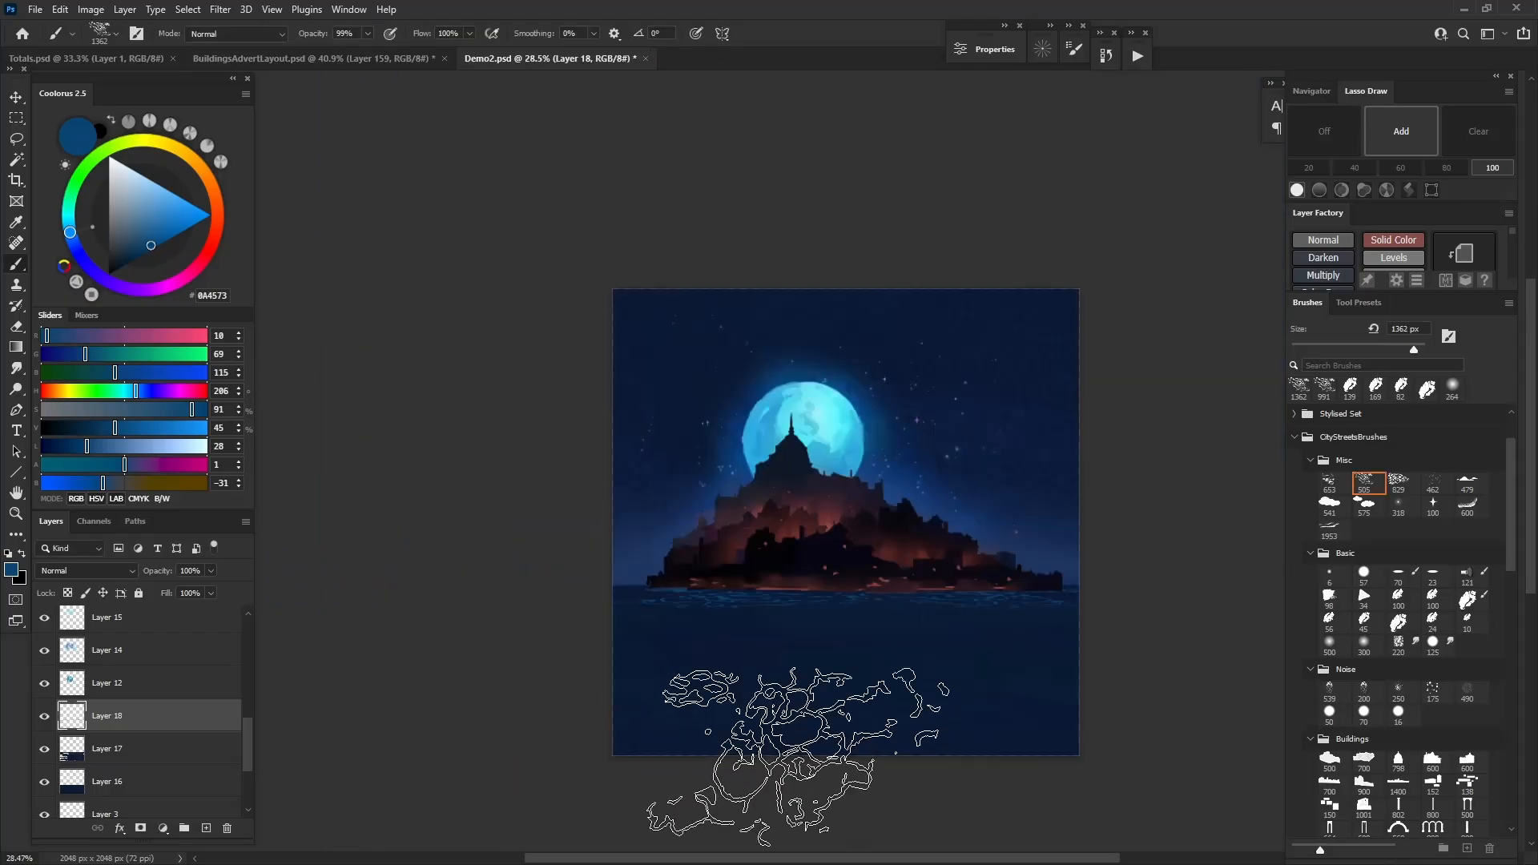
Duplicate the ripple band, enlarge the copy to about 132% width and 270% height, flip it horizontally and place it below the original
{"action": "key", "text": "ctrl+j"}
{"action": "key", "text": "ctrl+t"}
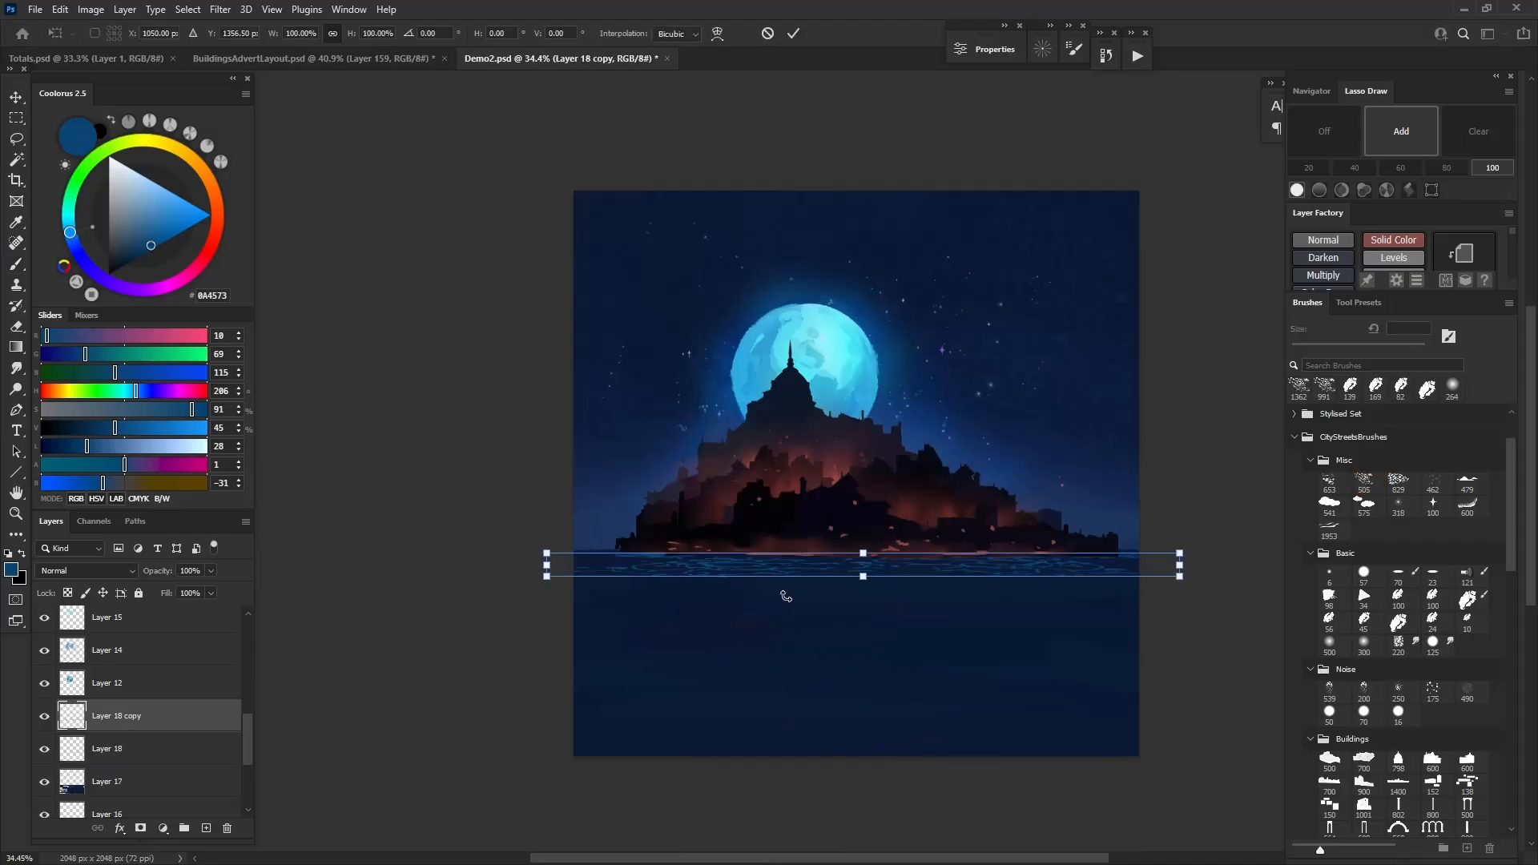
{"action": "left_click_drag", "start_coordinate": [797, 574], "coordinate": [863, 637]}
{"action": "right_click", "coordinate": [833, 618]}
{"action": "left_click", "coordinate": [865, 587]}
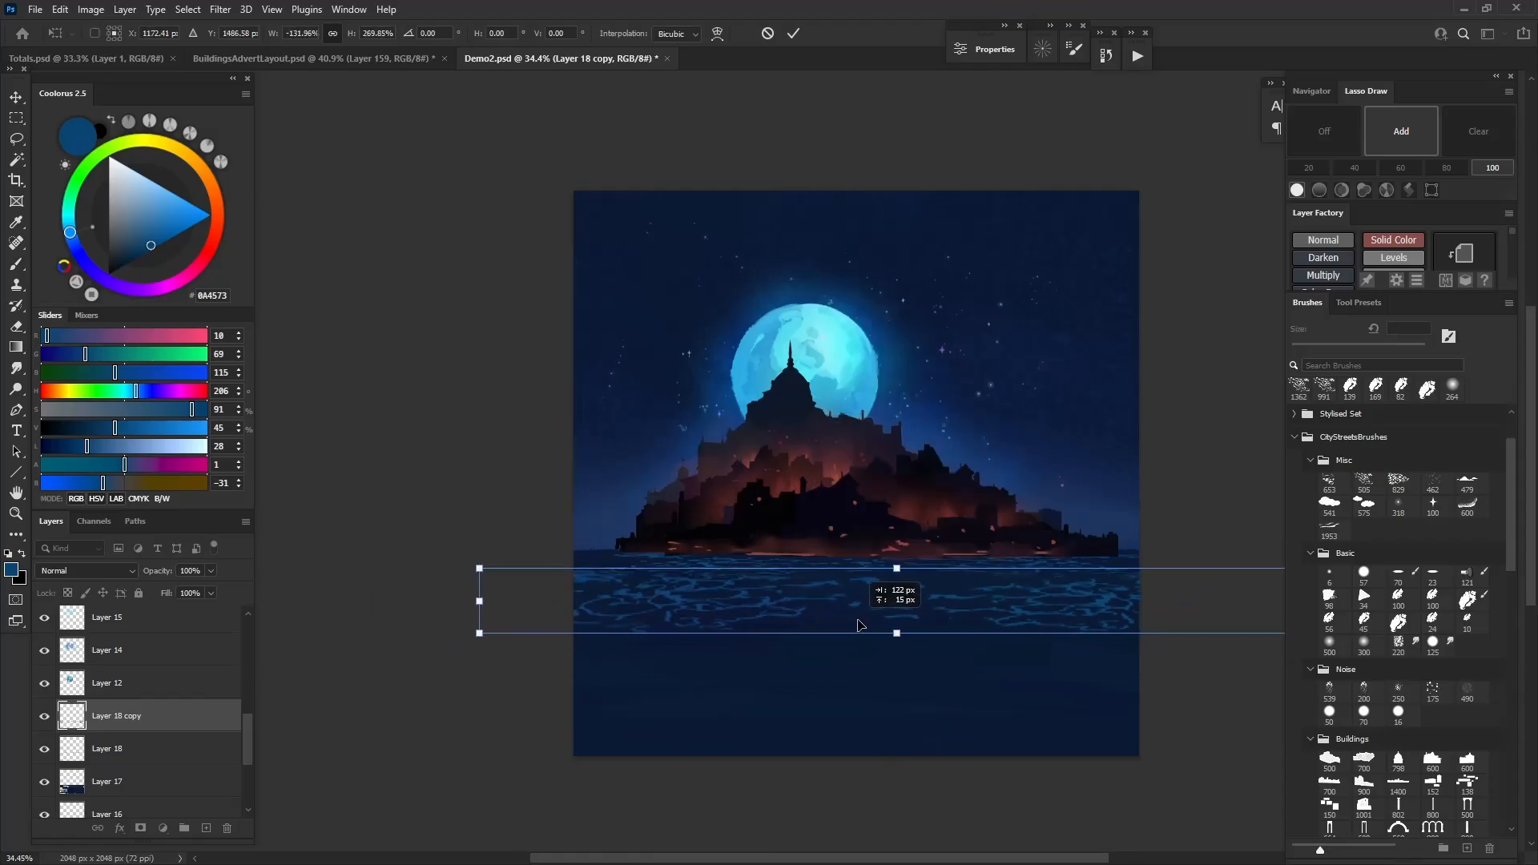
{"action": "key", "text": "Return"}
Add a layer and stamp two large overlapping water patterns over the lower sea with the same 1362 px brush
{"action": "key", "text": "b"}
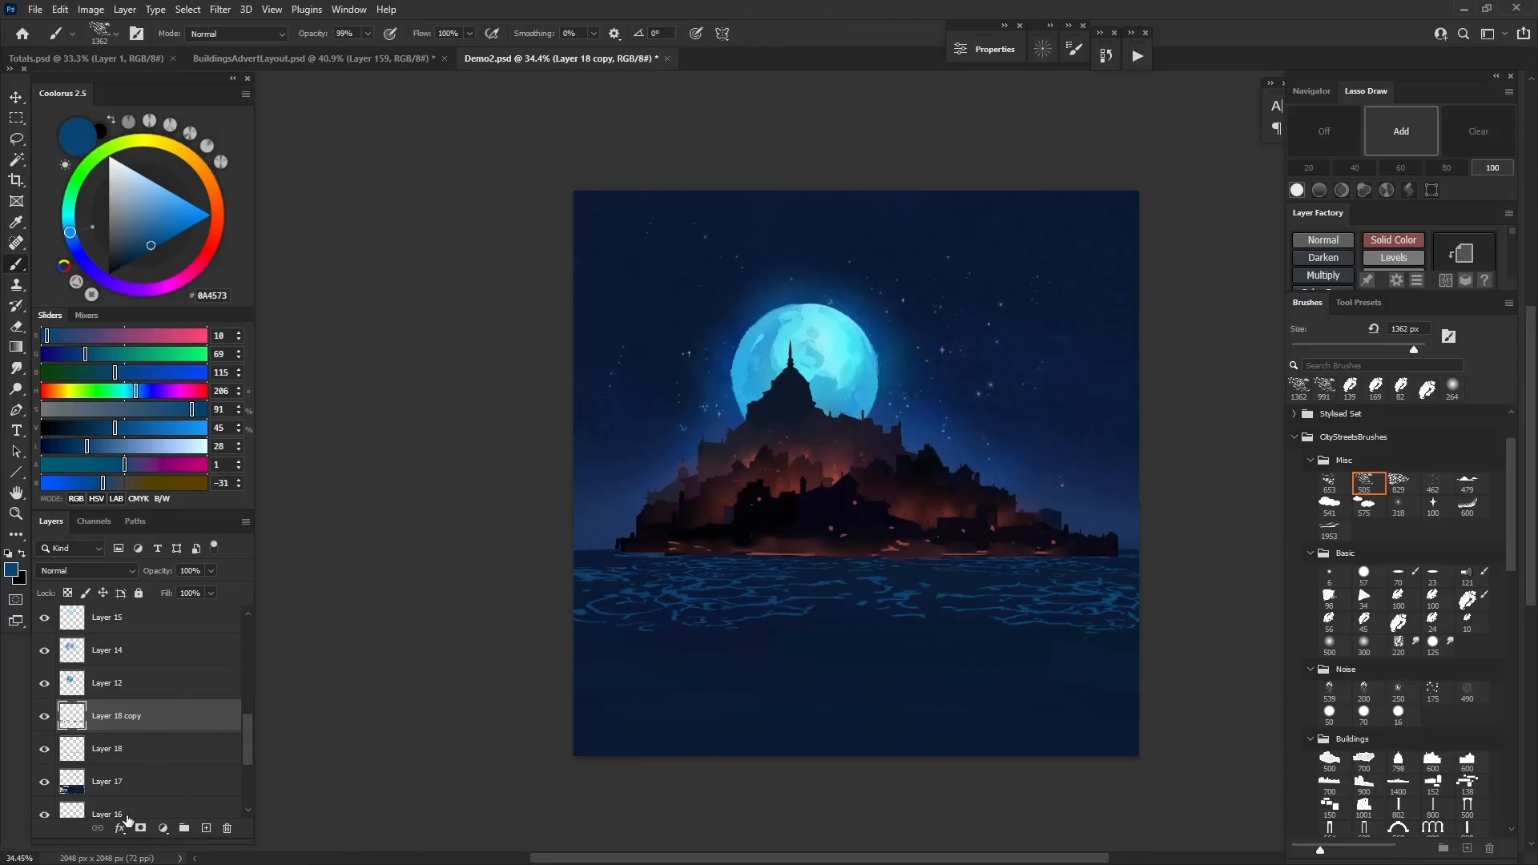
{"action": "left_click", "coordinate": [209, 828]}
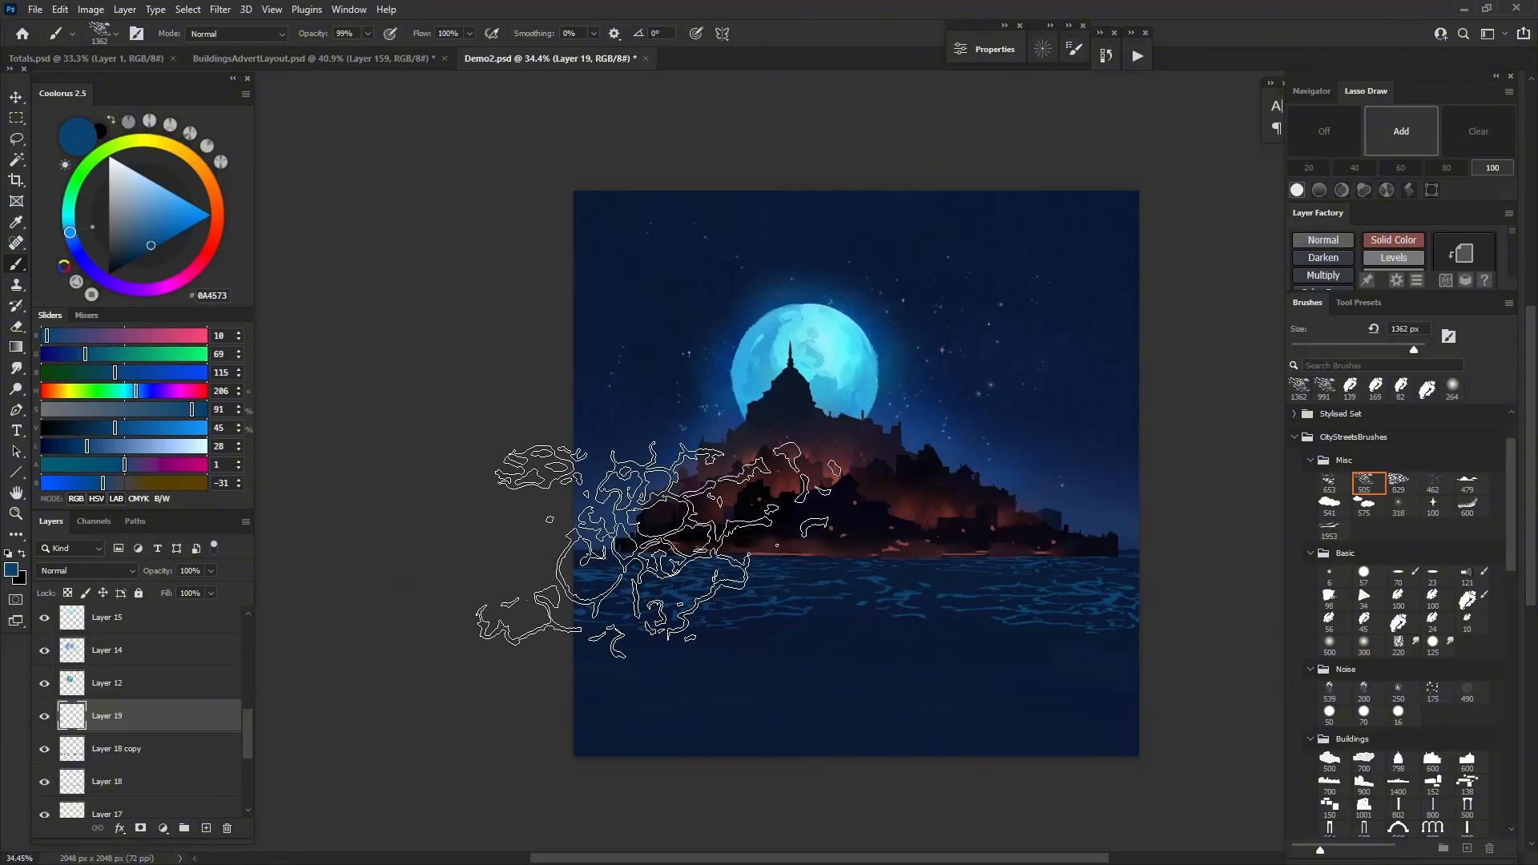
{"action": "left_click", "coordinate": [791, 606]}
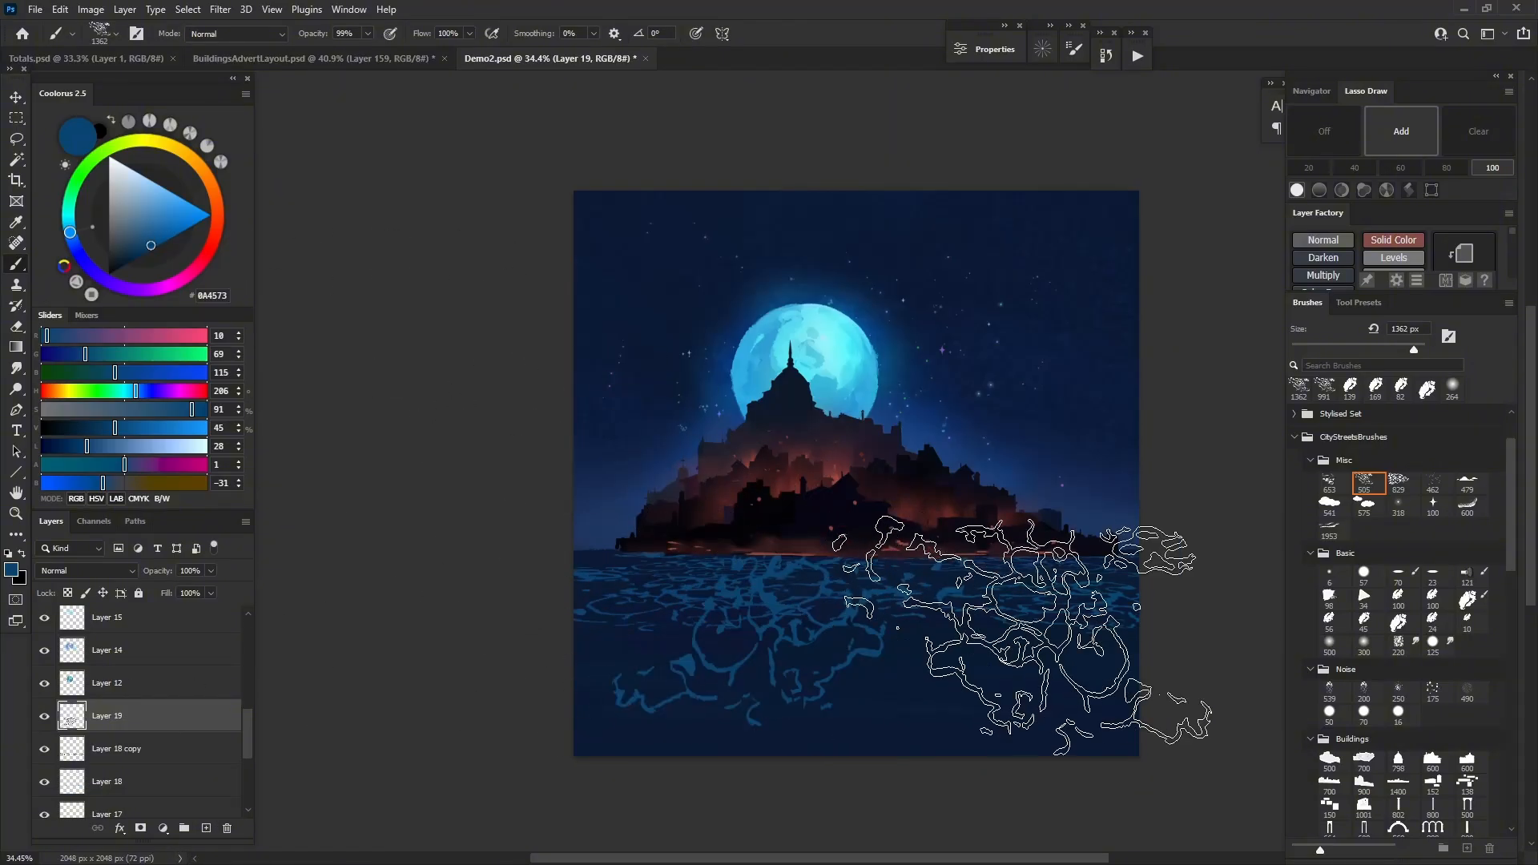
{"action": "mouse_move", "coordinate": [961, 593]}
{"action": "left_mouse_down"}
{"action": "mouse_move", "coordinate": [737, 515]}
{"action": "mouse_move", "coordinate": [790, 566]}
{"action": "mouse_move", "coordinate": [875, 576]}
{"action": "mouse_move", "coordinate": [803, 581]}
{"action": "left_mouse_up"}
Squash the large water pattern vertically, stretch it to about 193% width and position it to fill the lower part of the sea
{"action": "key", "text": "ctrl+t"}
{"action": "left_click_drag", "start_coordinate": [827, 374], "coordinate": [827, 627]}
{"action": "left_click_drag", "start_coordinate": [1075, 691], "coordinate": [1328, 691]}
{"action": "left_click_drag", "start_coordinate": [573, 691], "coordinate": [361, 691]}
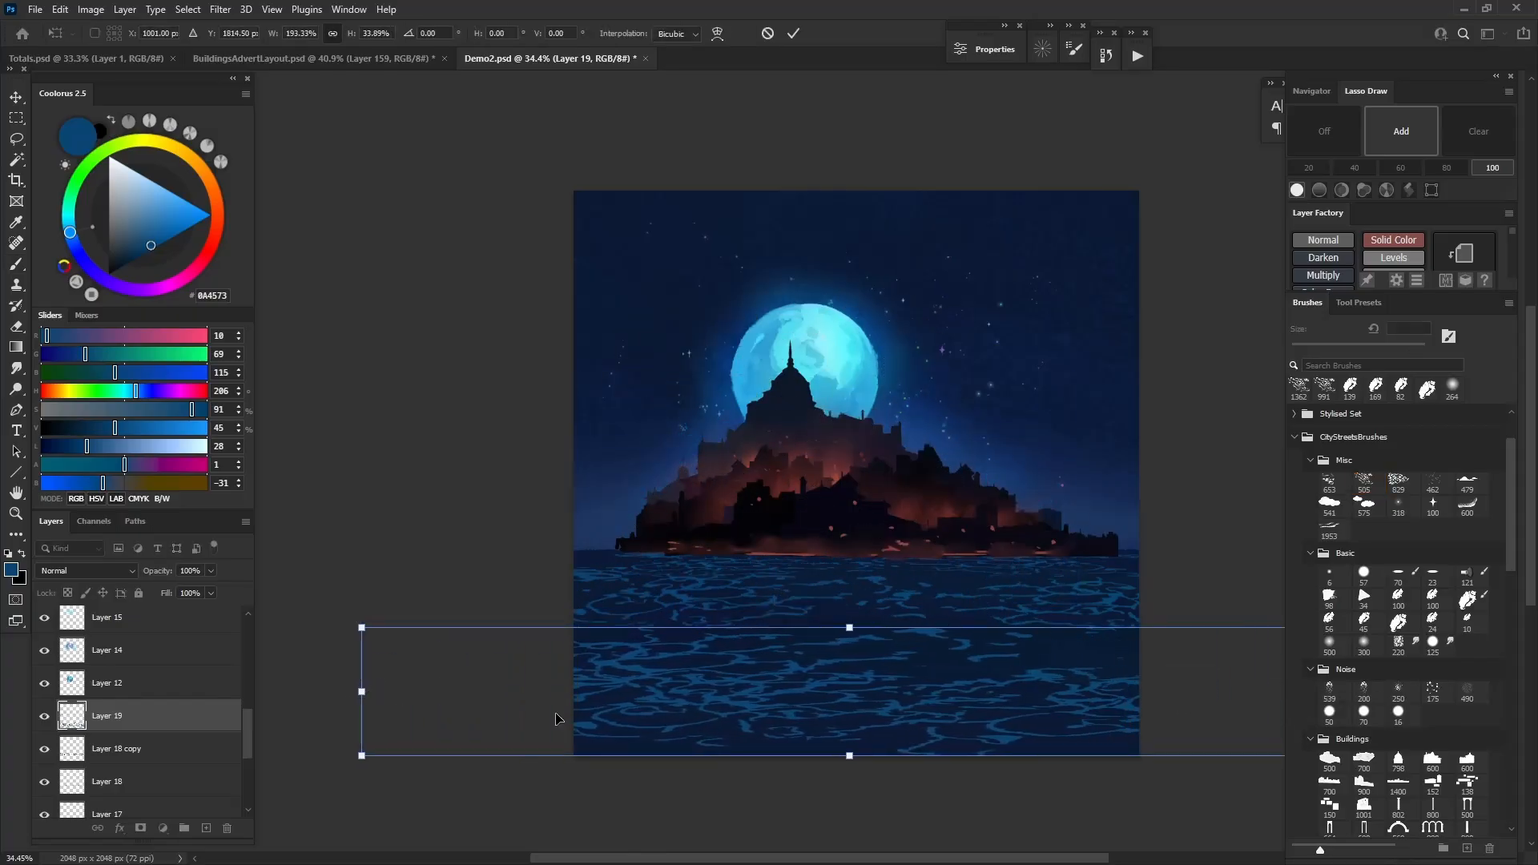
{"action": "left_click_drag", "start_coordinate": [628, 729], "coordinate": [638, 715]}
{"action": "left_click_drag", "start_coordinate": [858, 746], "coordinate": [858, 761]}
{"action": "left_click_drag", "start_coordinate": [710, 712], "coordinate": [774, 714]}
{"action": "key", "text": "Return"}
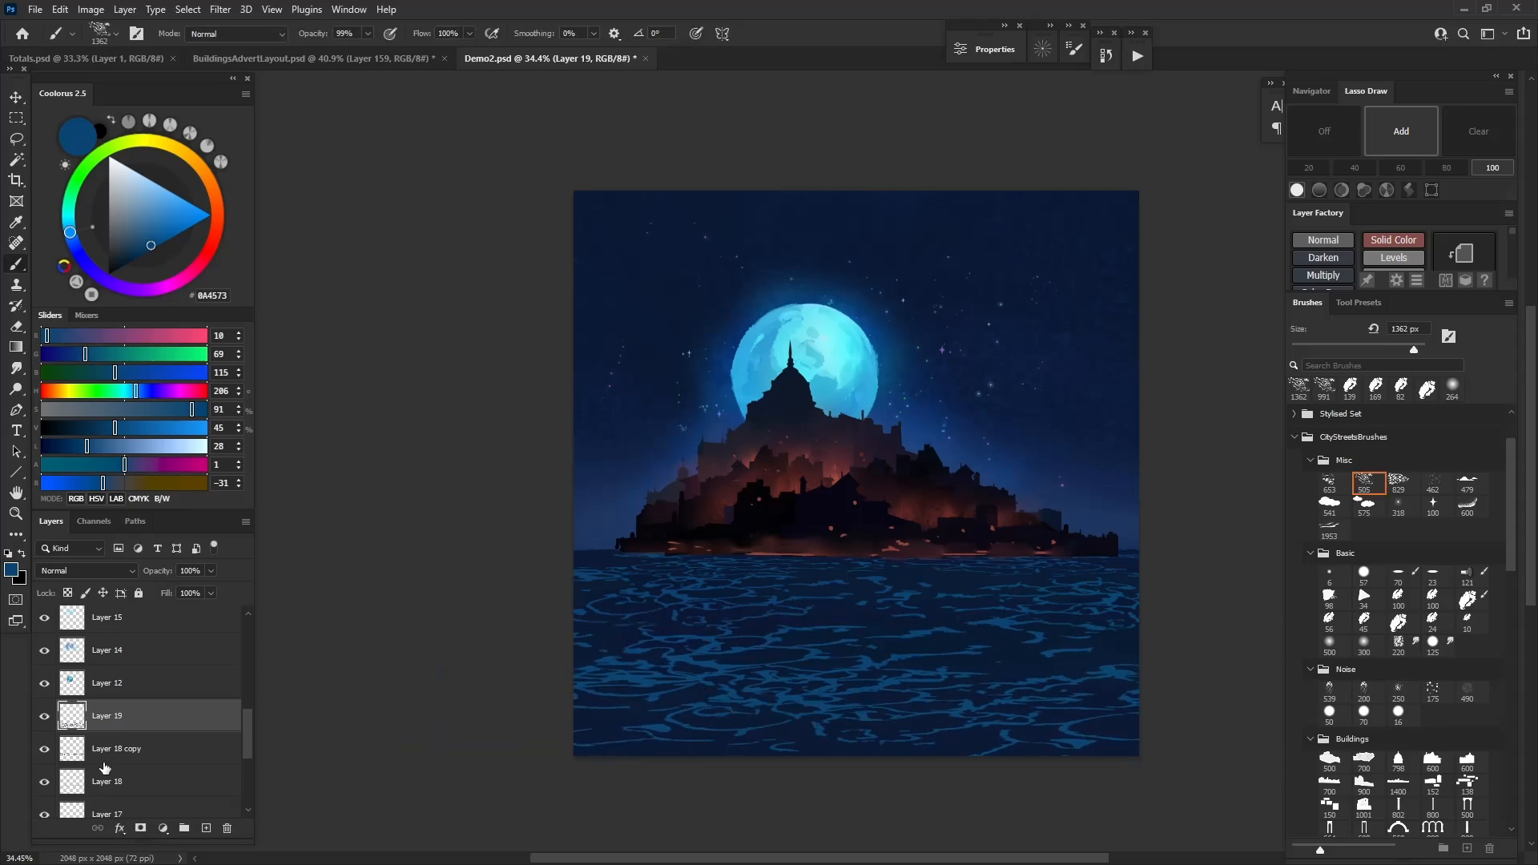
Merge the three ripple layers into Layer 18 and lock its transparent pixels
{"action": "key", "text": "ctrl+e"}
{"action": "key", "text": "ctrl+e"}
{"action": "left_click_drag", "start_coordinate": [795, 623], "coordinate": [789, 623]}
{"action": "left_click", "coordinate": [68, 593]}
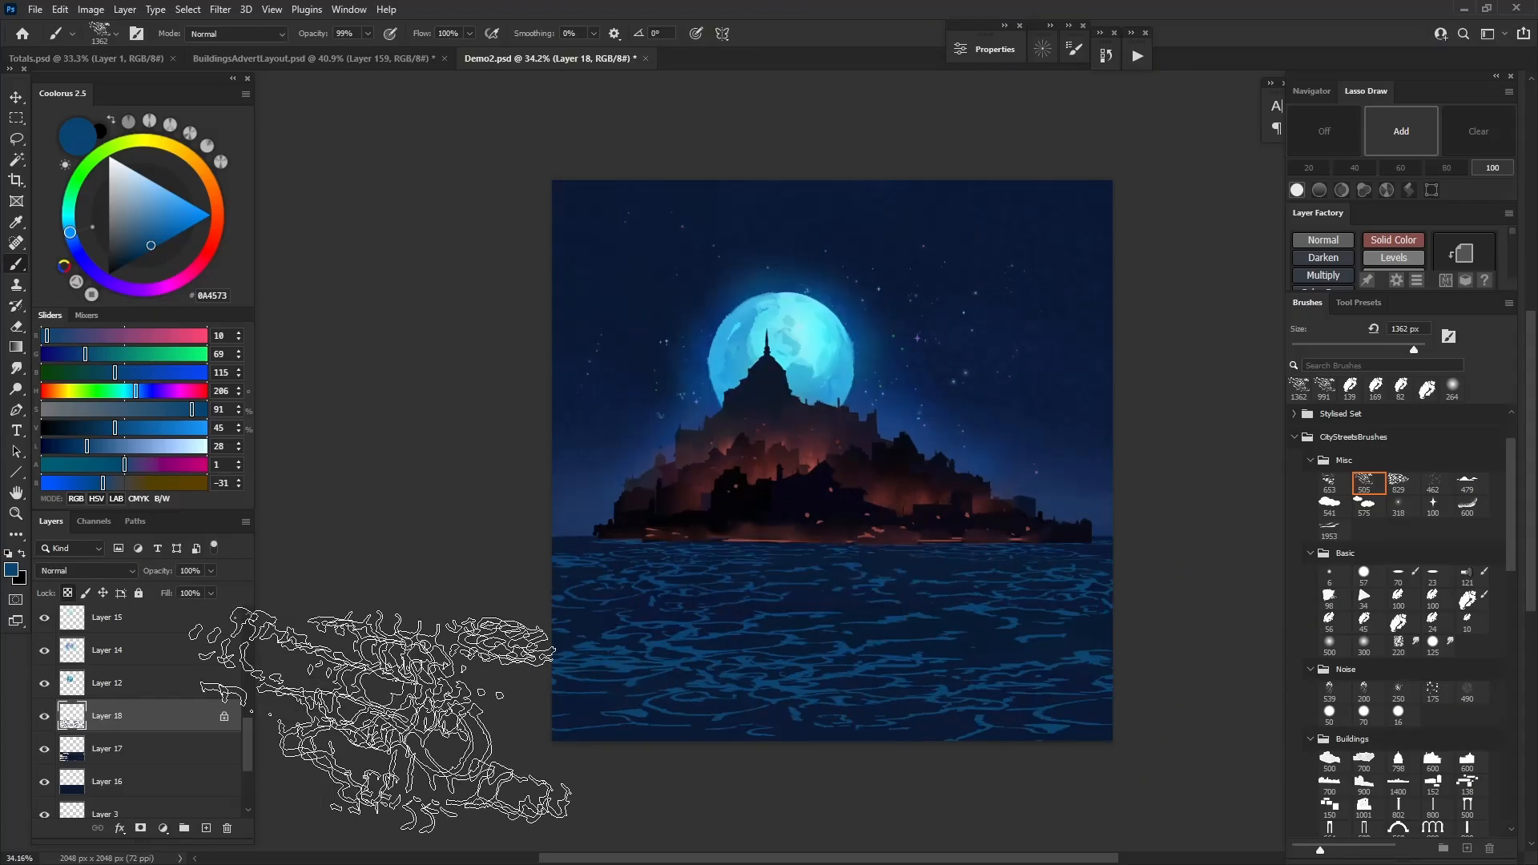
Darken the outer ripples with sampled blue 0B1A35 using the soft round 500 brush at 500 and 233 px, leaving a brighter central strip
{"action": "left_click", "coordinate": [1331, 645]}
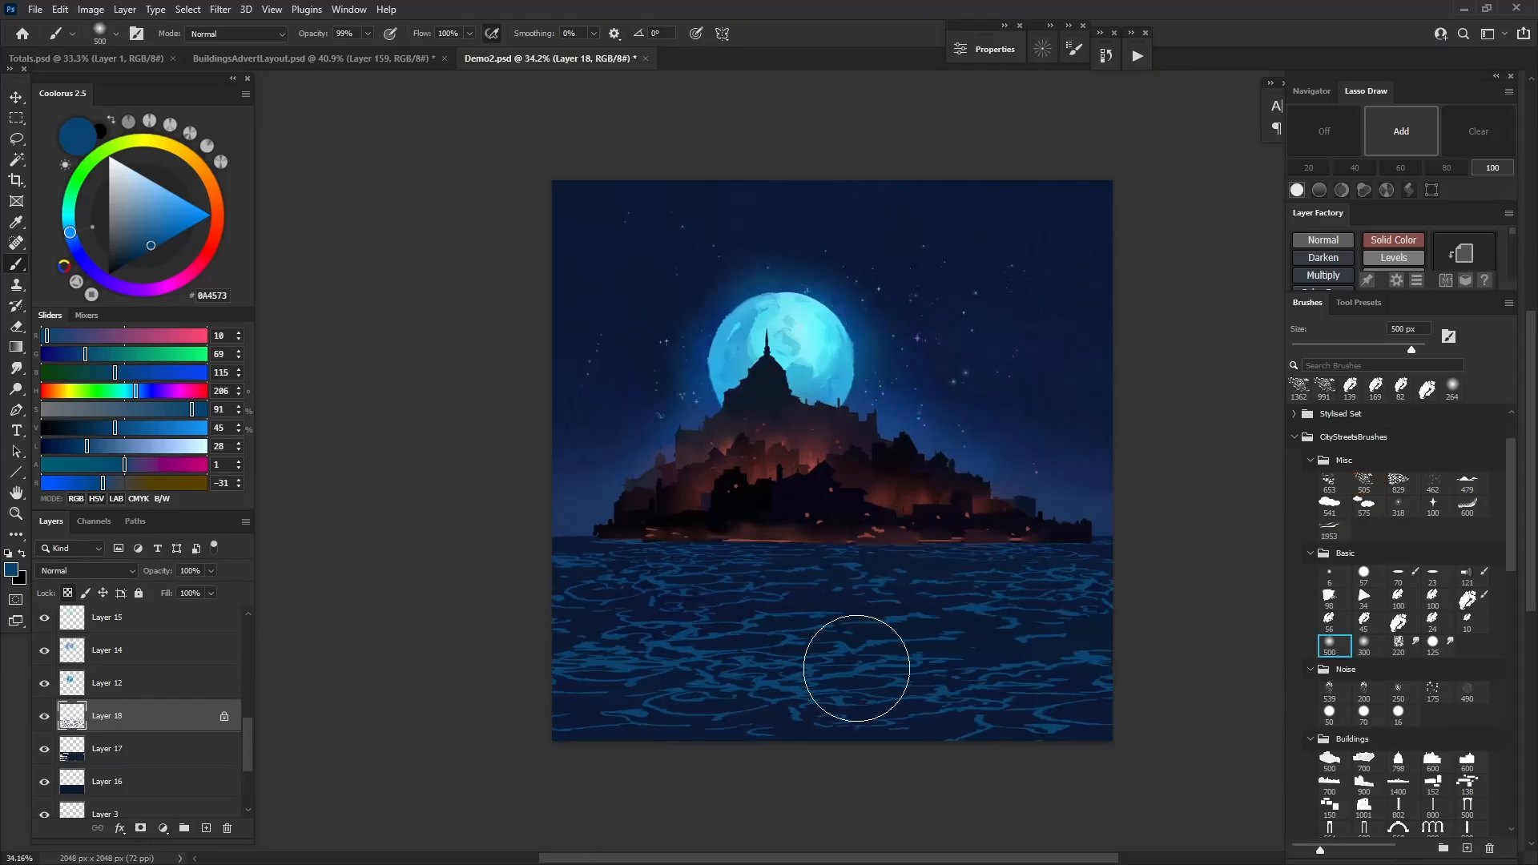
{"action": "left_click", "coordinate": [589, 632], "text": "alt"}
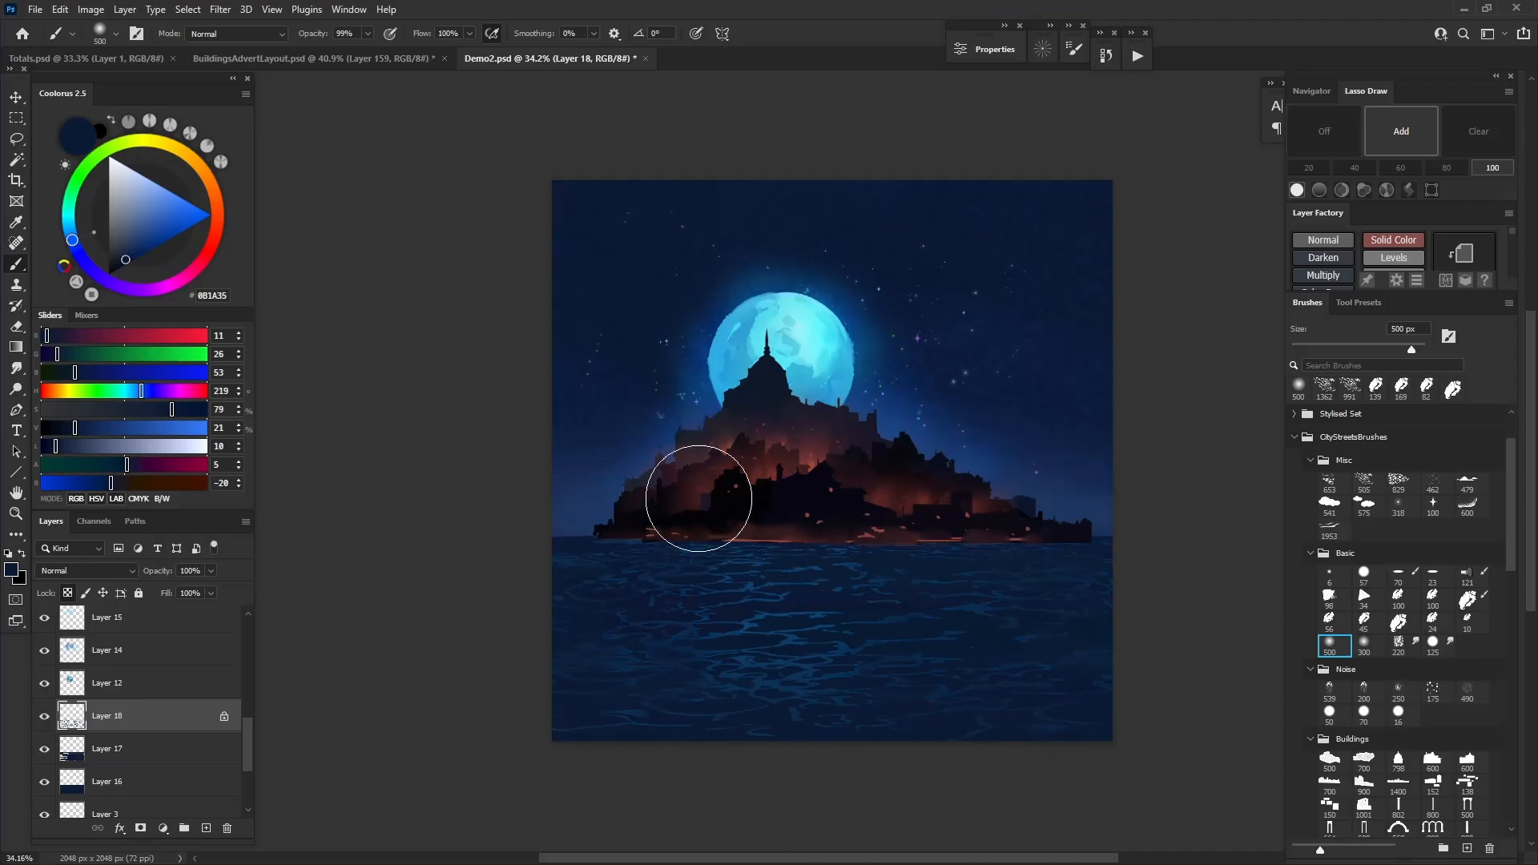
{"action": "mouse_move", "coordinate": [651, 698]}
{"action": "left_mouse_down"}
{"action": "mouse_move", "coordinate": [645, 728]}
{"action": "mouse_move", "coordinate": [536, 590]}
{"action": "mouse_move", "coordinate": [576, 577]}
{"action": "left_mouse_up"}
{"action": "right_click", "coordinate": [686, 618], "text": "alt"}
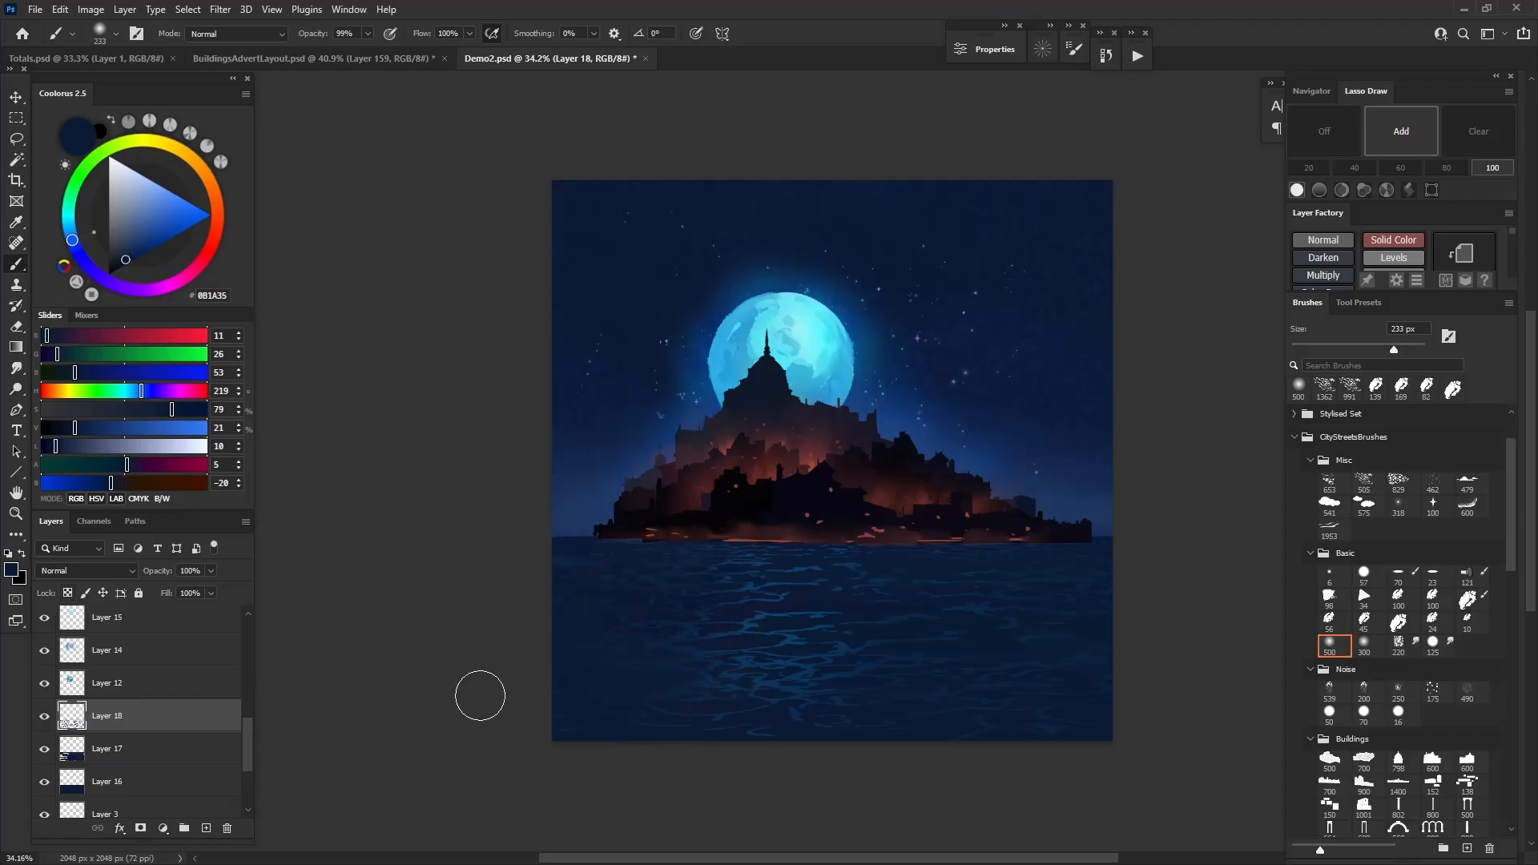
Erase parts of the ripple lines on Layer 18 with the Basic 56 brush at about 36 px to break up the pattern
{"action": "key", "text": "e"}
{"action": "right_click", "coordinate": [806, 638], "text": "alt"}
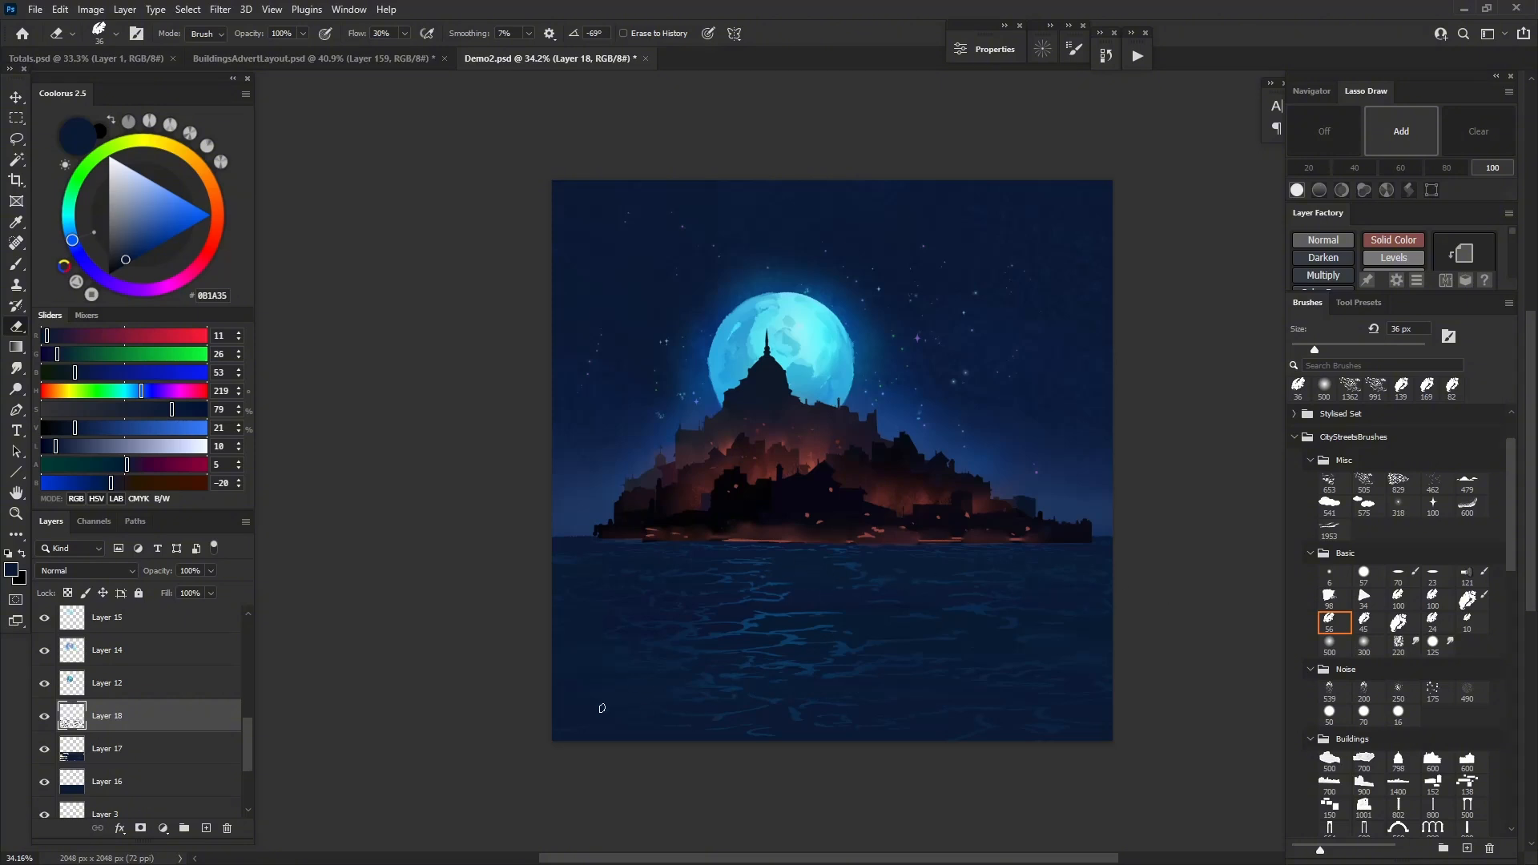
{"action": "scroll", "coordinate": [564, 618], "scroll_direction": "down", "scroll_amount": 3}
{"action": "scroll", "coordinate": [617, 619], "scroll_direction": "up", "scroll_amount": 3}
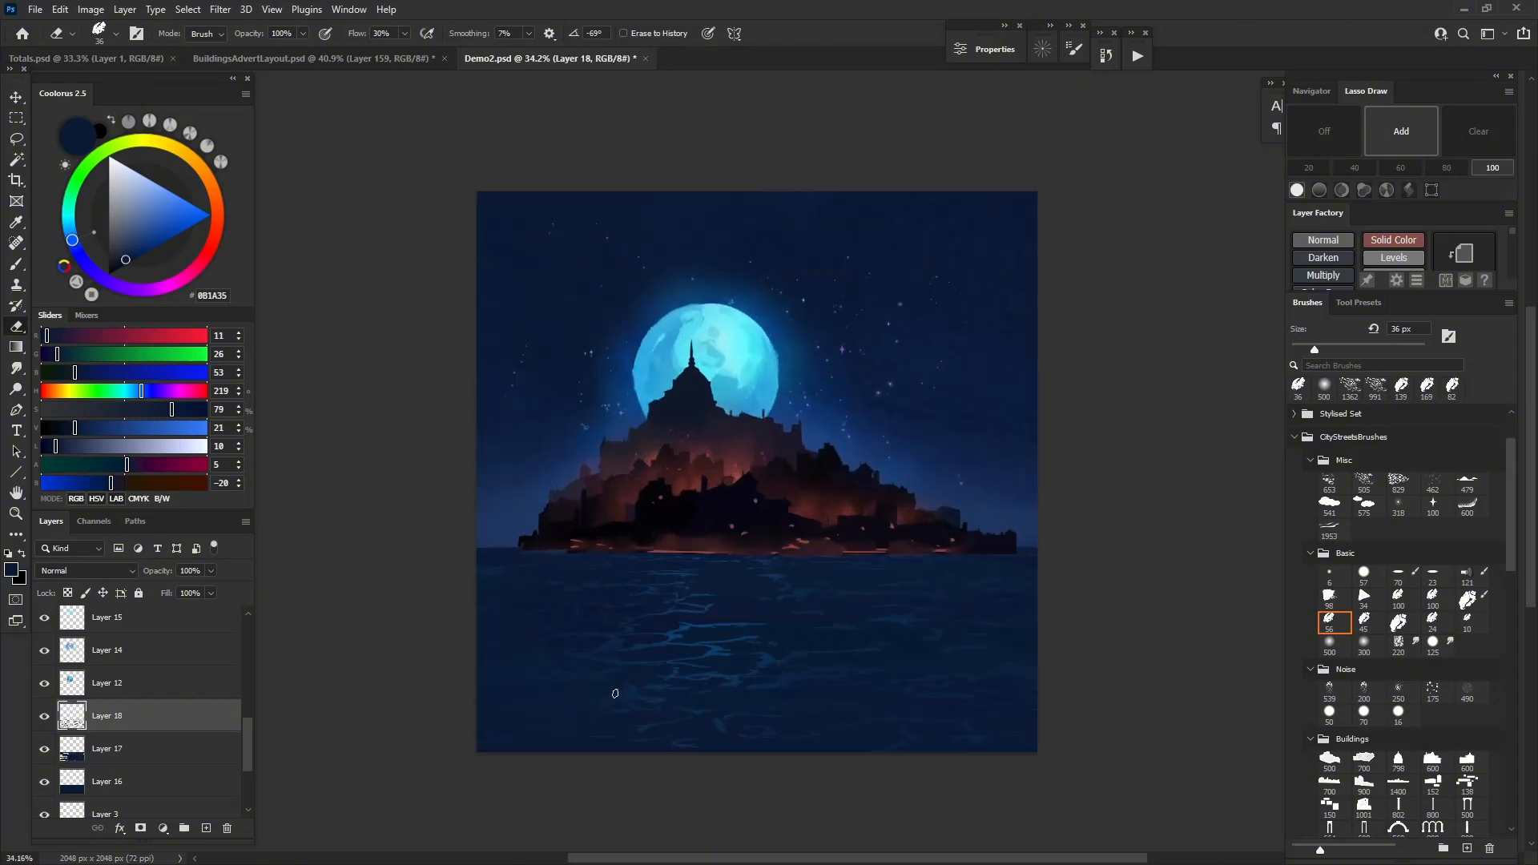
{"action": "key", "text": "b"}
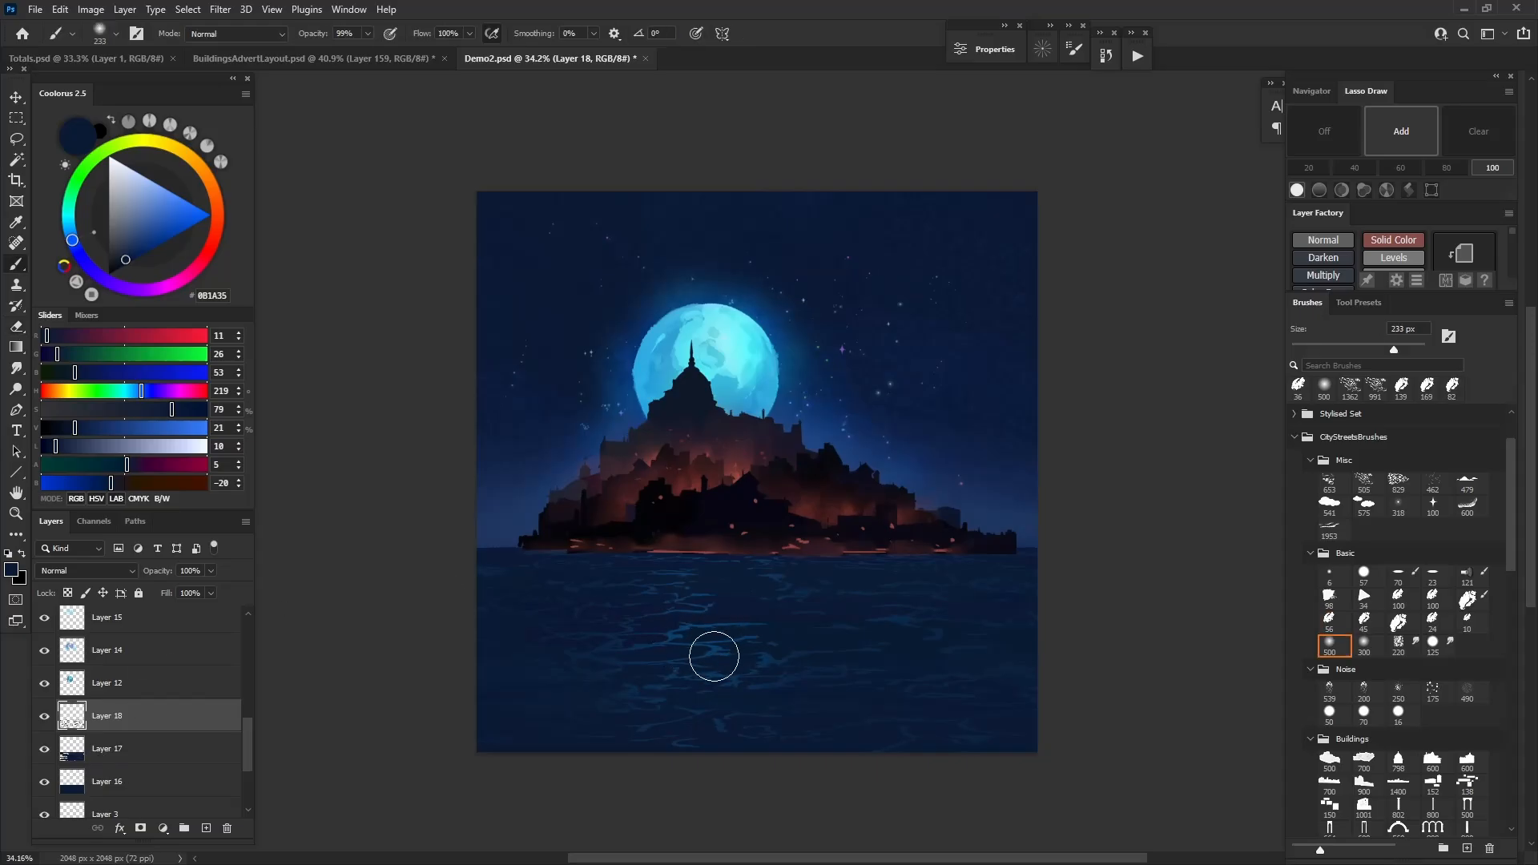
Brighten the central ripples on Layer 18 with sampled blue 0A3A64 using the Basic 45 brush at 37 px
{"action": "left_click", "coordinate": [1363, 621]}
{"action": "left_click", "coordinate": [713, 652], "text": "alt"}
{"action": "right_click", "coordinate": [713, 664], "text": "alt"}
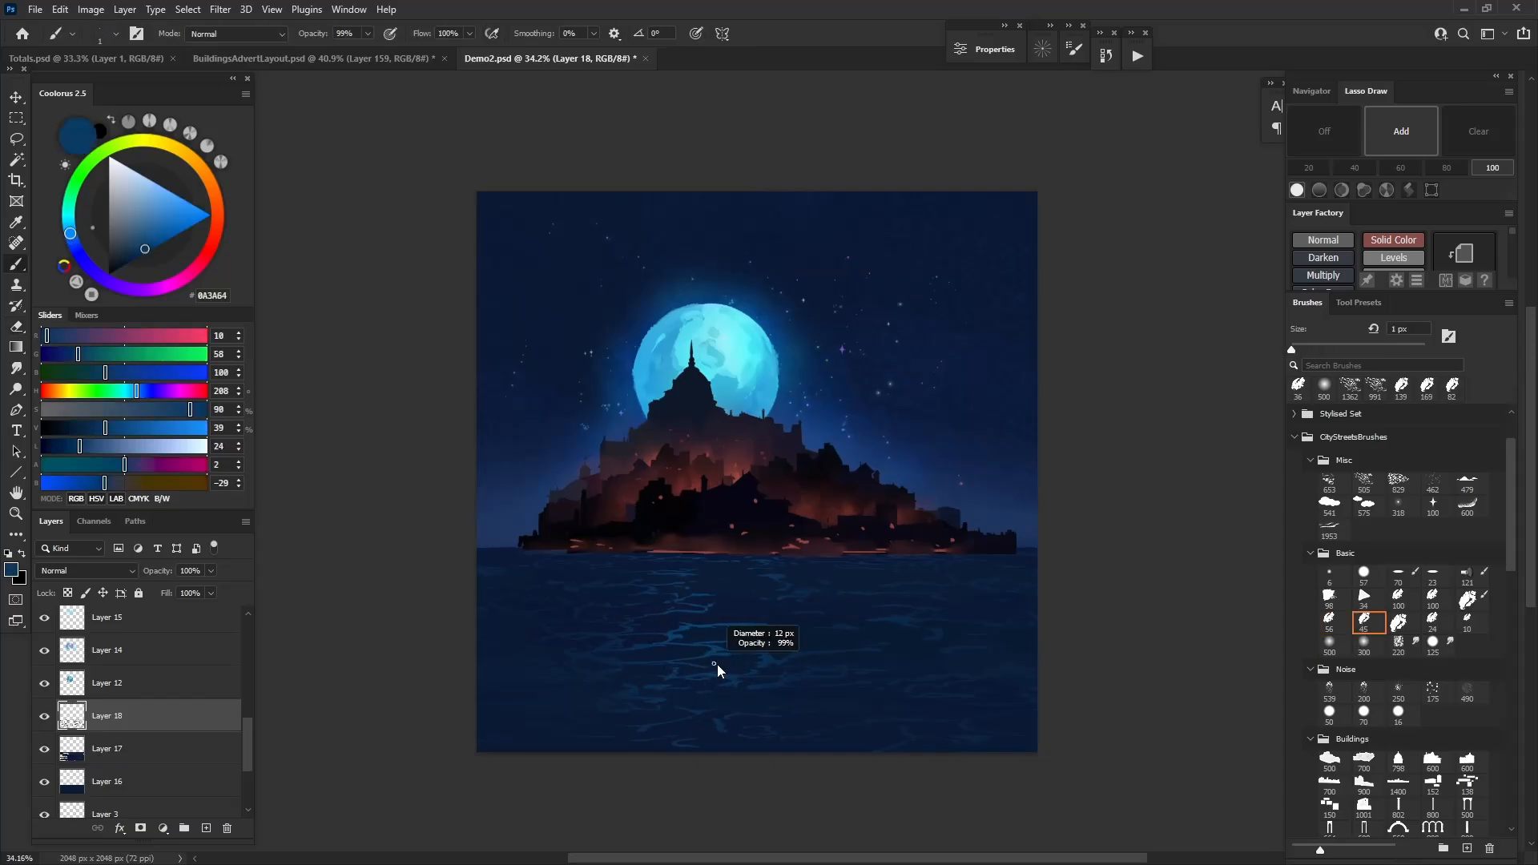
{"action": "left_click_drag", "start_coordinate": [716, 654], "coordinate": [861, 673]}
{"action": "right_click", "coordinate": [750, 664], "text": "alt"}
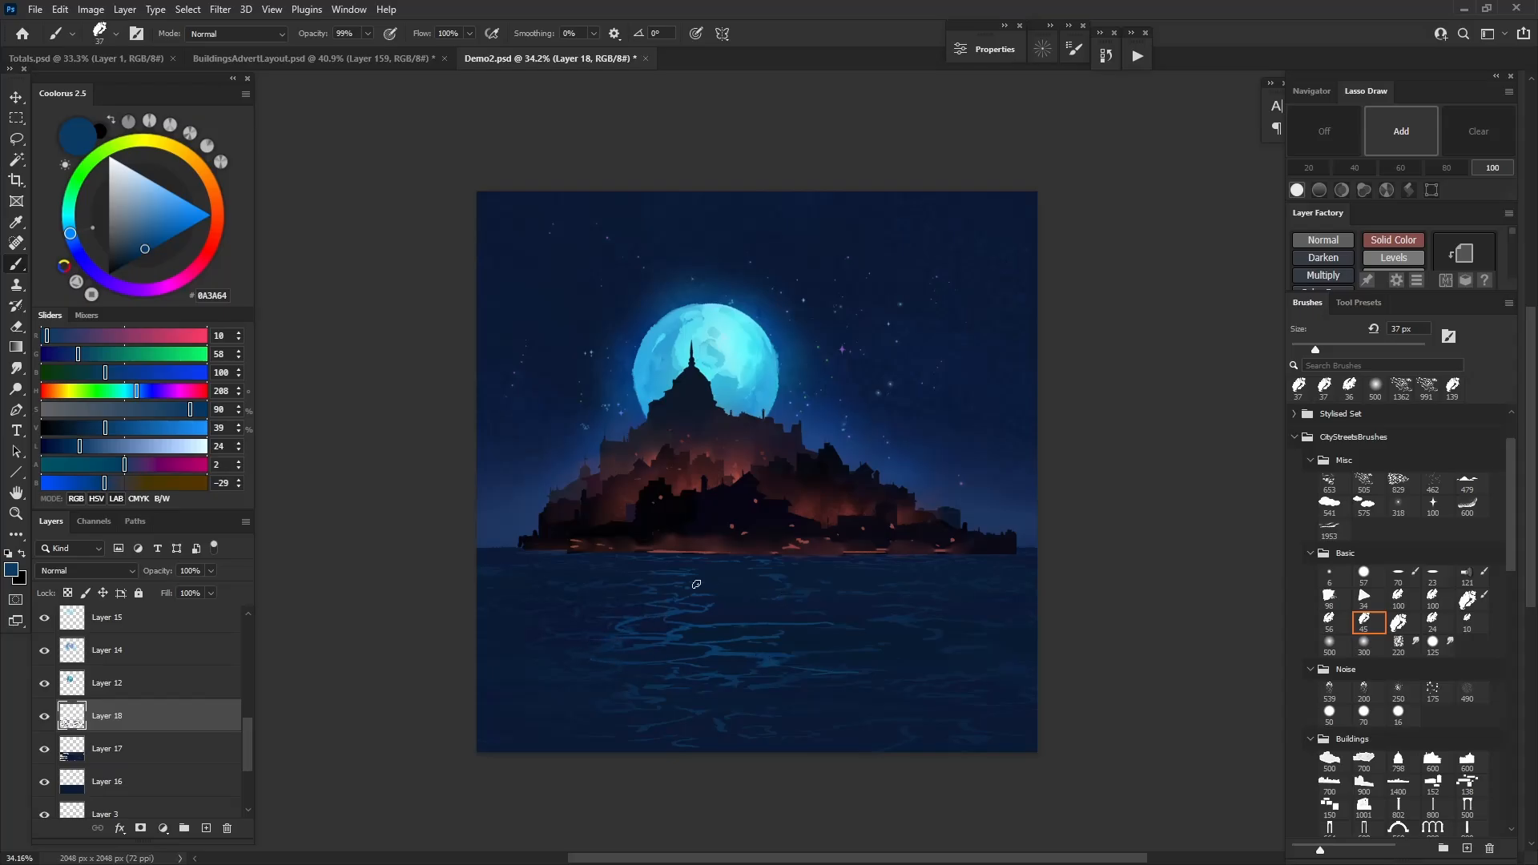
{"action": "left_click_drag", "start_coordinate": [610, 645], "coordinate": [596, 653]}
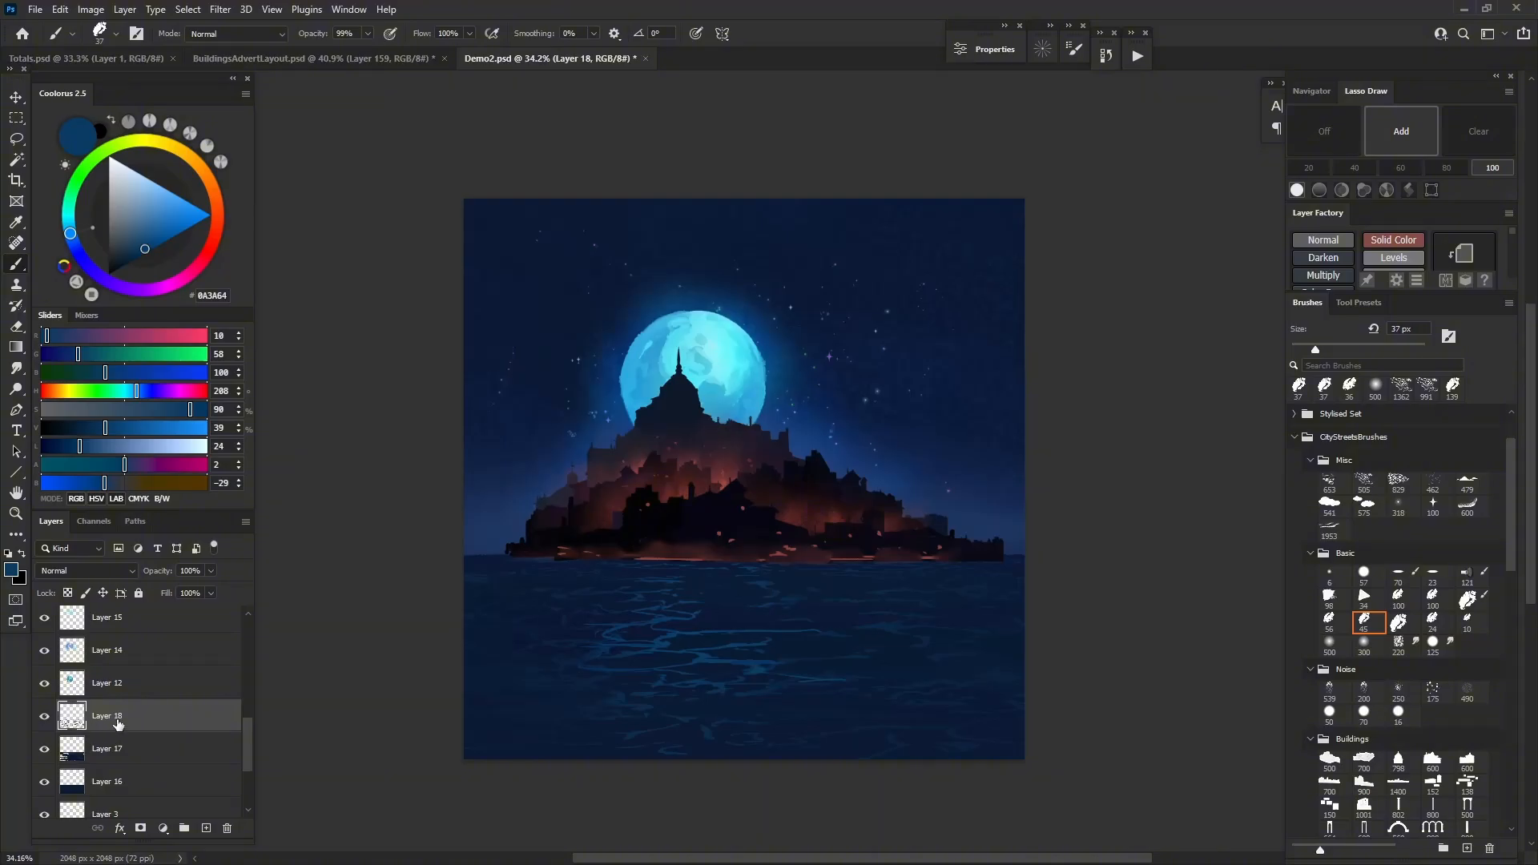
Duplicate Layer 18, place the copy directly beneath it, flip it horizontally and shift it slightly left
{"action": "key", "text": "ctrl+j"}
{"action": "left_click_drag", "start_coordinate": [100, 735], "coordinate": [106, 759]}
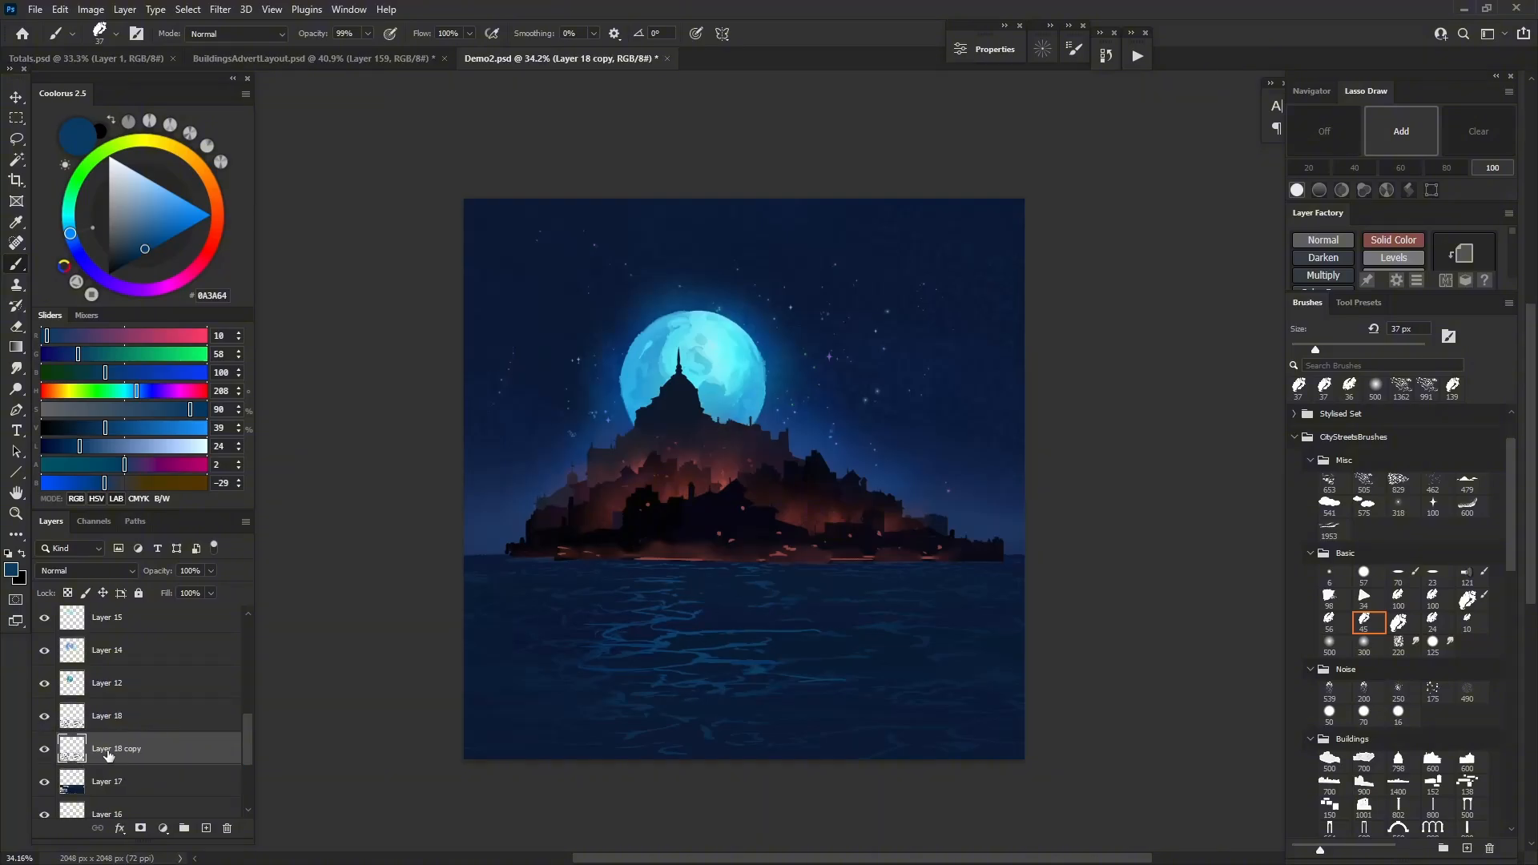
{"action": "key", "text": "ctrl+t"}
{"action": "right_click", "coordinate": [659, 694]}
{"action": "left_click", "coordinate": [666, 687]}
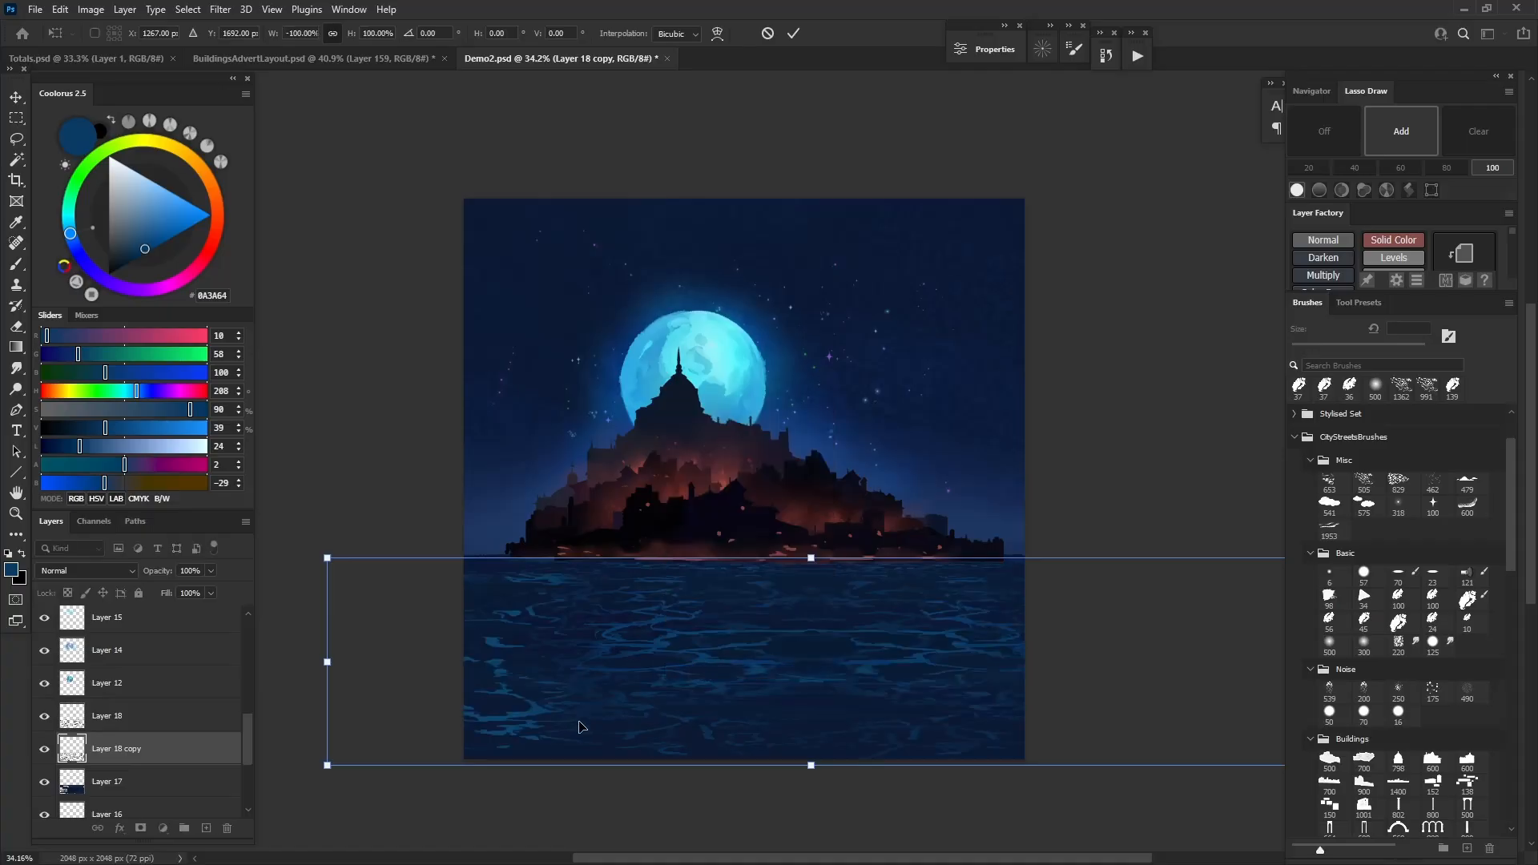
{"action": "mouse_move", "coordinate": [580, 724]}
{"action": "left_mouse_down"}
{"action": "mouse_move", "coordinate": [574, 678]}
{"action": "mouse_move", "coordinate": [552, 716]}
{"action": "left_mouse_up"}
{"action": "key", "text": "Return"}
Darken the flipped ripple copy with Hue/Saturation, setting Lightness to -40
{"action": "key", "text": "ctrl+u"}
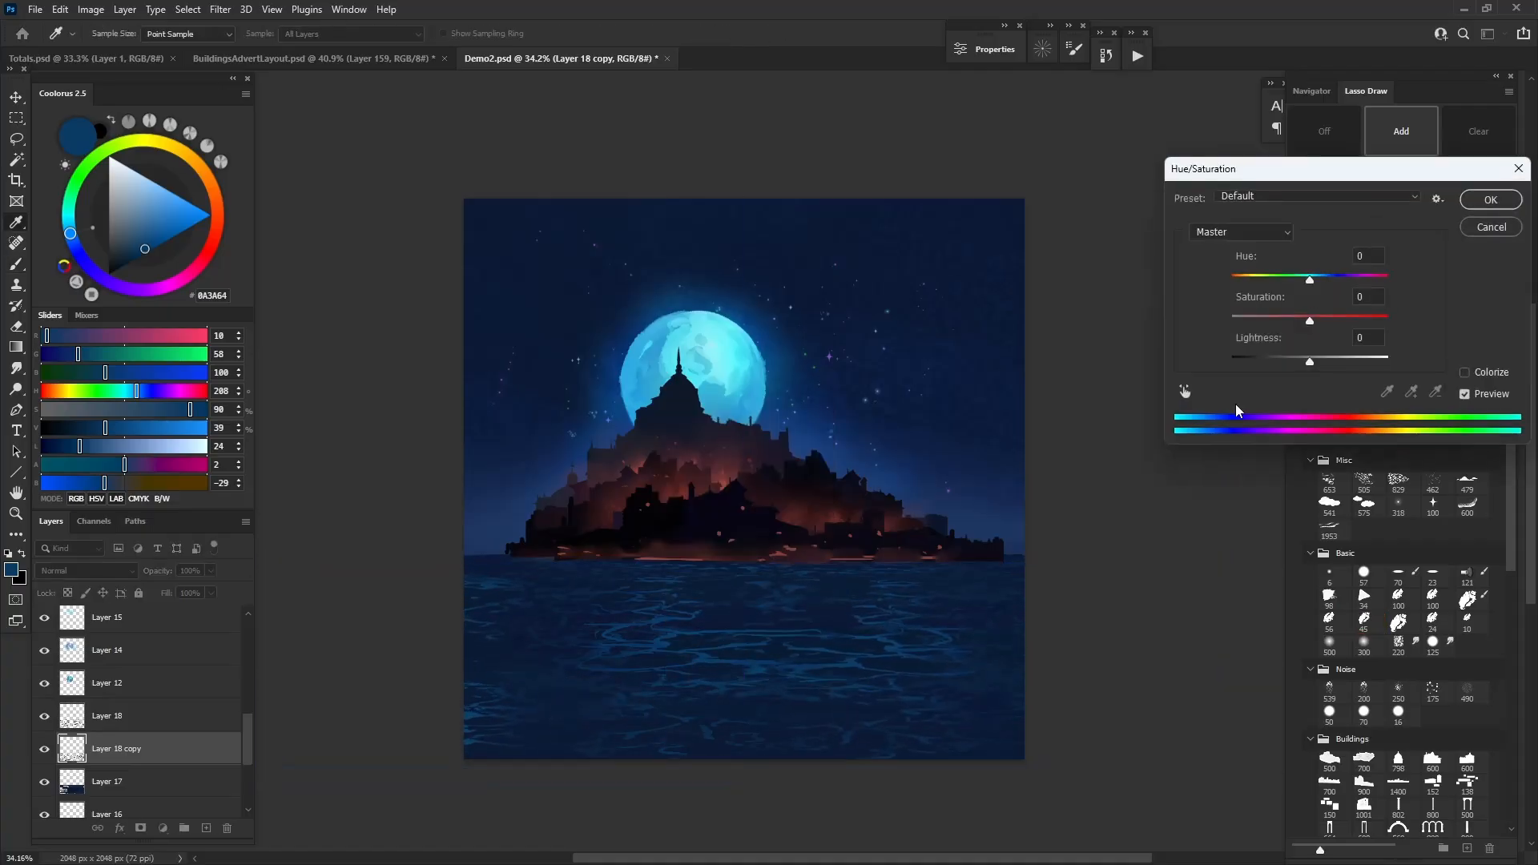
{"action": "mouse_move", "coordinate": [1307, 363]}
{"action": "left_mouse_down"}
{"action": "mouse_move", "coordinate": [1264, 356]}
{"action": "mouse_move", "coordinate": [1281, 356]}
{"action": "left_mouse_up"}
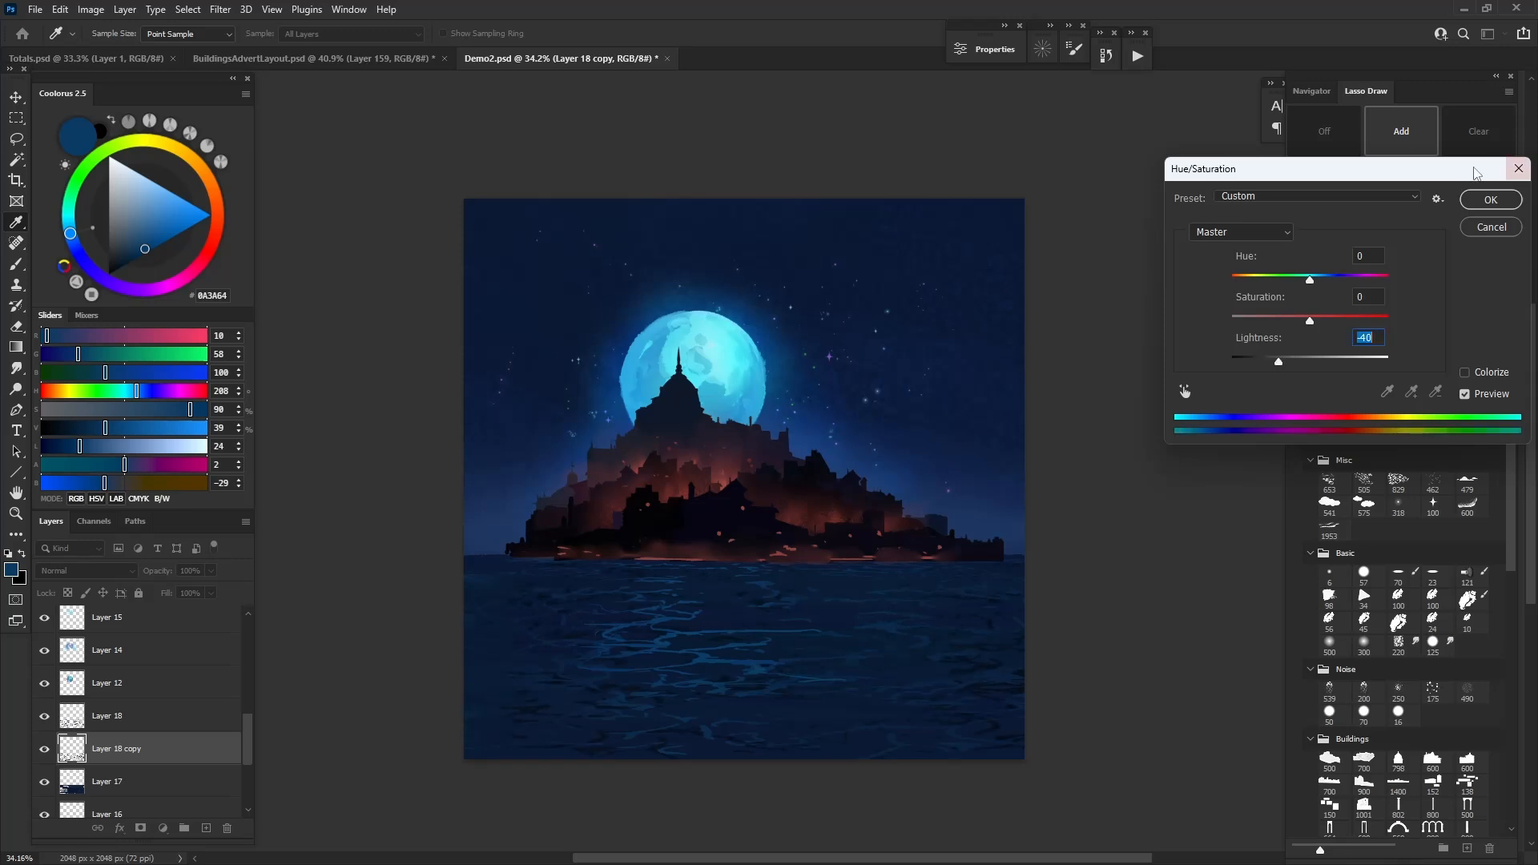
{"action": "left_click", "coordinate": [1488, 202]}
Stretch the dark ripple copy vertically over the sea and clip it to Layer 17
{"action": "key", "text": "ctrl+t"}
{"action": "left_click_drag", "start_coordinate": [741, 770], "coordinate": [728, 862]}
{"action": "mouse_move", "coordinate": [617, 774]}
{"action": "left_mouse_down"}
{"action": "mouse_move", "coordinate": [617, 647]}
{"action": "mouse_move", "coordinate": [638, 691]}
{"action": "left_mouse_up"}
{"action": "key", "text": "Return"}
{"action": "key", "text": "b"}
{"action": "left_click", "coordinate": [98, 762], "text": "alt"}
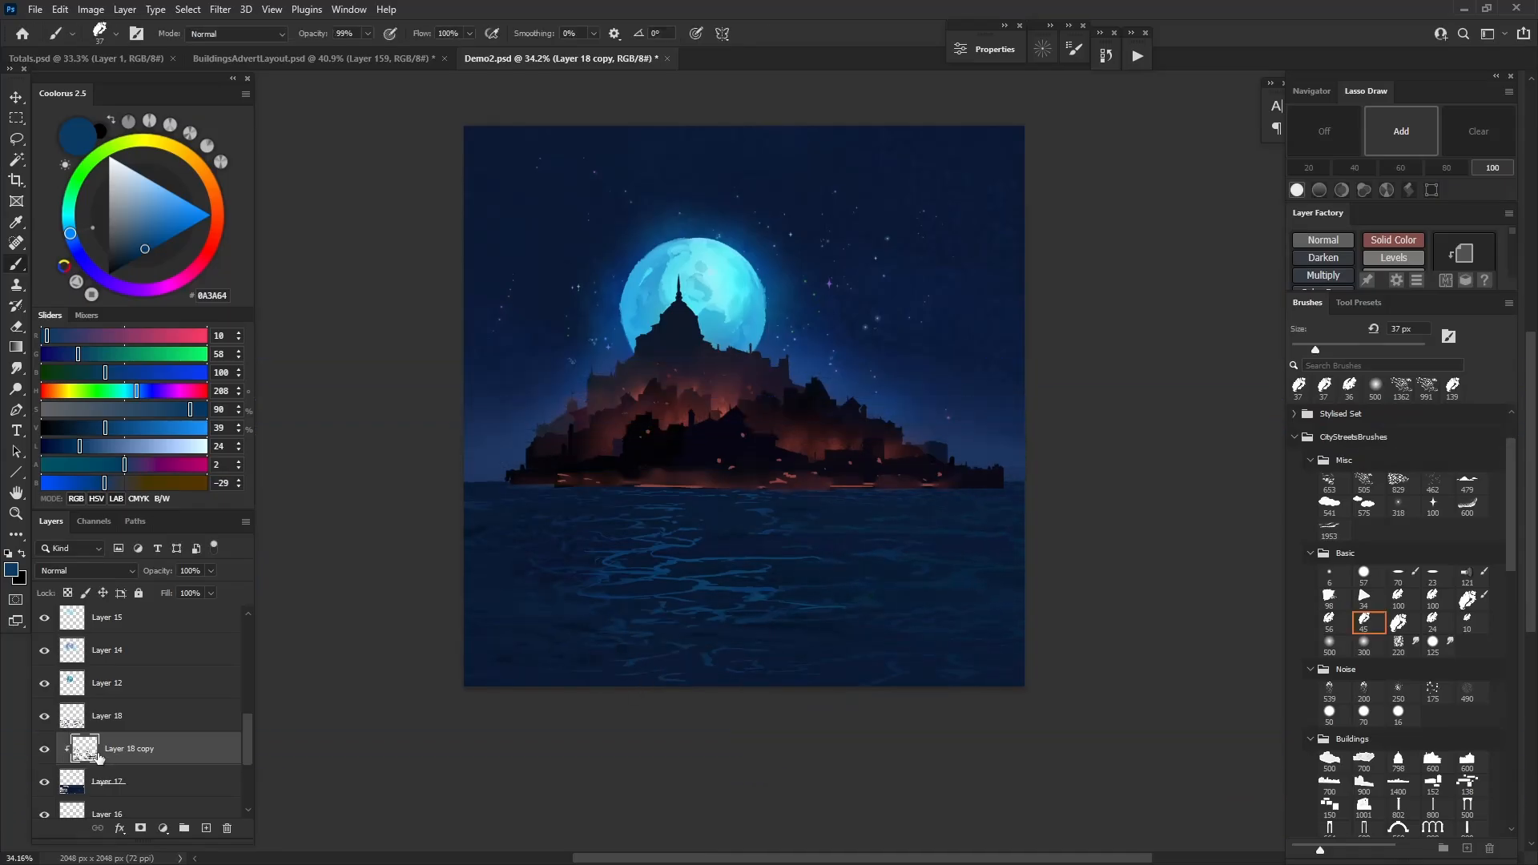
Move the dark ripple copy beneath Layer 17, clip it to Layer 16 and reposition it across the water
{"action": "scroll", "coordinate": [62, 703], "scroll_direction": "down", "scroll_amount": 3}
{"action": "left_click_drag", "start_coordinate": [116, 657], "coordinate": [96, 715]}
{"action": "left_click", "coordinate": [111, 698], "text": "alt"}
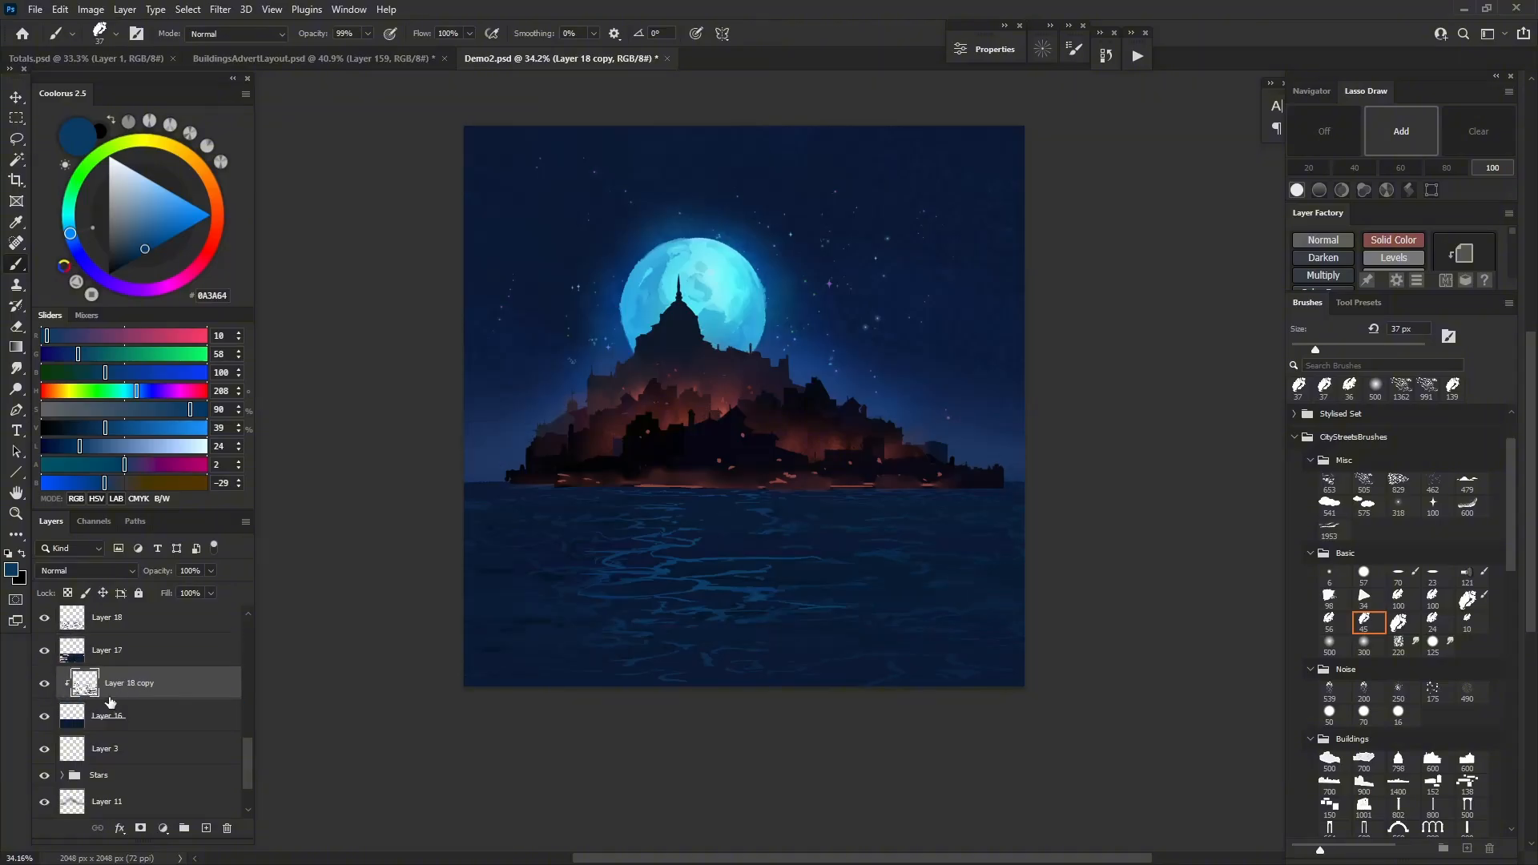
{"action": "key", "text": "ctrl+t"}
{"action": "mouse_move", "coordinate": [772, 769]}
{"action": "left_mouse_down"}
{"action": "mouse_move", "coordinate": [769, 677]}
{"action": "mouse_move", "coordinate": [675, 678]}
{"action": "mouse_move", "coordinate": [676, 664]}
{"action": "left_mouse_up"}
{"action": "scroll", "coordinate": [699, 687], "scroll_direction": "down", "scroll_amount": 1}
{"action": "scroll", "coordinate": [699, 687], "scroll_direction": "down", "scroll_amount": 1}
{"action": "key", "text": "Return"}
Duplicate the dark ripple layer, place the duplicate beneath it and shift it left
{"action": "key", "text": "ctrl+j"}
{"action": "key", "text": "b"}
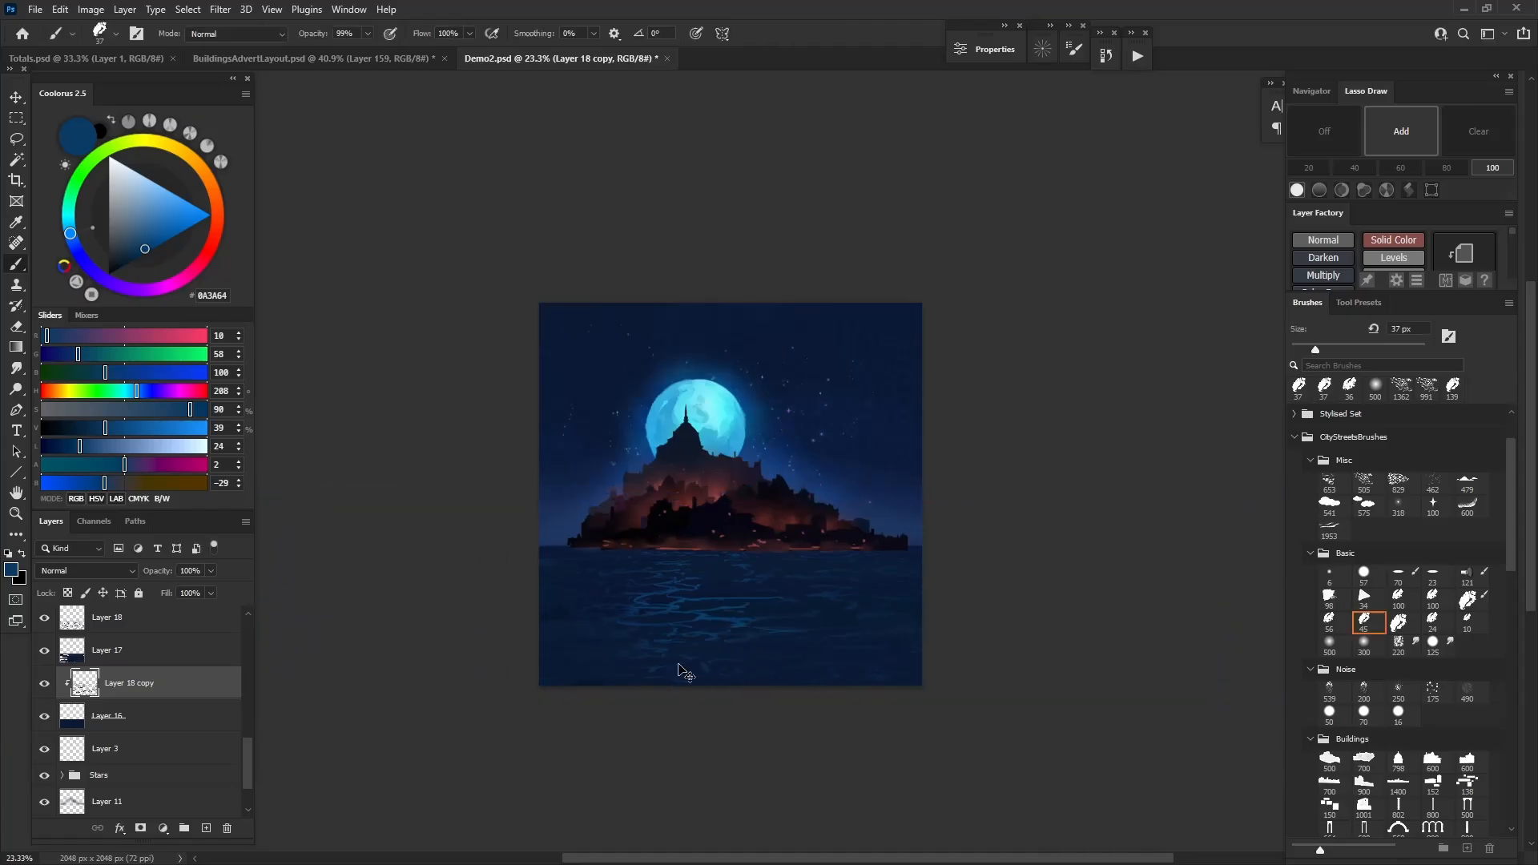
{"action": "left_click_drag", "start_coordinate": [113, 693], "coordinate": [120, 727]}
{"action": "key", "text": "ctrl+t"}
{"action": "mouse_move", "coordinate": [610, 635]}
{"action": "left_mouse_down"}
{"action": "mouse_move", "coordinate": [983, 656]}
{"action": "mouse_move", "coordinate": [412, 633]}
{"action": "mouse_move", "coordinate": [515, 638]}
{"action": "left_mouse_up"}
{"action": "key", "text": "Return"}
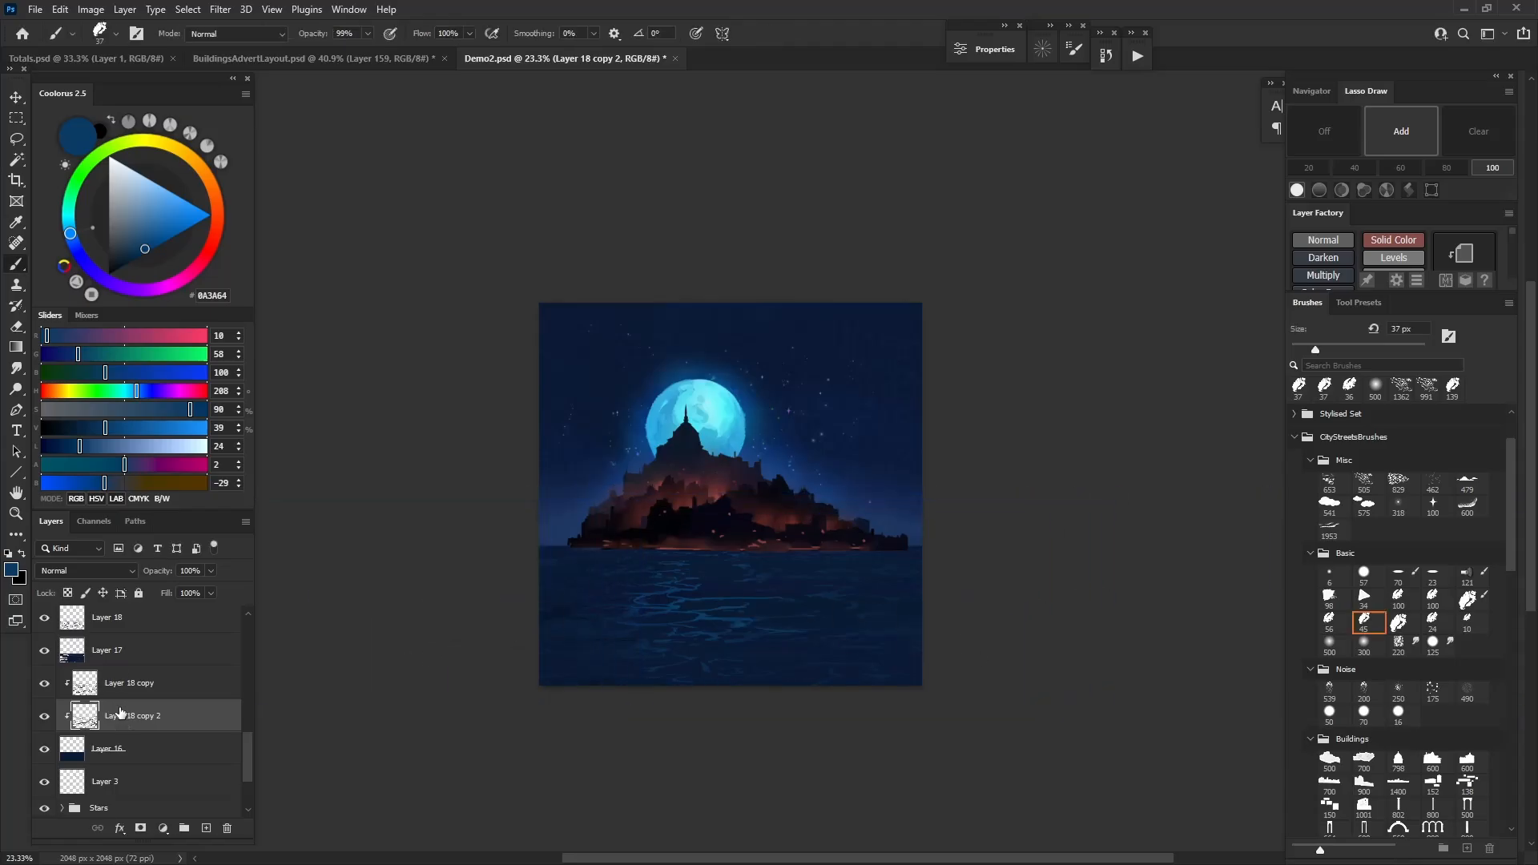
Clip Layer 18 copy 2 to Layer 17, then stretch it taller and offset it to the left over the sea
{"action": "left_click_drag", "start_coordinate": [116, 715], "coordinate": [110, 658]}
{"action": "key", "text": "ctrl+t"}
{"action": "left_click_drag", "start_coordinate": [721, 671], "coordinate": [693, 642]}
{"action": "left_click_drag", "start_coordinate": [612, 712], "coordinate": [612, 826]}
{"action": "mouse_move", "coordinate": [589, 758]}
{"action": "left_mouse_down"}
{"action": "mouse_move", "coordinate": [409, 747]}
{"action": "mouse_move", "coordinate": [437, 737]}
{"action": "left_mouse_up"}
{"action": "key", "text": "Return"}
{"action": "scroll", "coordinate": [551, 632], "scroll_direction": "down", "scroll_amount": 3}
{"action": "scroll", "coordinate": [551, 632], "scroll_direction": "up", "scroll_amount": 5}
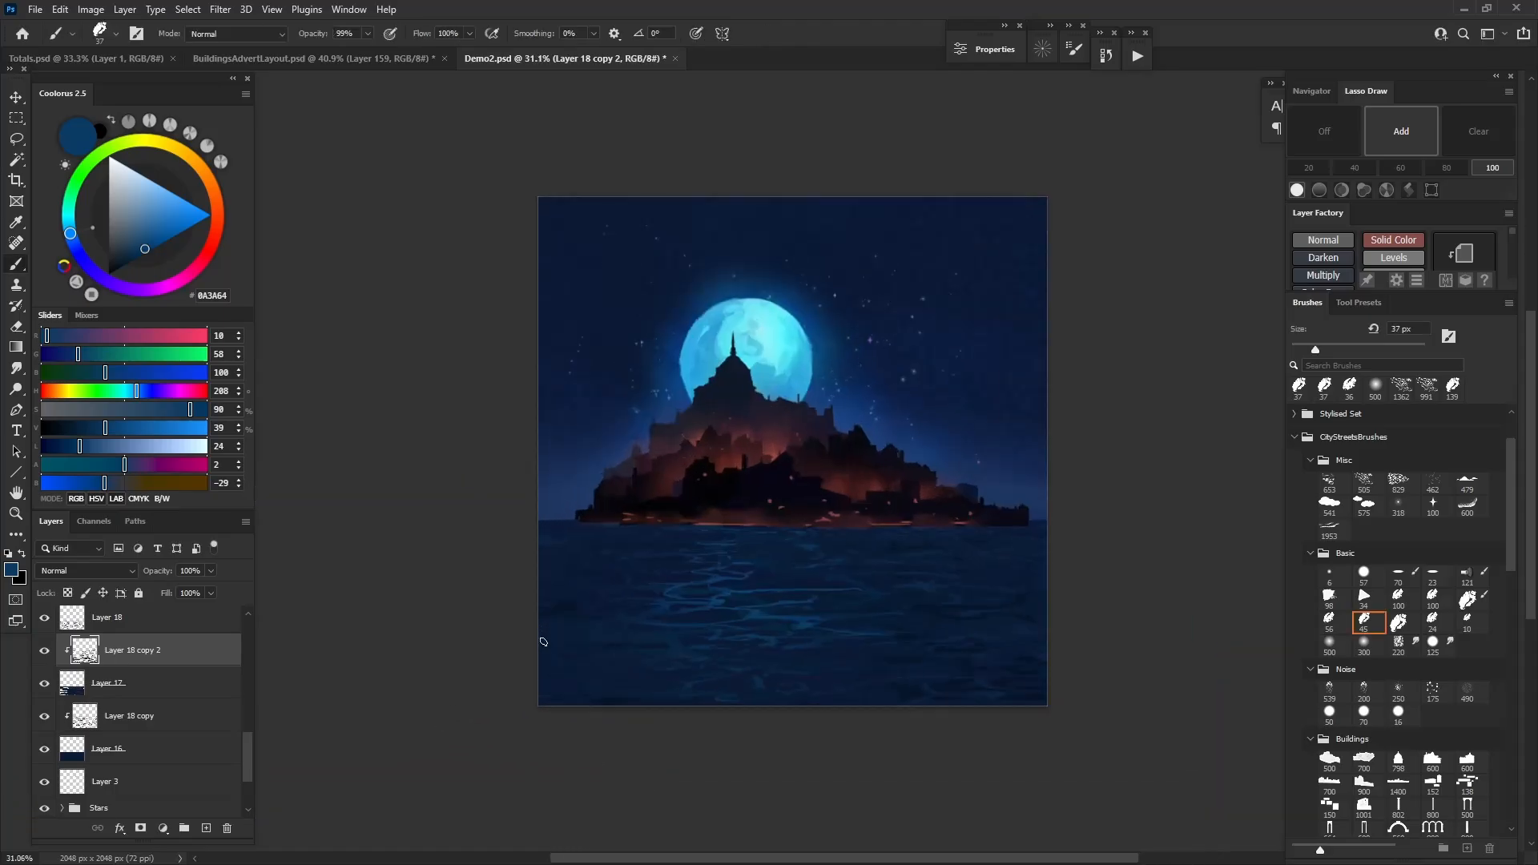
Erase parts of the dark ripples on Layer 18 copy 2 with the Basic 56 brush at 143 px
{"action": "key", "text": "e"}
{"action": "right_click", "coordinate": [848, 582], "text": "alt"}
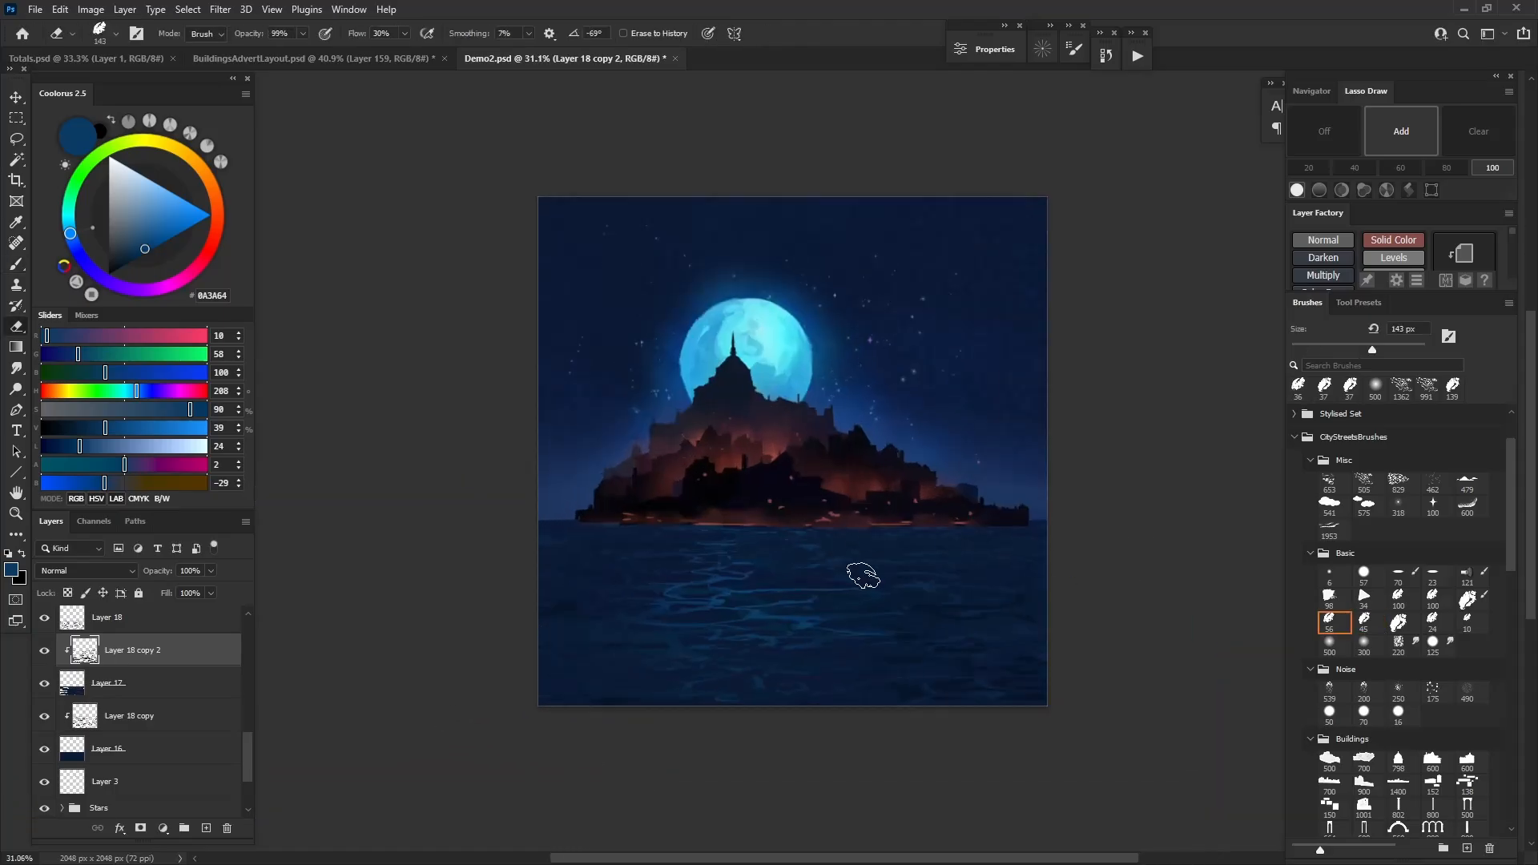
{"action": "mouse_move", "coordinate": [863, 574]}
{"action": "left_mouse_down"}
{"action": "mouse_move", "coordinate": [831, 601]}
{"action": "mouse_move", "coordinate": [890, 612]}
{"action": "left_mouse_up"}
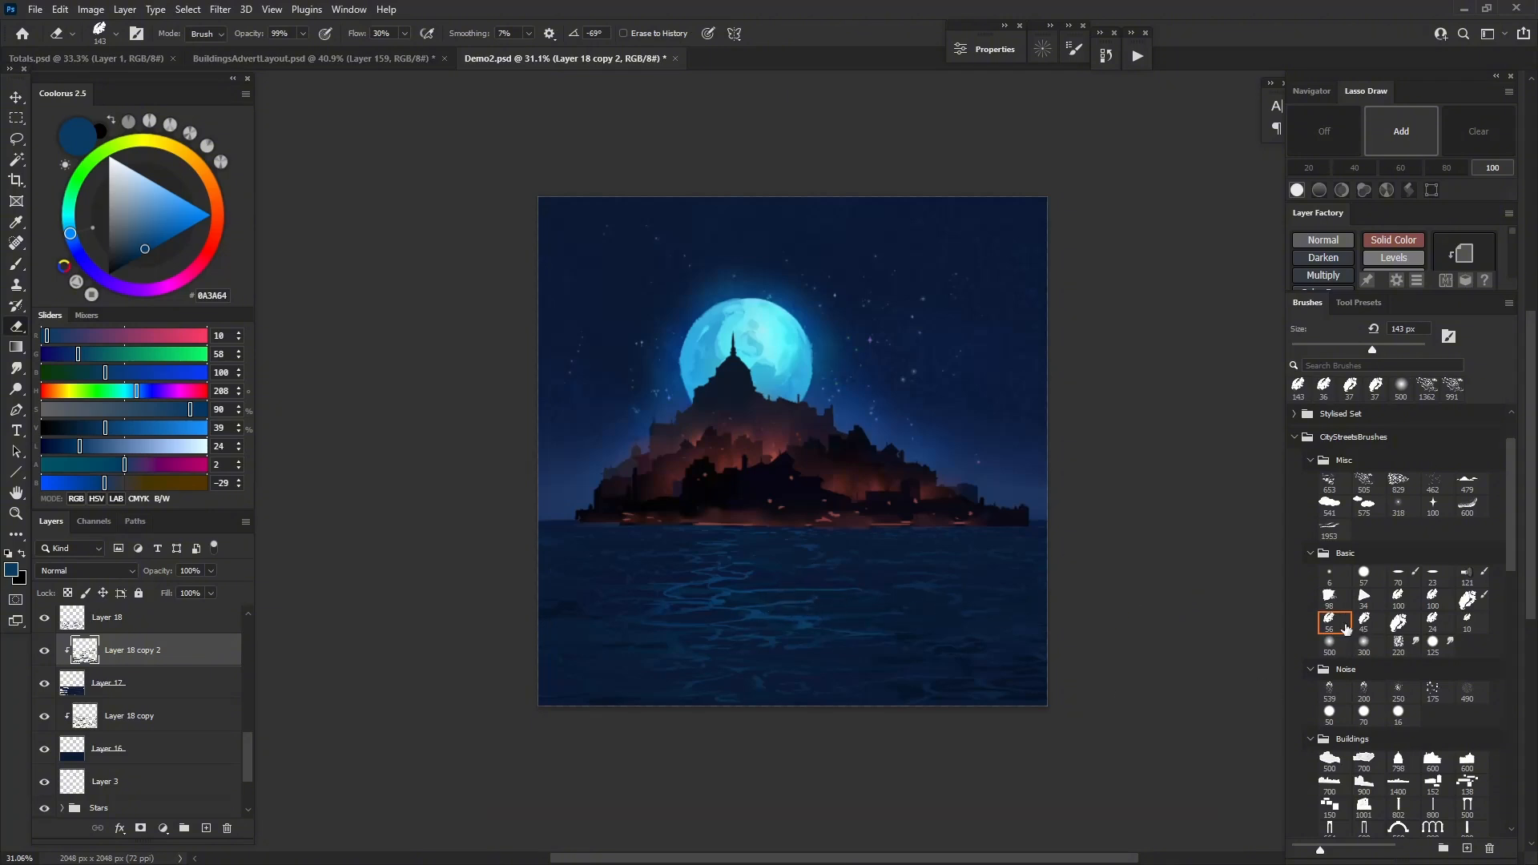
{"action": "right_click", "coordinate": [761, 707], "text": "alt"}
{"action": "key", "text": "b"}
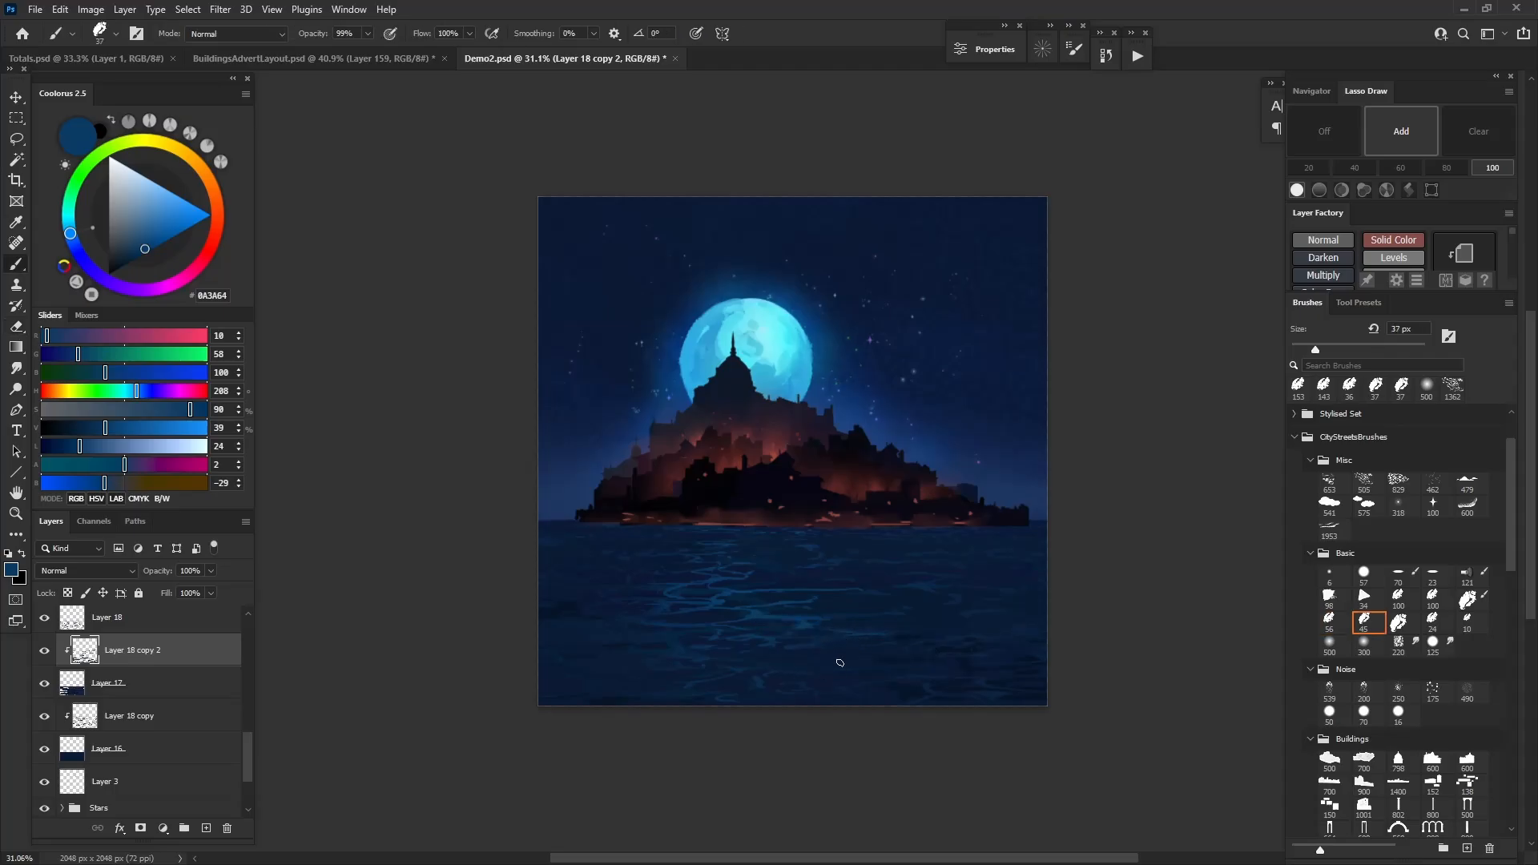
Darken the ripples in the lower and outer sea on Layer 18 copy 2 with sampled 071324 using the soft round 500 brush at up to 452 px
{"action": "left_click", "coordinate": [987, 685], "text": "alt"}
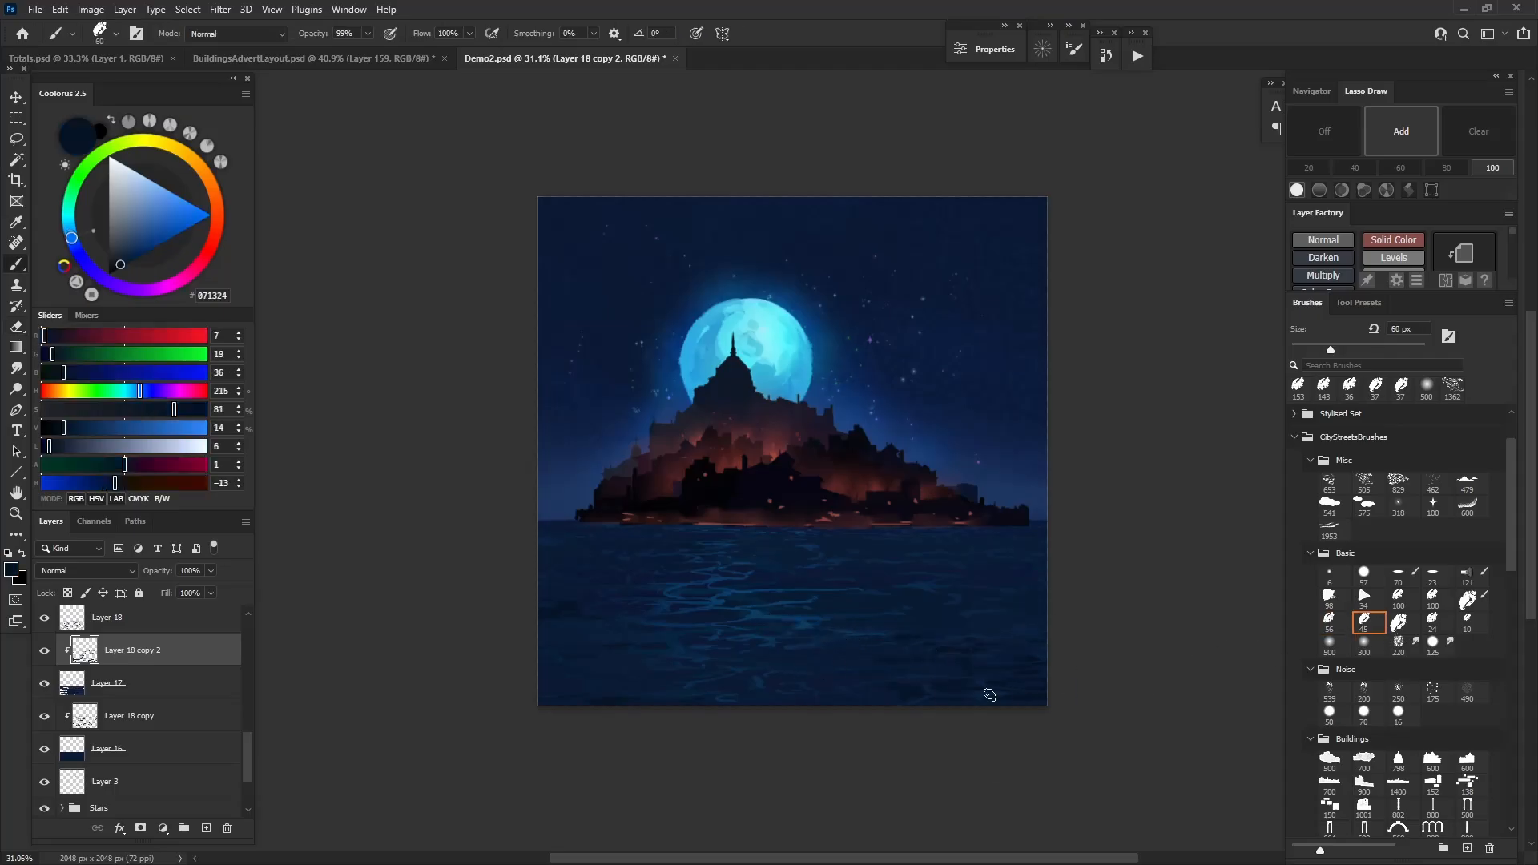
{"action": "left_click", "coordinate": [1329, 645]}
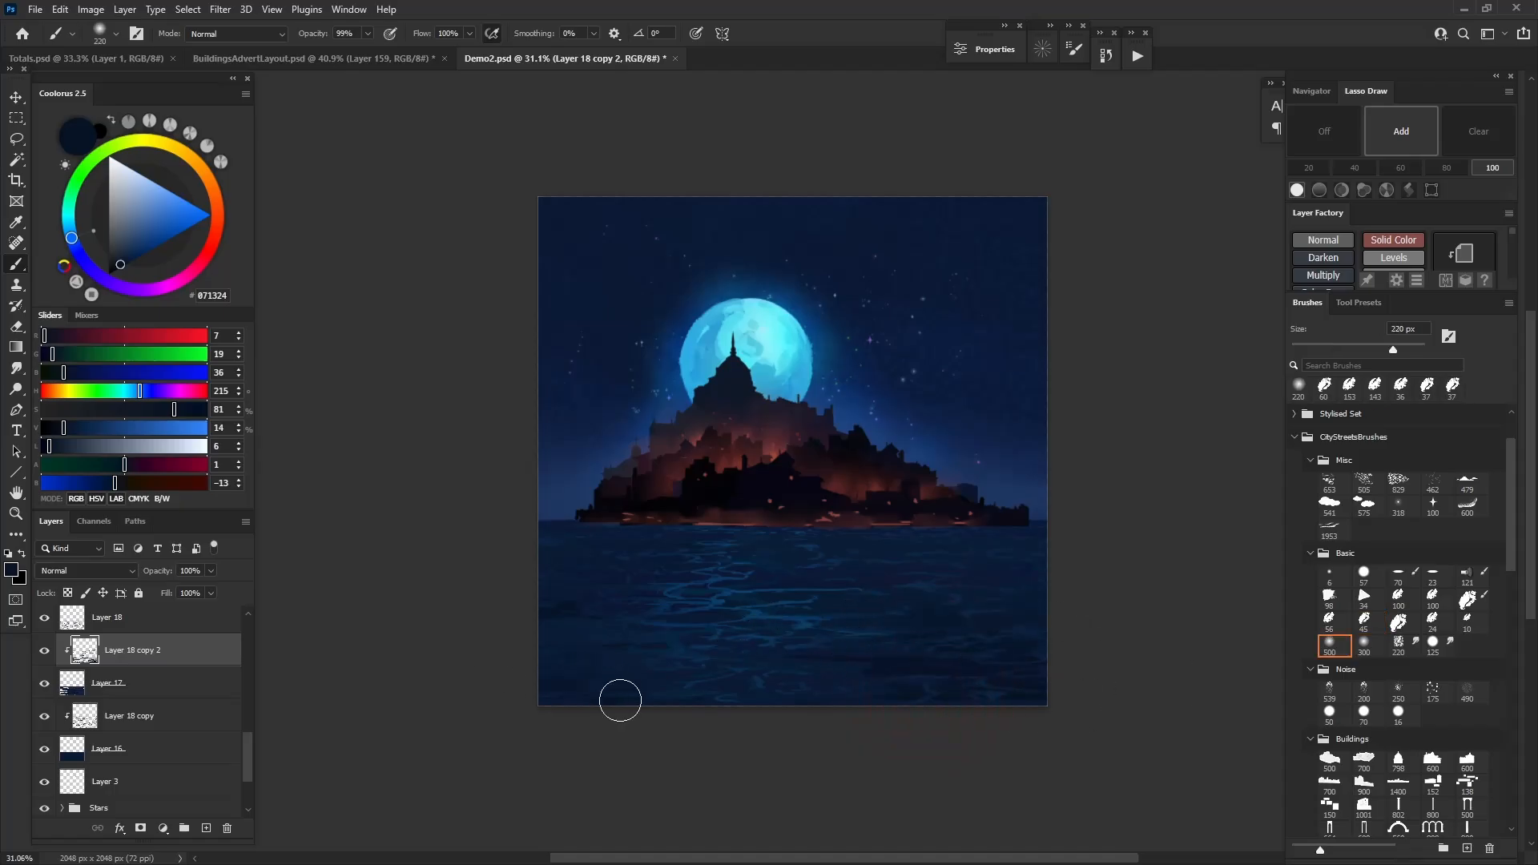
{"action": "left_click_drag", "start_coordinate": [618, 622], "coordinate": [512, 567]}
{"action": "left_click_drag", "start_coordinate": [782, 702], "coordinate": [829, 672]}
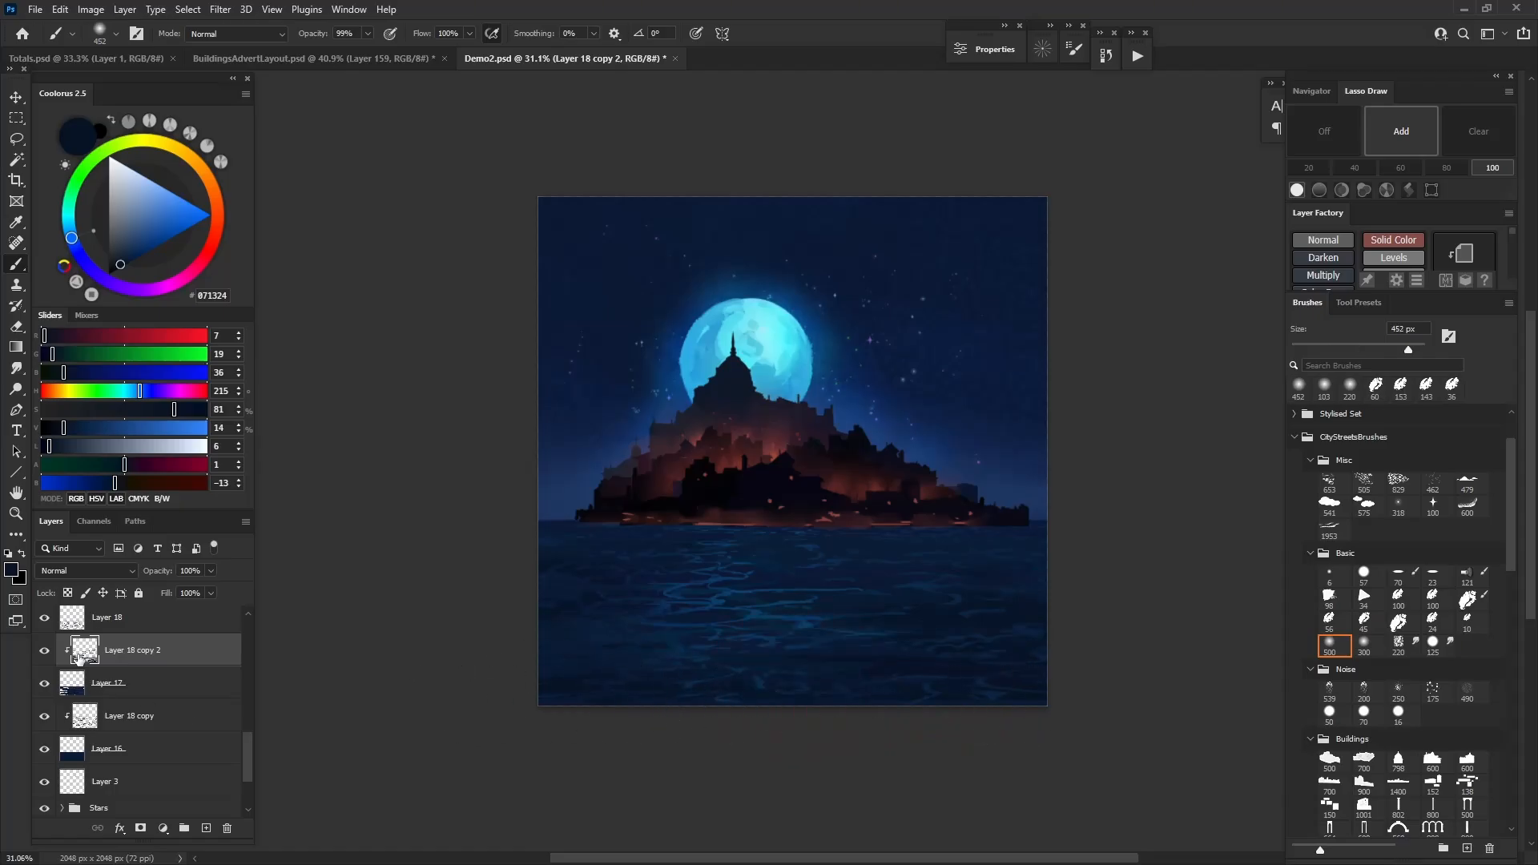
Add a new layer directly above Layer 15 in Group 1
{"action": "left_click", "coordinate": [70, 621]}
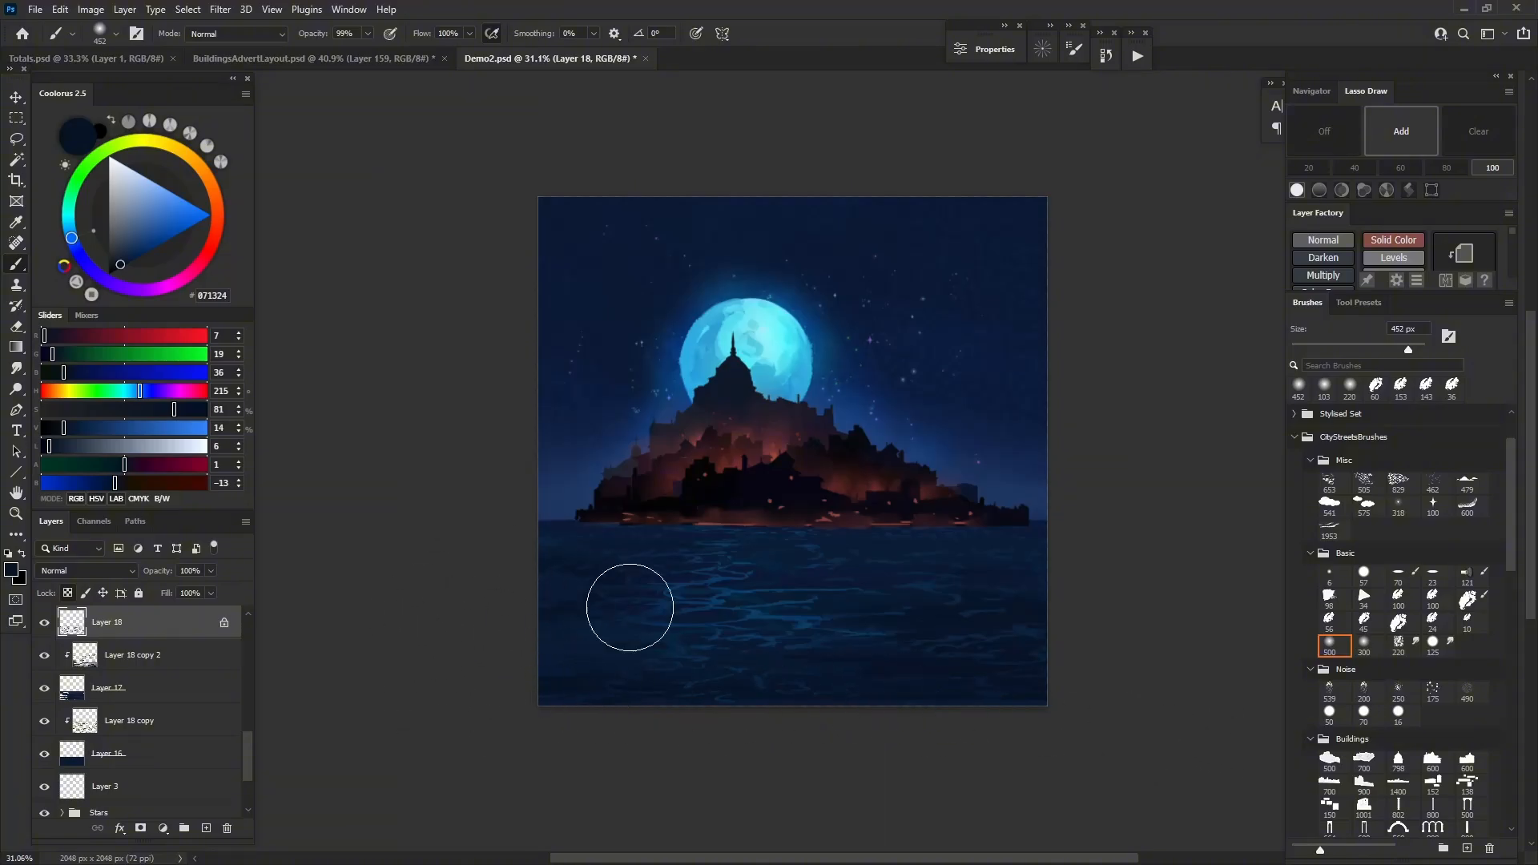
{"action": "scroll", "coordinate": [946, 592], "scroll_direction": "down", "scroll_amount": 6}
{"action": "scroll", "coordinate": [914, 611], "scroll_direction": "up", "scroll_amount": 5}
{"action": "scroll", "coordinate": [122, 757], "scroll_direction": "up", "scroll_amount": 4}
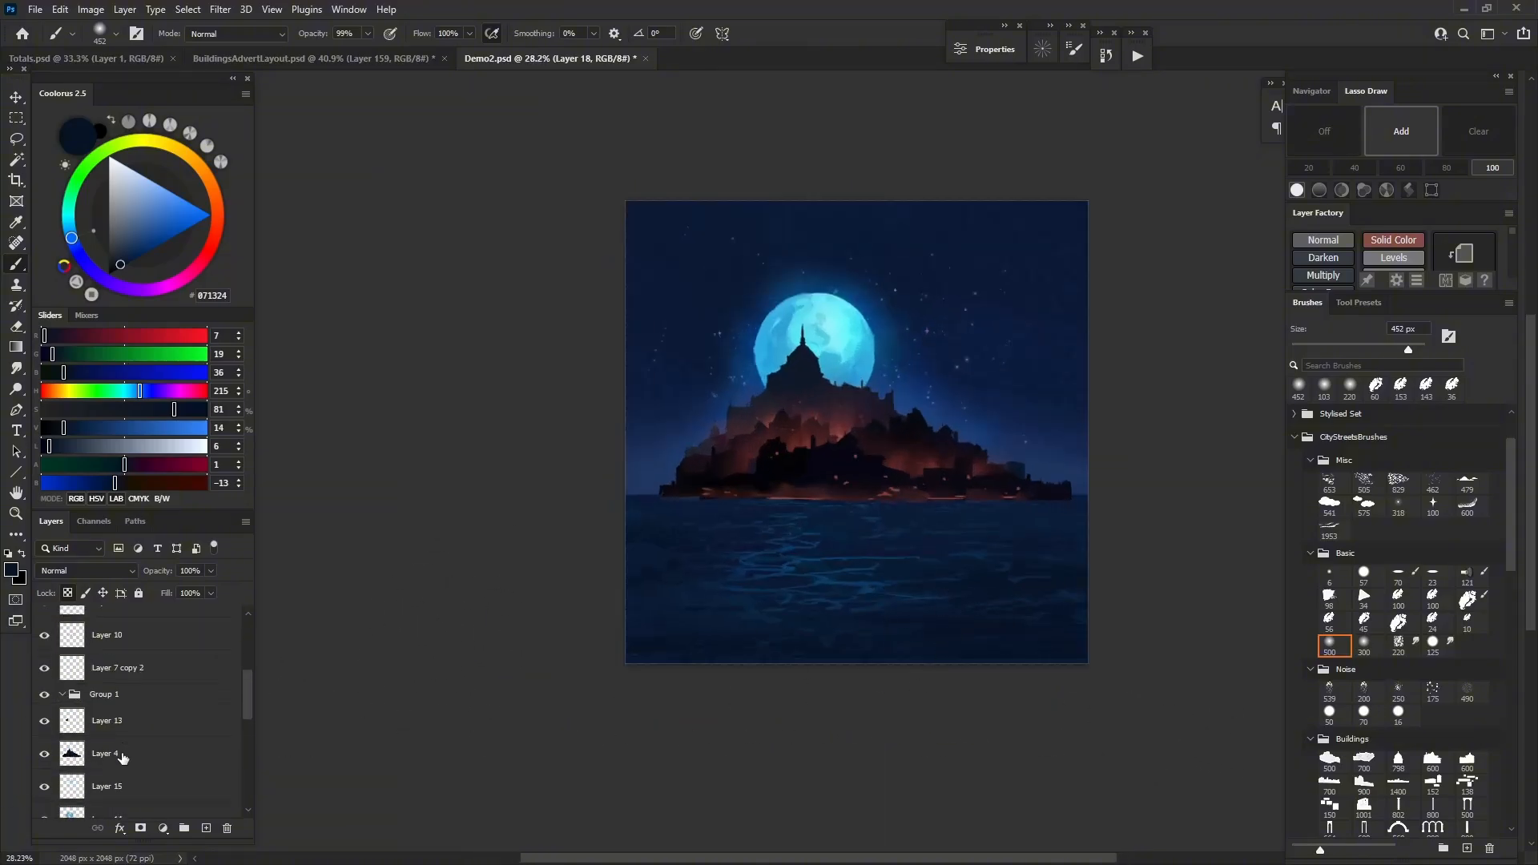
{"action": "scroll", "coordinate": [121, 757], "scroll_direction": "down", "scroll_amount": 2}
{"action": "scroll", "coordinate": [828, 626], "scroll_direction": "down", "scroll_amount": 3}
{"action": "scroll", "coordinate": [828, 618], "scroll_direction": "up", "scroll_amount": 2}
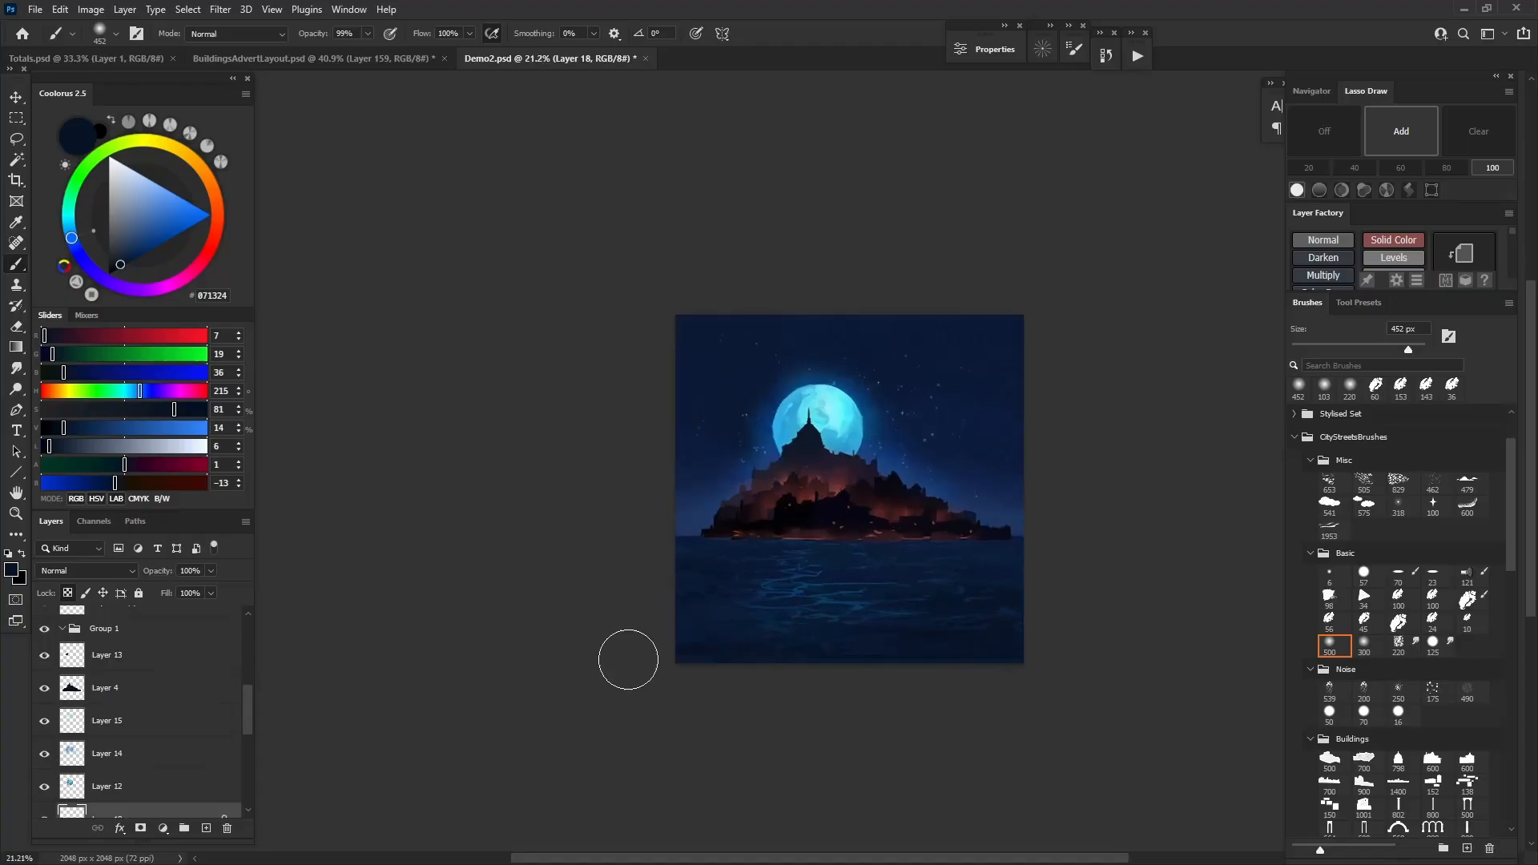
{"action": "left_click", "coordinate": [118, 723]}
{"action": "left_click", "coordinate": [206, 828]}
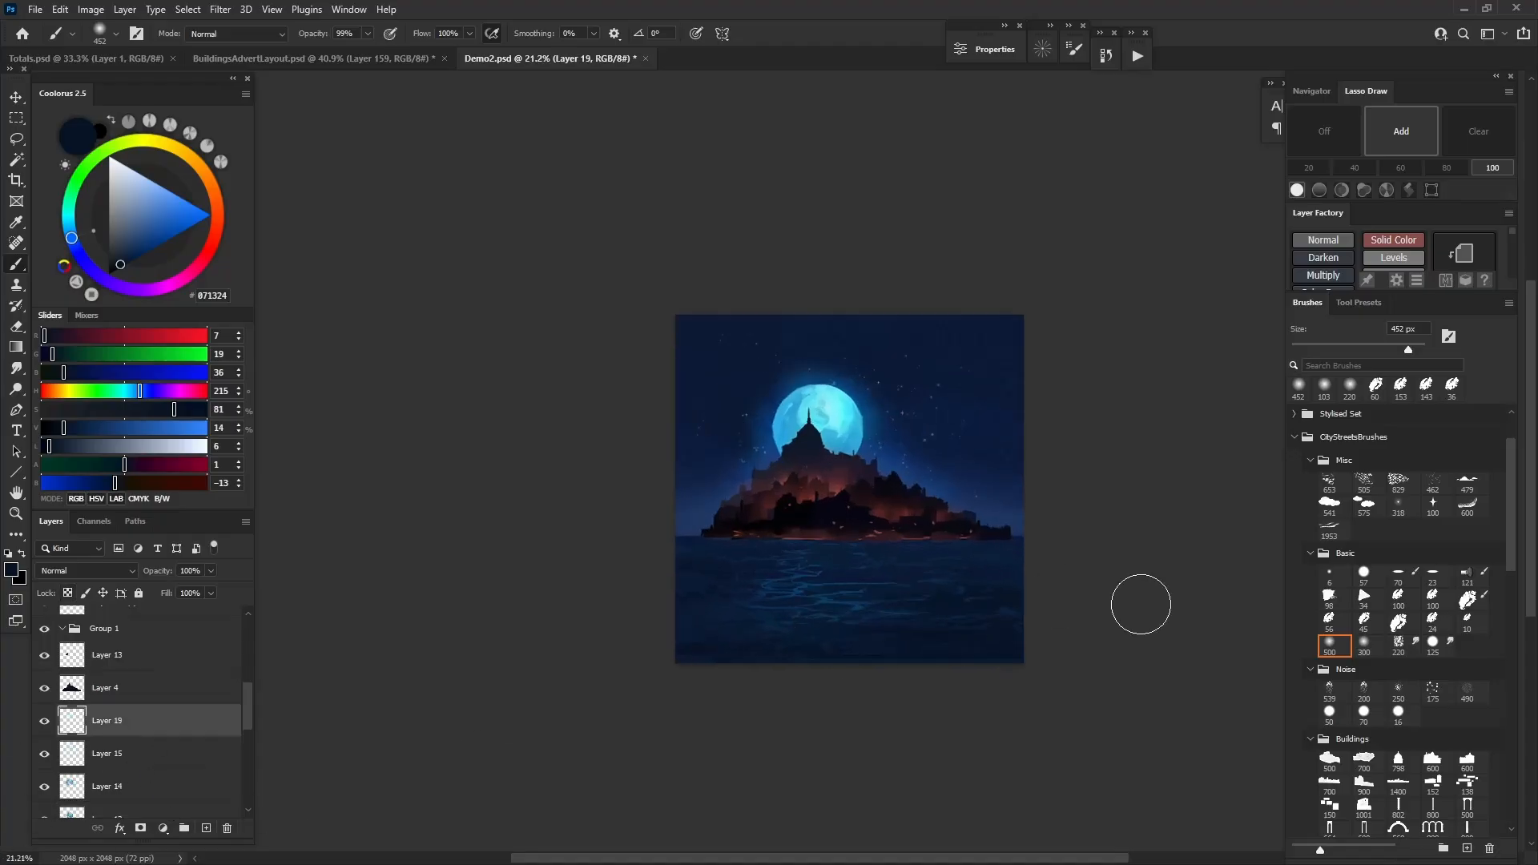
Stamp a sailing boat near the island's shore with the Streets 500 sailboat brush at 300 px in sampled colour 070613
{"action": "left_click_drag", "start_coordinate": [1512, 517], "coordinate": [1506, 759]}
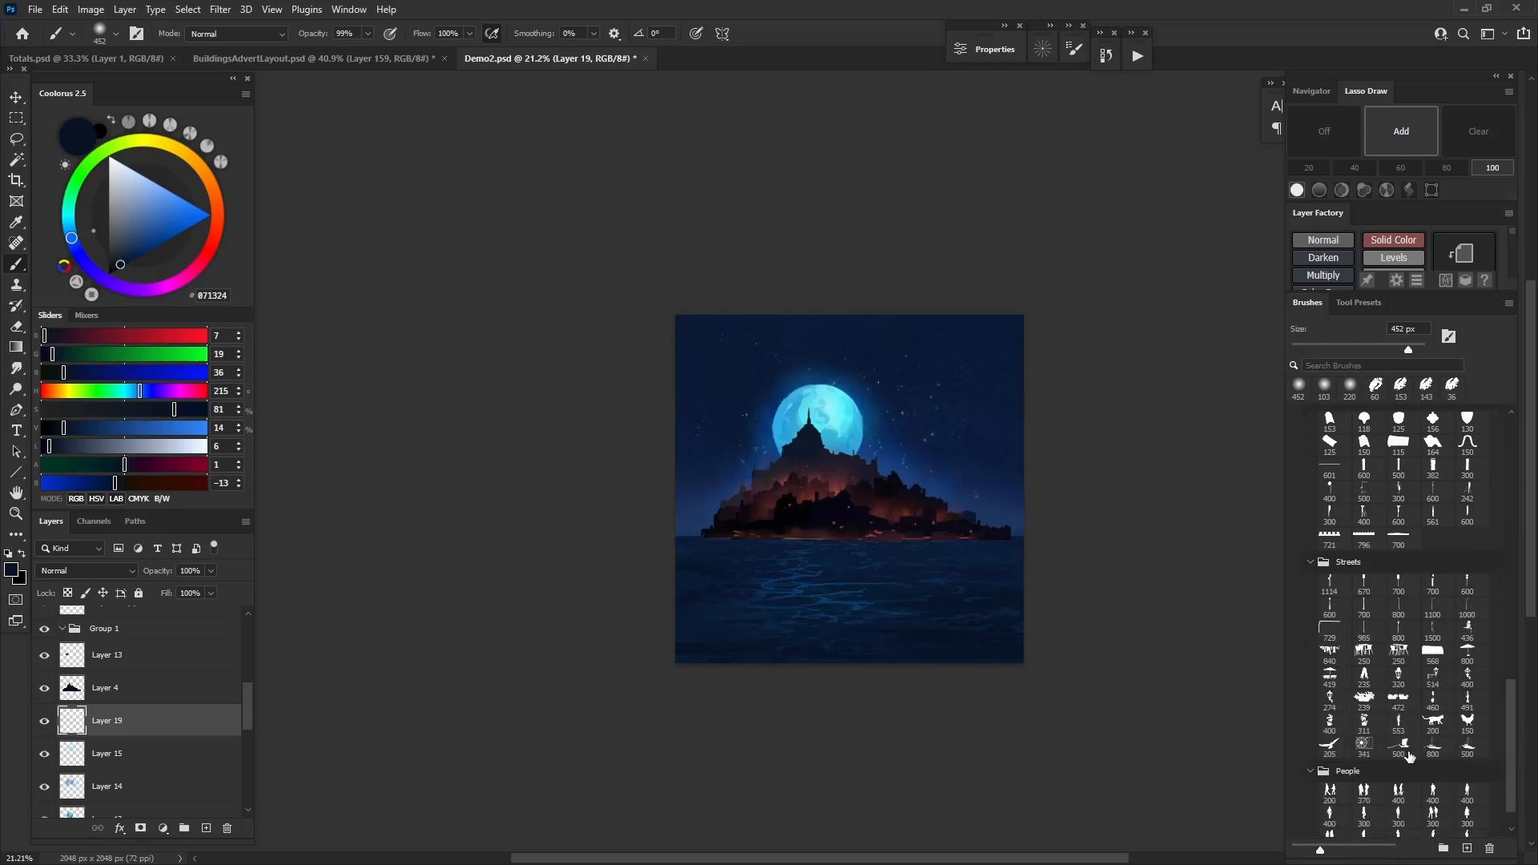
{"action": "scroll", "coordinate": [824, 577], "scroll_direction": "up", "scroll_amount": 4}
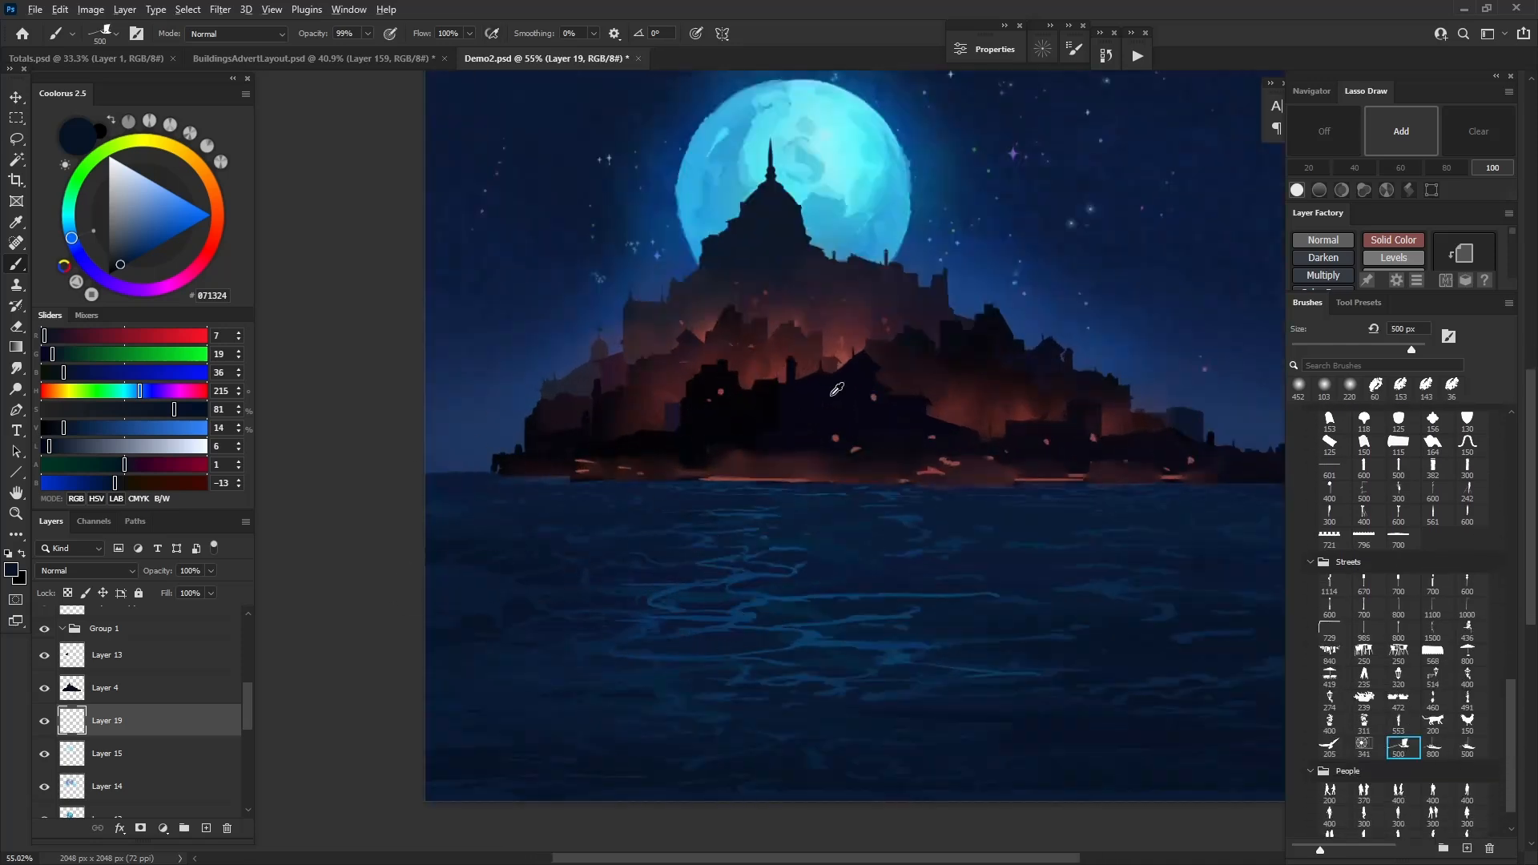
{"action": "left_click", "coordinate": [699, 495], "text": "alt"}
{"action": "mouse_move", "coordinate": [753, 495]}
{"action": "left_mouse_down"}
{"action": "mouse_move", "coordinate": [645, 506]}
{"action": "mouse_move", "coordinate": [664, 505]}
{"action": "left_mouse_up"}
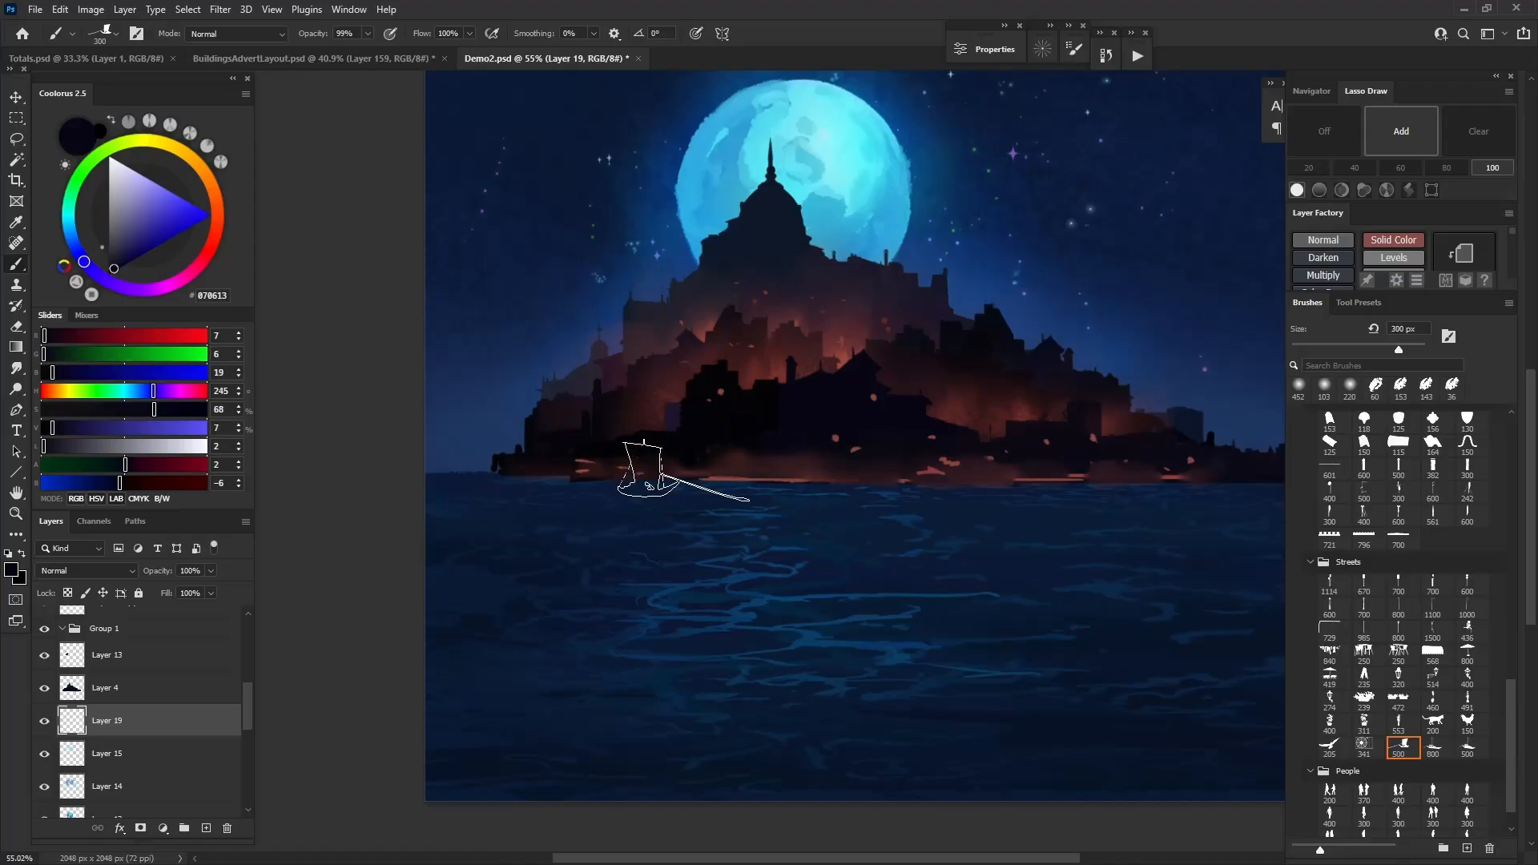
{"action": "left_click", "coordinate": [699, 471]}
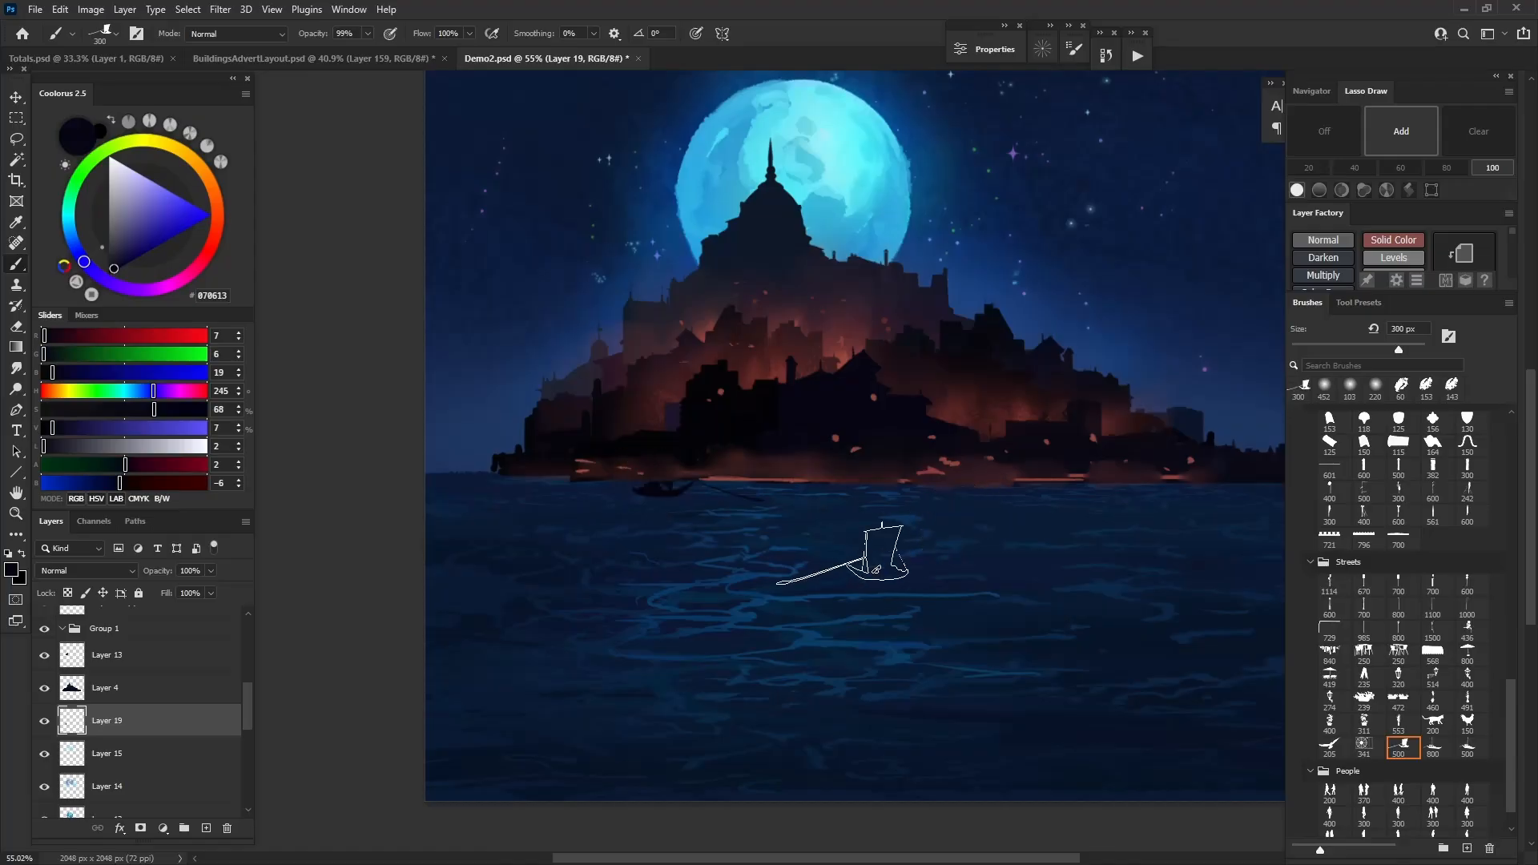
Move the boat layer to the top of the layer stack and make it visible
{"action": "key", "text": "alt+bracketright"}
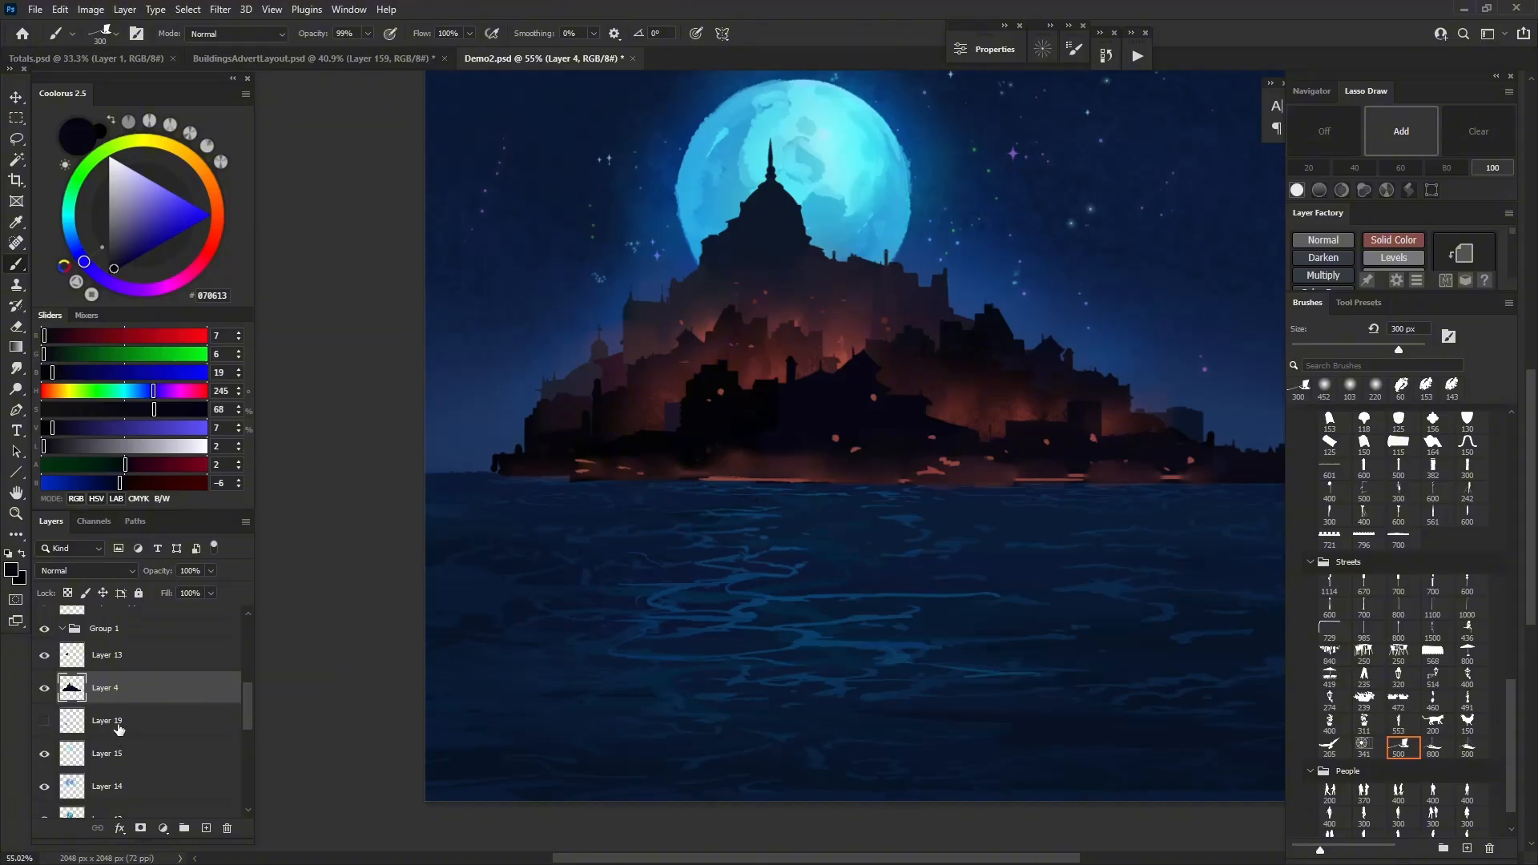
{"action": "left_click_drag", "start_coordinate": [119, 728], "coordinate": [147, 576]}
{"action": "left_click", "coordinate": [44, 622]}
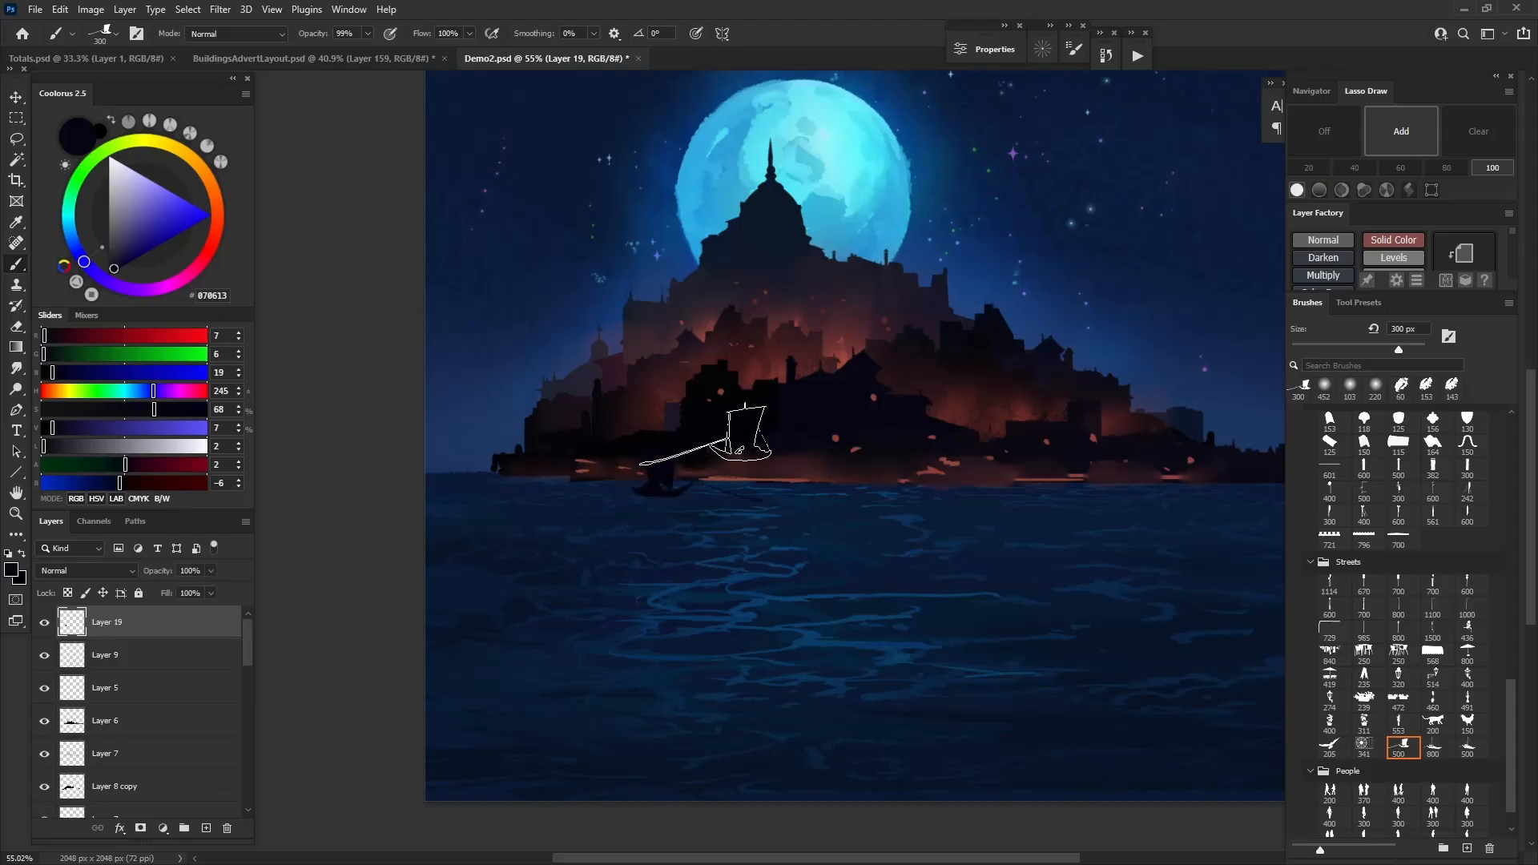
Stamp two more boats along the shoreline with the Streets 800 boat brush at 314 px and the 500 boat brush at 175 px
{"action": "left_click", "coordinate": [1431, 745]}
{"action": "left_click_drag", "start_coordinate": [897, 534], "coordinate": [769, 484], "text": "alt"}
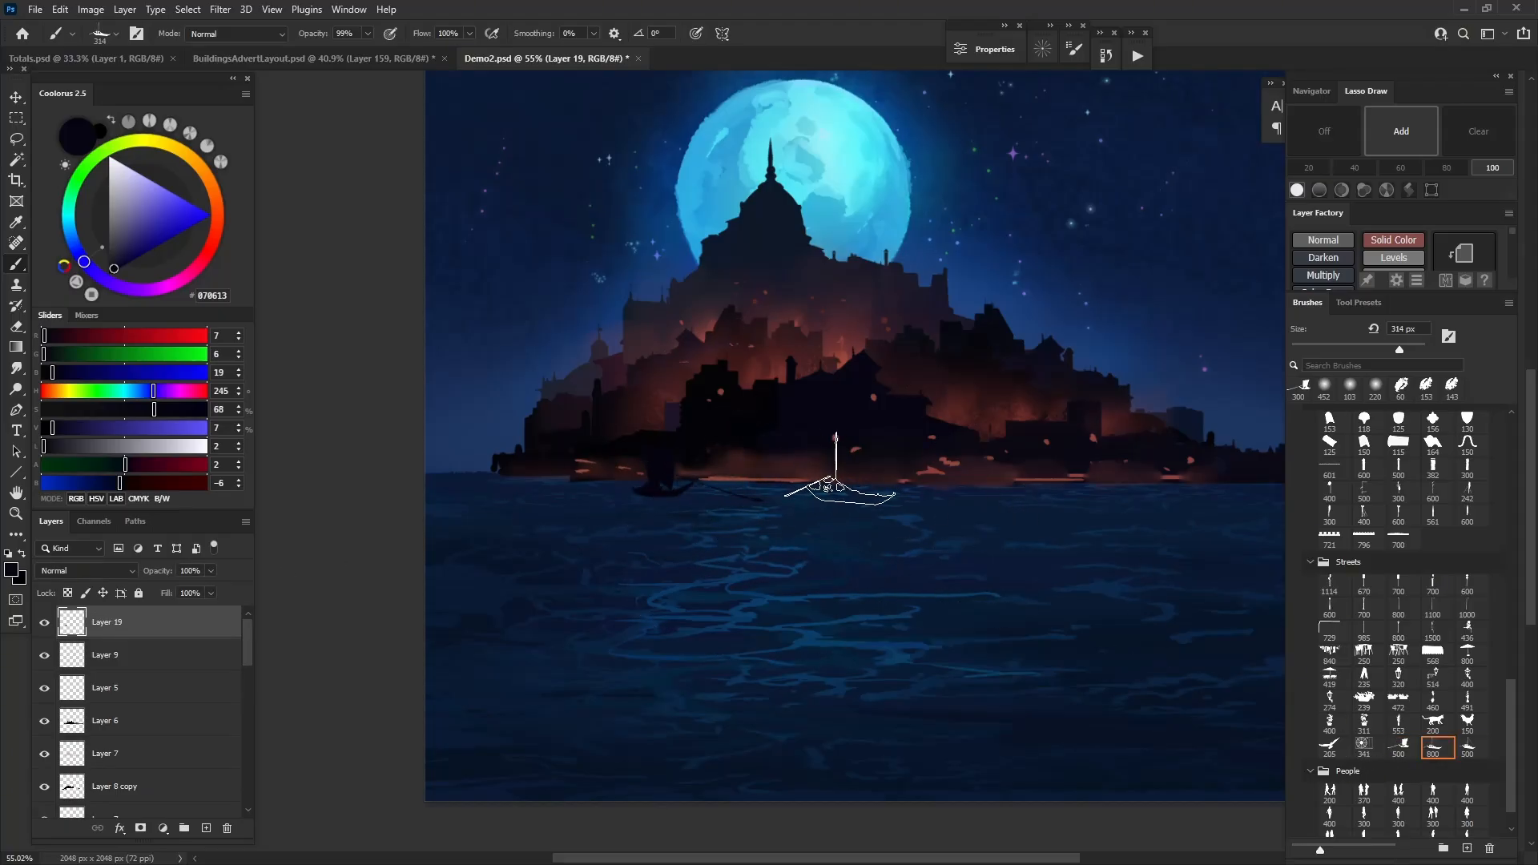
{"action": "left_click", "coordinate": [827, 486]}
{"action": "key", "text": "bracketleft"}
{"action": "key", "text": "bracketleft"}
{"action": "key", "text": "bracketleft"}
{"action": "key", "text": "bracketleft"}
{"action": "key", "text": "bracketleft"}
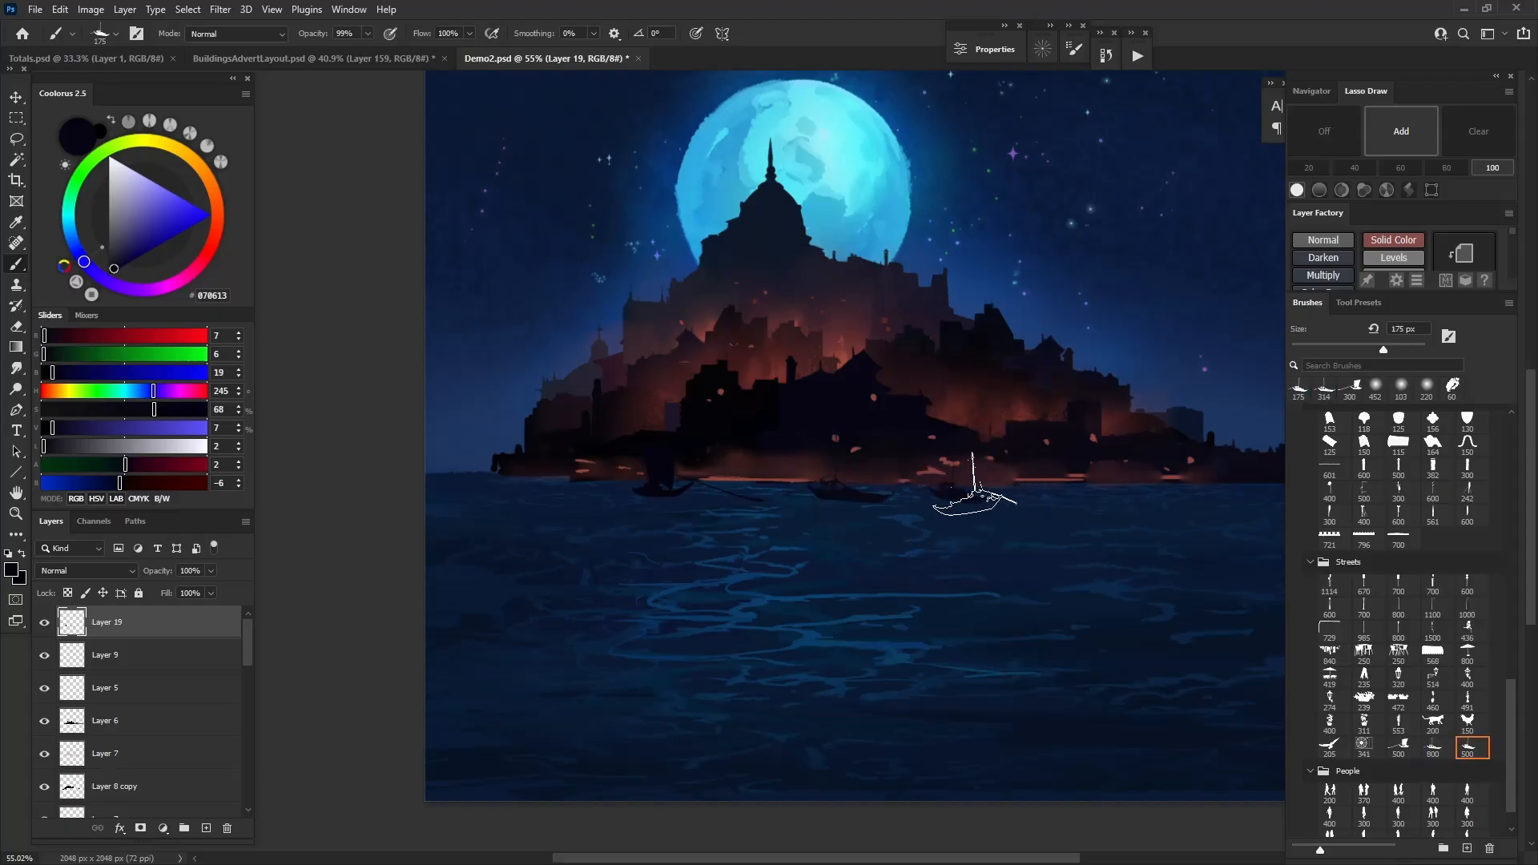
Turn off Lasso Draw, lasso the smallest boat and skew it to about -5° vertically and 103.5% width
{"action": "scroll", "coordinate": [790, 515], "scroll_direction": "up", "scroll_amount": 5}
{"action": "key", "text": "l"}
{"action": "left_click", "coordinate": [1317, 140]}
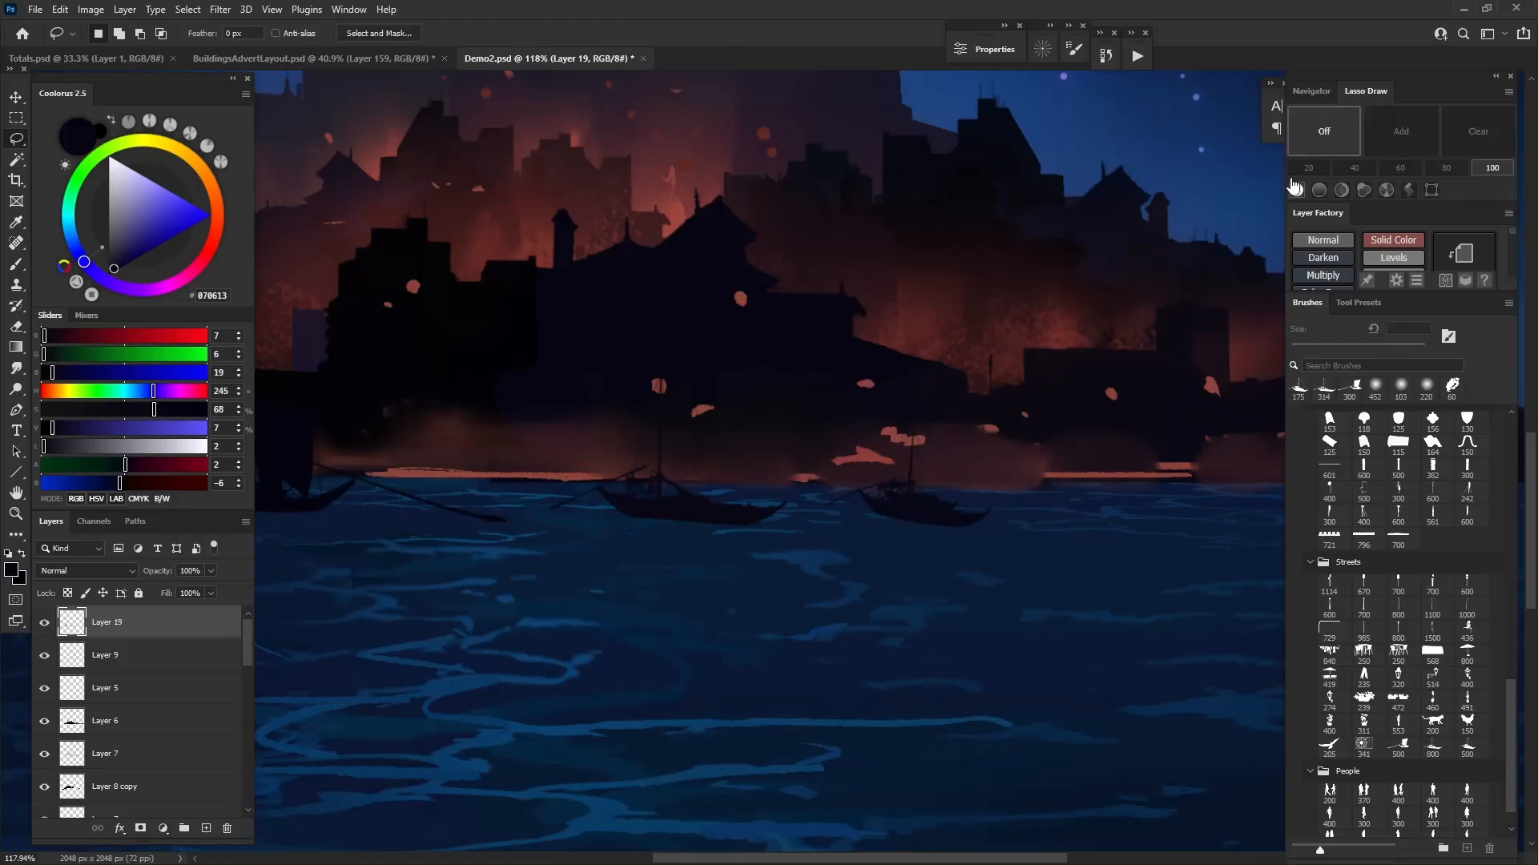
{"action": "mouse_move", "coordinate": [880, 367]}
{"action": "left_mouse_down"}
{"action": "mouse_move", "coordinate": [862, 589]}
{"action": "mouse_move", "coordinate": [808, 535]}
{"action": "mouse_move", "coordinate": [847, 393]}
{"action": "left_mouse_up"}
{"action": "key", "text": "ctrl+t"}
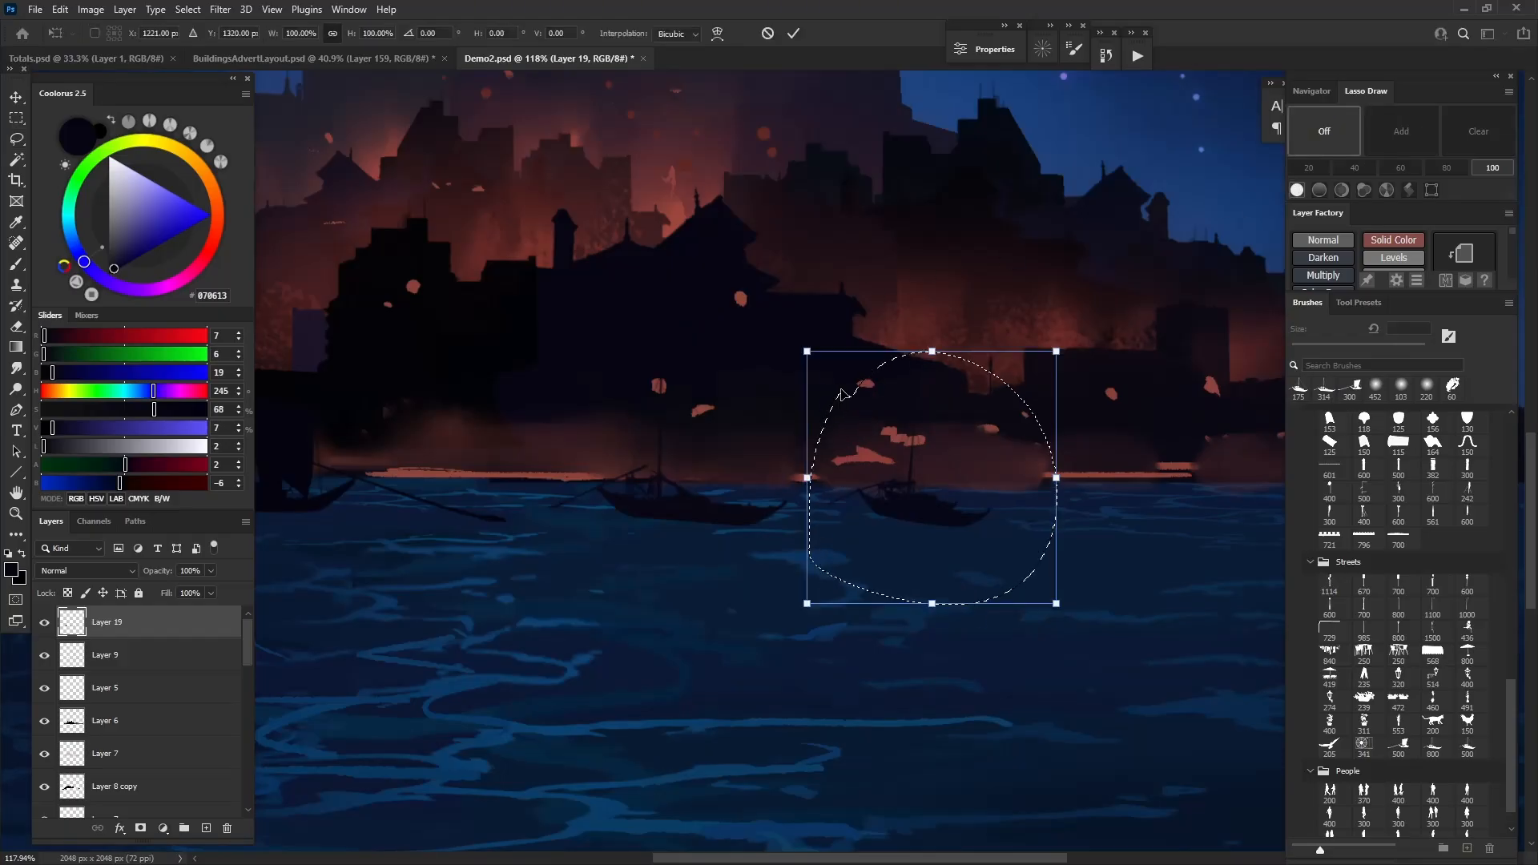
{"action": "right_click", "coordinate": [967, 541]}
{"action": "left_click", "coordinate": [995, 599]}
{"action": "left_click_drag", "start_coordinate": [1055, 478], "coordinate": [1056, 464]}
{"action": "left_click_drag", "start_coordinate": [807, 479], "coordinate": [797, 485]}
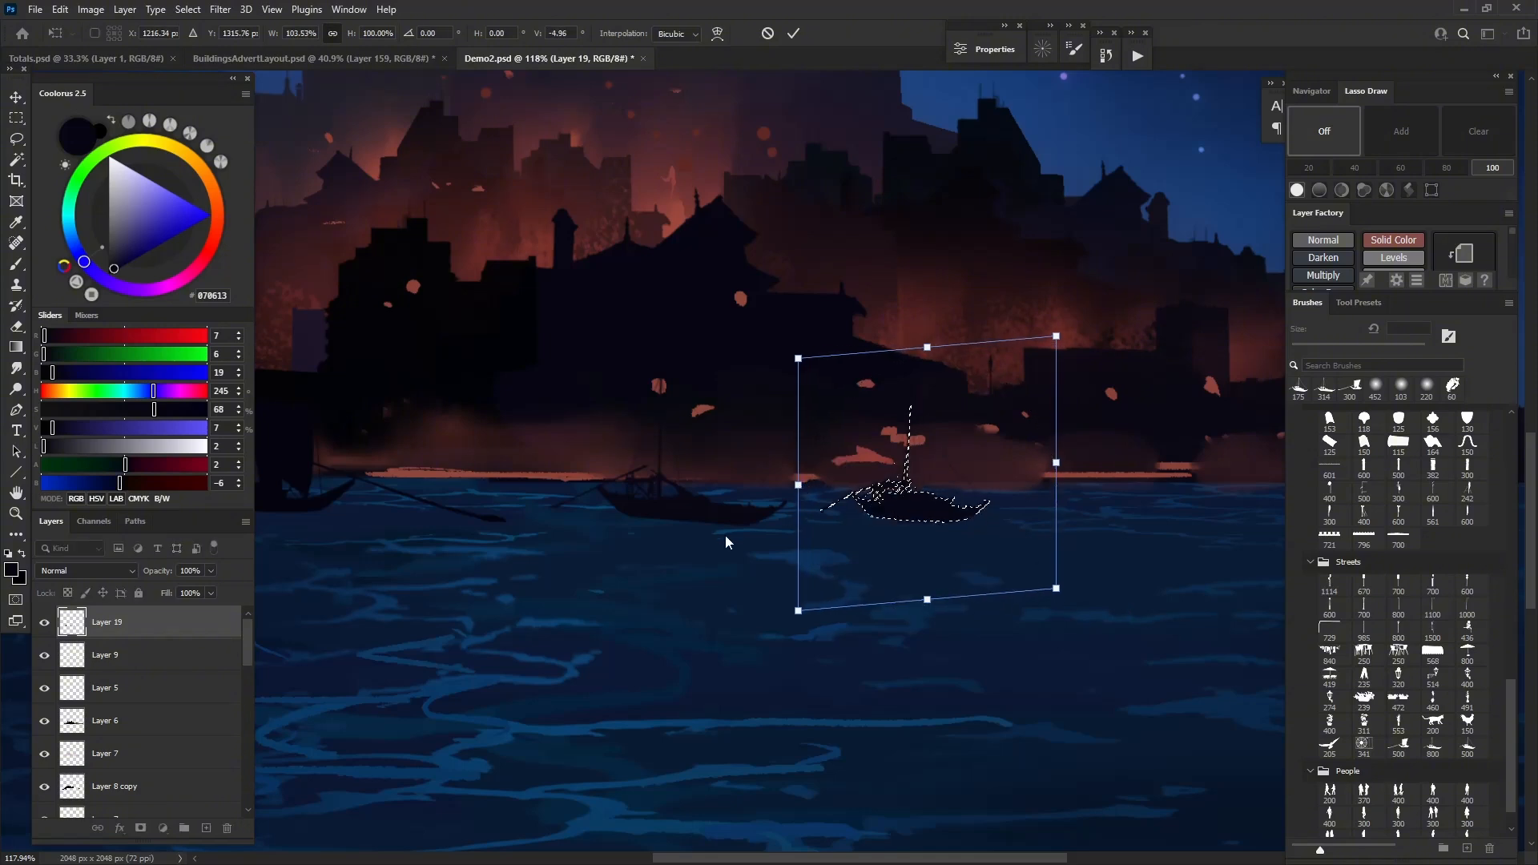
{"action": "key", "text": "Return"}
{"action": "key", "text": "ctrl+d"}
Duplicate the boat layer, Layer 19
{"action": "left_click_drag", "start_coordinate": [546, 603], "coordinate": [472, 593]}
{"action": "key", "text": "v"}
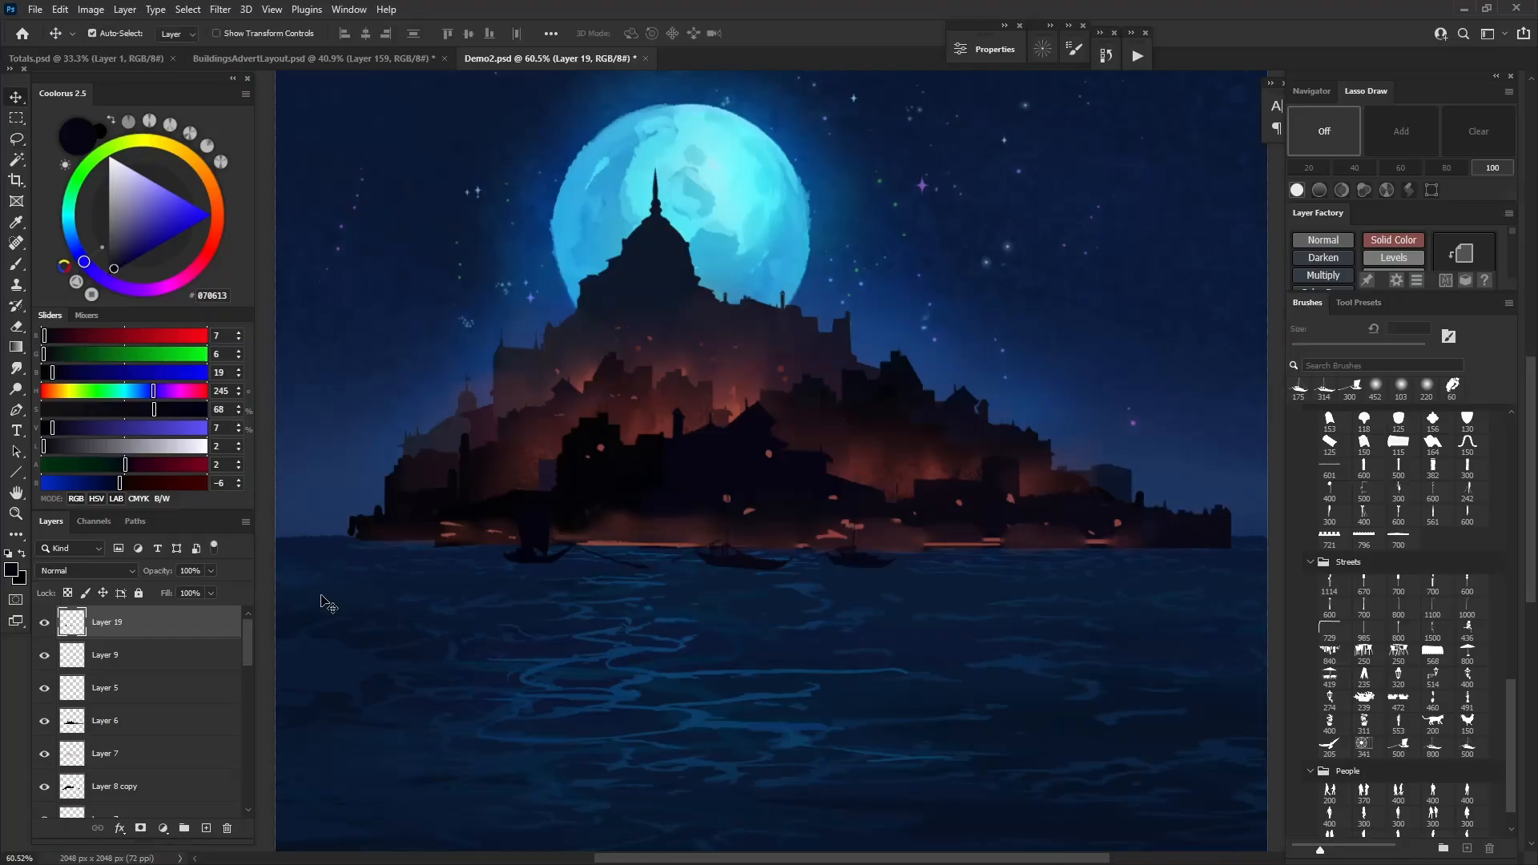
{"action": "key", "text": "ctrl+j"}
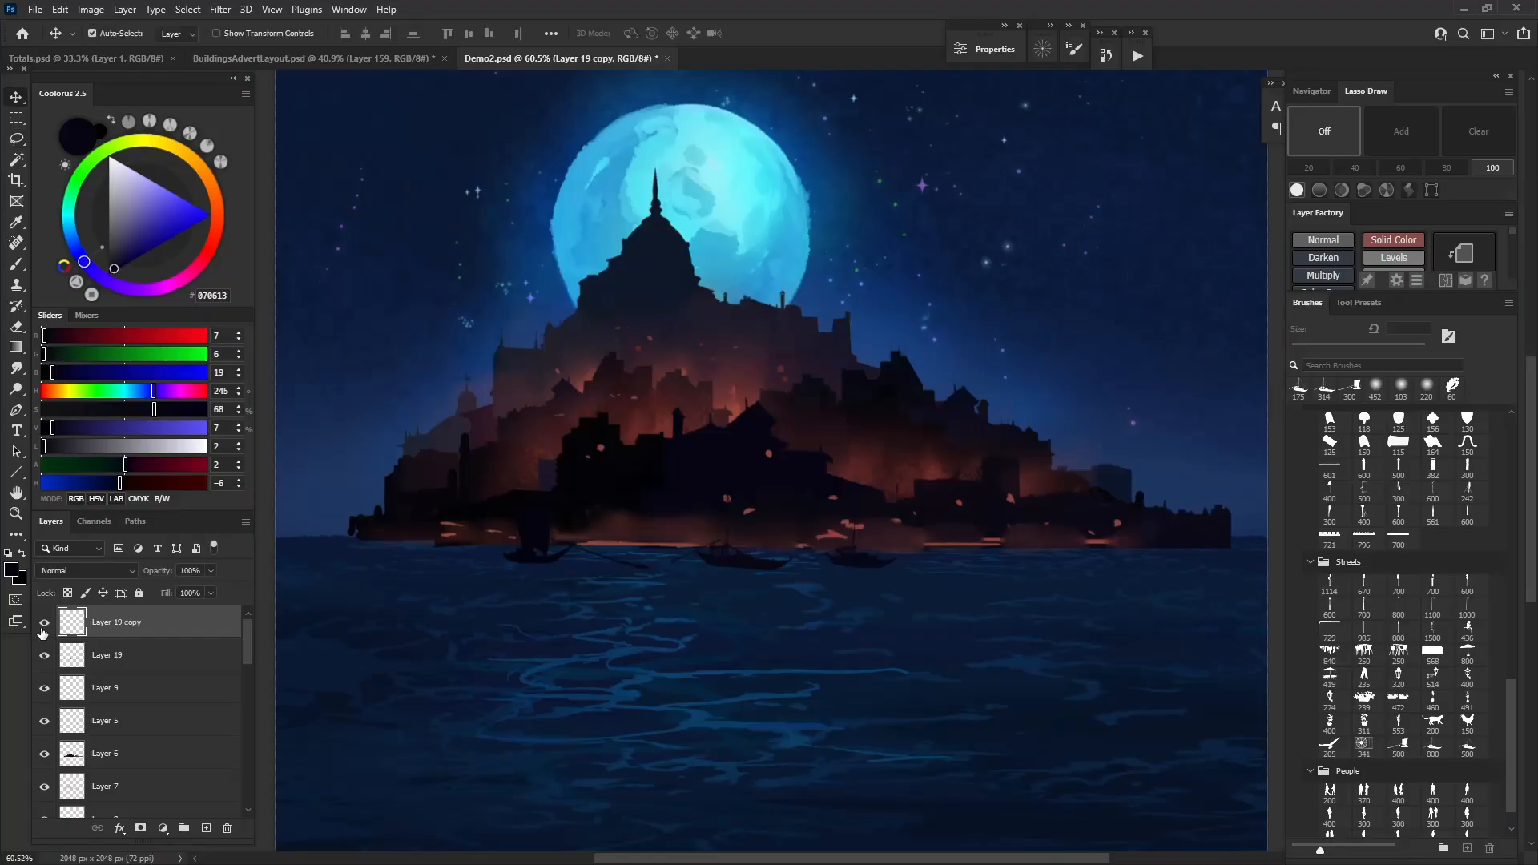
Scale the duplicated boats to 30.31% and place them along the shore at the island's far right end
{"action": "key", "text": "ctrl+t"}
{"action": "left_click_drag", "start_coordinate": [499, 488], "coordinate": [1199, 552]}
{"action": "left_click_drag", "start_coordinate": [1015, 600], "coordinate": [618, 584]}
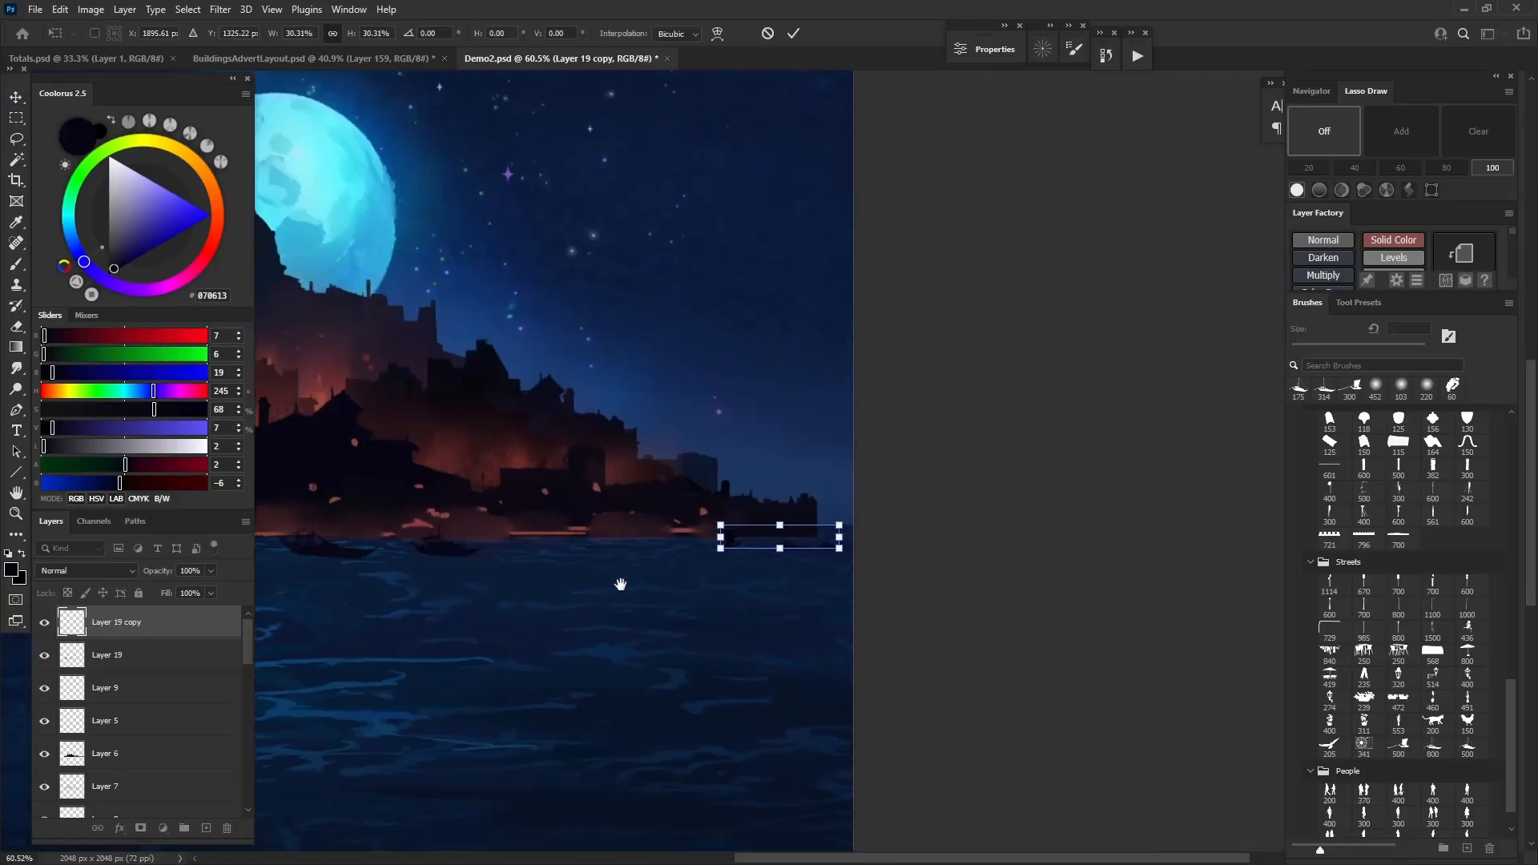
{"action": "scroll", "coordinate": [746, 545], "scroll_direction": "up", "scroll_amount": 7}
{"action": "left_click_drag", "start_coordinate": [784, 533], "coordinate": [648, 521]}
{"action": "key", "text": "Return"}
{"action": "scroll", "coordinate": [672, 528], "scroll_direction": "down", "scroll_amount": 5}
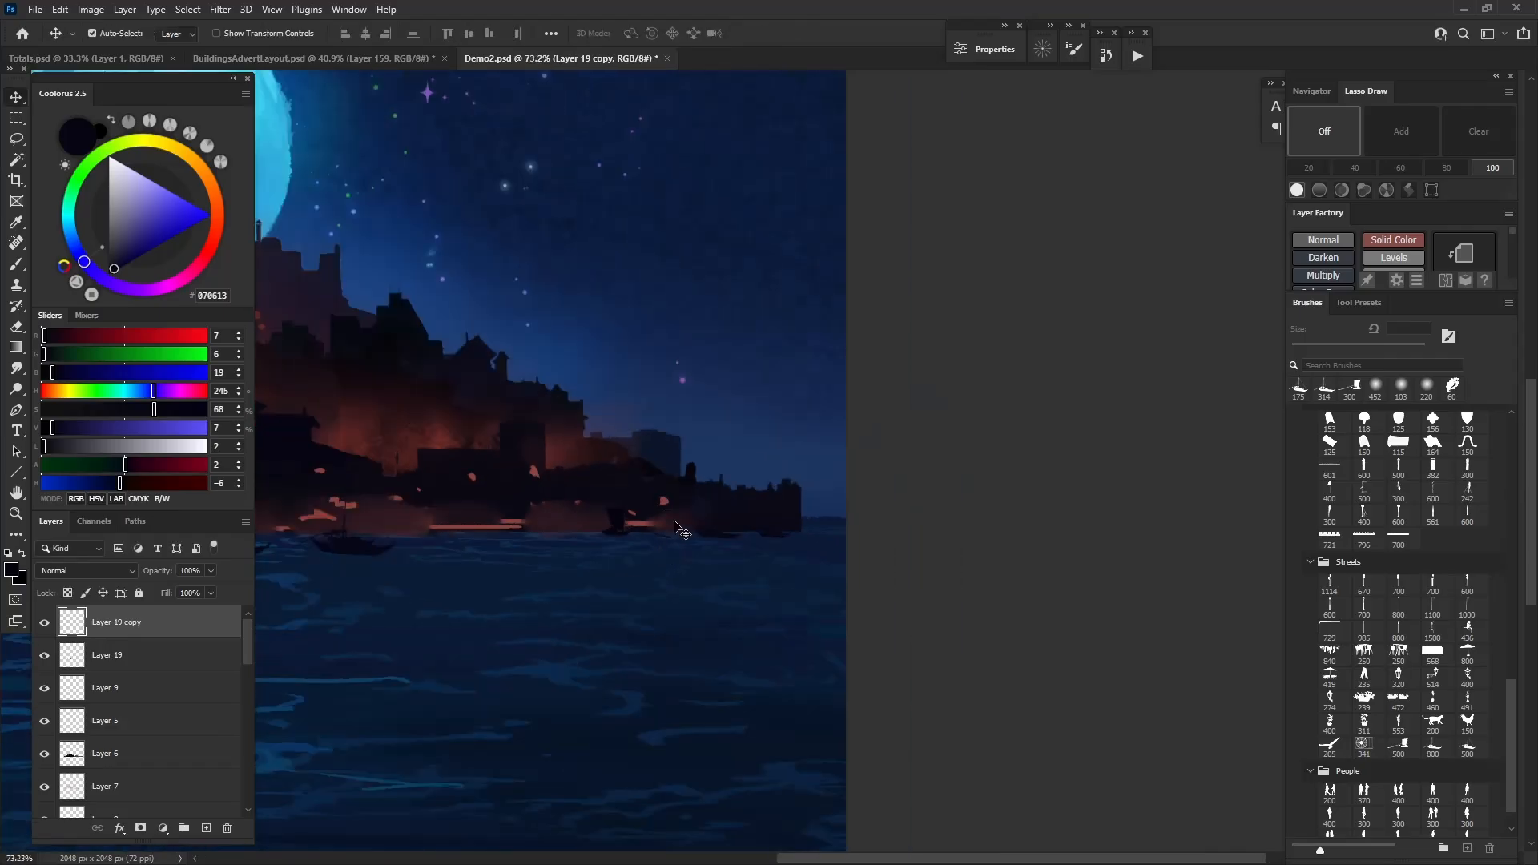
Carve a stepped, descending skyline into the right end of the Layer 6 silhouette with Lasso Draw set to Clear
{"action": "scroll", "coordinate": [664, 526], "scroll_direction": "up", "scroll_amount": 5}
{"action": "left_click", "coordinate": [860, 487]}
{"action": "scroll", "coordinate": [865, 485], "scroll_direction": "up", "scroll_amount": 5}
{"action": "key", "text": "l"}
{"action": "left_click", "coordinate": [1493, 147]}
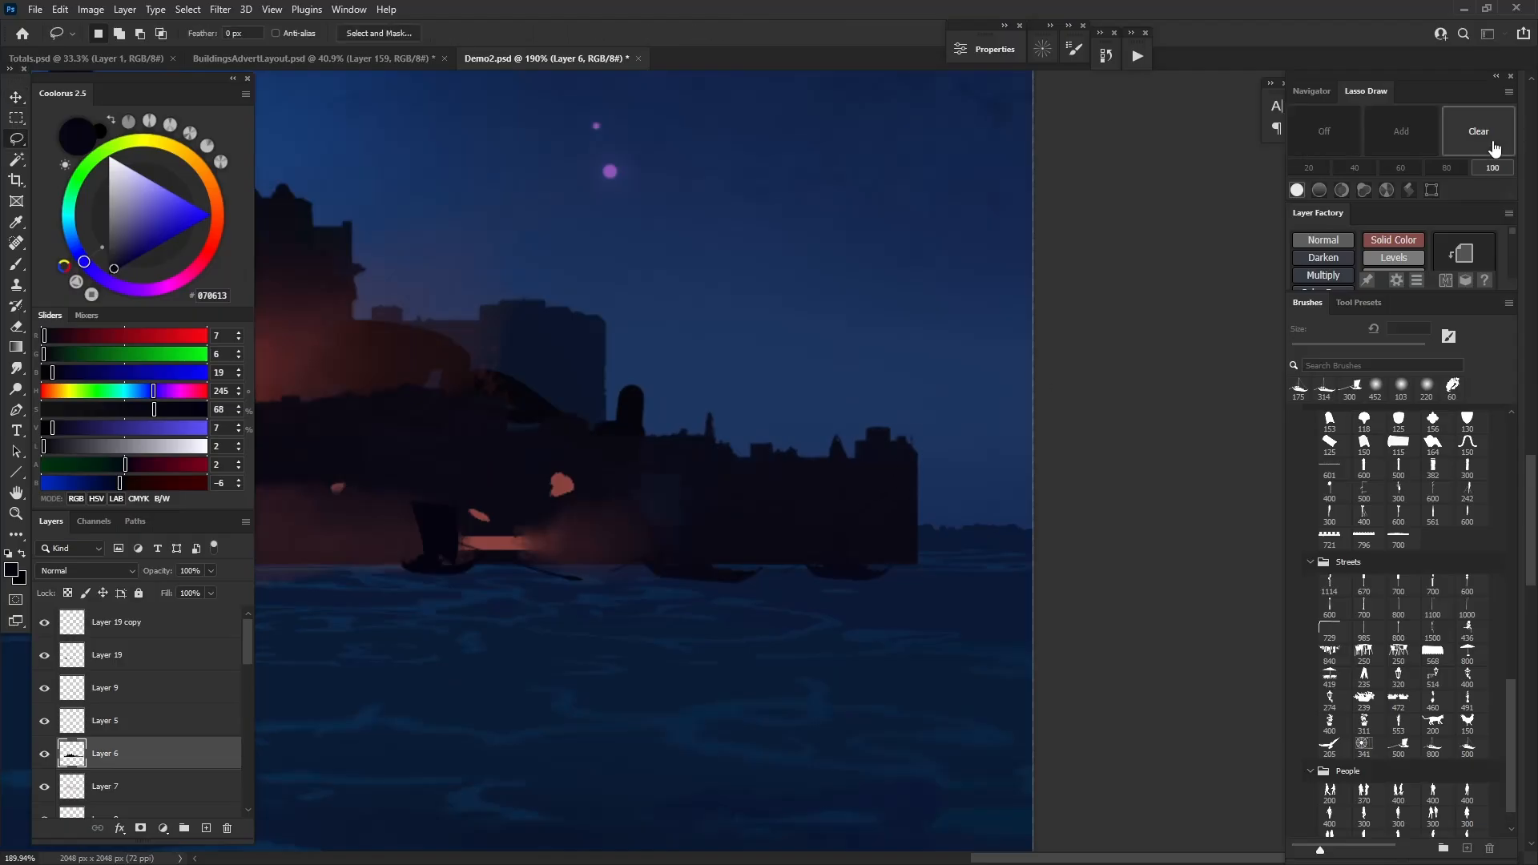
{"action": "mouse_move", "coordinate": [845, 530]}
{"action": "left_mouse_down"}
{"action": "mouse_move", "coordinate": [927, 549]}
{"action": "mouse_move", "coordinate": [792, 400]}
{"action": "left_mouse_up"}
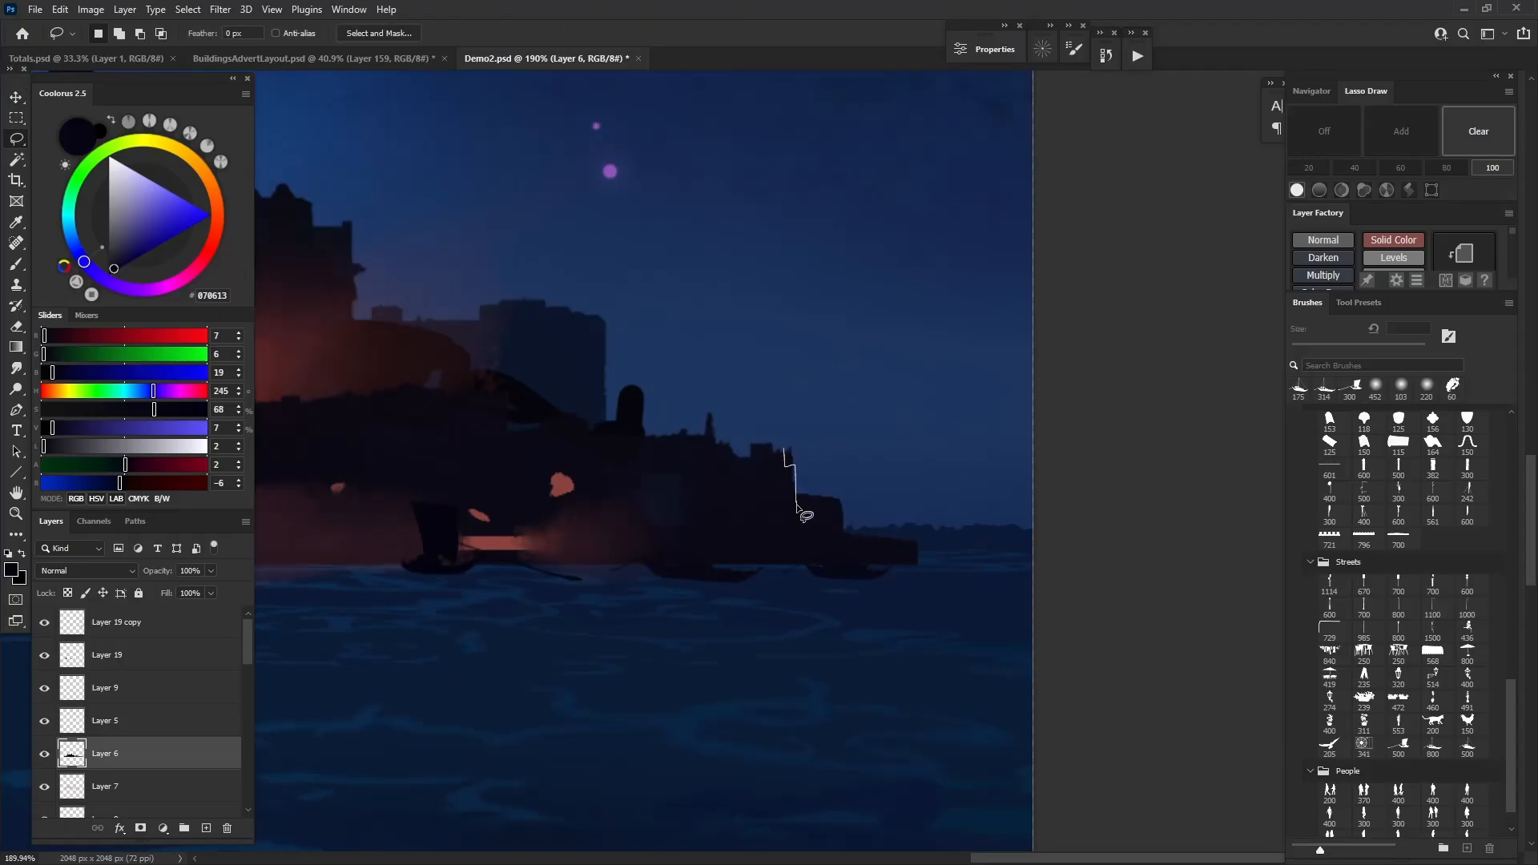
{"action": "left_click_drag", "start_coordinate": [854, 529], "coordinate": [803, 395]}
Trim the building silhouette at the island's left end on Layer 8 copy with the Lasso Draw clearing mode
{"action": "scroll", "coordinate": [892, 447], "scroll_direction": "down", "scroll_amount": 5}
{"action": "scroll", "coordinate": [846, 465], "scroll_direction": "up", "scroll_amount": 2}
{"action": "scroll", "coordinate": [847, 477], "scroll_direction": "down", "scroll_amount": 5}
{"action": "scroll", "coordinate": [532, 501], "scroll_direction": "up", "scroll_amount": 5}
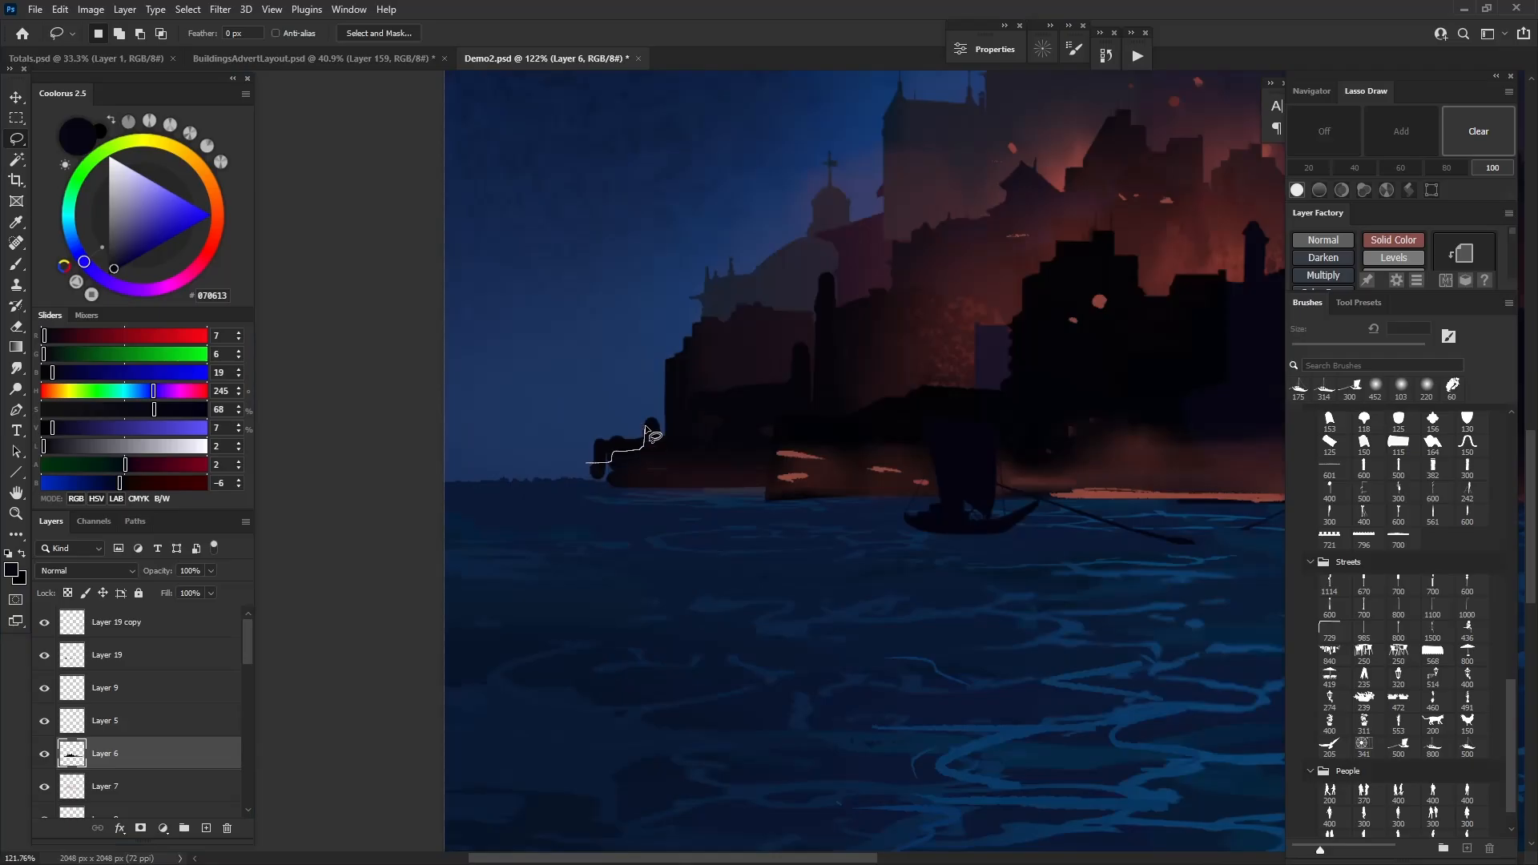
{"action": "mouse_move", "coordinate": [645, 430]}
{"action": "left_mouse_down"}
{"action": "mouse_move", "coordinate": [566, 434]}
{"action": "mouse_move", "coordinate": [551, 472]}
{"action": "left_mouse_up"}
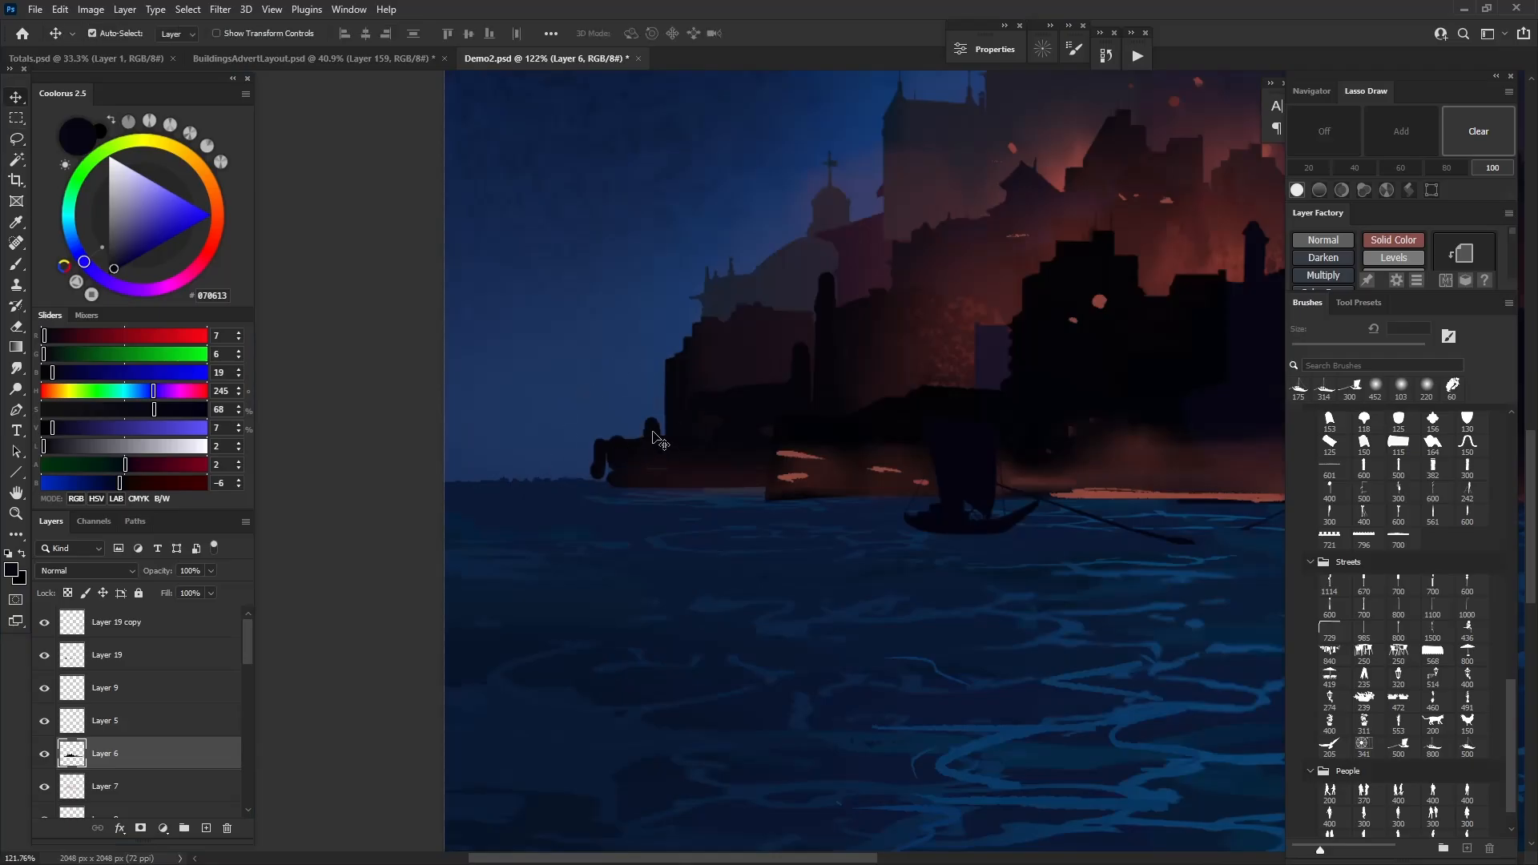
{"action": "key", "text": "ctrl+j"}
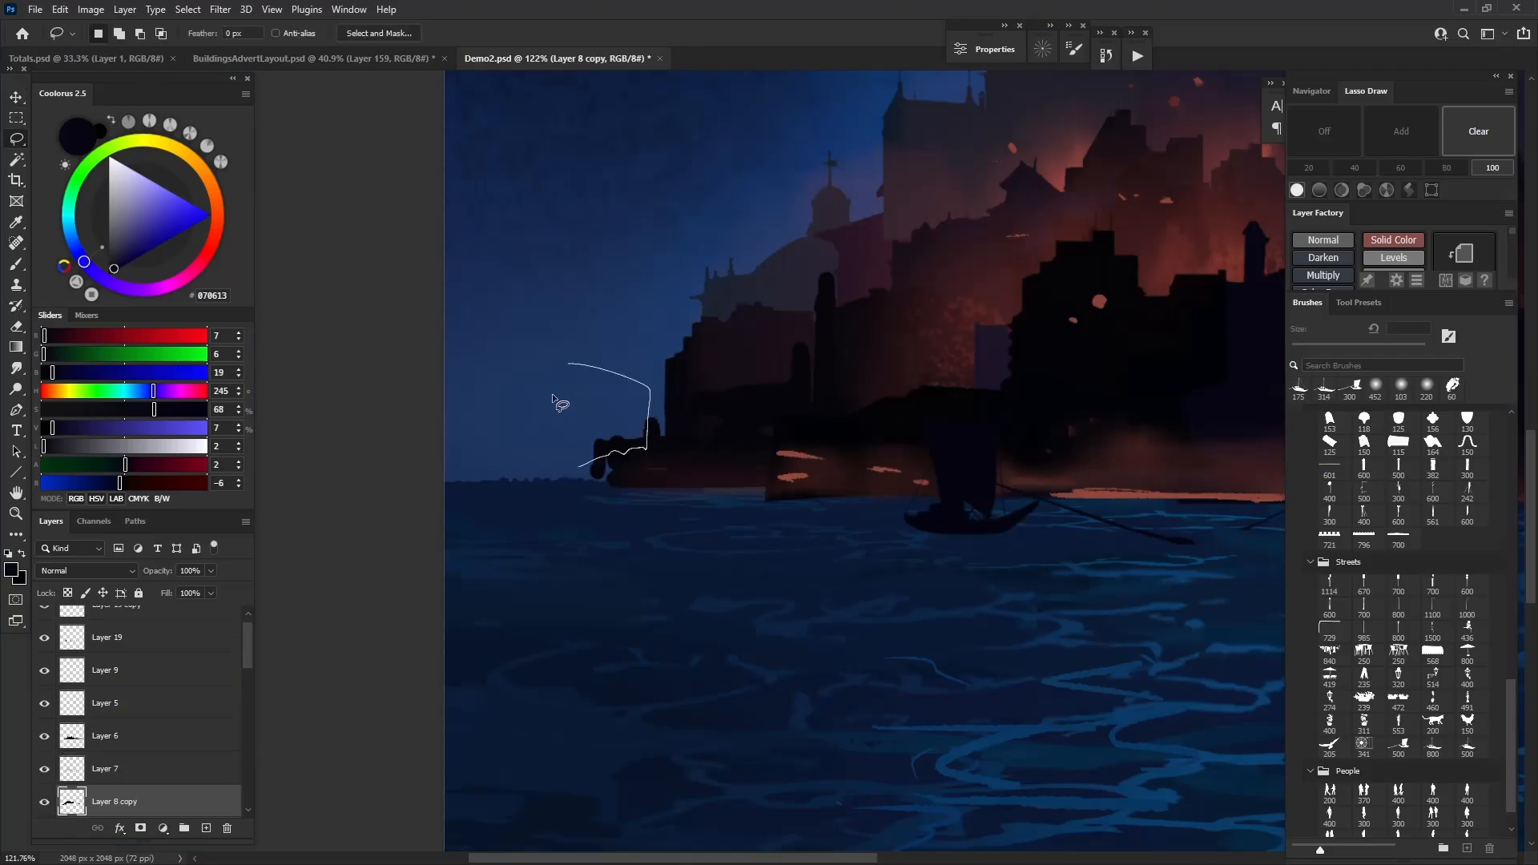
{"action": "scroll", "coordinate": [630, 401], "scroll_direction": "down", "scroll_amount": 8}
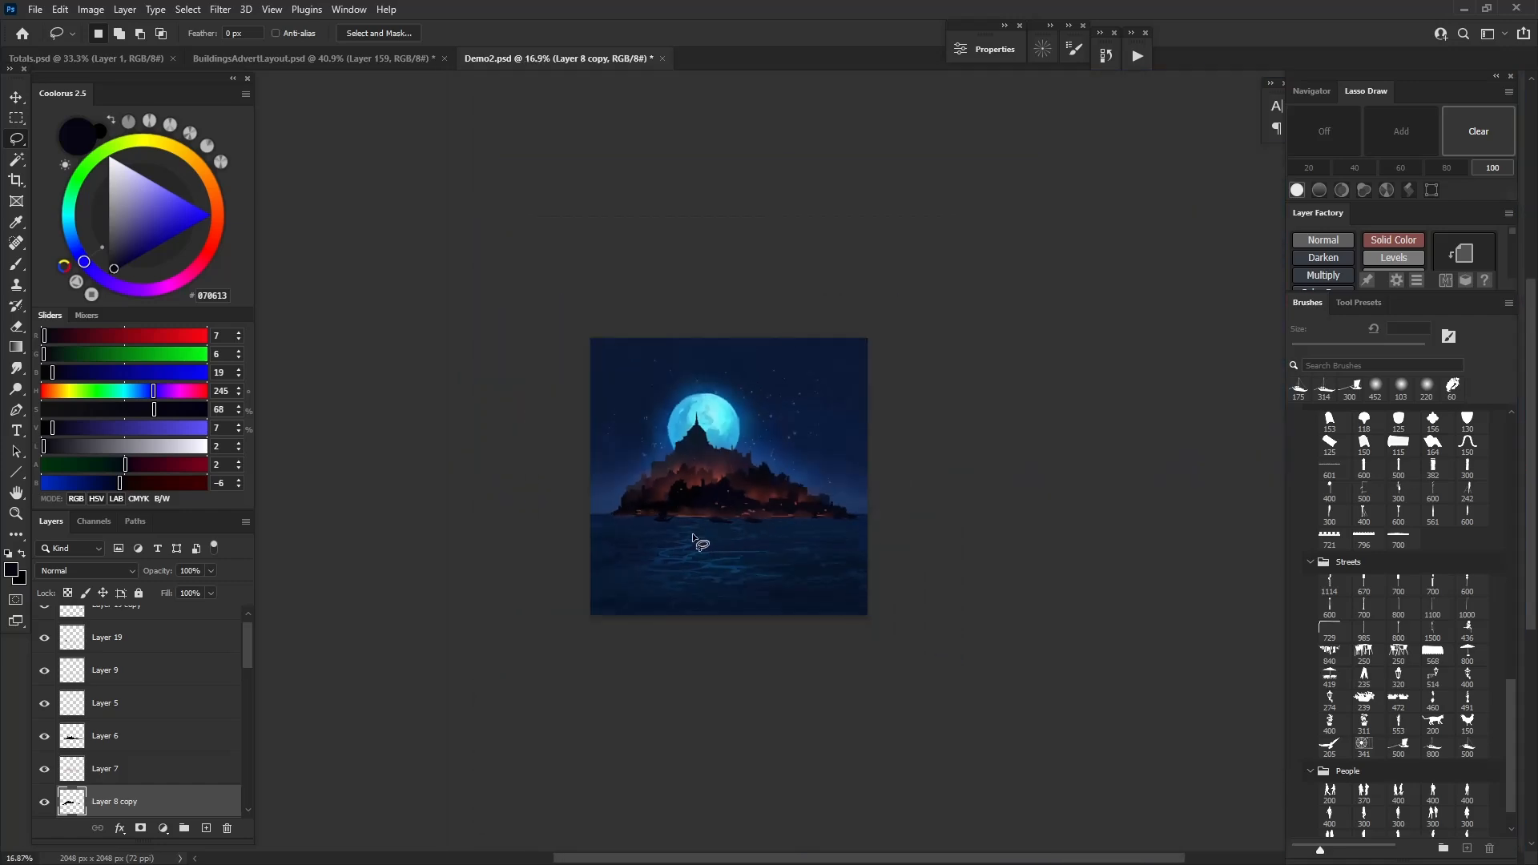
{"action": "scroll", "coordinate": [801, 561], "scroll_direction": "up", "scroll_amount": 5}
Select the large boats' layer on the canvas and add a new layer directly above it
{"action": "key", "text": "v"}
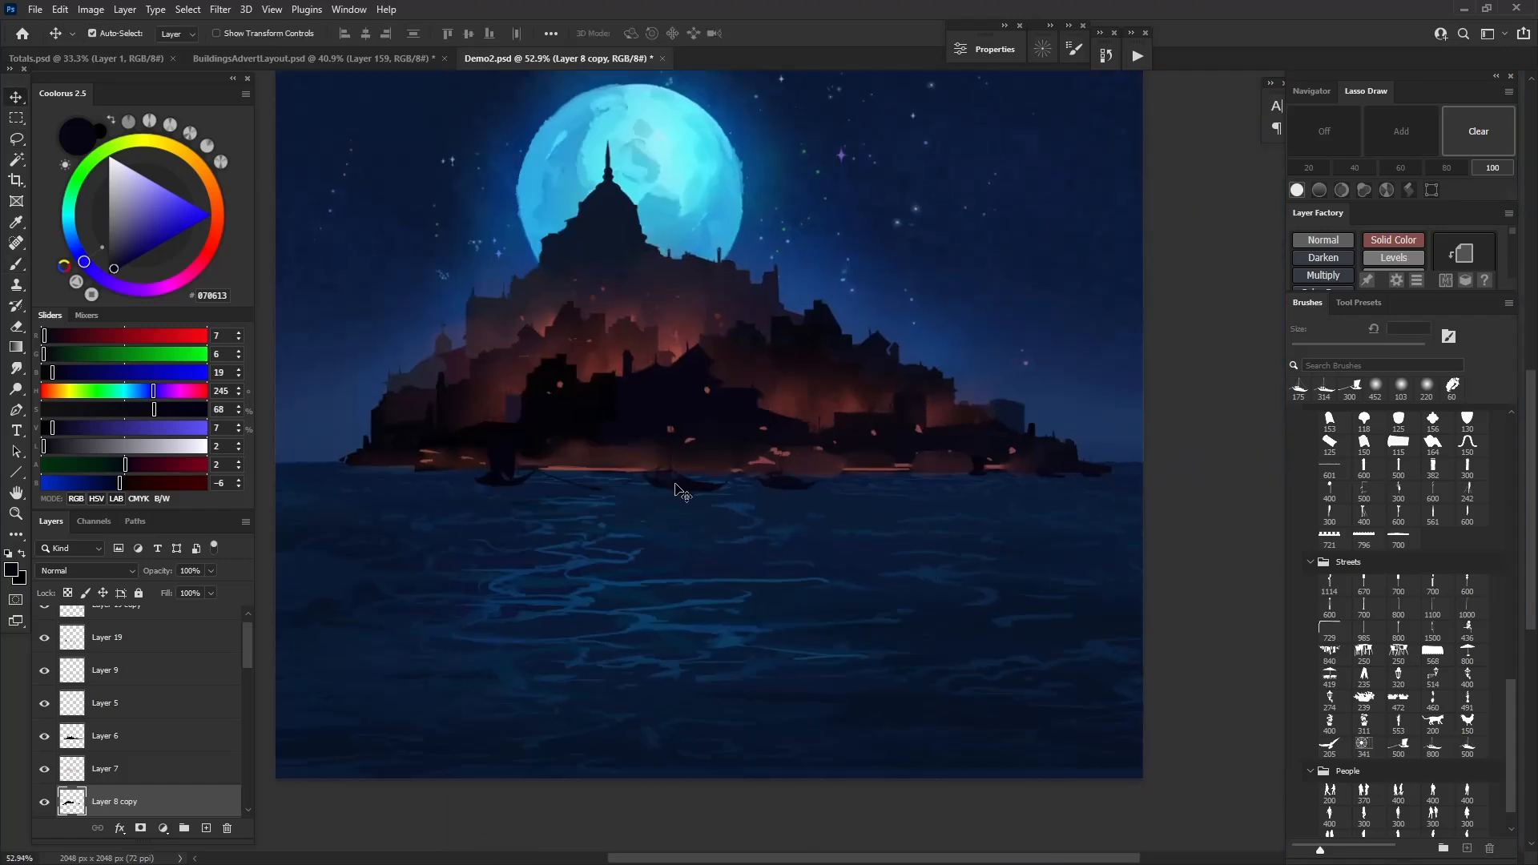
{"action": "left_click", "coordinate": [680, 492]}
{"action": "left_click", "coordinate": [207, 828]}
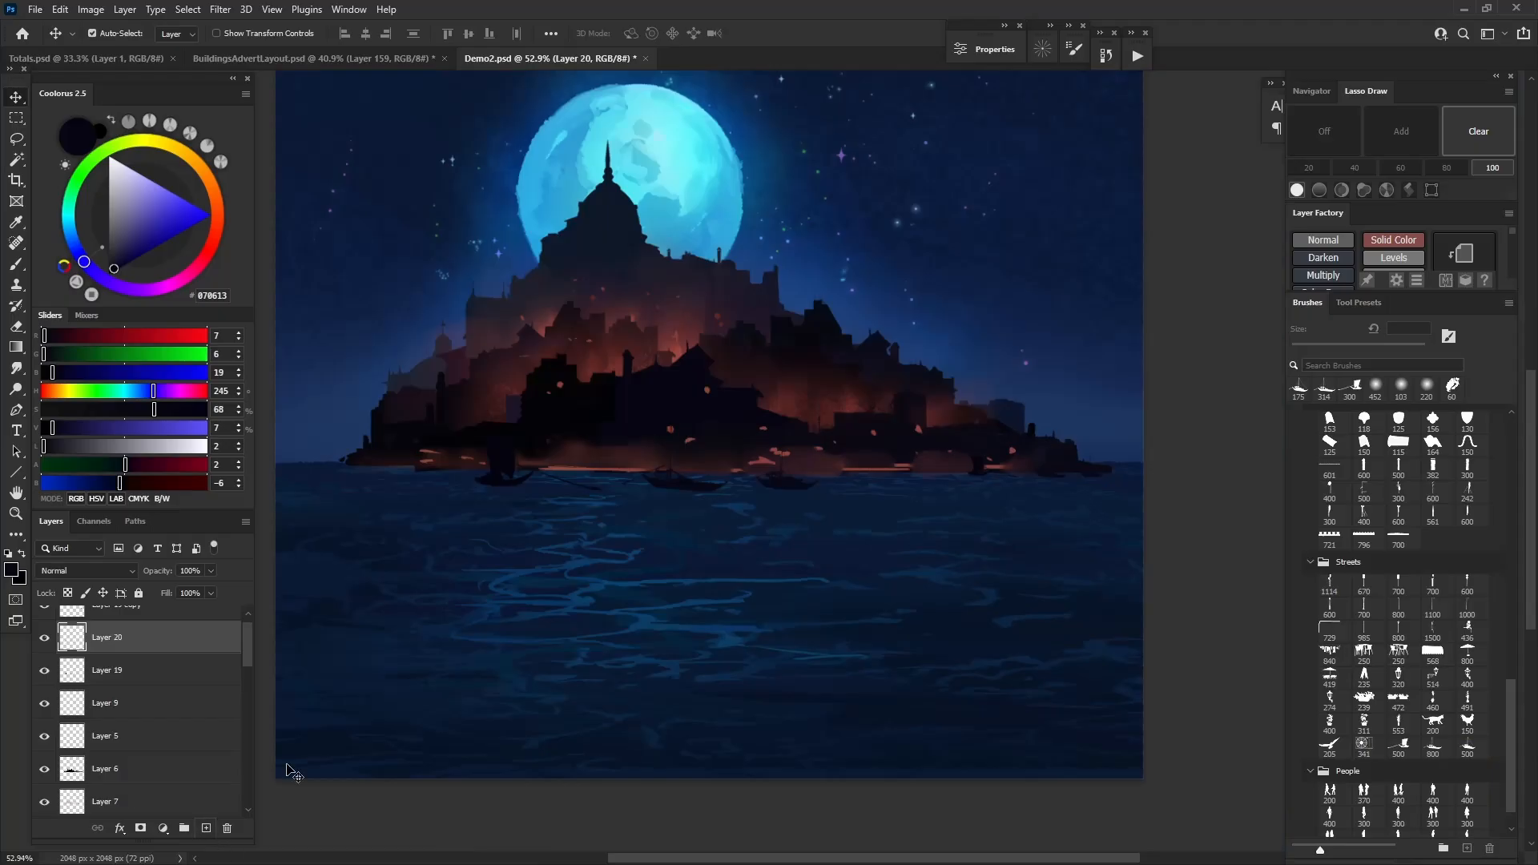
Choose a Basic brush, sample the shoreline's glow colour and dab a small light on the middle large boat
{"action": "key", "text": "b"}
{"action": "scroll", "coordinate": [496, 512], "scroll_direction": "up", "scroll_amount": 1}
{"action": "scroll", "coordinate": [1458, 734], "scroll_direction": "up", "scroll_amount": 3}
{"action": "scroll", "coordinate": [1493, 450], "scroll_direction": "up", "scroll_amount": 5}
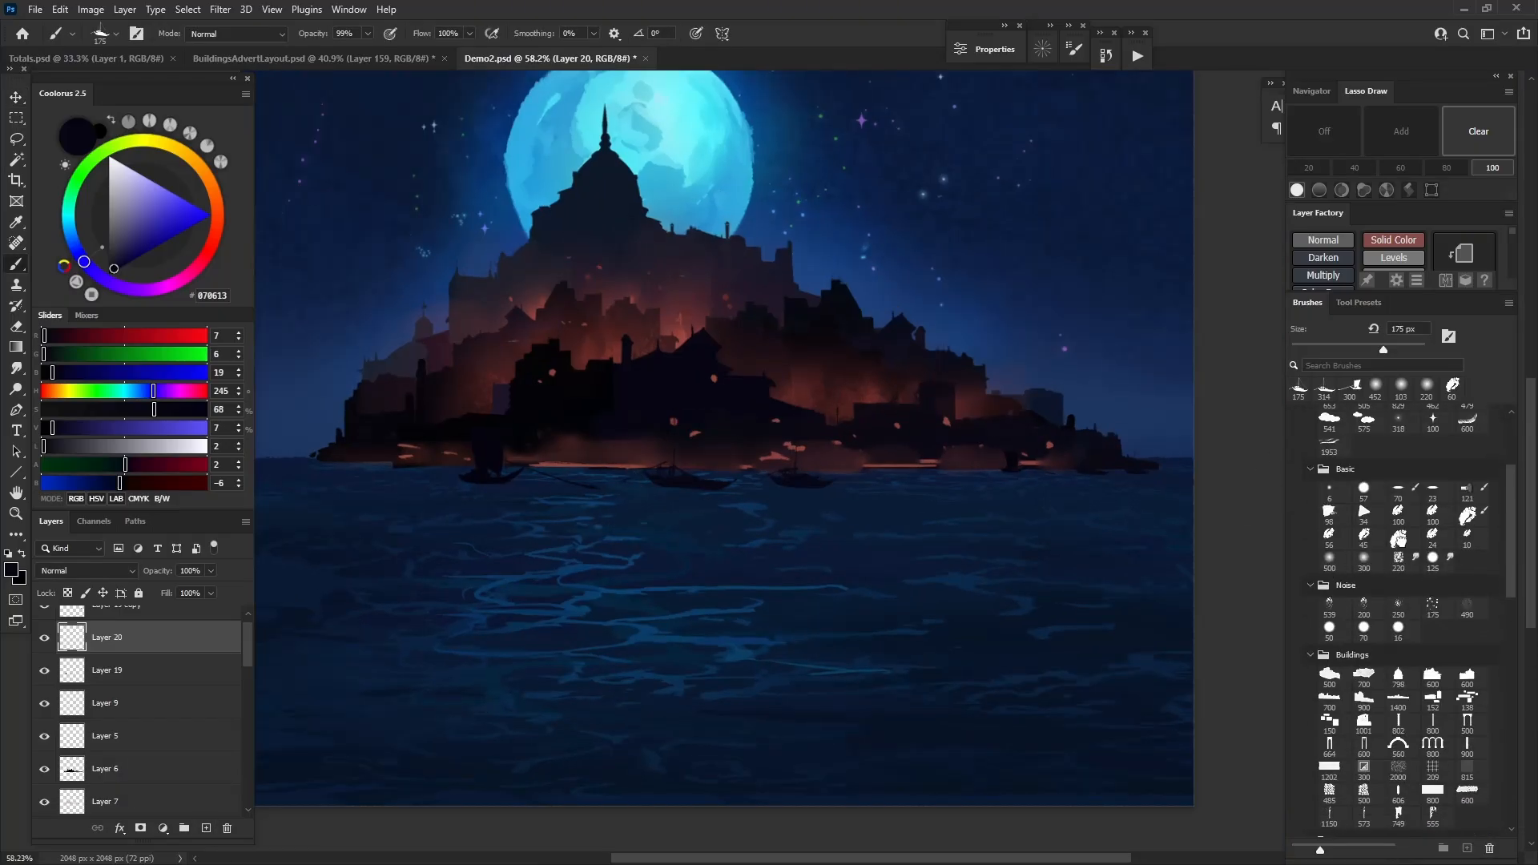
{"action": "left_click", "coordinate": [1398, 538]}
{"action": "scroll", "coordinate": [650, 479], "scroll_direction": "up", "scroll_amount": 5}
{"action": "left_click", "coordinate": [564, 454], "text": "alt"}
{"action": "left_click_drag", "start_coordinate": [708, 476], "coordinate": [560, 486]}
{"action": "scroll", "coordinate": [694, 495], "scroll_direction": "up", "scroll_amount": 7}
{"action": "left_click_drag", "start_coordinate": [709, 444], "coordinate": [695, 440]}
{"action": "left_click", "coordinate": [709, 444]}
Change the paint to bright orange E77C51 and dab glowing lights on the three large boats with a 4 px brush
{"action": "left_click", "coordinate": [162, 208]}
{"action": "right_click", "coordinate": [713, 446]}
{"action": "left_click", "coordinate": [678, 436]}
{"action": "left_click_drag", "start_coordinate": [216, 233], "coordinate": [217, 209]}
{"action": "left_click", "coordinate": [169, 201]}
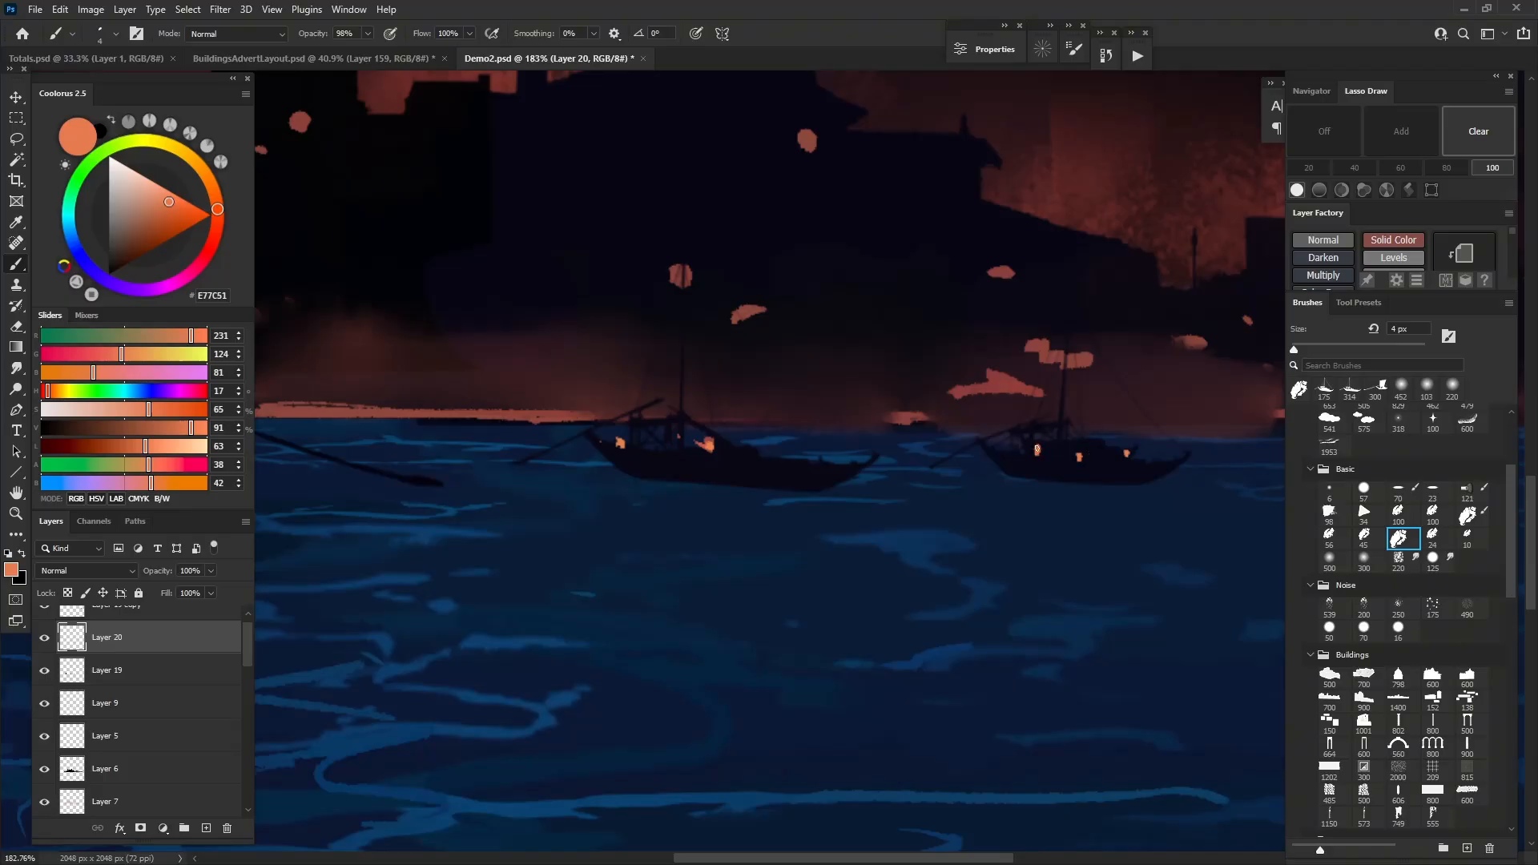
{"action": "left_click_drag", "start_coordinate": [519, 554], "coordinate": [1045, 531]}
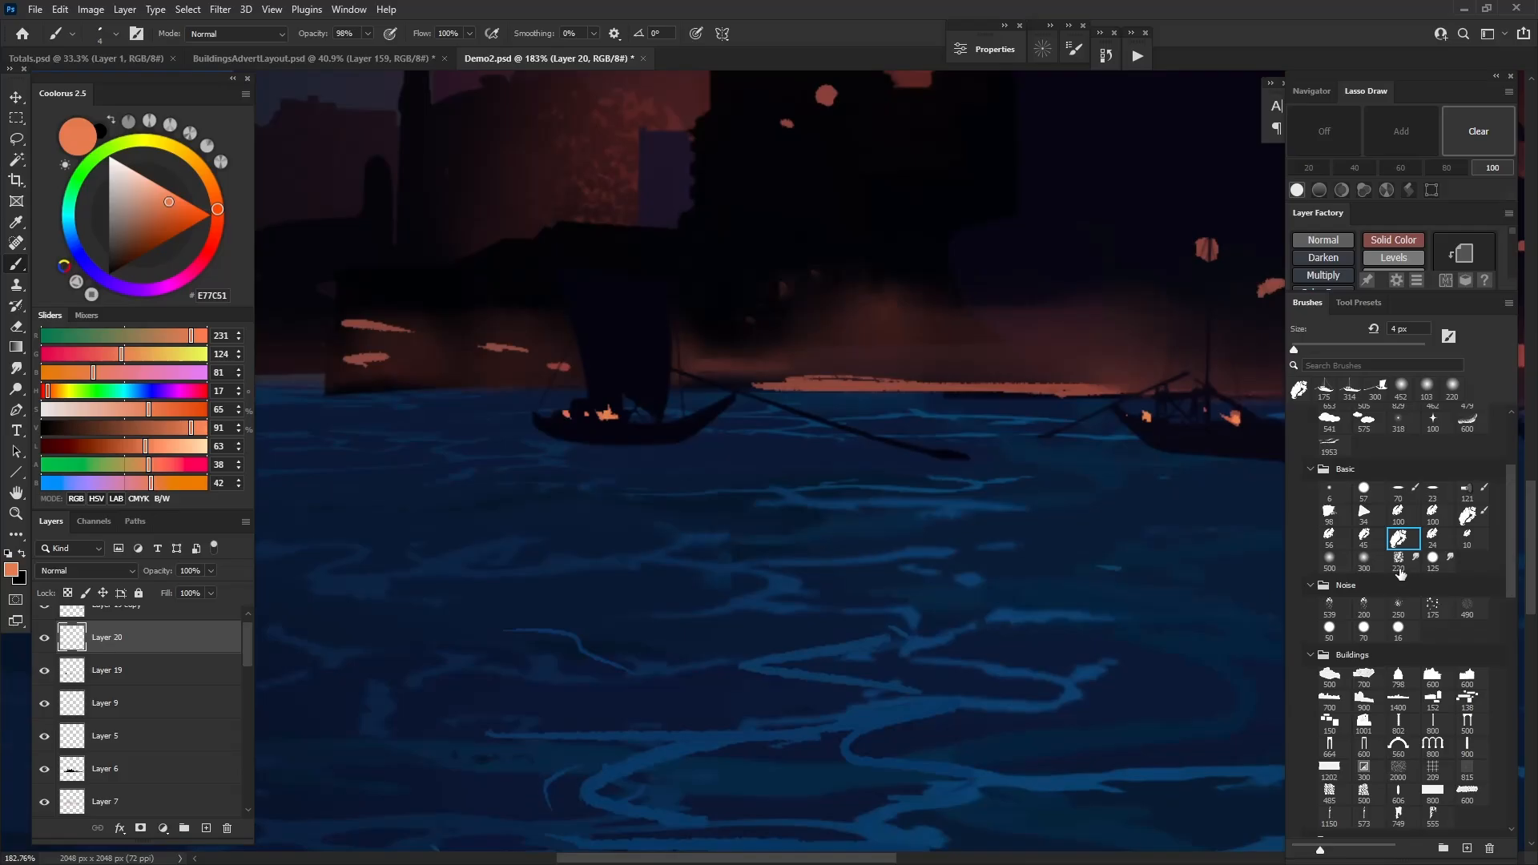
Paint the large boat's sail in dark red 2A1315 with the Basic 24 brush at 10 px and smudge it soft
{"action": "left_click", "coordinate": [1432, 535]}
{"action": "left_click", "coordinate": [554, 194], "text": "alt"}
{"action": "key", "text": "bracketleft"}
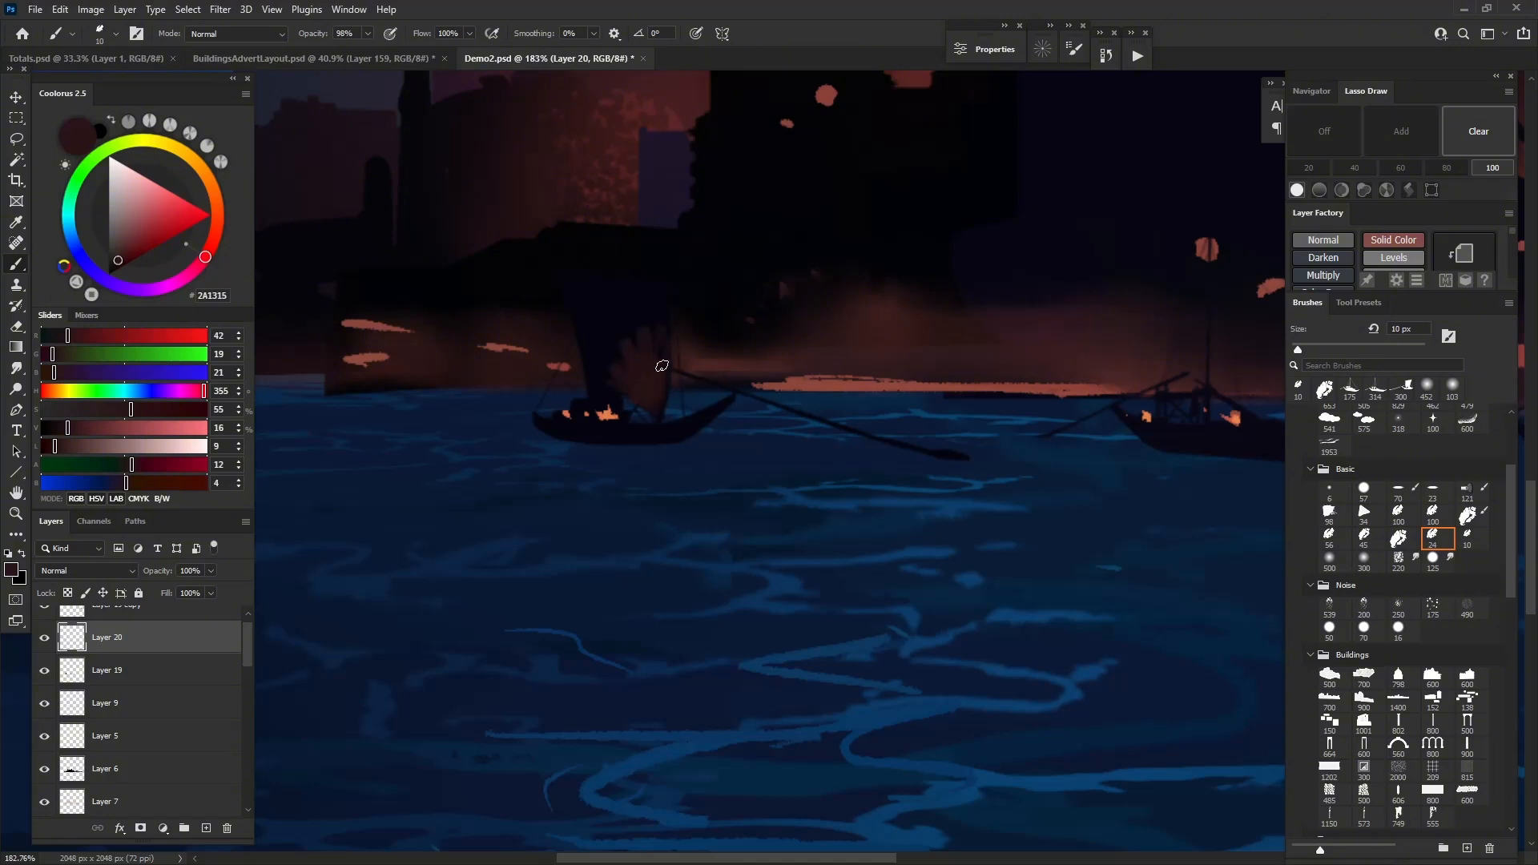
{"action": "key", "text": "r"}
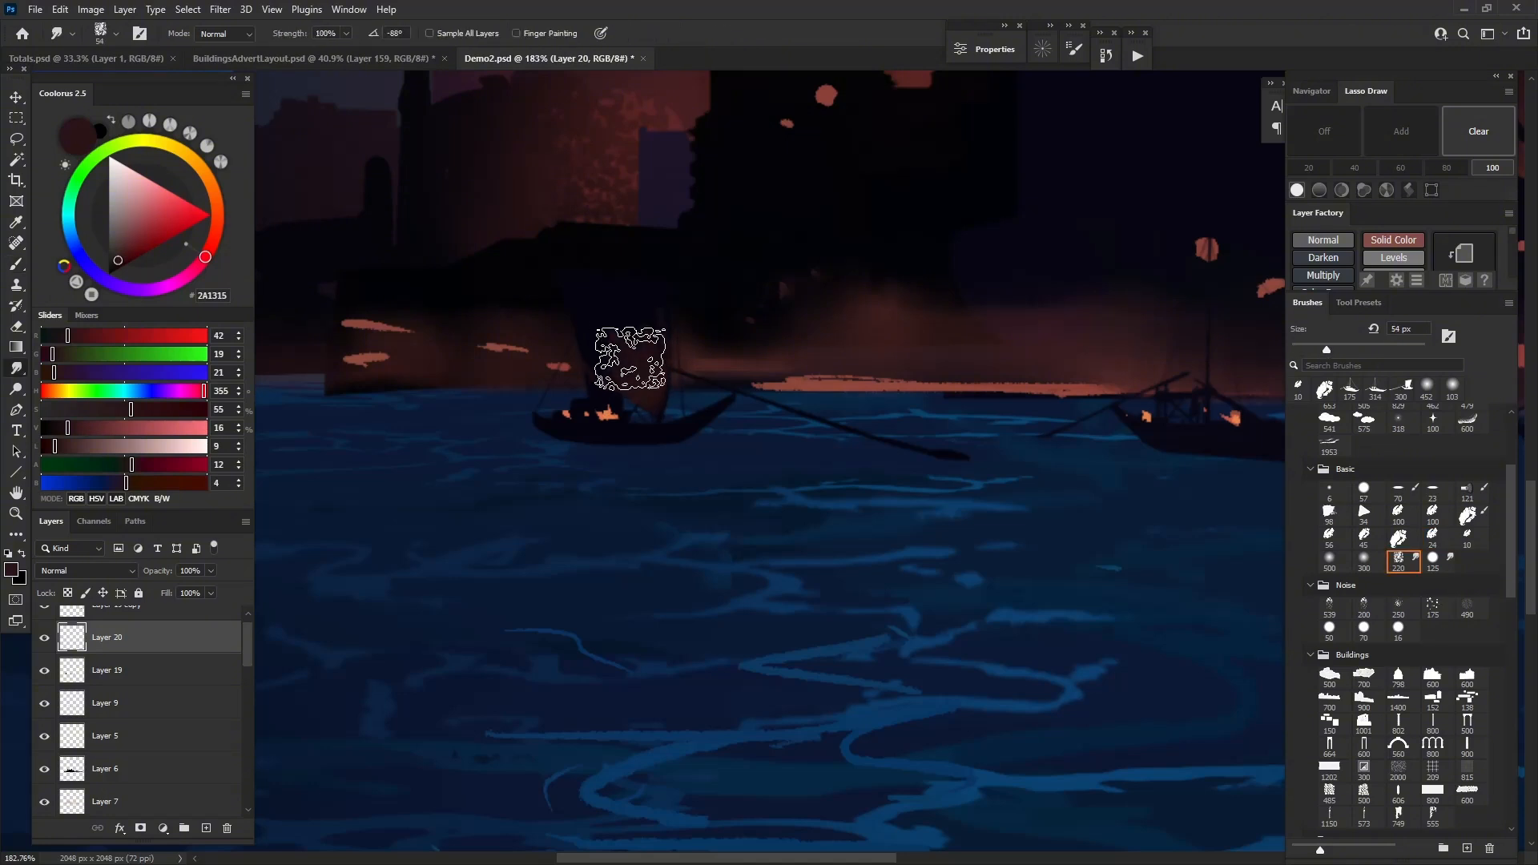
{"action": "left_click_drag", "start_coordinate": [711, 544], "coordinate": [477, 551]}
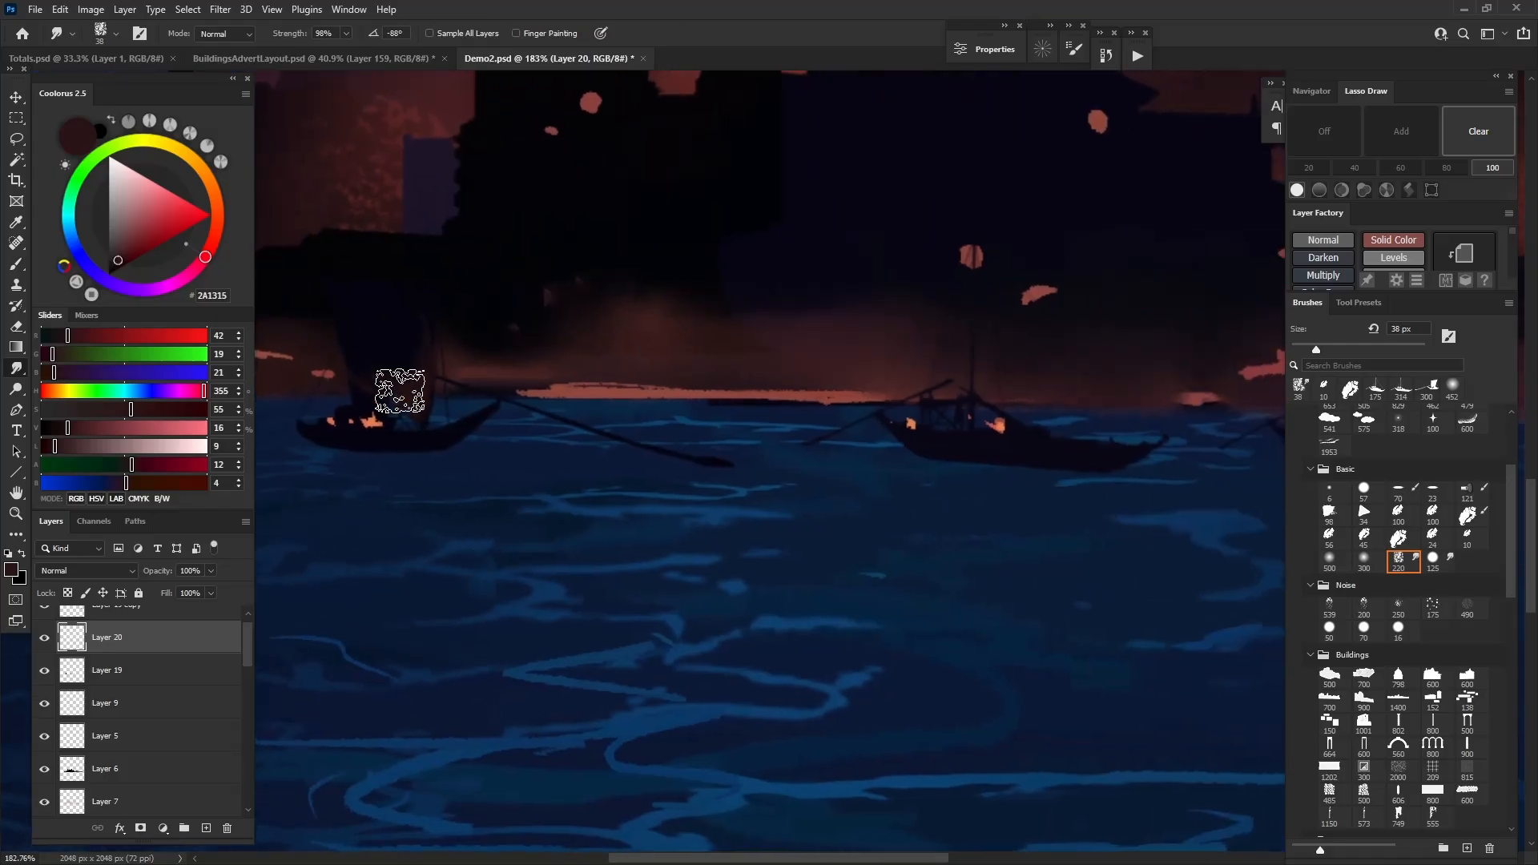
{"action": "key", "text": "bracketleft"}
{"action": "key", "text": "bracketleft"}
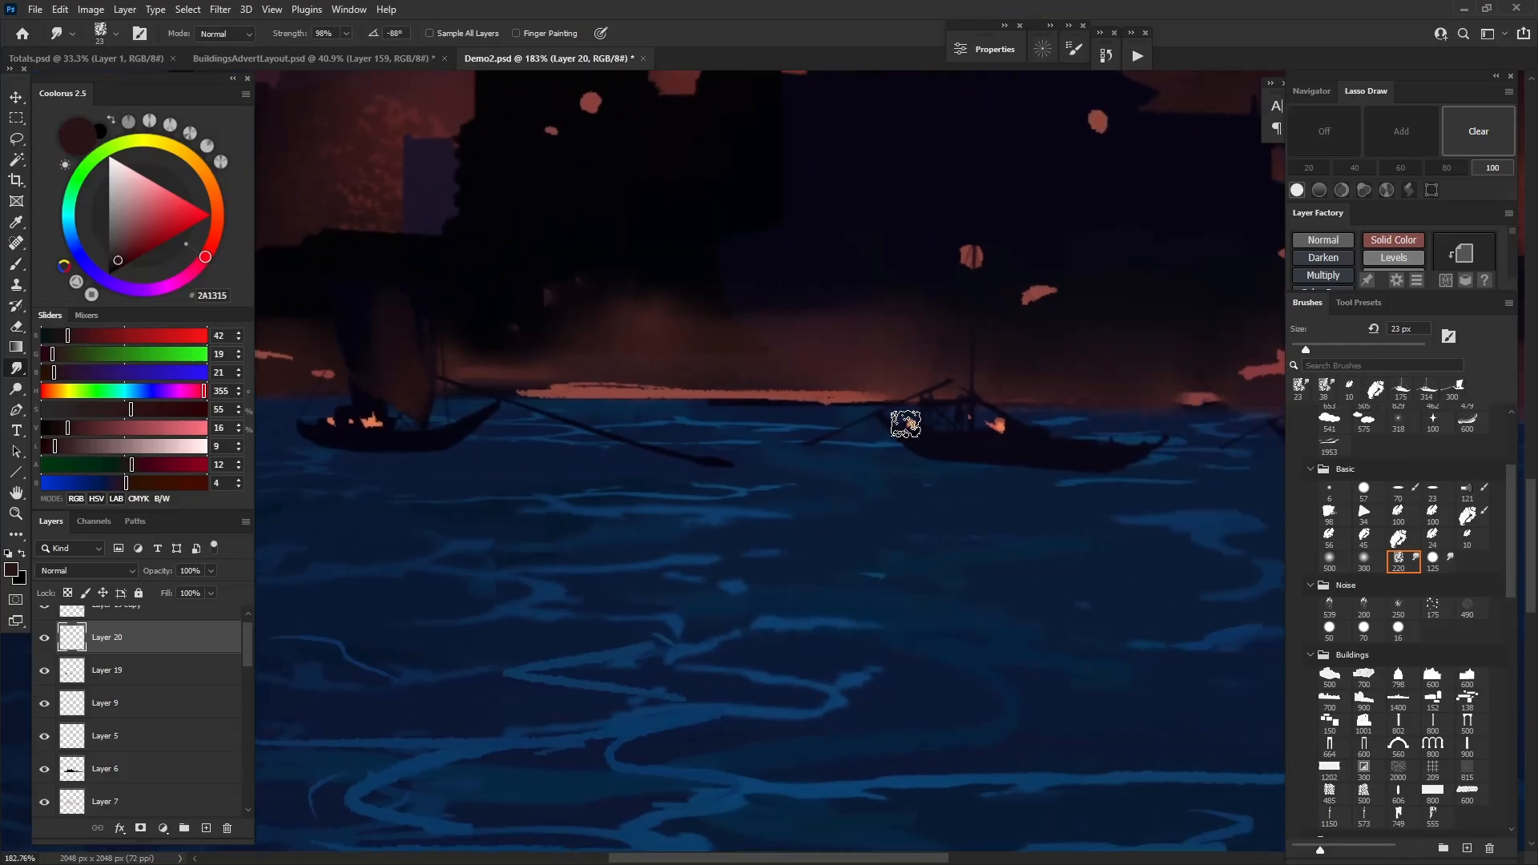
Paint dark red 2A1315 reflected light onto the hulls of the other two large boats with the 10 px brush
{"action": "key", "text": "b"}
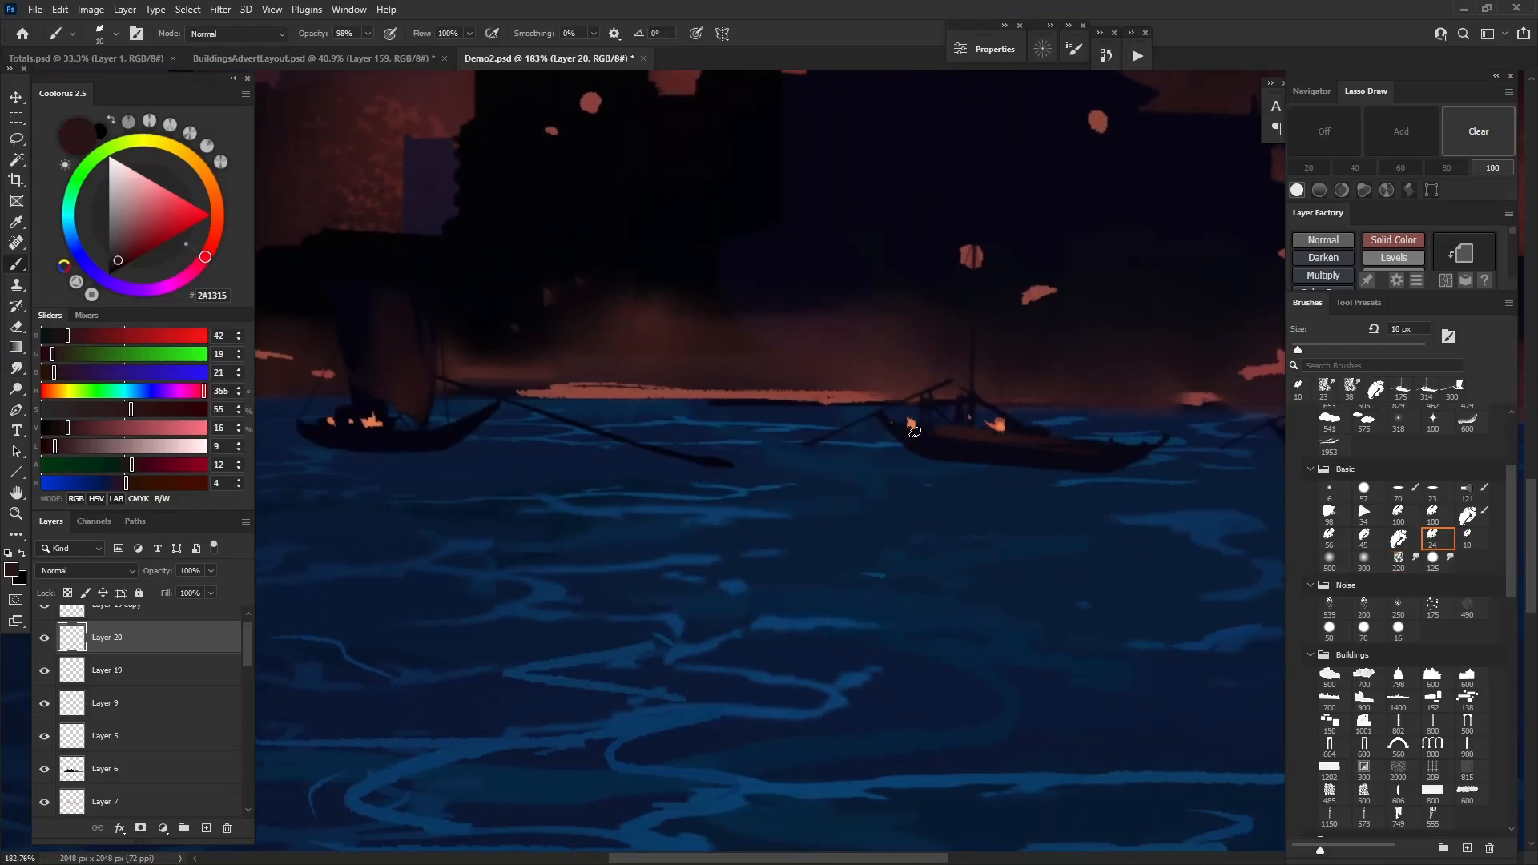
{"action": "left_click_drag", "start_coordinate": [967, 505], "coordinate": [360, 513]}
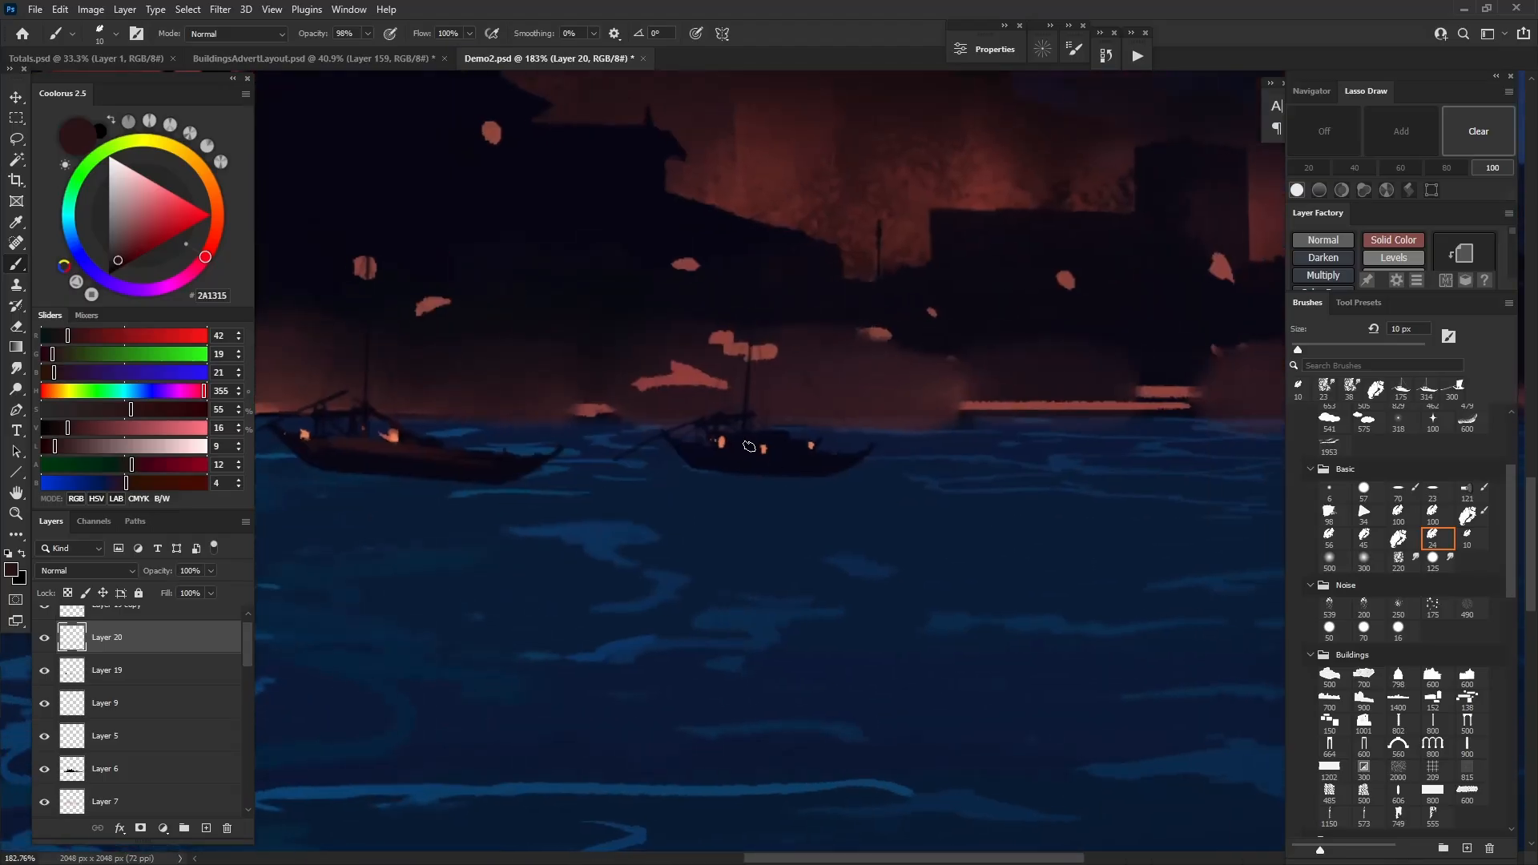
{"action": "left_click_drag", "start_coordinate": [736, 451], "coordinate": [929, 517]}
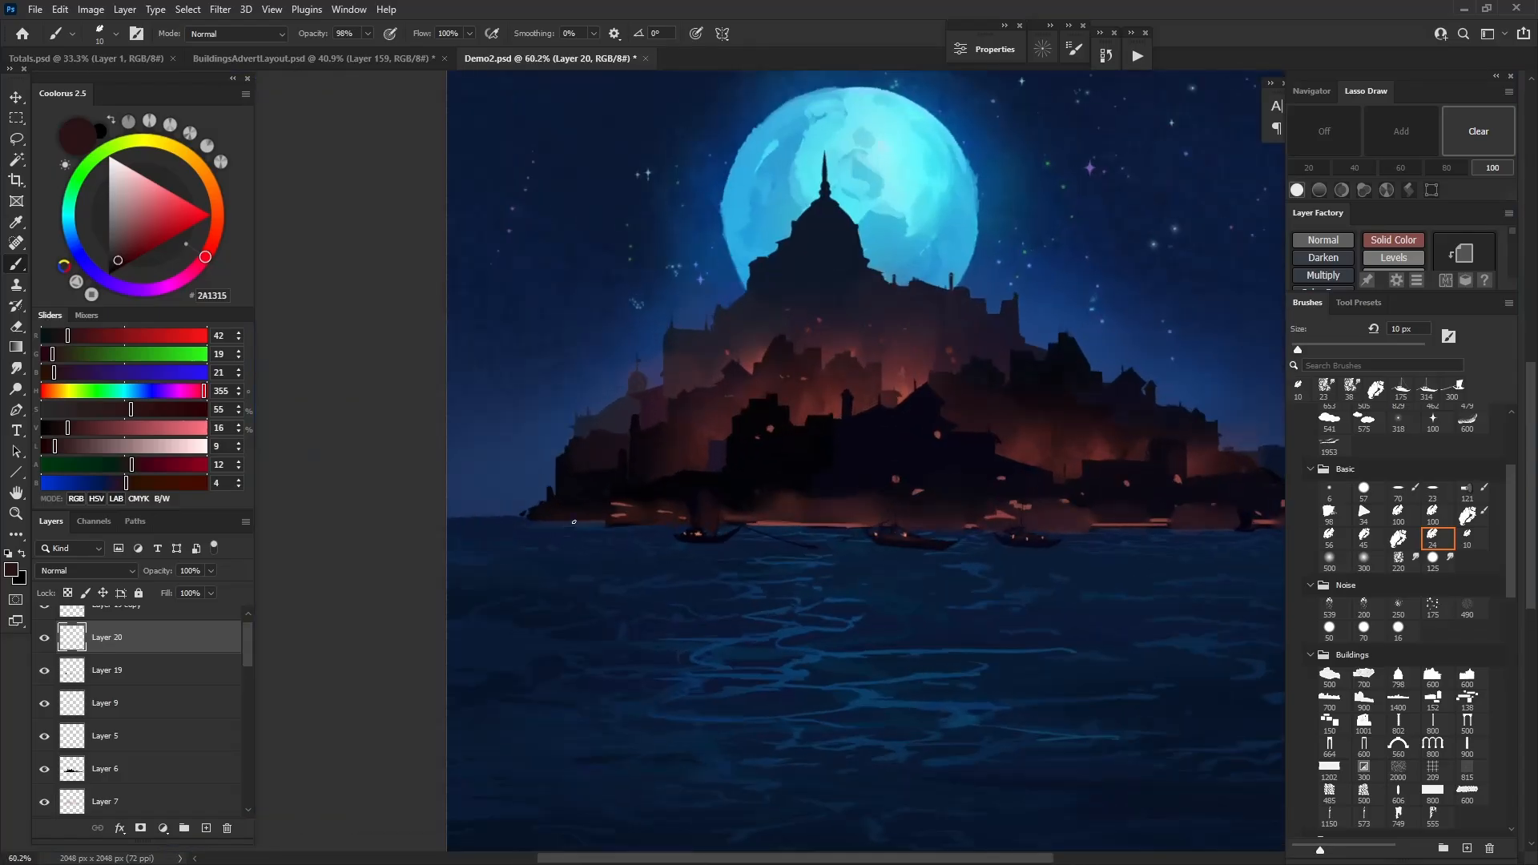
Check the boat layers by toggling their visibility and add a new layer above Layer 9
{"action": "left_click", "coordinate": [44, 638]}
{"action": "left_click", "coordinate": [44, 670]}
{"action": "left_click", "coordinate": [44, 670]}
{"action": "left_click", "coordinate": [109, 702]}
{"action": "left_click", "coordinate": [206, 828]}
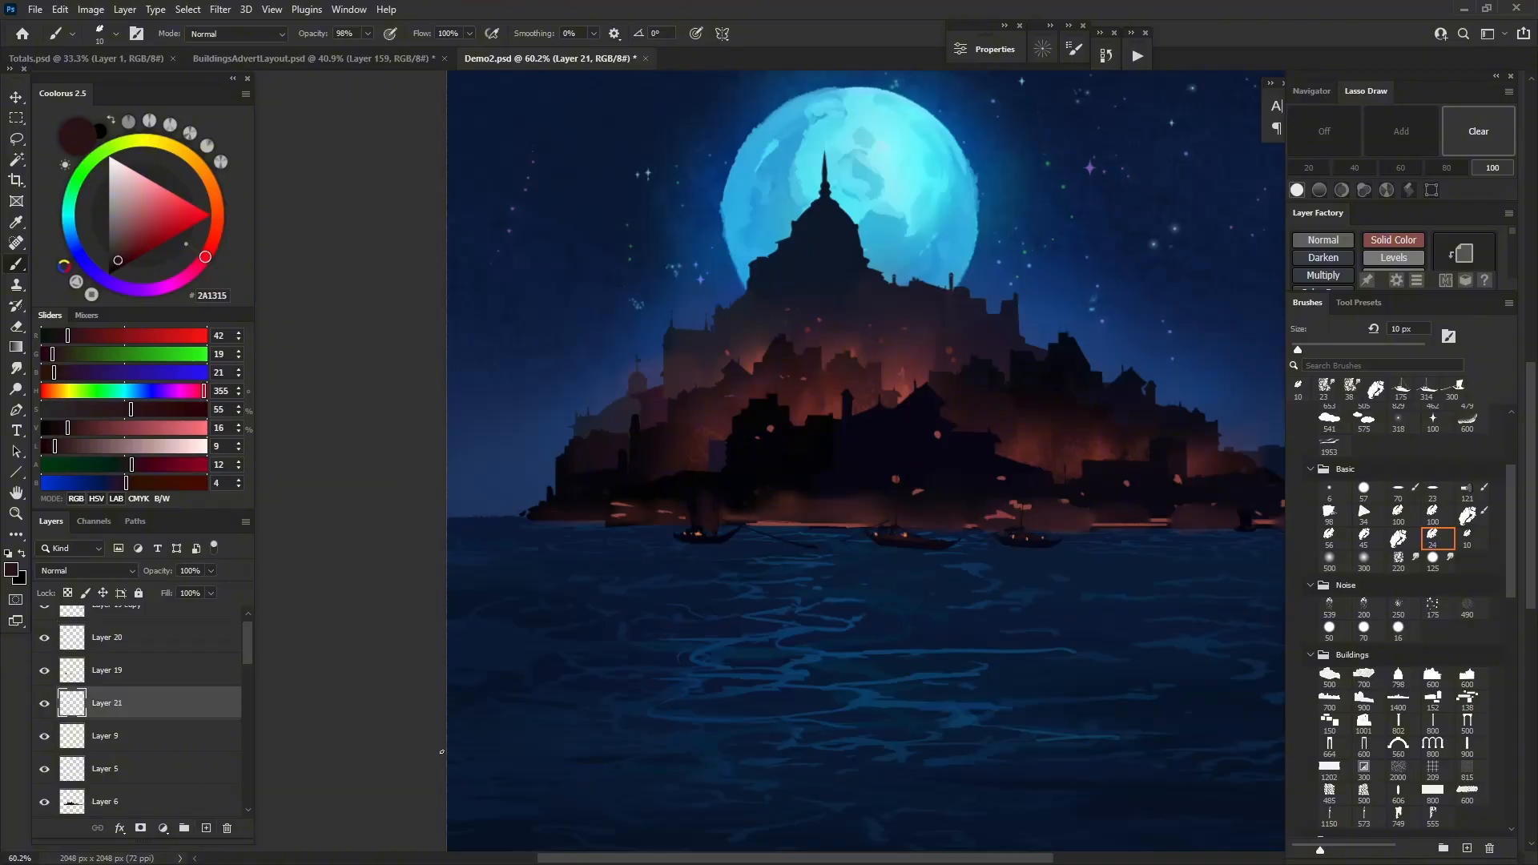
Paint blue 1D3662 haze along the island's shoreline with the soft Basic 500 brush at up to 205 px
{"action": "left_click", "coordinate": [1335, 565]}
{"action": "left_click", "coordinate": [524, 449], "text": "alt"}
{"action": "left_click_drag", "start_coordinate": [659, 531], "coordinate": [513, 544]}
{"action": "mouse_move", "coordinate": [551, 529]}
{"action": "left_mouse_down"}
{"action": "mouse_move", "coordinate": [493, 512]}
{"action": "mouse_move", "coordinate": [809, 526]}
{"action": "mouse_move", "coordinate": [571, 511]}
{"action": "mouse_move", "coordinate": [767, 528]}
{"action": "mouse_move", "coordinate": [720, 511]}
{"action": "mouse_move", "coordinate": [950, 516]}
{"action": "mouse_move", "coordinate": [735, 480]}
{"action": "mouse_move", "coordinate": [1057, 527]}
{"action": "left_mouse_up"}
{"action": "scroll", "coordinate": [949, 526], "scroll_direction": "down", "scroll_amount": 3}
{"action": "mouse_move", "coordinate": [863, 525]}
{"action": "left_mouse_down"}
{"action": "mouse_move", "coordinate": [876, 525]}
{"action": "mouse_move", "coordinate": [841, 515]}
{"action": "mouse_move", "coordinate": [1119, 525]}
{"action": "left_mouse_up"}
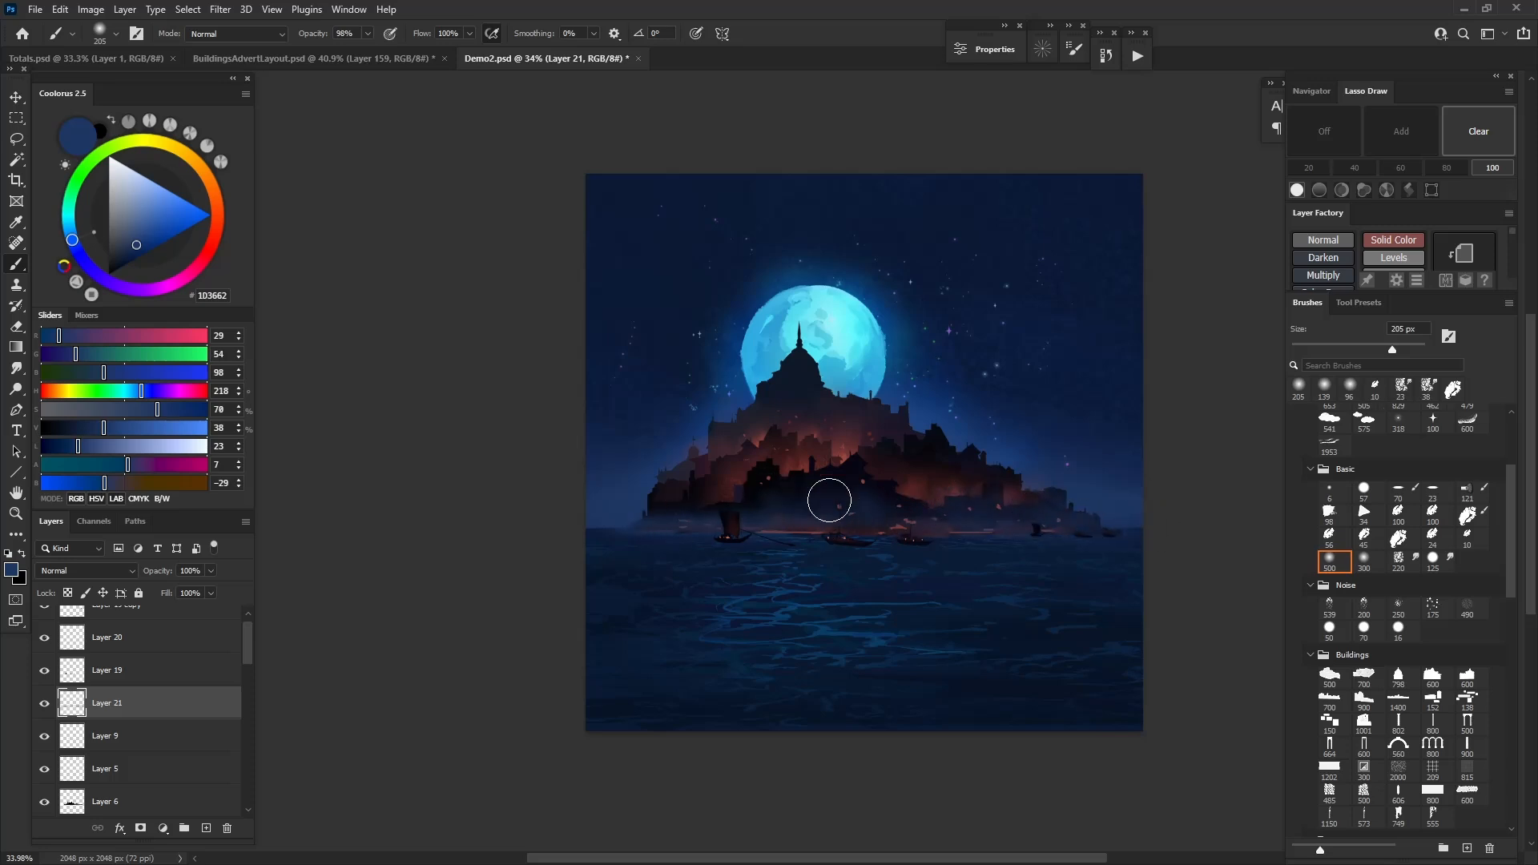
Set the haze layer's blend mode to Lighten and smudge the mist along the island with a 153 px brush
{"action": "left_click", "coordinate": [87, 572]}
{"action": "left_click", "coordinate": [61, 589]}
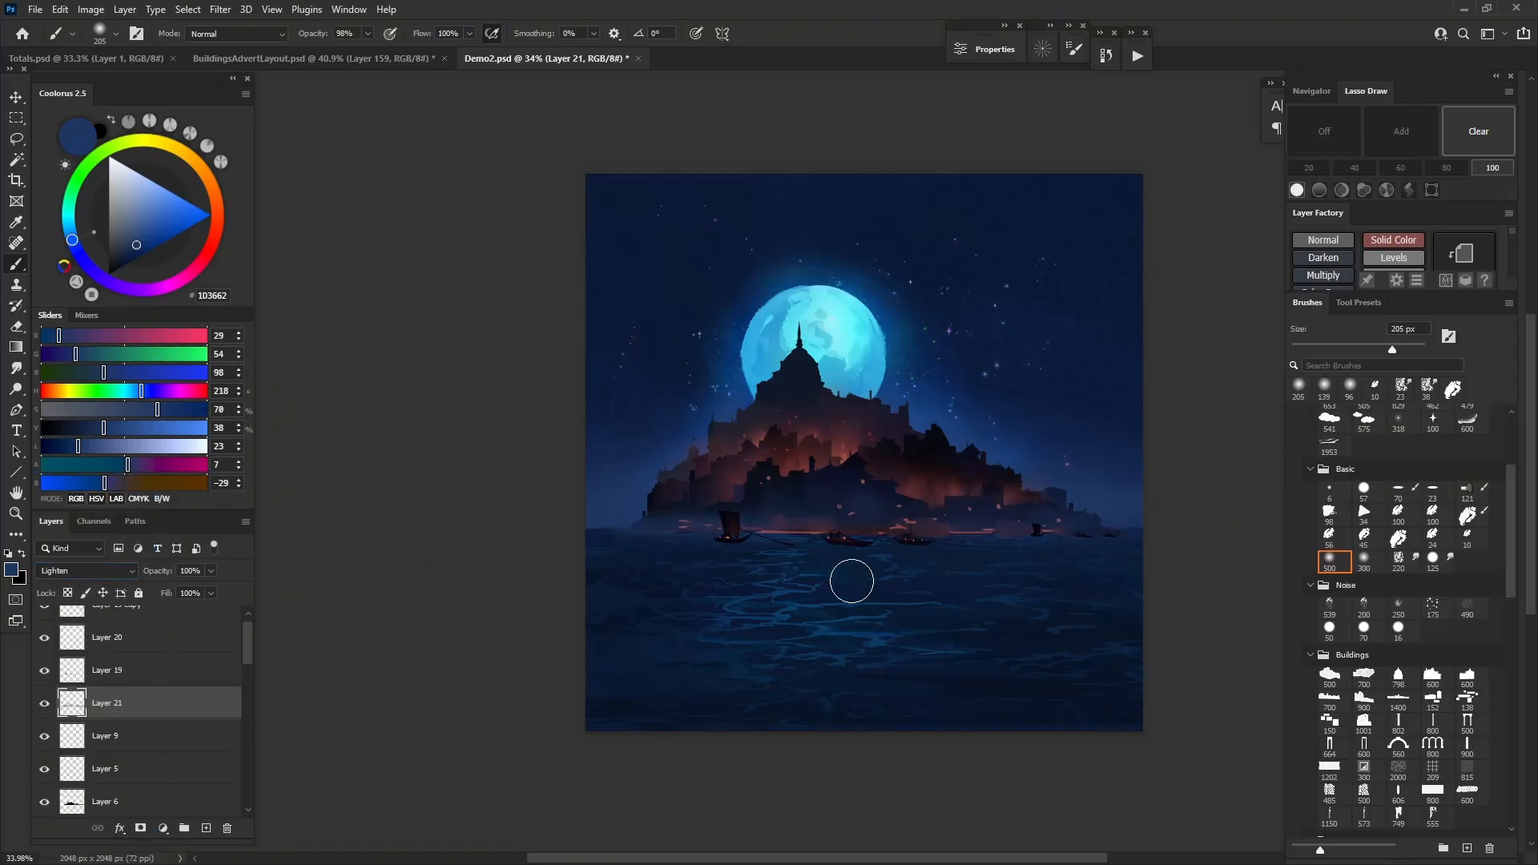
{"action": "key", "text": "r"}
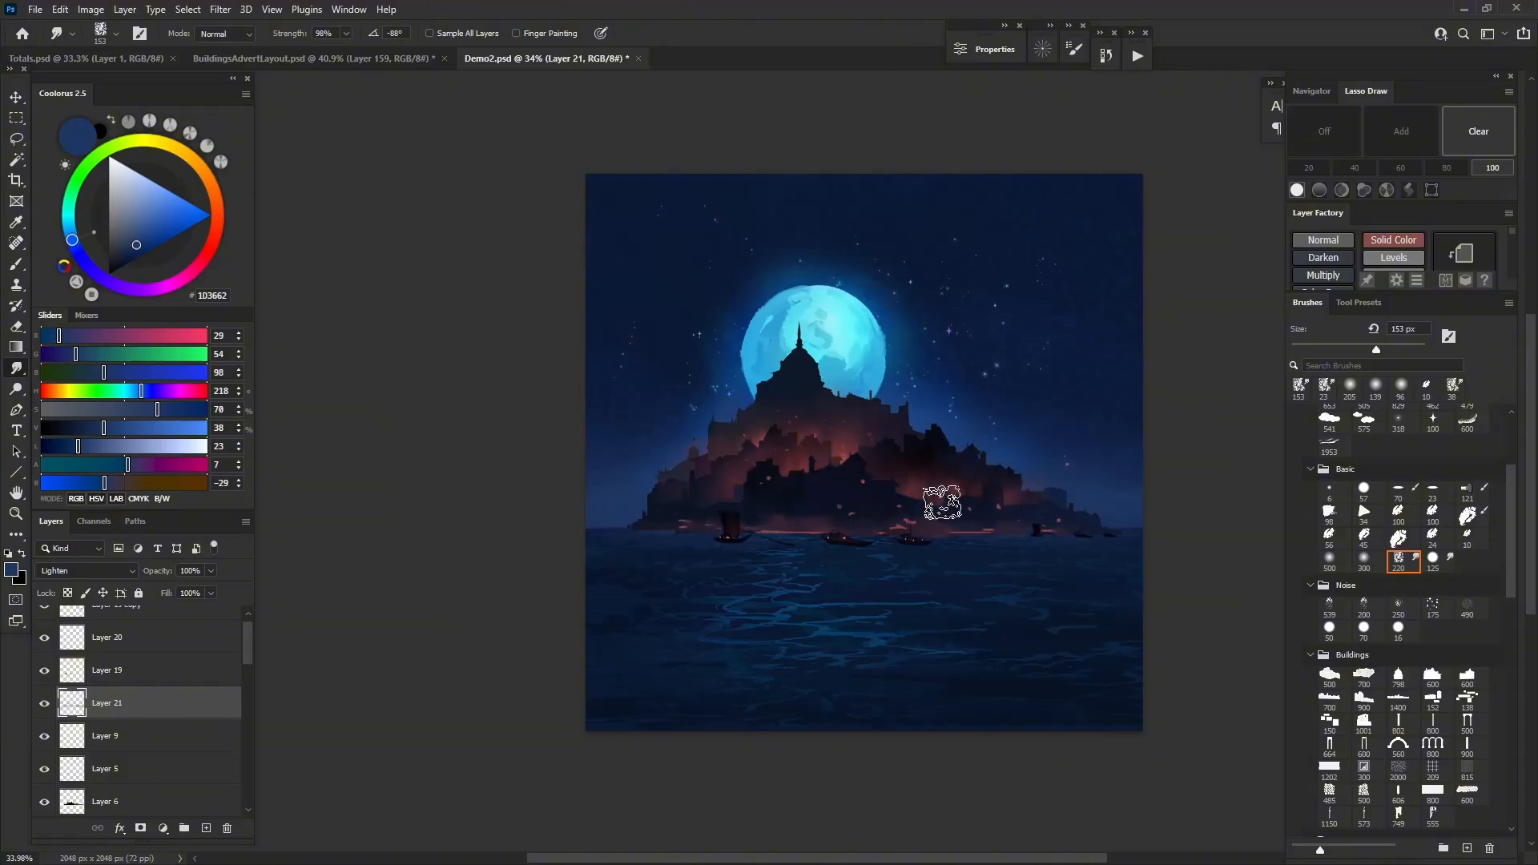
{"action": "scroll", "coordinate": [846, 496], "scroll_direction": "down", "scroll_amount": 5}
{"action": "scroll", "coordinate": [831, 501], "scroll_direction": "up", "scroll_amount": 5}
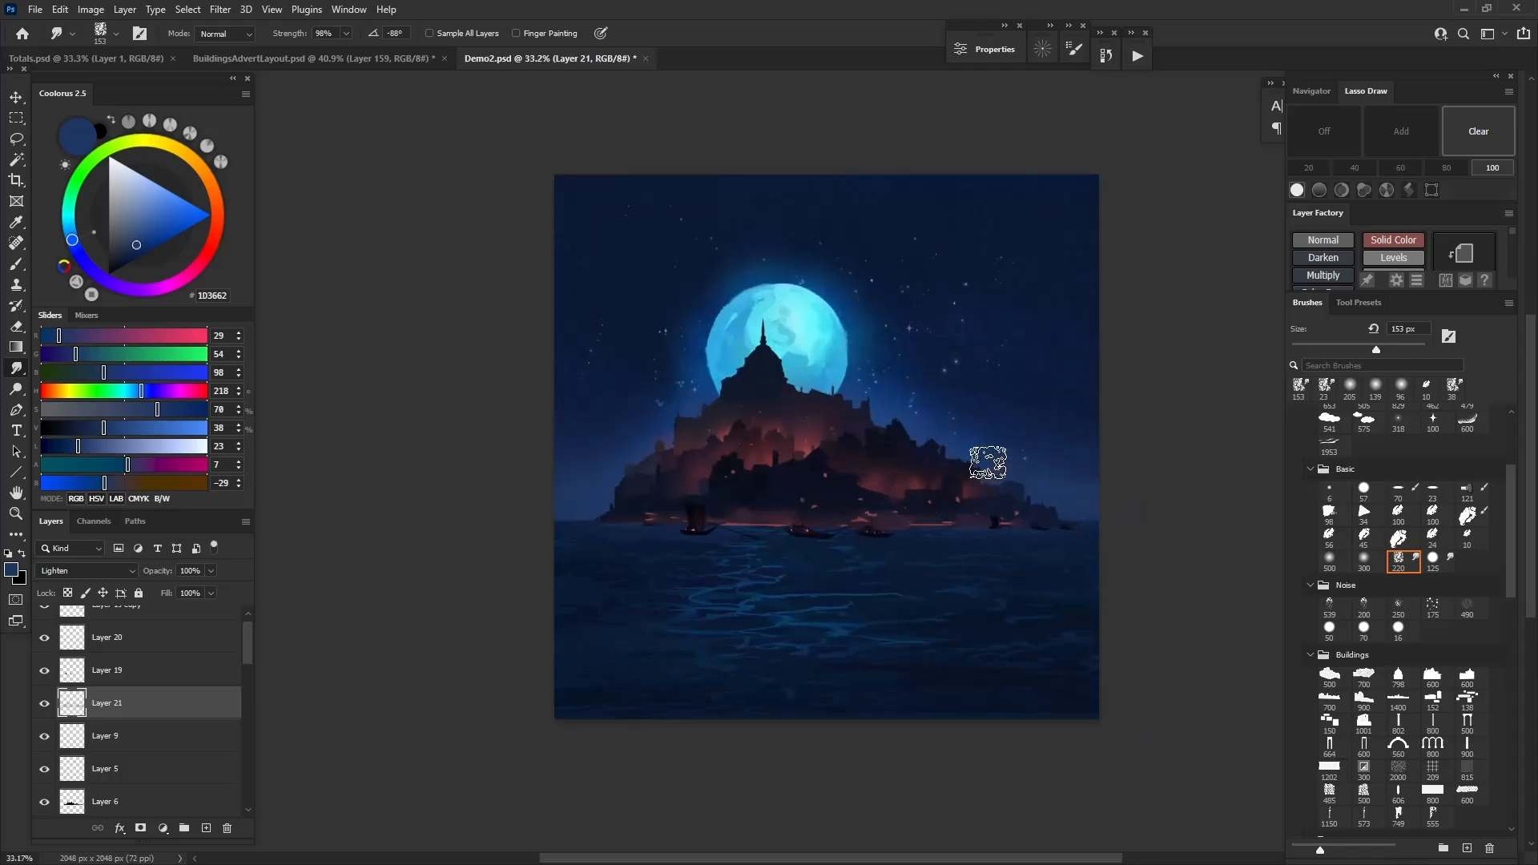
{"action": "scroll", "coordinate": [988, 462], "scroll_direction": "up", "scroll_amount": 6}
Select the small distant boats' layer and adjust its lightness with Hue/Saturation
{"action": "key", "text": "v"}
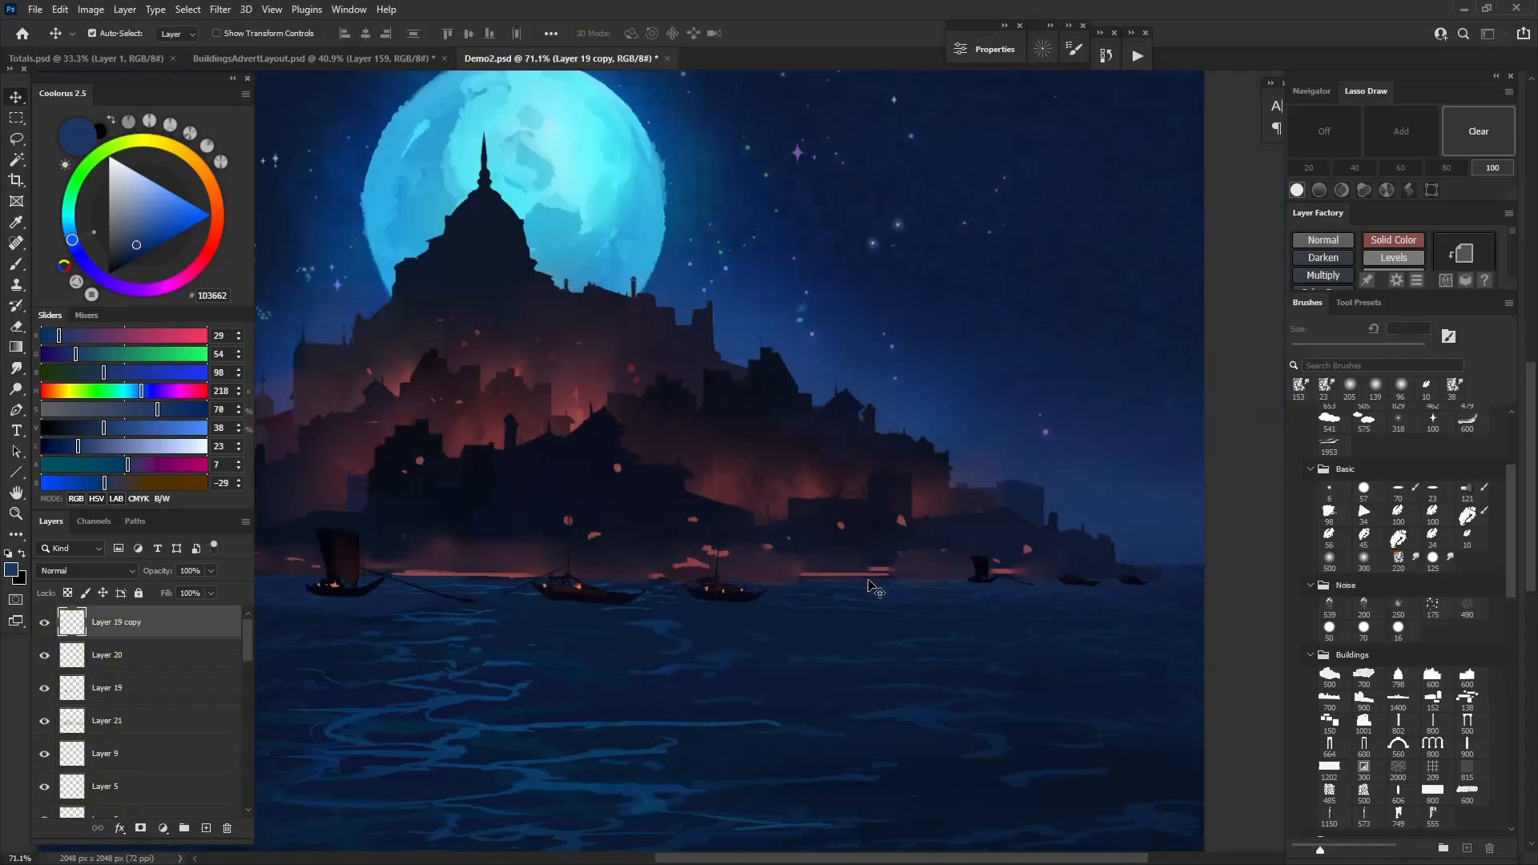
{"action": "key", "text": "ctrl+u"}
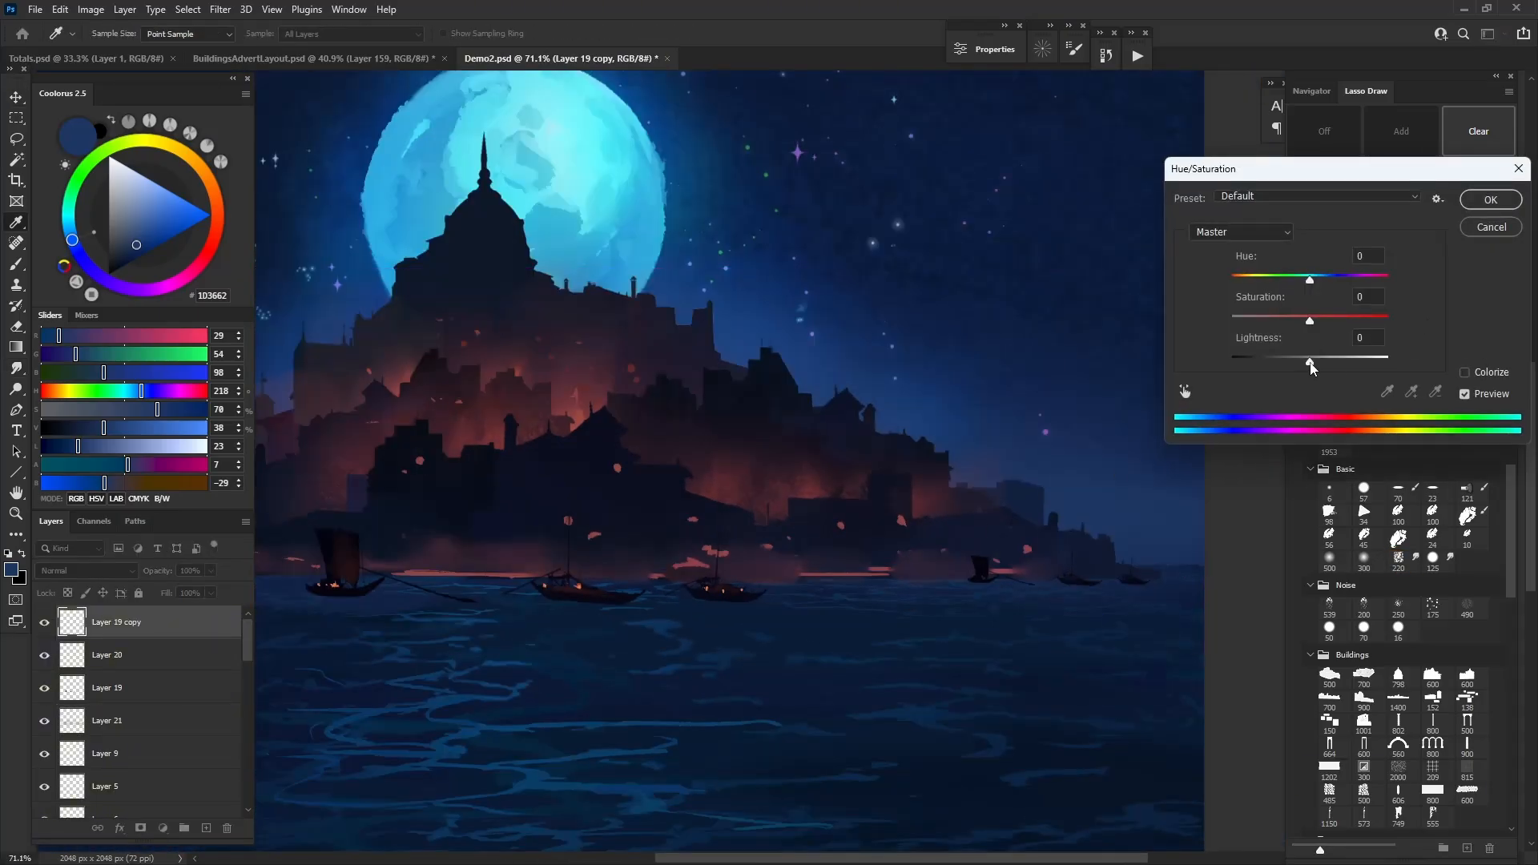
{"action": "key", "text": "Return"}
{"action": "scroll", "coordinate": [731, 590], "scroll_direction": "down", "scroll_amount": 3}
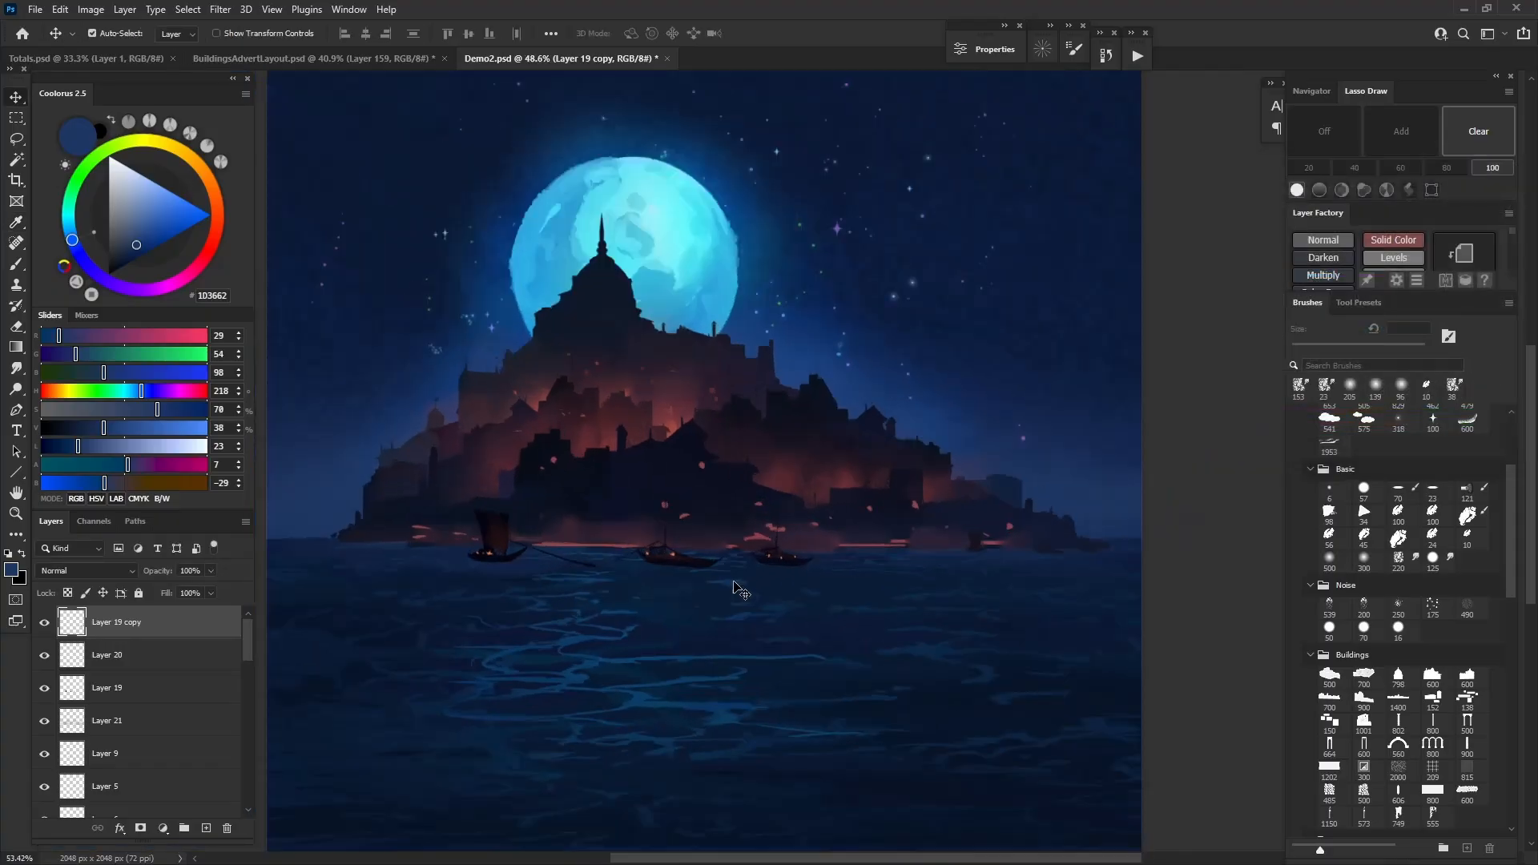
Duplicate the large boats' light layer, Layer 20, and place the copy near the small distant boats
{"action": "scroll", "coordinate": [753, 576], "scroll_direction": "up", "scroll_amount": 5}
{"action": "left_click_drag", "start_coordinate": [800, 553], "coordinate": [1218, 545], "text": "alt"}
{"action": "left_click_drag", "start_coordinate": [1140, 577], "coordinate": [710, 560]}
Scale the copied lights down over the small distant boats and move their layer to the top of the stack
{"action": "scroll", "coordinate": [713, 560], "scroll_direction": "up", "scroll_amount": 6}
{"action": "key", "text": "ctrl+t"}
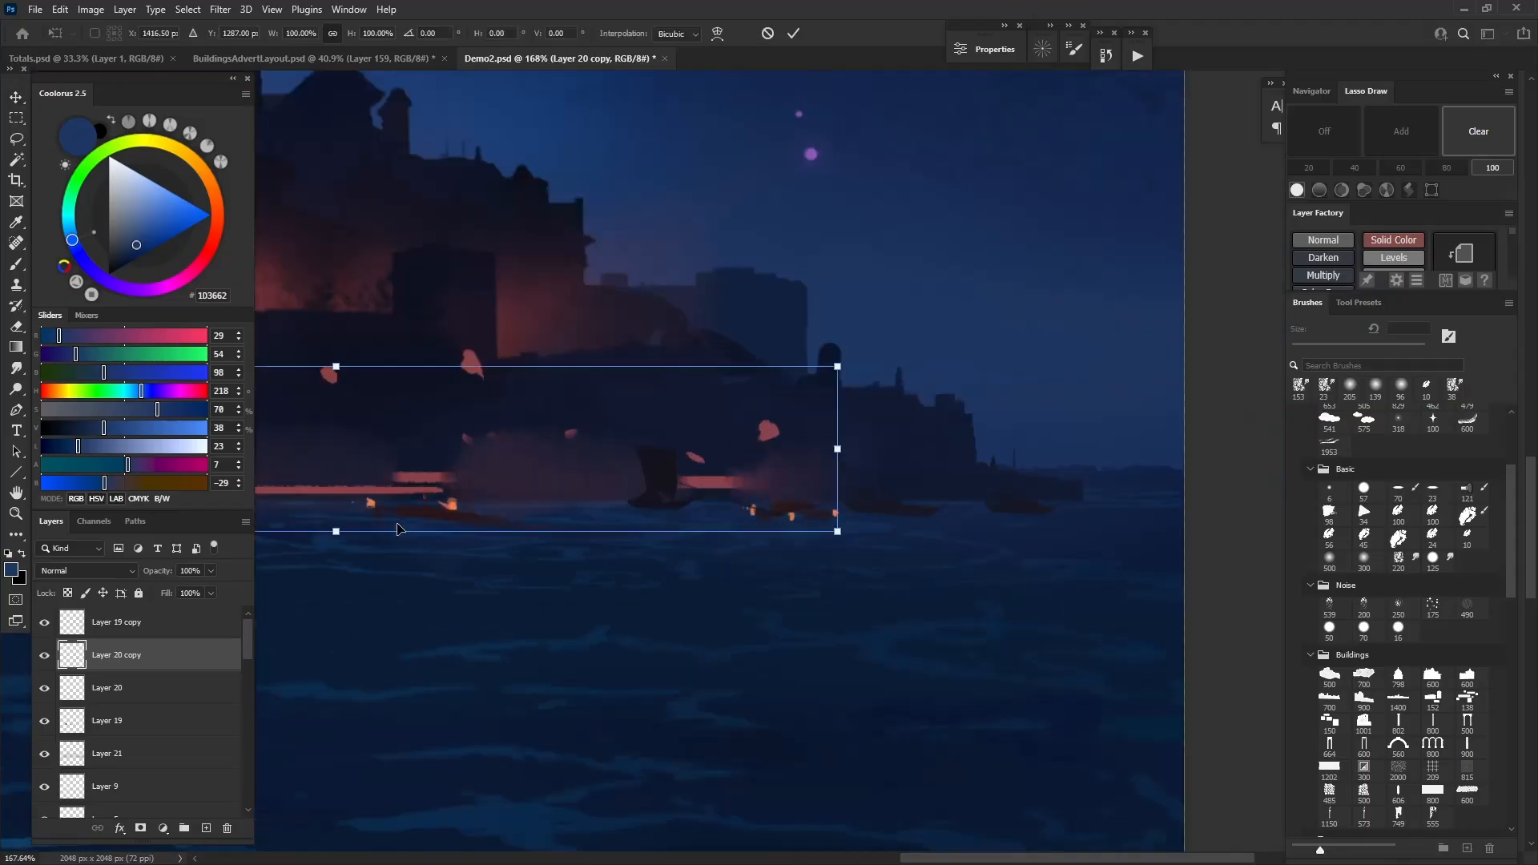
{"action": "left_click_drag", "start_coordinate": [332, 536], "coordinate": [424, 446]}
{"action": "left_click_drag", "start_coordinate": [560, 402], "coordinate": [857, 490]}
{"action": "left_click_drag", "start_coordinate": [130, 653], "coordinate": [131, 623]}
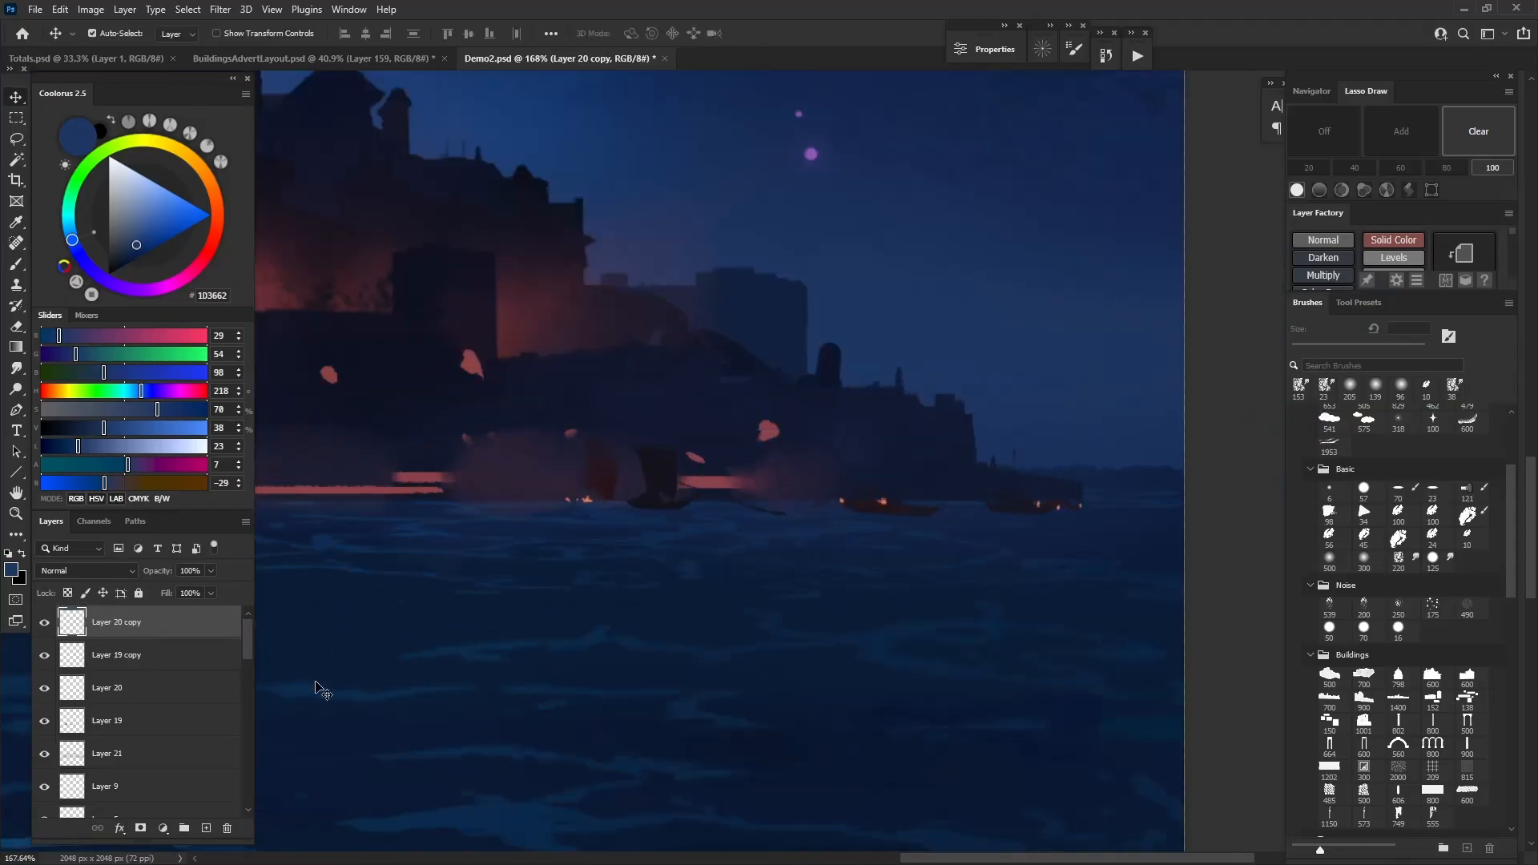
Nudge the copied lights into line with the middle small boat's hull
{"action": "scroll", "coordinate": [865, 571], "scroll_direction": "up", "scroll_amount": 3}
{"action": "left_click_drag", "start_coordinate": [888, 503], "coordinate": [893, 495]}
{"action": "key", "text": "ctrl+t"}
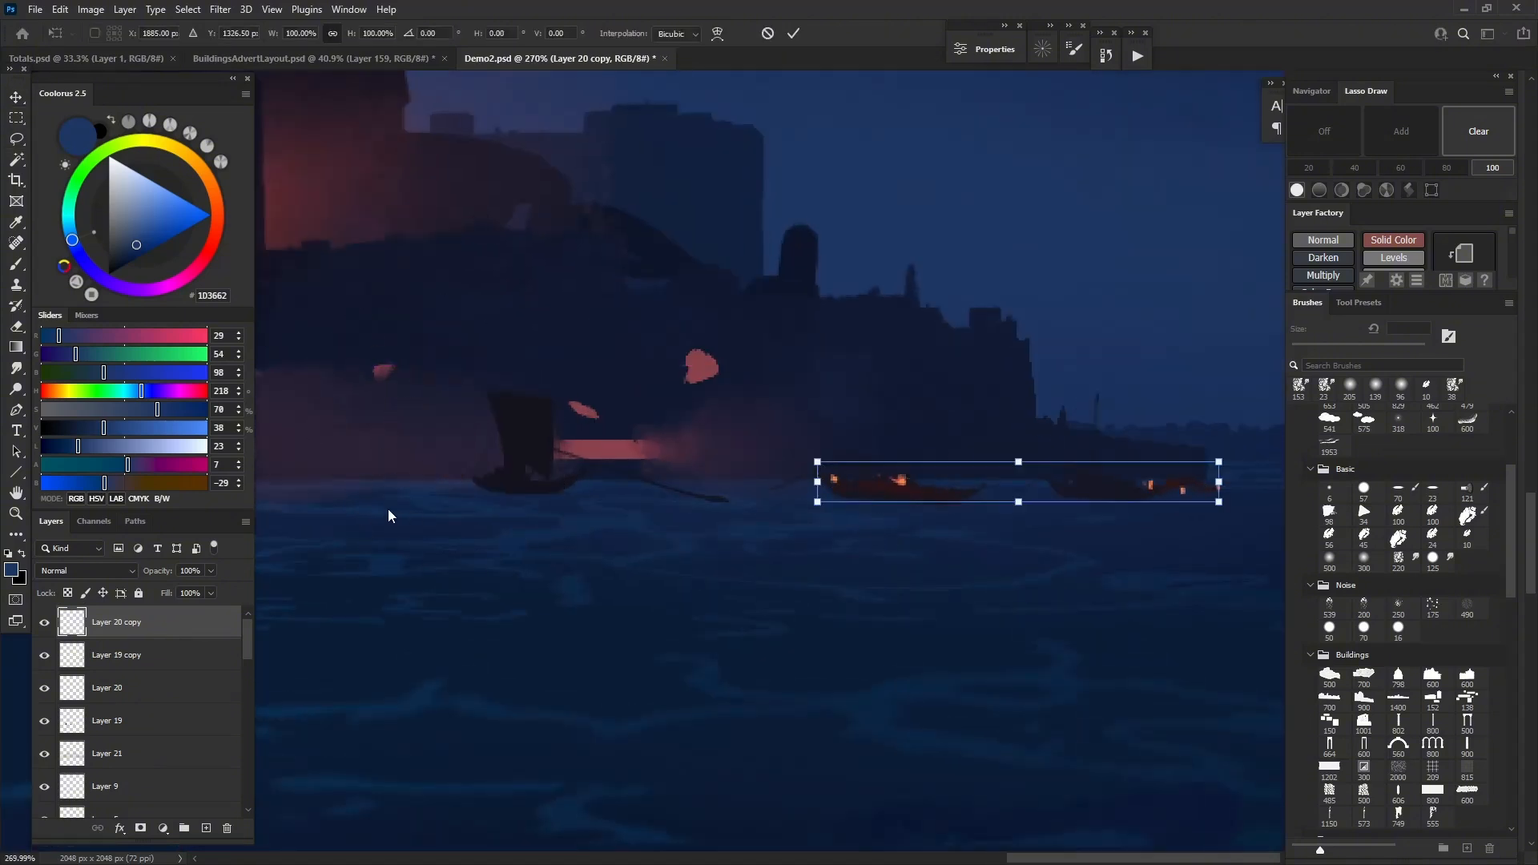
{"action": "key", "text": "Return"}
Turn off Lasso Draw, lasso the stray sail glow and lights, and fit them onto the small sailboat
{"action": "key", "text": "l"}
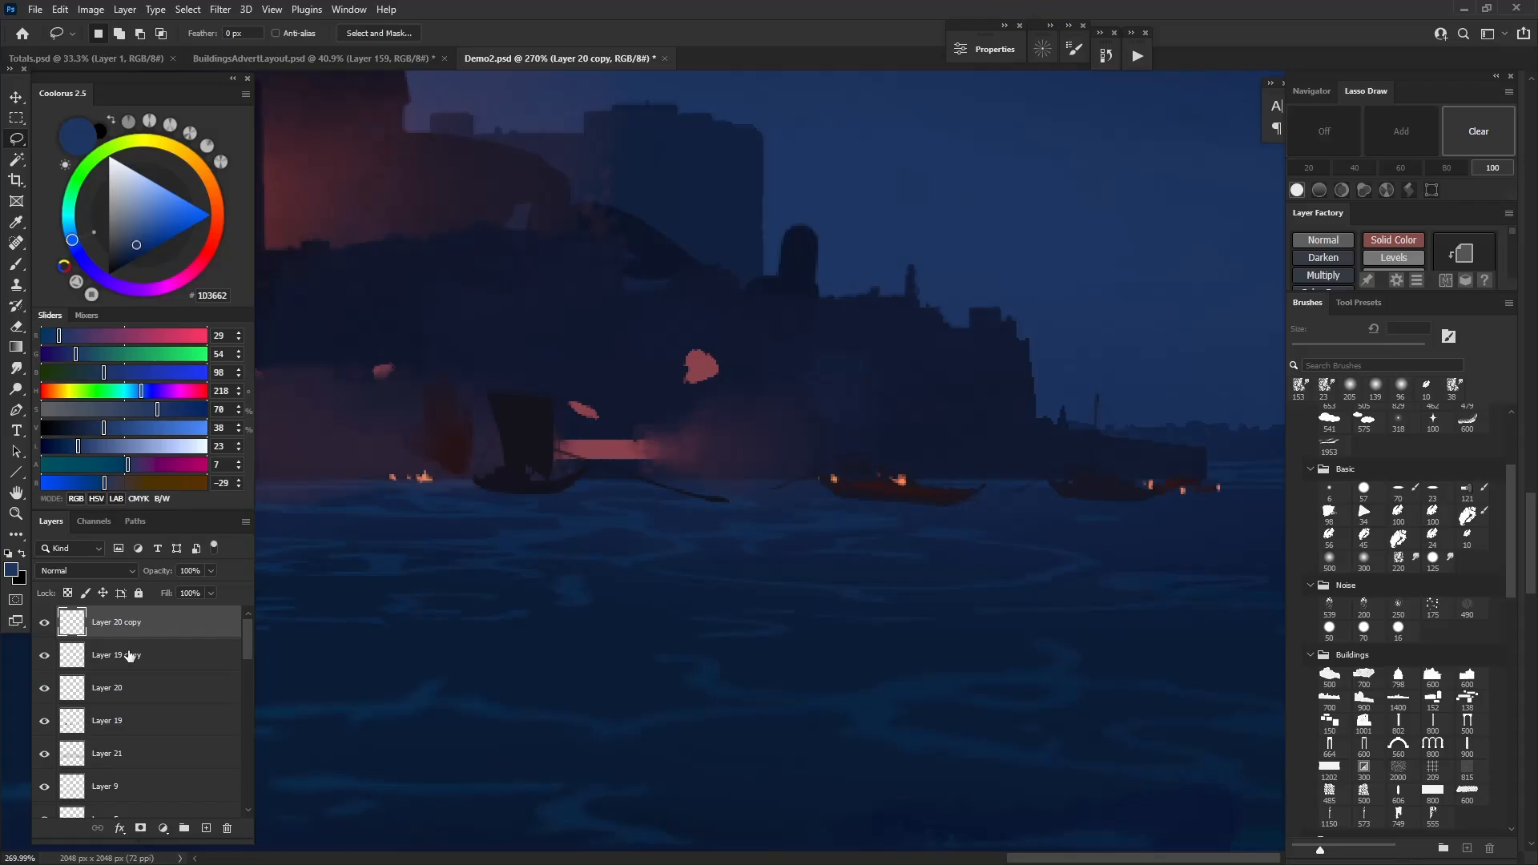
{"action": "left_click_drag", "start_coordinate": [393, 314], "coordinate": [293, 440]}
{"action": "key", "text": "ctrl+t"}
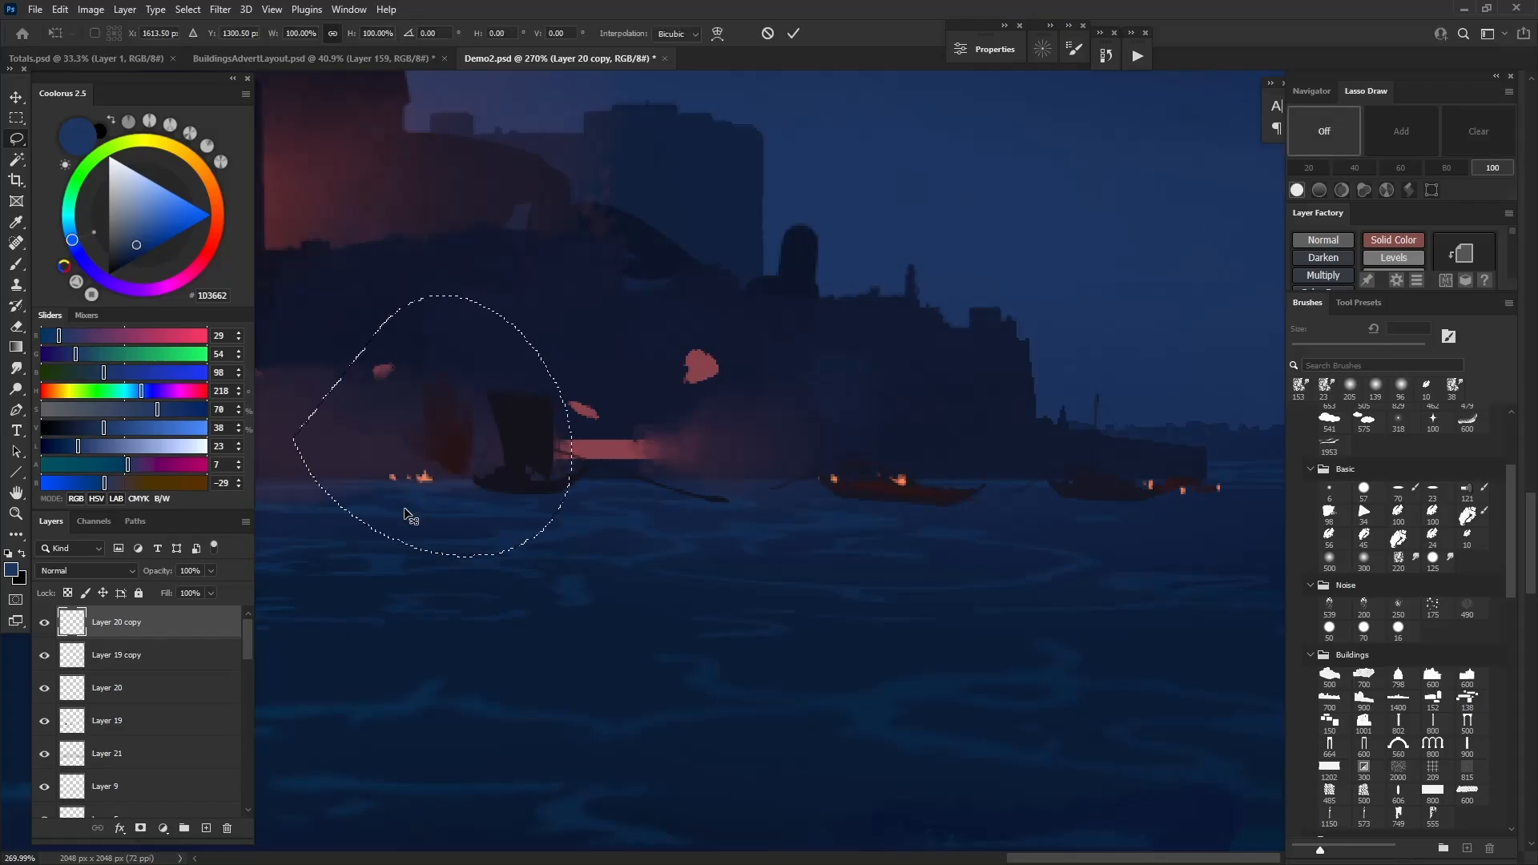
{"action": "mouse_move", "coordinate": [405, 515]}
{"action": "left_mouse_down"}
{"action": "mouse_move", "coordinate": [493, 509]}
{"action": "mouse_move", "coordinate": [474, 512]}
{"action": "left_mouse_up"}
{"action": "left_click_drag", "start_coordinate": [510, 297], "coordinate": [514, 315]}
{"action": "key", "text": "Return"}
{"action": "key", "text": "ctrl+d"}
{"action": "mouse_move", "coordinate": [498, 510]}
{"action": "left_mouse_down"}
{"action": "mouse_move", "coordinate": [450, 508]}
{"action": "mouse_move", "coordinate": [506, 503]}
{"action": "left_mouse_up"}
{"action": "key", "text": "ctrl+t"}
{"action": "key", "text": "Return"}
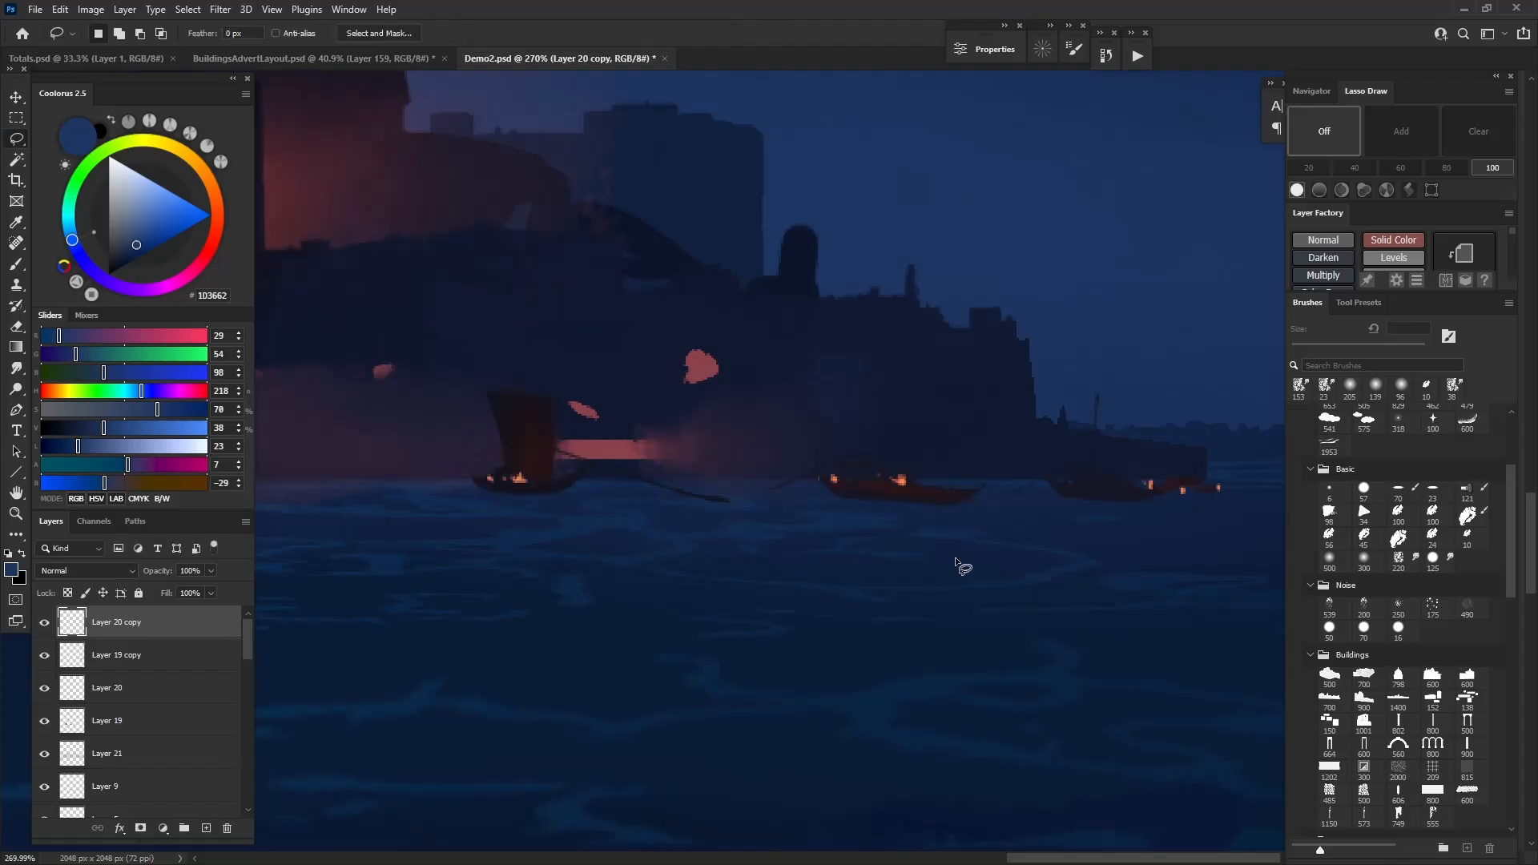
Lasso the stray lights beside the farthest small boat and fit them onto its hull
{"action": "mouse_move", "coordinate": [1093, 449]}
{"action": "left_mouse_down"}
{"action": "mouse_move", "coordinate": [1097, 527]}
{"action": "mouse_move", "coordinate": [1059, 513]}
{"action": "left_mouse_up"}
{"action": "key", "text": "ctrl+t"}
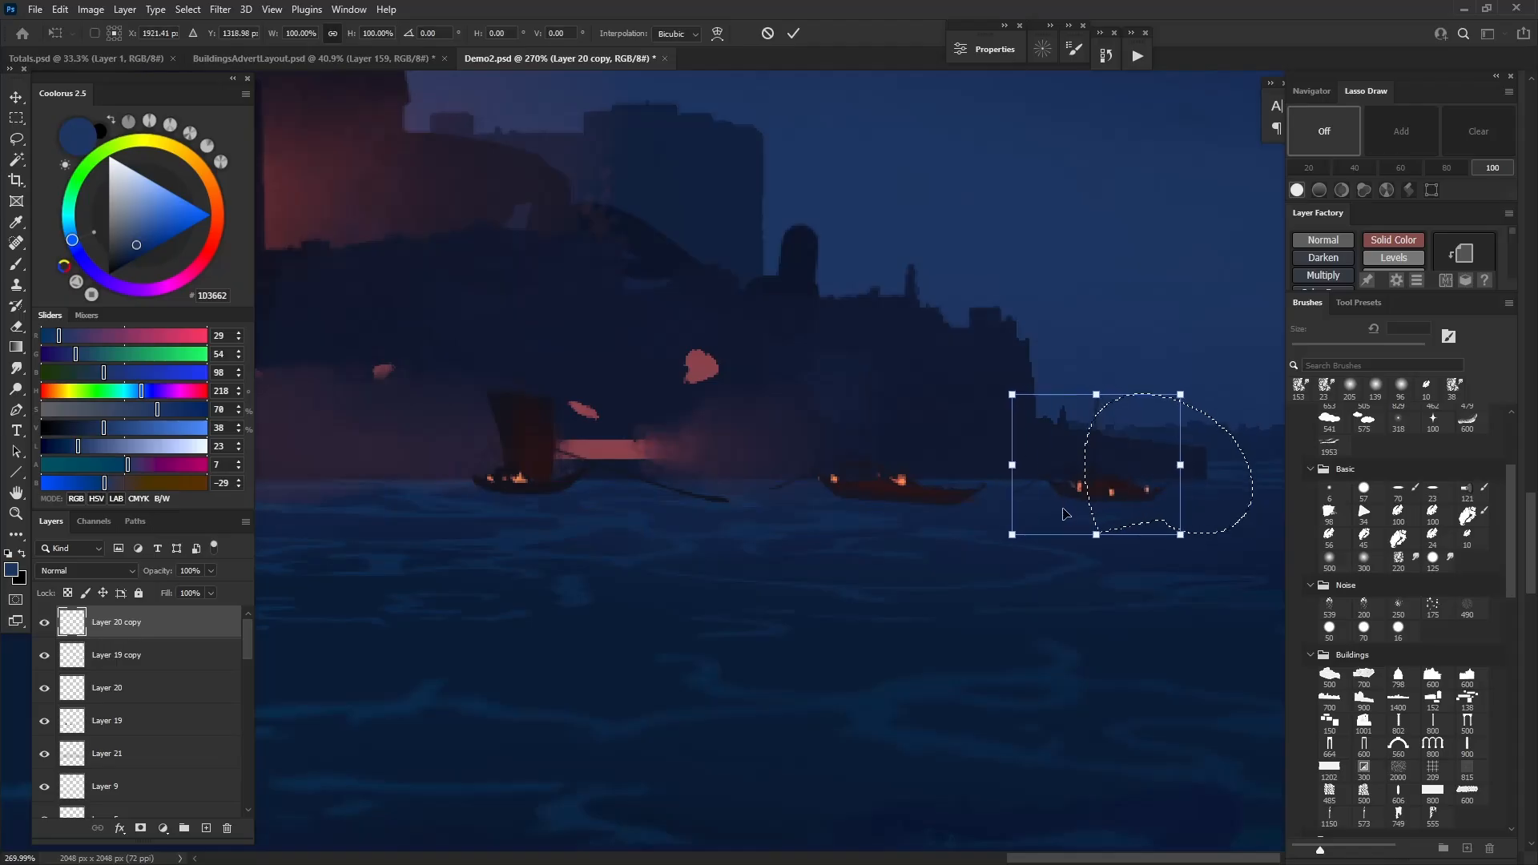
{"action": "key", "text": "Return"}
{"action": "scroll", "coordinate": [927, 416], "scroll_direction": "down", "scroll_amount": 10}
{"action": "scroll", "coordinate": [727, 480], "scroll_direction": "up", "scroll_amount": 1}
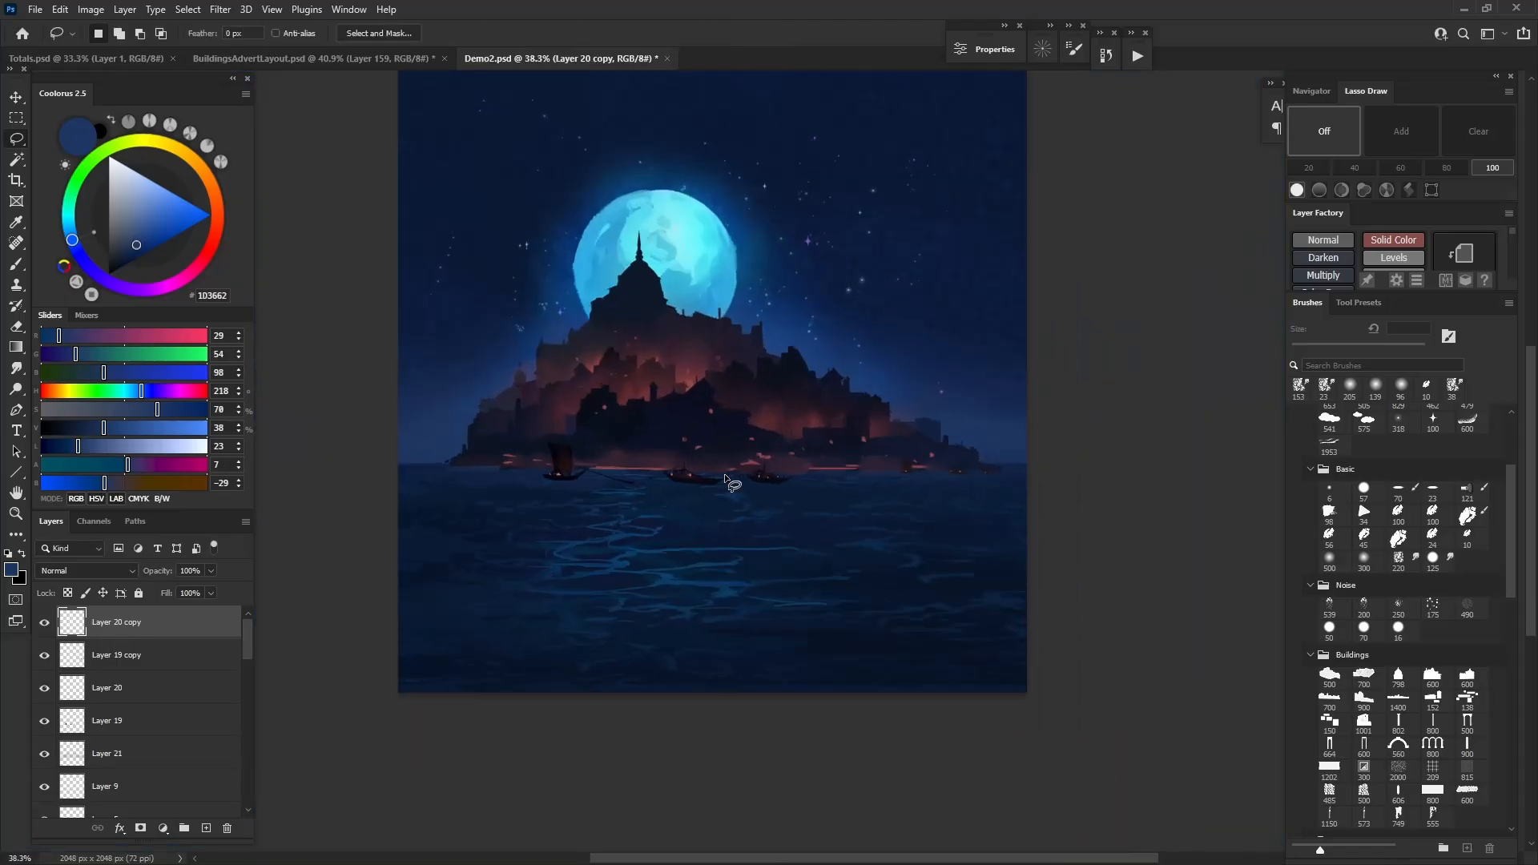
{"action": "scroll", "coordinate": [730, 529], "scroll_direction": "down", "scroll_amount": 1}
{"action": "scroll", "coordinate": [676, 507], "scroll_direction": "up", "scroll_amount": 1}
On Layer 11, use Lasso Draw in Add mode to fill distant hills along the horizon beside the island with sampled dark blue #0A1934
{"action": "key", "text": "v"}
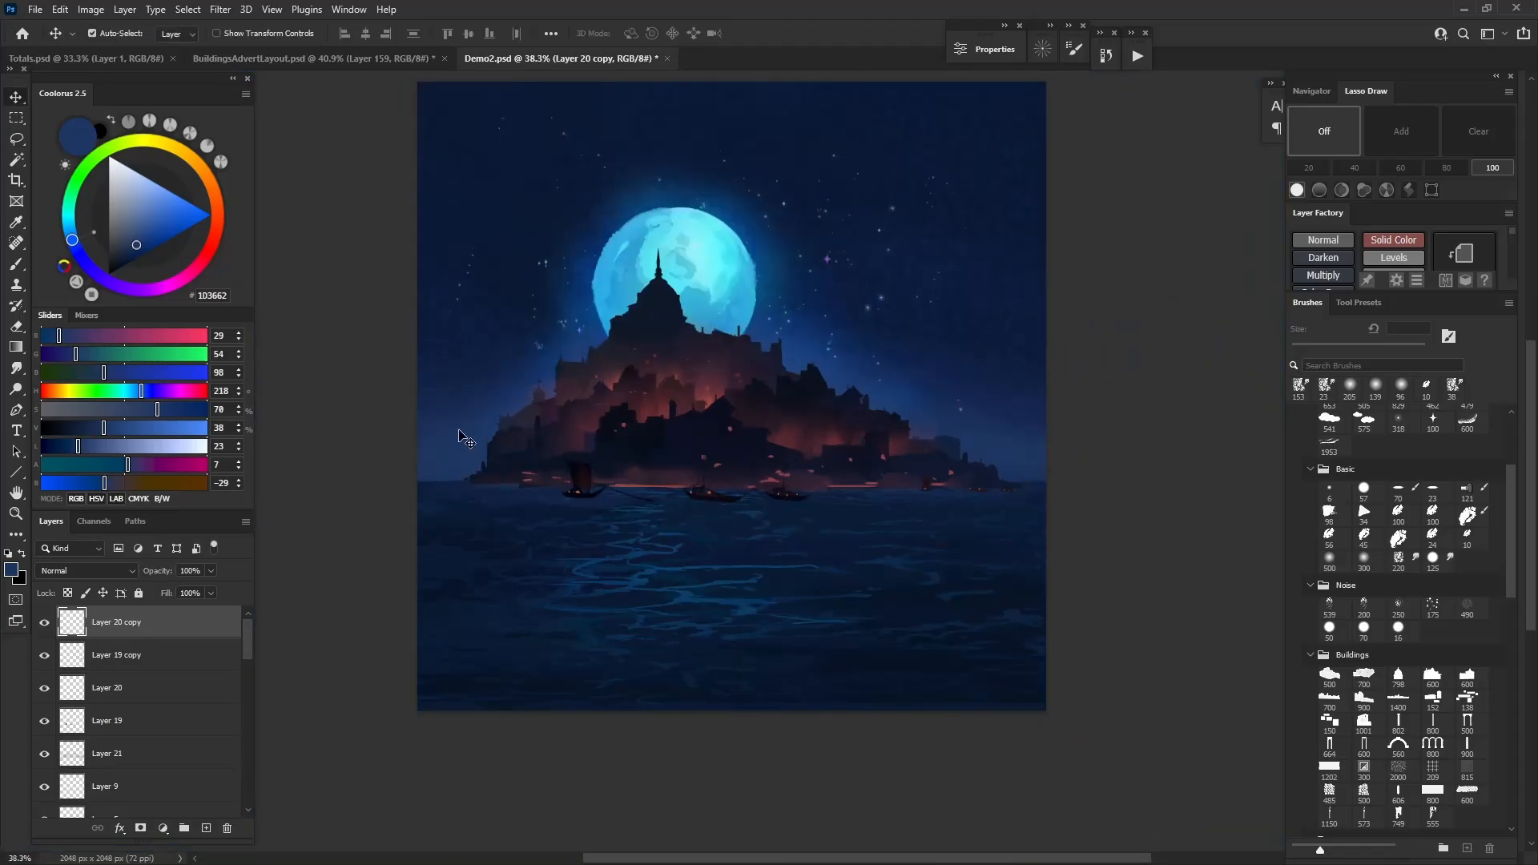
{"action": "left_click", "coordinate": [467, 428]}
{"action": "left_click", "coordinate": [129, 768]}
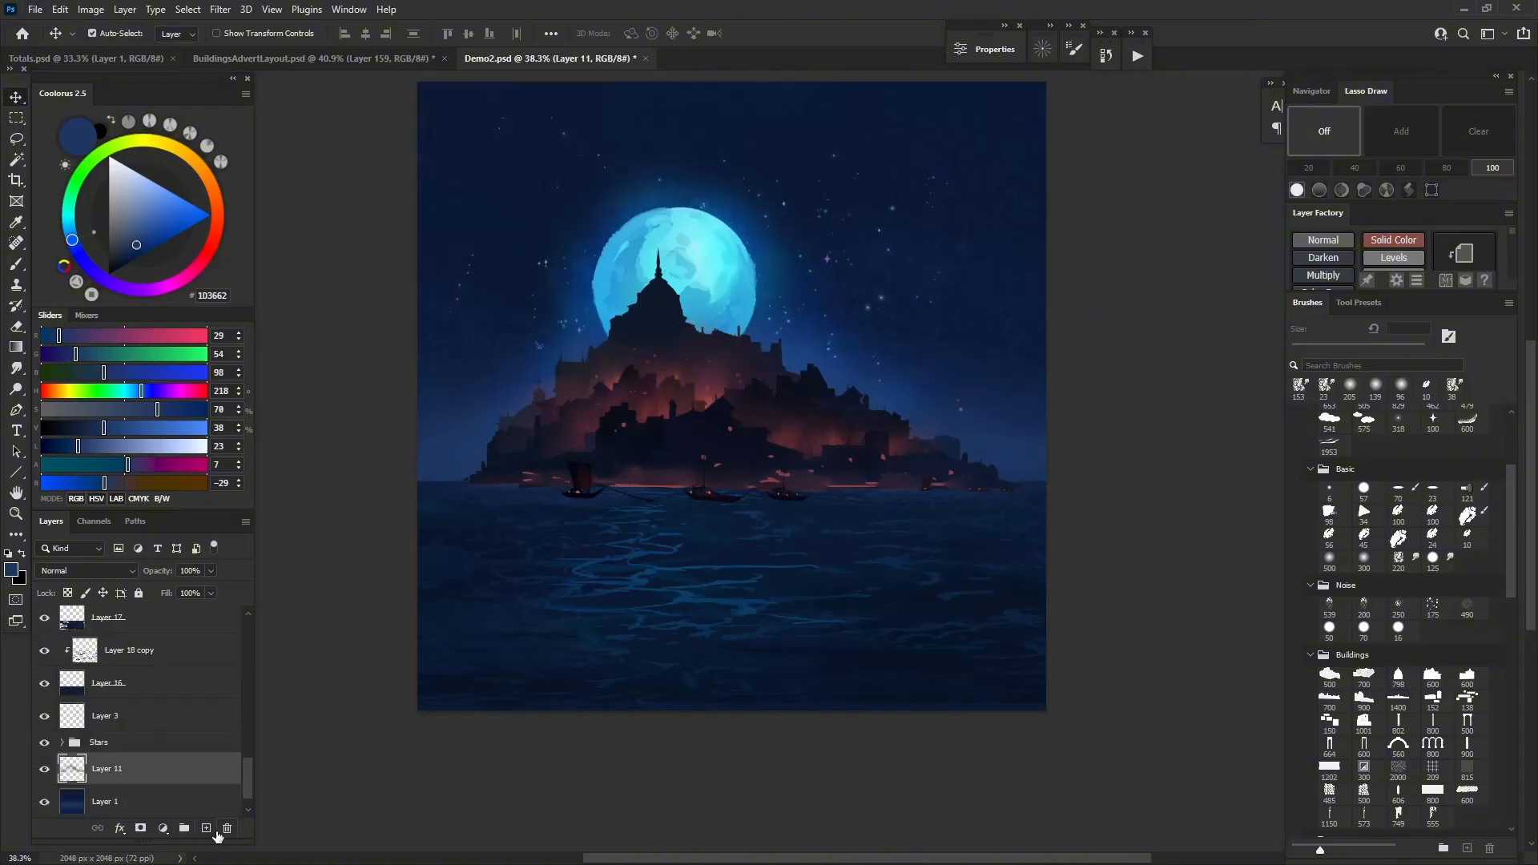
{"action": "key", "text": "l"}
{"action": "left_click", "coordinate": [1383, 152]}
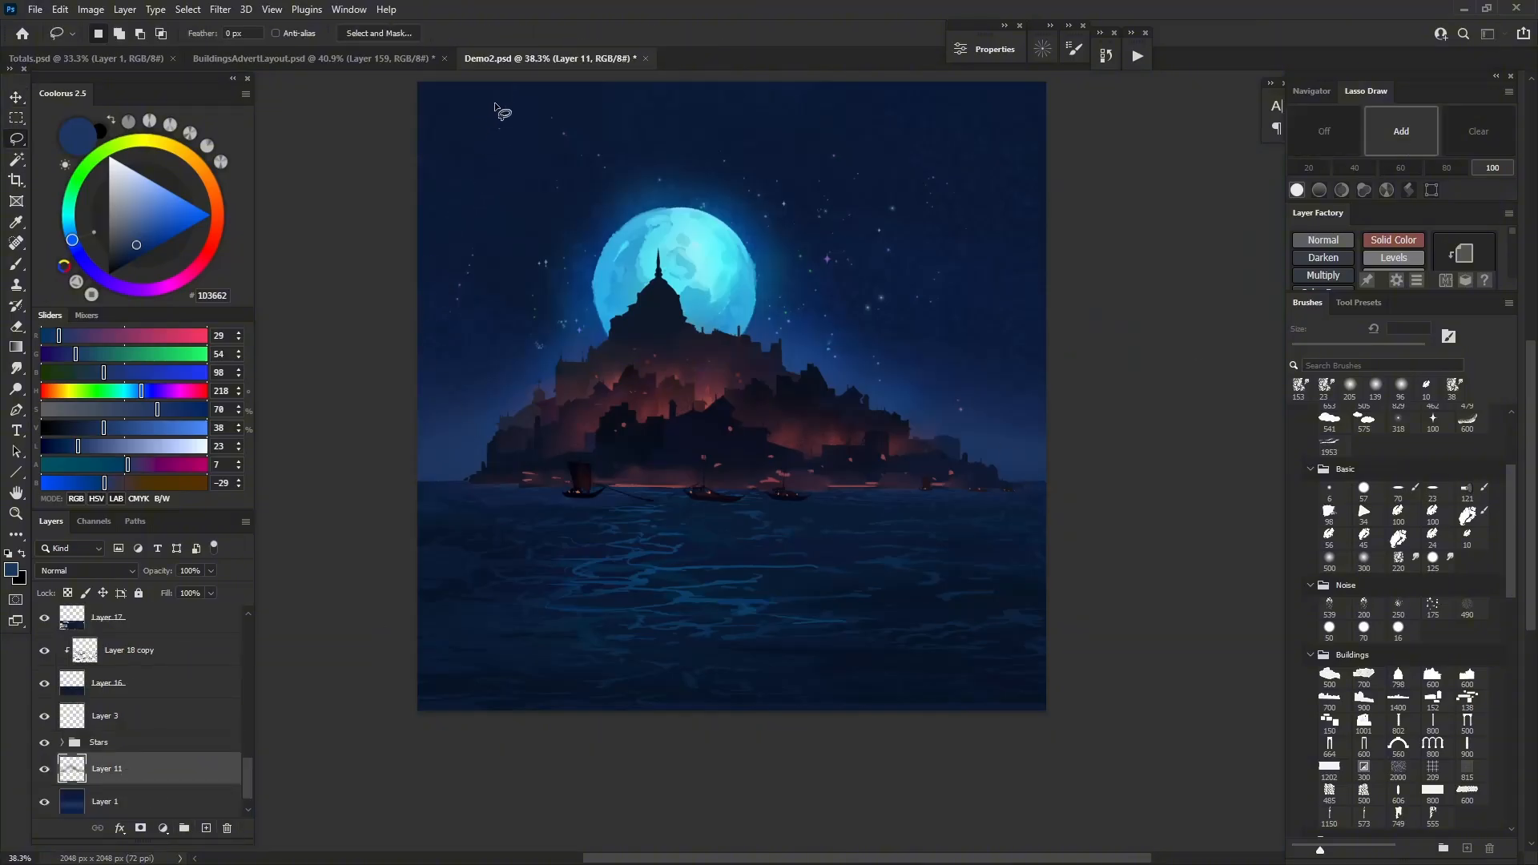
{"action": "left_click", "coordinate": [474, 136], "text": "alt"}
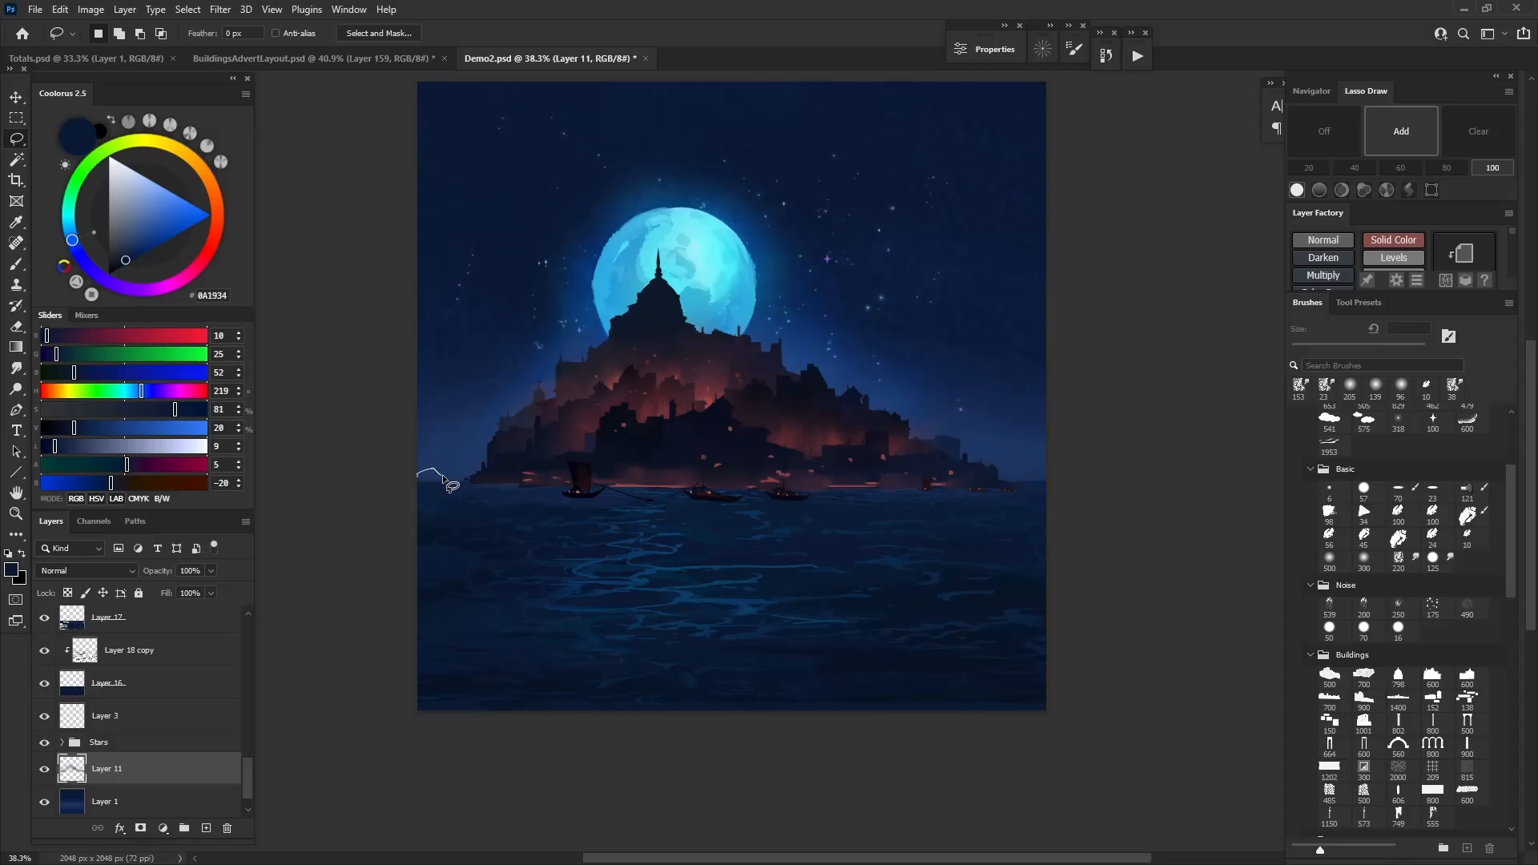
{"action": "mouse_move", "coordinate": [487, 478]}
{"action": "left_mouse_down"}
{"action": "mouse_move", "coordinate": [1051, 482]}
{"action": "mouse_move", "coordinate": [771, 511]}
{"action": "mouse_move", "coordinate": [411, 488]}
{"action": "left_mouse_up"}
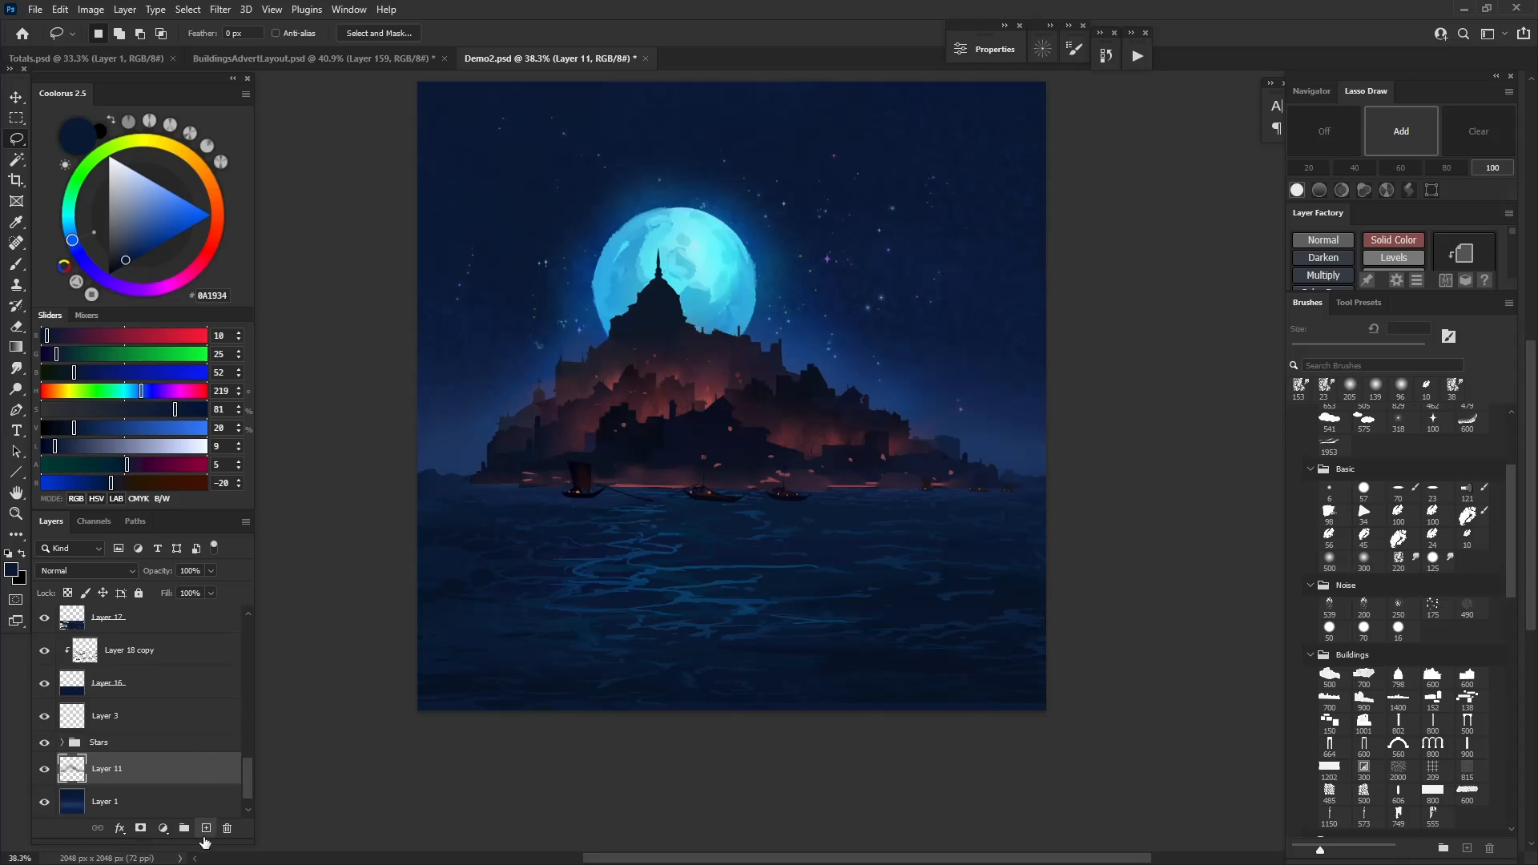
Create a layer above Layer 11 and paint soft haze in sampled blue #1F3864 along the base of the distant hills on both sides
{"action": "left_click", "coordinate": [205, 831]}
{"action": "key", "text": "b"}
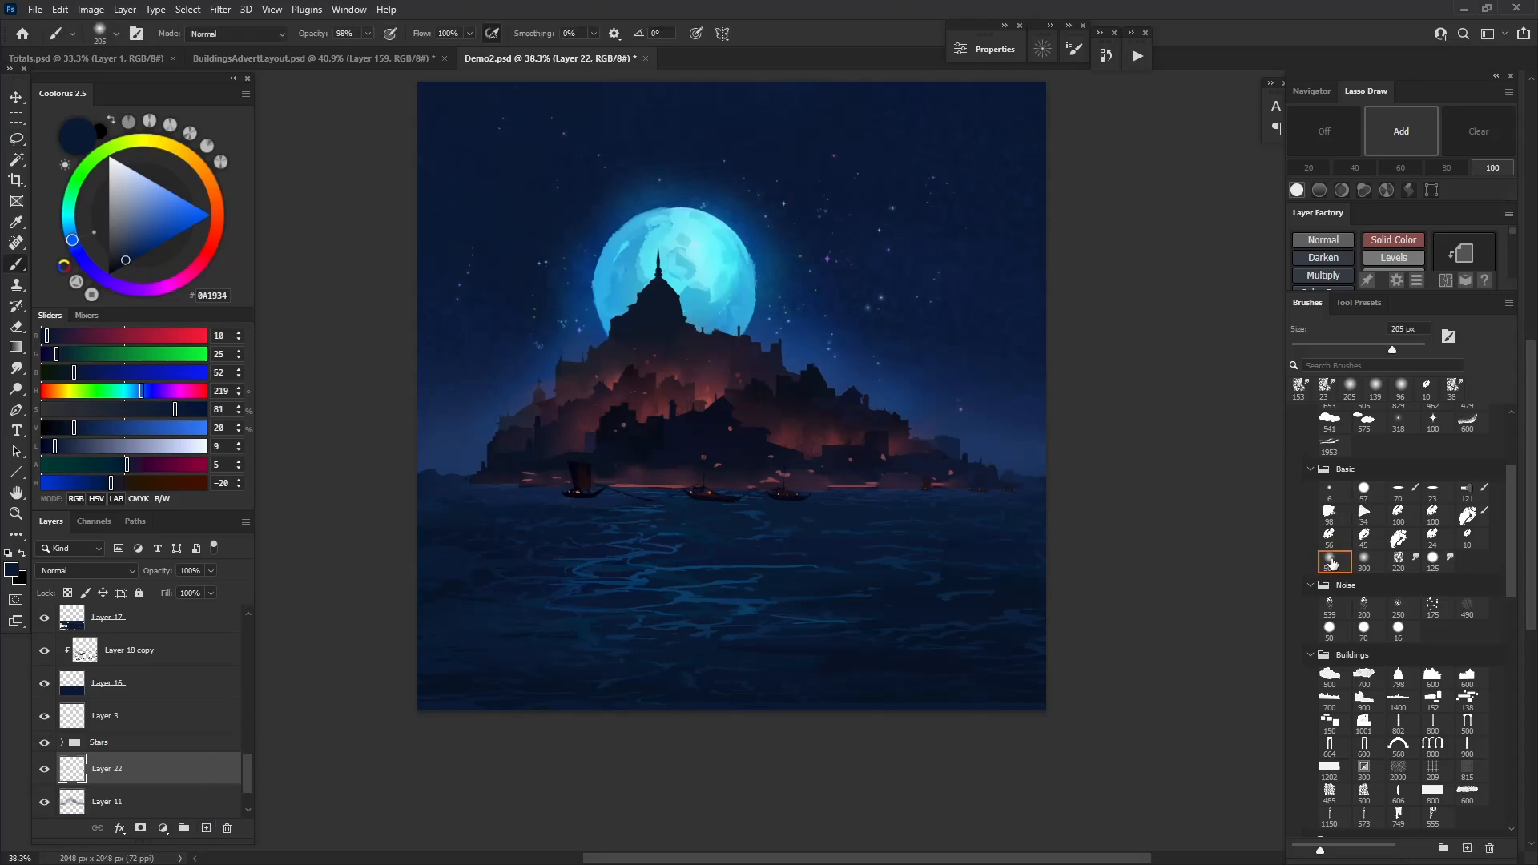
{"action": "right_click", "coordinate": [474, 485], "text": "alt"}
{"action": "left_click", "coordinate": [445, 479], "text": "alt"}
{"action": "scroll", "coordinate": [428, 506], "scroll_direction": "up", "scroll_amount": 8}
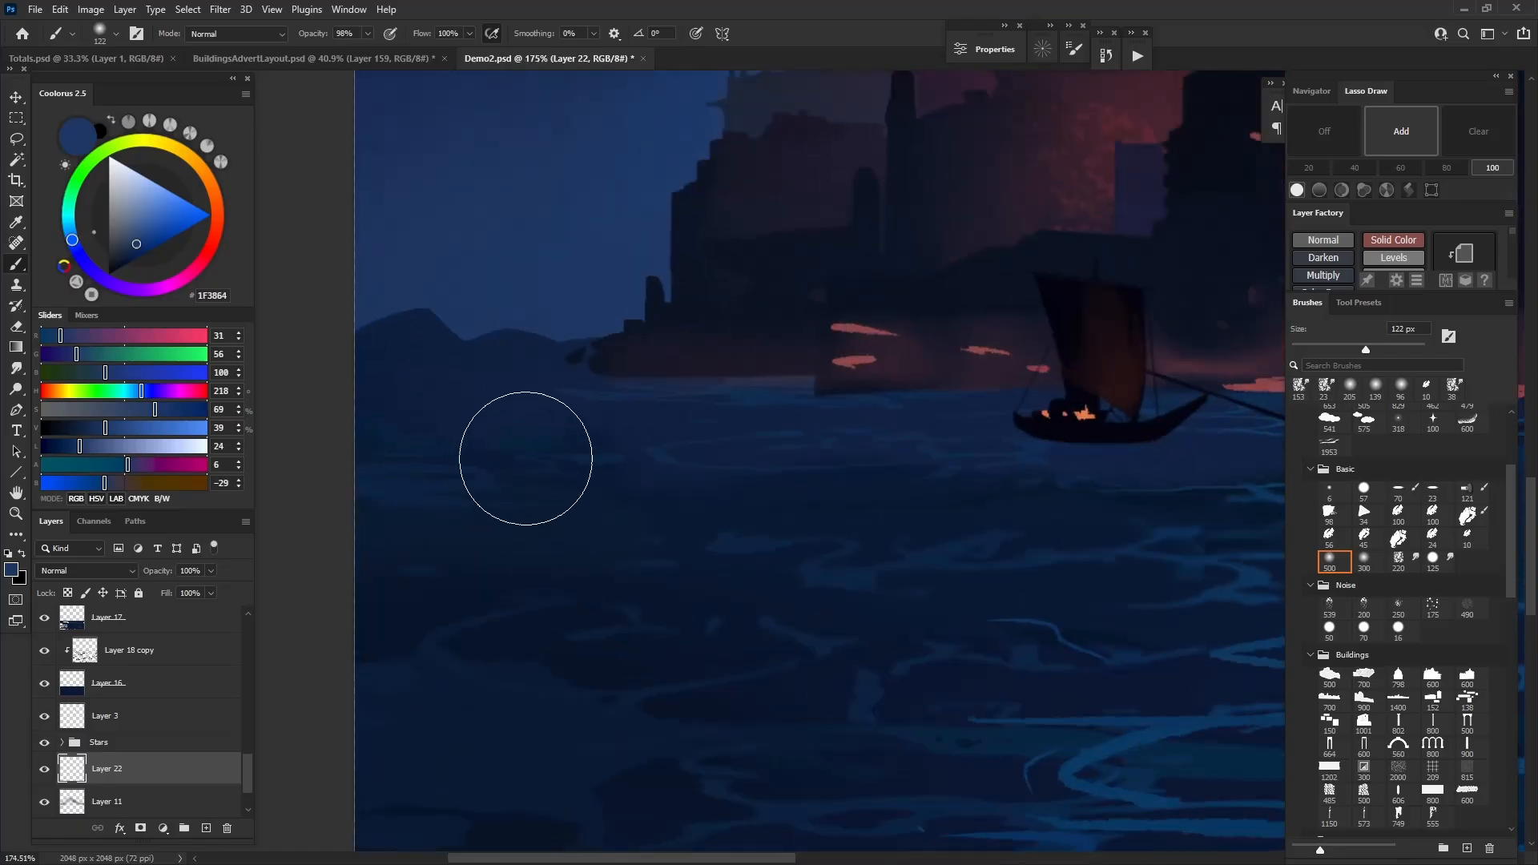
{"action": "right_click", "coordinate": [533, 358], "text": "alt"}
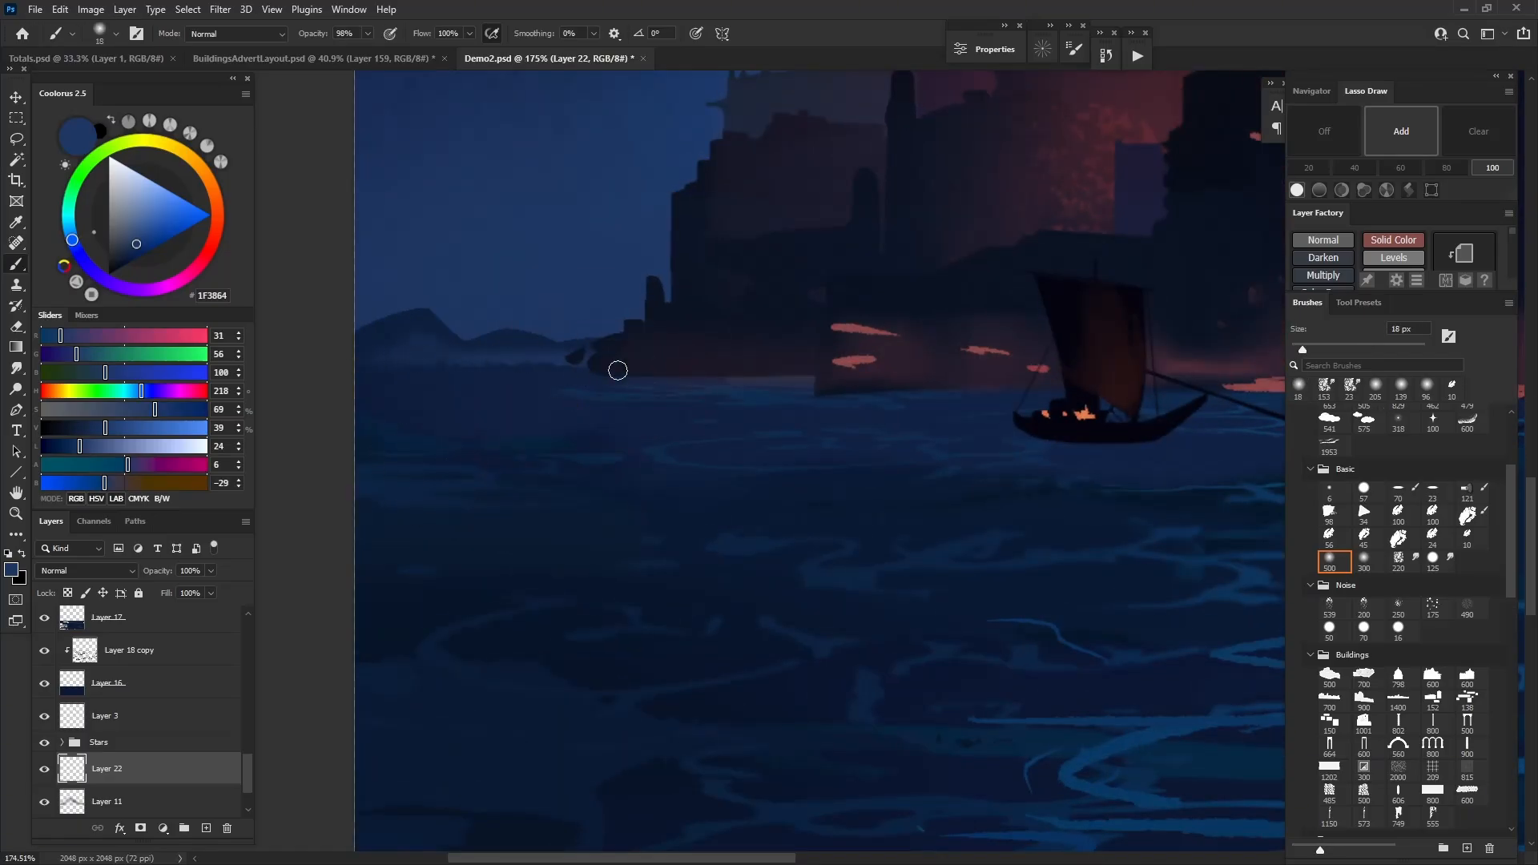
{"action": "scroll", "coordinate": [629, 483], "scroll_direction": "down", "scroll_amount": 8}
{"action": "scroll", "coordinate": [1213, 446], "scroll_direction": "up", "scroll_amount": 6}
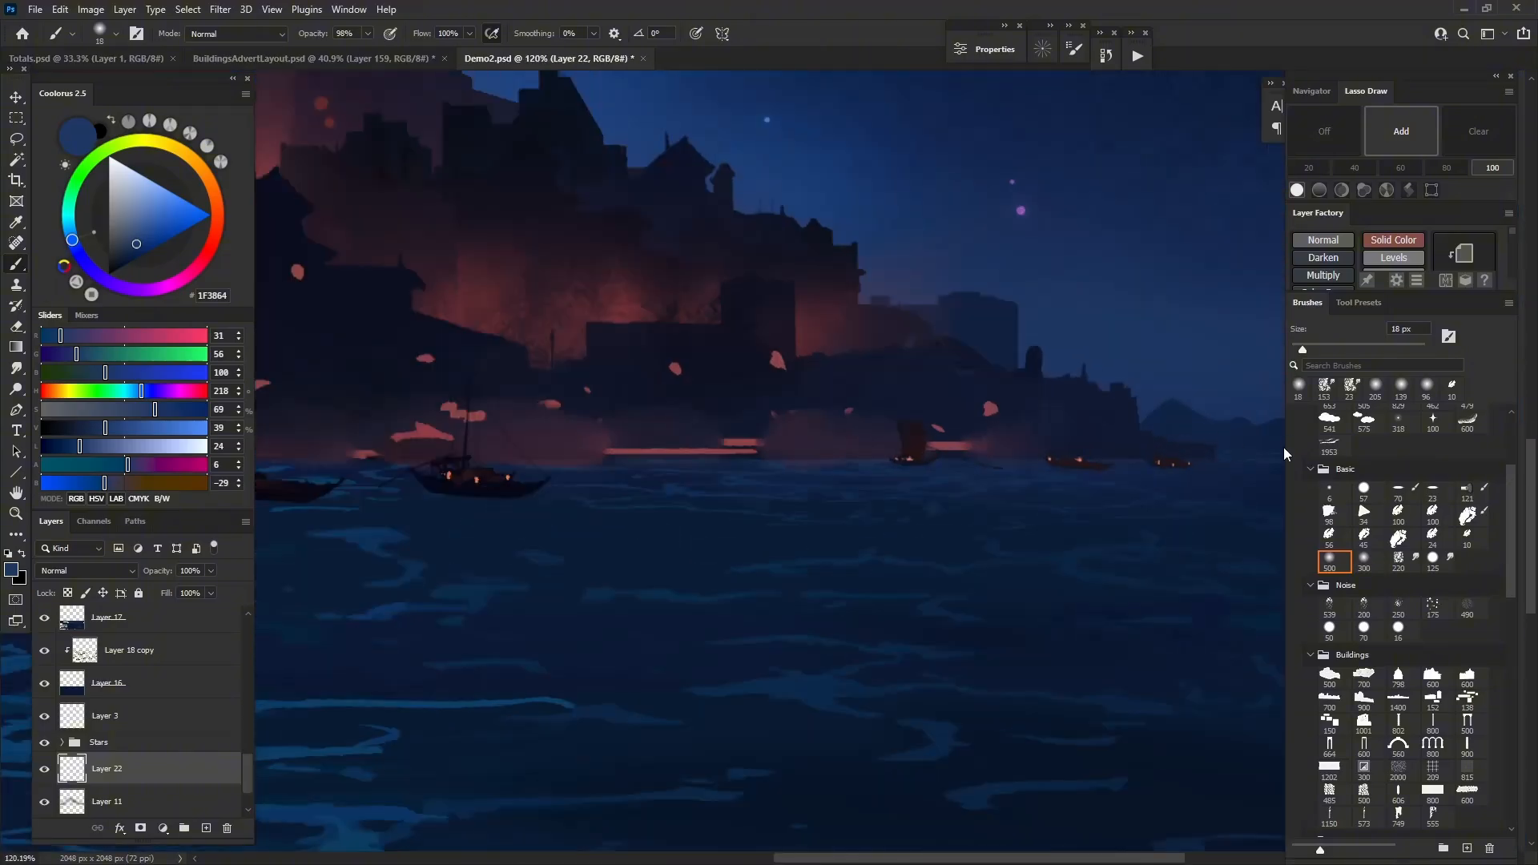
{"action": "left_click_drag", "start_coordinate": [1178, 475], "coordinate": [974, 450]}
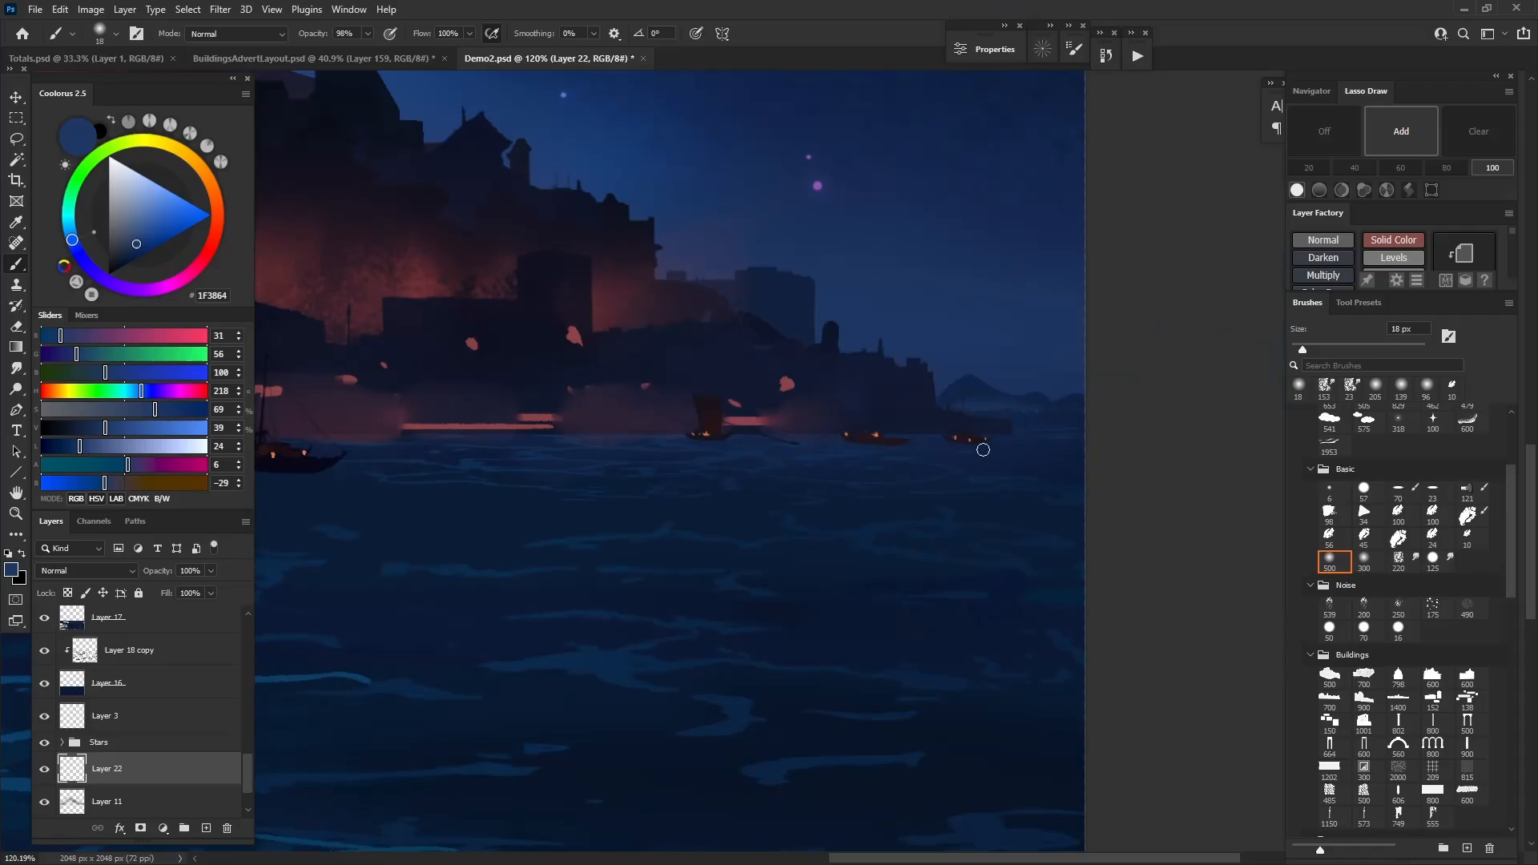
Erase on Layer 21 around the distant hills off the island's right shore with a 23 px textured eraser
{"action": "left_click", "coordinate": [1029, 428], "text": "ctrl"}
{"action": "key", "text": "e"}
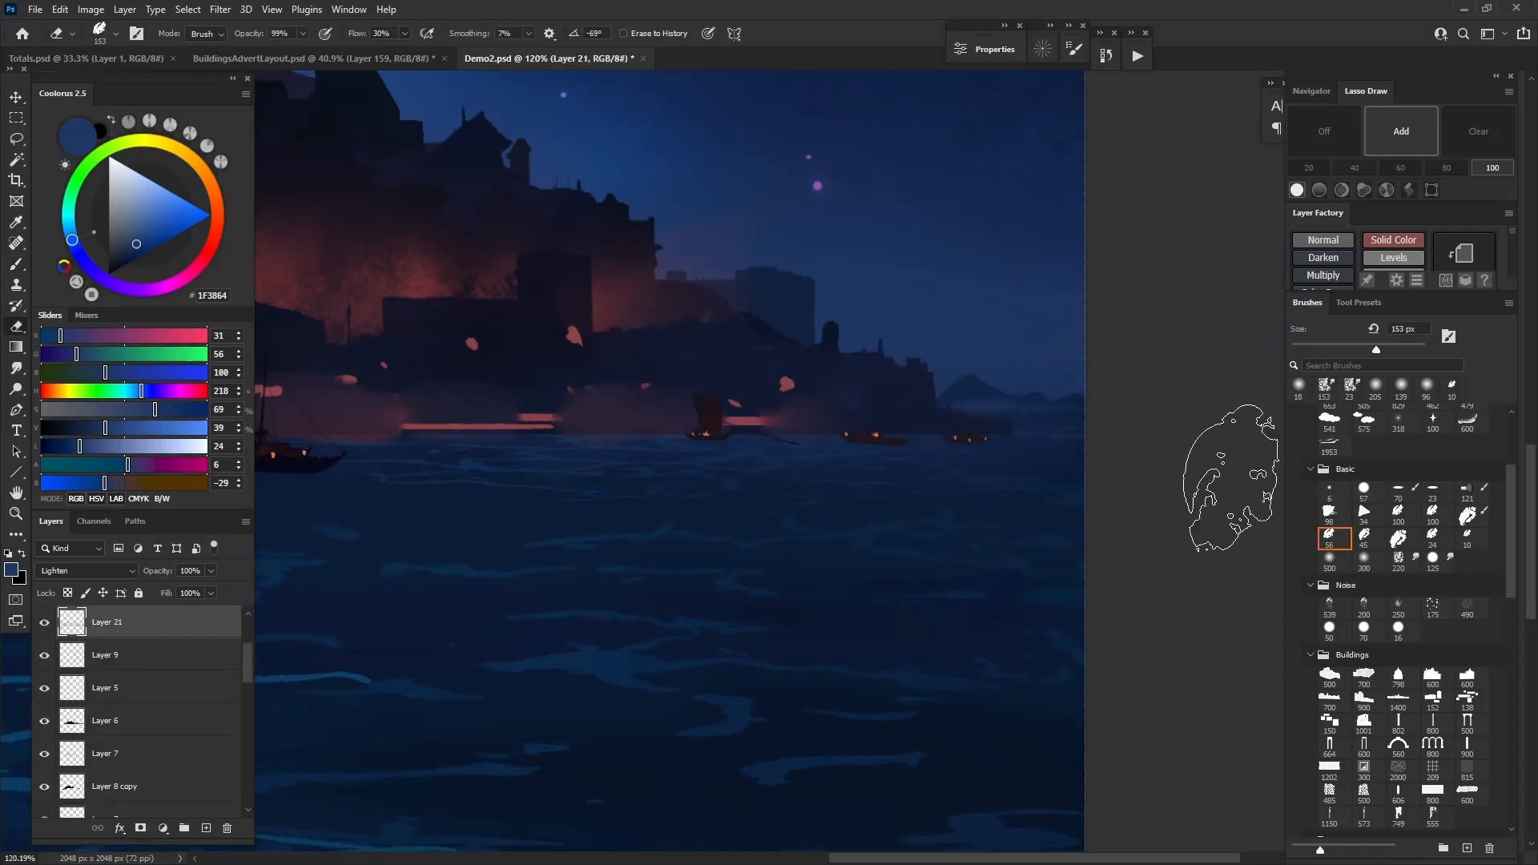
{"action": "left_click_drag", "start_coordinate": [984, 376], "coordinate": [893, 362]}
{"action": "left_click_drag", "start_coordinate": [977, 408], "coordinate": [1000, 406]}
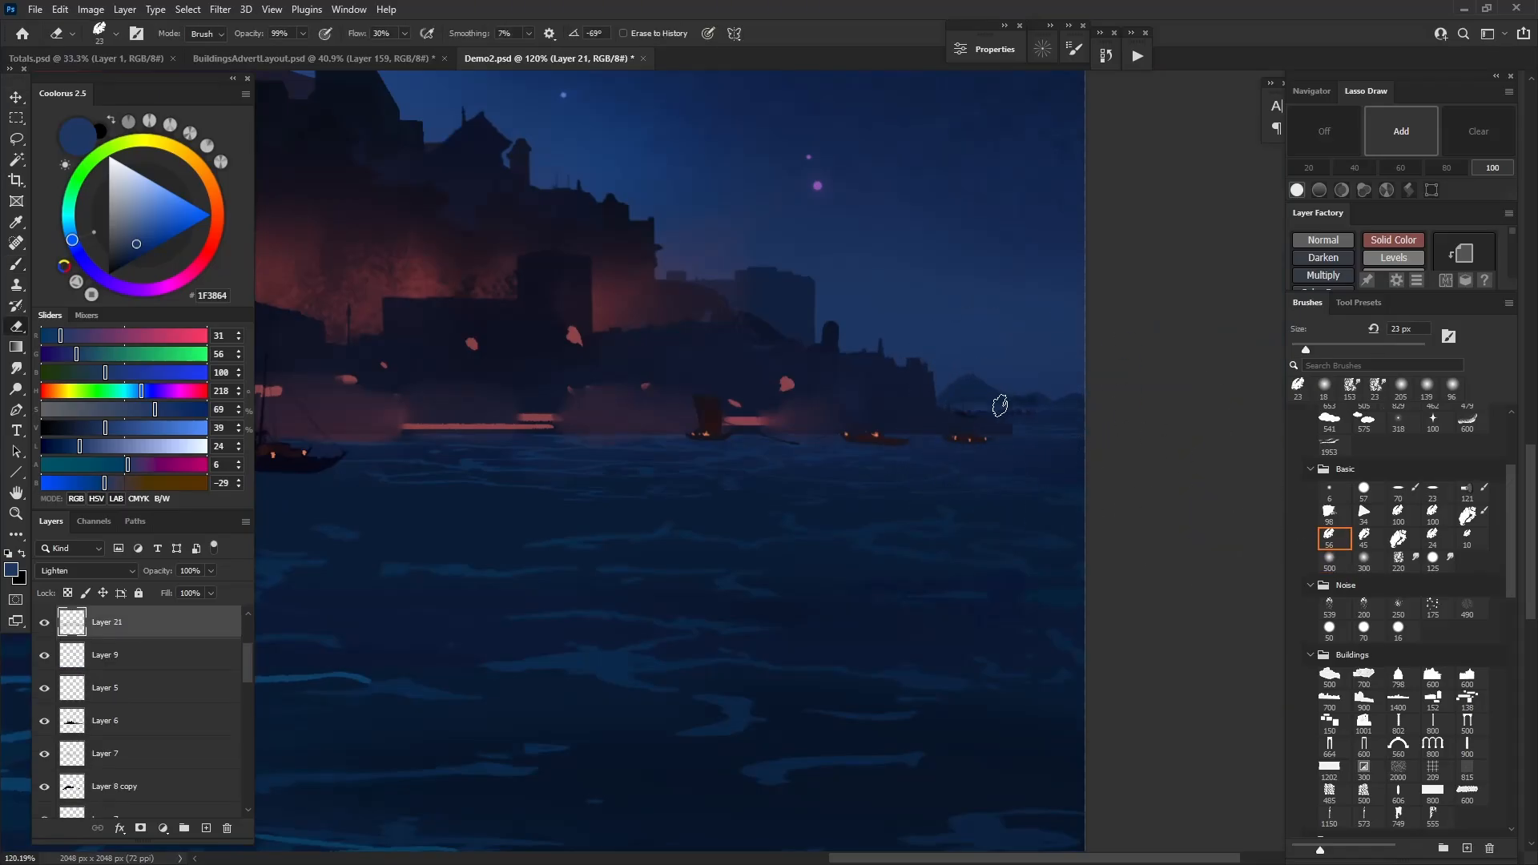
Select water layer Layer 16 and erase along its horizon edge below the right-hand hills with a 9 px eraser
{"action": "left_click", "coordinate": [612, 731], "text": "ctrl"}
{"action": "scroll", "coordinate": [77, 789], "scroll_direction": "down", "scroll_amount": 3}
{"action": "left_click", "coordinate": [101, 751]}
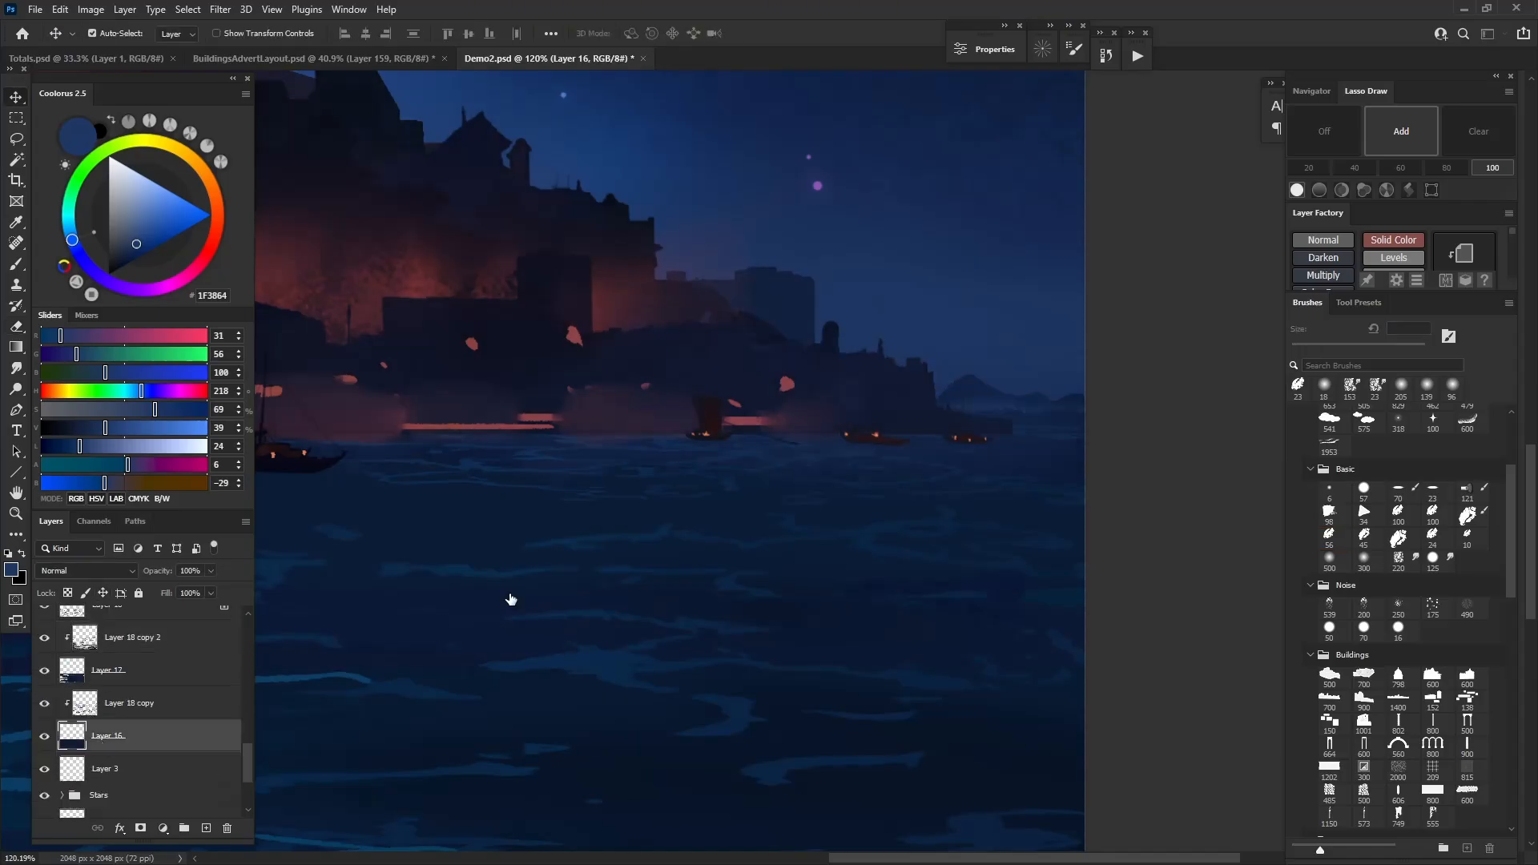
{"action": "key", "text": "e"}
{"action": "left_click_drag", "start_coordinate": [986, 406], "coordinate": [965, 410]}
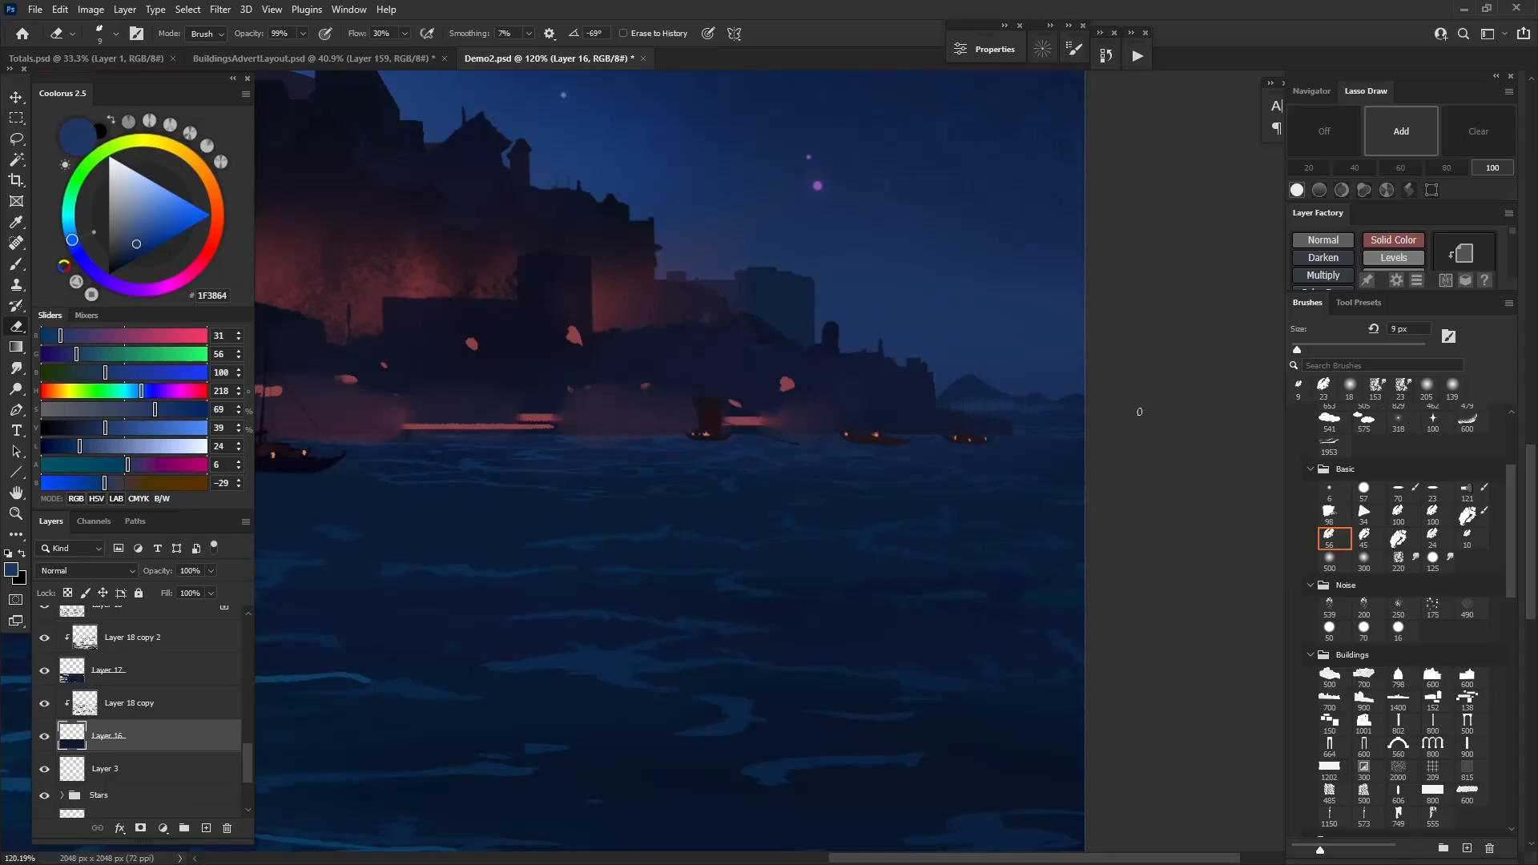
{"action": "right_click", "coordinate": [1014, 411]}
{"action": "key", "text": "Escape"}
Hide Layer 16 and soften Layer 17's horizon edge below the distant hills on both sides with an 11 px eraser
{"action": "left_click", "coordinate": [44, 735]}
{"action": "left_click", "coordinate": [118, 675]}
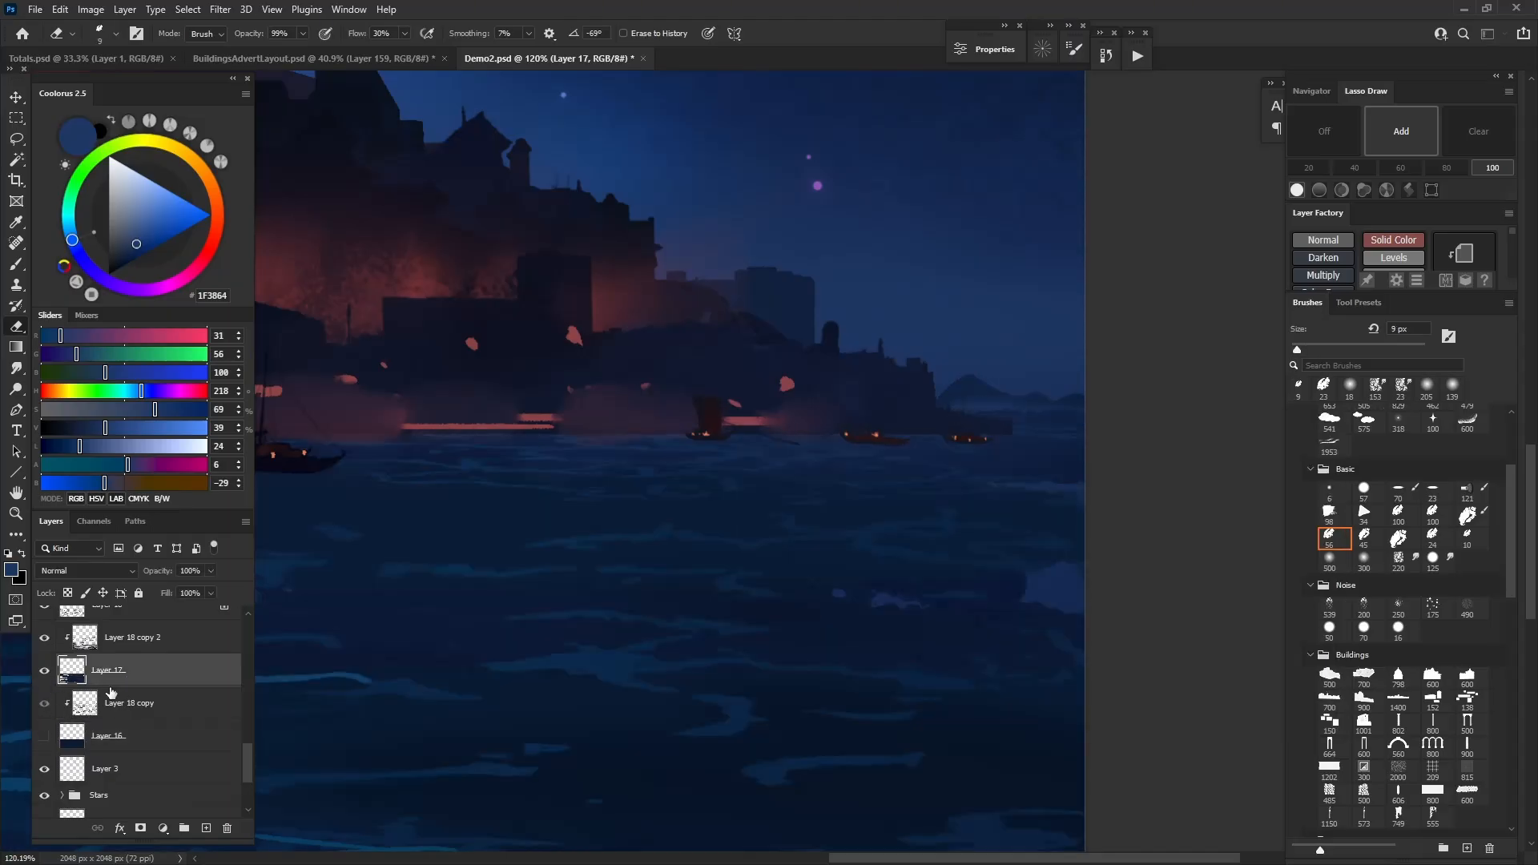
{"action": "right_click", "coordinate": [963, 407], "text": "alt"}
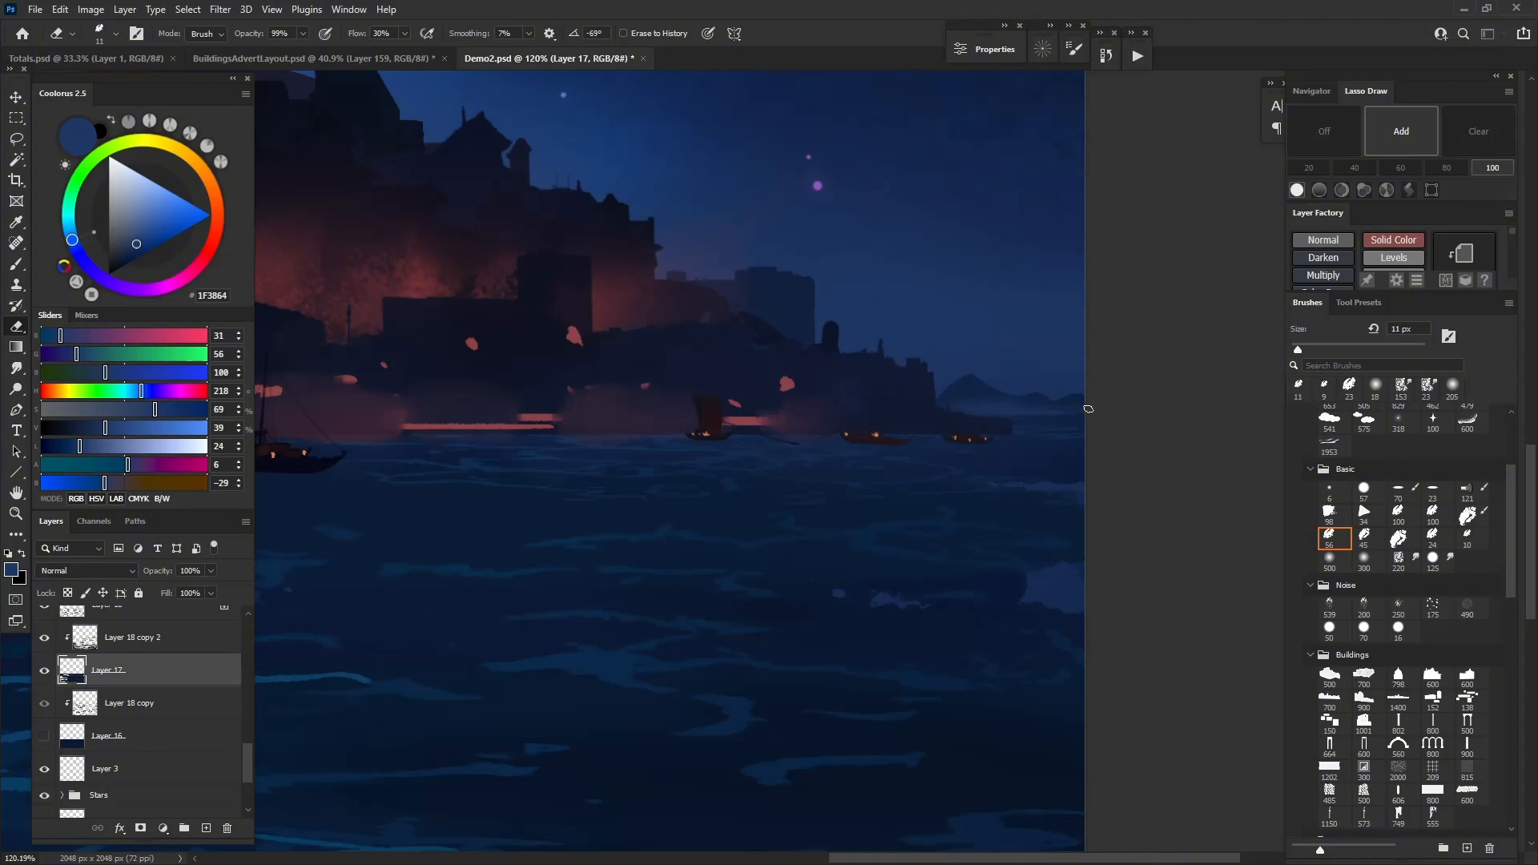
{"action": "left_click_drag", "start_coordinate": [1143, 404], "coordinate": [1001, 407]}
{"action": "left_click_drag", "start_coordinate": [336, 420], "coordinate": [460, 454]}
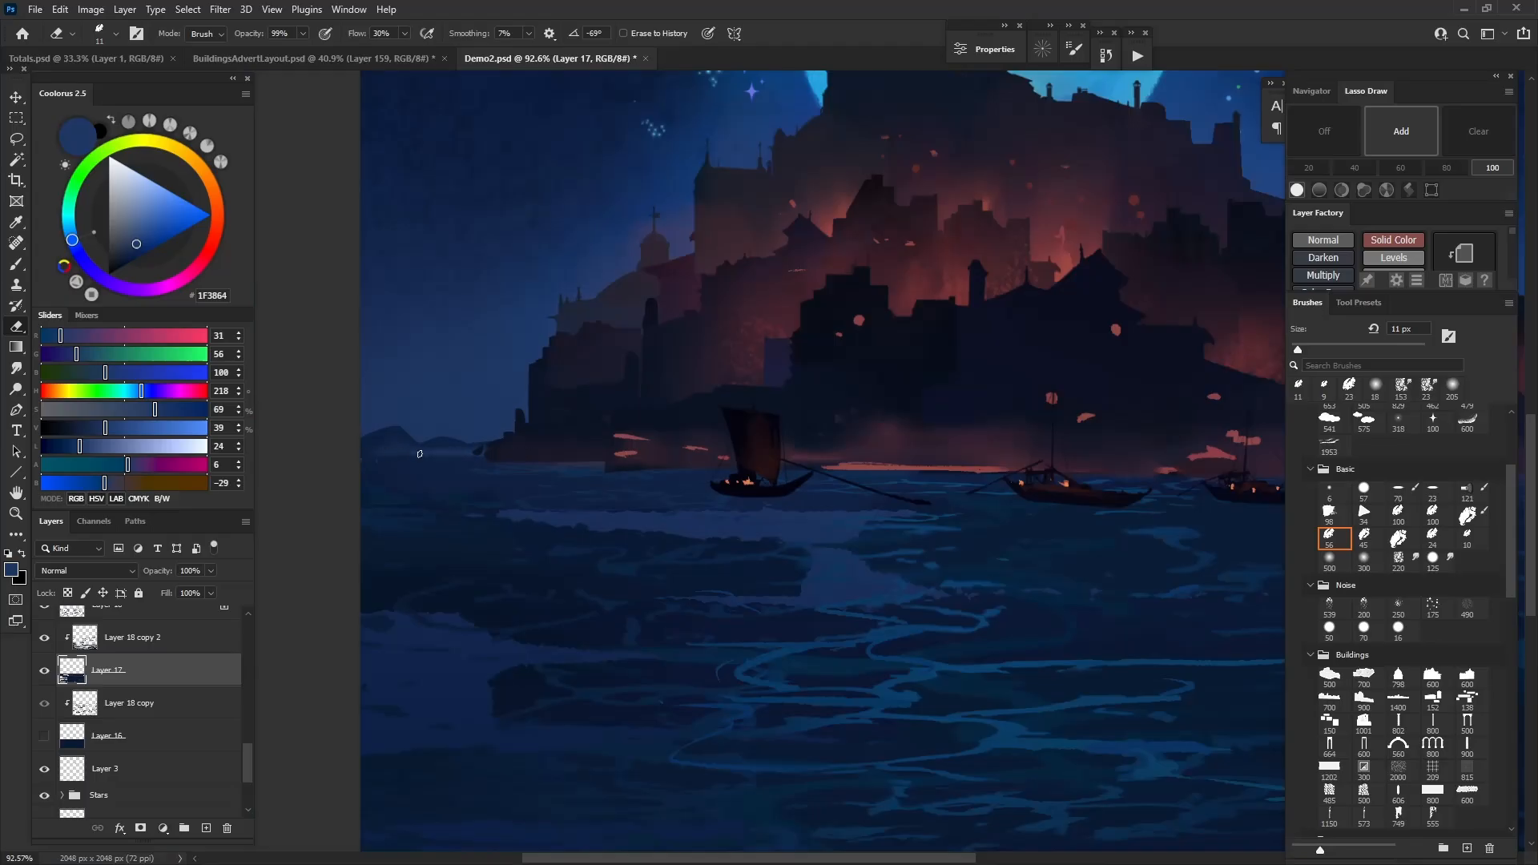
{"action": "scroll", "coordinate": [762, 453], "scroll_direction": "down", "scroll_amount": 5}
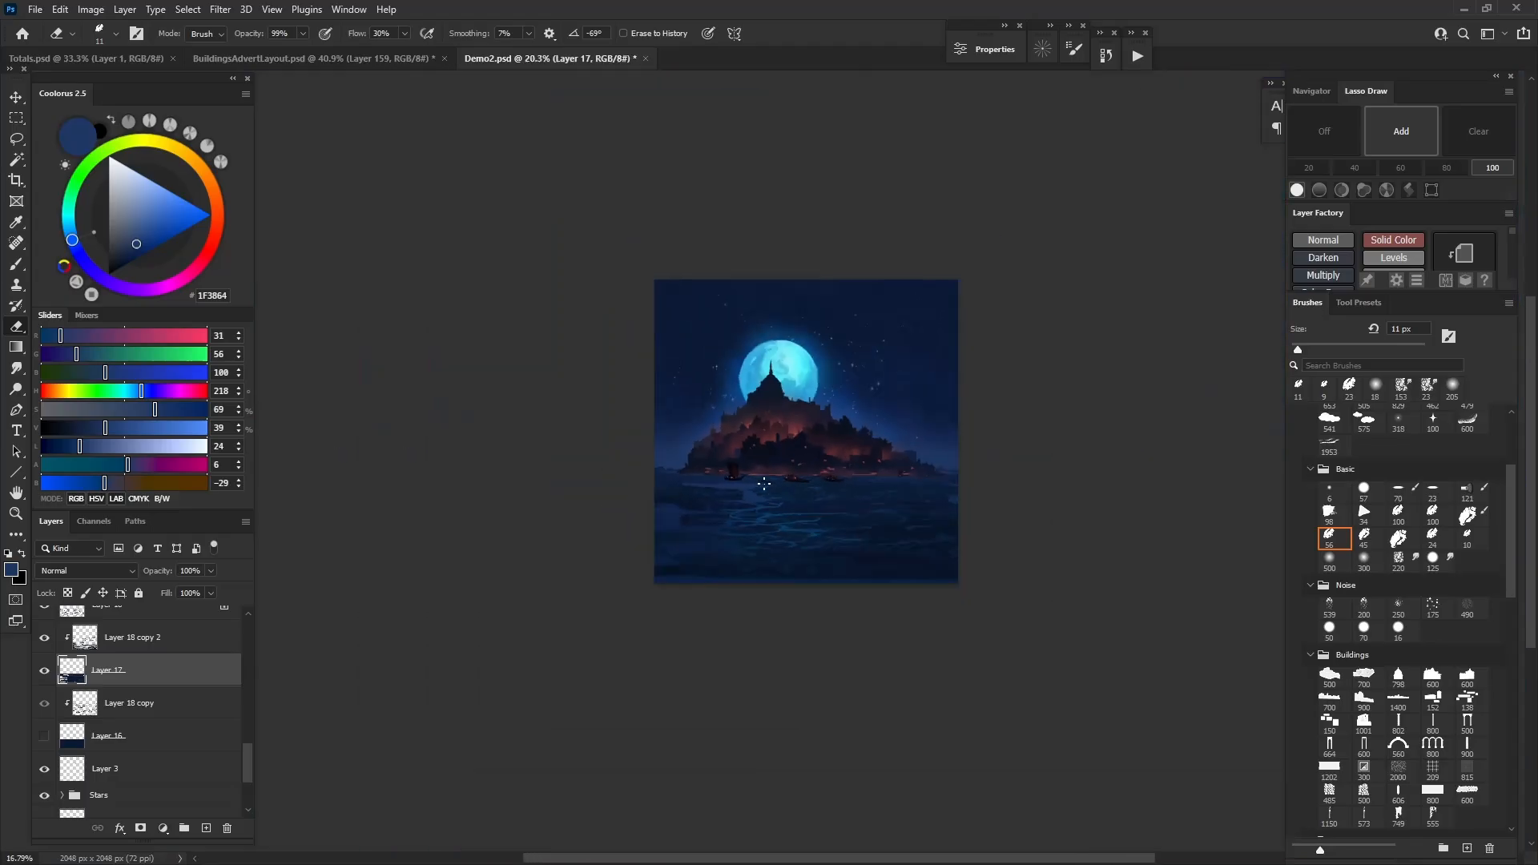
{"action": "scroll", "coordinate": [763, 453], "scroll_direction": "up", "scroll_amount": 2}
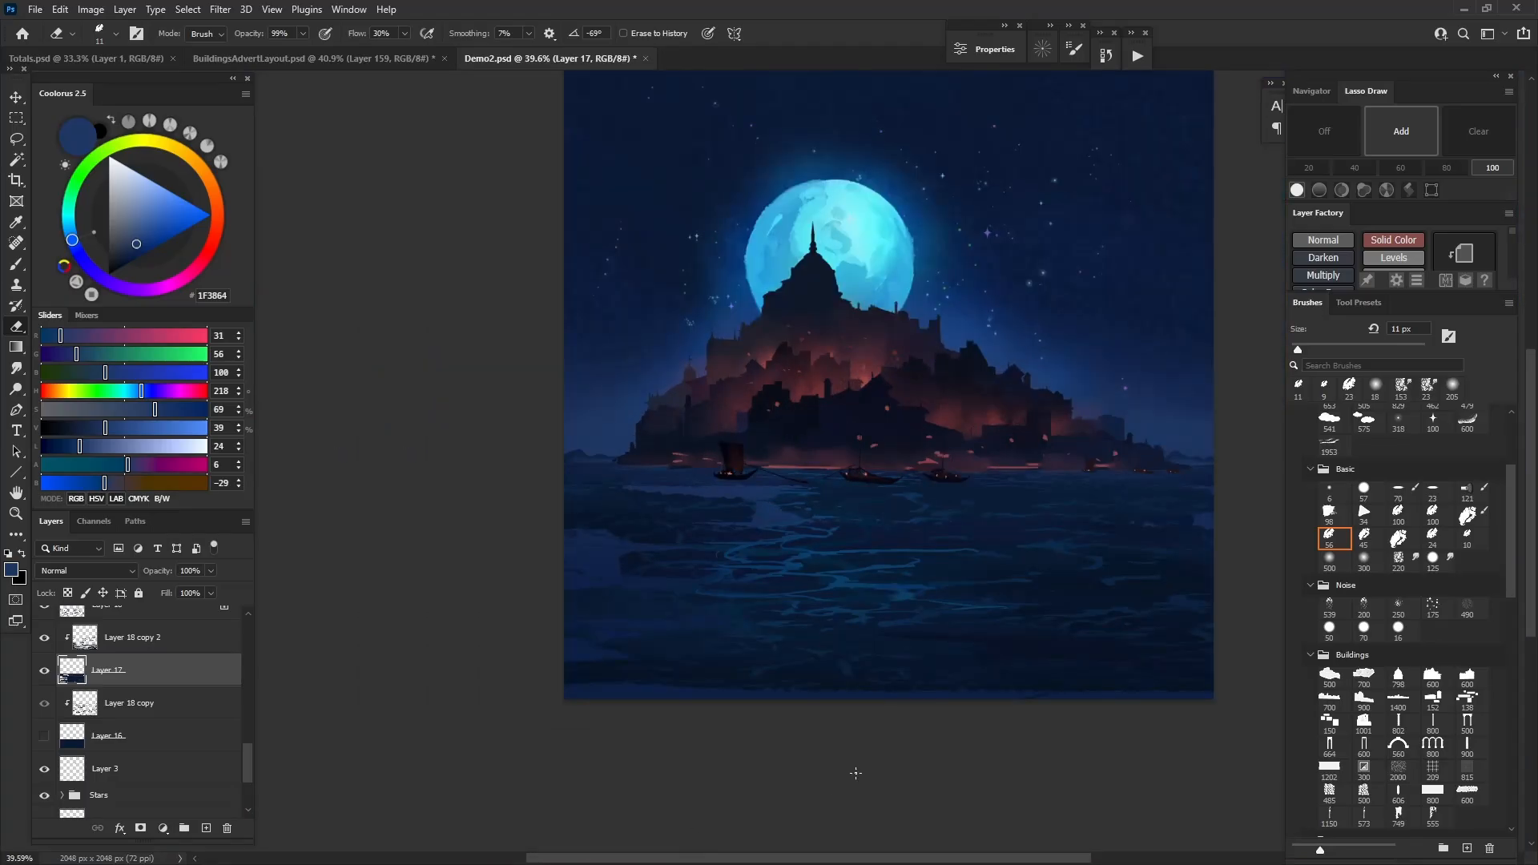
Paint over the lighter strip along the water's lower edge on Layer 17 with a 112 px textured brush in sampled dark blue #071527
{"action": "key", "text": "v"}
{"action": "left_click", "coordinate": [832, 680]}
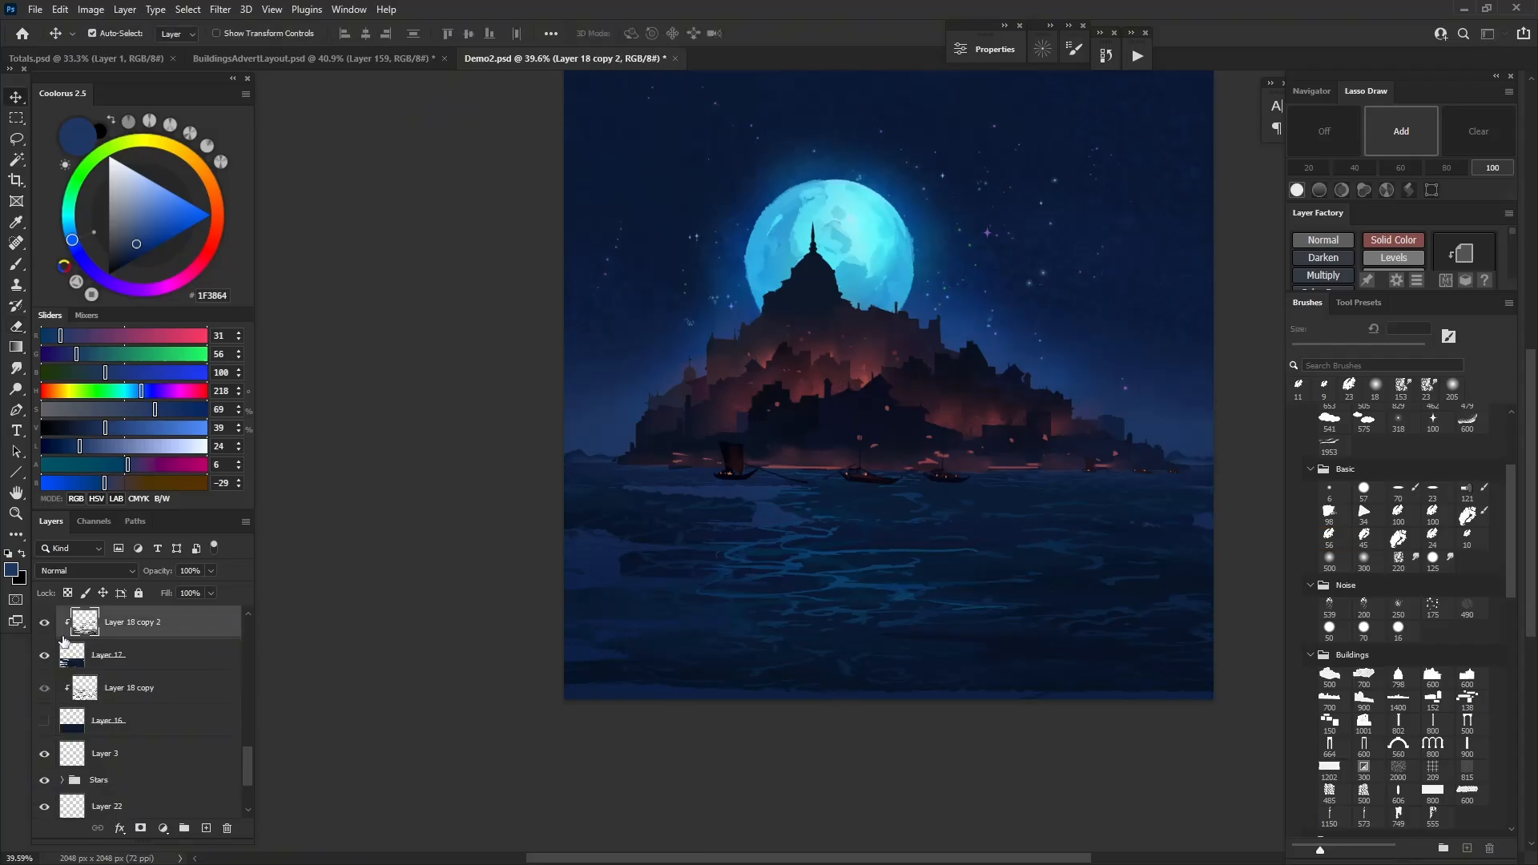
{"action": "left_click", "coordinate": [41, 659]}
{"action": "left_click", "coordinate": [41, 659]}
{"action": "key", "text": "b"}
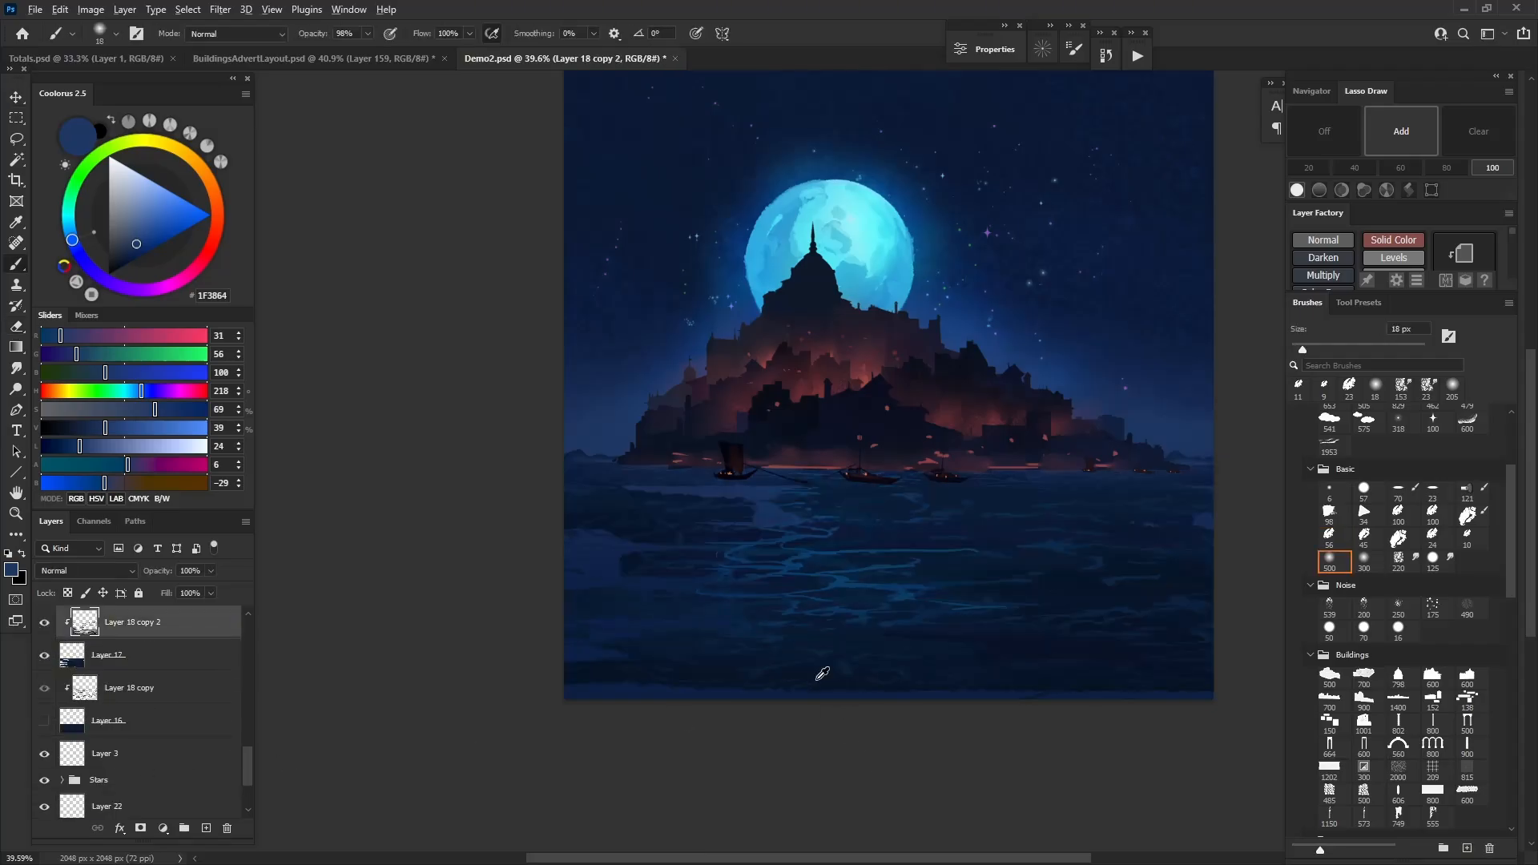
{"action": "left_click", "coordinate": [817, 679], "text": "alt"}
{"action": "left_click", "coordinate": [1327, 518]}
{"action": "left_click", "coordinate": [1326, 537]}
{"action": "left_click", "coordinate": [820, 689], "text": "alt"}
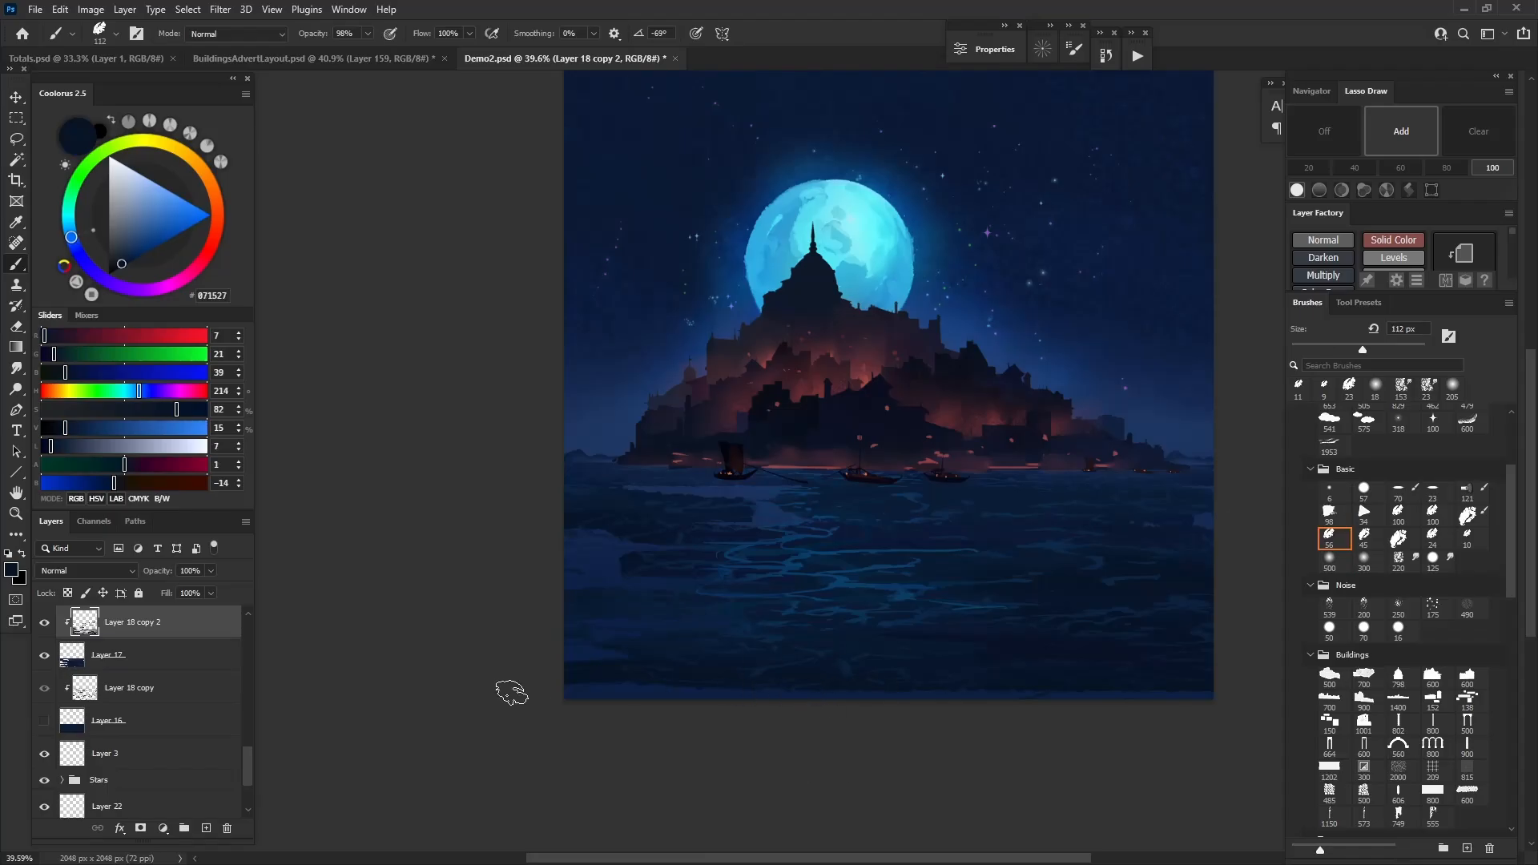
{"action": "left_click", "coordinate": [120, 662]}
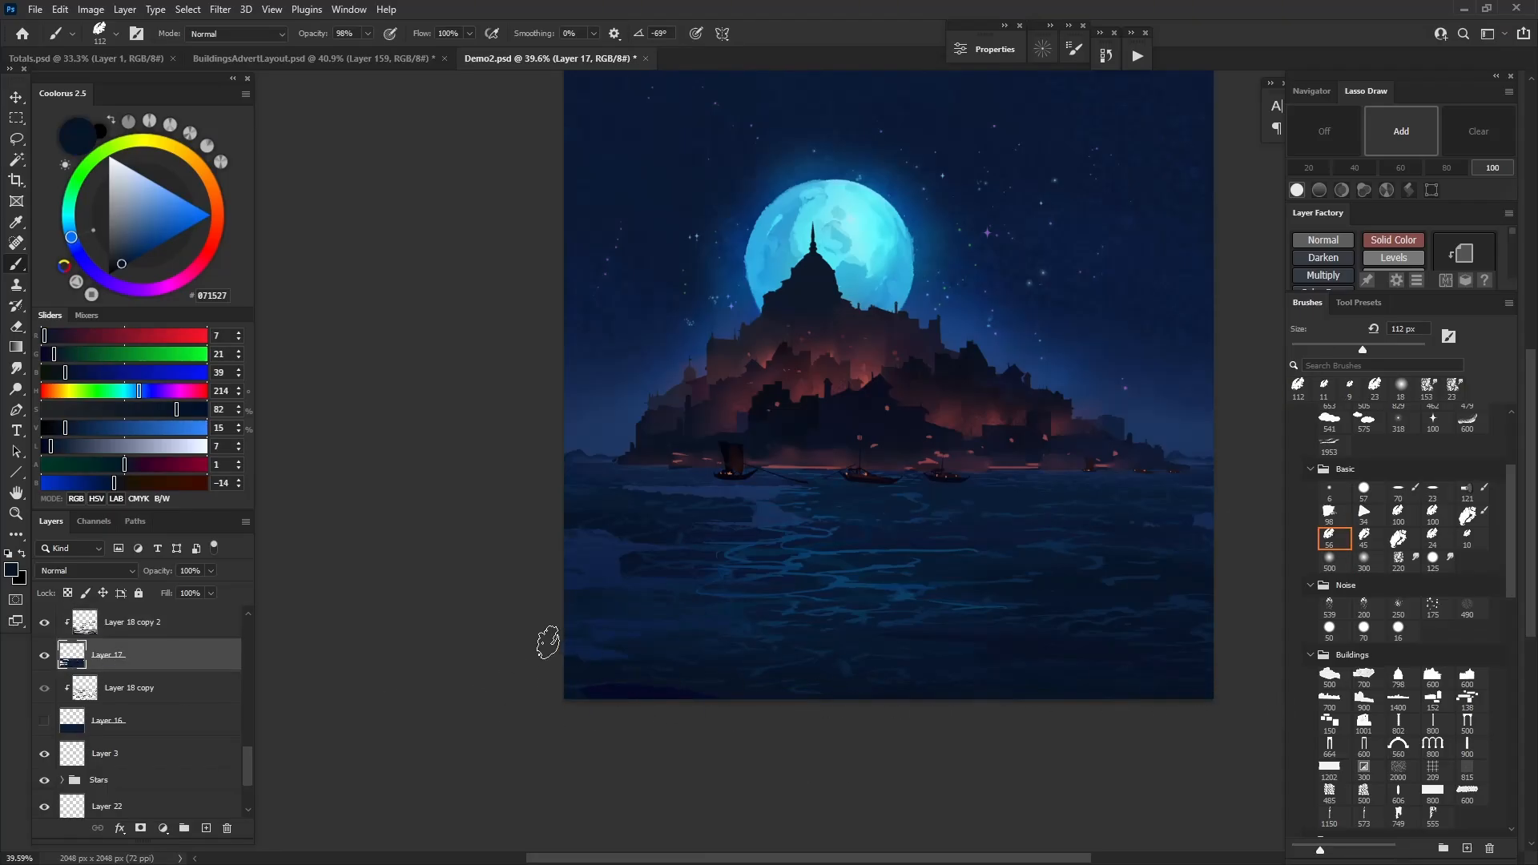
Identify the layer behind the light patches in the water and turn Layer 16 back on
{"action": "key", "text": "v"}
{"action": "left_click", "coordinate": [595, 547]}
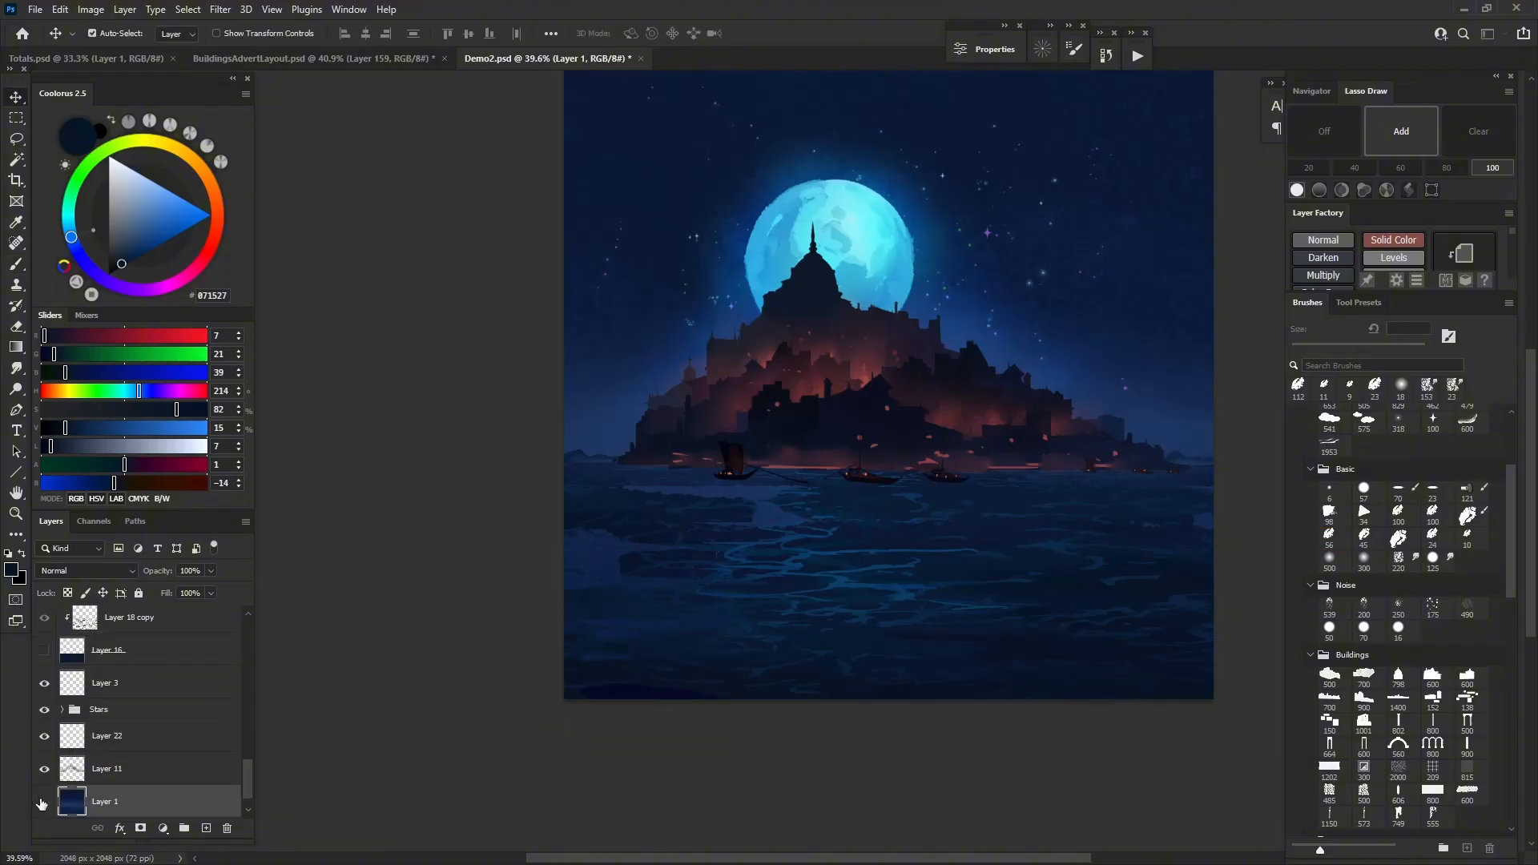
{"action": "scroll", "coordinate": [112, 706], "scroll_direction": "up", "scroll_amount": 2}
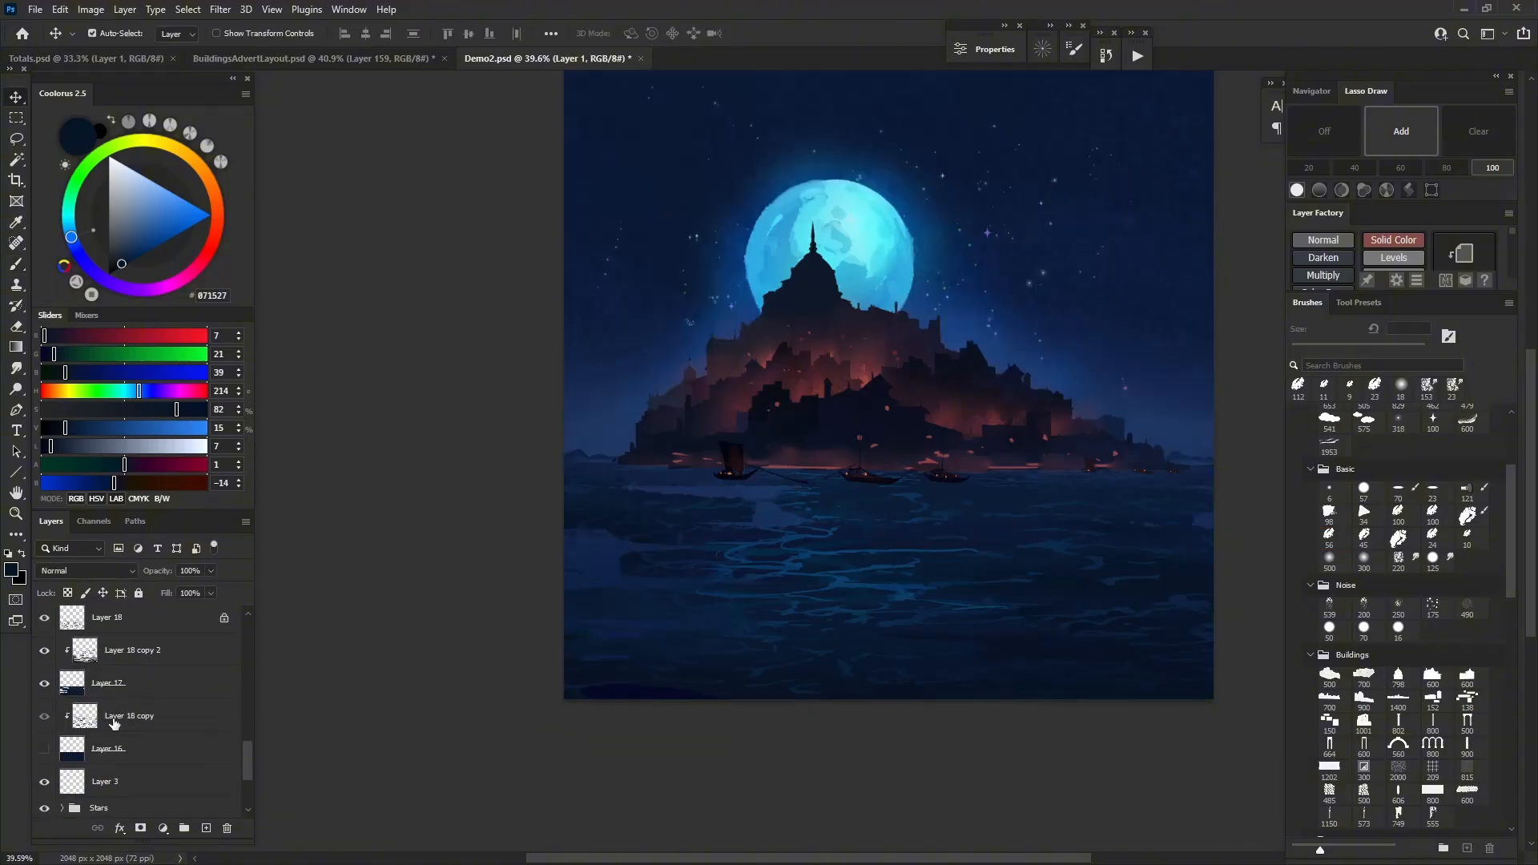
{"action": "left_click", "coordinate": [44, 748]}
{"action": "scroll", "coordinate": [562, 669], "scroll_direction": "down", "scroll_amount": 6}
{"action": "scroll", "coordinate": [505, 605], "scroll_direction": "up", "scroll_amount": 3}
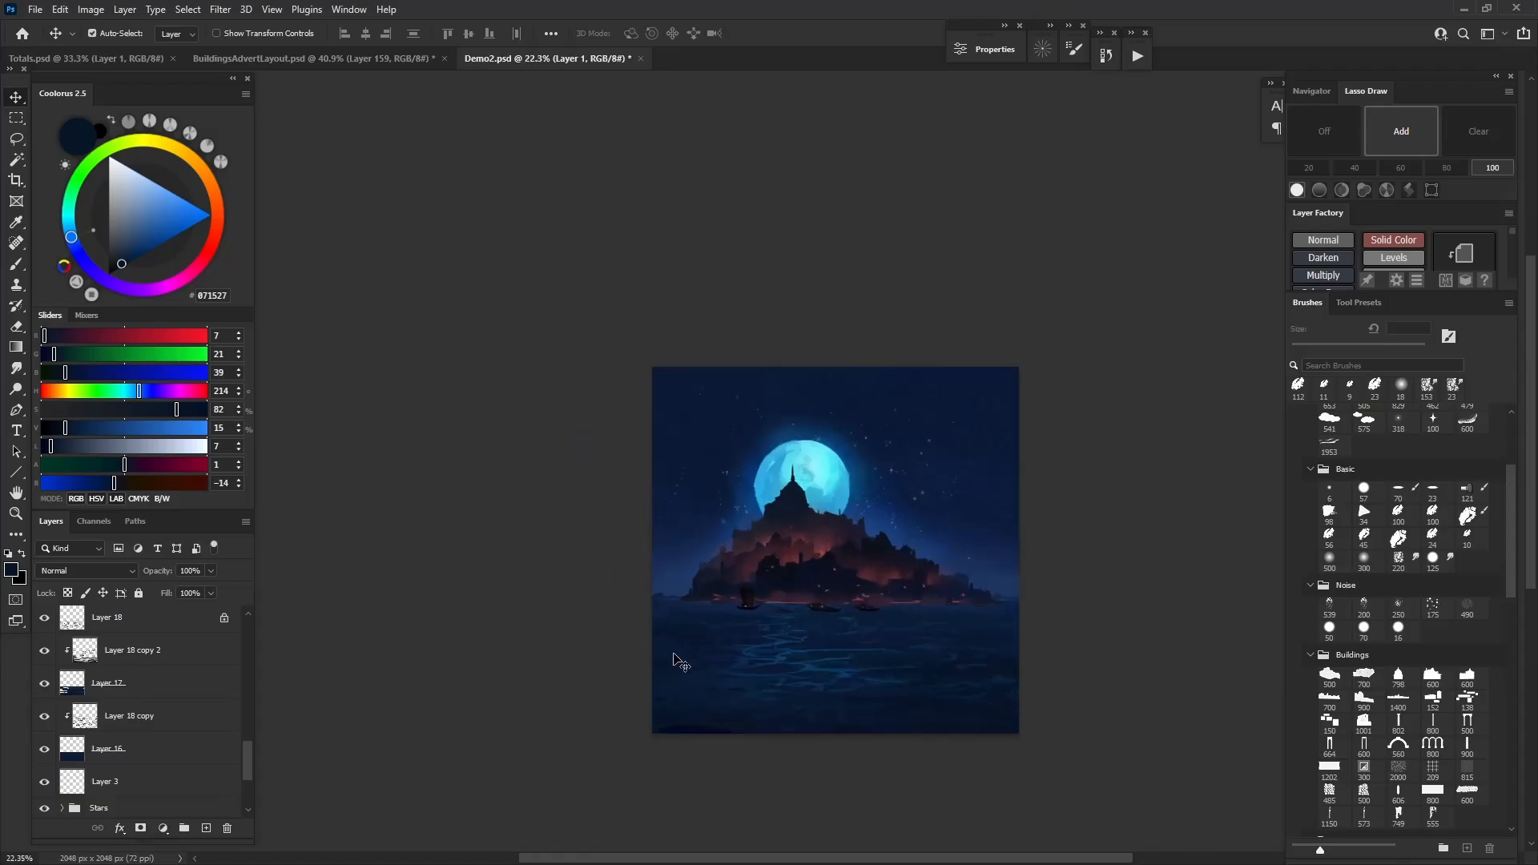
{"action": "scroll", "coordinate": [680, 663], "scroll_direction": "up", "scroll_amount": 2}
{"action": "scroll", "coordinate": [96, 705], "scroll_direction": "up", "scroll_amount": 1}
Group the water layers from Layer 18 down to Layer 16
{"action": "left_click", "coordinate": [104, 685]}
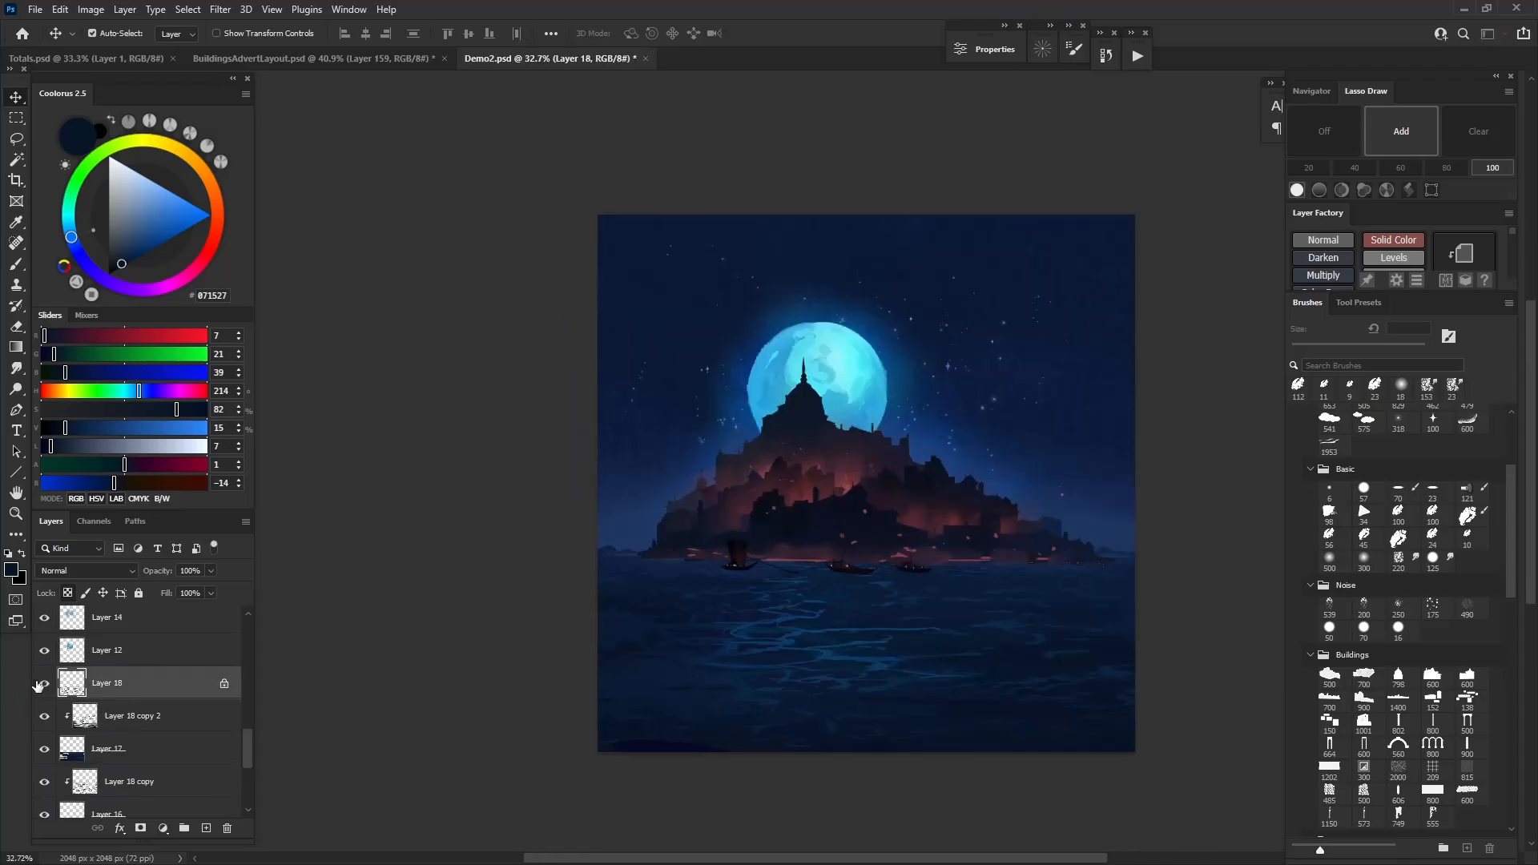
{"action": "scroll", "coordinate": [149, 748], "scroll_direction": "down", "scroll_amount": 3}
{"action": "left_click", "coordinate": [136, 727], "text": "shift"}
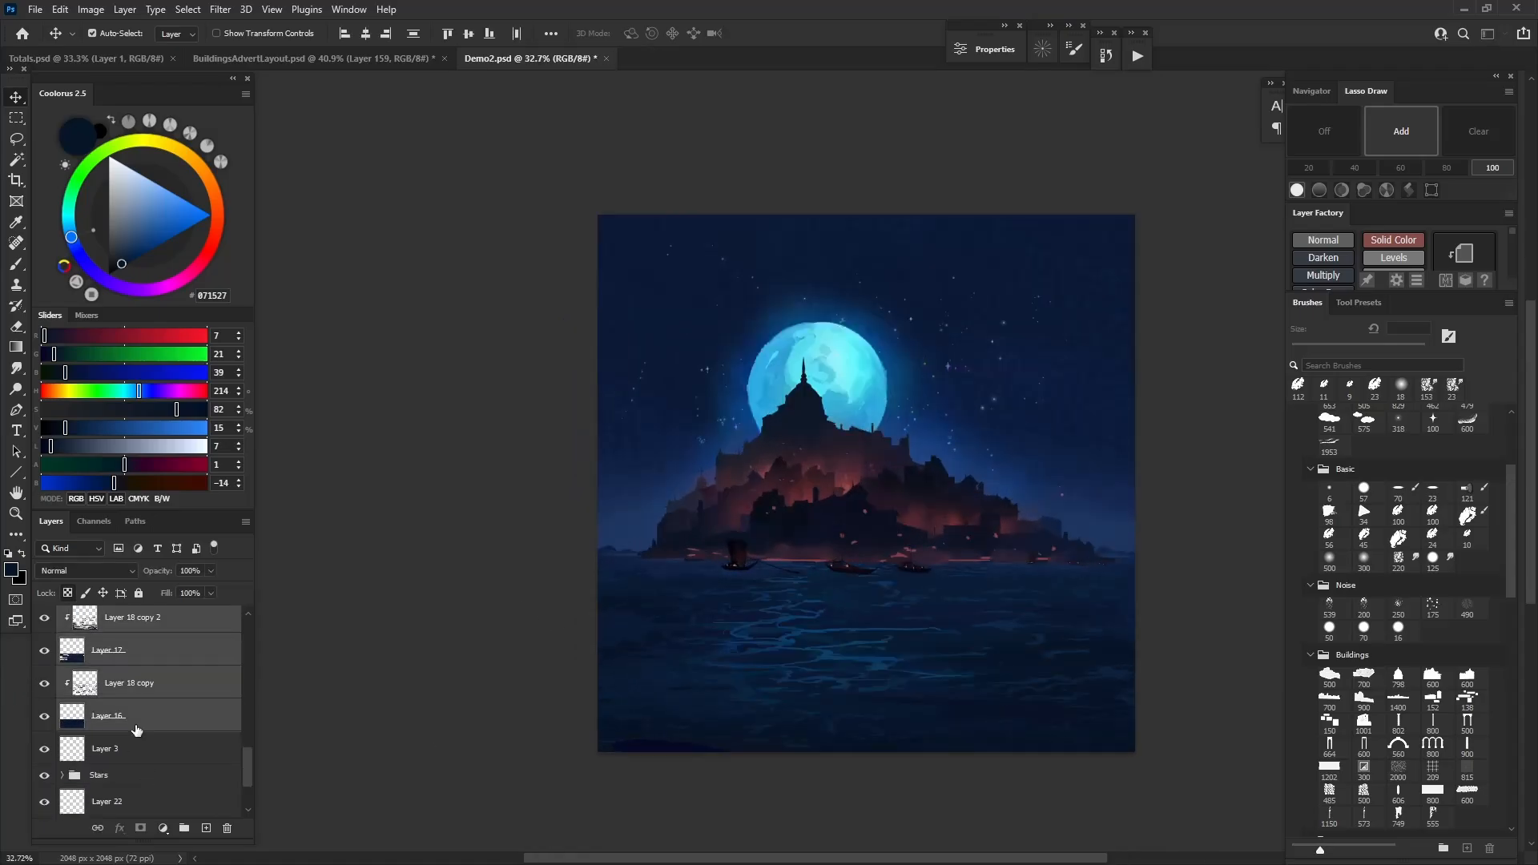
{"action": "key", "text": "ctrl+g"}
{"action": "scroll", "coordinate": [96, 721], "scroll_direction": "up", "scroll_amount": 1}
Create a layer above Group 2 and texture the water's left side with an 81 px Noise brush in sampled dark blues #09142C and #071426
{"action": "left_click", "coordinate": [206, 827]}
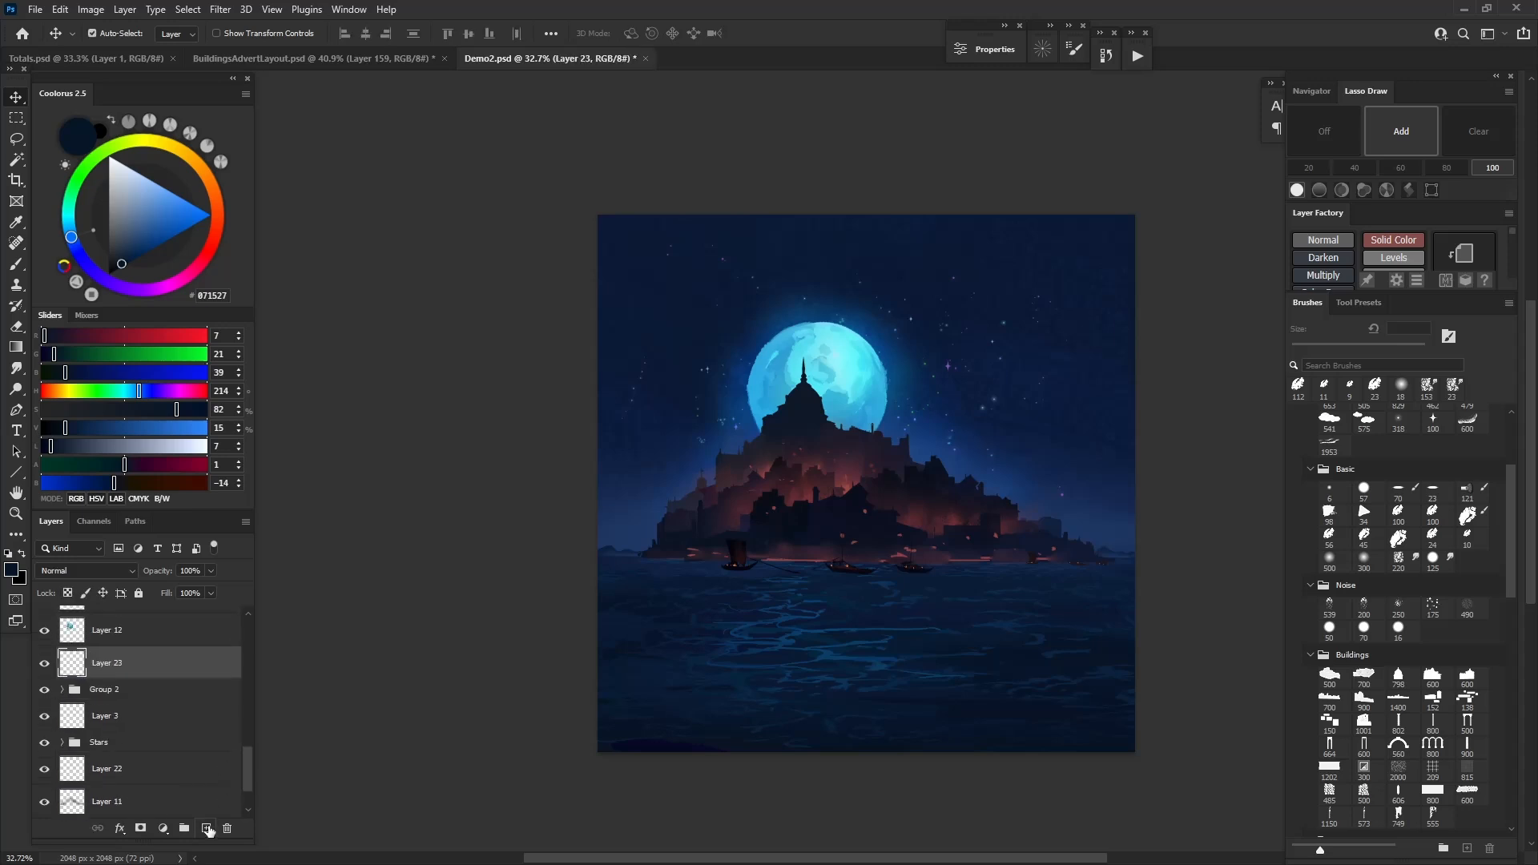
{"action": "left_click", "coordinate": [1329, 535]}
{"action": "scroll", "coordinate": [898, 631], "scroll_direction": "up", "scroll_amount": 1}
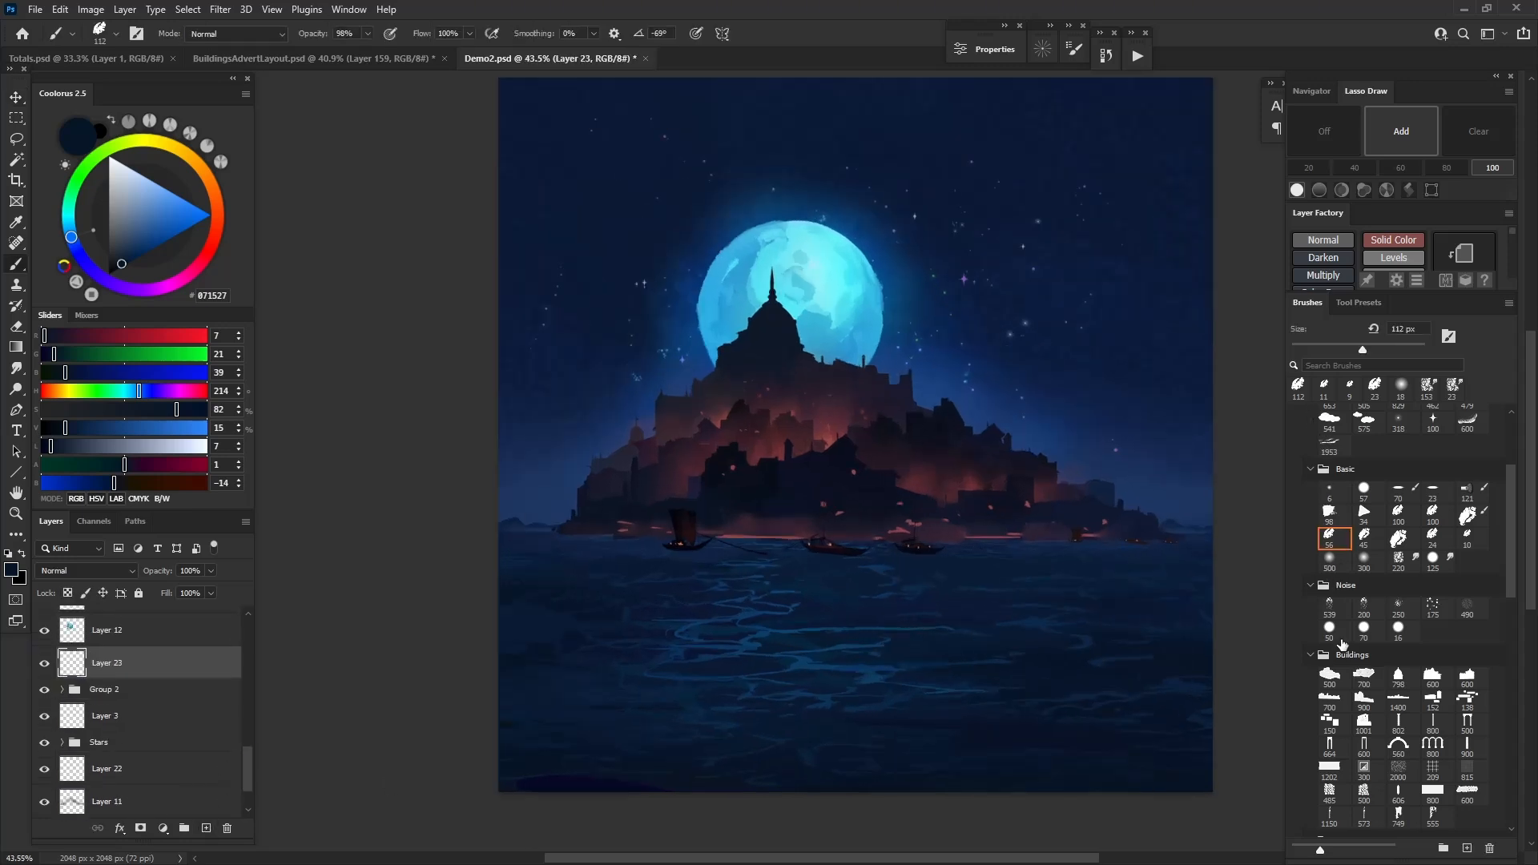
{"action": "left_click", "coordinate": [1329, 608]}
{"action": "left_click_drag", "start_coordinate": [572, 679], "coordinate": [515, 704]}
{"action": "left_click", "coordinate": [572, 646], "text": "alt"}
{"action": "left_click_drag", "start_coordinate": [572, 645], "coordinate": [552, 651]}
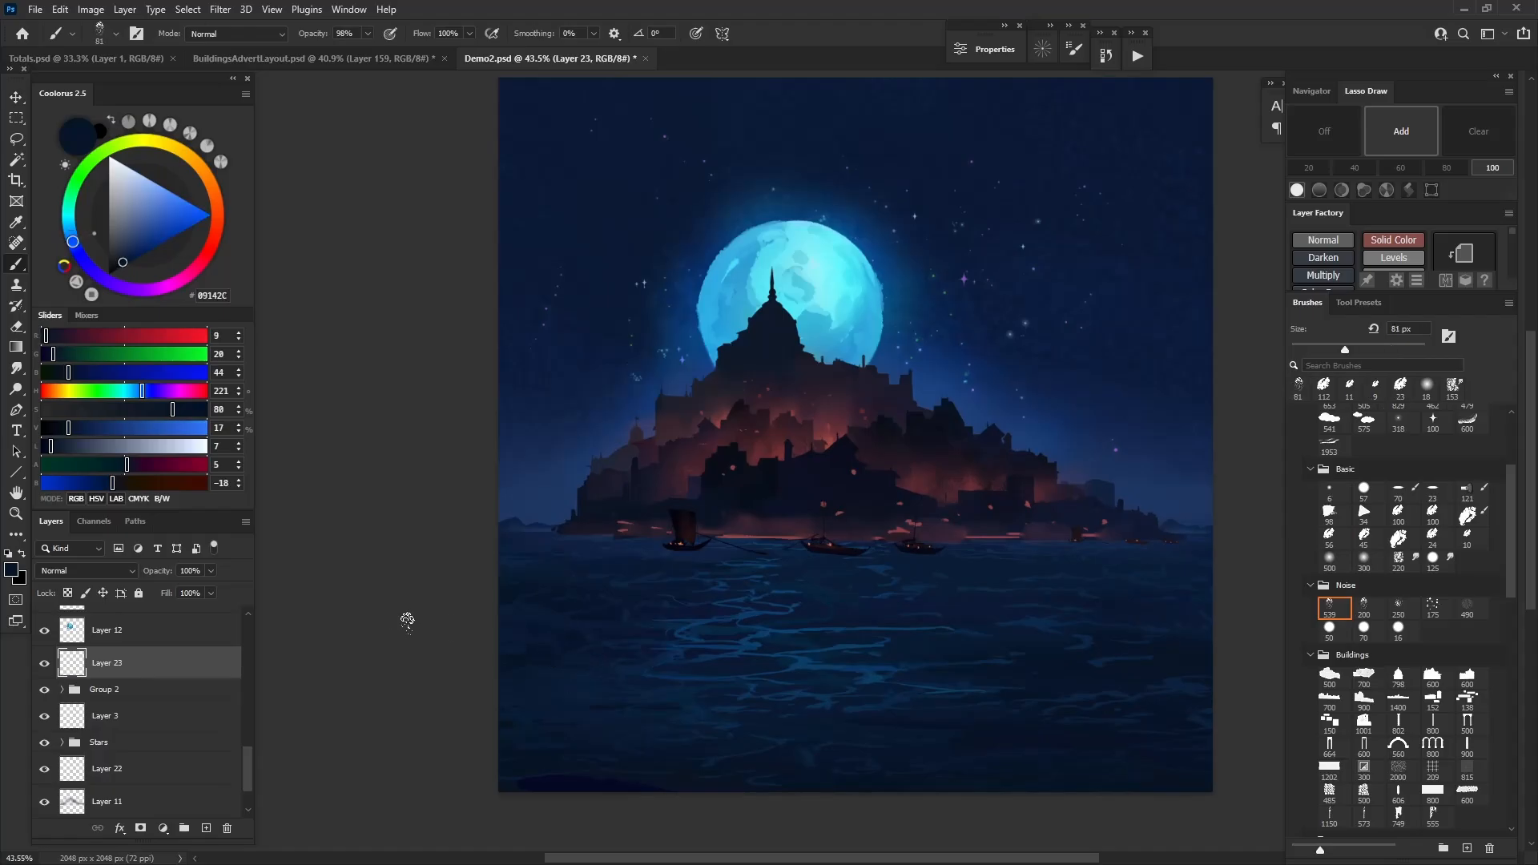
{"action": "left_click", "coordinate": [534, 648], "text": "alt"}
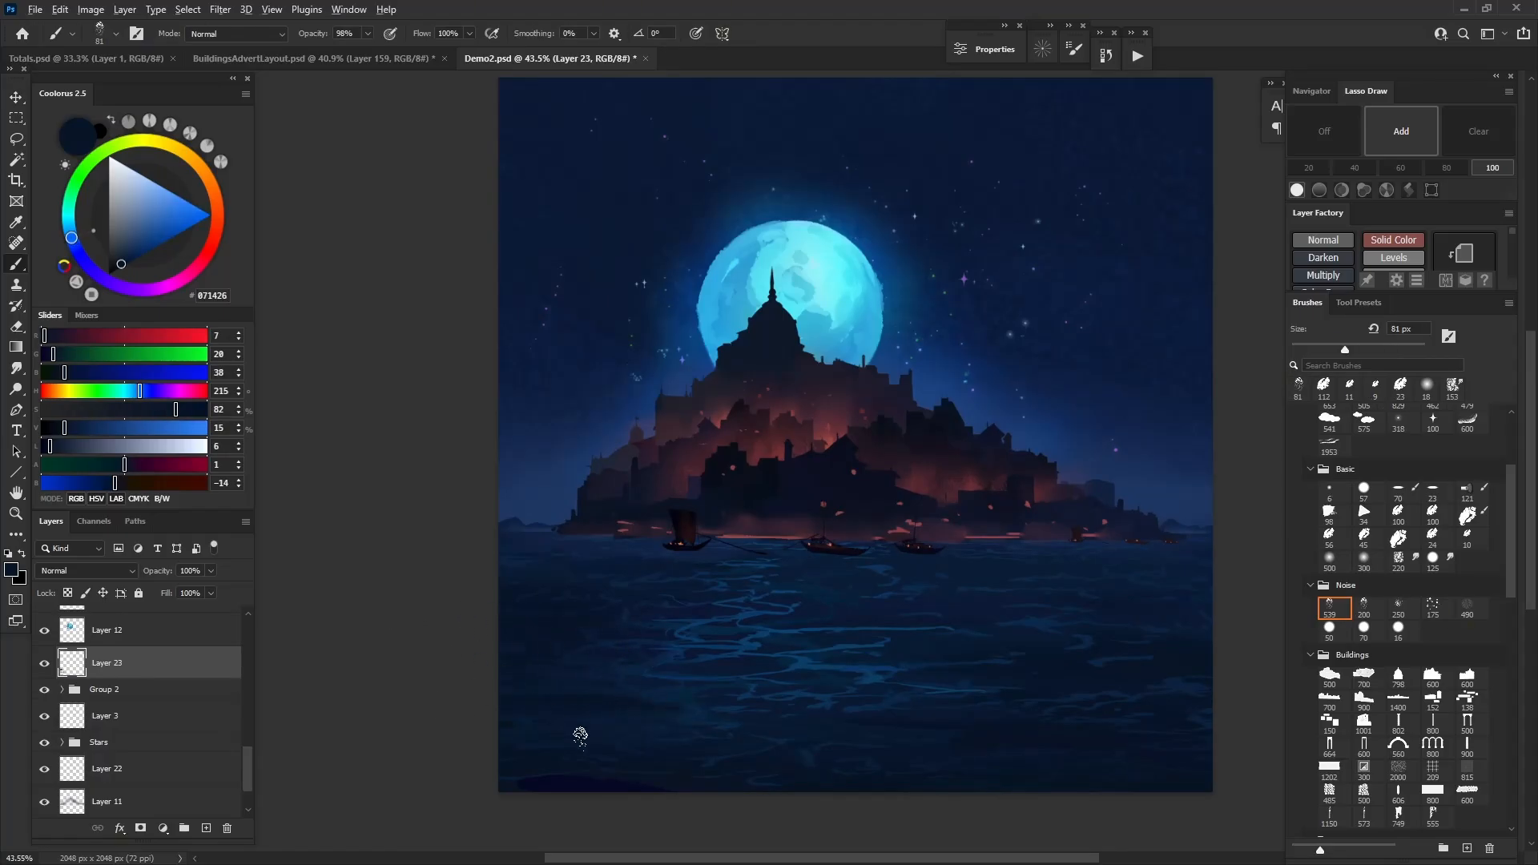
Texture the right and lower water on Layer 23 with the noise brush at 81 to 153 px in sampled blues #0B1634 and #091329
{"action": "left_click", "coordinate": [731, 657], "text": "alt"}
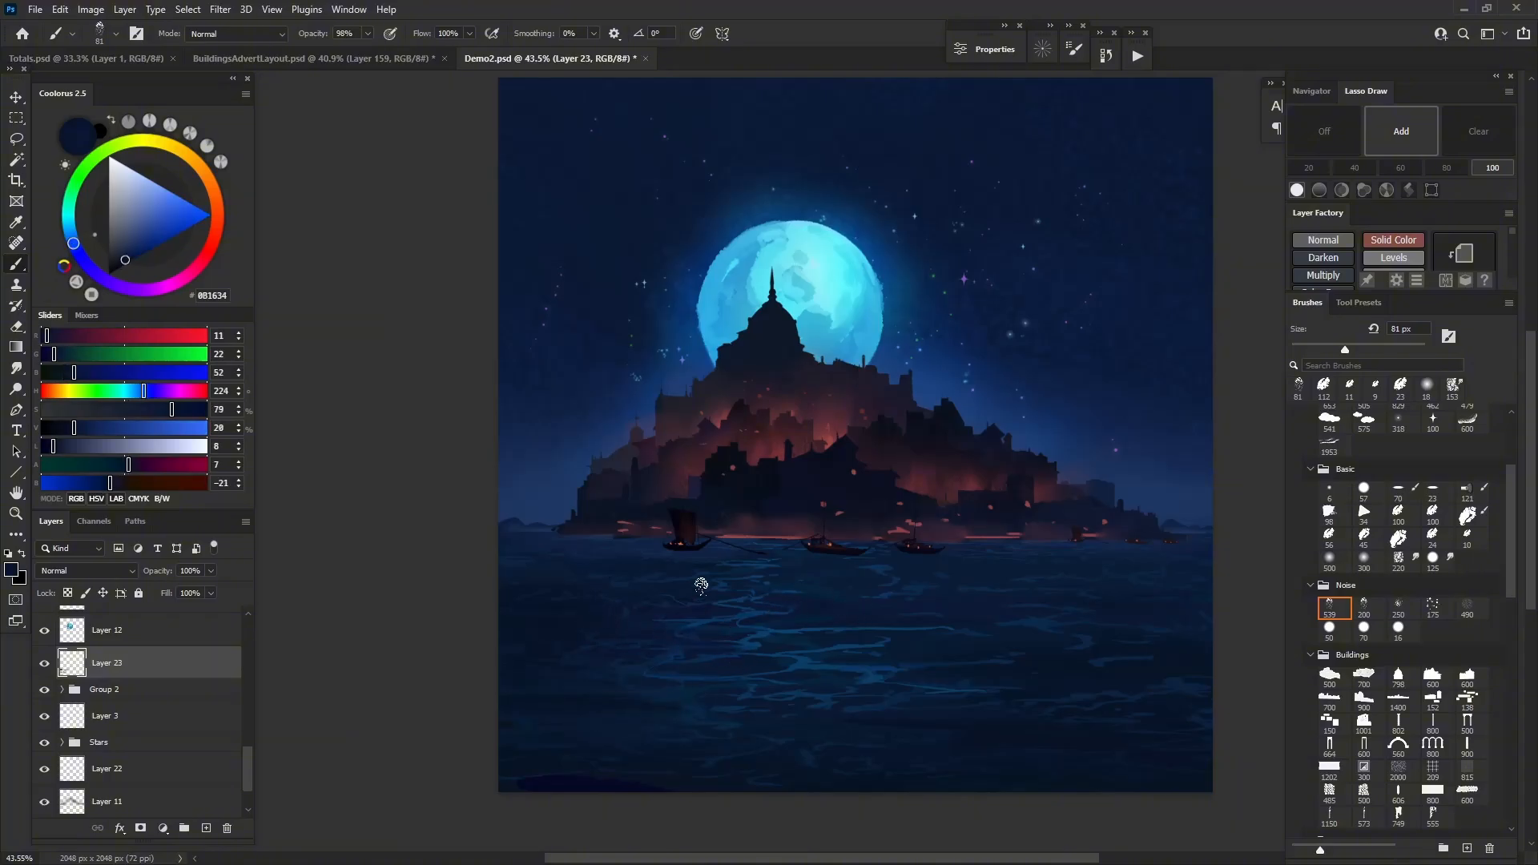
{"action": "left_click_drag", "start_coordinate": [967, 627], "coordinate": [1169, 636]}
{"action": "right_click", "coordinate": [1072, 680], "text": "alt"}
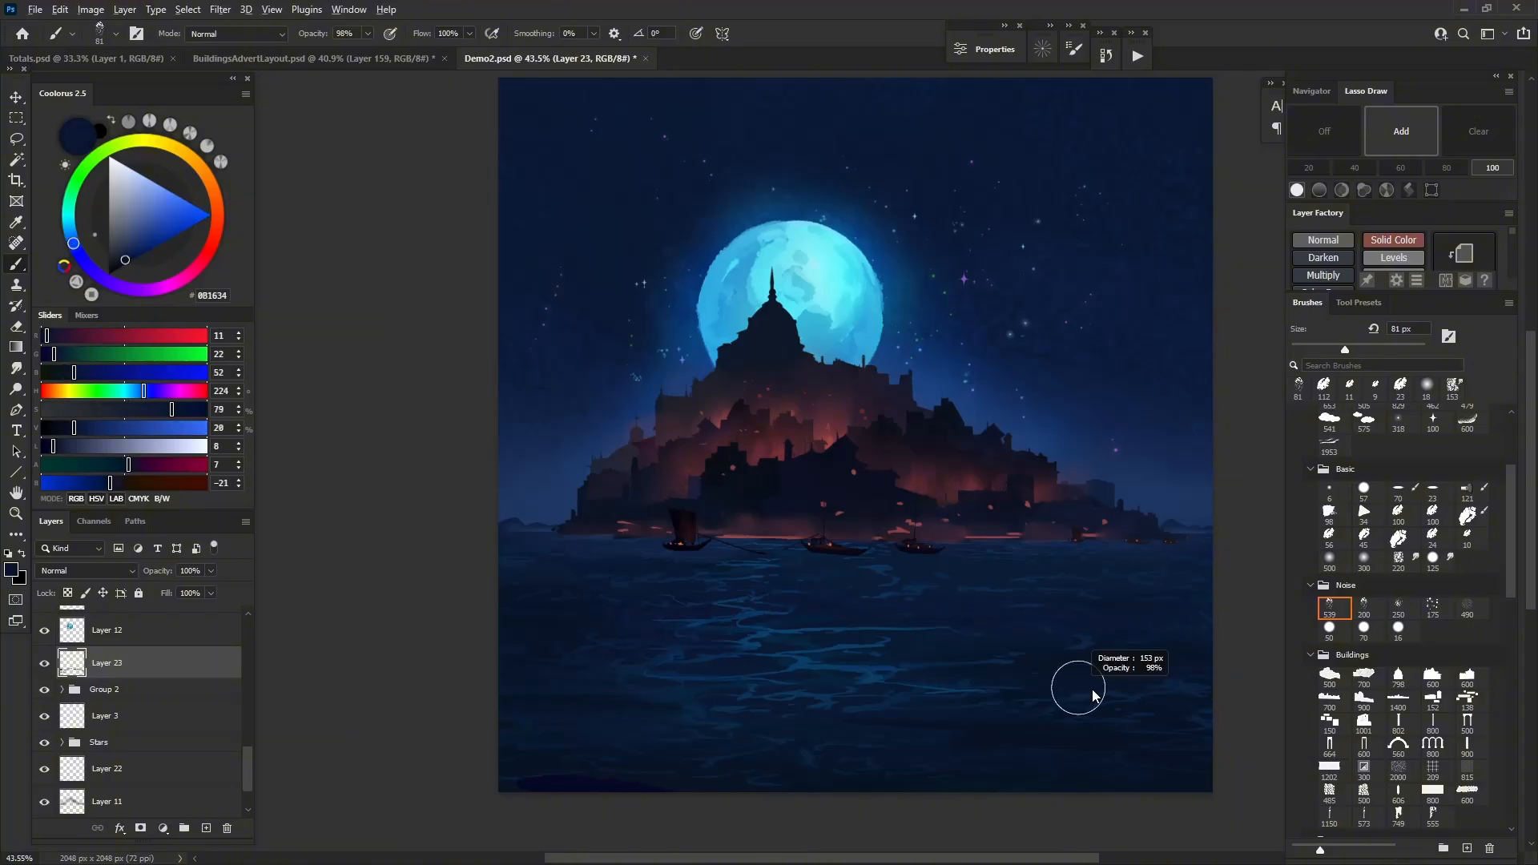
{"action": "mouse_move", "coordinate": [1002, 684]}
{"action": "left_mouse_down"}
{"action": "mouse_move", "coordinate": [1208, 753]}
{"action": "mouse_move", "coordinate": [682, 763]}
{"action": "mouse_move", "coordinate": [793, 712]}
{"action": "left_mouse_up"}
{"action": "left_click", "coordinate": [1099, 734], "text": "alt"}
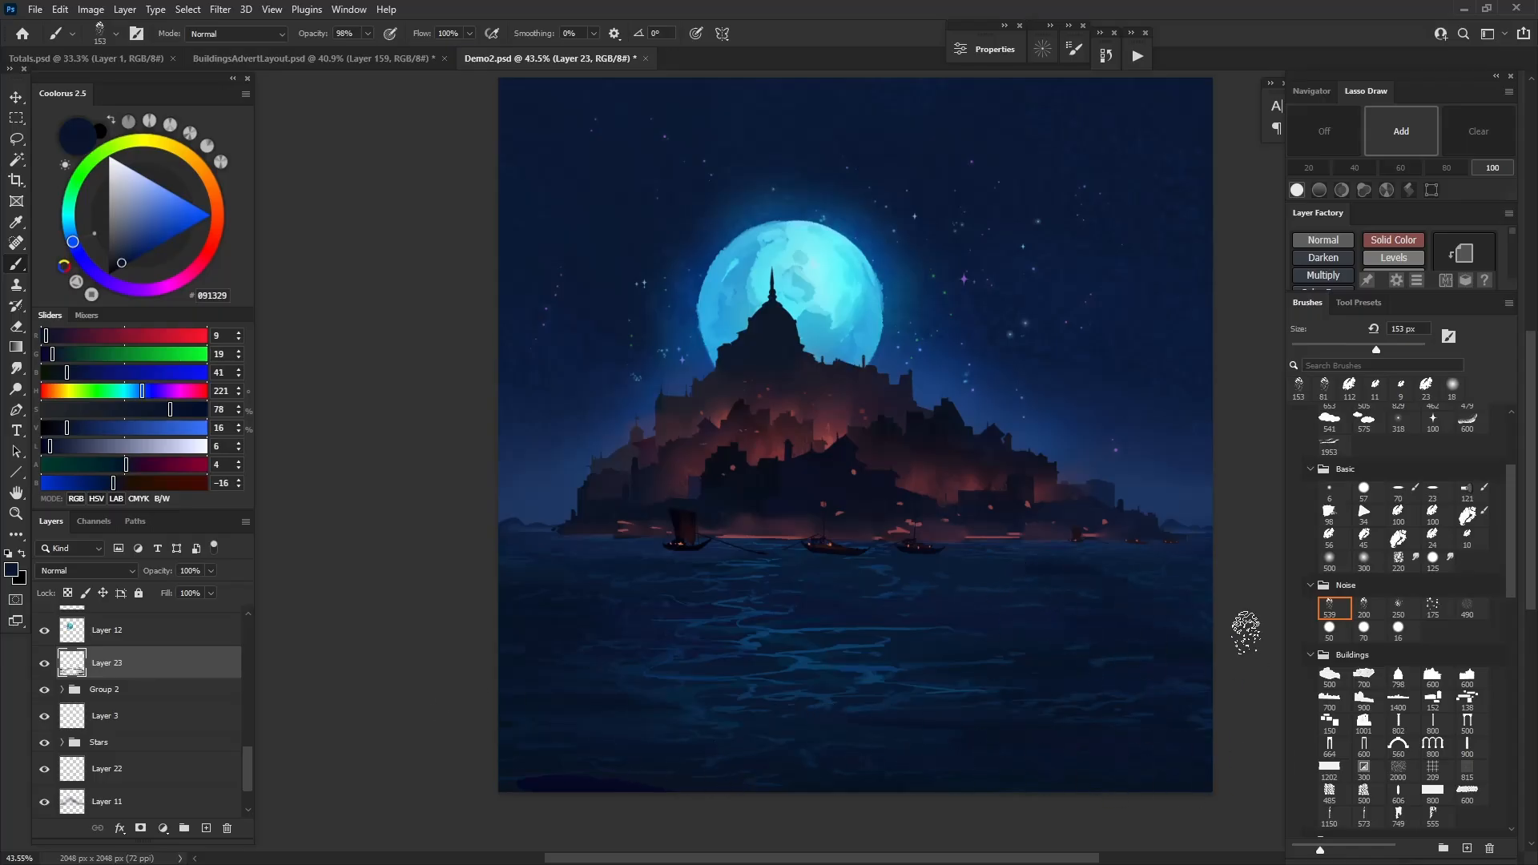
{"action": "right_click", "coordinate": [1088, 590], "text": "alt"}
{"action": "left_click_drag", "start_coordinate": [696, 480], "coordinate": [593, 449]}
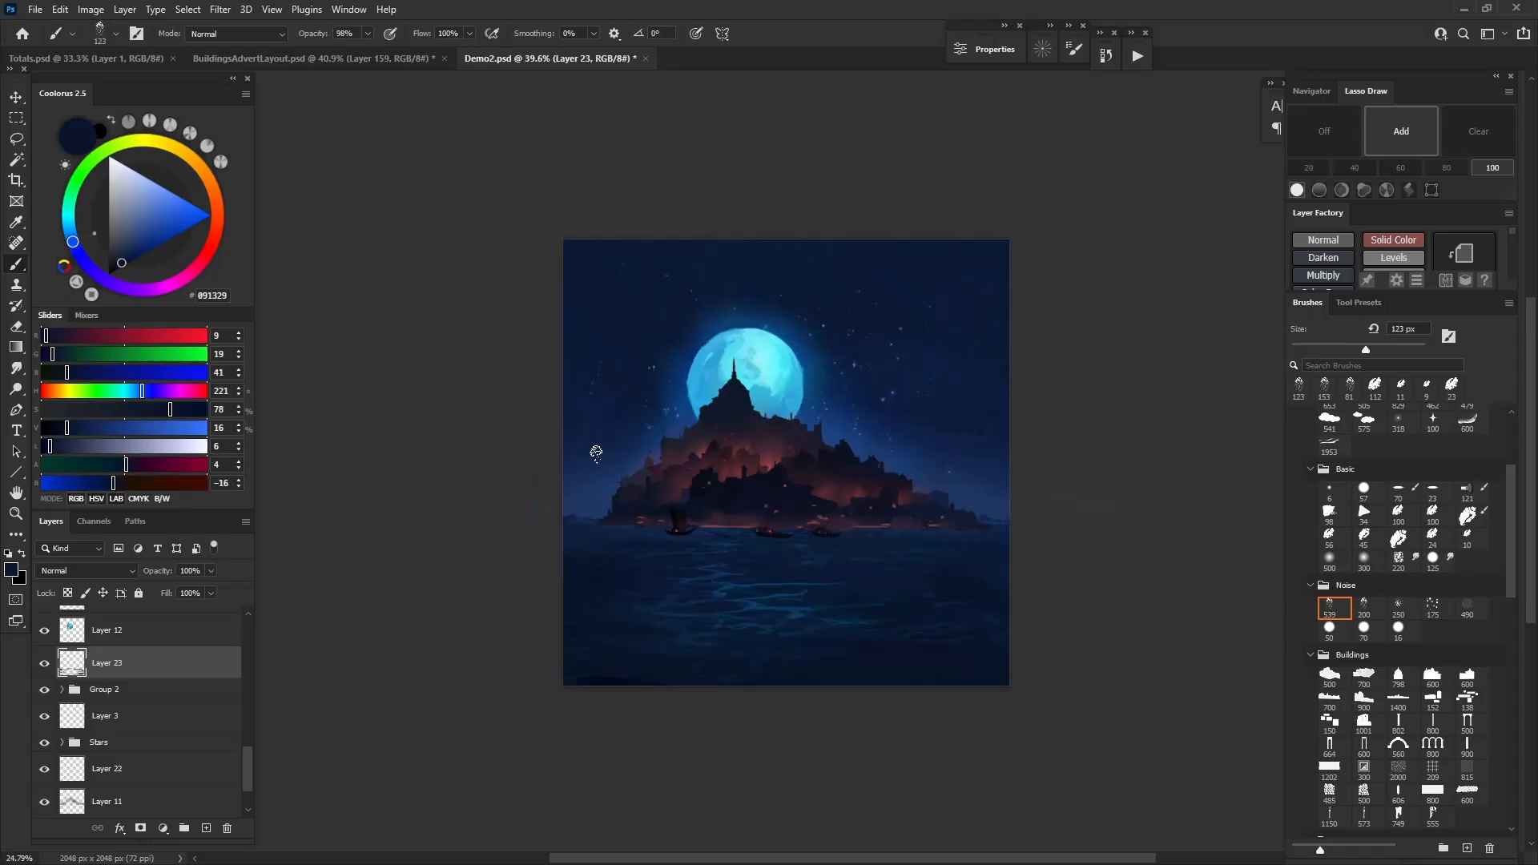
Add a Color Balance adjustment layer above the topmost layer, Layer 20 copy
{"action": "scroll", "coordinate": [706, 439], "scroll_direction": "up", "scroll_amount": 3}
{"action": "scroll", "coordinate": [121, 666], "scroll_direction": "up", "scroll_amount": 5}
{"action": "left_click_drag", "start_coordinate": [247, 725], "coordinate": [253, 636]}
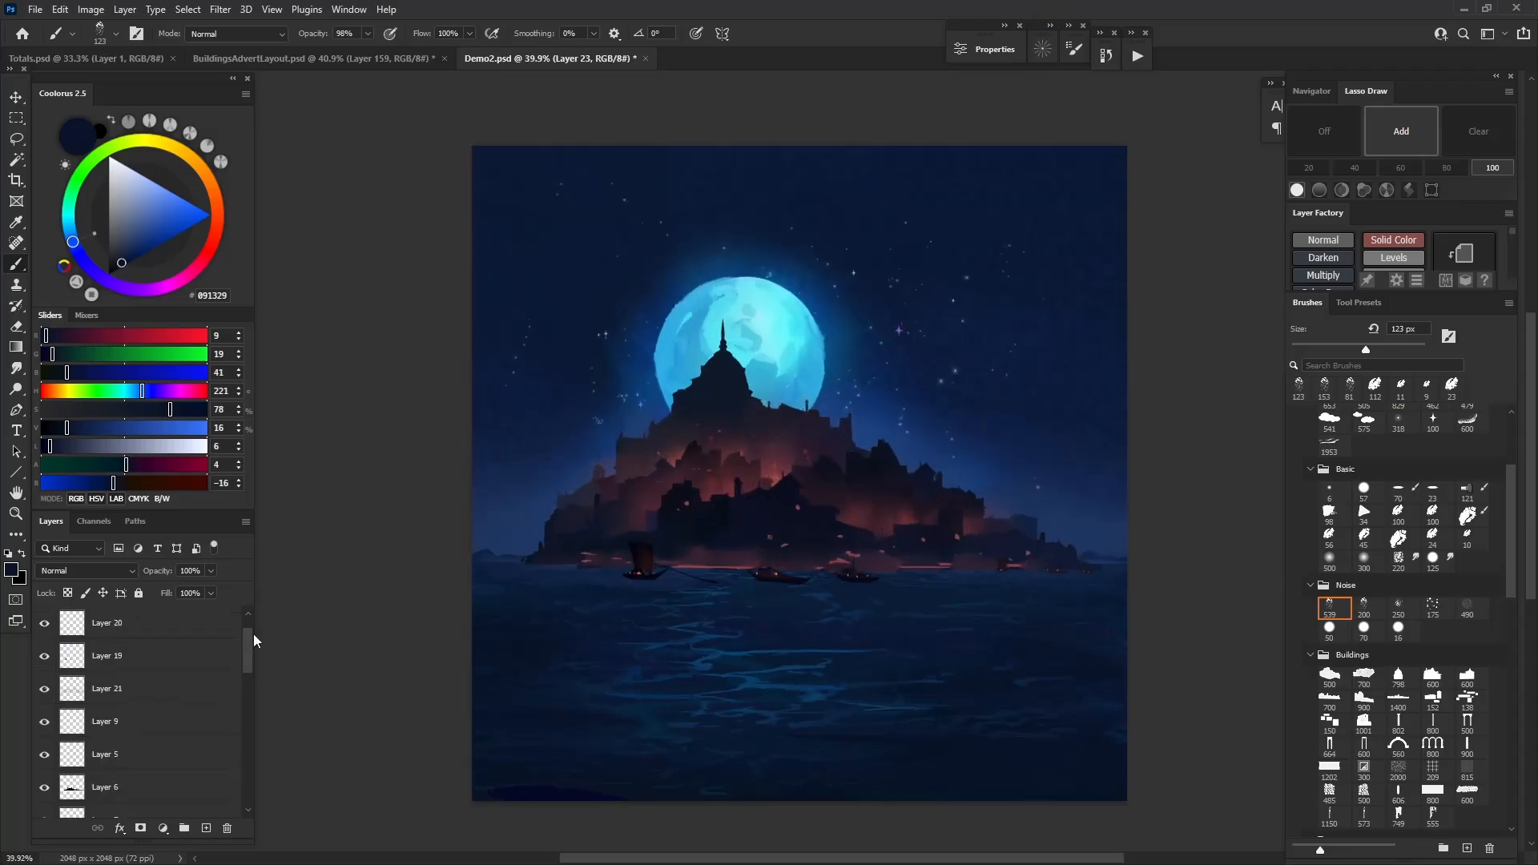
{"action": "scroll", "coordinate": [736, 542], "scroll_direction": "down", "scroll_amount": 3}
{"action": "scroll", "coordinate": [735, 543], "scroll_direction": "down", "scroll_amount": 2}
{"action": "scroll", "coordinate": [735, 543], "scroll_direction": "up", "scroll_amount": 4}
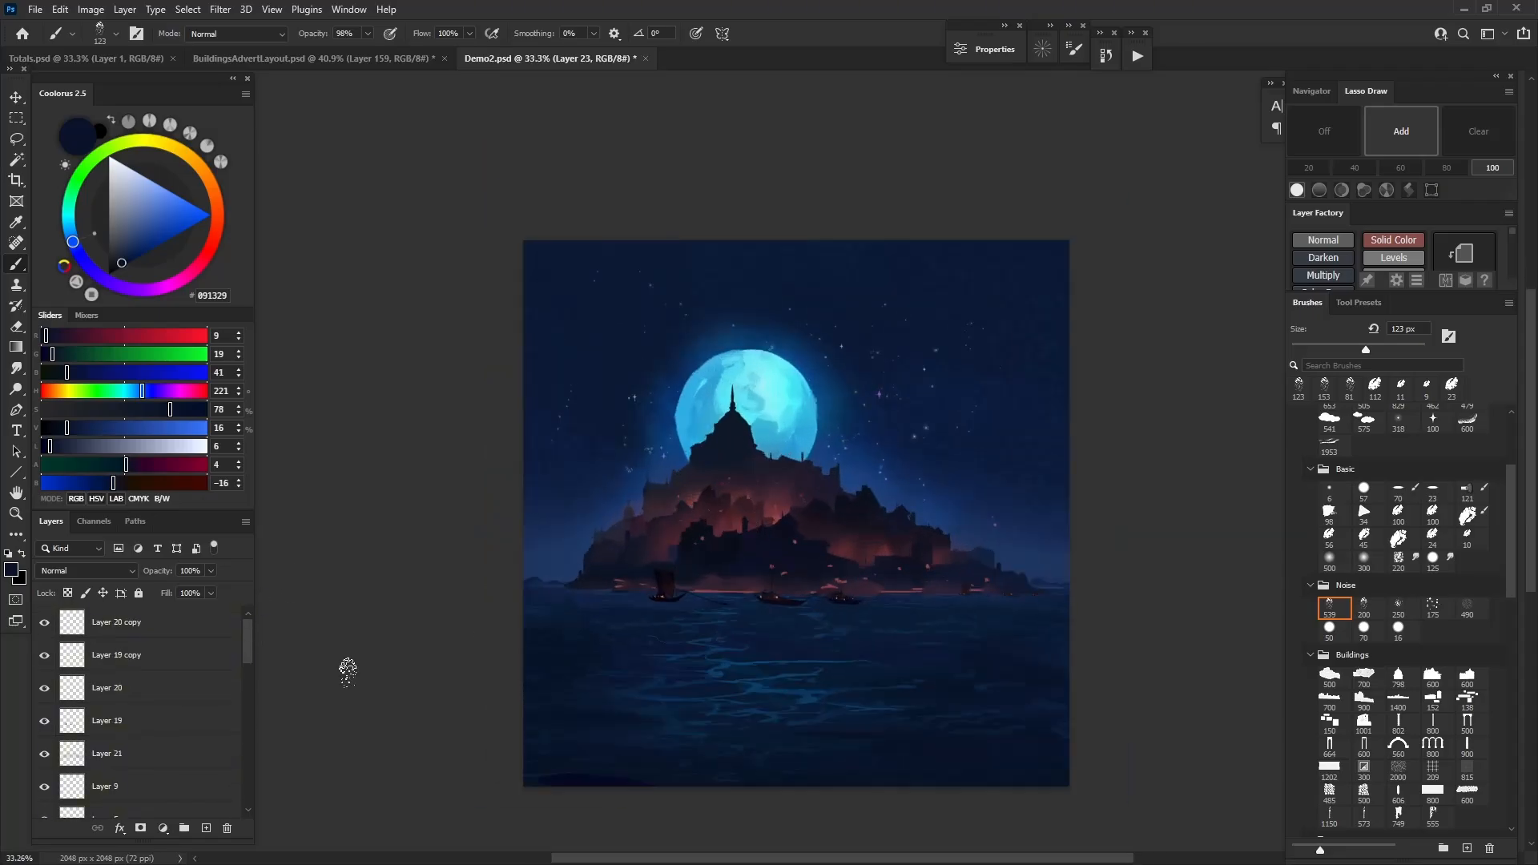
{"action": "left_click", "coordinate": [132, 625]}
{"action": "left_click", "coordinate": [163, 828]}
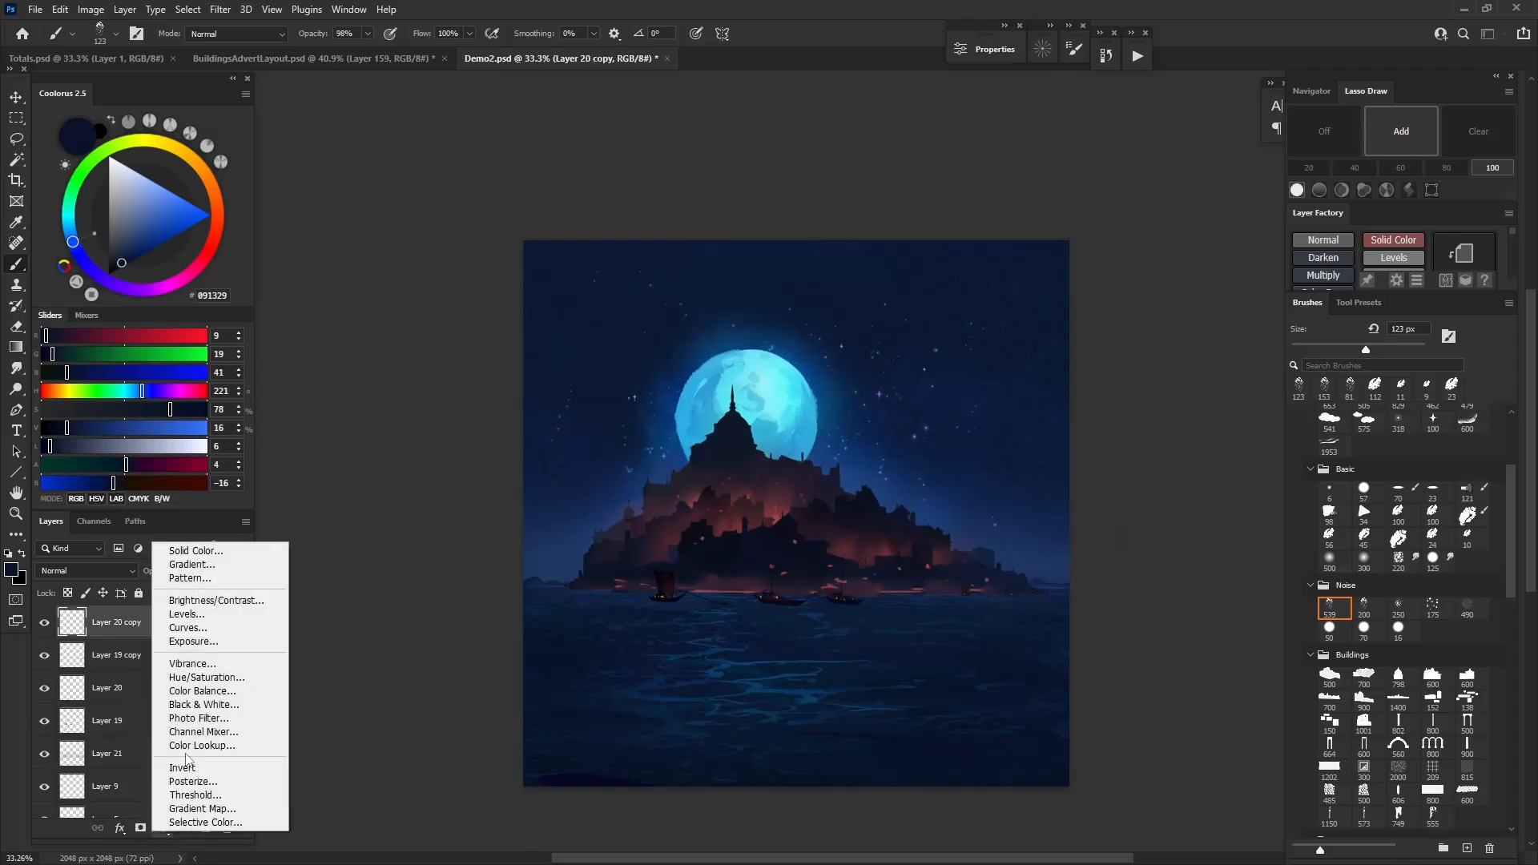
{"action": "left_click", "coordinate": [217, 693]}
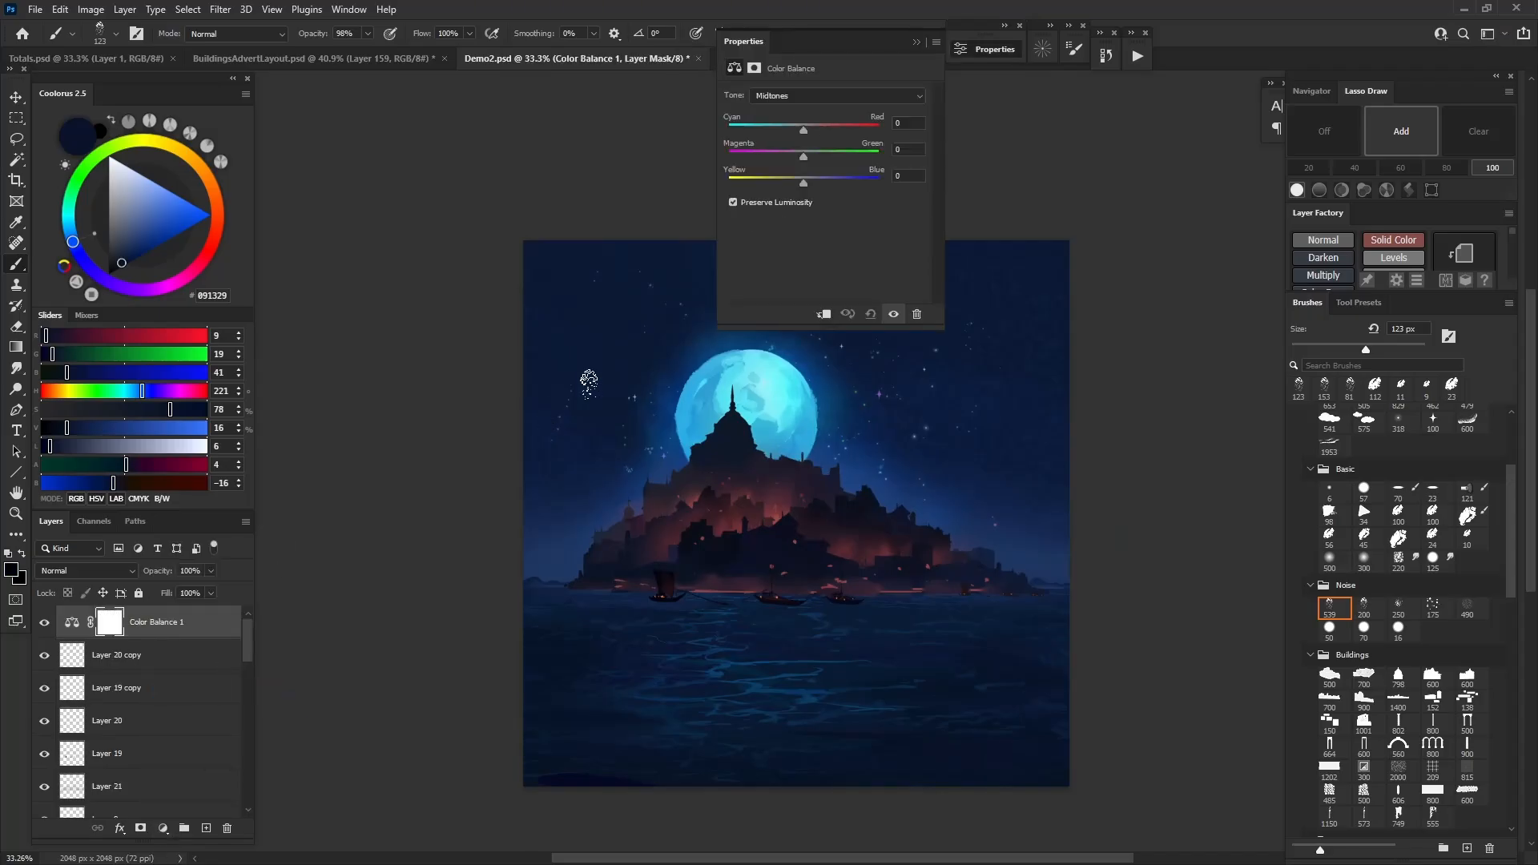
Set the Color Balance highlights to +7 for Cyan–Red and -6 for Yellow–Blue
{"action": "left_click", "coordinate": [801, 99]}
{"action": "left_click", "coordinate": [801, 108]}
{"action": "left_click", "coordinate": [801, 95]}
{"action": "left_click", "coordinate": [799, 136]}
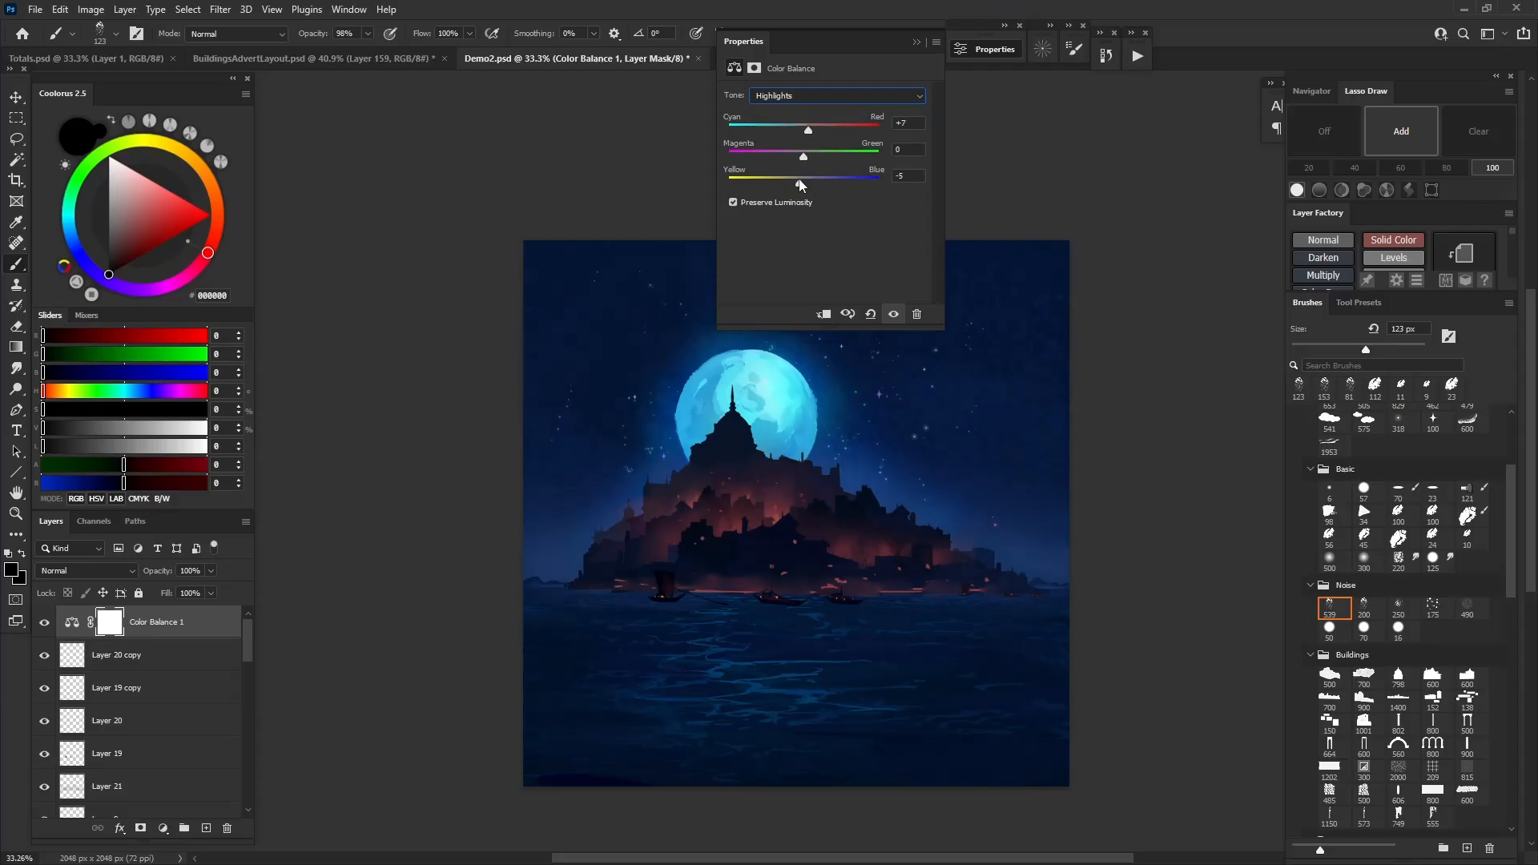
Add a Levels adjustment above Color Balance 1 with input white at 240 and slightly raised output black, and compare the painting without it
{"action": "left_click", "coordinate": [172, 827]}
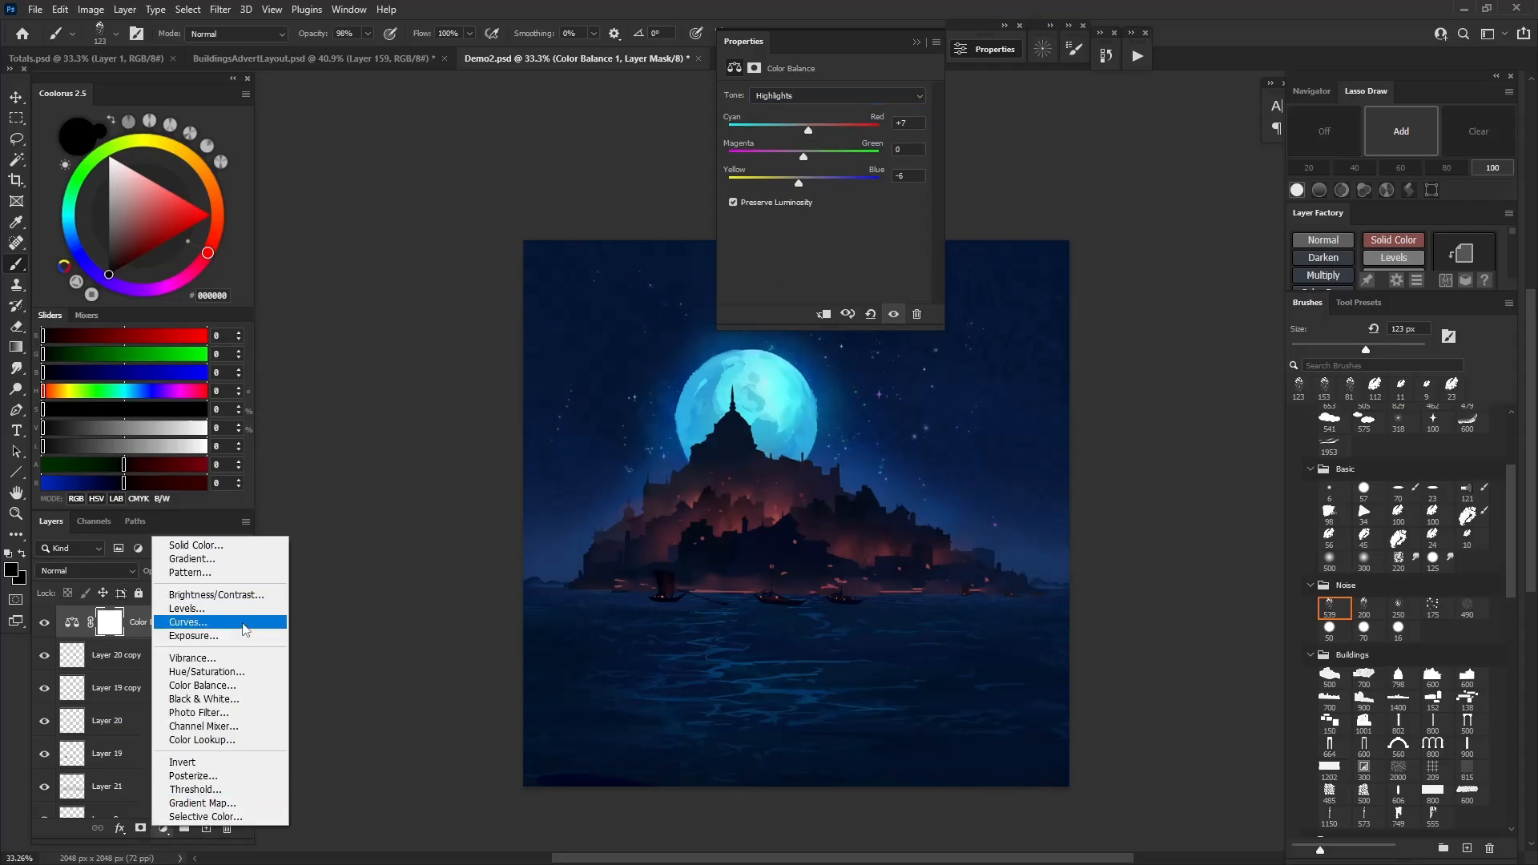
{"action": "left_click", "coordinate": [192, 605]}
{"action": "left_click_drag", "start_coordinate": [920, 211], "coordinate": [912, 211]}
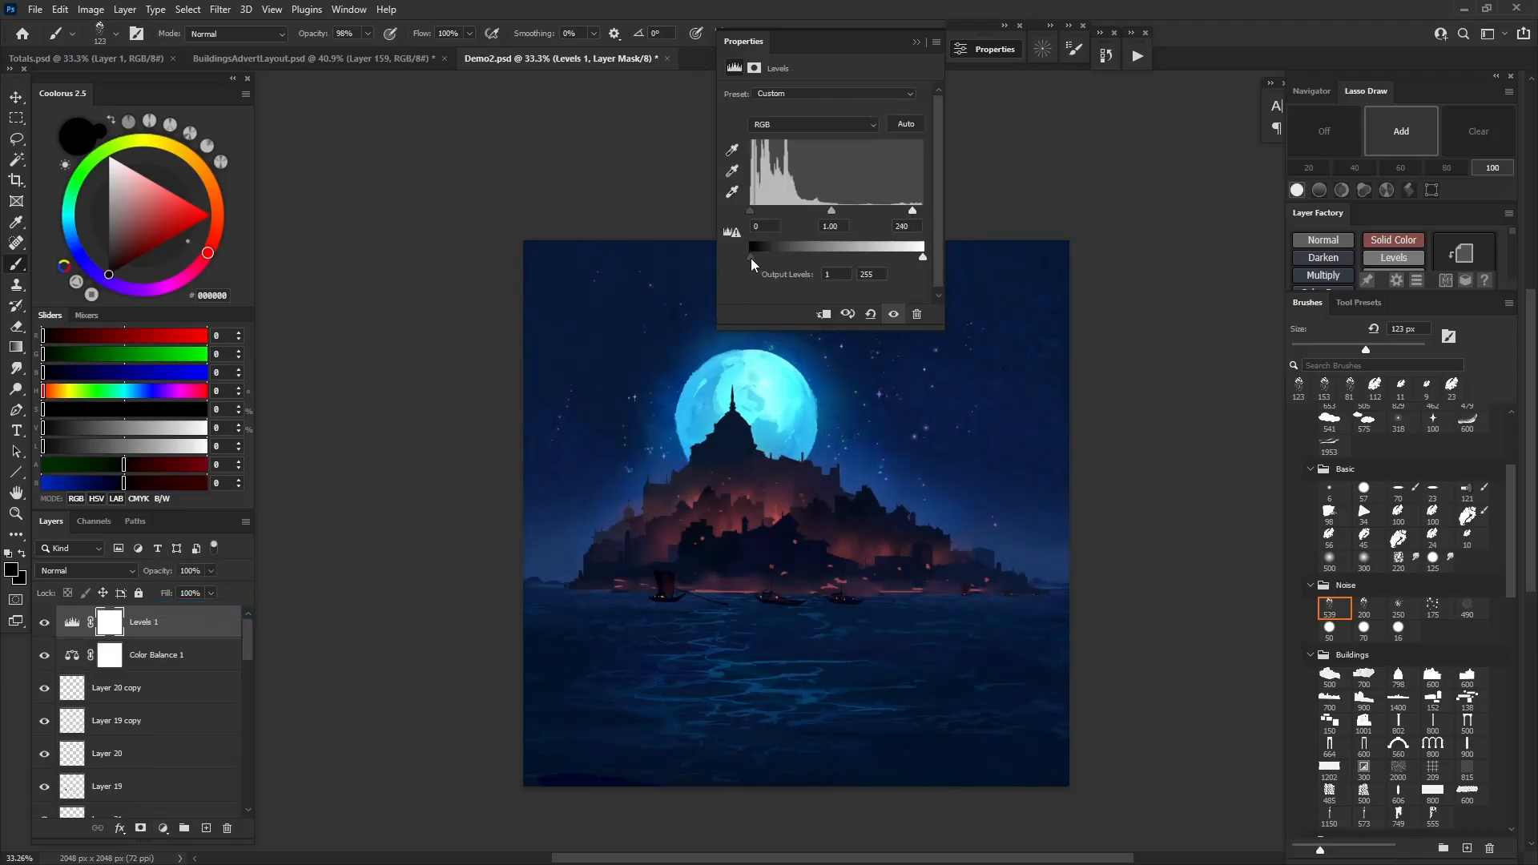
{"action": "left_click", "coordinate": [916, 41]}
{"action": "scroll", "coordinate": [878, 387], "scroll_direction": "down", "scroll_amount": 5}
{"action": "scroll", "coordinate": [868, 386], "scroll_direction": "up", "scroll_amount": 5}
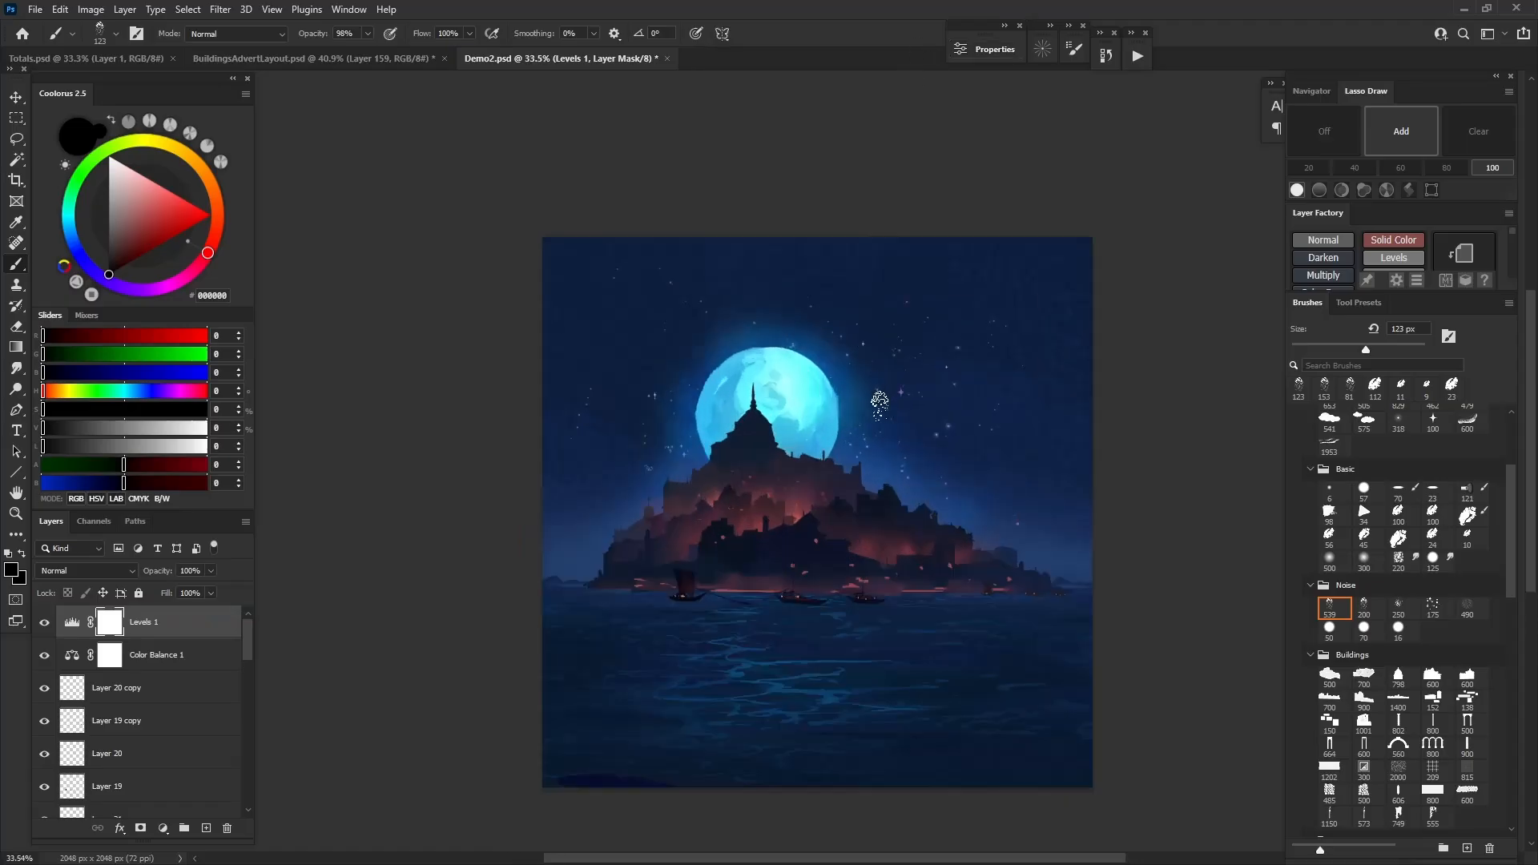
{"action": "left_click", "coordinate": [44, 624]}
{"action": "left_click", "coordinate": [44, 623]}
{"action": "key", "text": "v"}
{"action": "left_click_drag", "start_coordinate": [816, 512], "coordinate": [745, 476]}
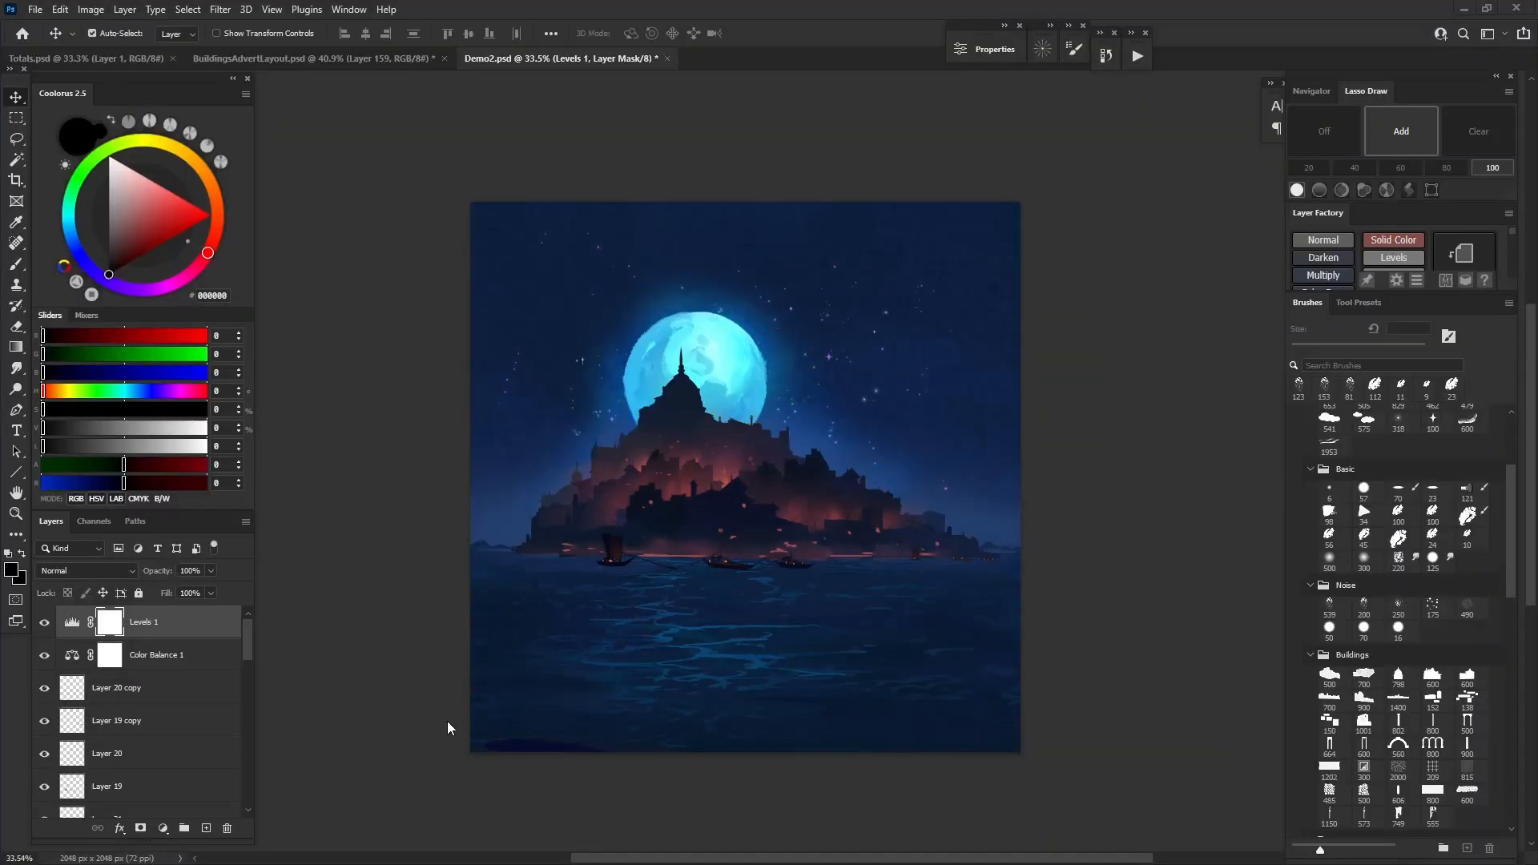
Create a layer above Levels 1 and paint vertical light reflections below the boats with the noise brush in sampled dark red #5D2D36
{"action": "left_click", "coordinate": [206, 828]}
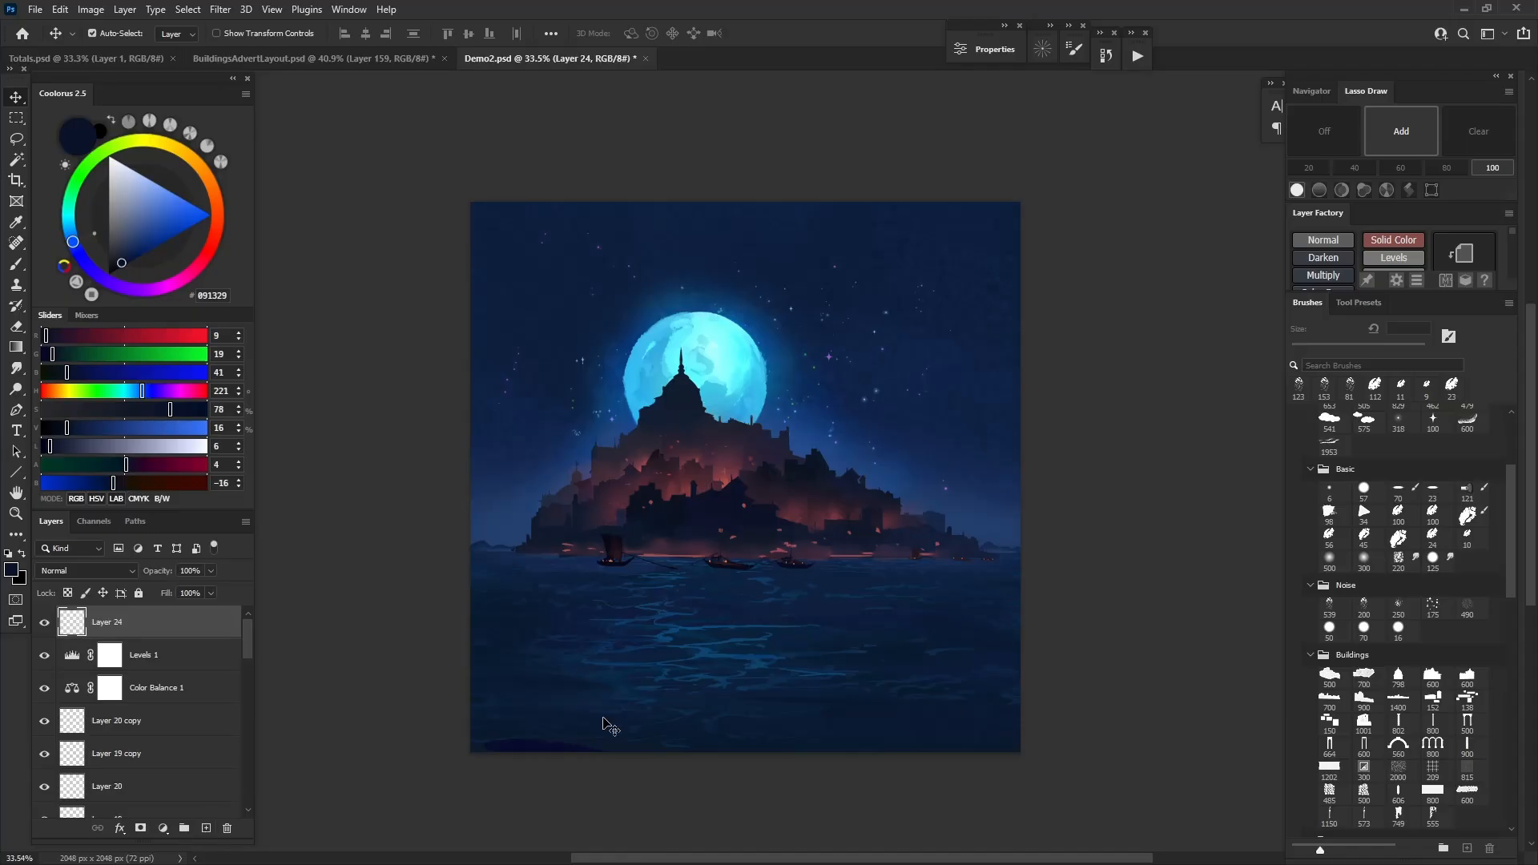
{"action": "key", "text": "b"}
{"action": "left_click", "coordinate": [789, 500], "text": "alt"}
{"action": "left_click_drag", "start_coordinate": [795, 597], "coordinate": [799, 666]}
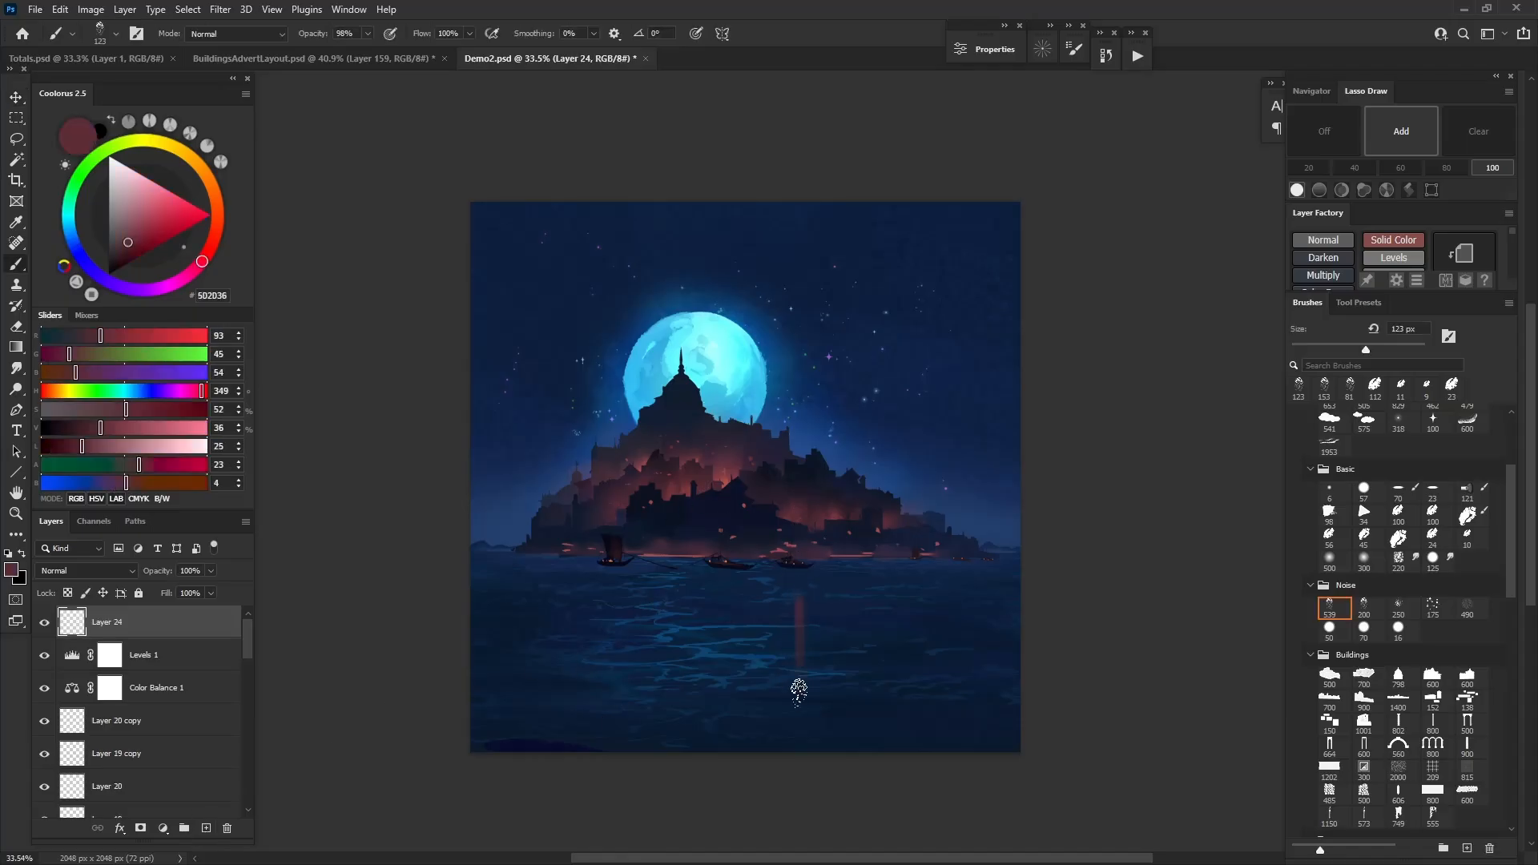
{"action": "left_click_drag", "start_coordinate": [831, 604], "coordinate": [827, 621]}
{"action": "right_click", "coordinate": [718, 607], "text": "alt"}
{"action": "right_click", "coordinate": [730, 605], "text": "alt"}
{"action": "mouse_move", "coordinate": [730, 604]}
{"action": "left_mouse_down"}
{"action": "mouse_move", "coordinate": [725, 705]}
{"action": "mouse_move", "coordinate": [735, 599]}
{"action": "left_mouse_up"}
{"action": "right_click", "coordinate": [607, 613], "text": "alt"}
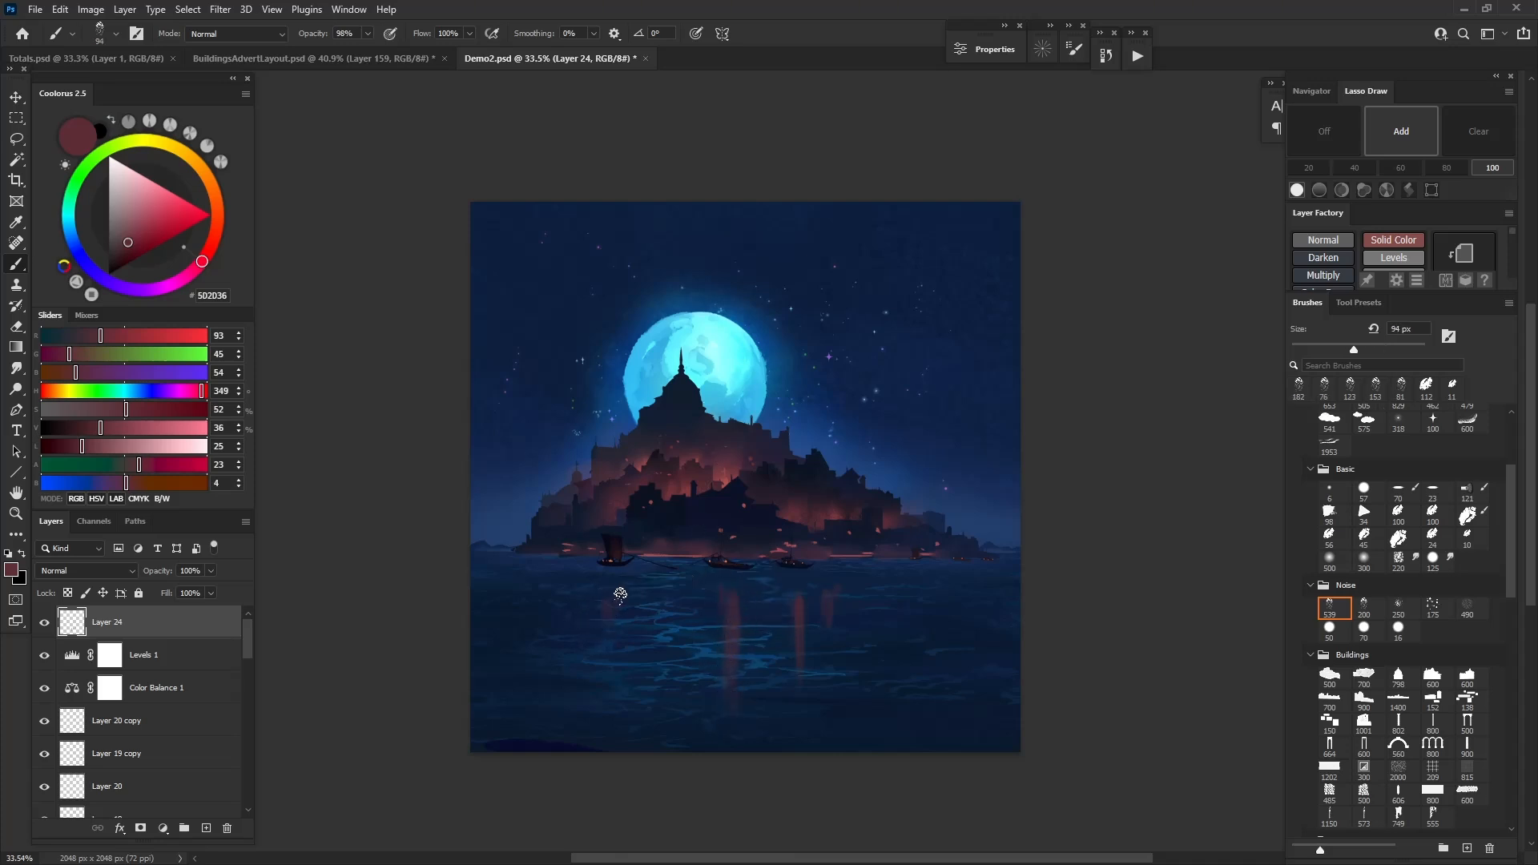
{"action": "left_click_drag", "start_coordinate": [622, 588], "coordinate": [618, 637]}
{"action": "right_click", "coordinate": [878, 588], "text": "alt"}
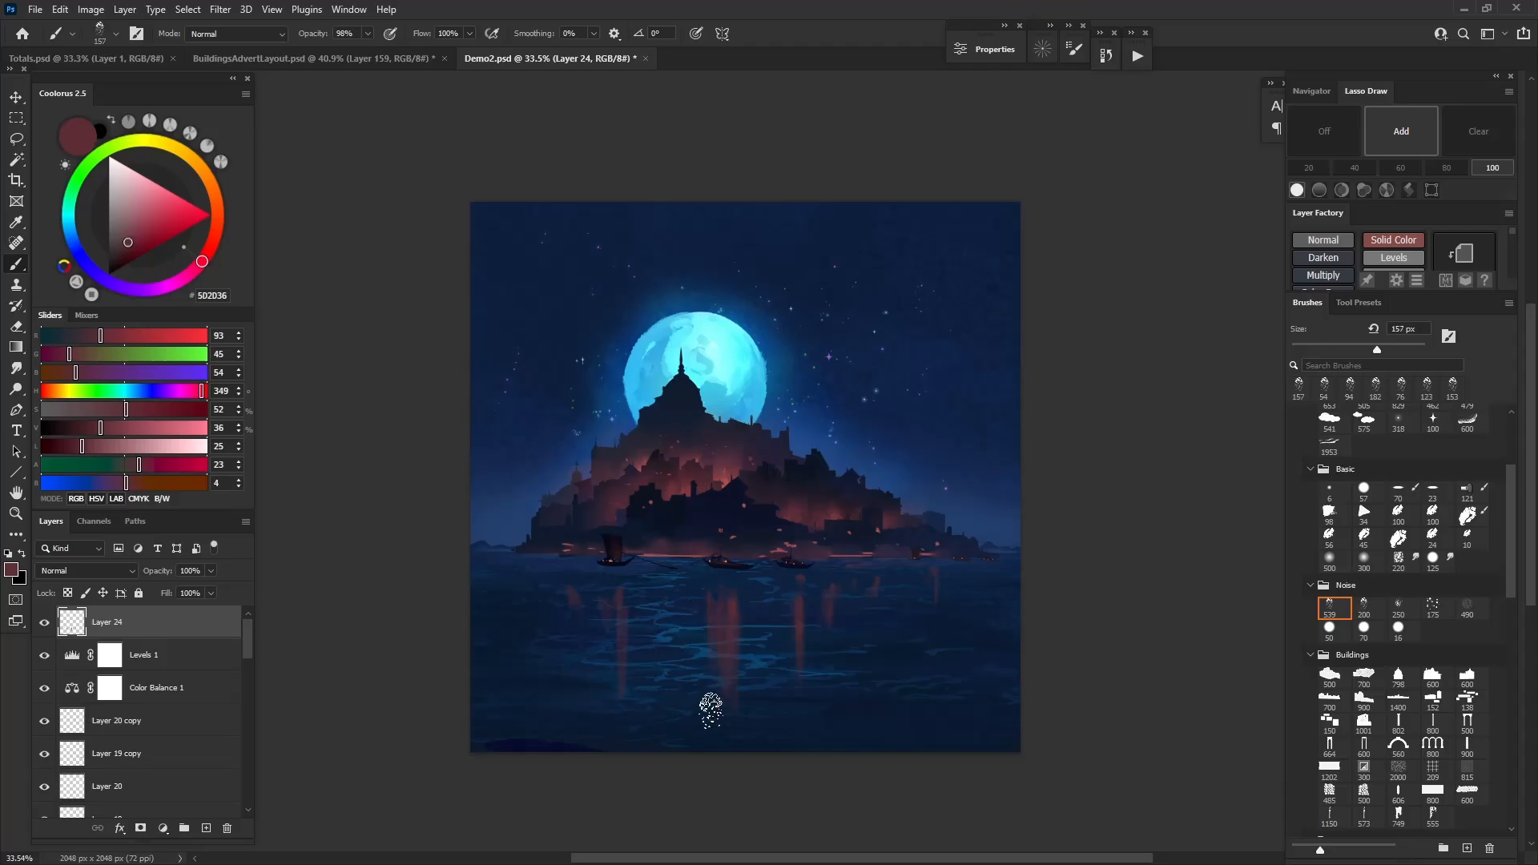
Soften the red reflection streaks on Layer 24 with a 103 px Smudge brush
{"action": "key", "text": "r"}
{"action": "key", "text": "bracketleft"}
{"action": "key", "text": "bracketleft"}
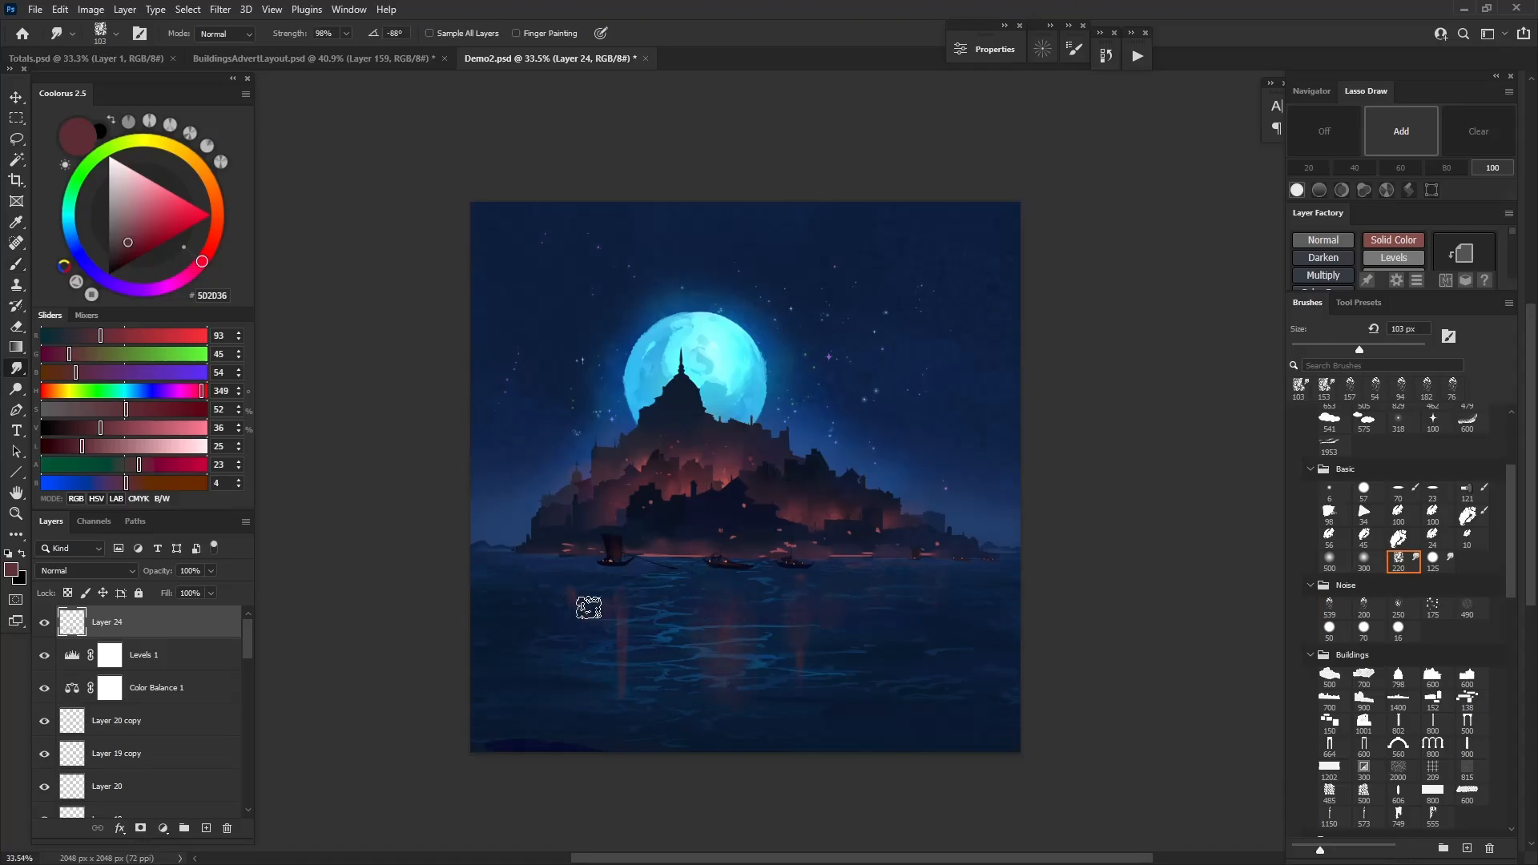
Paint a broad dark red glow on the water below the boats with the noise brush enlarged to 339 px, and smudge it
{"action": "key", "text": "b"}
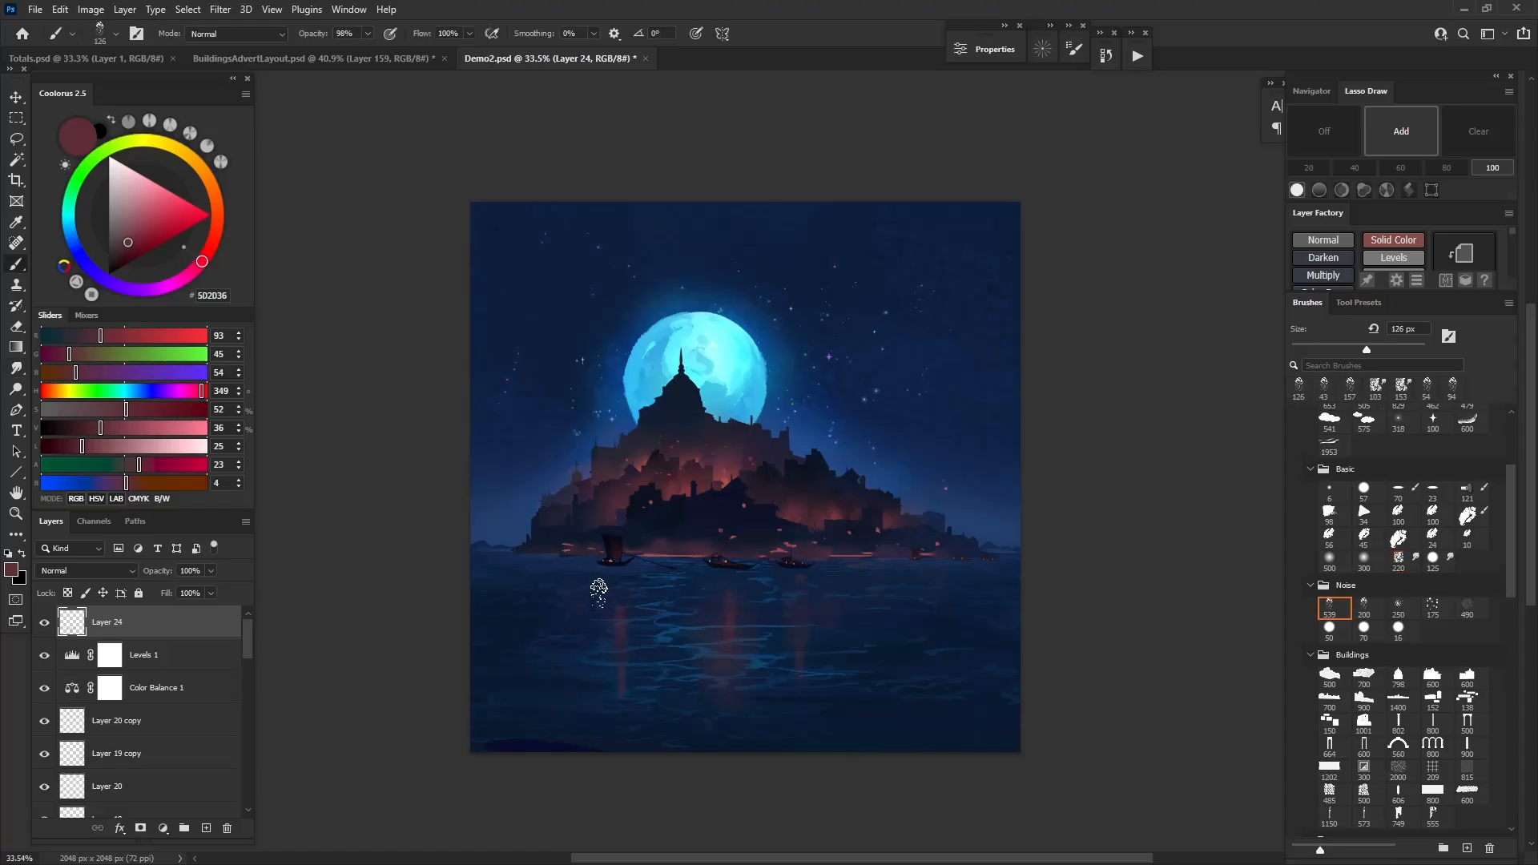
{"action": "key", "text": "bracketright"}
{"action": "key", "text": "bracketright"}
{"action": "key", "text": "bracketright"}
{"action": "key", "text": "bracketright"}
{"action": "scroll", "coordinate": [759, 567], "scroll_direction": "down", "scroll_amount": 2}
{"action": "scroll", "coordinate": [683, 571], "scroll_direction": "up", "scroll_amount": 2}
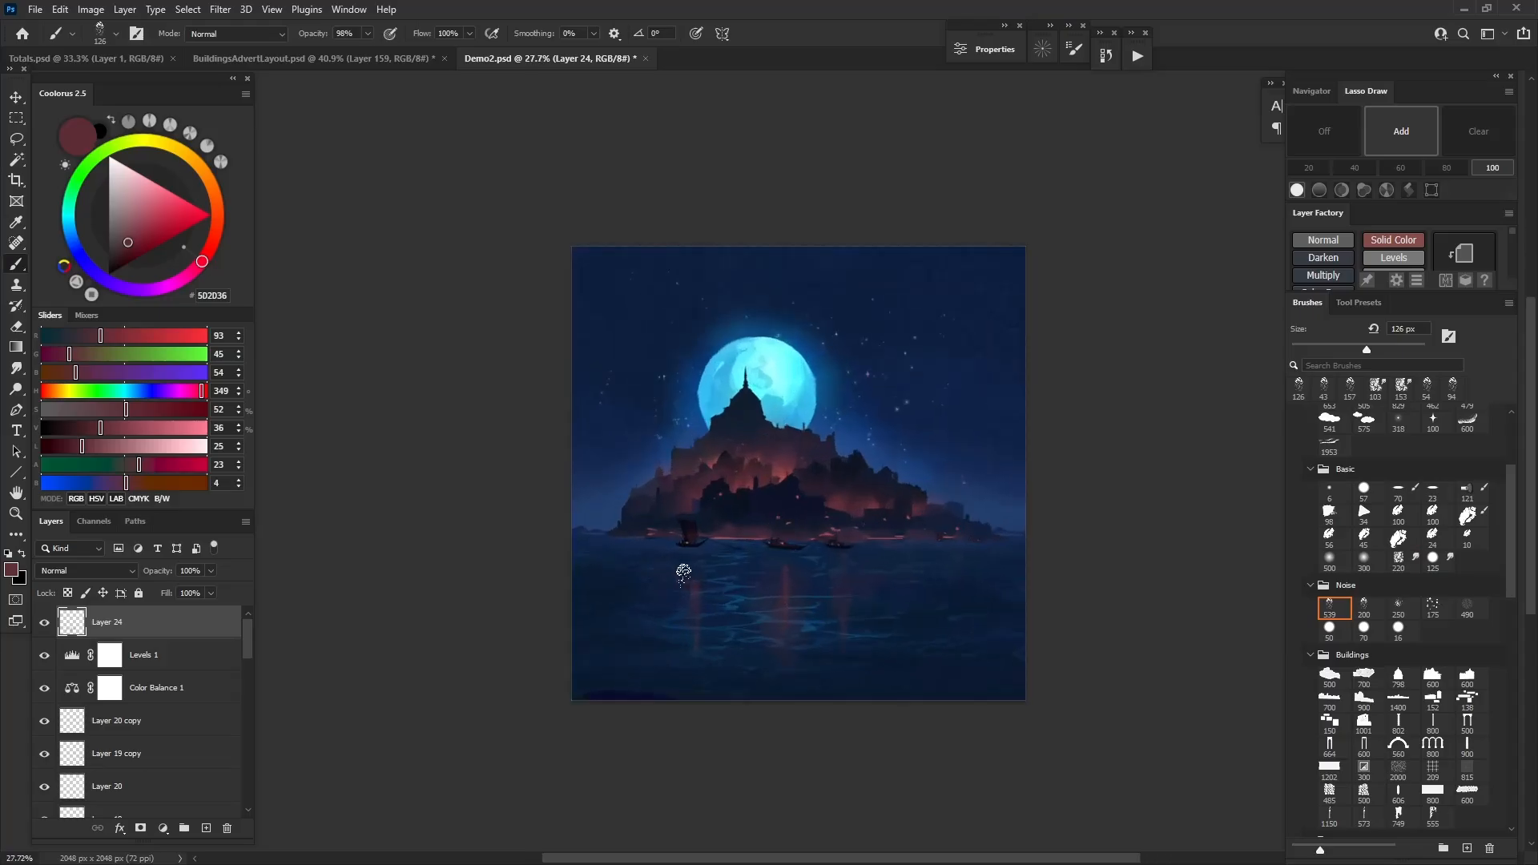
{"action": "key", "text": "r"}
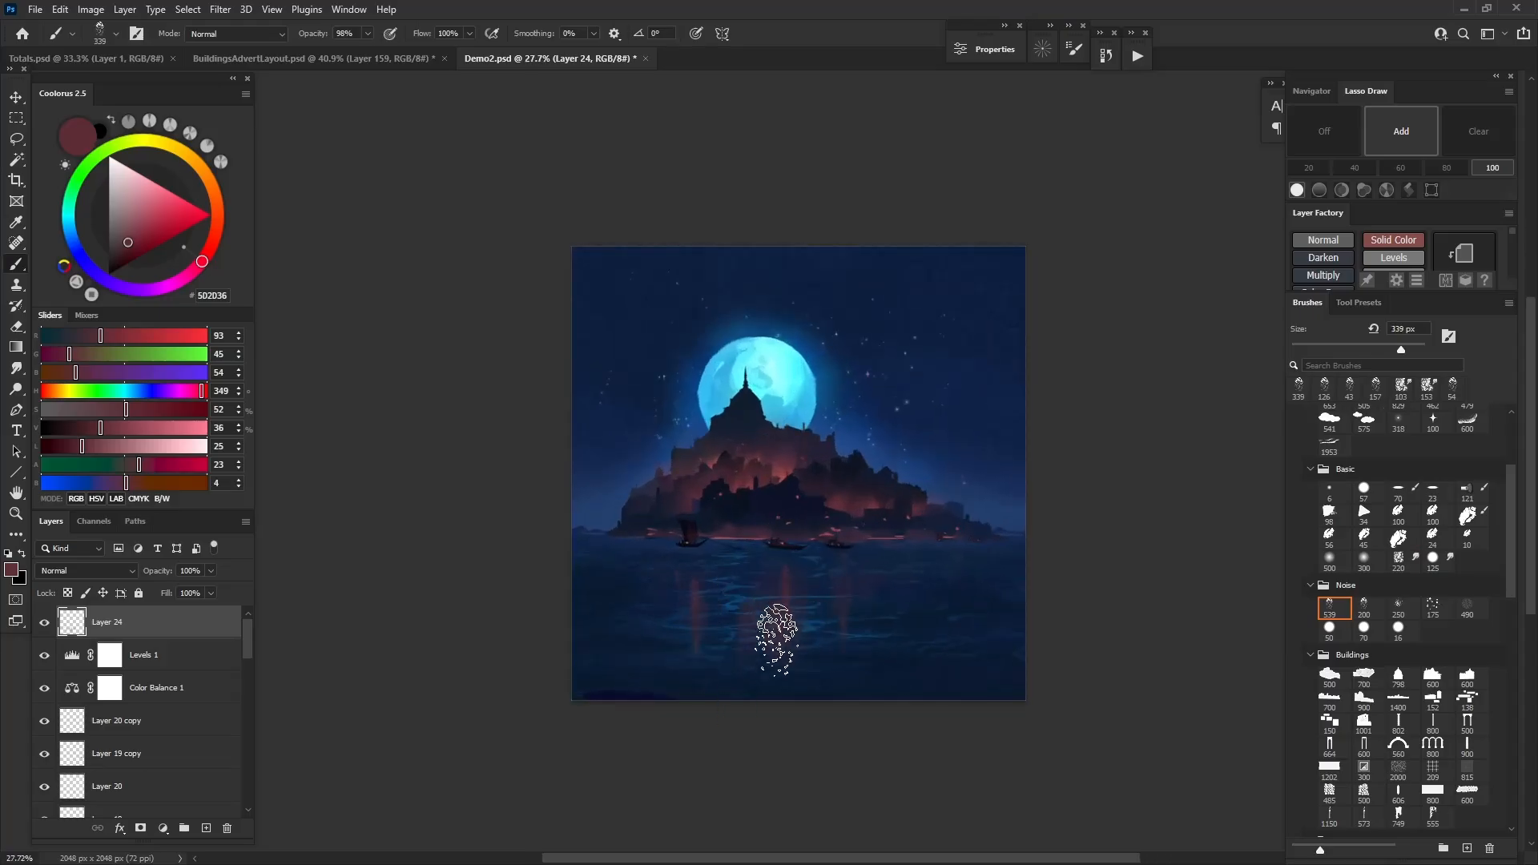
{"action": "mouse_move", "coordinate": [740, 640]}
{"action": "left_mouse_down"}
{"action": "mouse_move", "coordinate": [769, 622]}
{"action": "mouse_move", "coordinate": [731, 649]}
{"action": "mouse_move", "coordinate": [771, 596]}
{"action": "mouse_move", "coordinate": [789, 449]}
{"action": "mouse_move", "coordinate": [788, 469]}
{"action": "mouse_move", "coordinate": [801, 463]}
{"action": "left_mouse_up"}
Paint small bright reflections just below the boats and shoreline lights on Layer 24 with a 23 px brush in sampled orange #FF9059
{"action": "key", "text": "b"}
{"action": "scroll", "coordinate": [765, 570], "scroll_direction": "up", "scroll_amount": 4}
{"action": "left_click", "coordinate": [792, 463]}
{"action": "left_click", "coordinate": [790, 472], "text": "alt"}
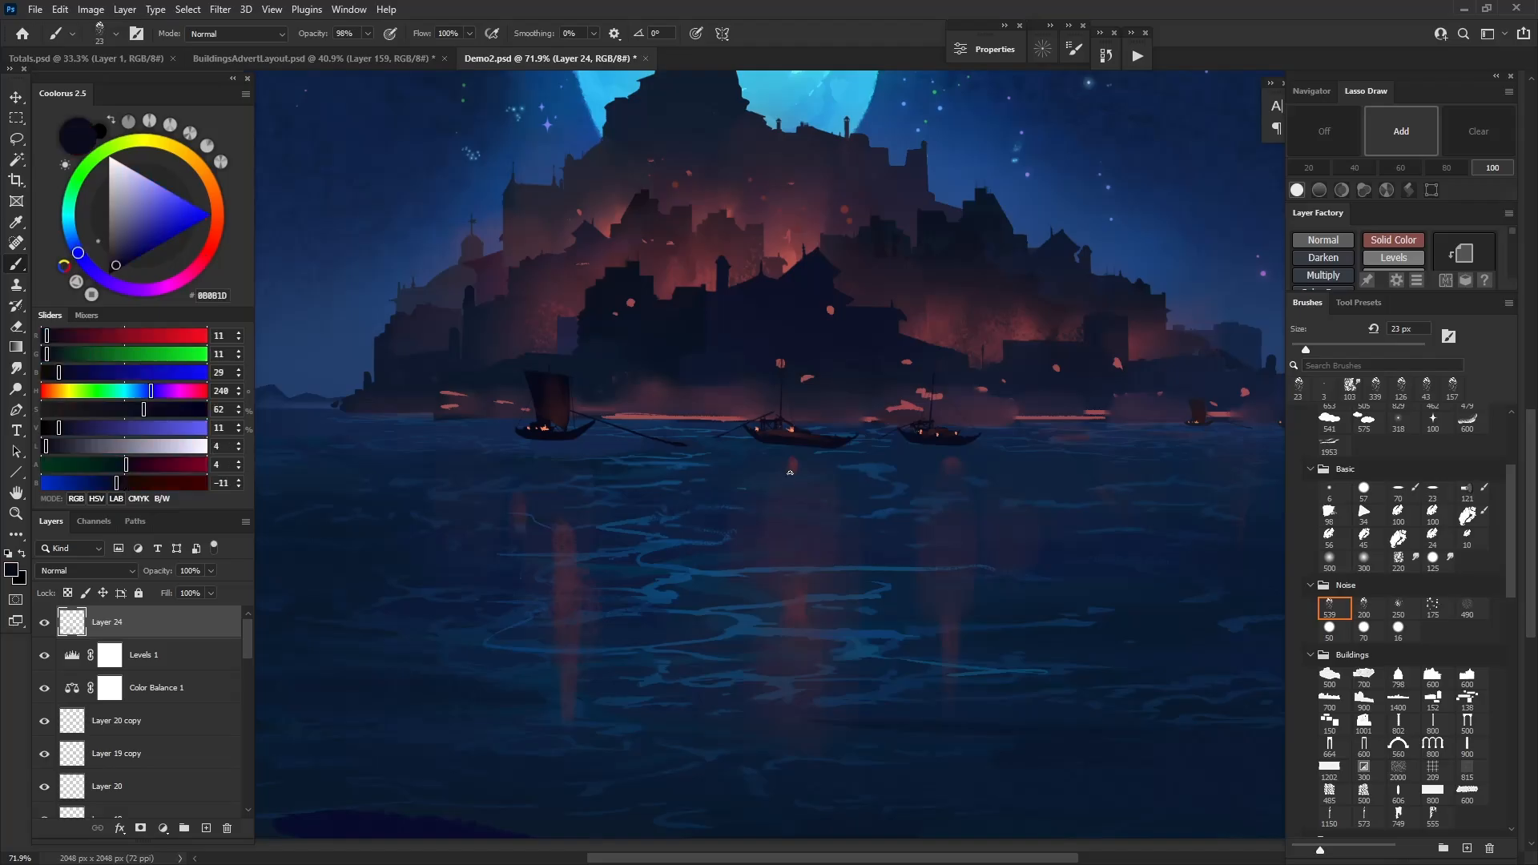
{"action": "left_click", "coordinate": [792, 463], "text": "alt"}
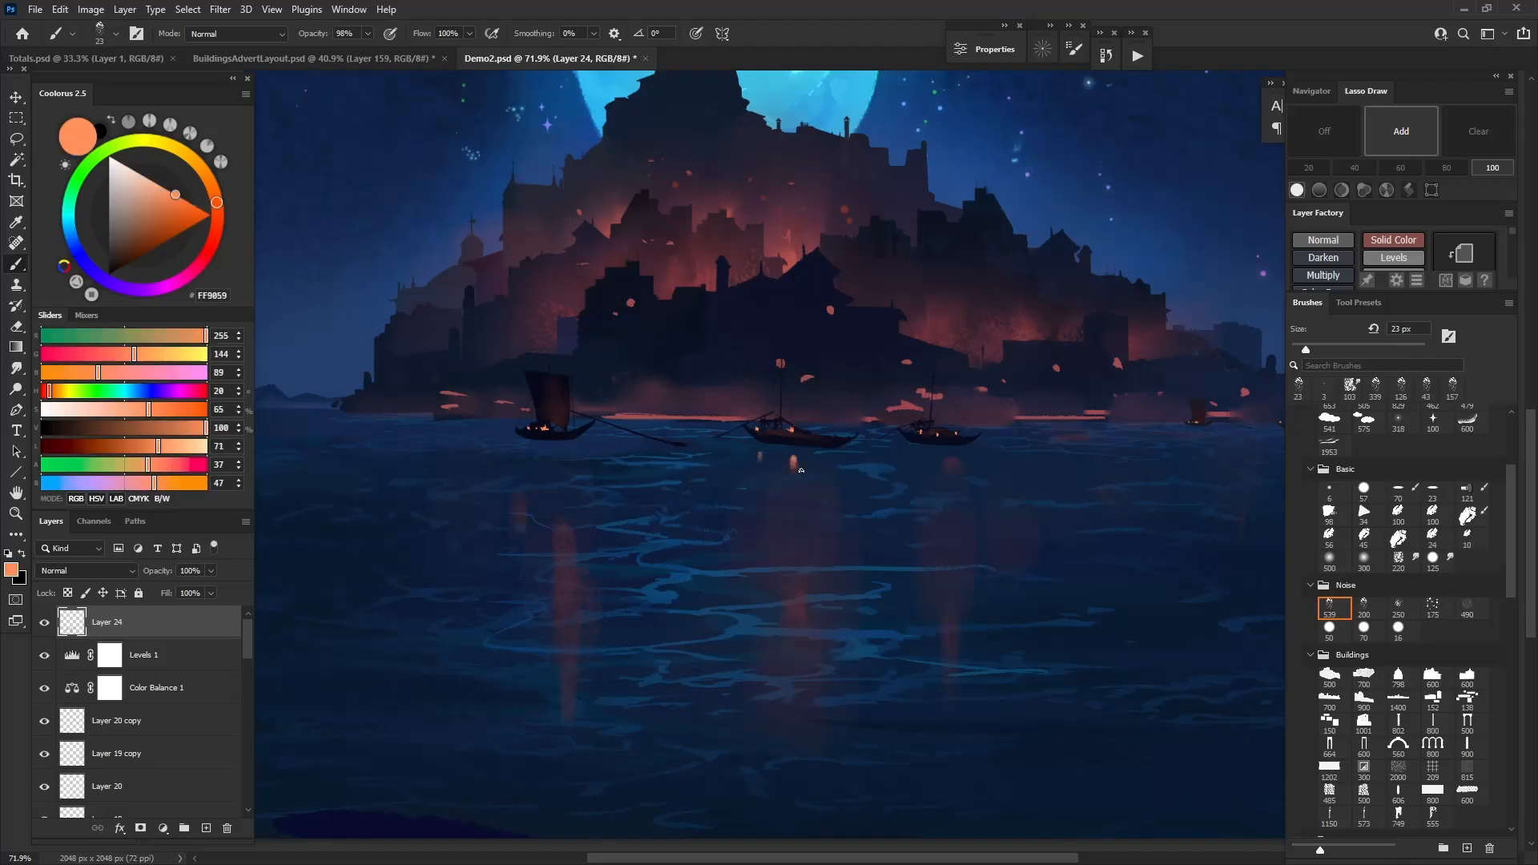
{"action": "left_click_drag", "start_coordinate": [1019, 435], "coordinate": [1076, 434]}
{"action": "scroll", "coordinate": [526, 449], "scroll_direction": "down", "scroll_amount": 5}
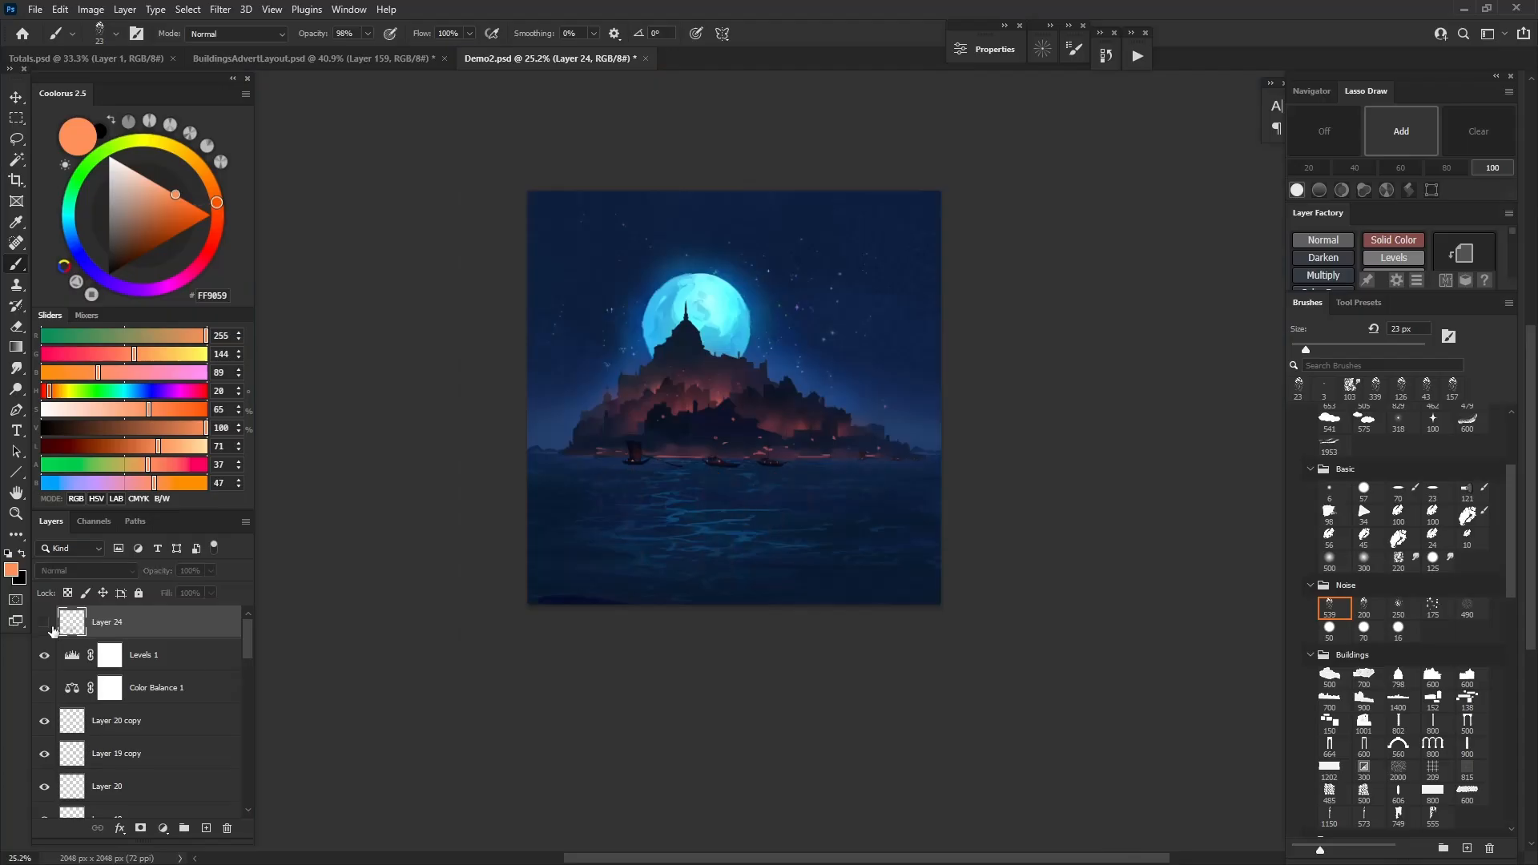
{"action": "scroll", "coordinate": [762, 489], "scroll_direction": "up", "scroll_amount": 2}
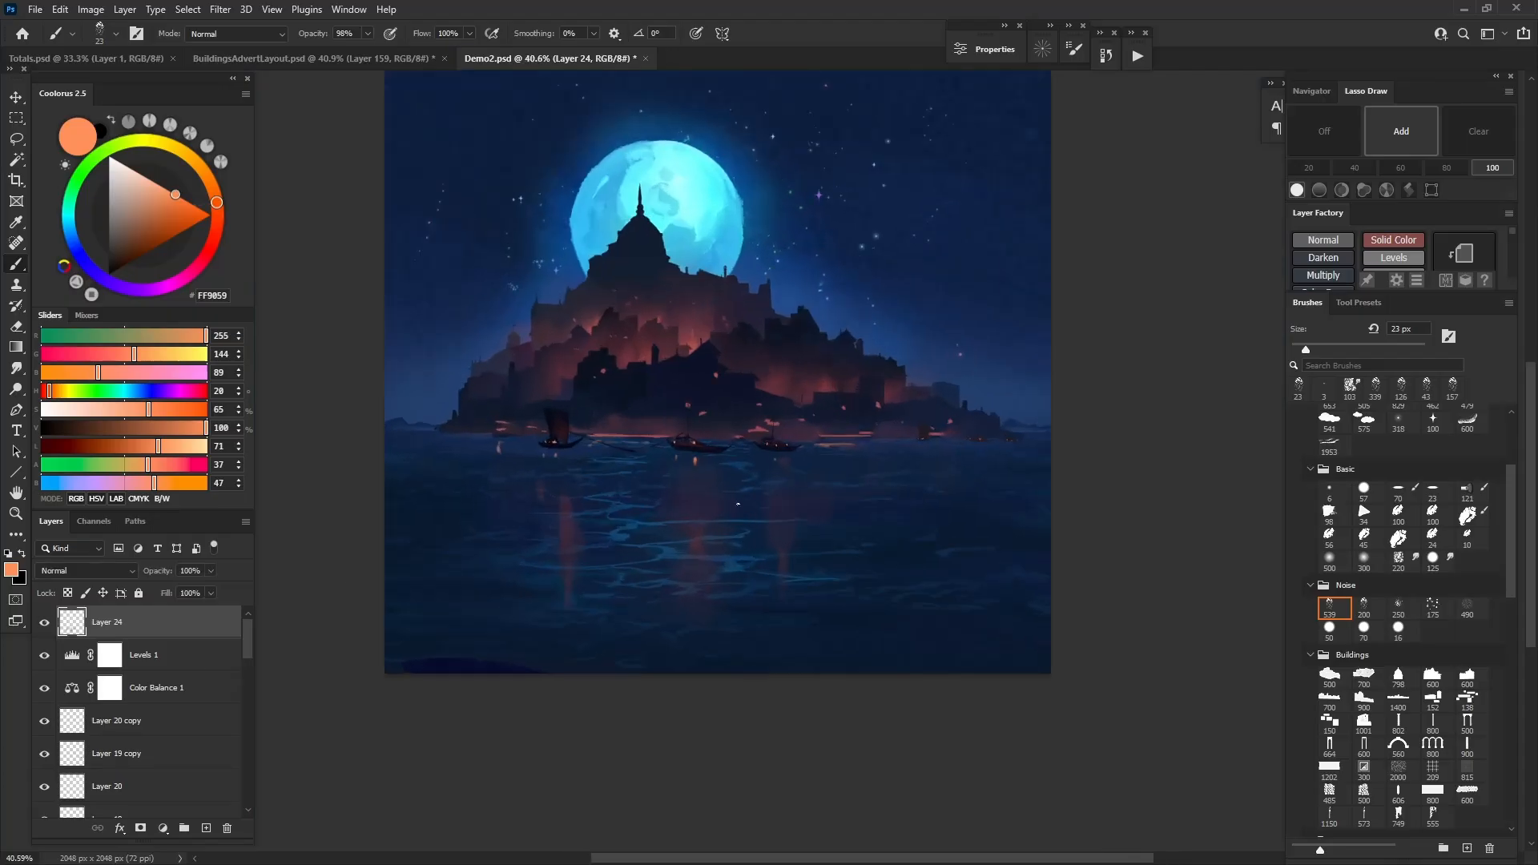
Create a layer, paint a dark patch on the water's left side with an 87 px brush in #080B2D, and move the layer below Layer 24
{"action": "left_click", "coordinate": [206, 829]}
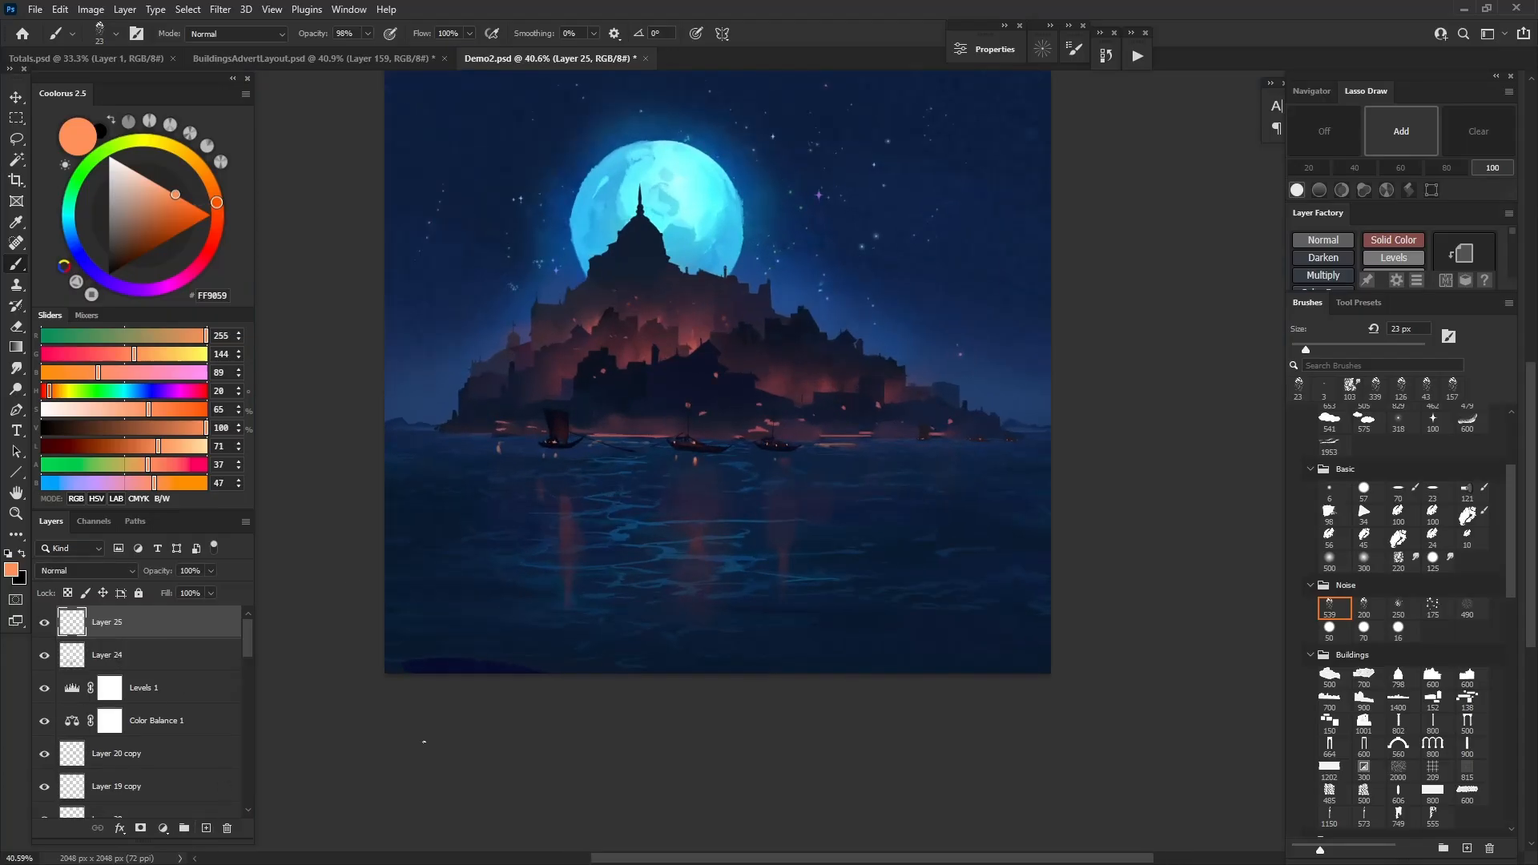
{"action": "left_click", "coordinate": [448, 669], "text": "alt"}
{"action": "left_click_drag", "start_coordinate": [439, 655], "coordinate": [464, 655]}
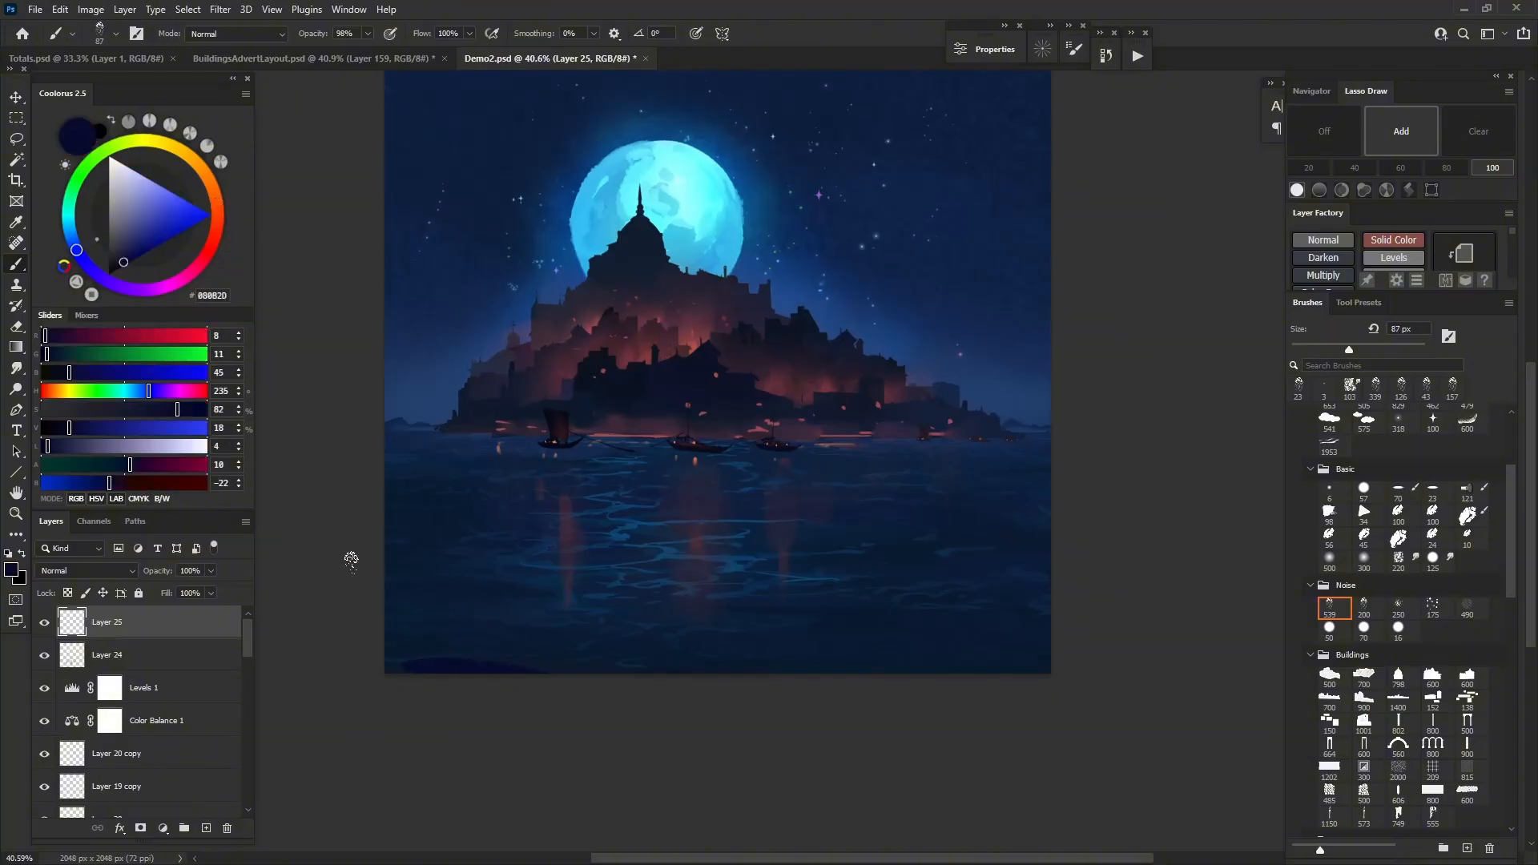
{"action": "left_click_drag", "start_coordinate": [351, 559], "coordinate": [518, 537]}
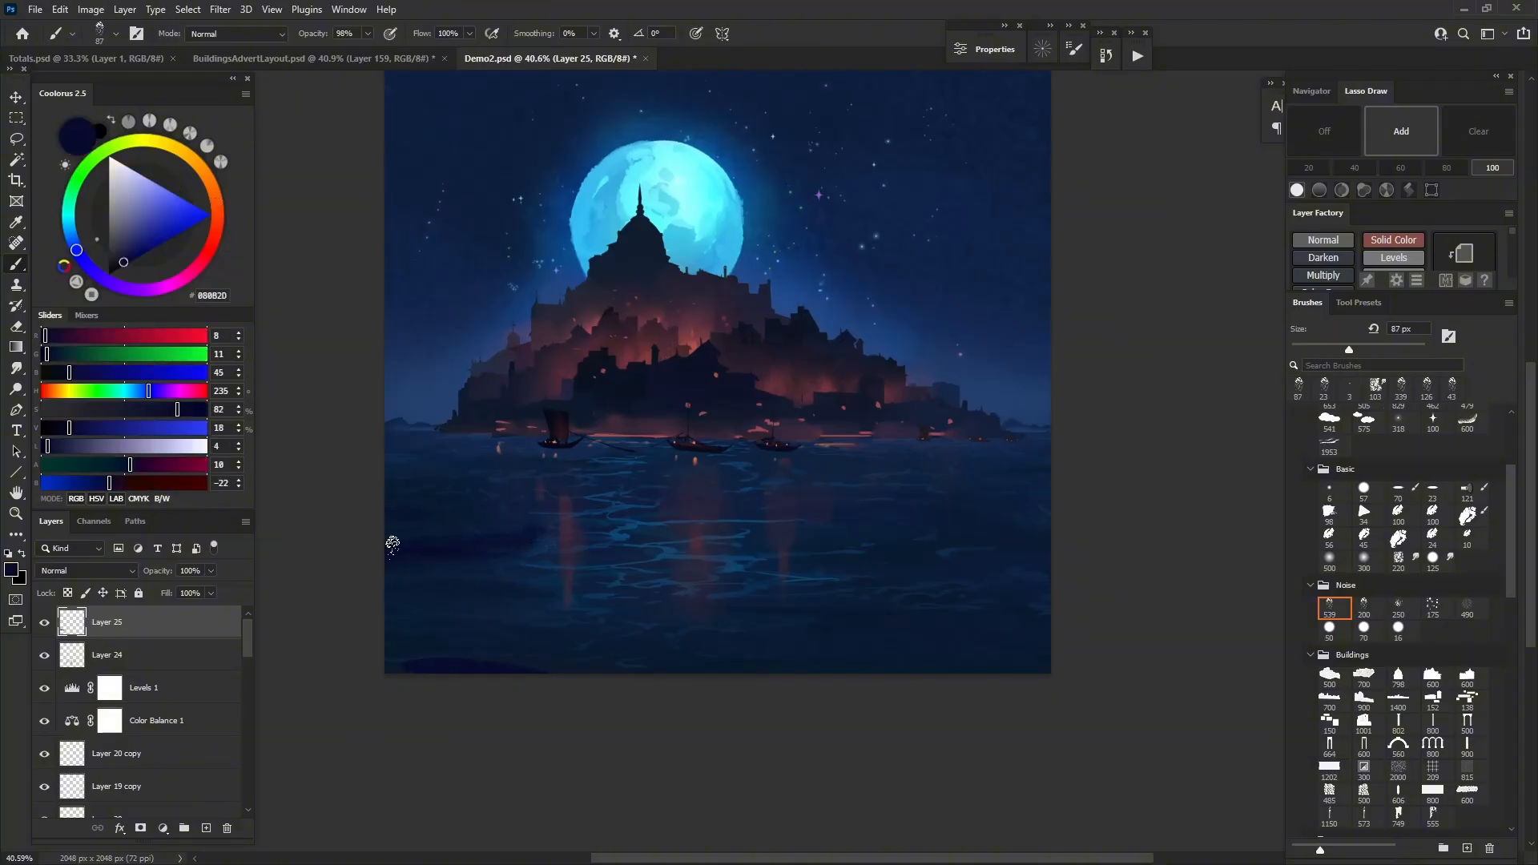
{"action": "key", "text": "ctrl+bracketleft"}
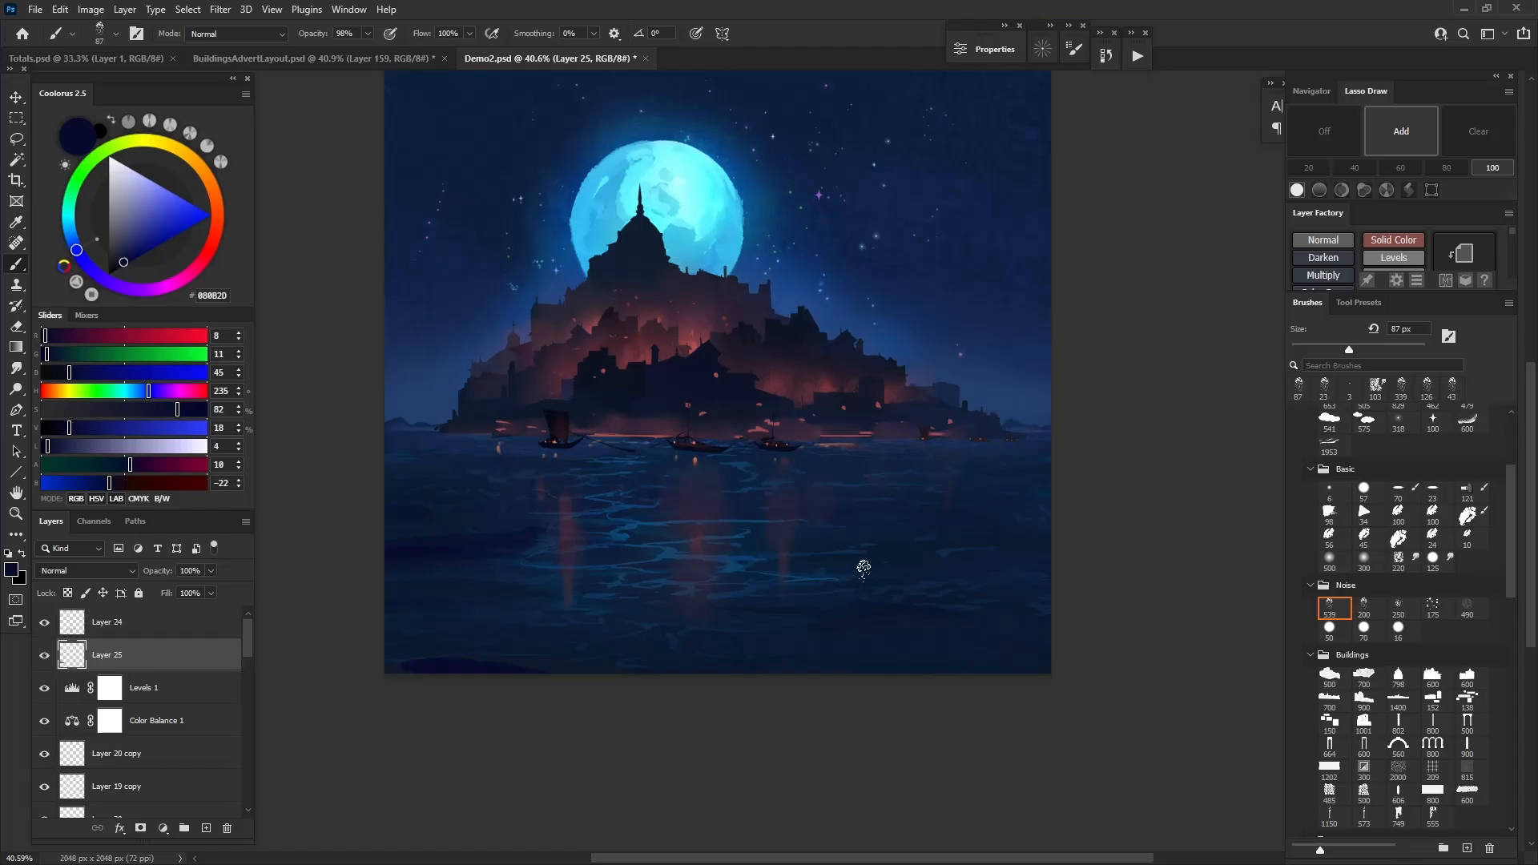
Paint dark wave patches across the right and lower water on Layer 25 with sampled dark blues, varying the noise brush from 43 to 173 px
{"action": "left_click_drag", "start_coordinate": [863, 568], "coordinate": [1017, 578]}
{"action": "mouse_move", "coordinate": [921, 567]}
{"action": "left_mouse_down"}
{"action": "mouse_move", "coordinate": [1010, 574]}
{"action": "mouse_move", "coordinate": [826, 551]}
{"action": "mouse_move", "coordinate": [827, 527]}
{"action": "mouse_move", "coordinate": [733, 543]}
{"action": "mouse_move", "coordinate": [810, 621]}
{"action": "left_mouse_up"}
{"action": "left_click", "coordinate": [873, 563], "text": "alt"}
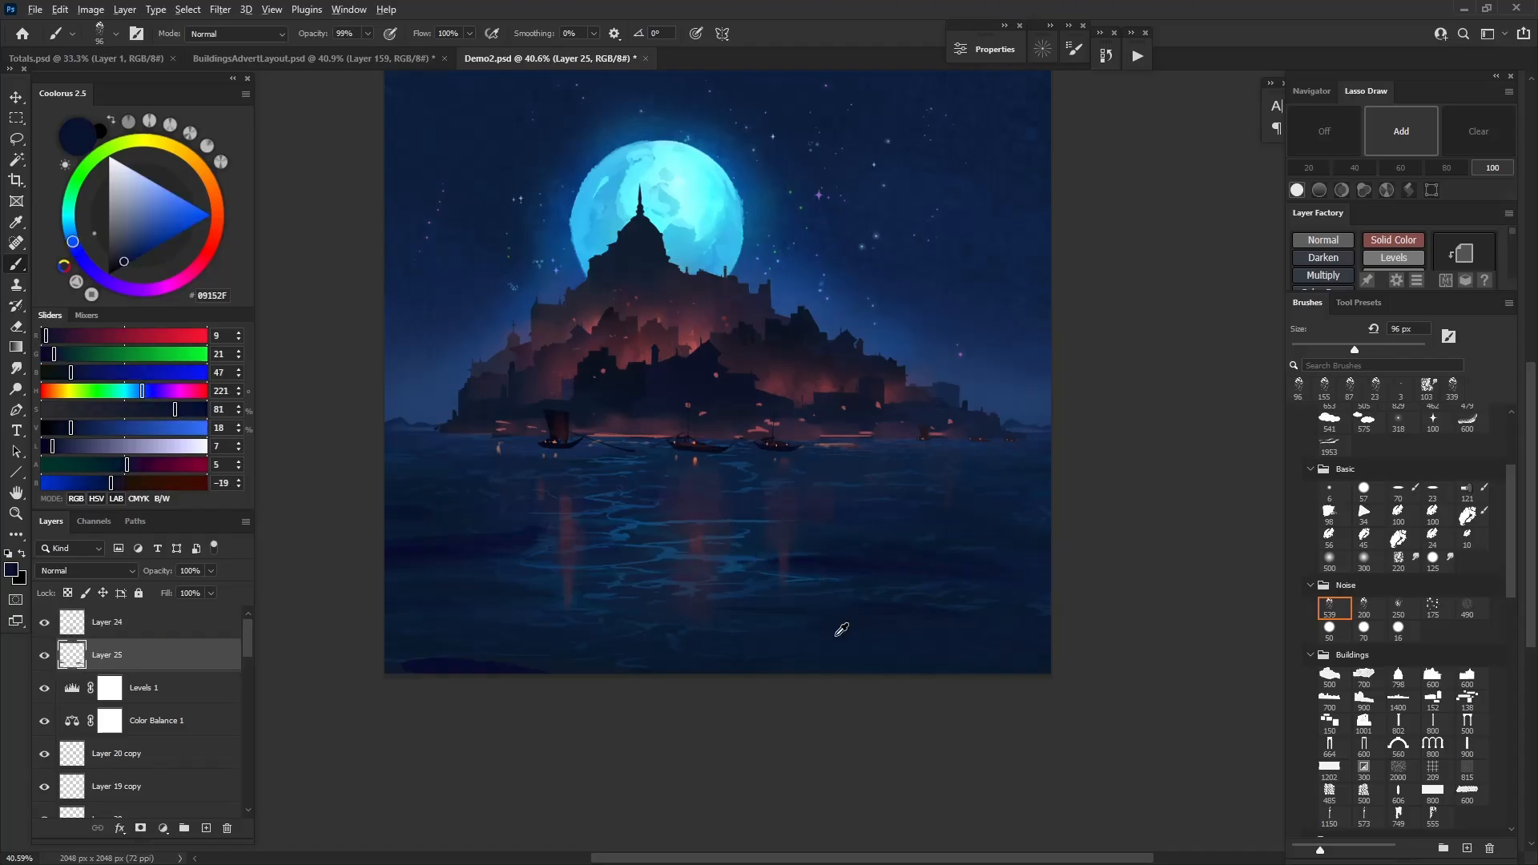
{"action": "left_click", "coordinate": [873, 635], "text": "alt"}
{"action": "left_click_drag", "start_coordinate": [684, 630], "coordinate": [702, 639]}
{"action": "left_click", "coordinate": [837, 577], "text": "alt"}
{"action": "mouse_move", "coordinate": [803, 638]}
{"action": "left_mouse_down"}
{"action": "mouse_move", "coordinate": [908, 645]}
{"action": "mouse_move", "coordinate": [429, 645]}
{"action": "left_mouse_up"}
{"action": "left_click_drag", "start_coordinate": [876, 505], "coordinate": [969, 498]}
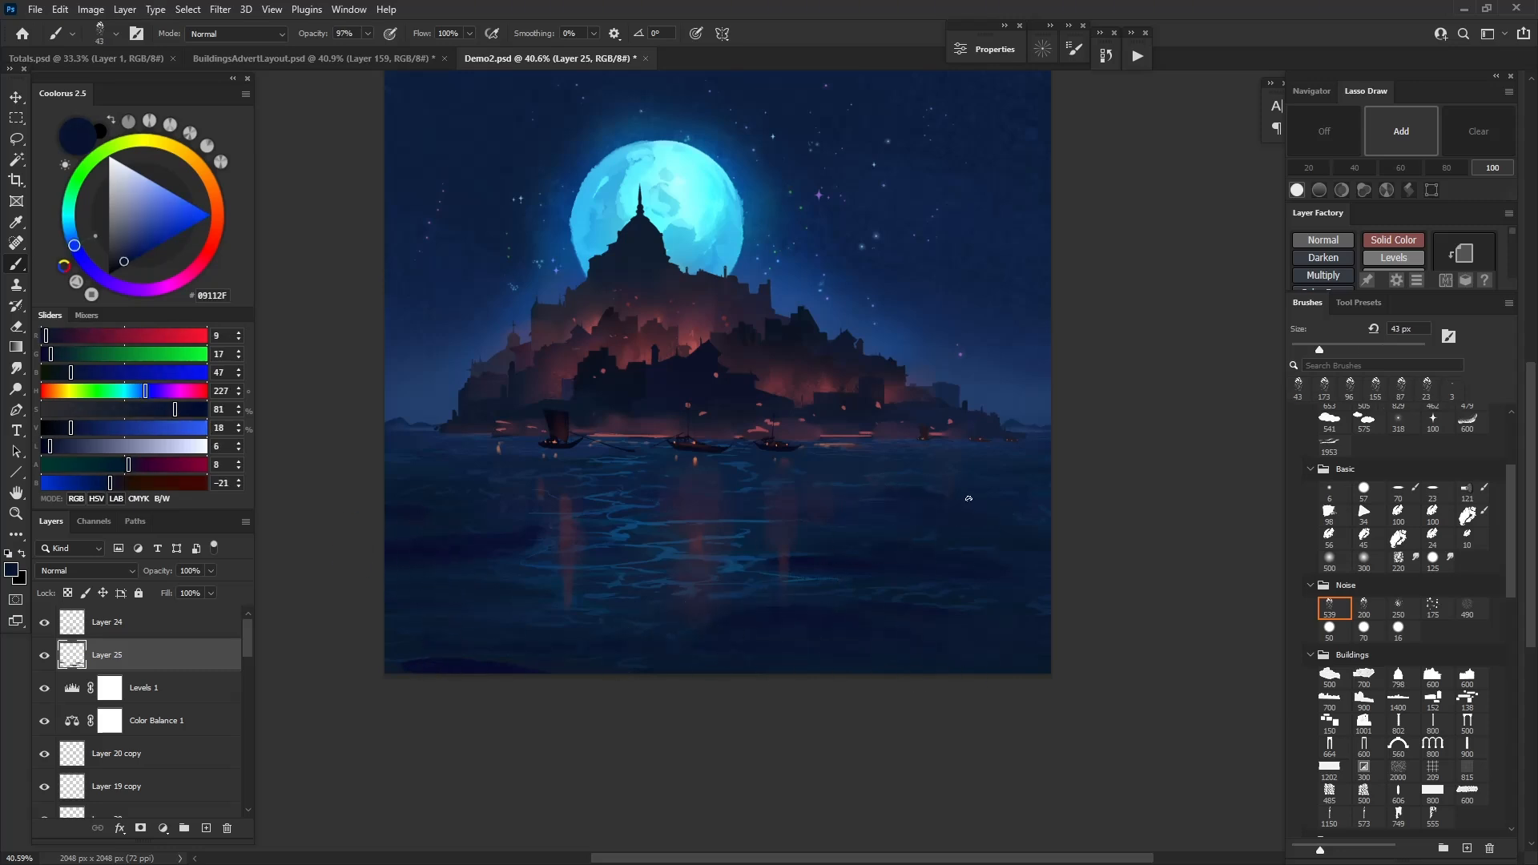
{"action": "scroll", "coordinate": [824, 526], "scroll_direction": "down", "scroll_amount": 8}
{"action": "scroll", "coordinate": [680, 520], "scroll_direction": "up", "scroll_amount": 6}
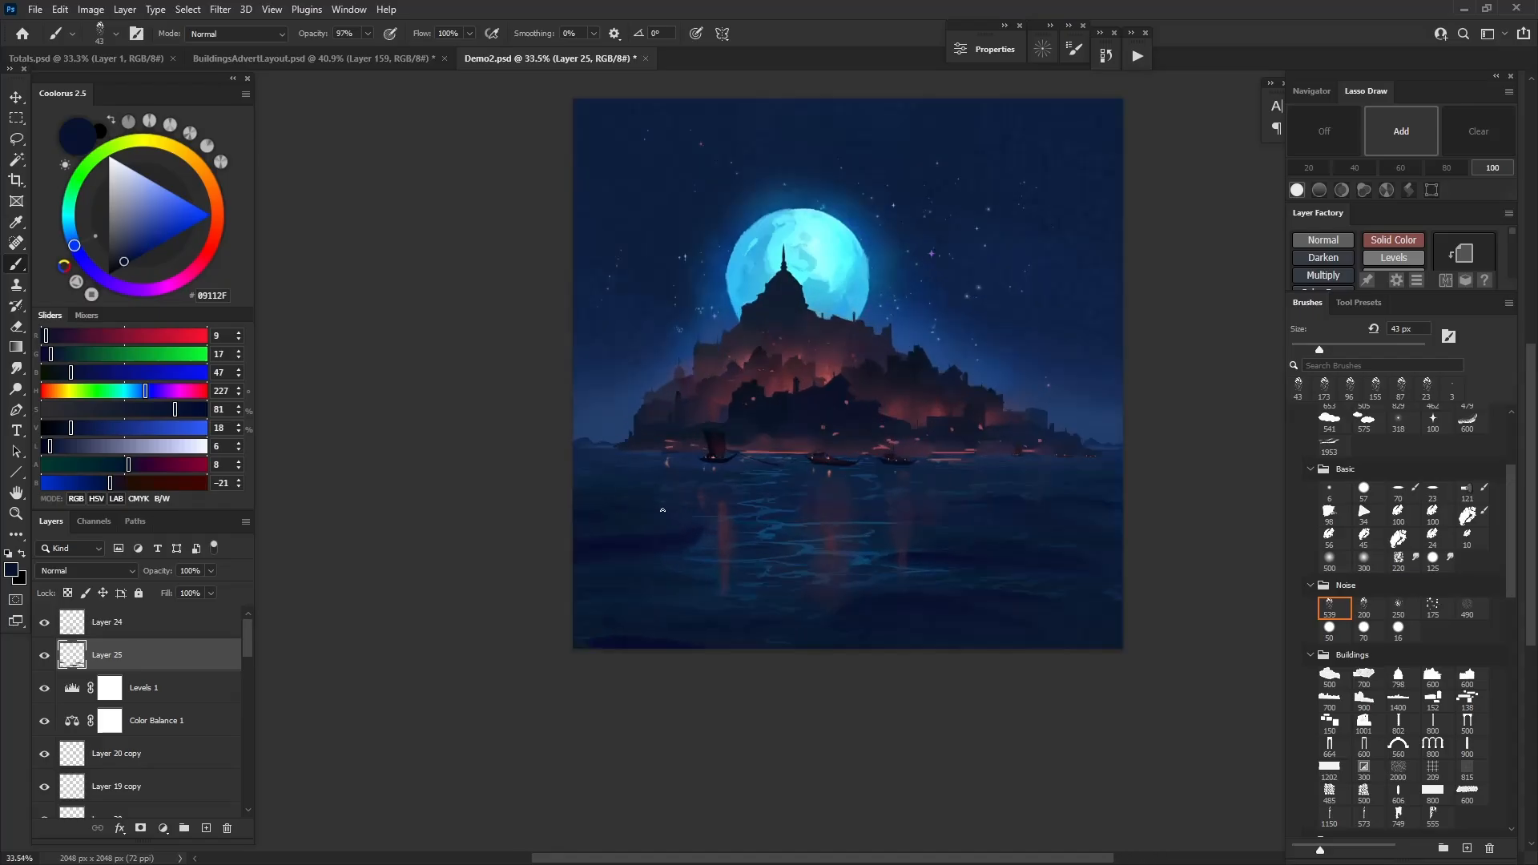
{"action": "scroll", "coordinate": [577, 531], "scroll_direction": "down", "scroll_amount": 3}
{"action": "scroll", "coordinate": [624, 539], "scroll_direction": "down", "scroll_amount": 10}
{"action": "scroll", "coordinate": [689, 568], "scroll_direction": "up", "scroll_amount": 11}
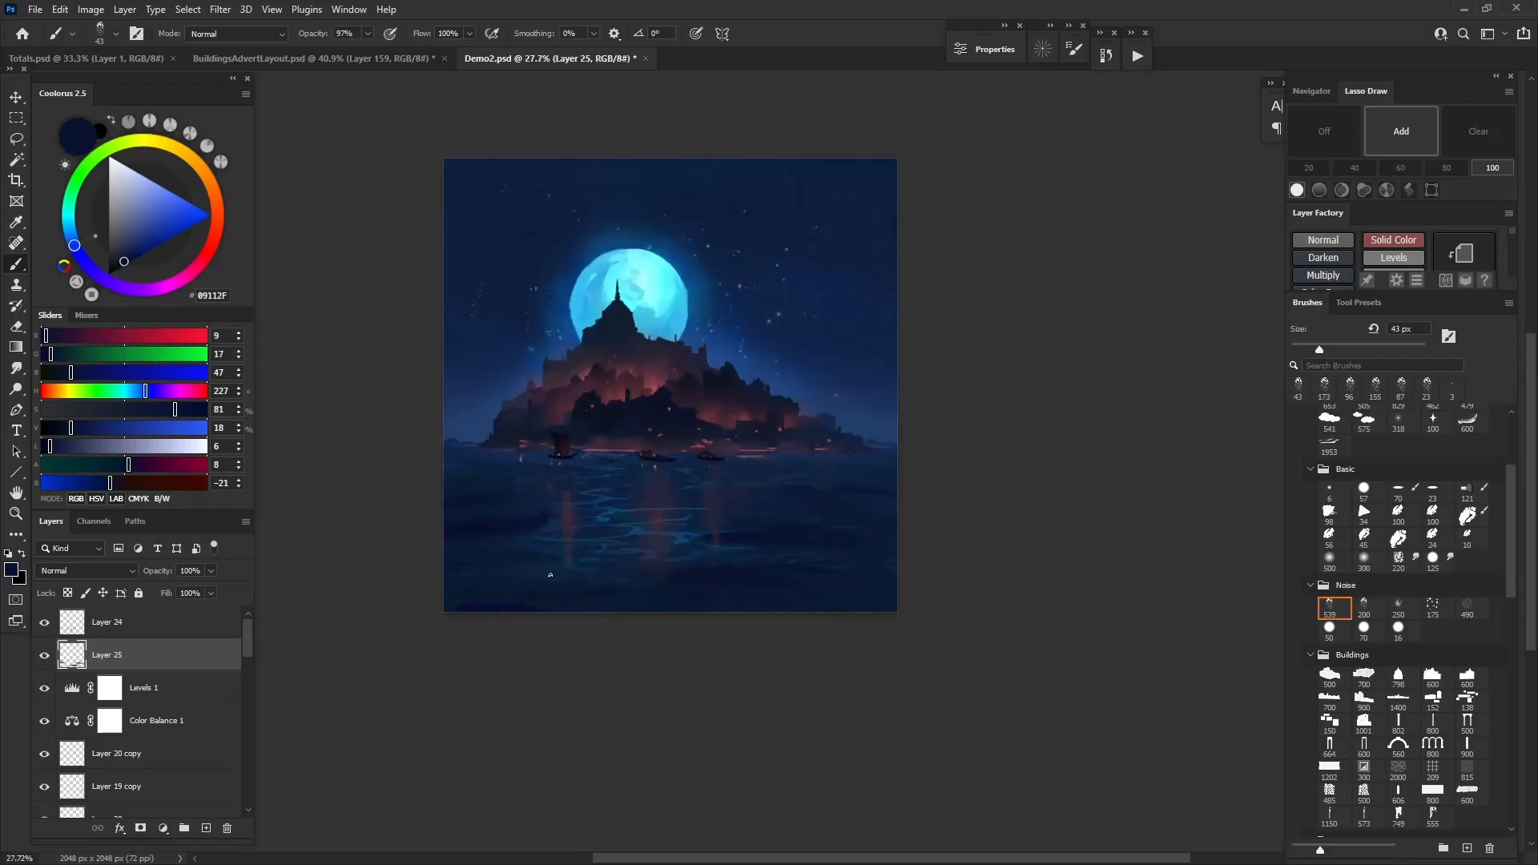
Erase part of the red reflection below the right boat on Layer 24 with an 11 px eraser
{"action": "left_click", "coordinate": [200, 628]}
{"action": "key", "text": "e"}
{"action": "left_click_drag", "start_coordinate": [706, 536], "coordinate": [712, 539]}
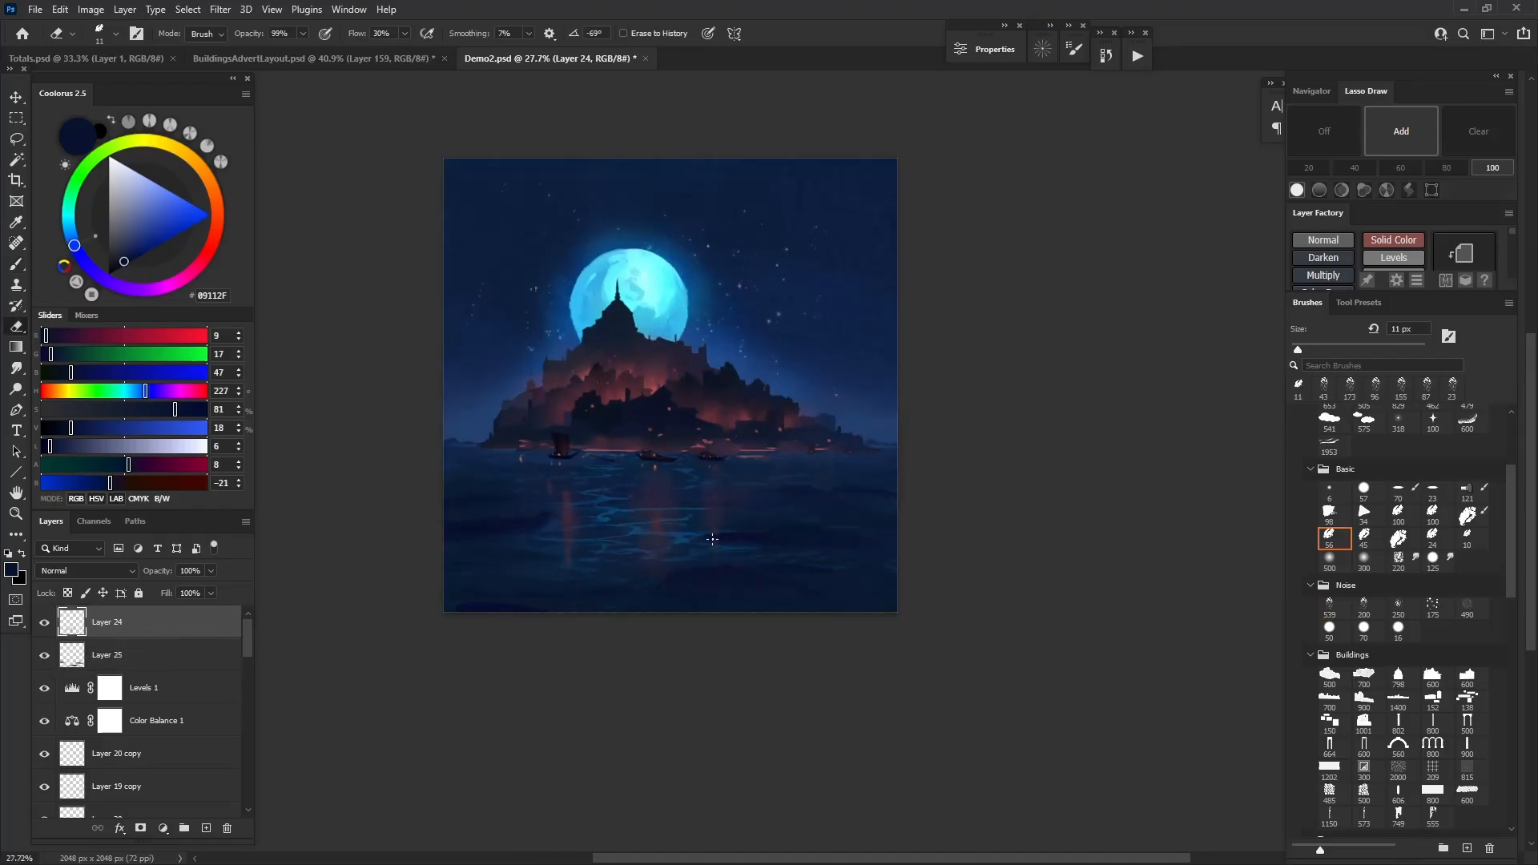
{"action": "scroll", "coordinate": [660, 580], "scroll_direction": "down", "scroll_amount": 6}
{"action": "scroll", "coordinate": [658, 552], "scroll_direction": "up", "scroll_amount": 5}
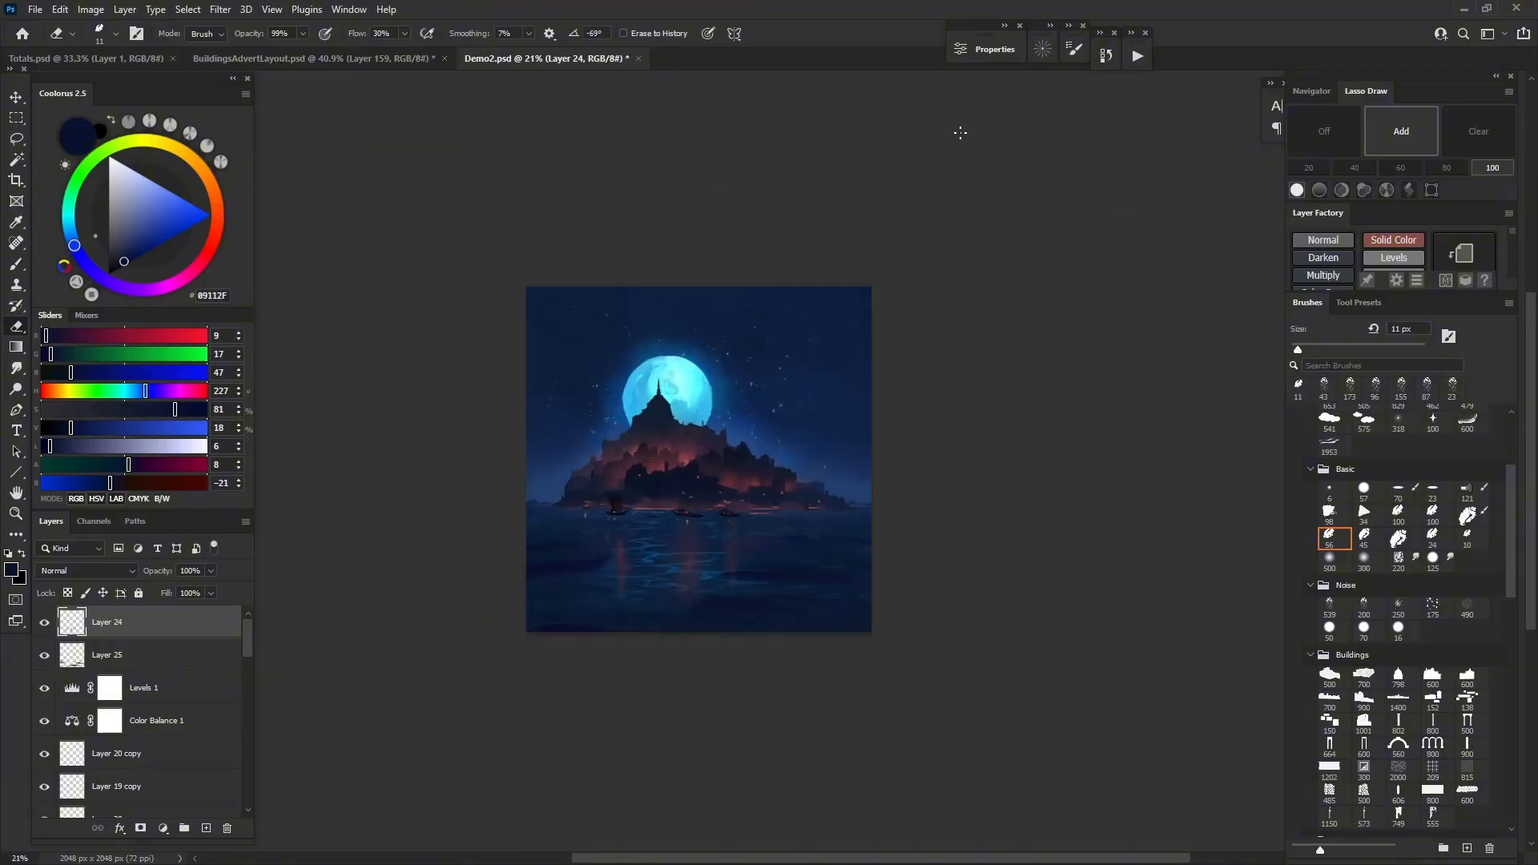